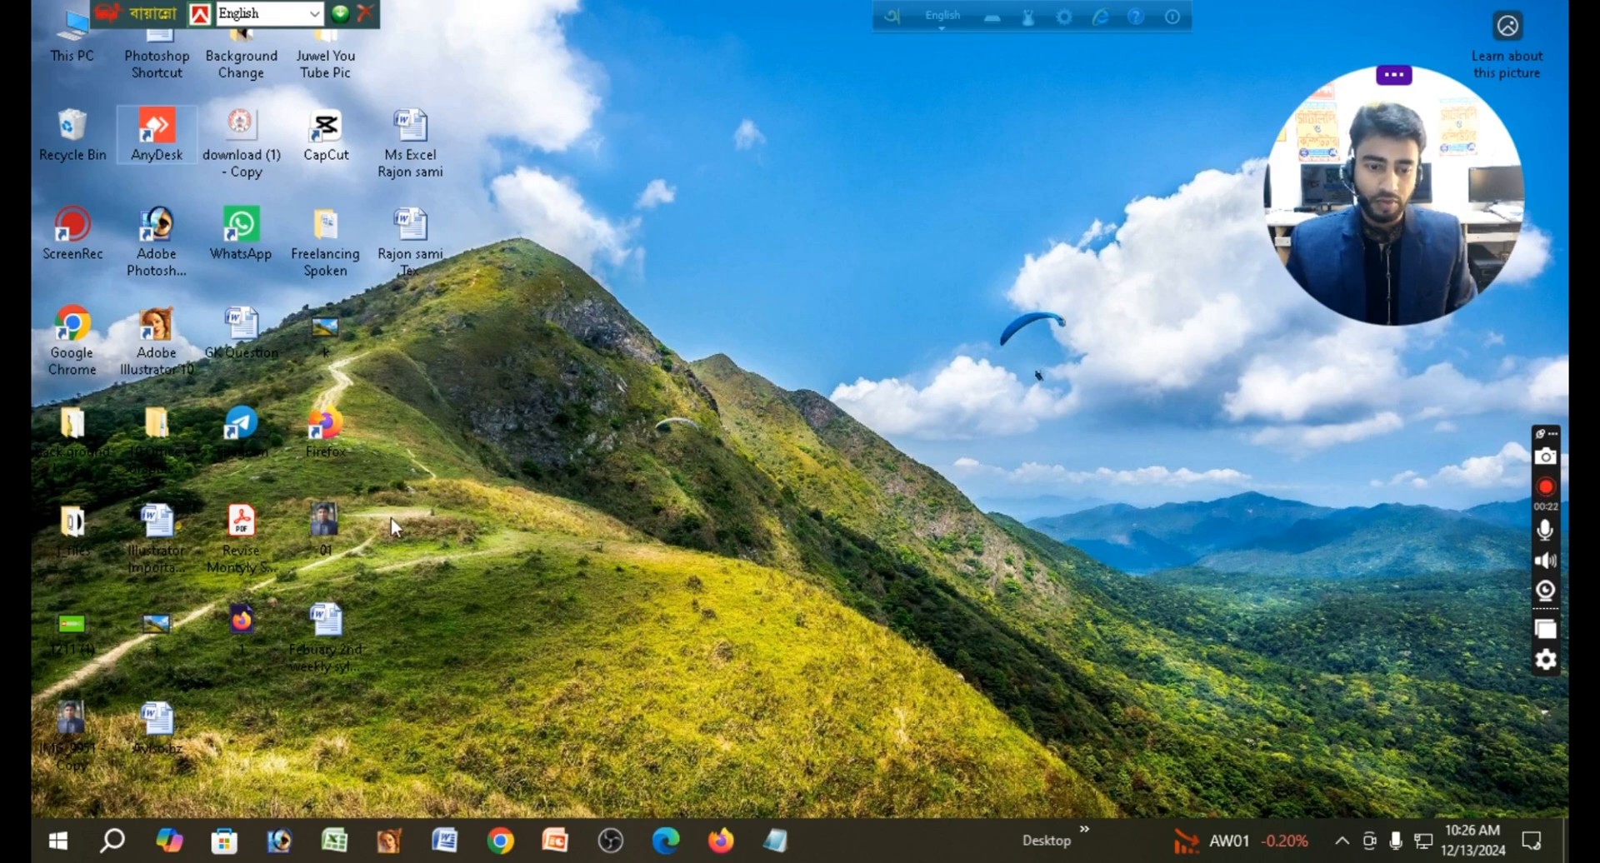
- Open a blank document in Microsoft Word and maximise its window
click(445, 842)
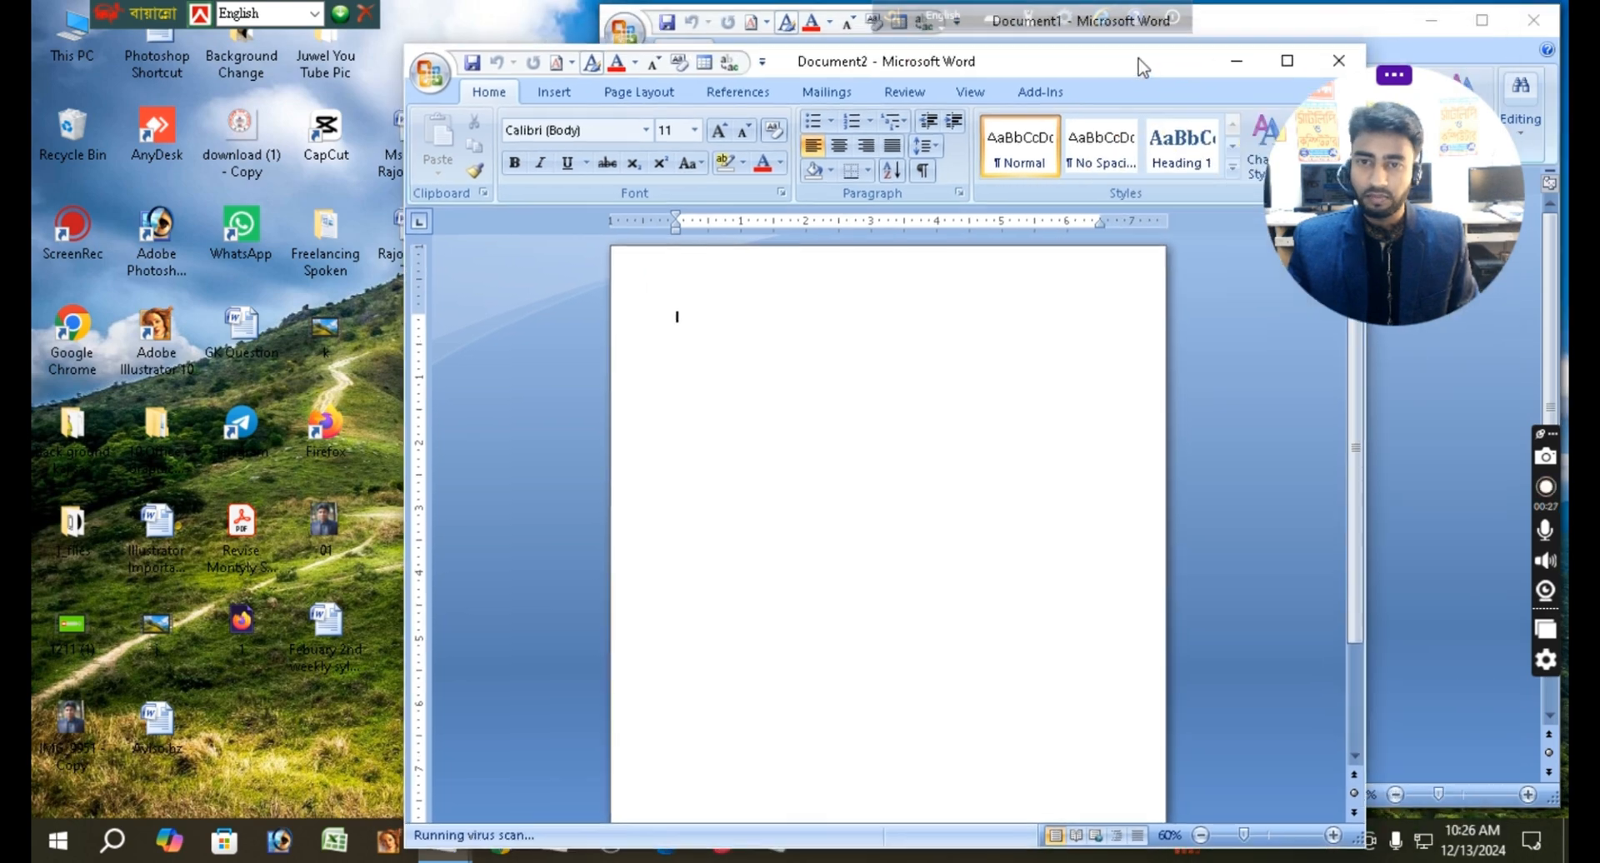
drag(1142, 67, 930, 55)
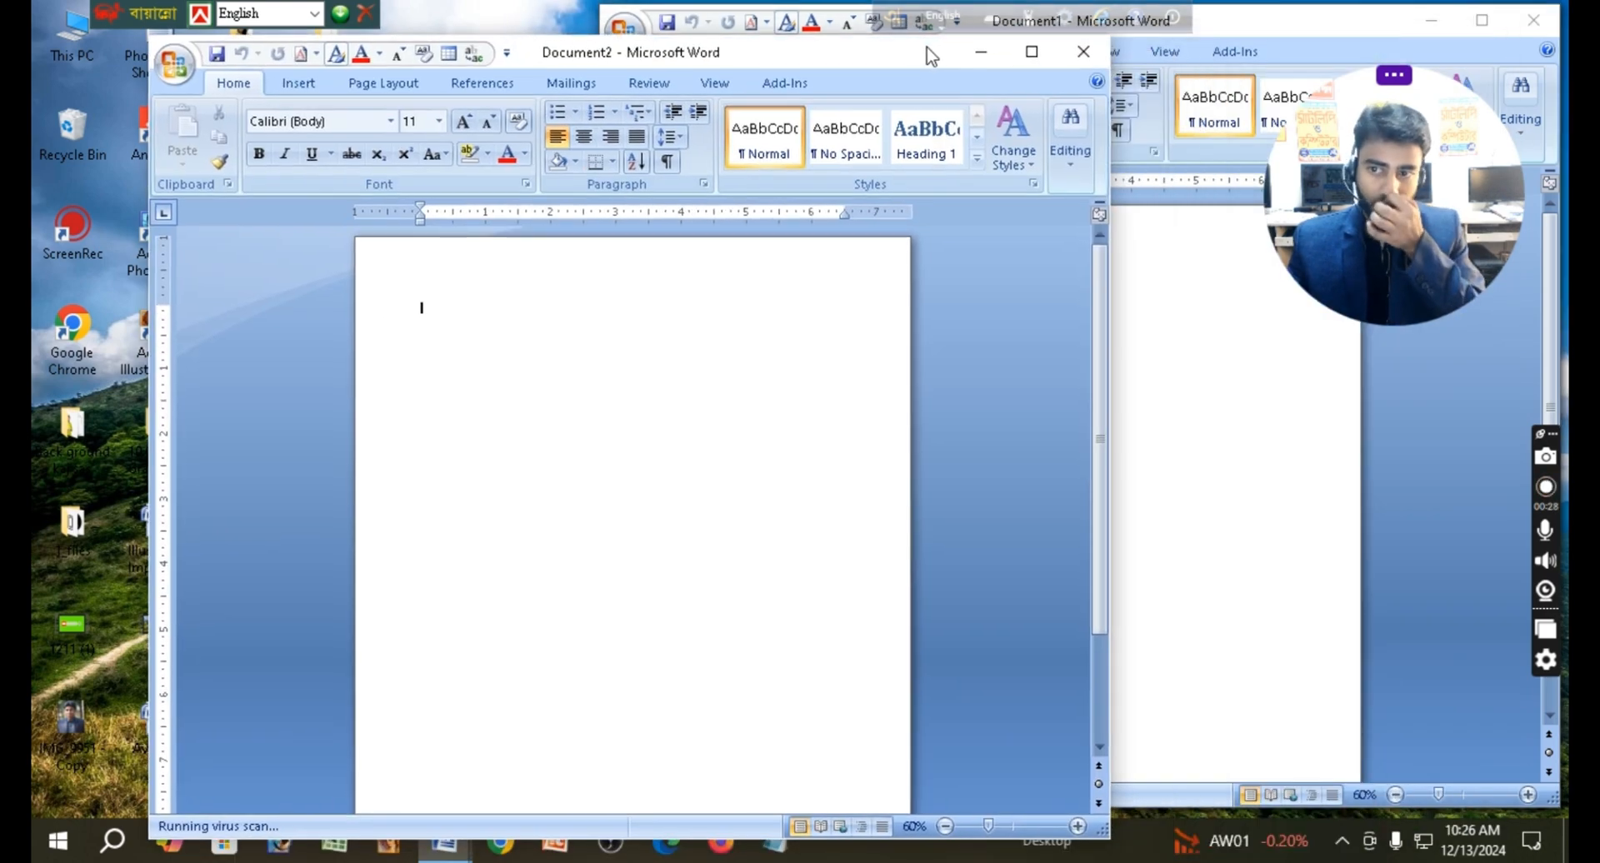
click(1032, 51)
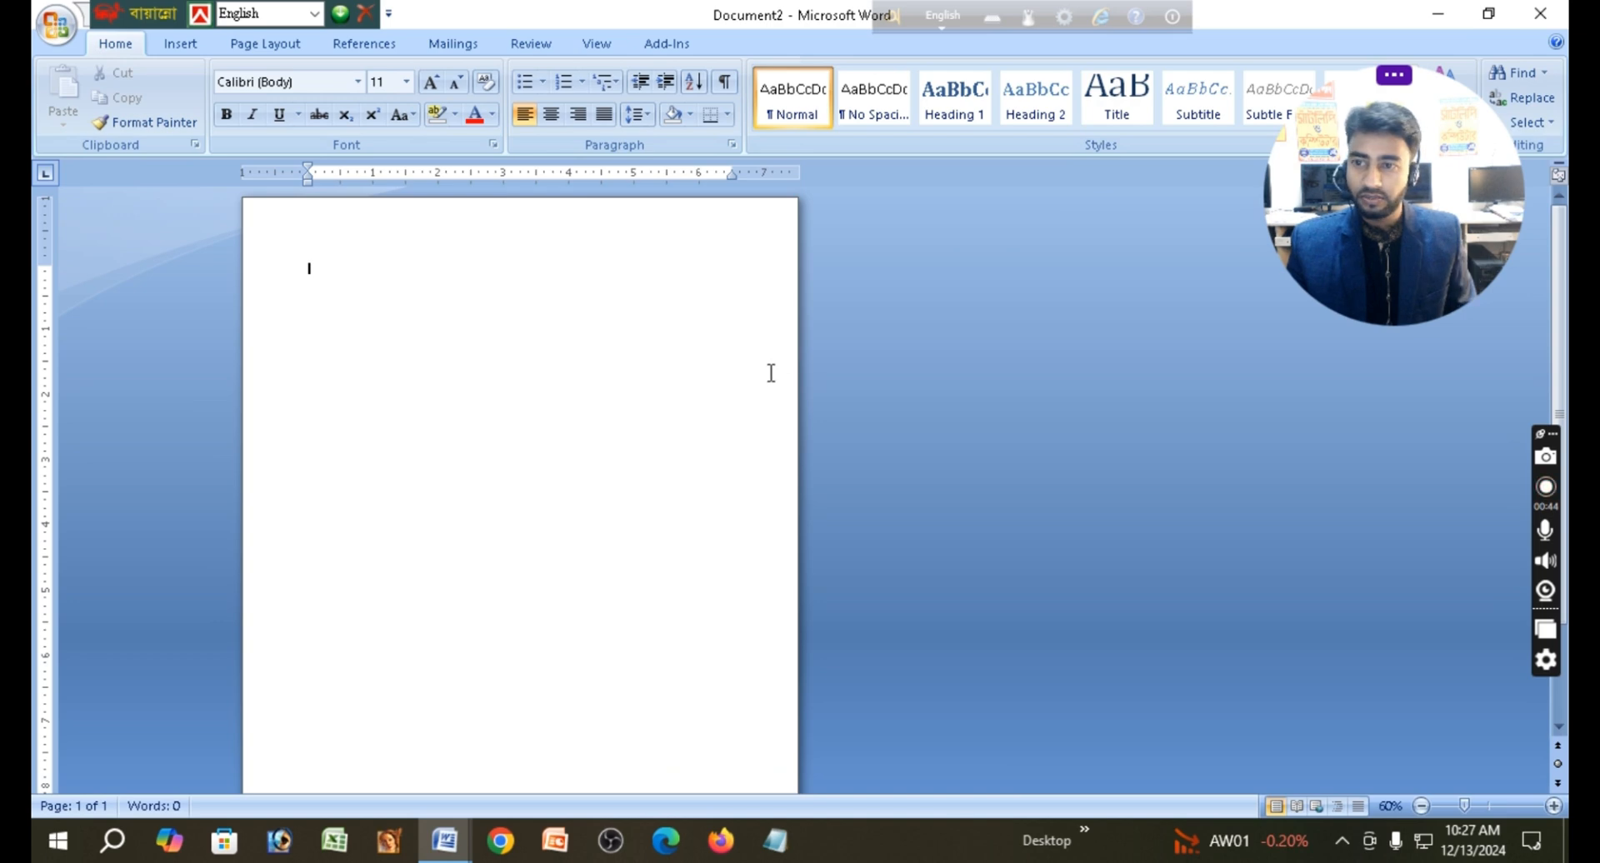
drag(1431, 182, 1437, 257)
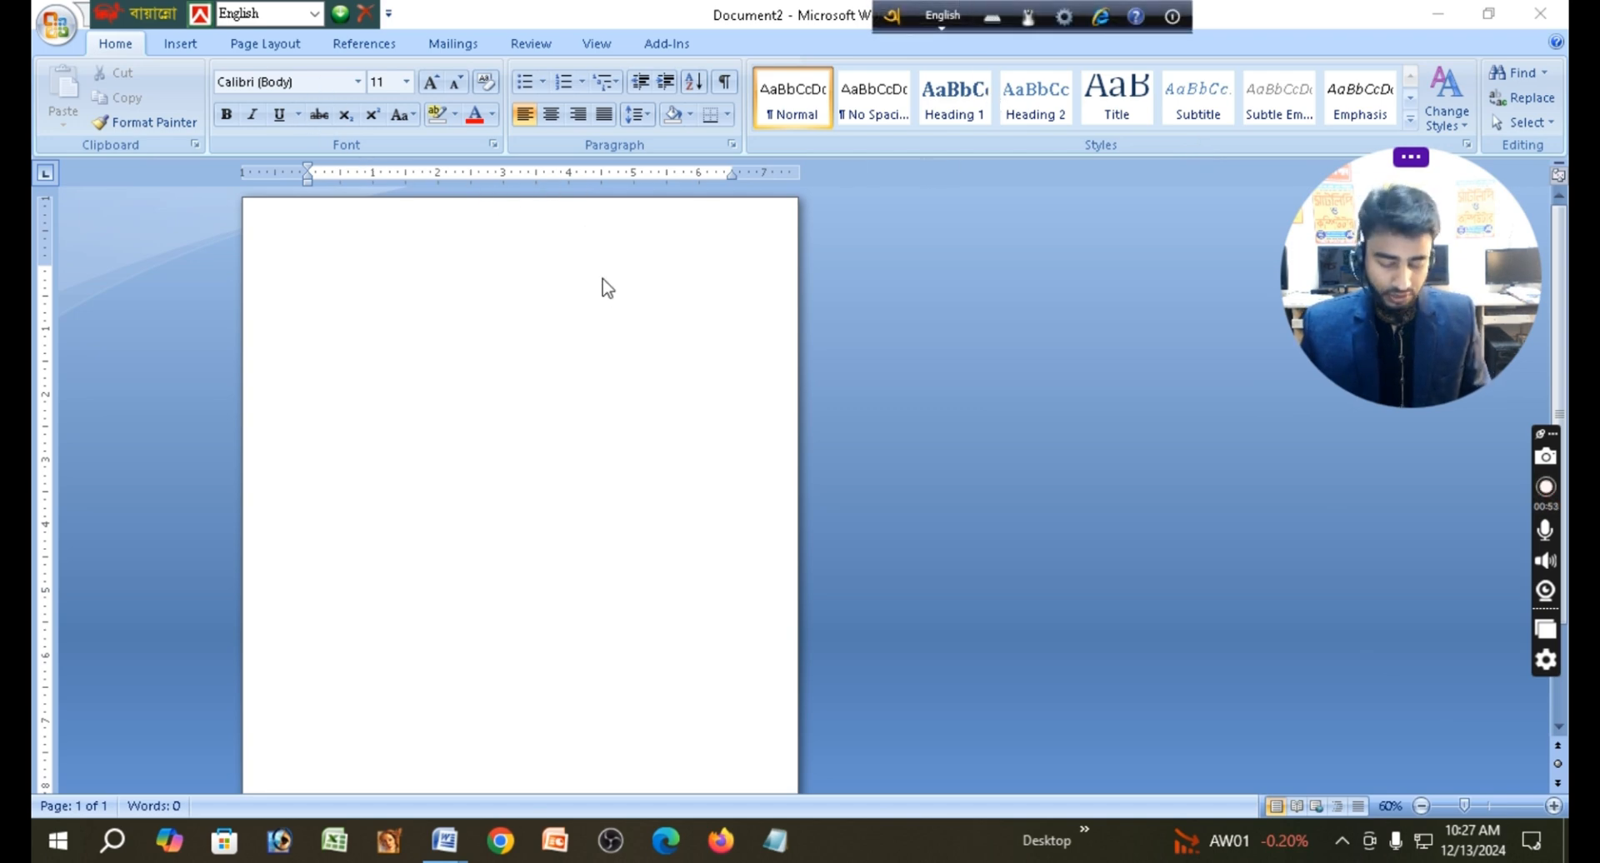
- Try several zoom levels on the blank page and leave it at 120%
scroll(577, 356, up, 4)
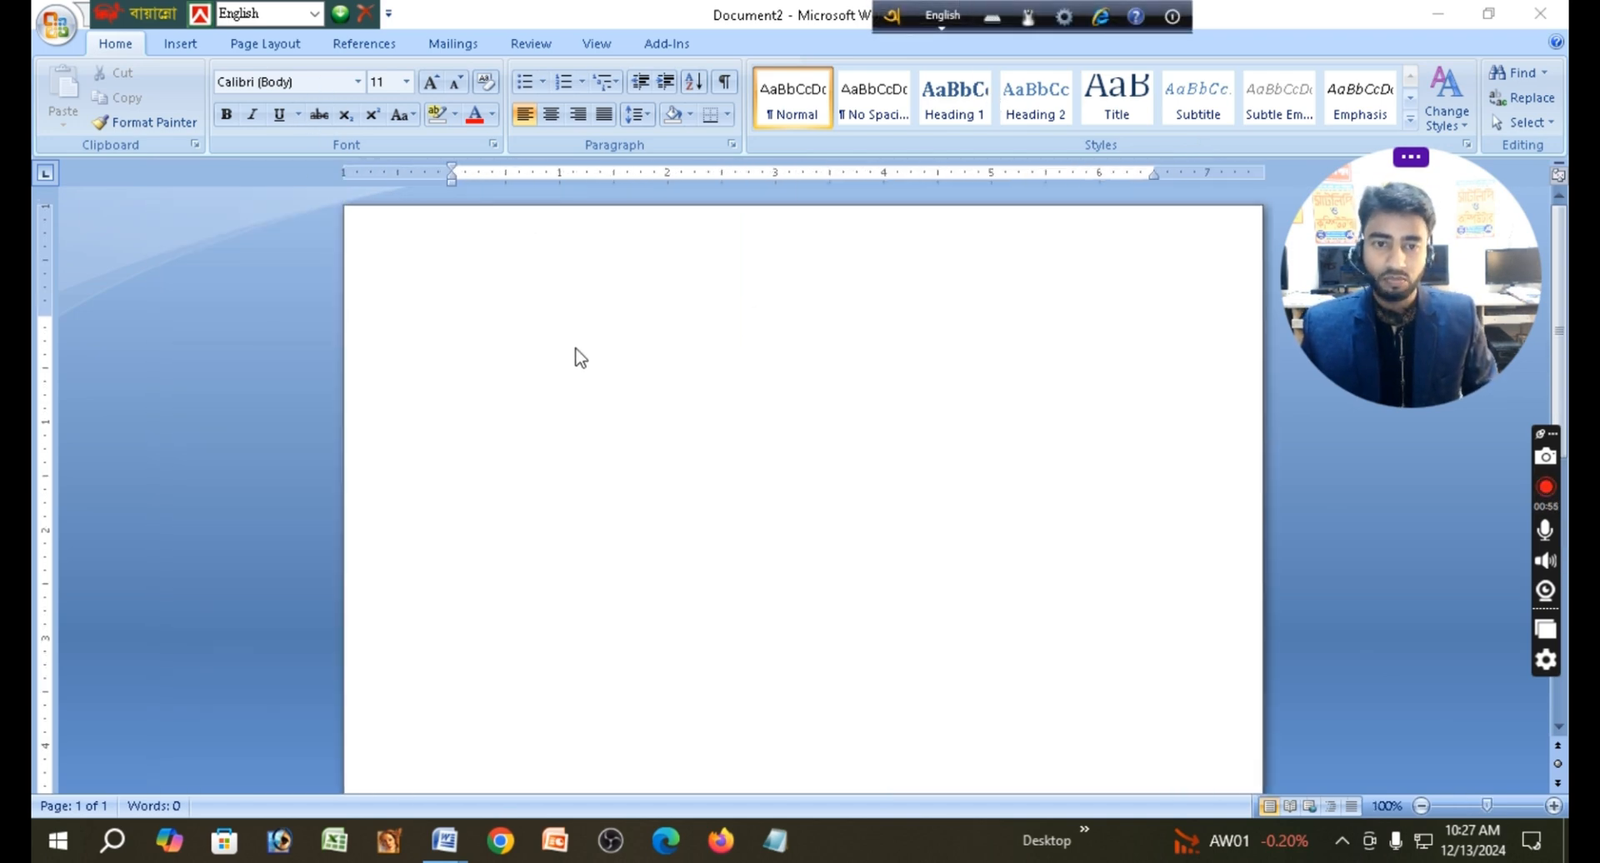
scroll(581, 357, up, 1)
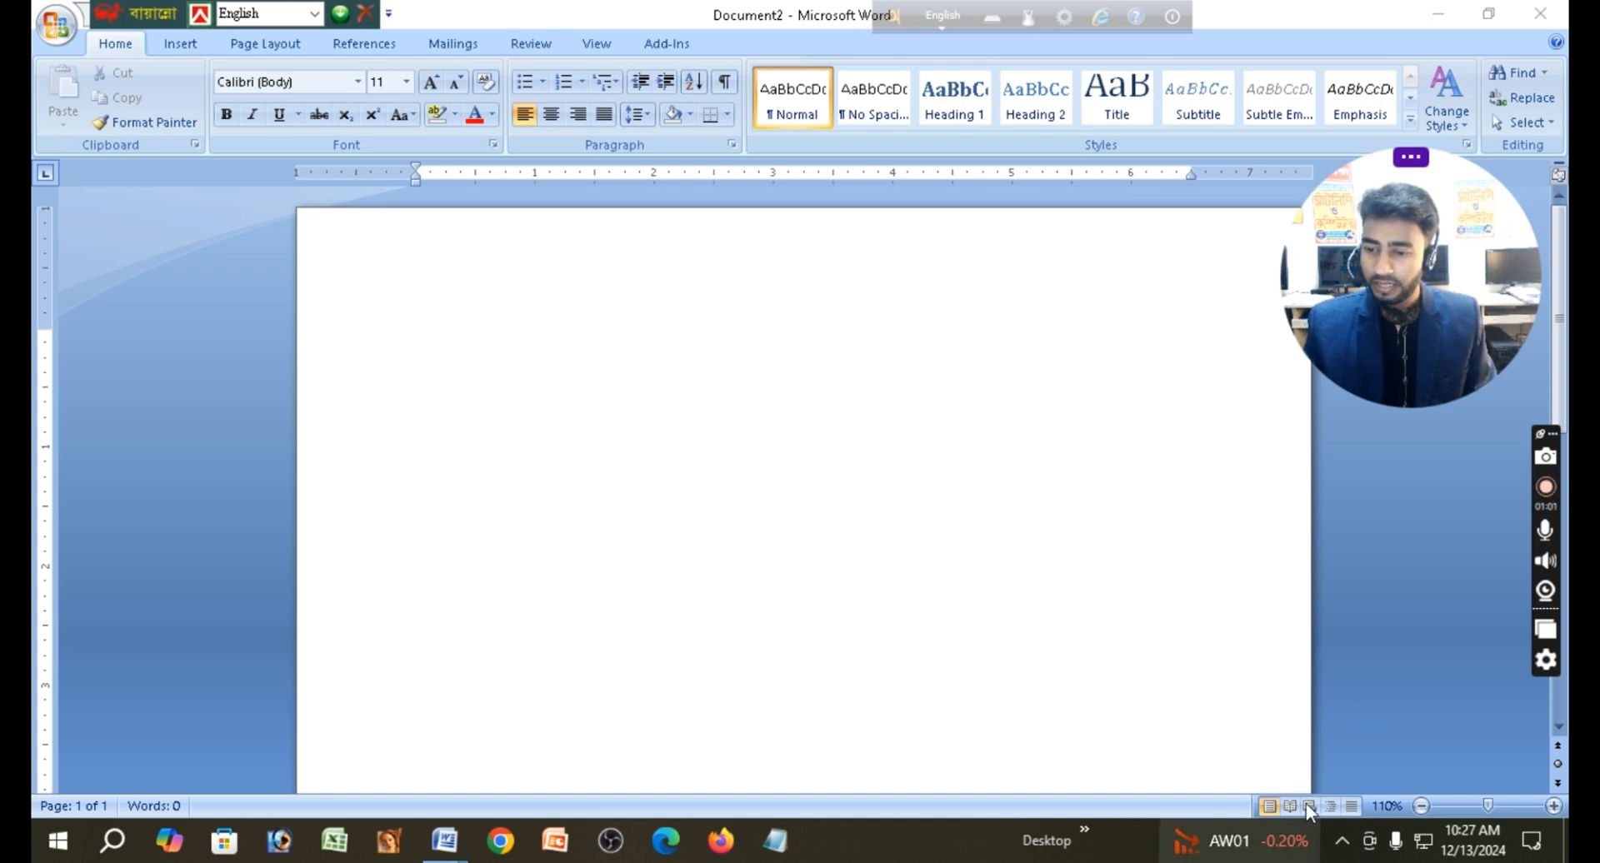
click(1422, 806)
click(1421, 807)
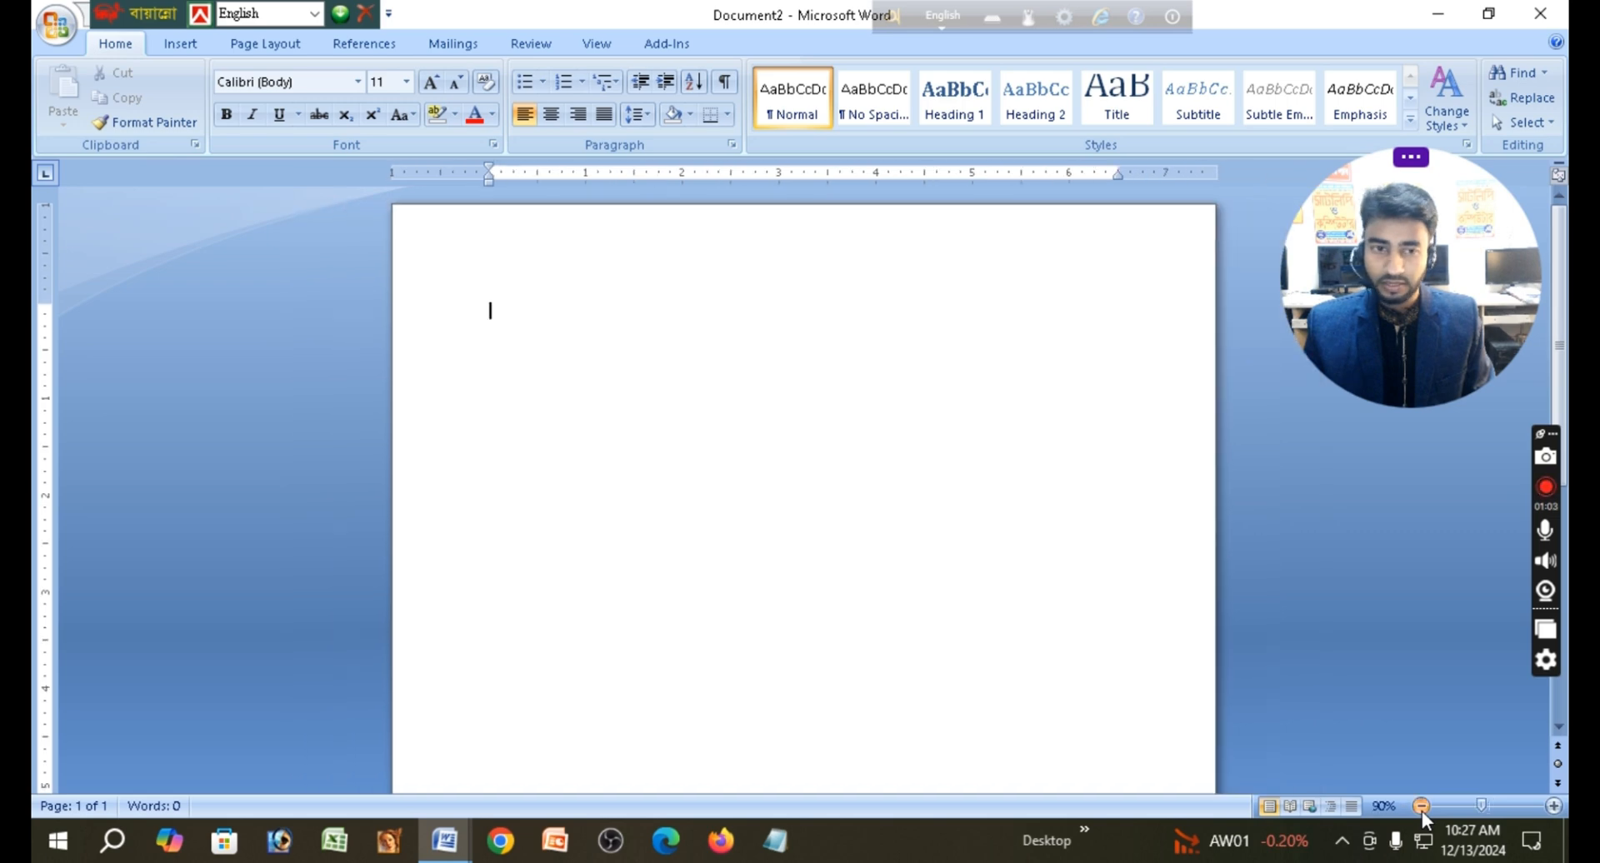
click(1422, 806)
click(1422, 807)
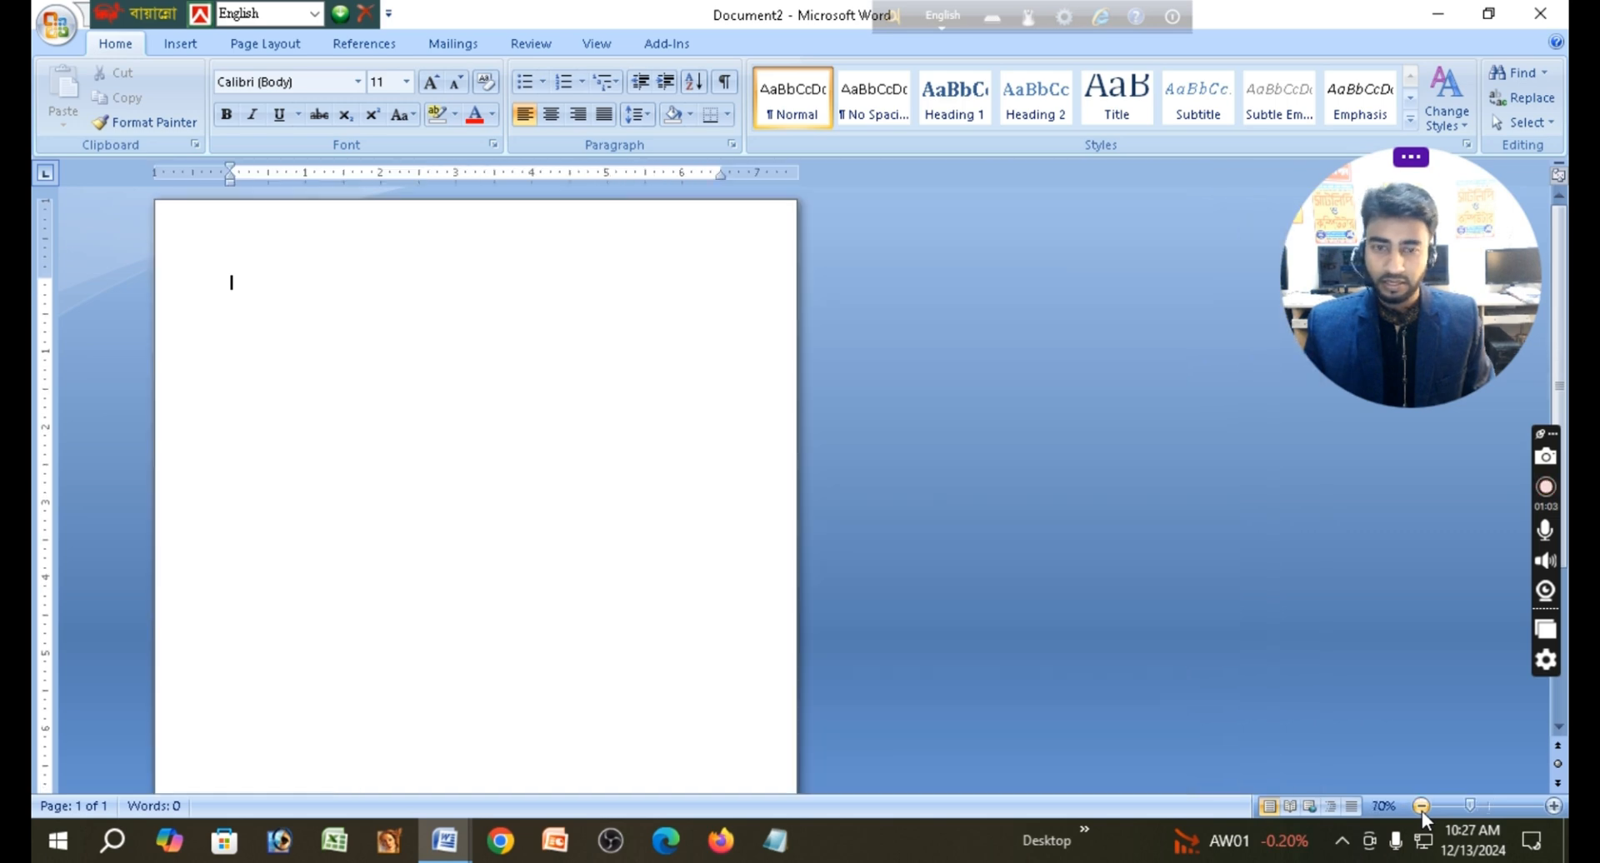
click(1555, 806)
click(1555, 806)
click(1555, 807)
click(1555, 807)
click(1555, 807)
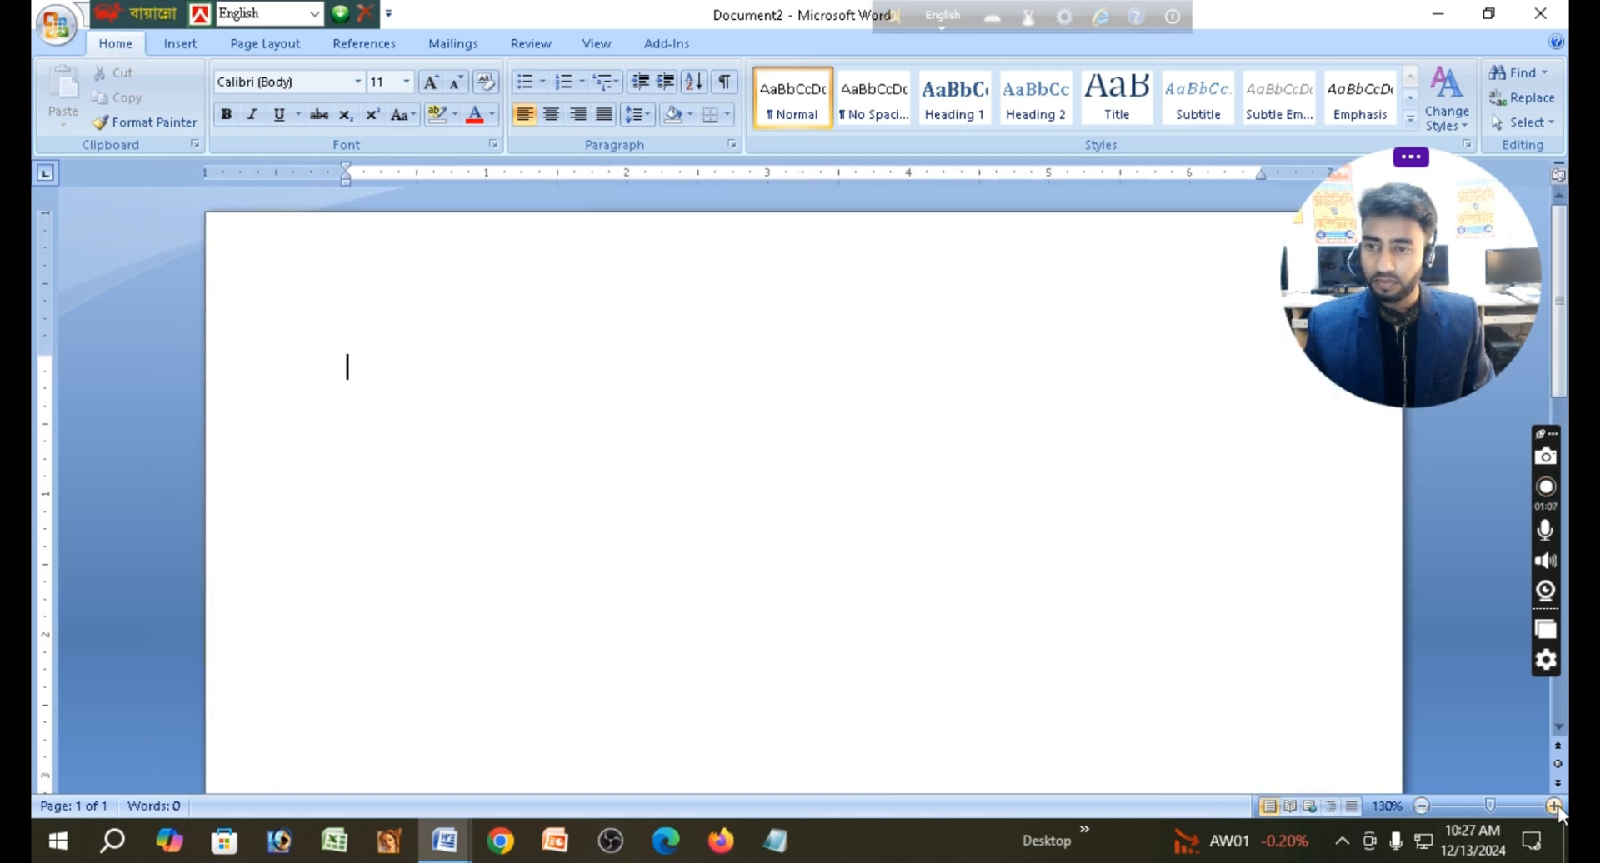
click(1420, 806)
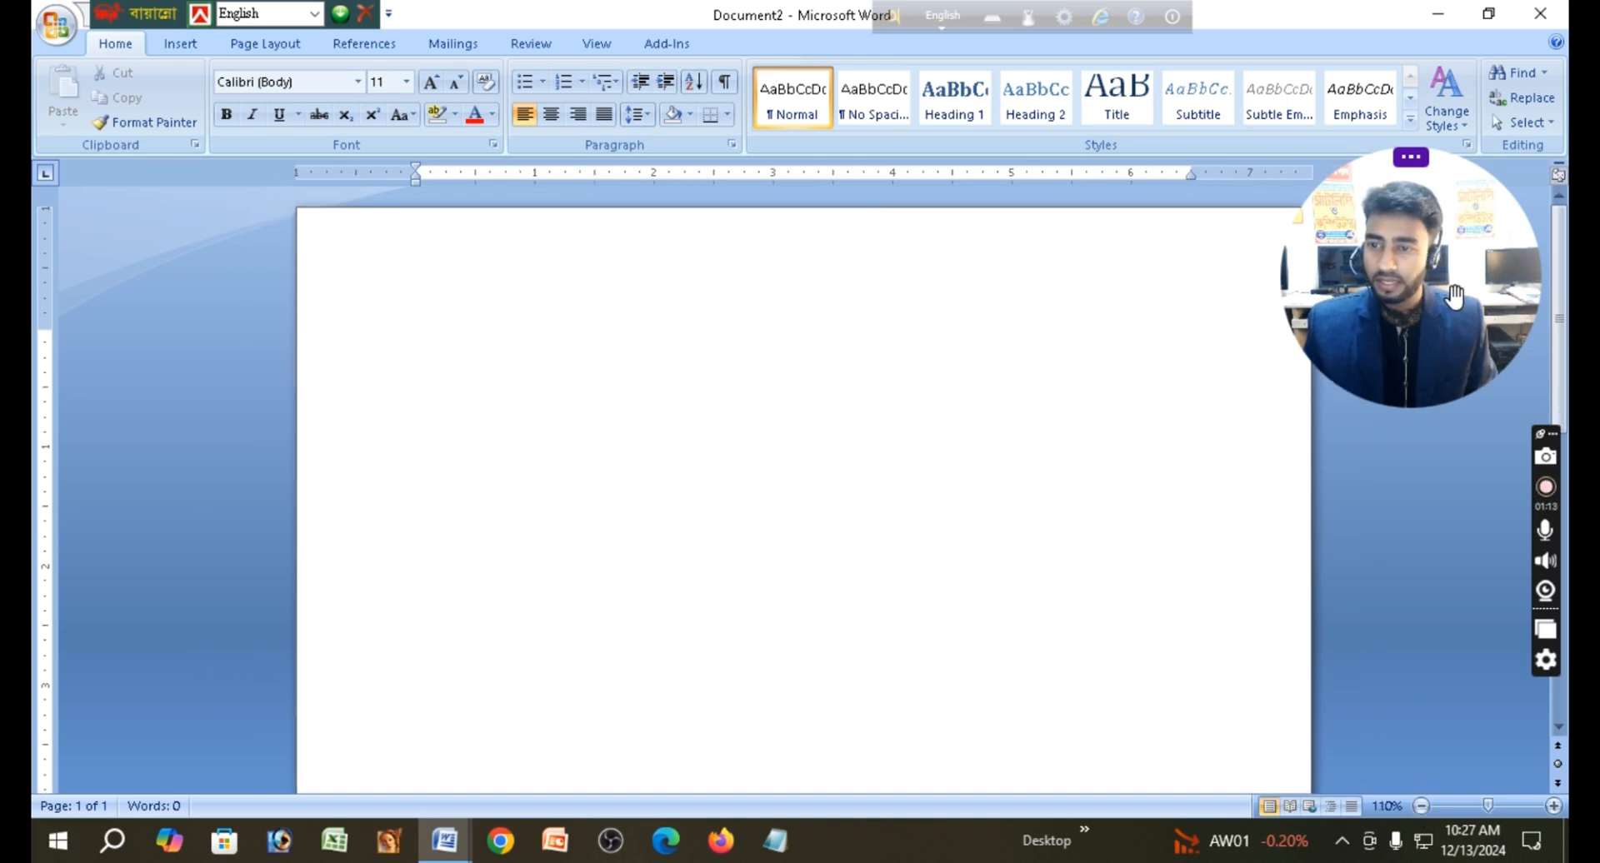
drag(1458, 301, 1490, 343)
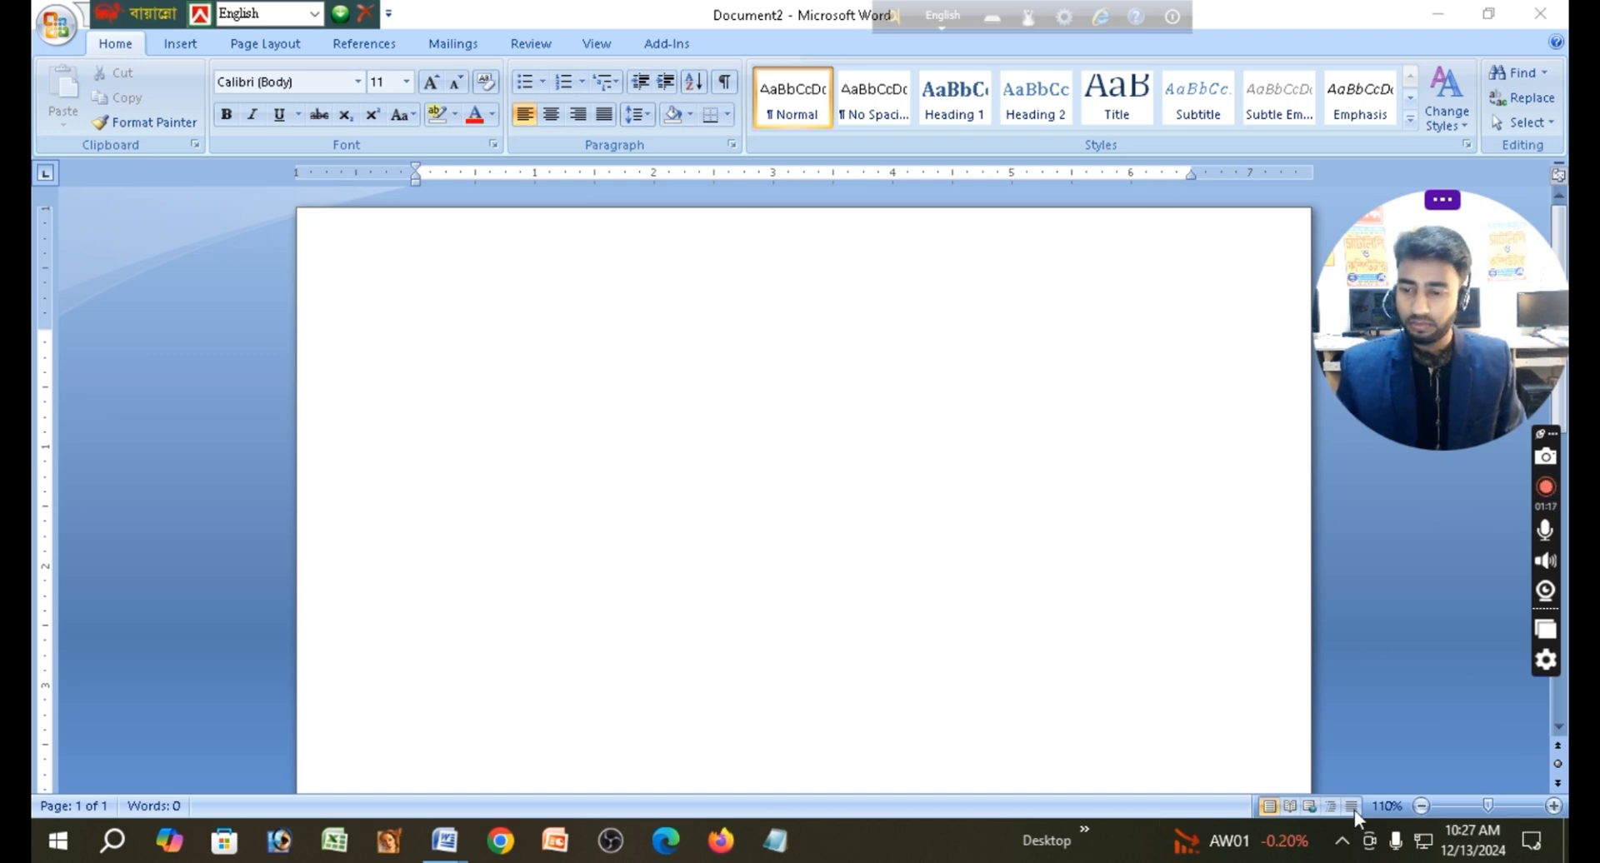
click(1554, 806)
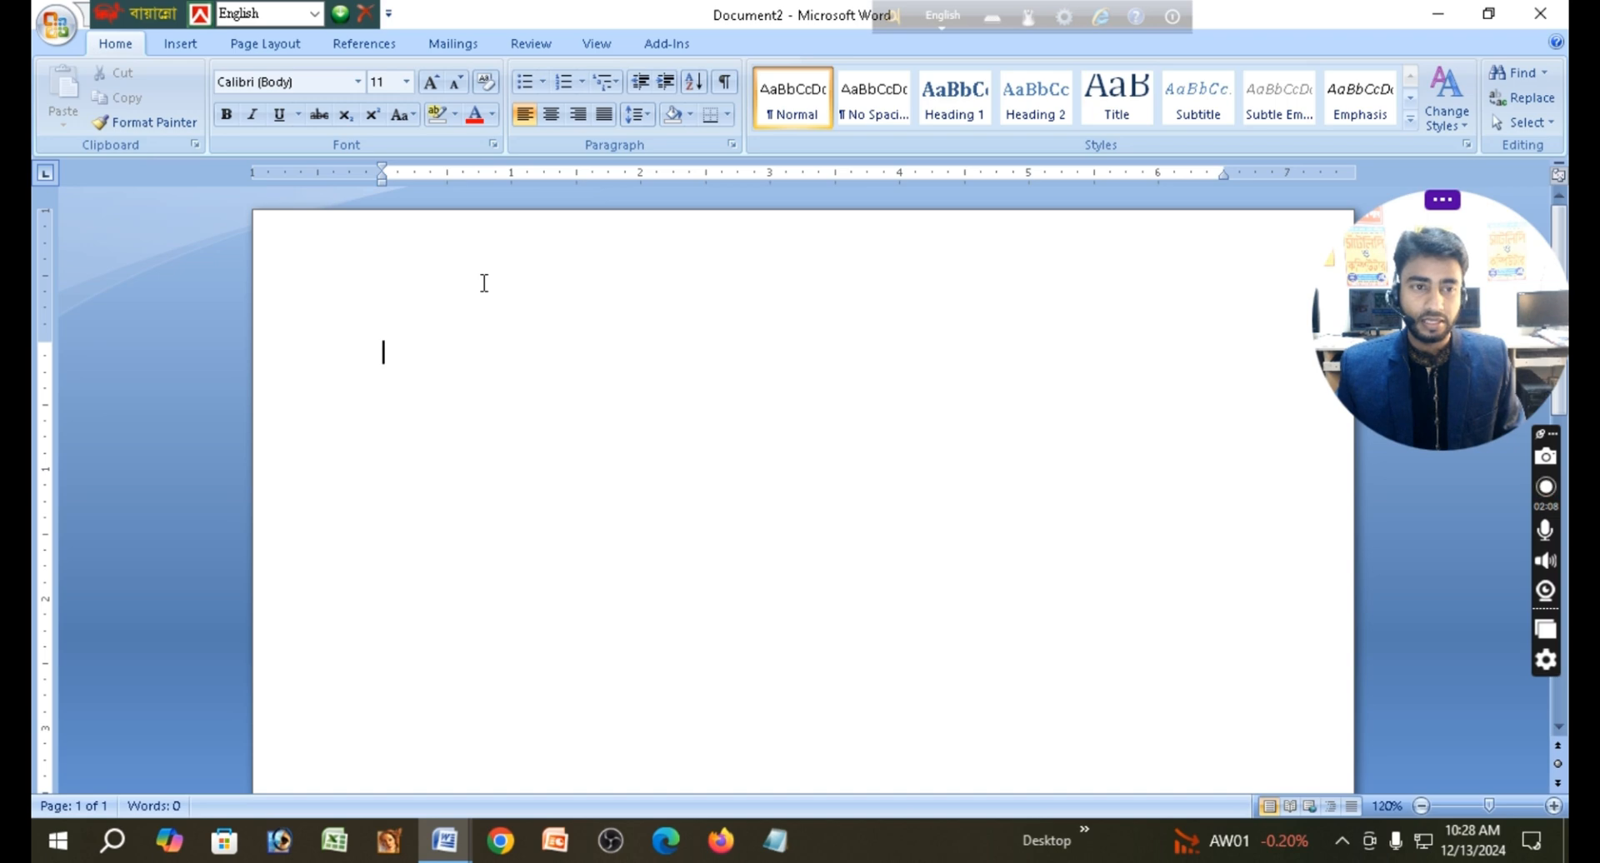
- Set the text font to Times New Roman and the font size to 14
click(359, 83)
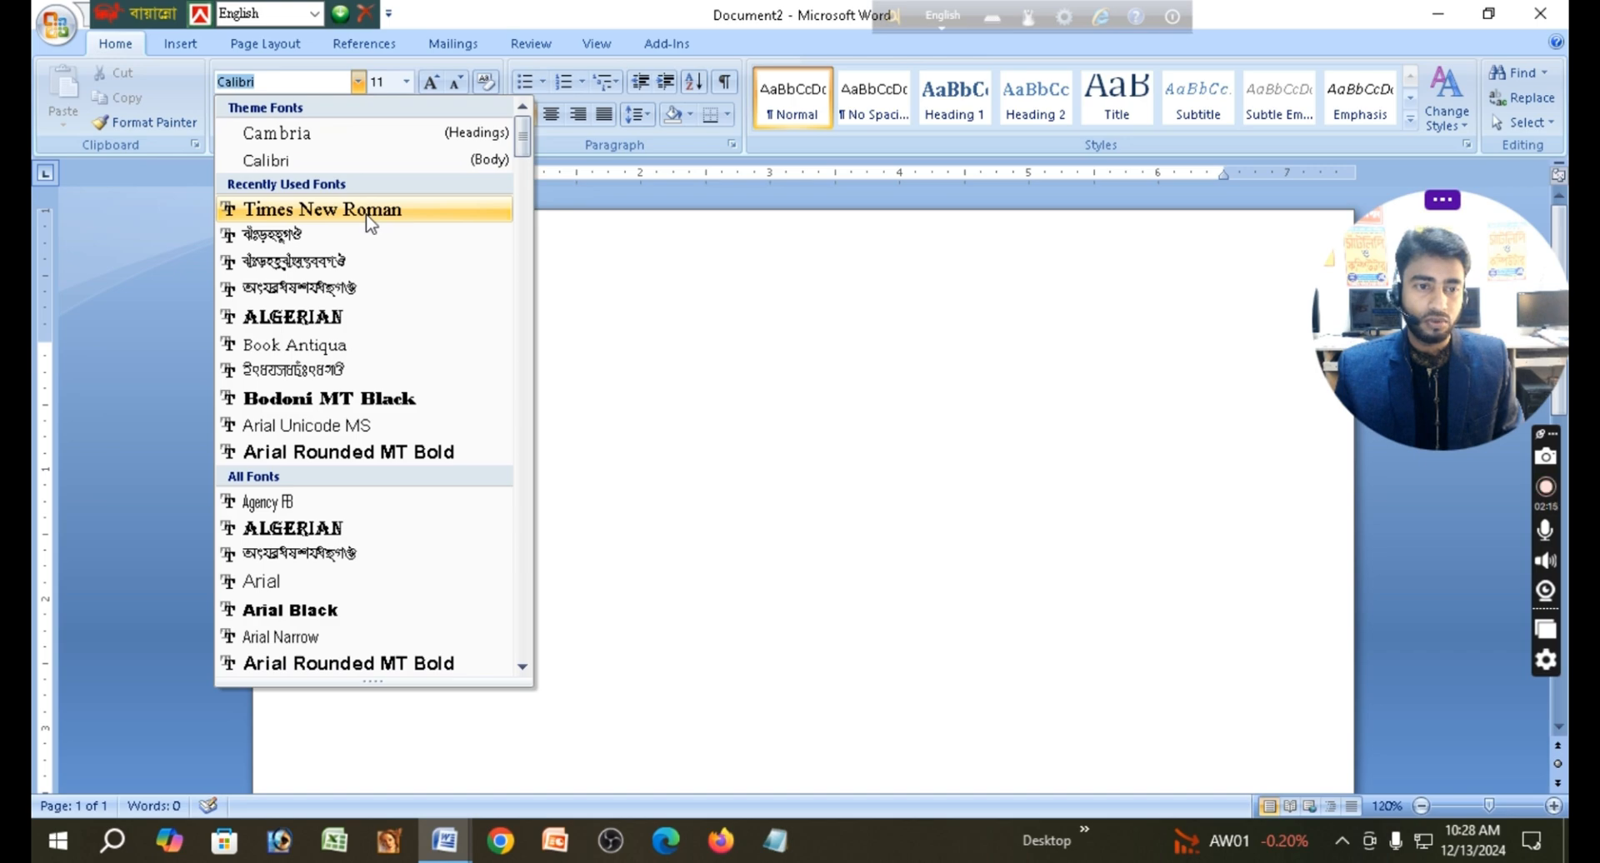
scroll(359, 250, down, 9)
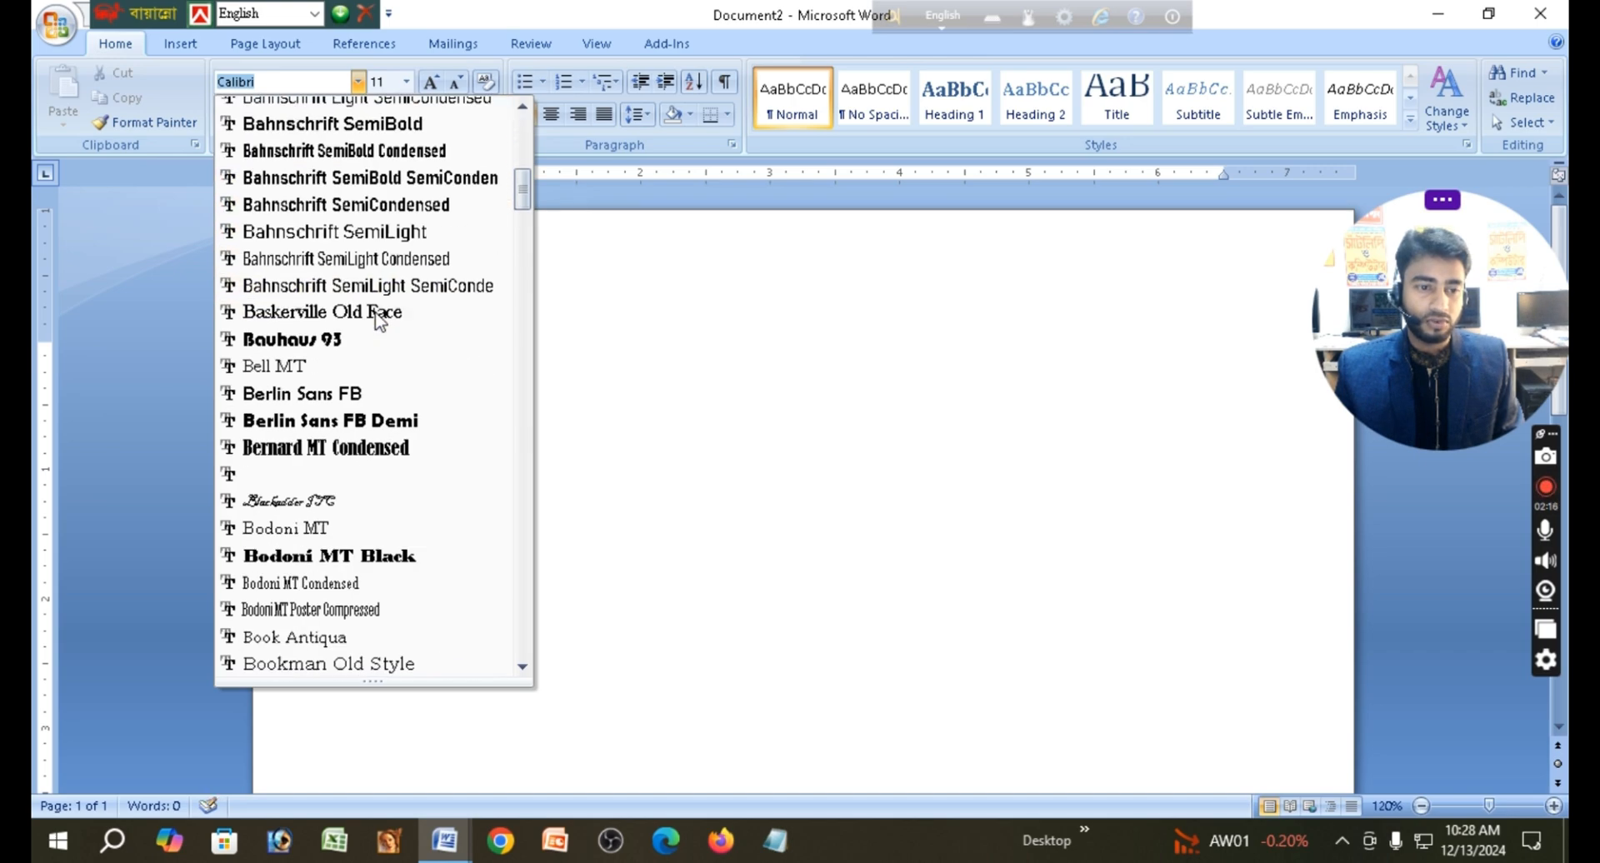
scroll(379, 320, down, 6)
scroll(376, 338, up, 9)
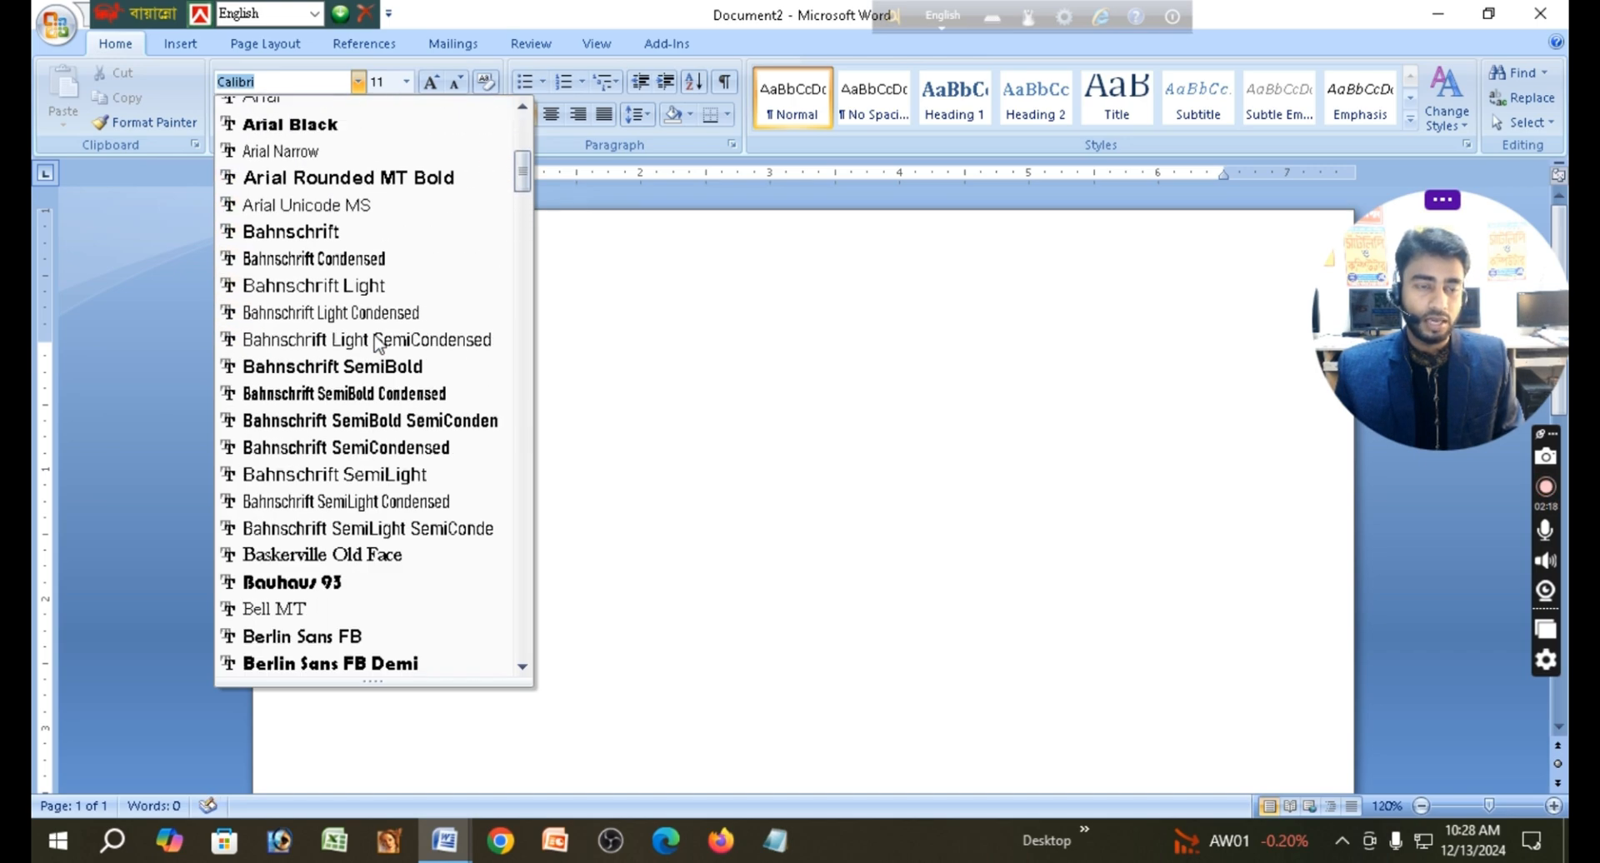
scroll(376, 342, up, 6)
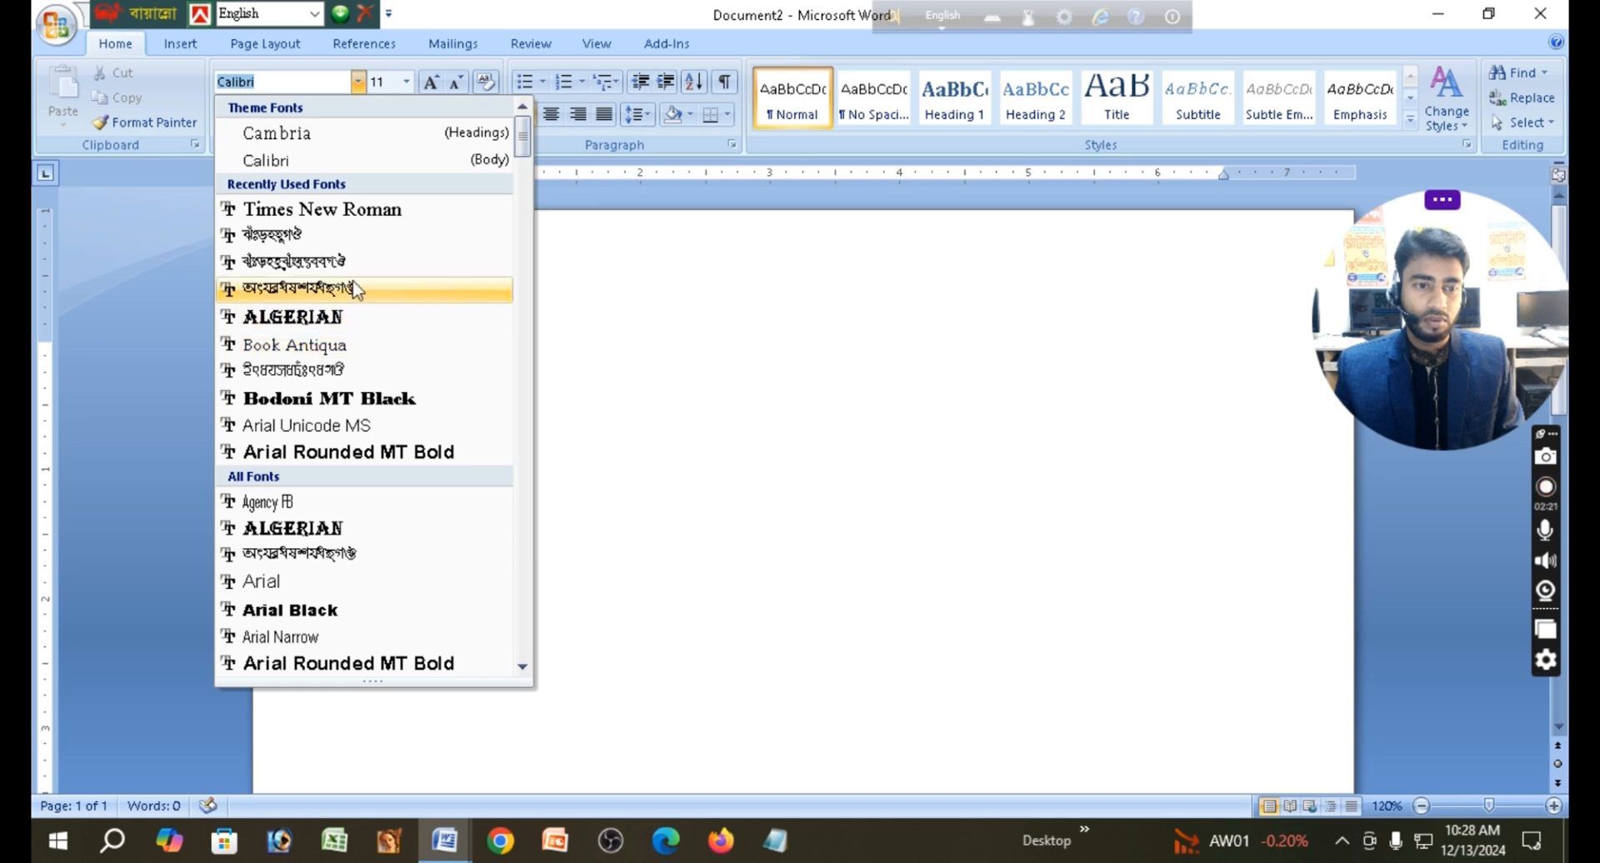
click(397, 210)
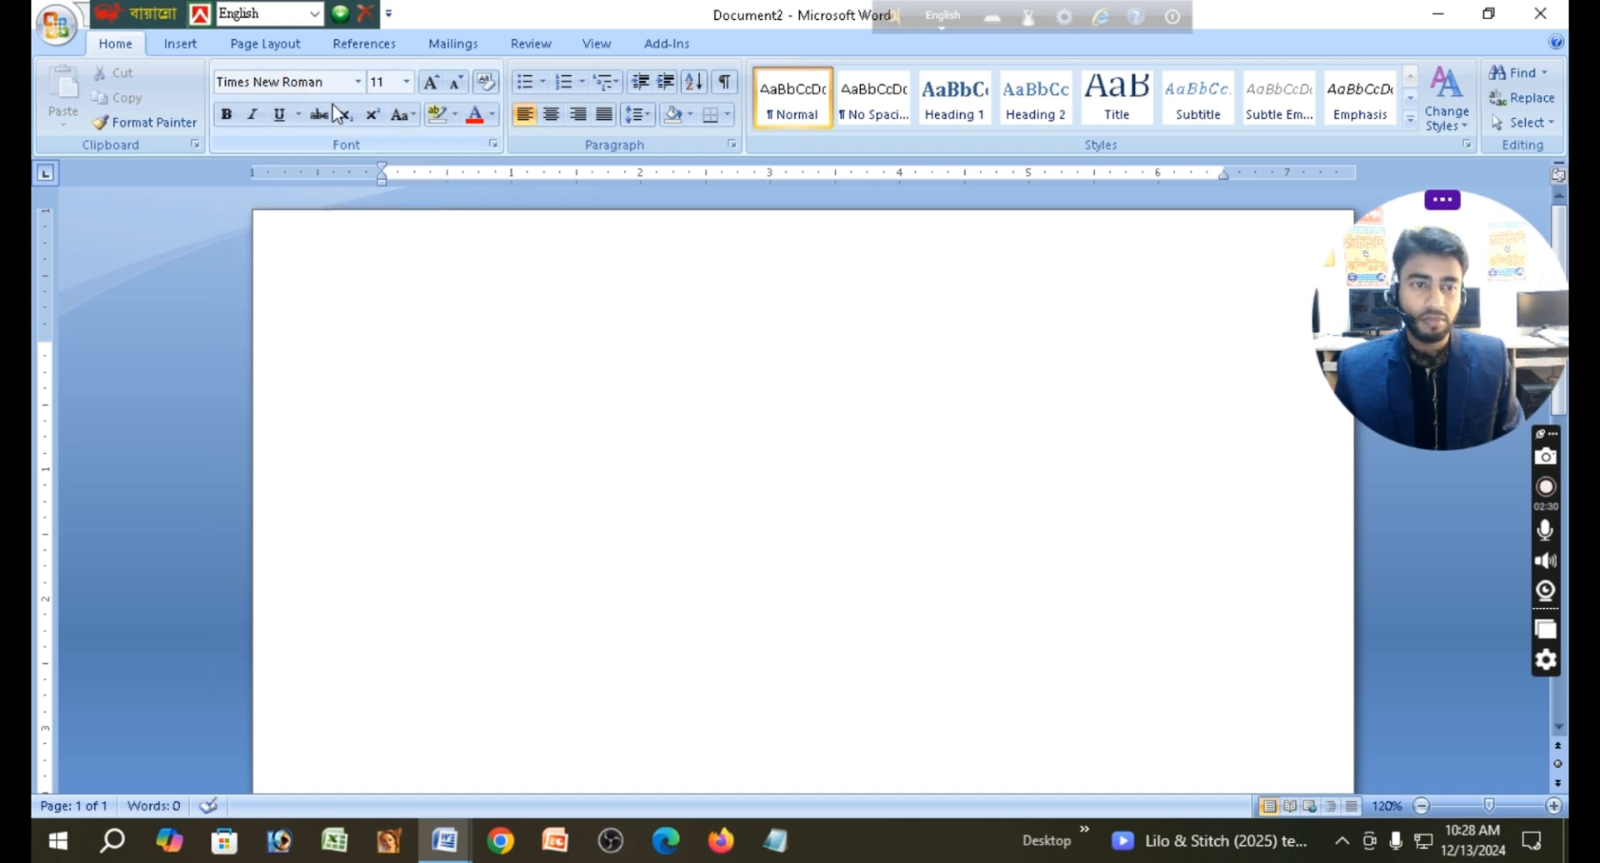
click(411, 82)
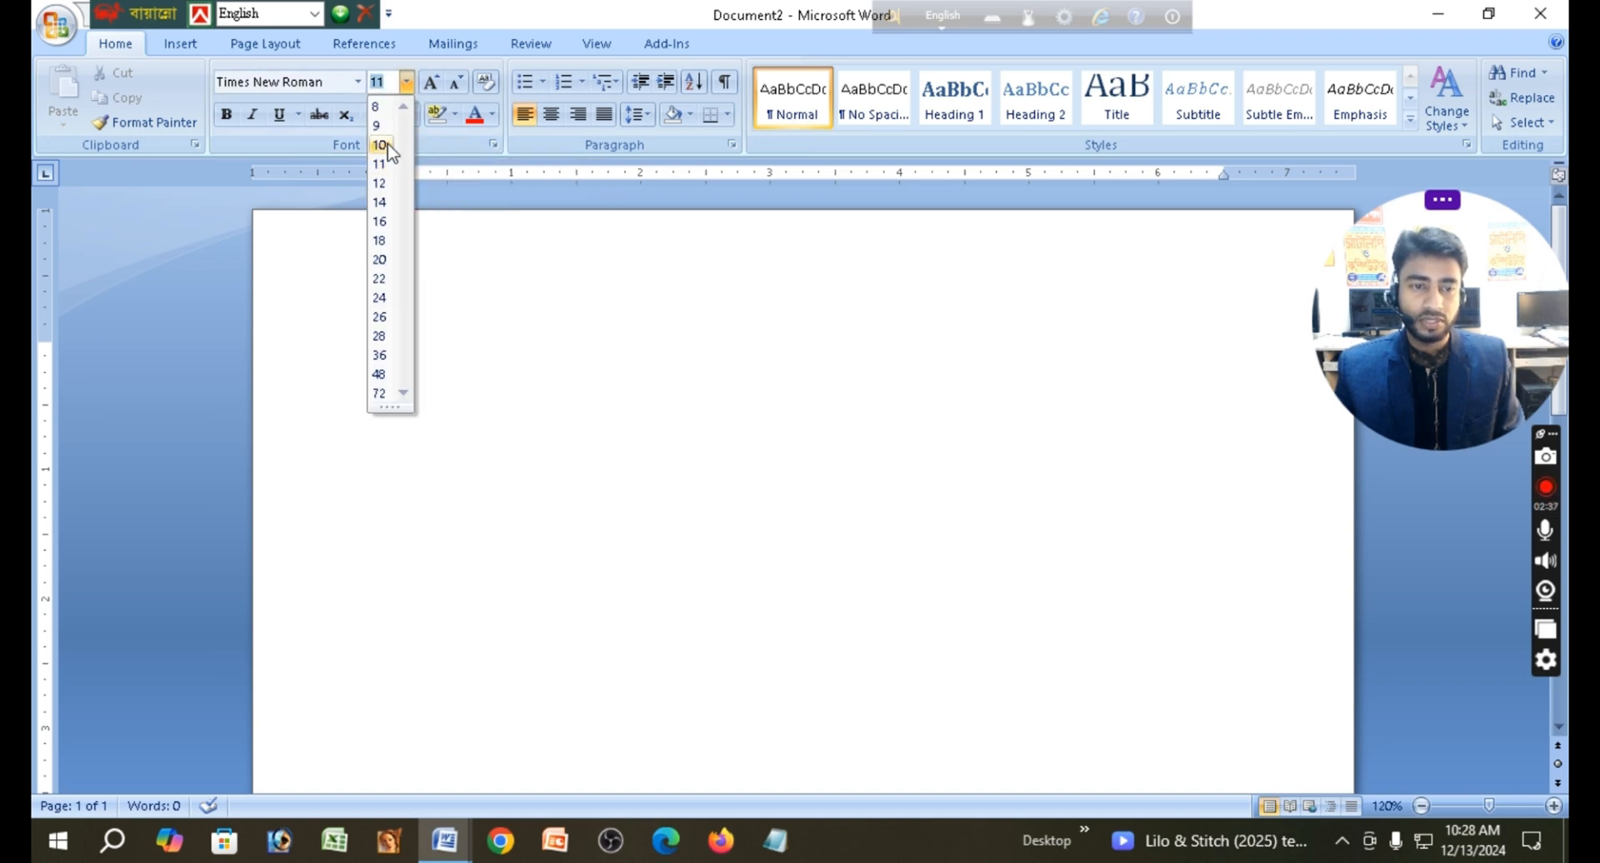
click(380, 202)
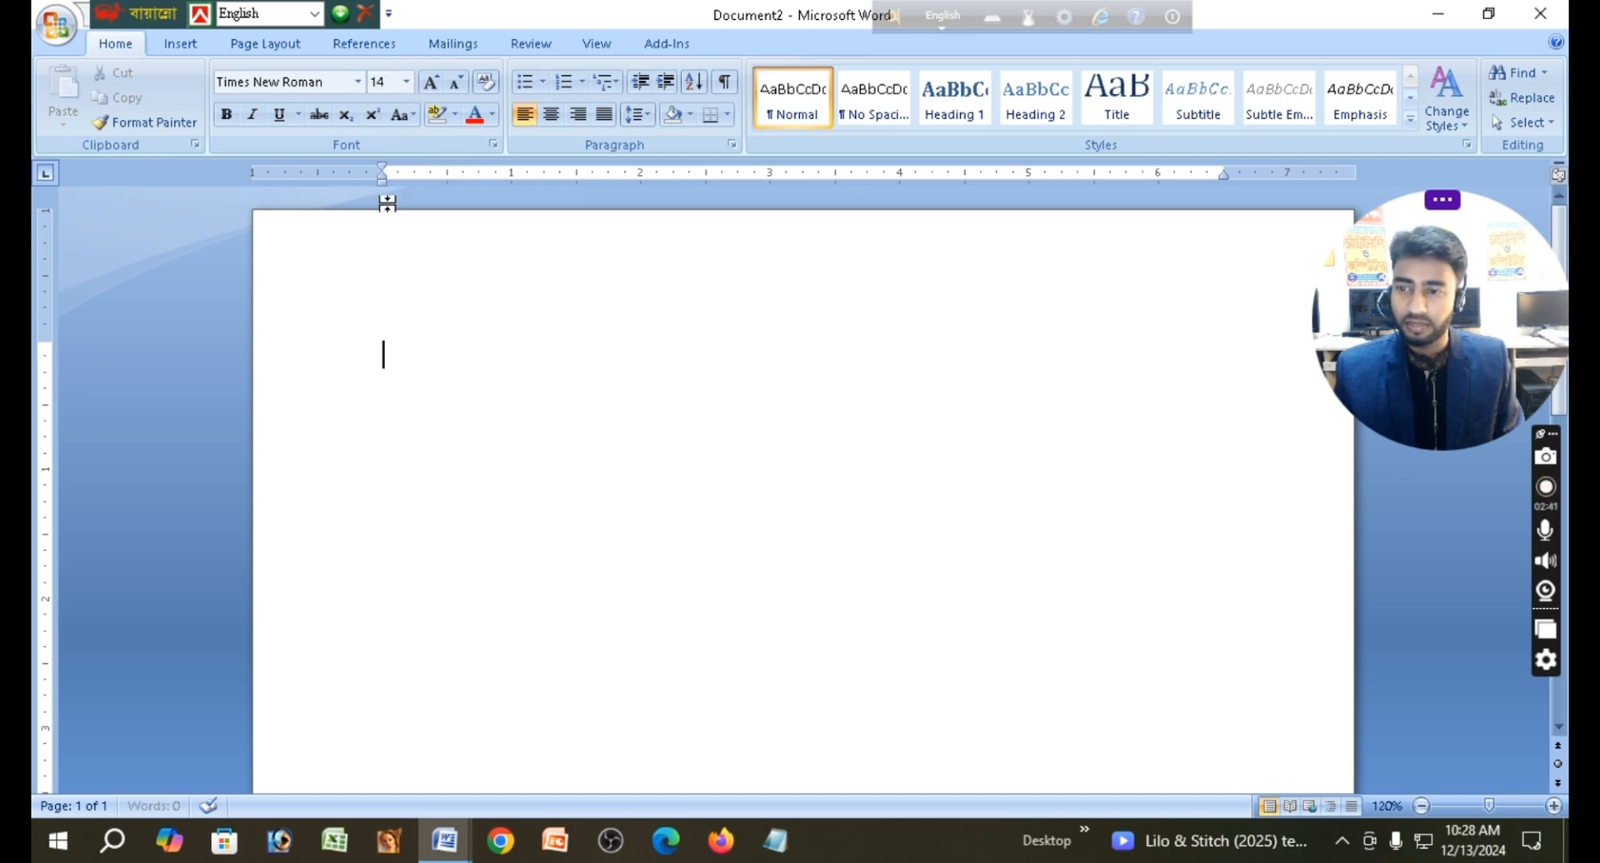
click(357, 83)
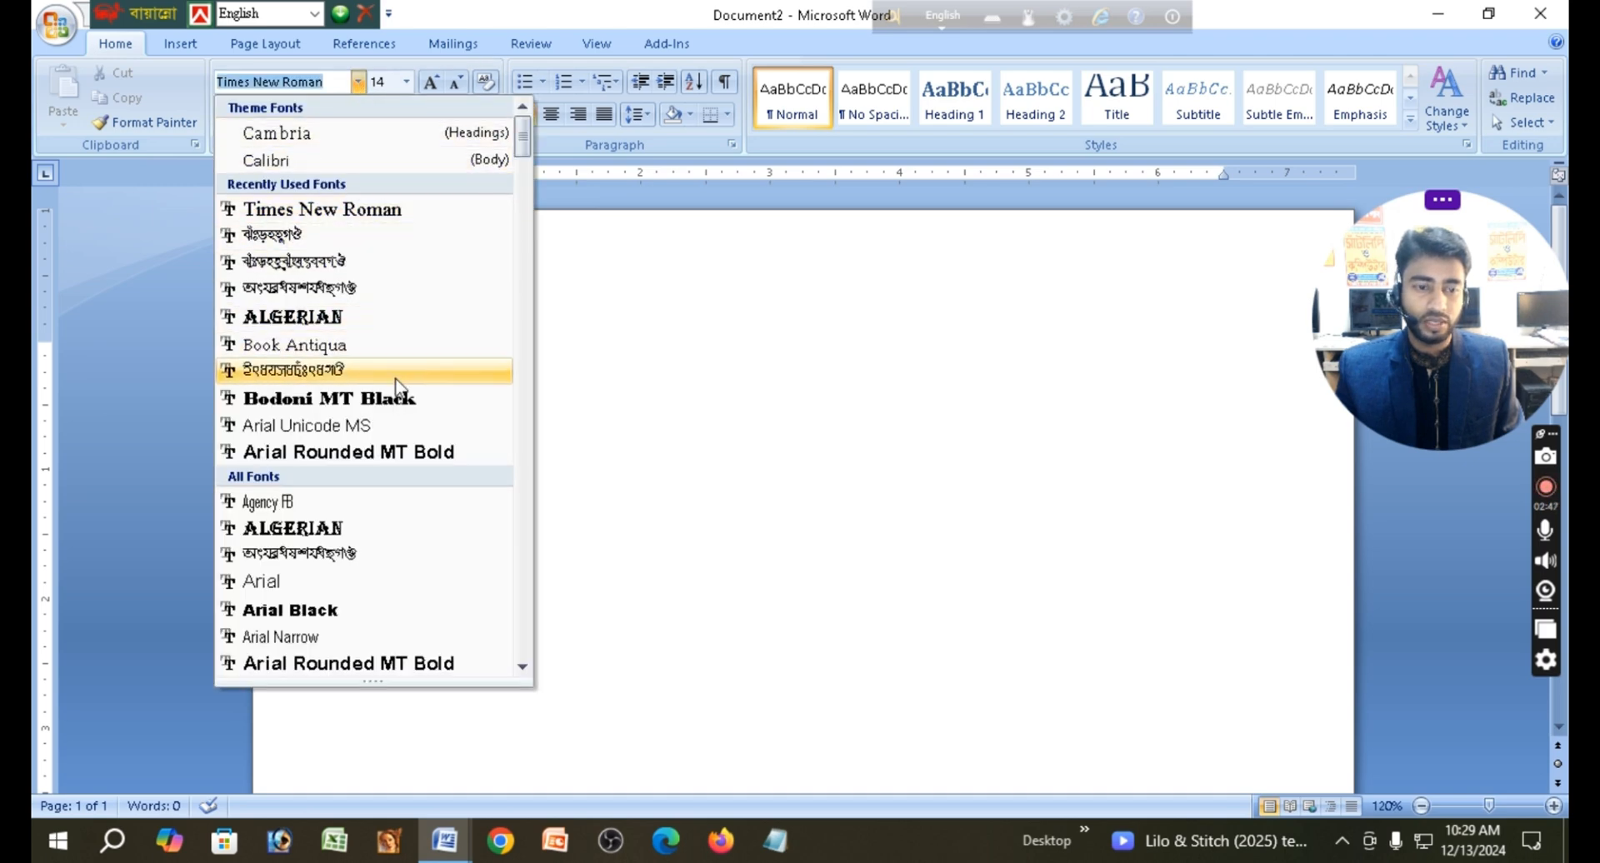
click(620, 354)
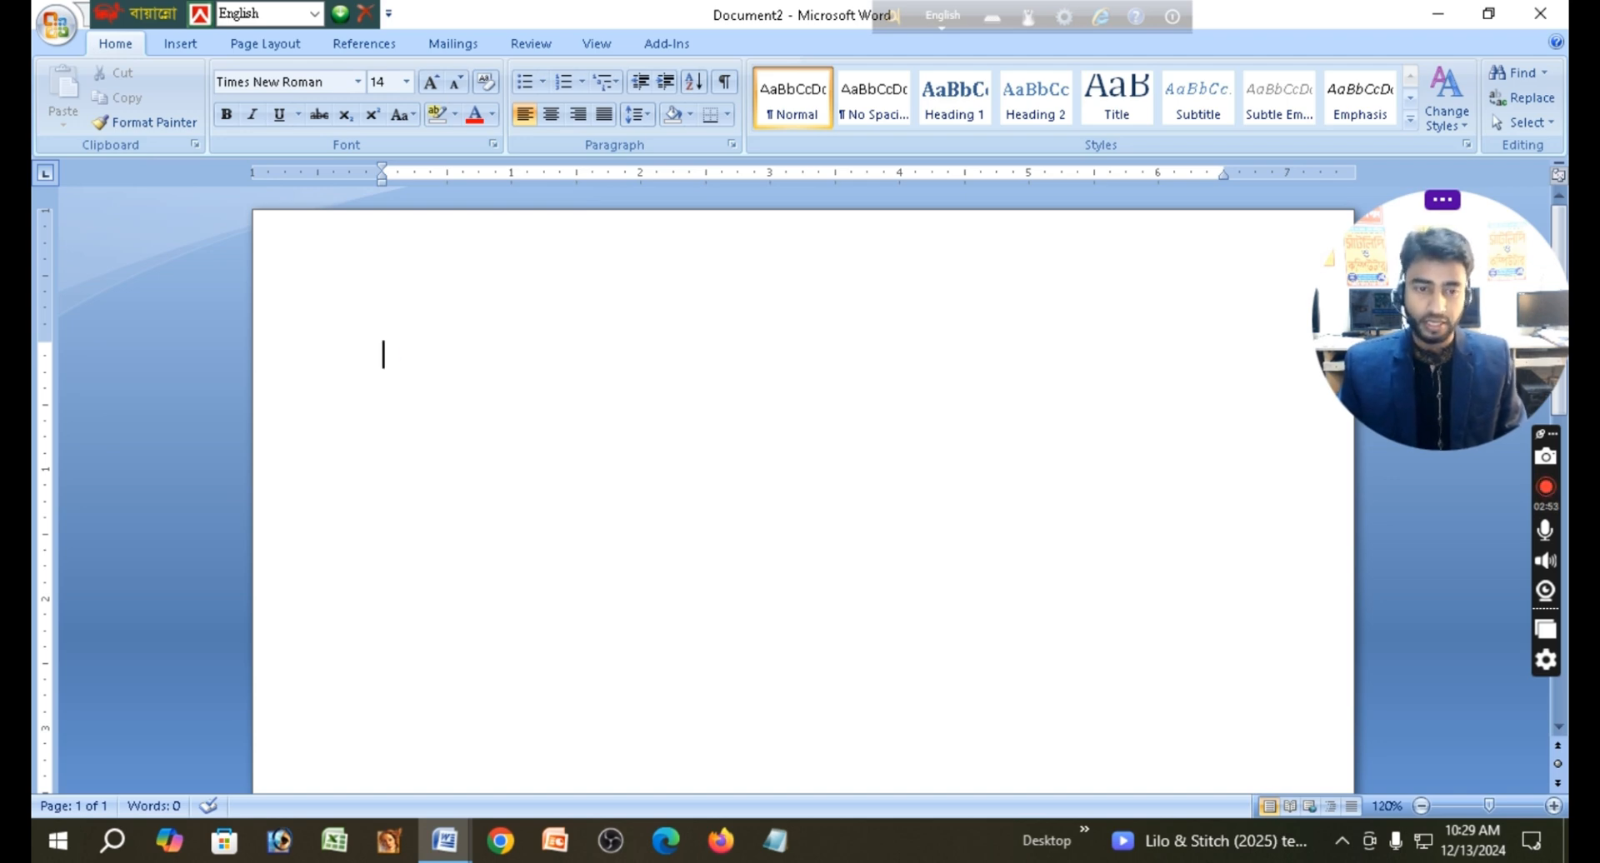
- Write the sentence "Bangladesh is a land of rivers" in the first line of the document
text(Bangl)
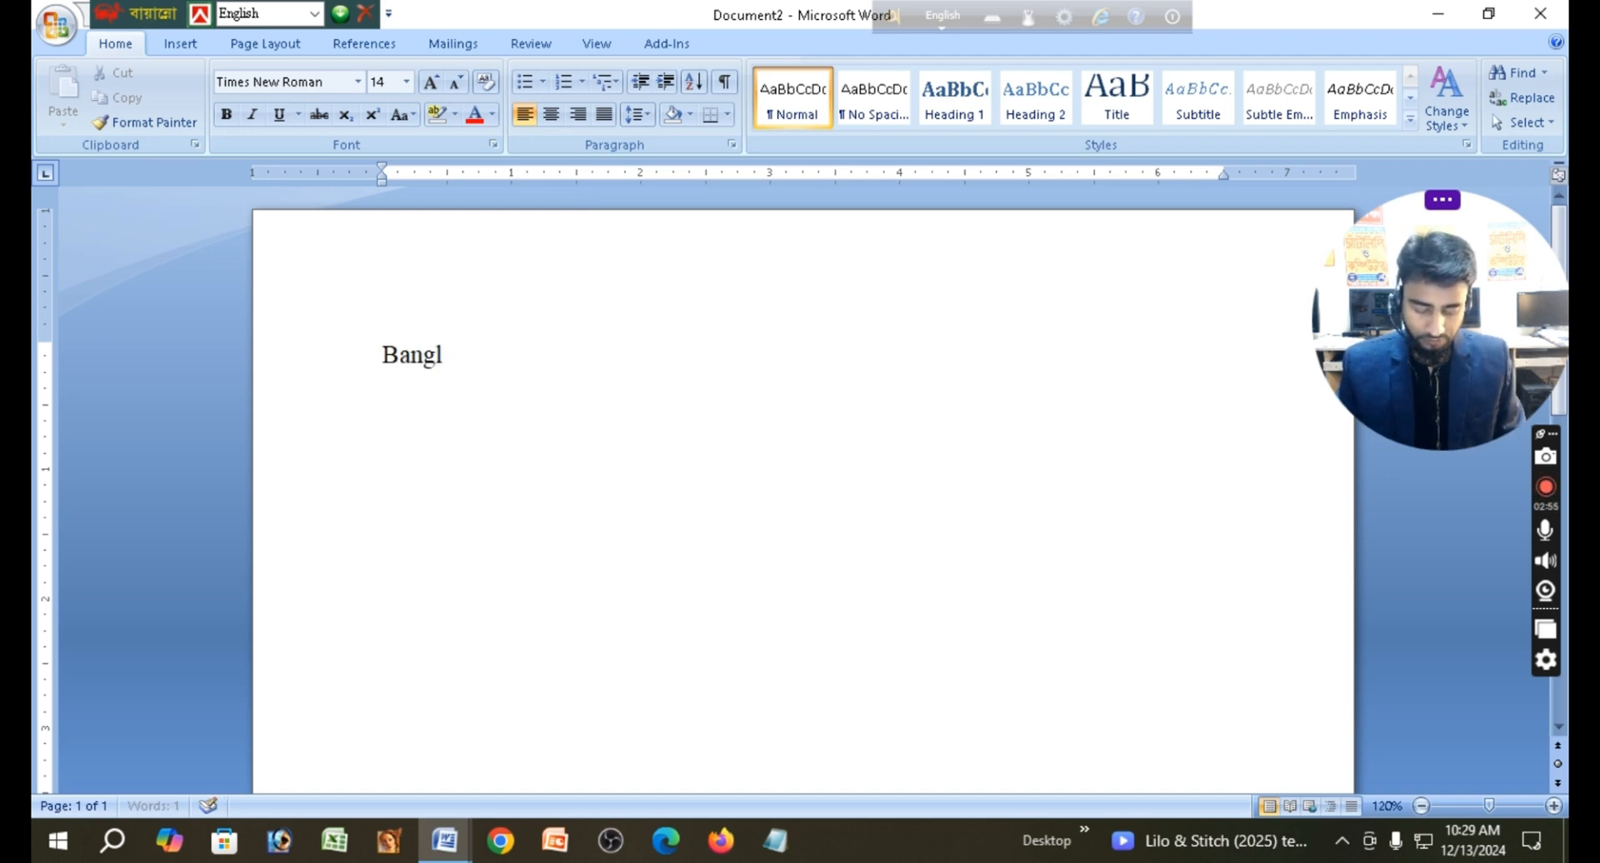
text(adesh is)
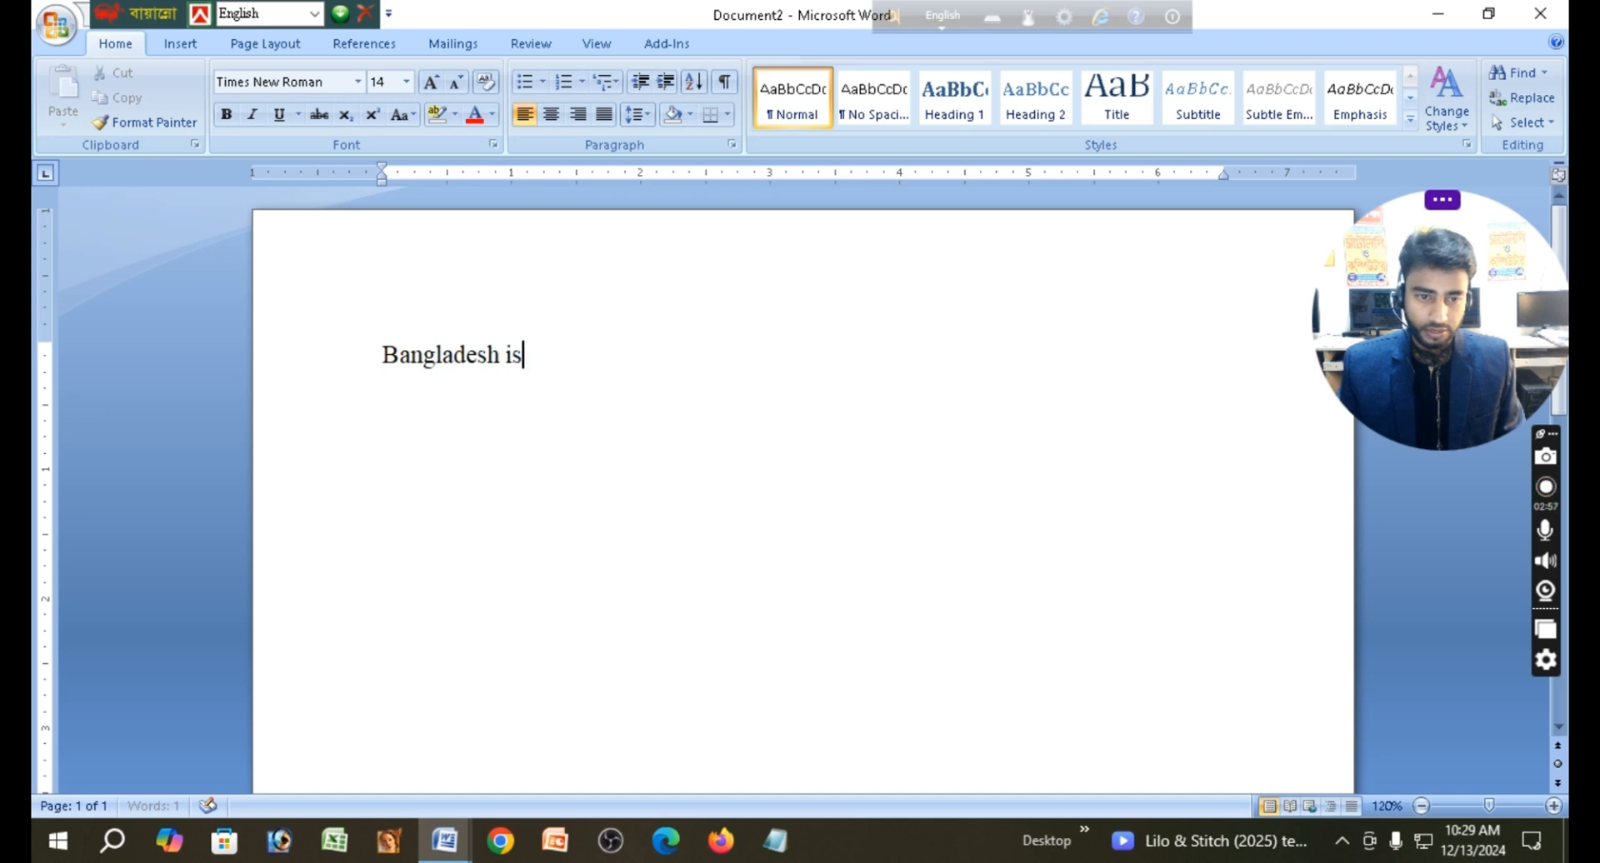
text( a land o)
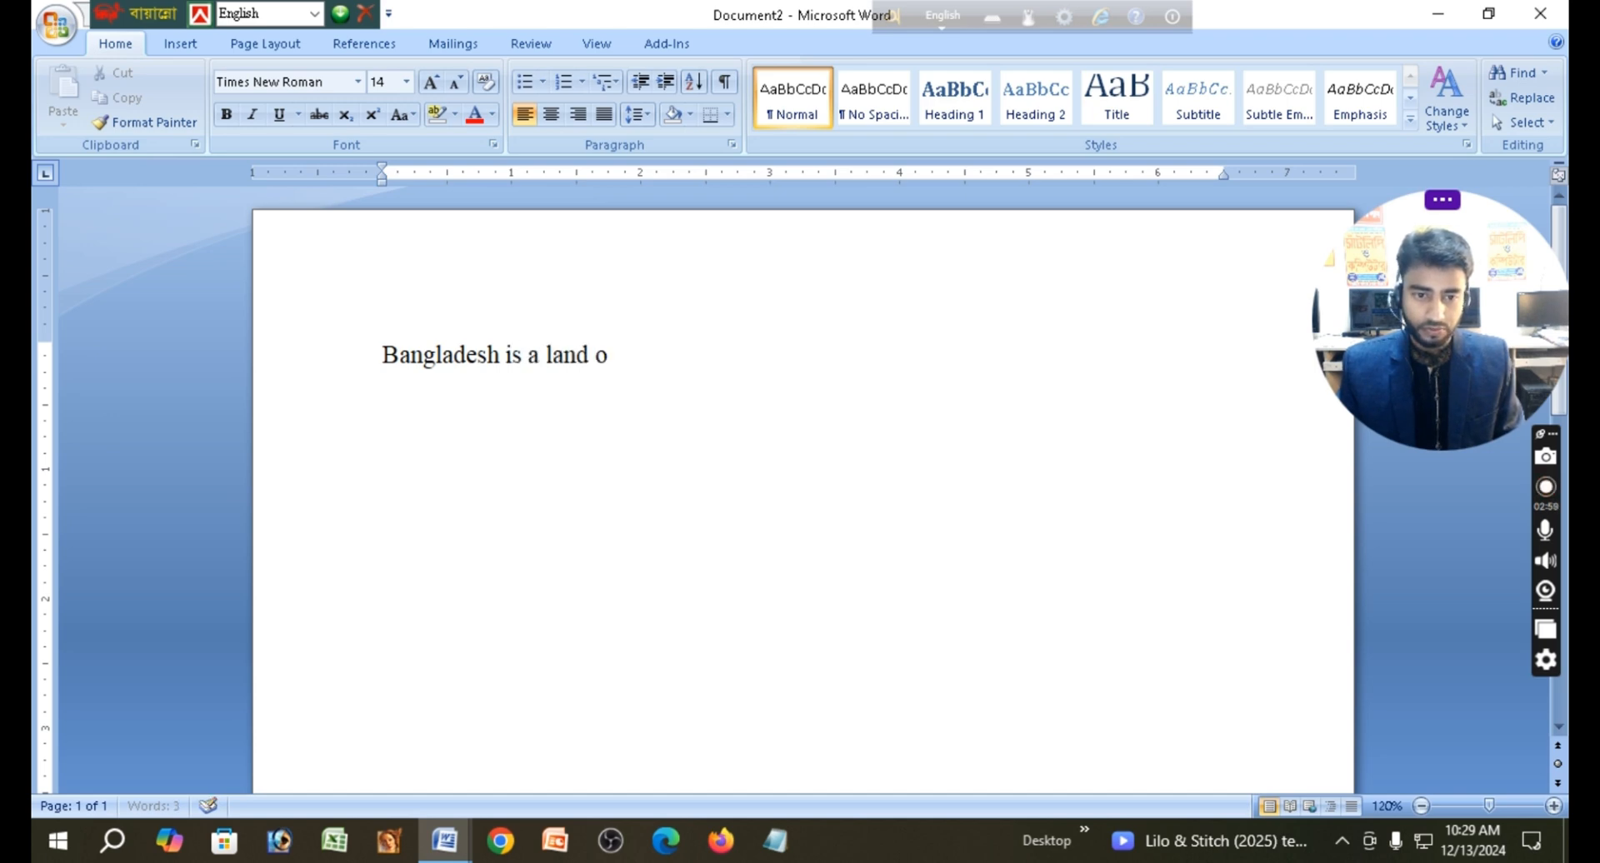
text(f rive)
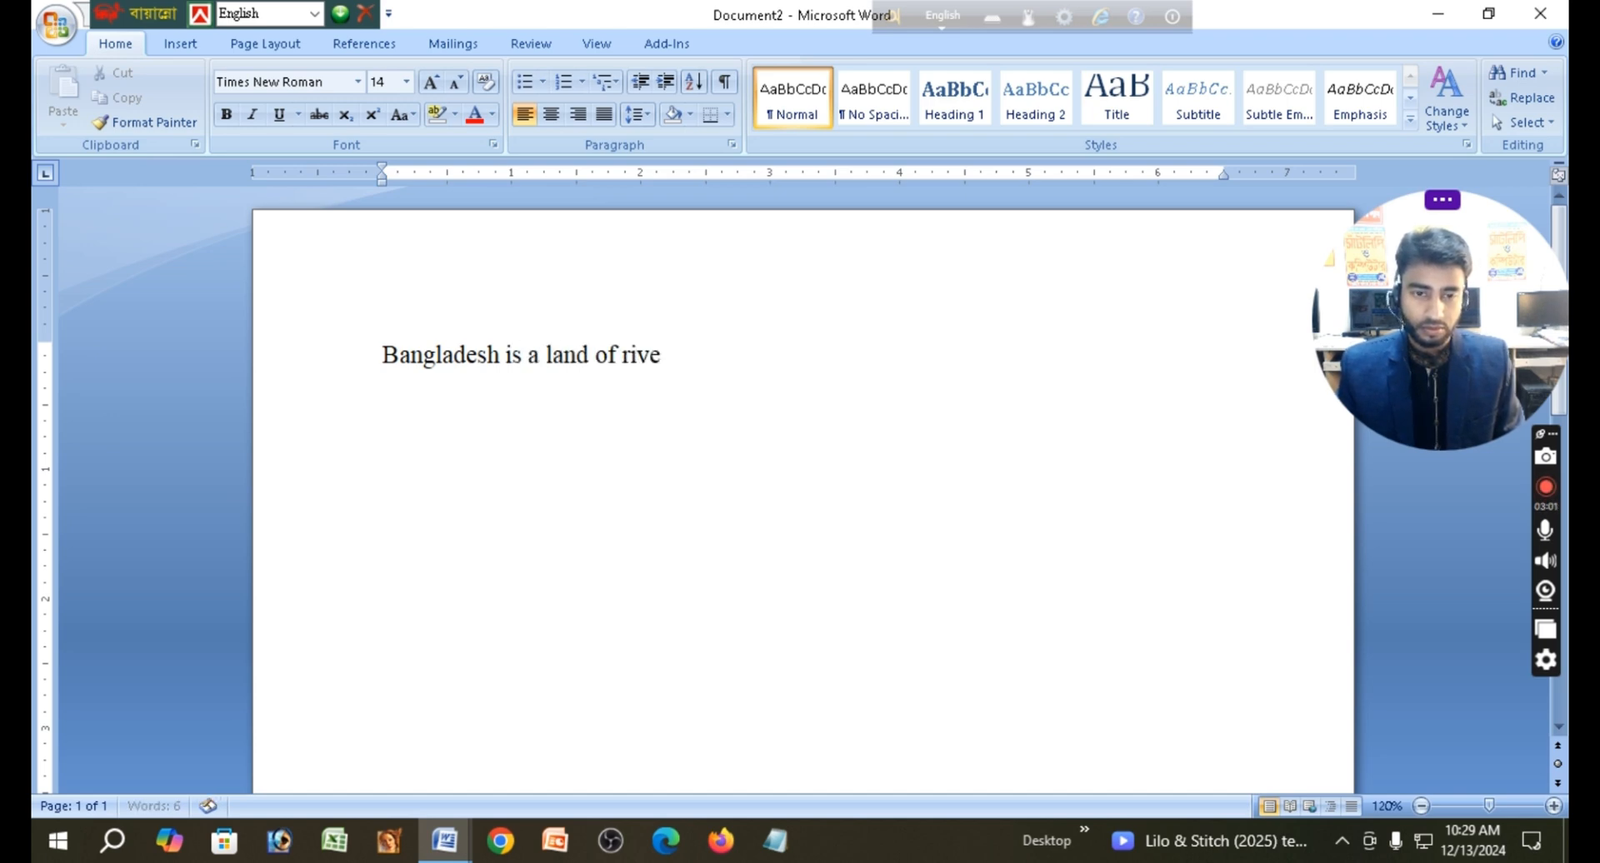
text(rs)
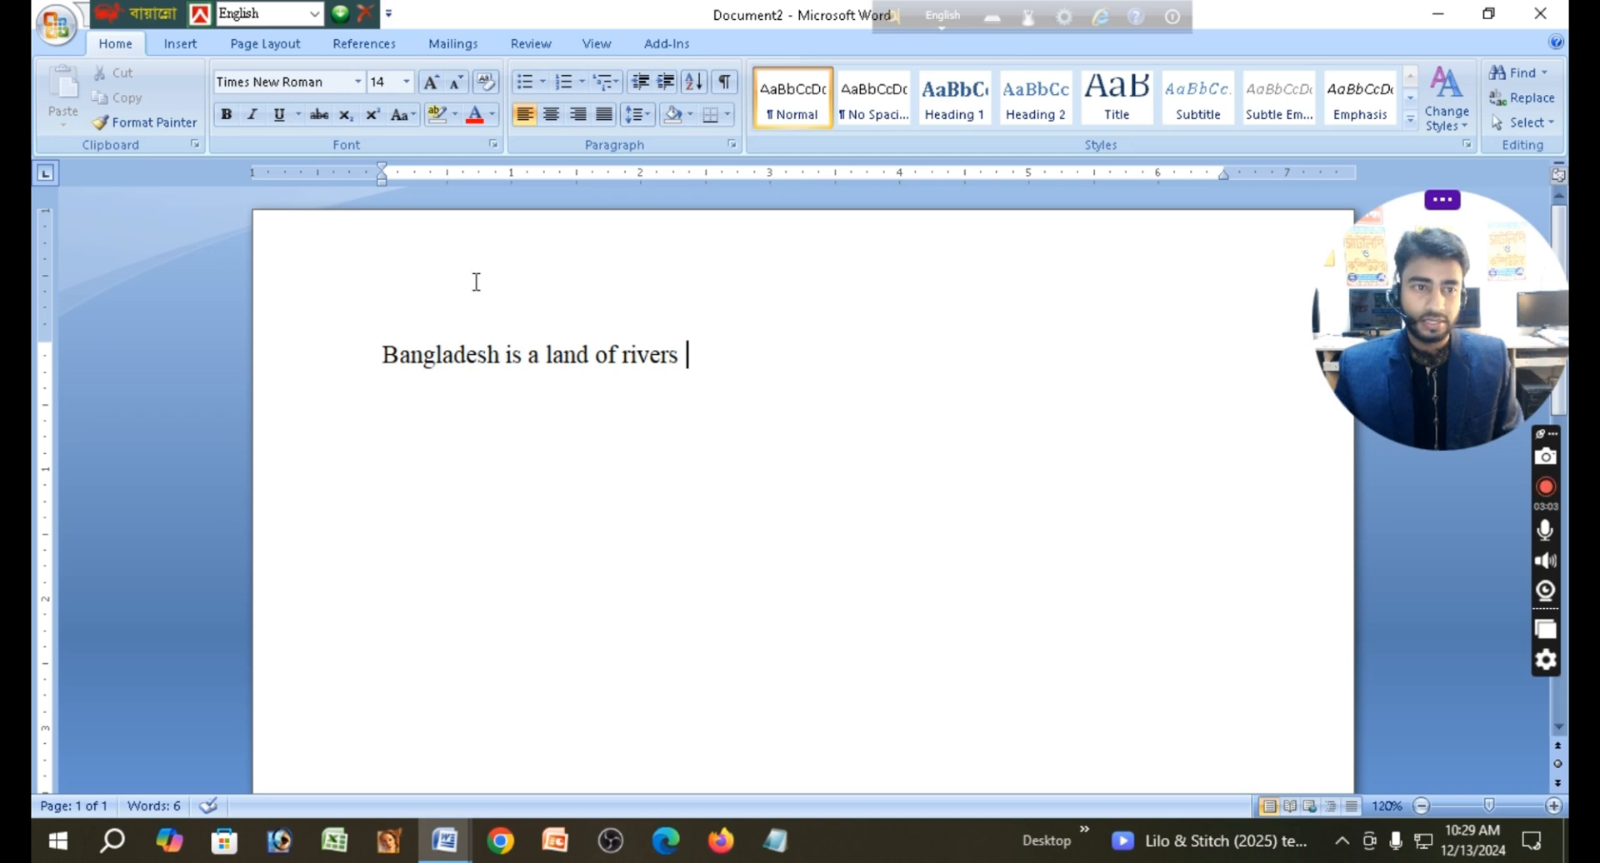
- Select the words "of rivers", increase the paragraph's indent by one level and clear the selection
drag(723, 366, 610, 361)
click(787, 326)
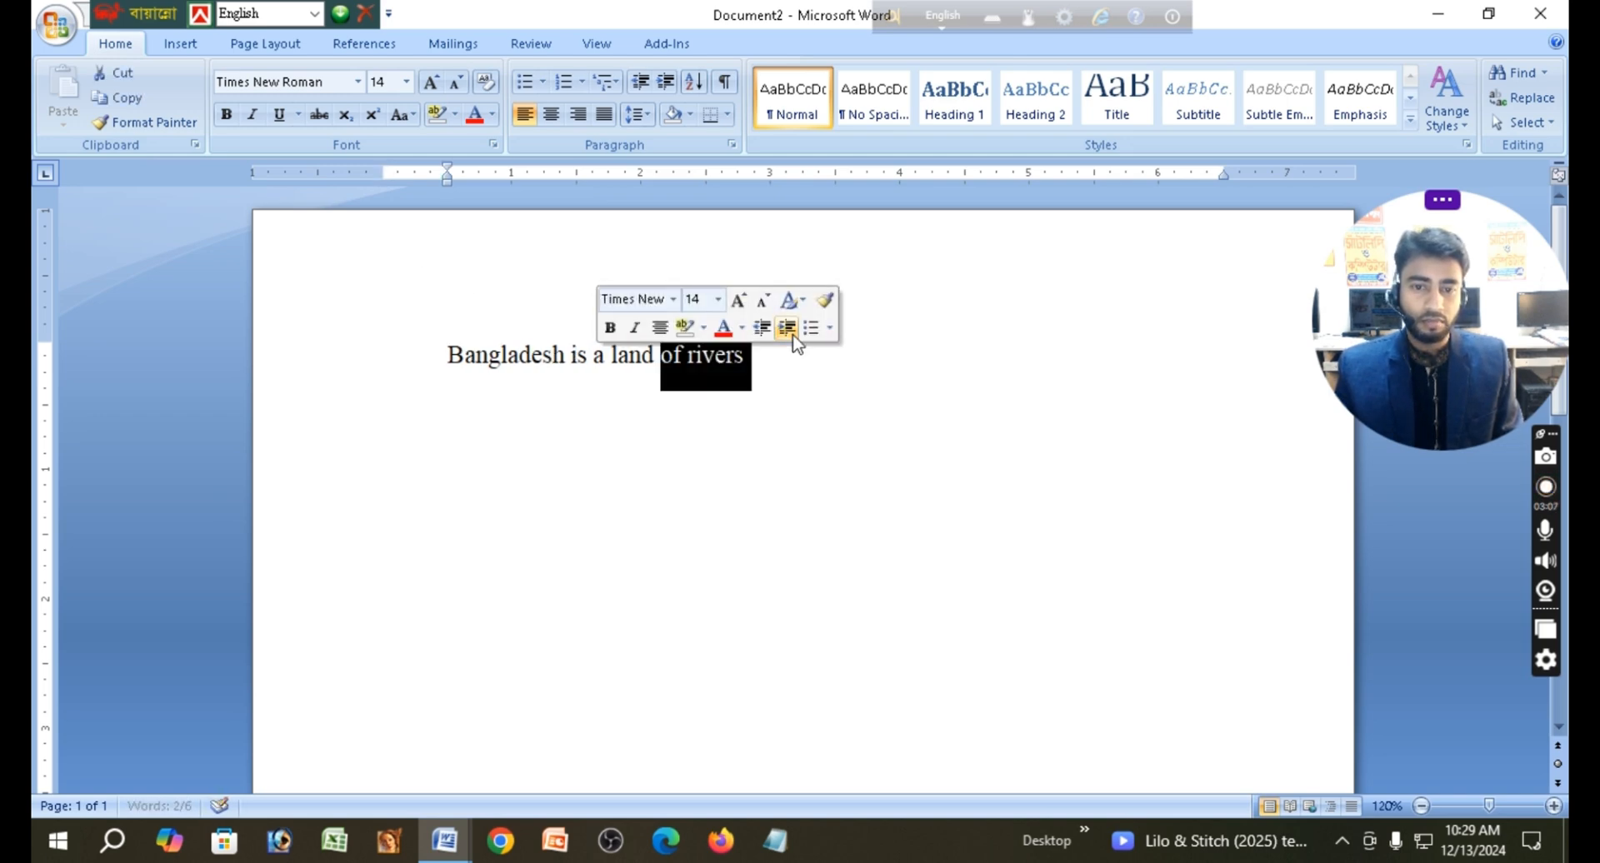
click(825, 442)
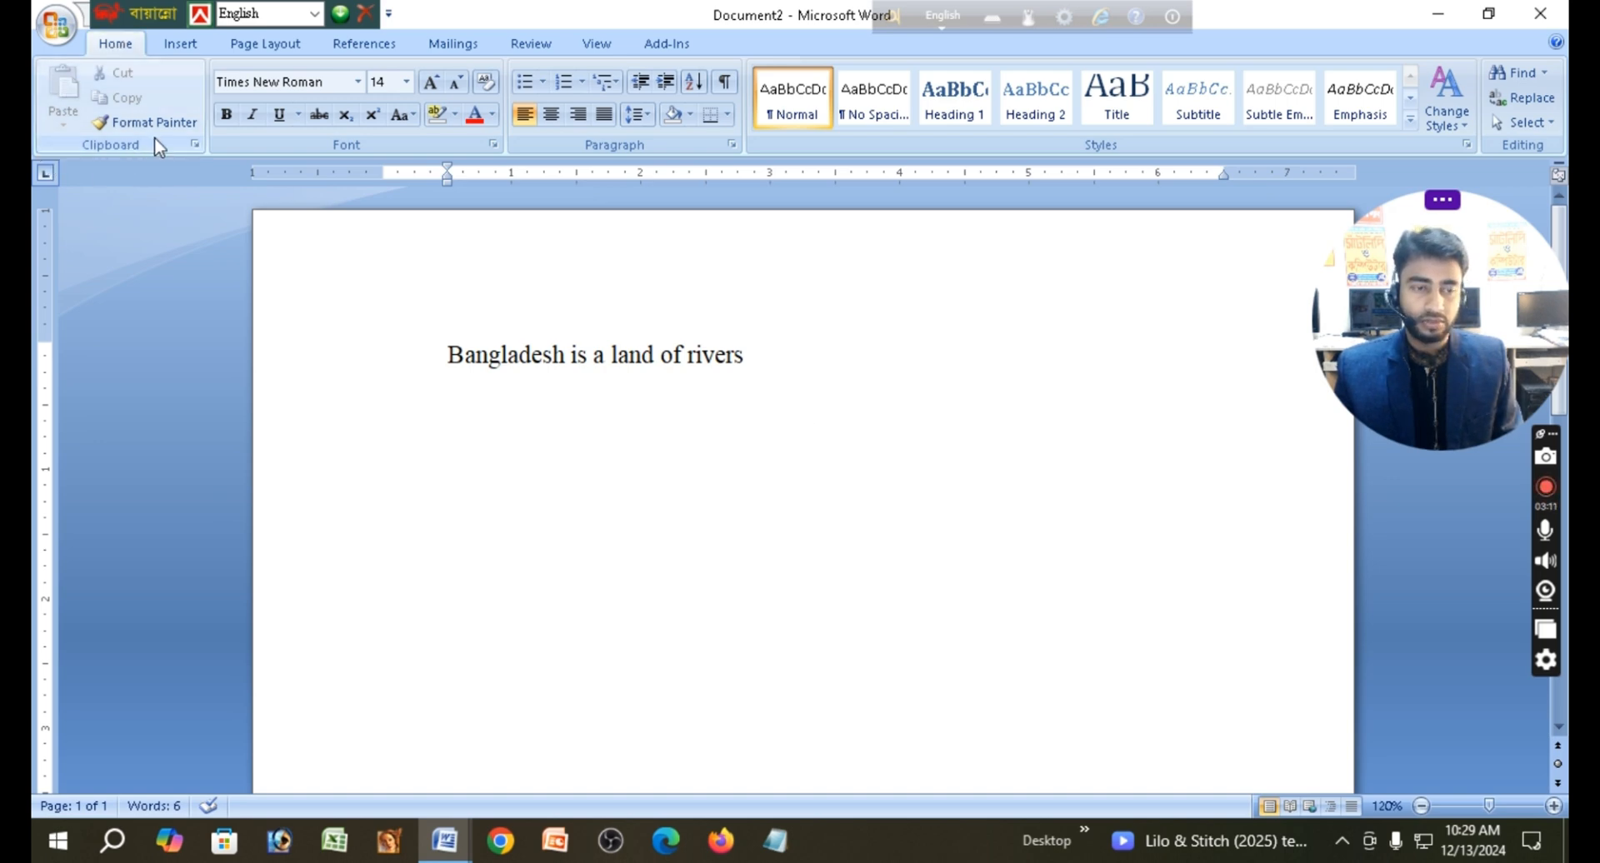
- Practise selecting the whole sentence and just the word "land", clearing the selection each time
drag(757, 356, 449, 350)
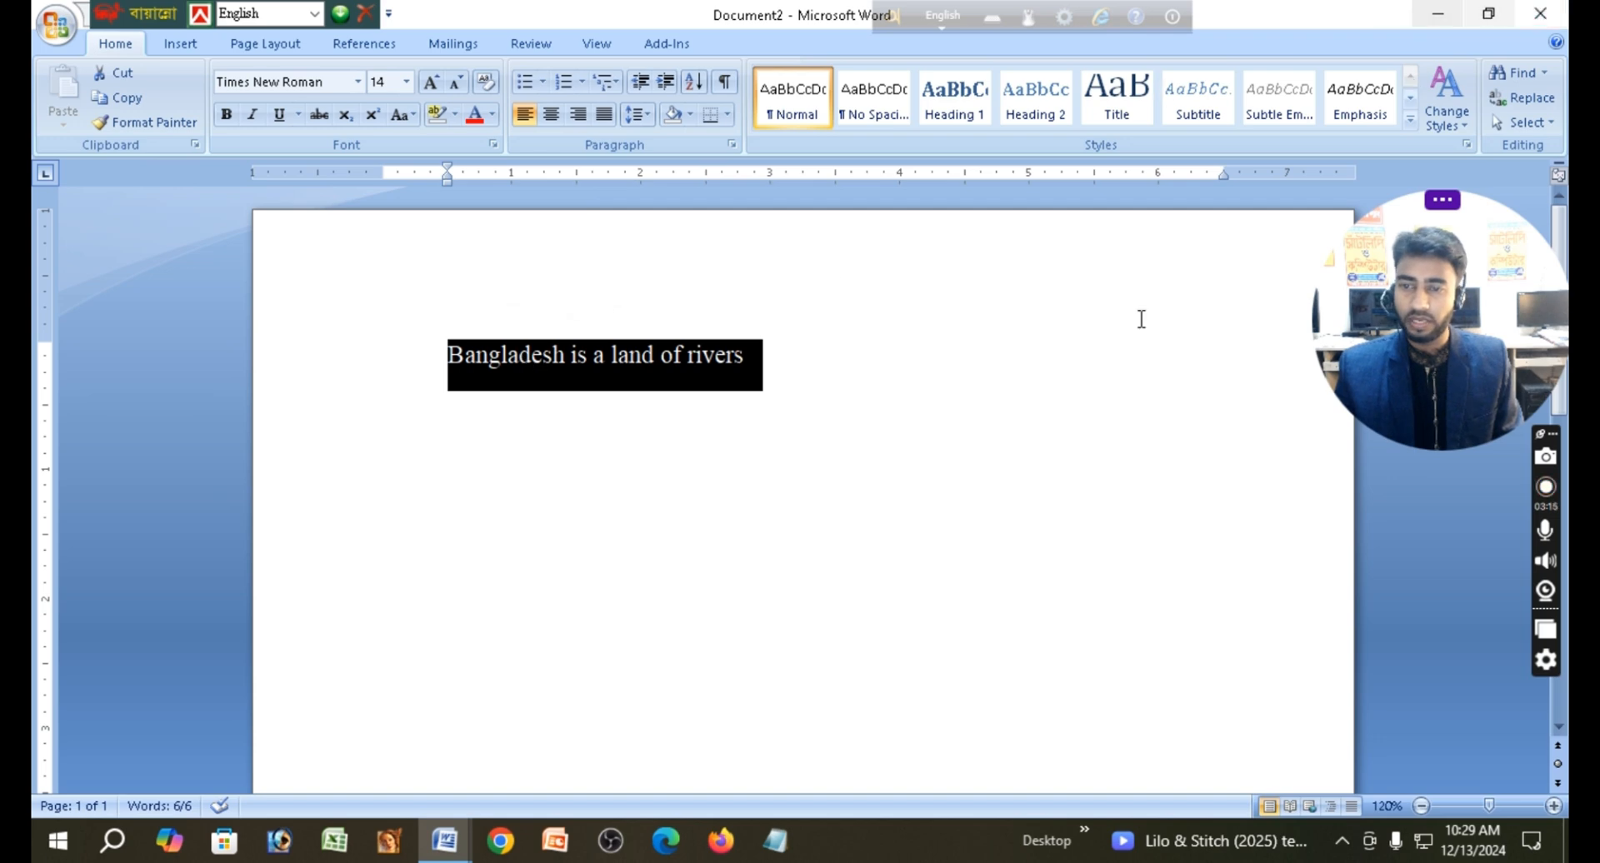
click(828, 355)
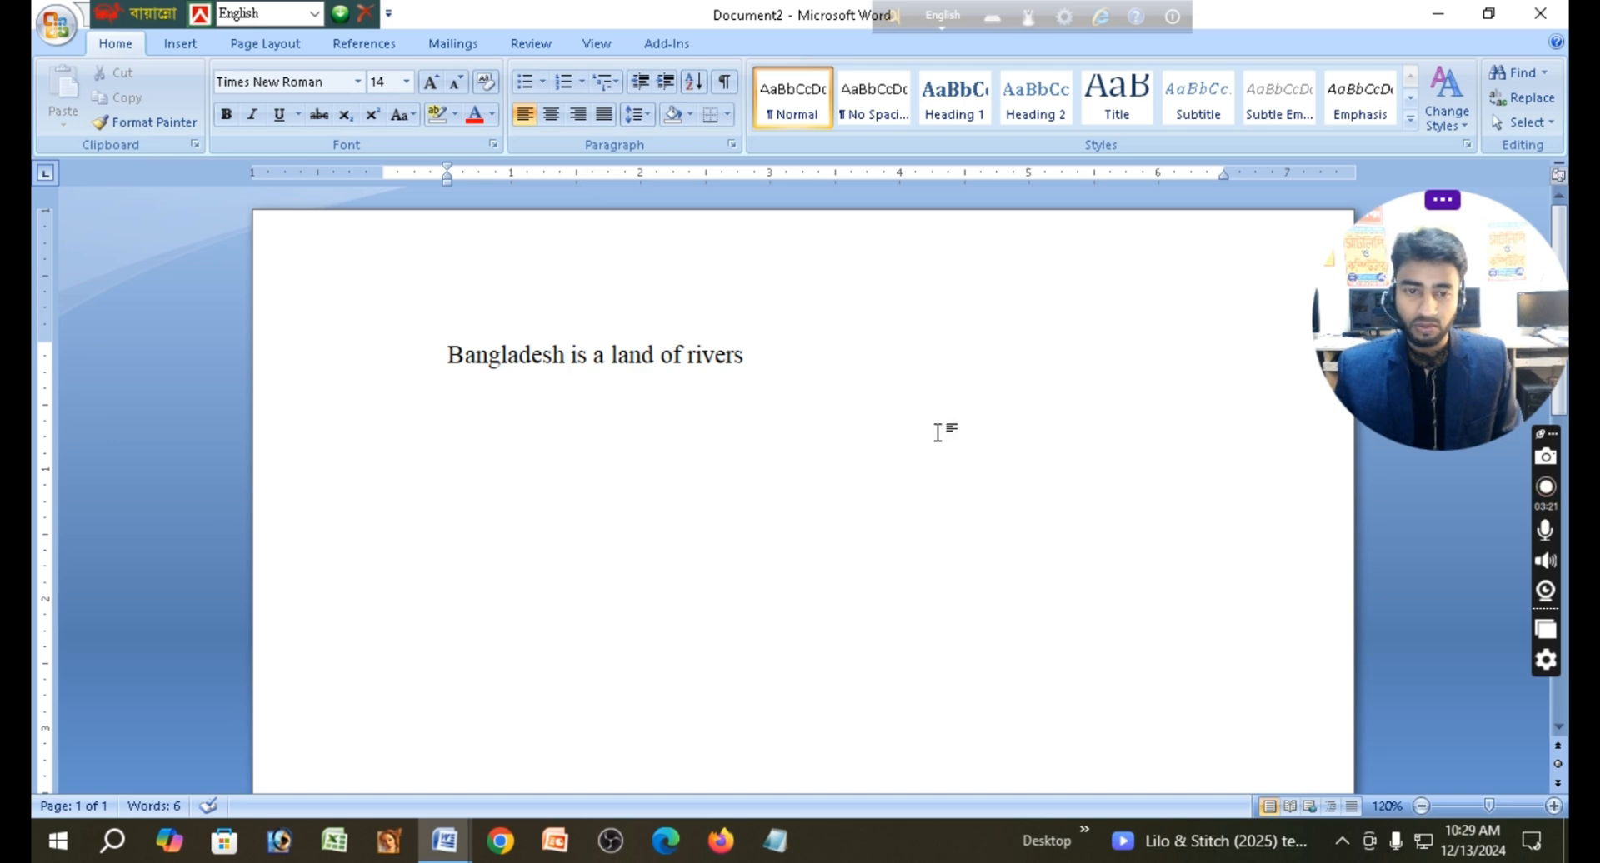
drag(782, 361, 627, 356)
triple_click(510, 353)
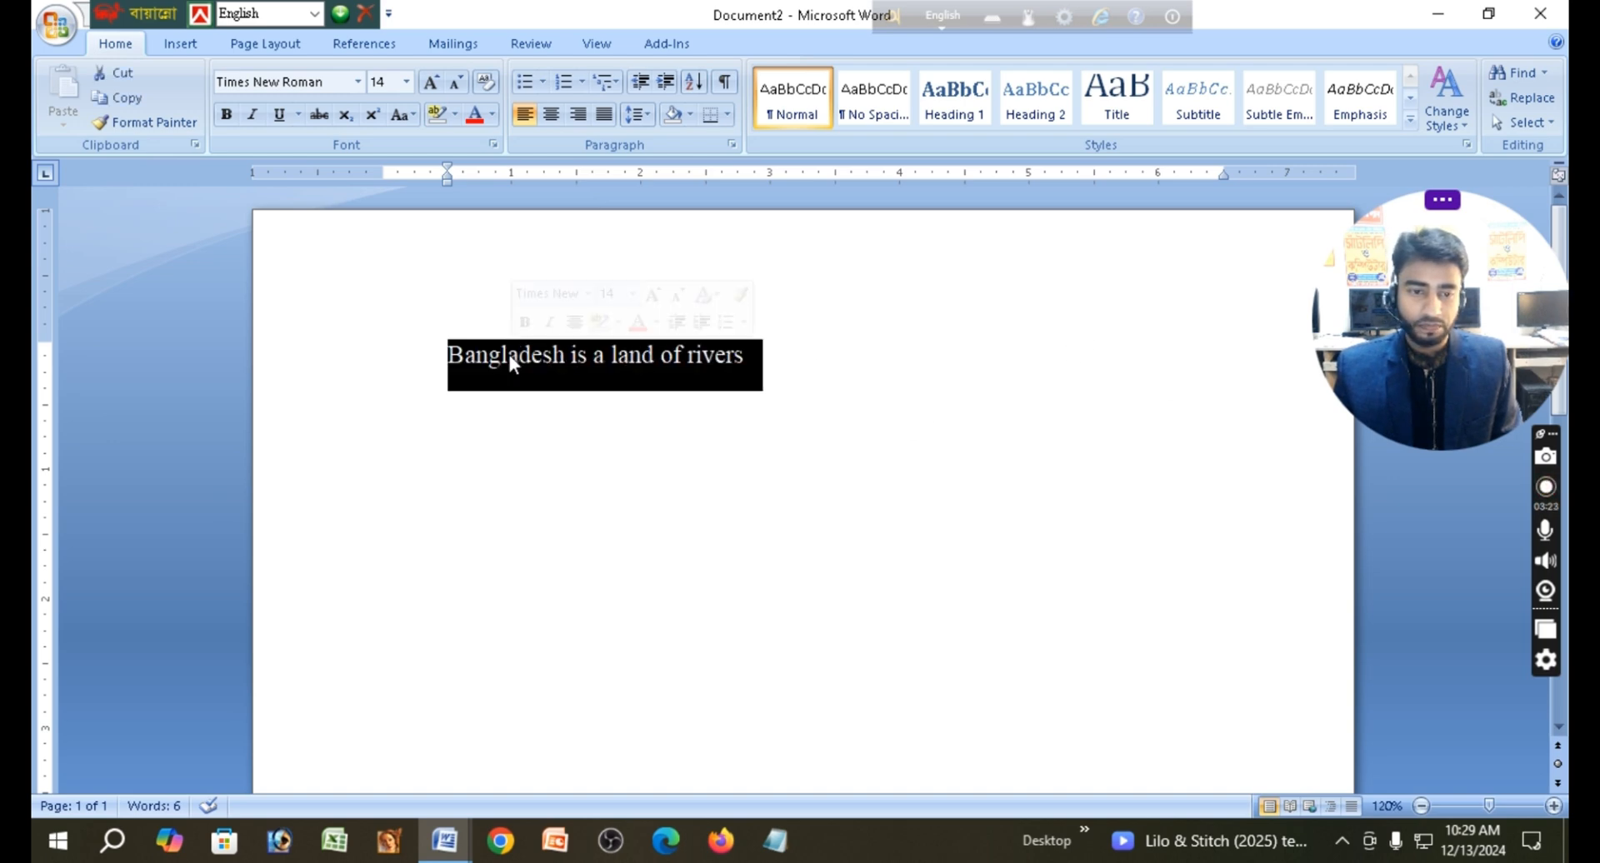
click(820, 372)
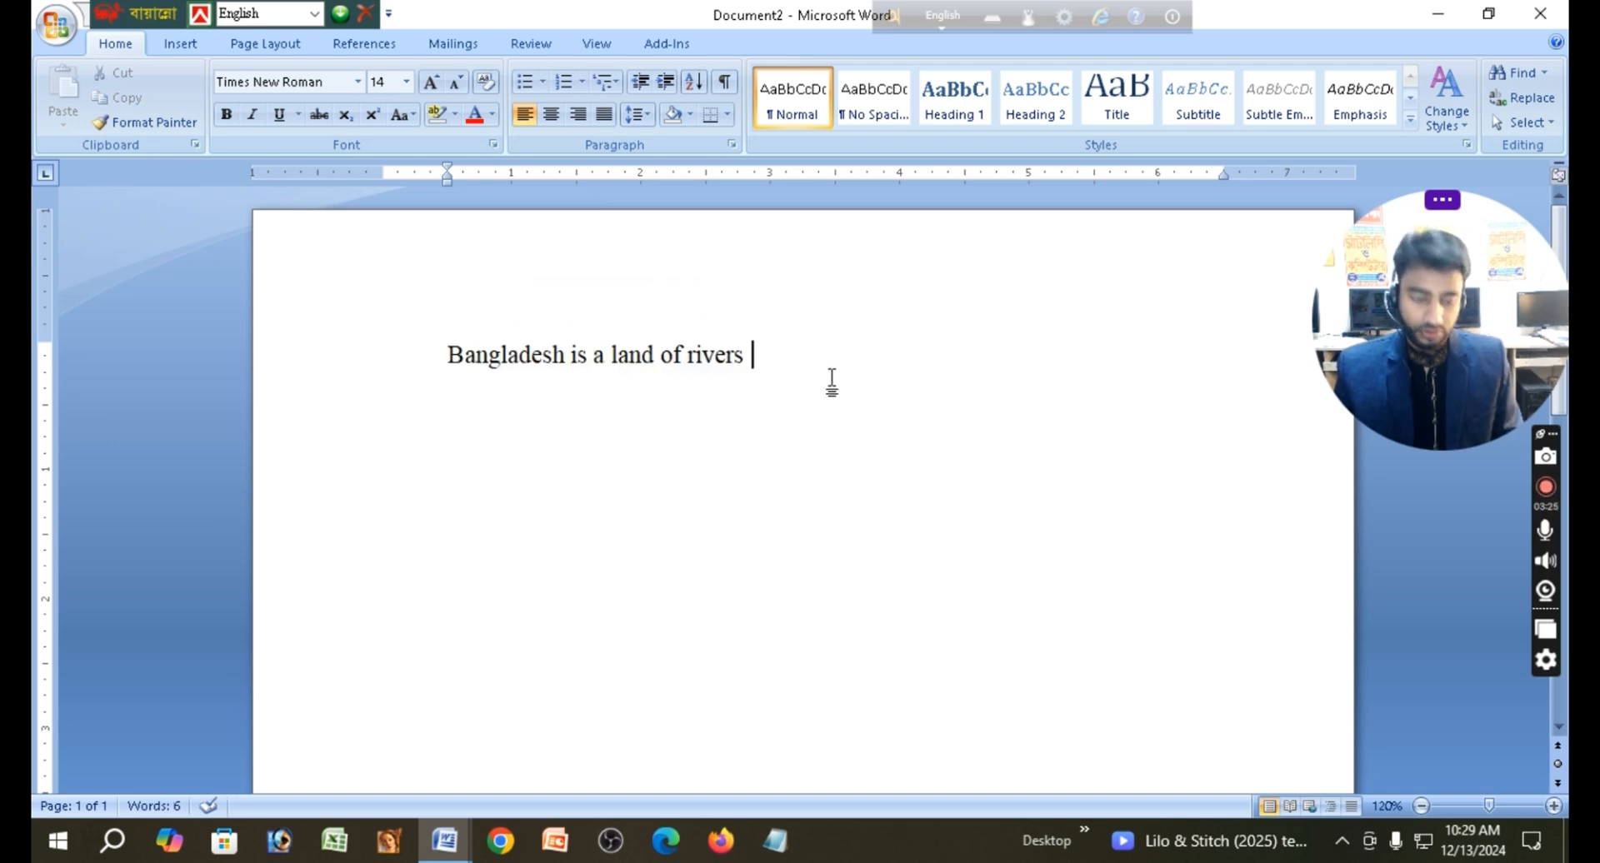
key(ctrl+a)
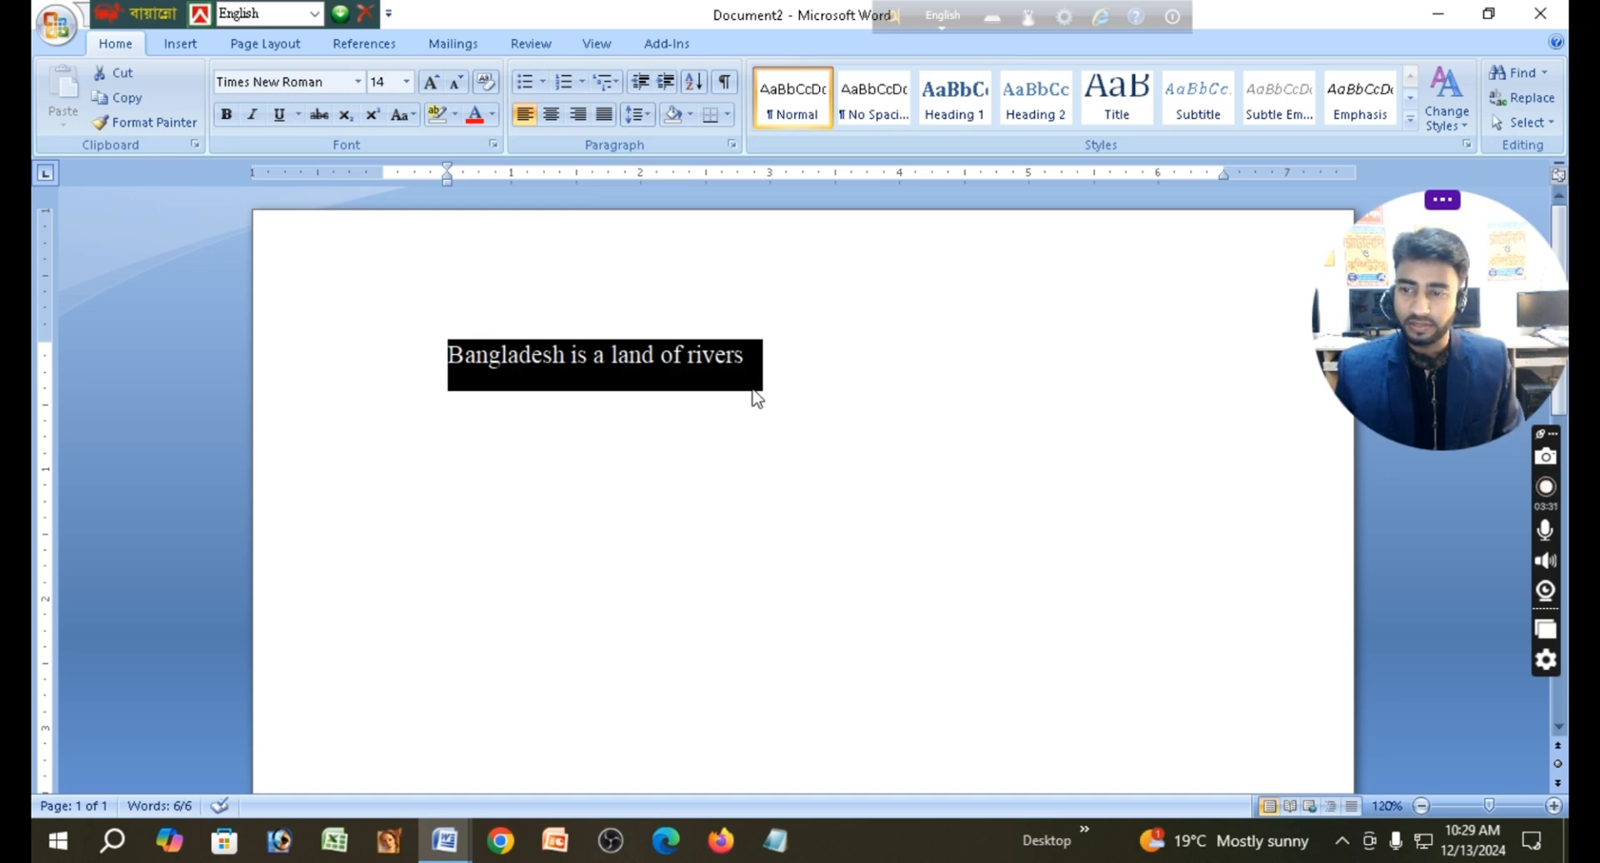
click(799, 363)
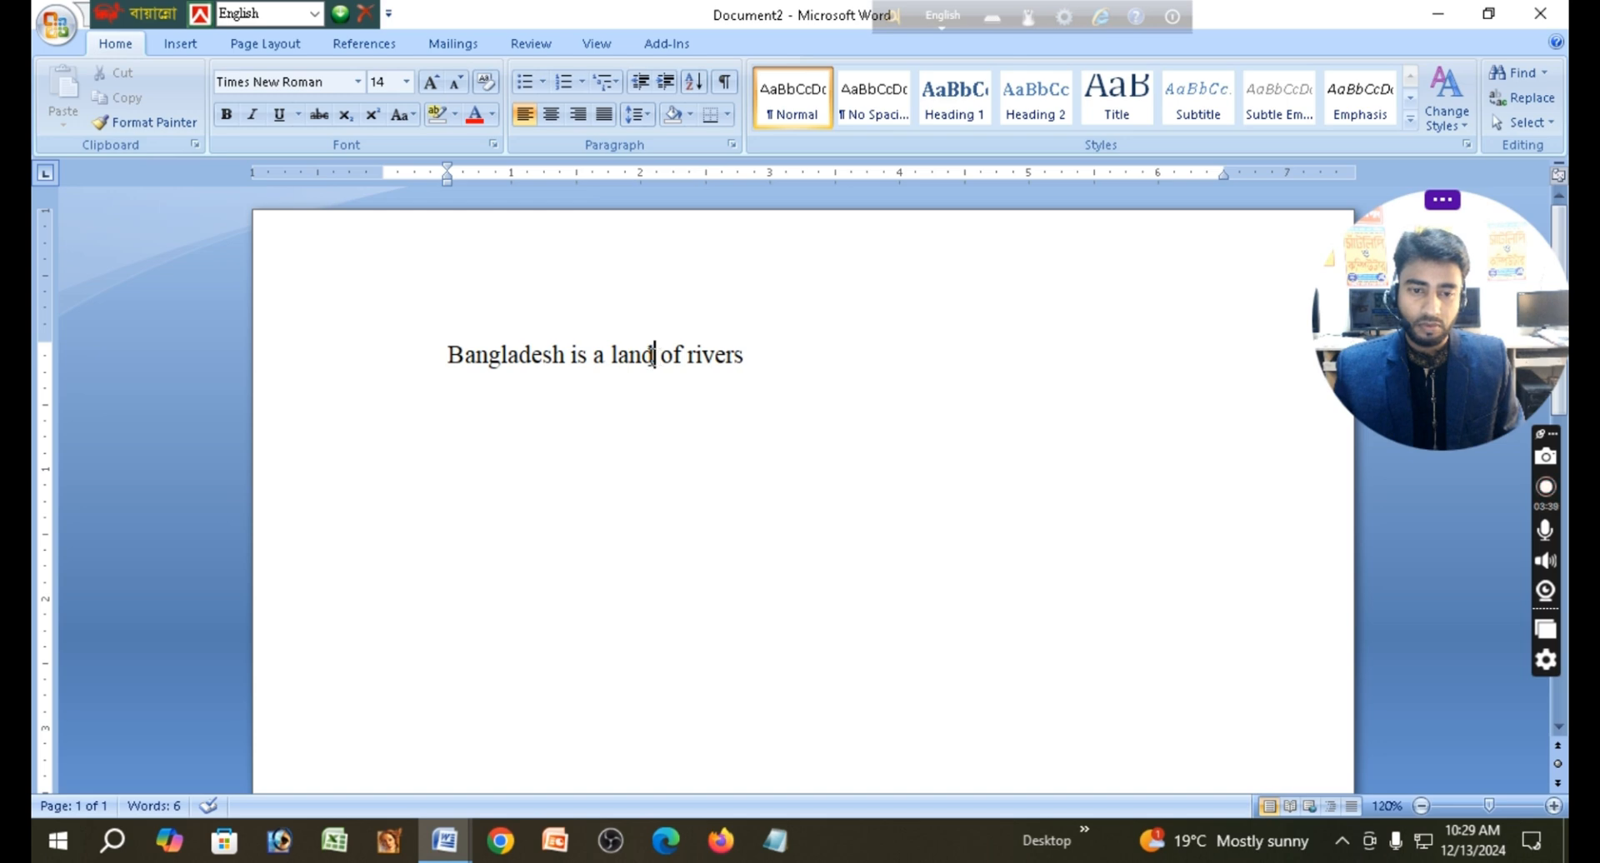
drag(654, 356, 615, 357)
click(807, 365)
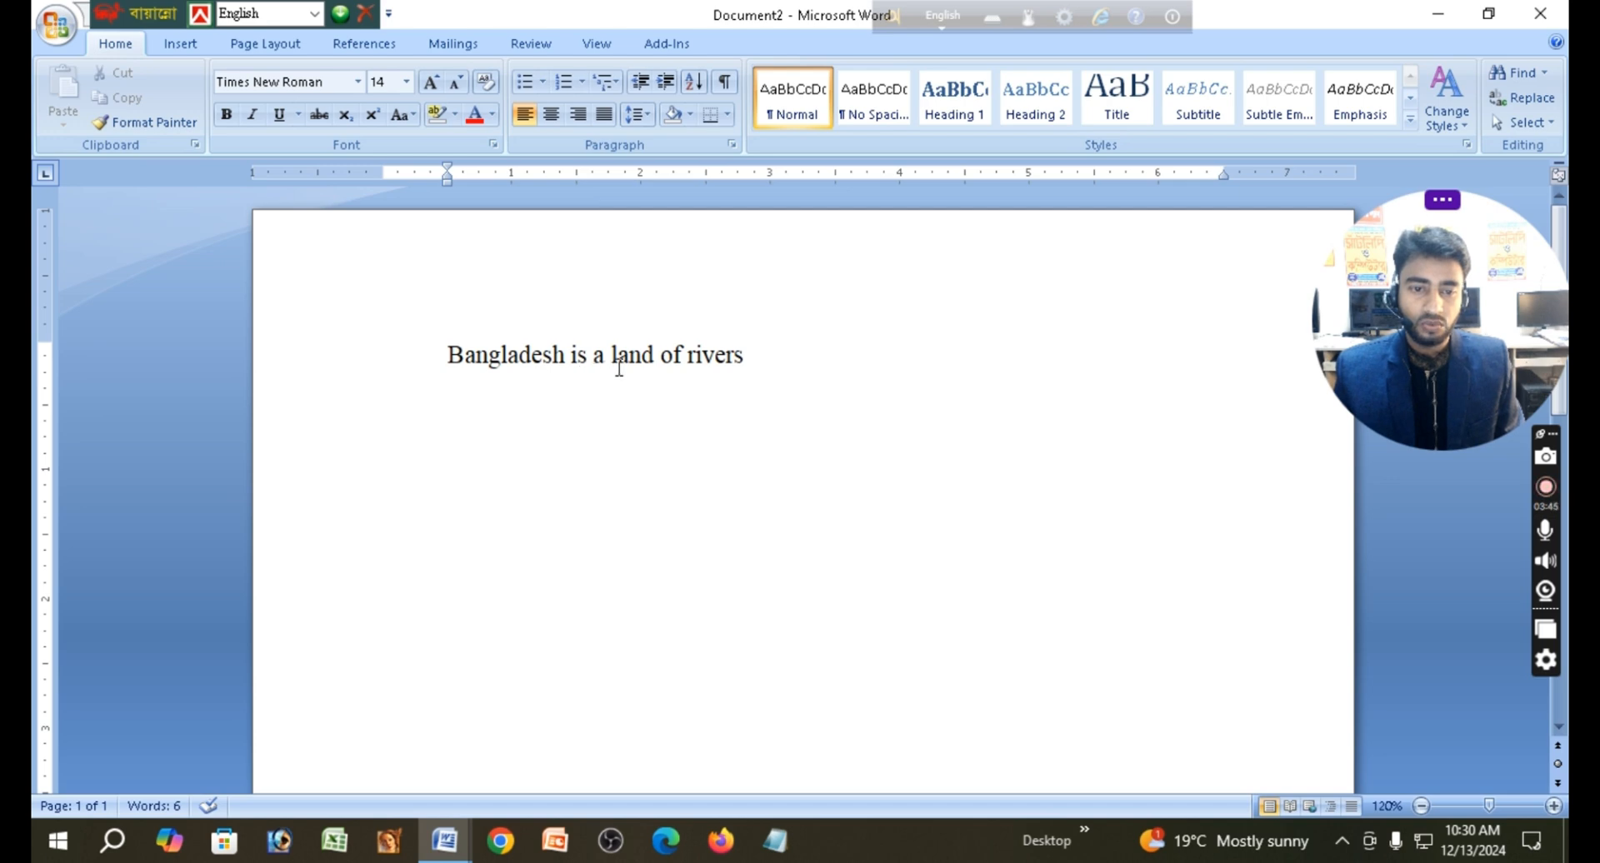
- Practise selecting the word "land" twice, clearing the selection each time
drag(659, 356, 617, 348)
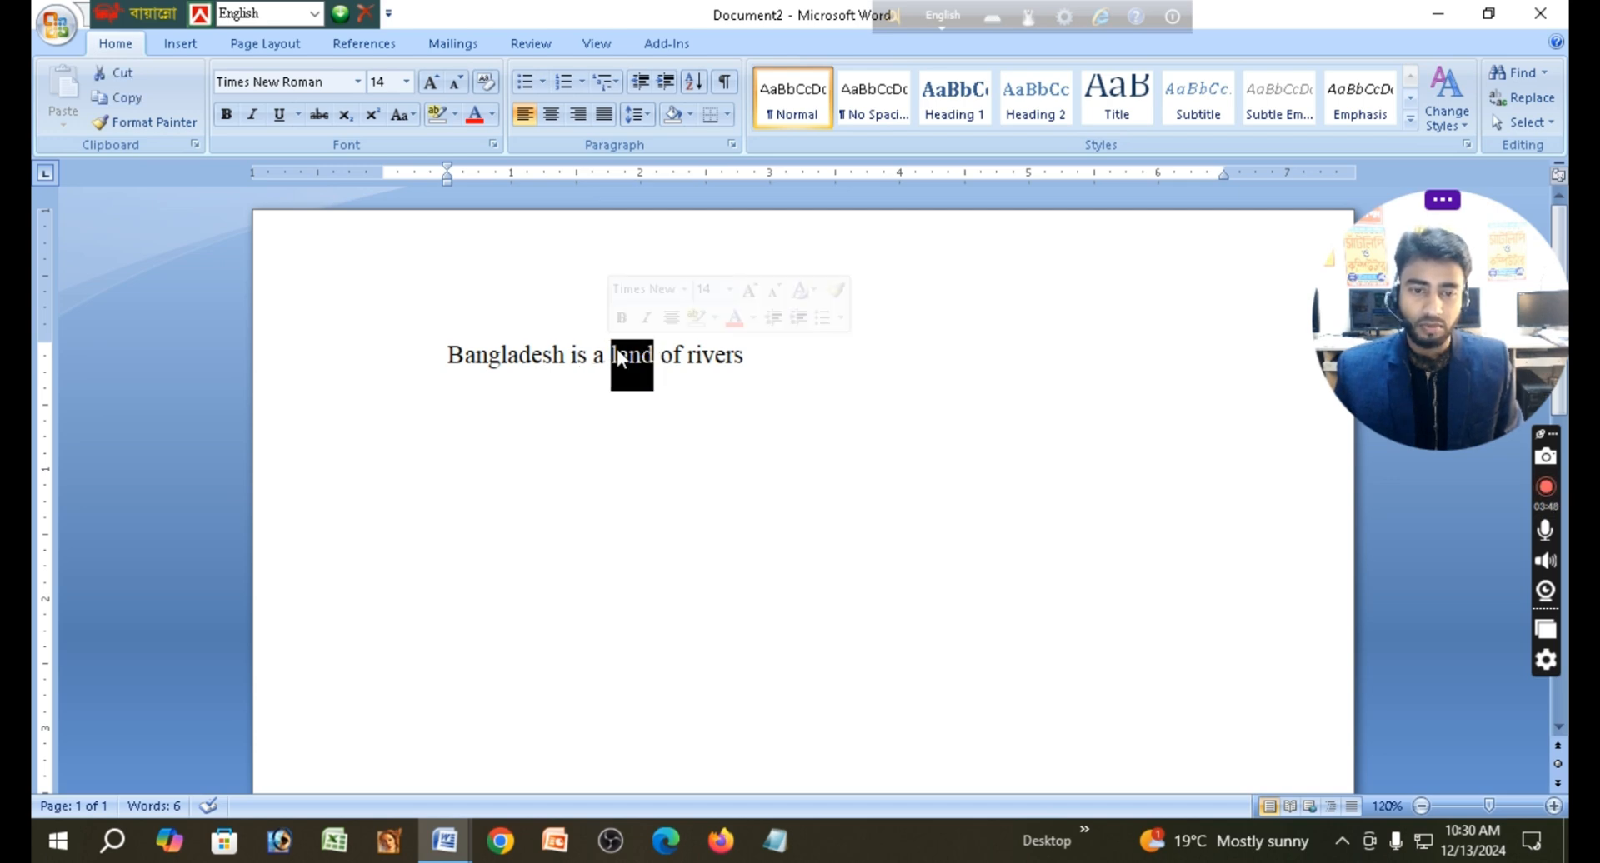
click(671, 461)
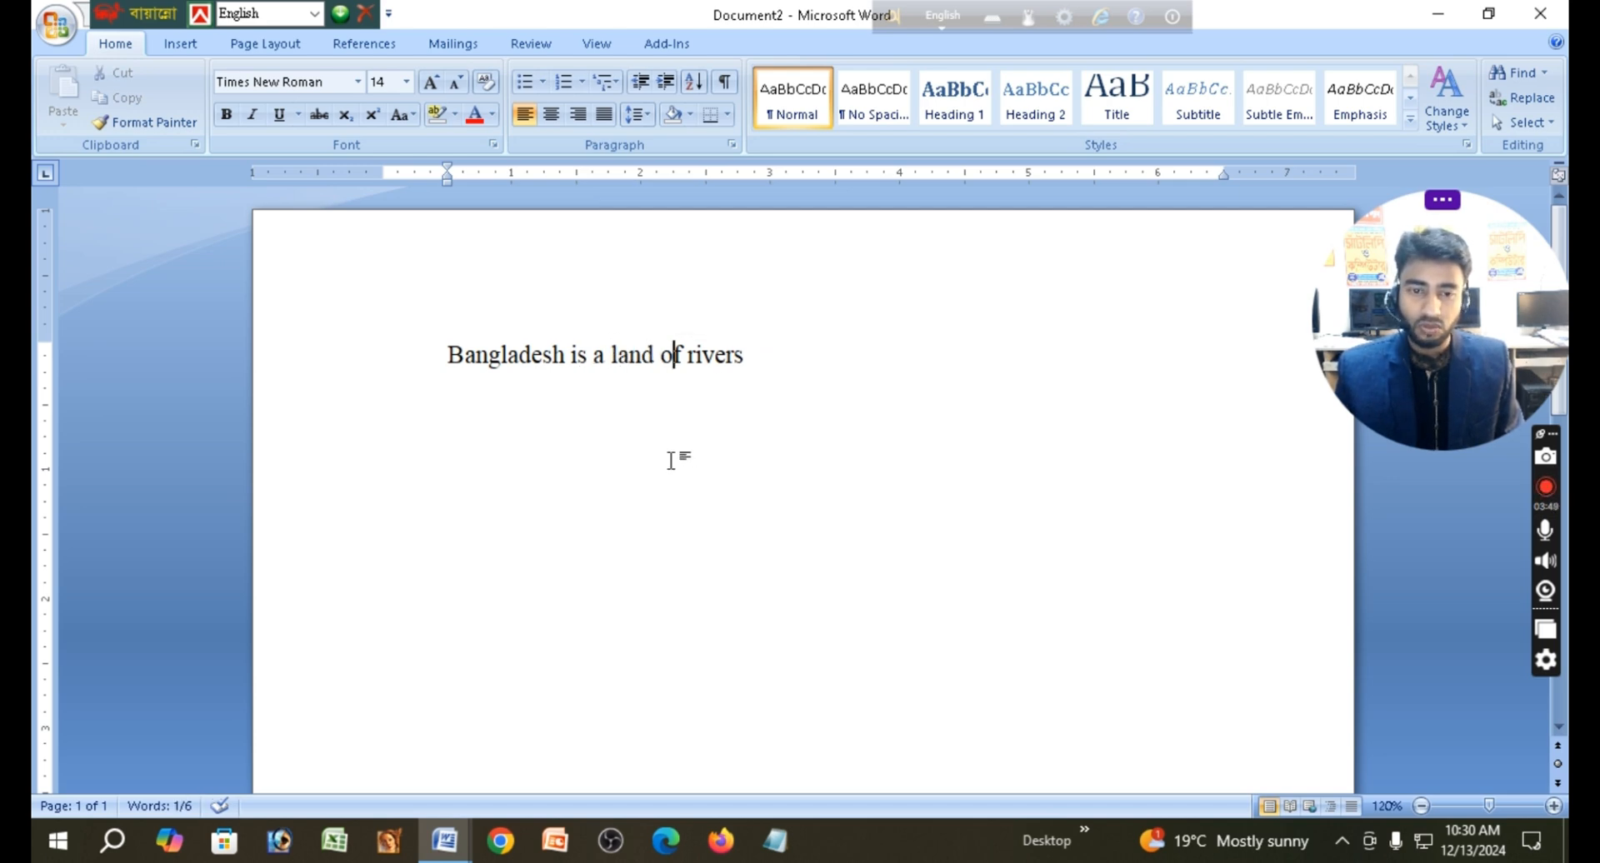
click(655, 356)
drag(655, 356, 614, 351)
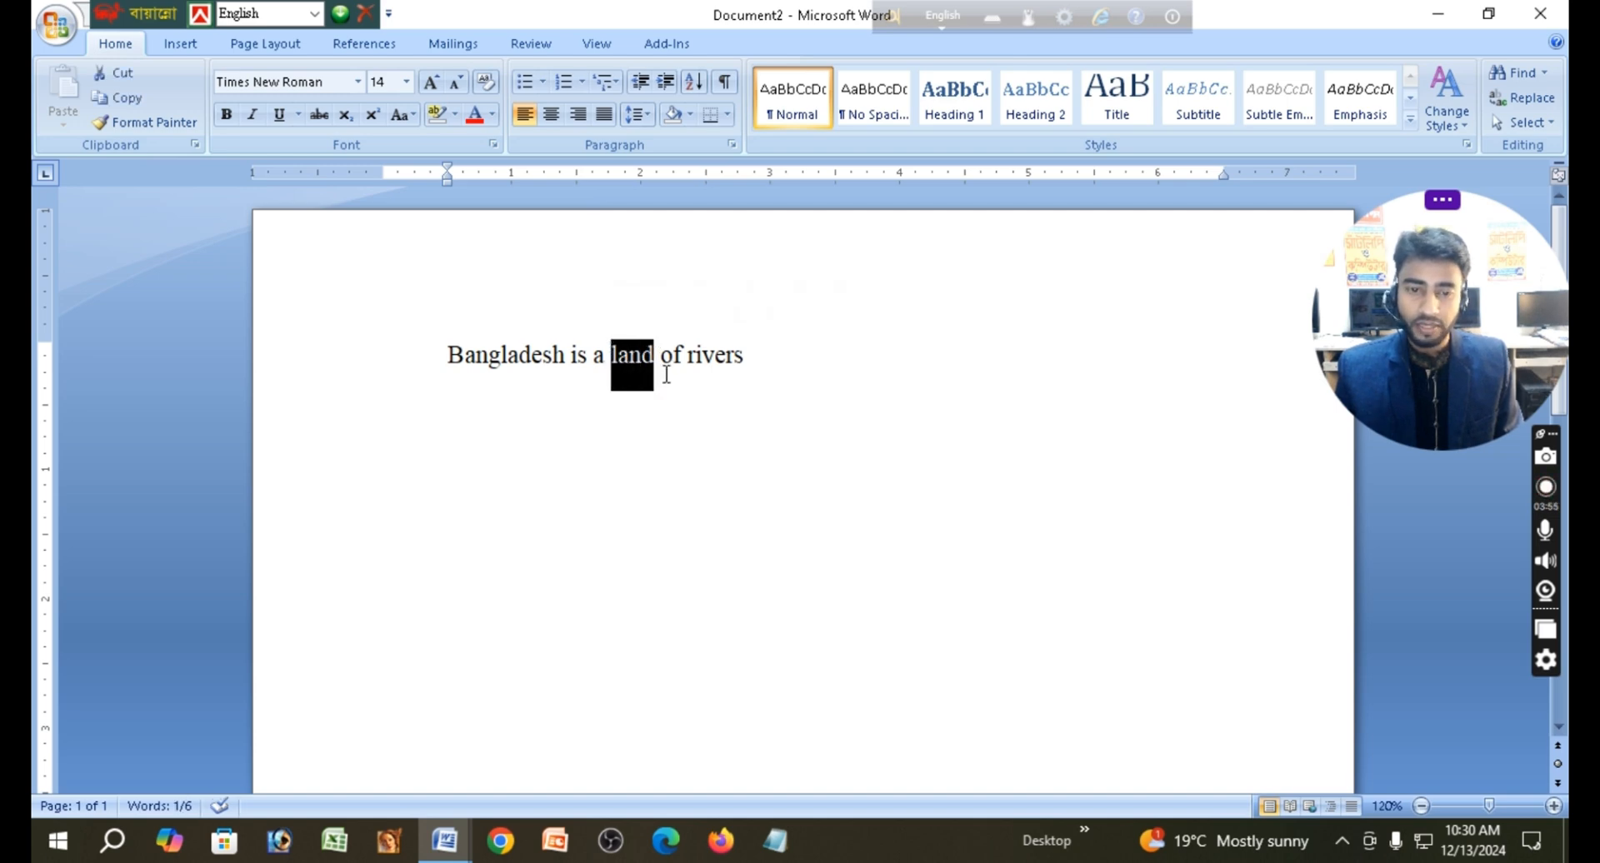
click(663, 366)
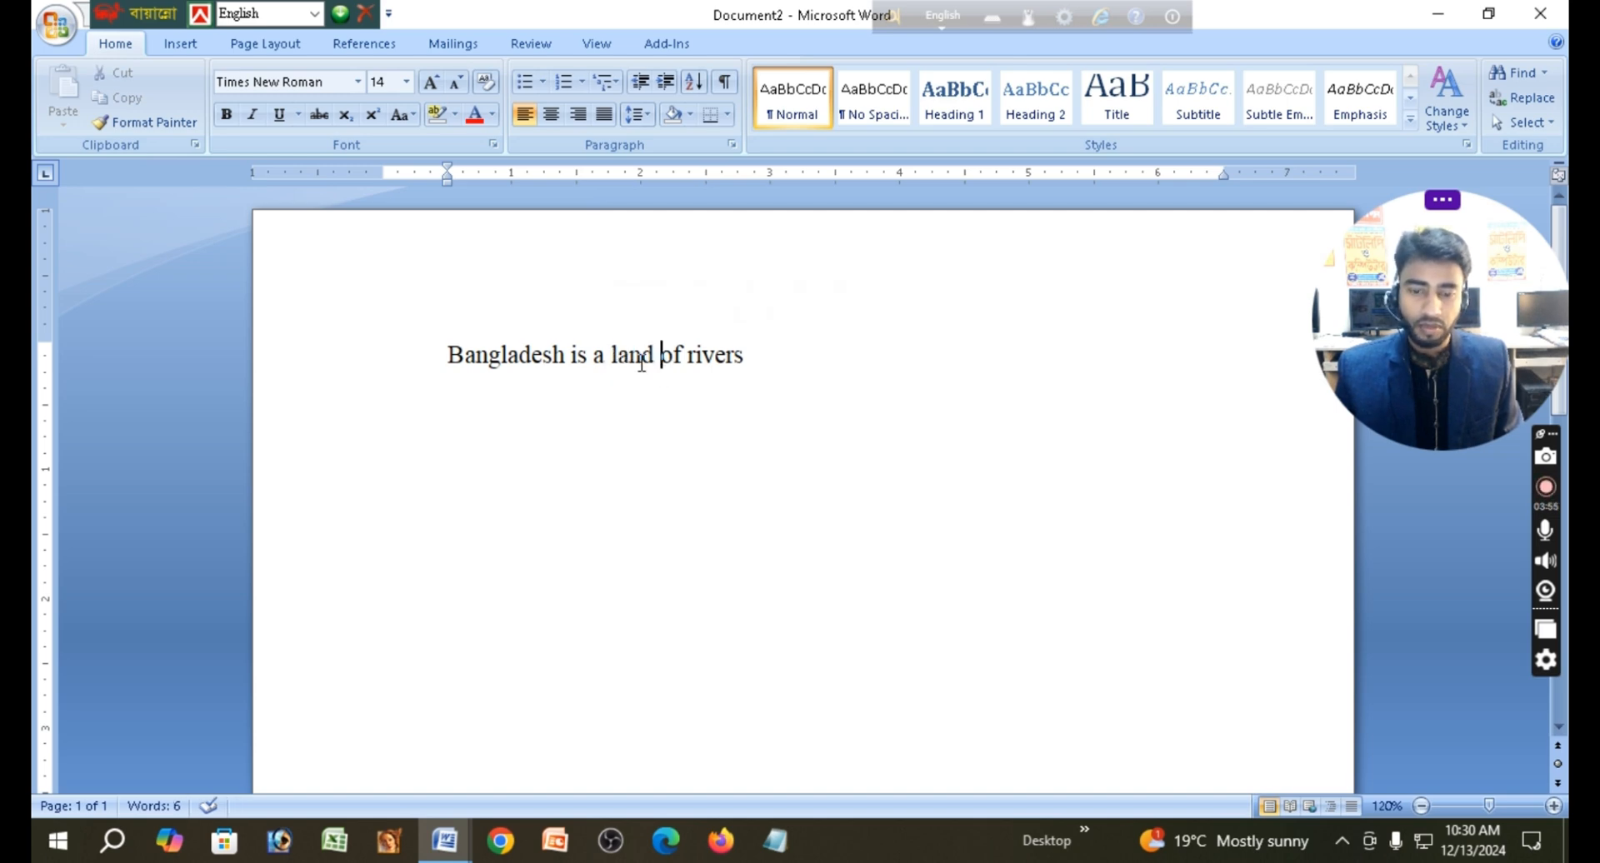
- Practise extending a selection backwards character by character from the end of the word "is", and clear it
click(589, 357)
key(shift+Left)
key(shift+Left)
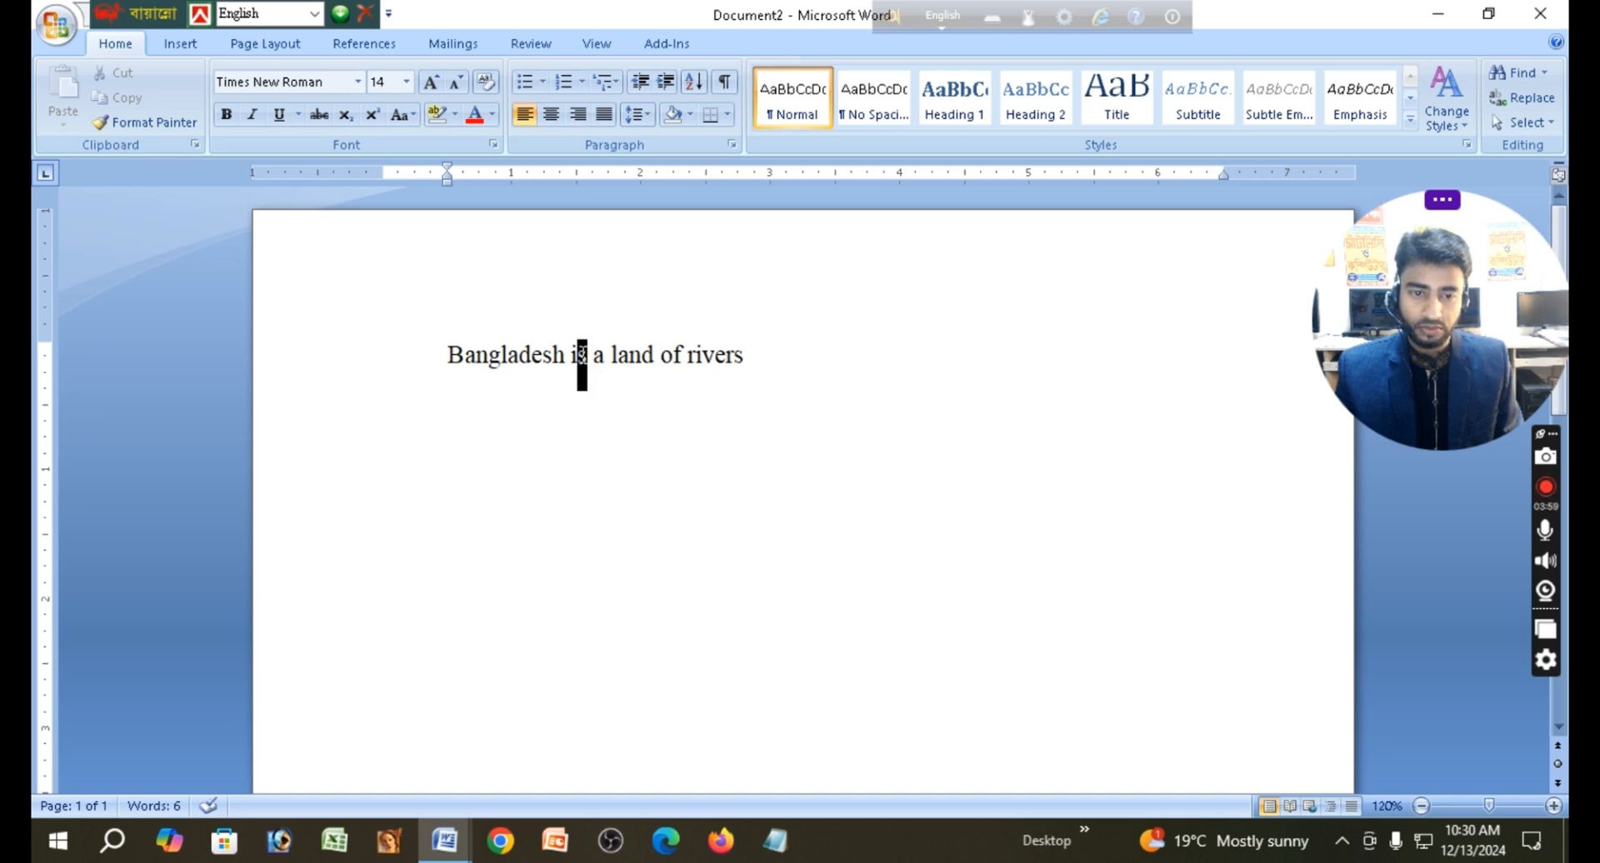
click(621, 390)
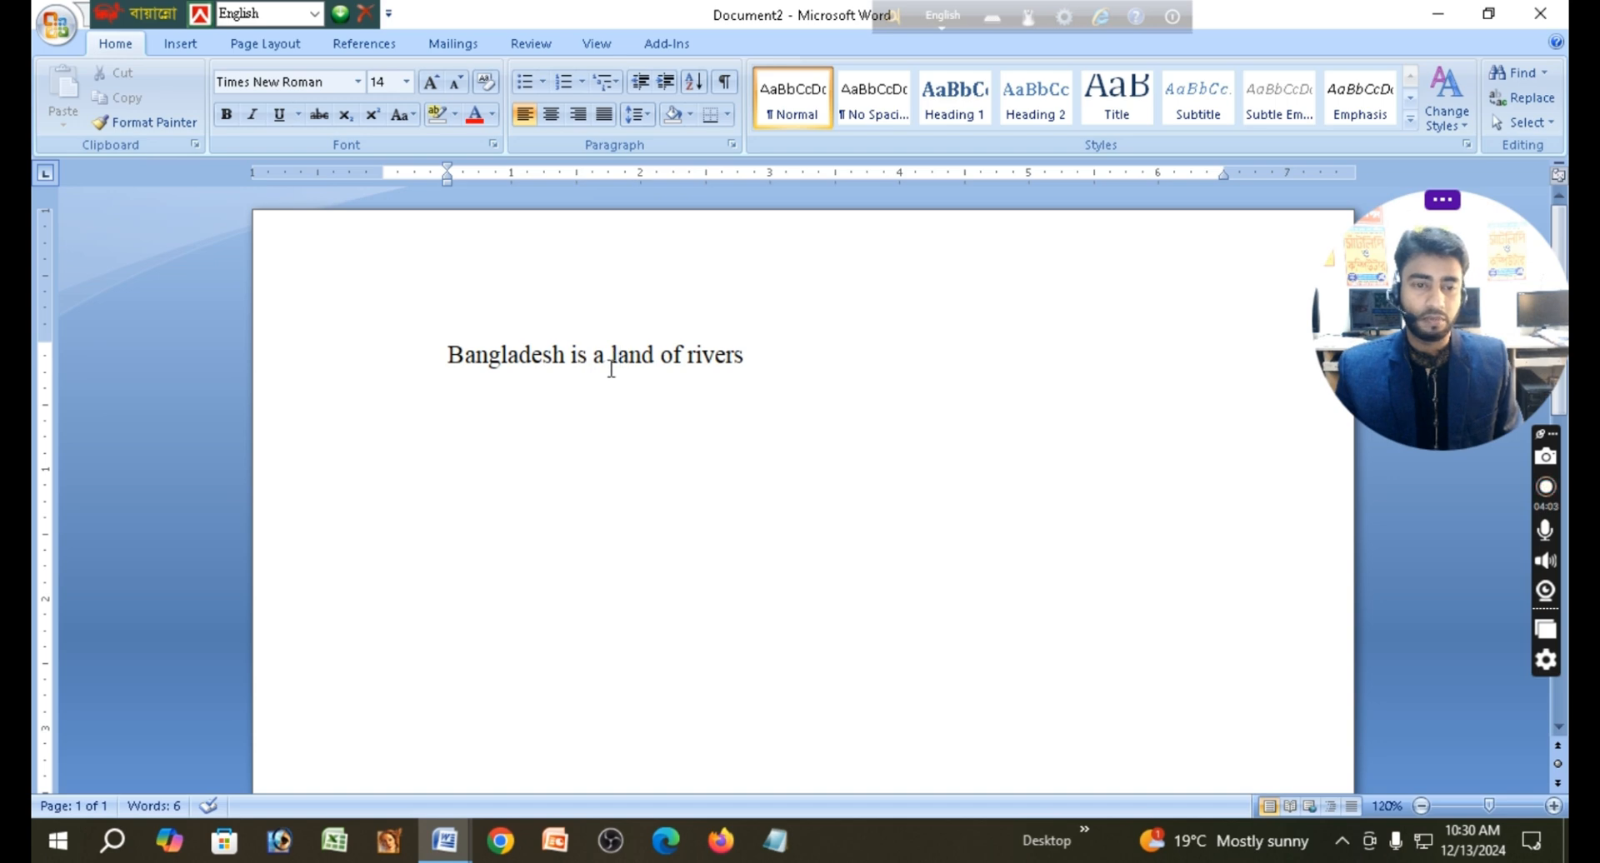
- Select the whole sentence "Bangladesh is a land of rivers" and copy it
click(763, 356)
drag(763, 356, 514, 356)
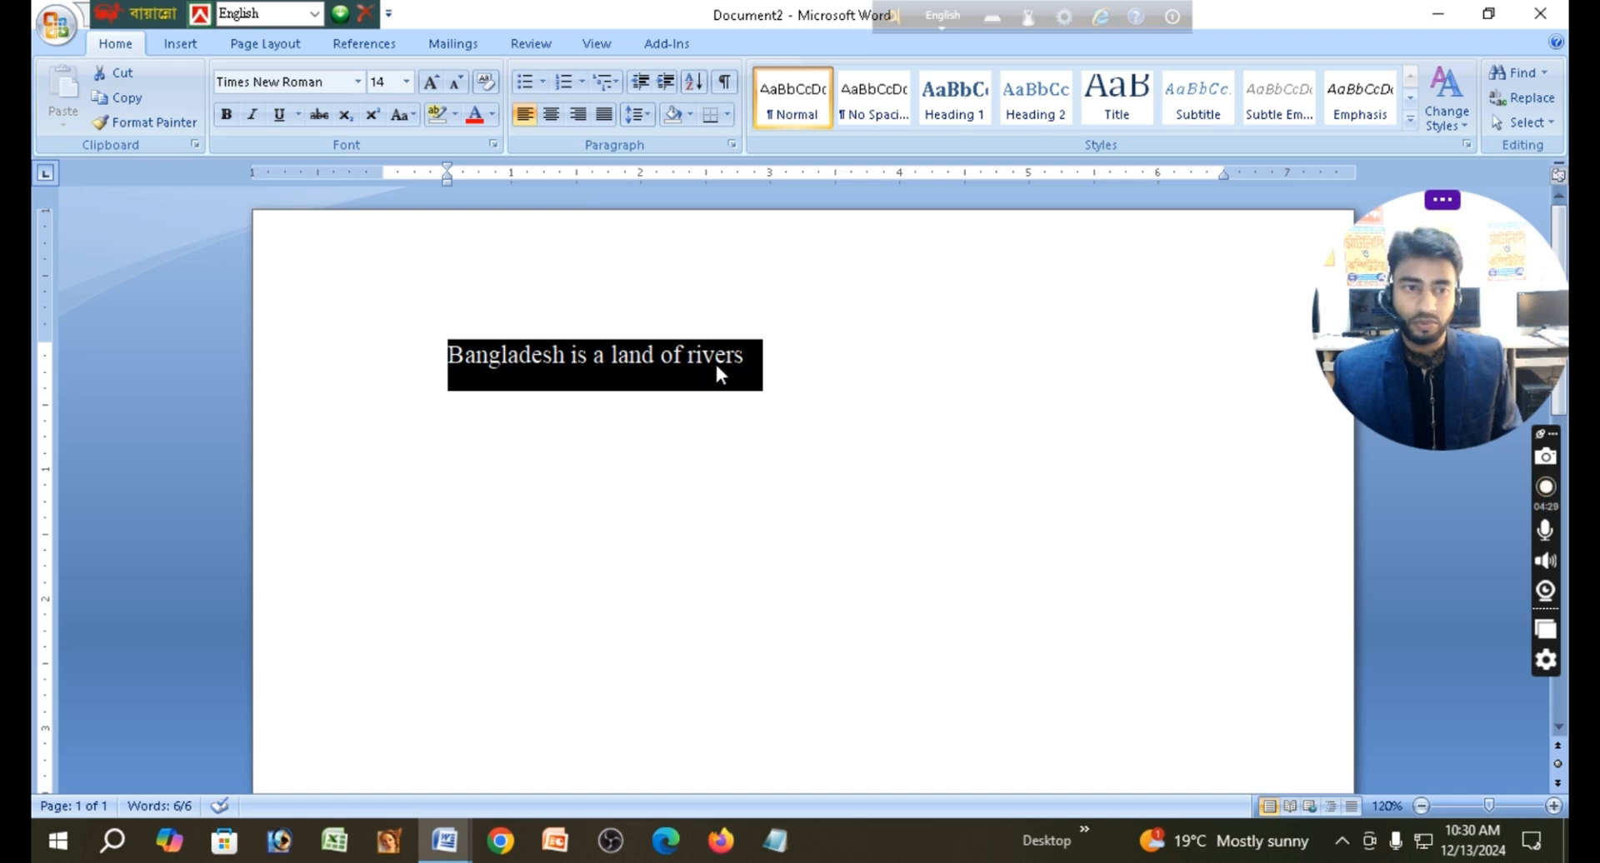
click(125, 102)
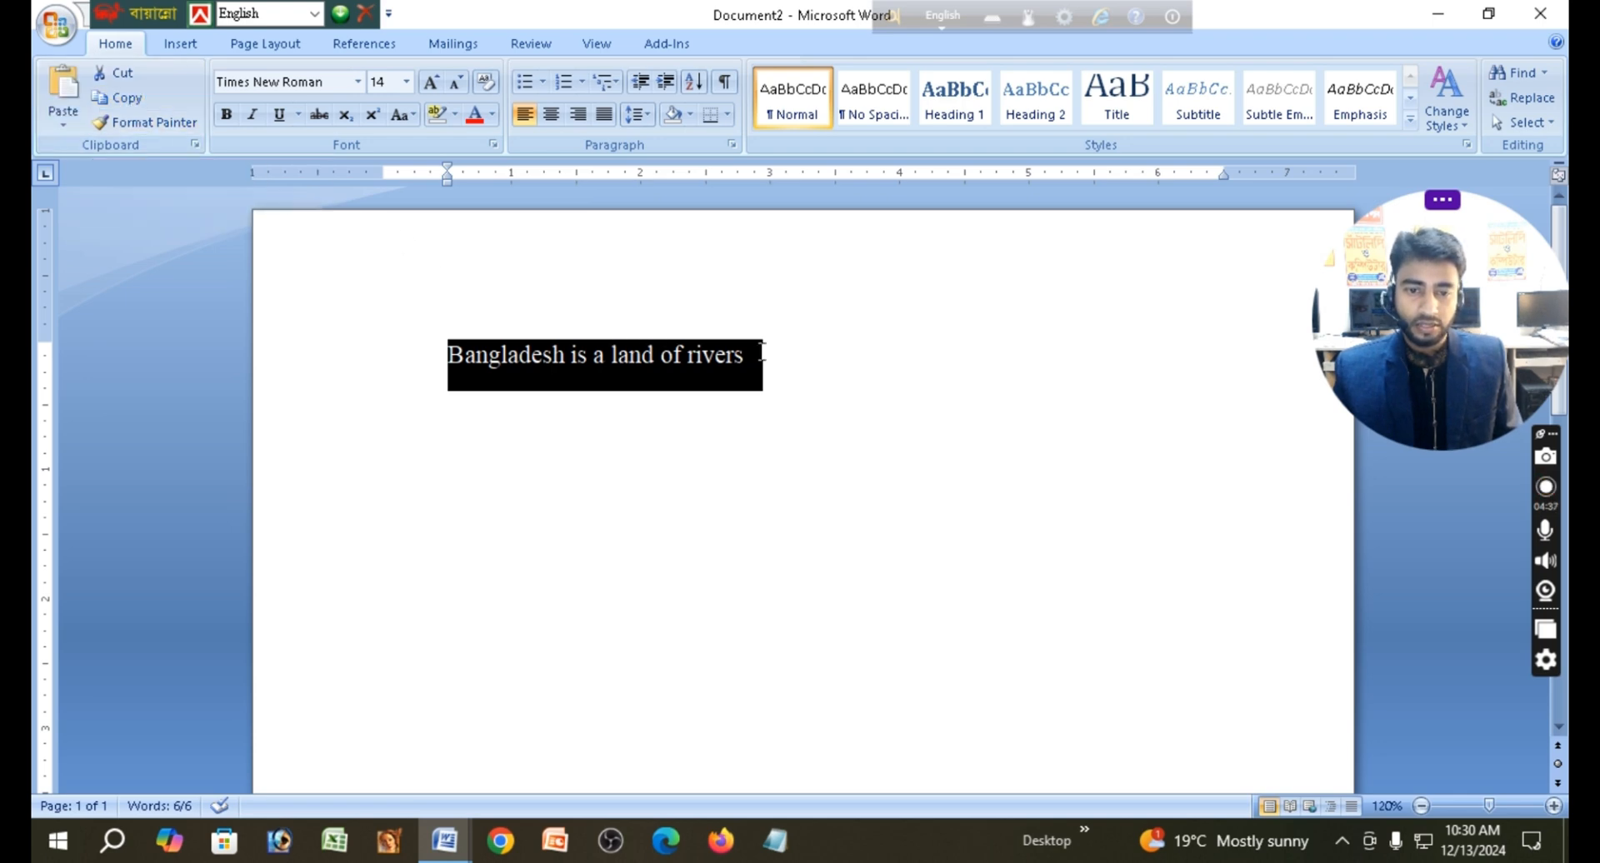
click(131, 101)
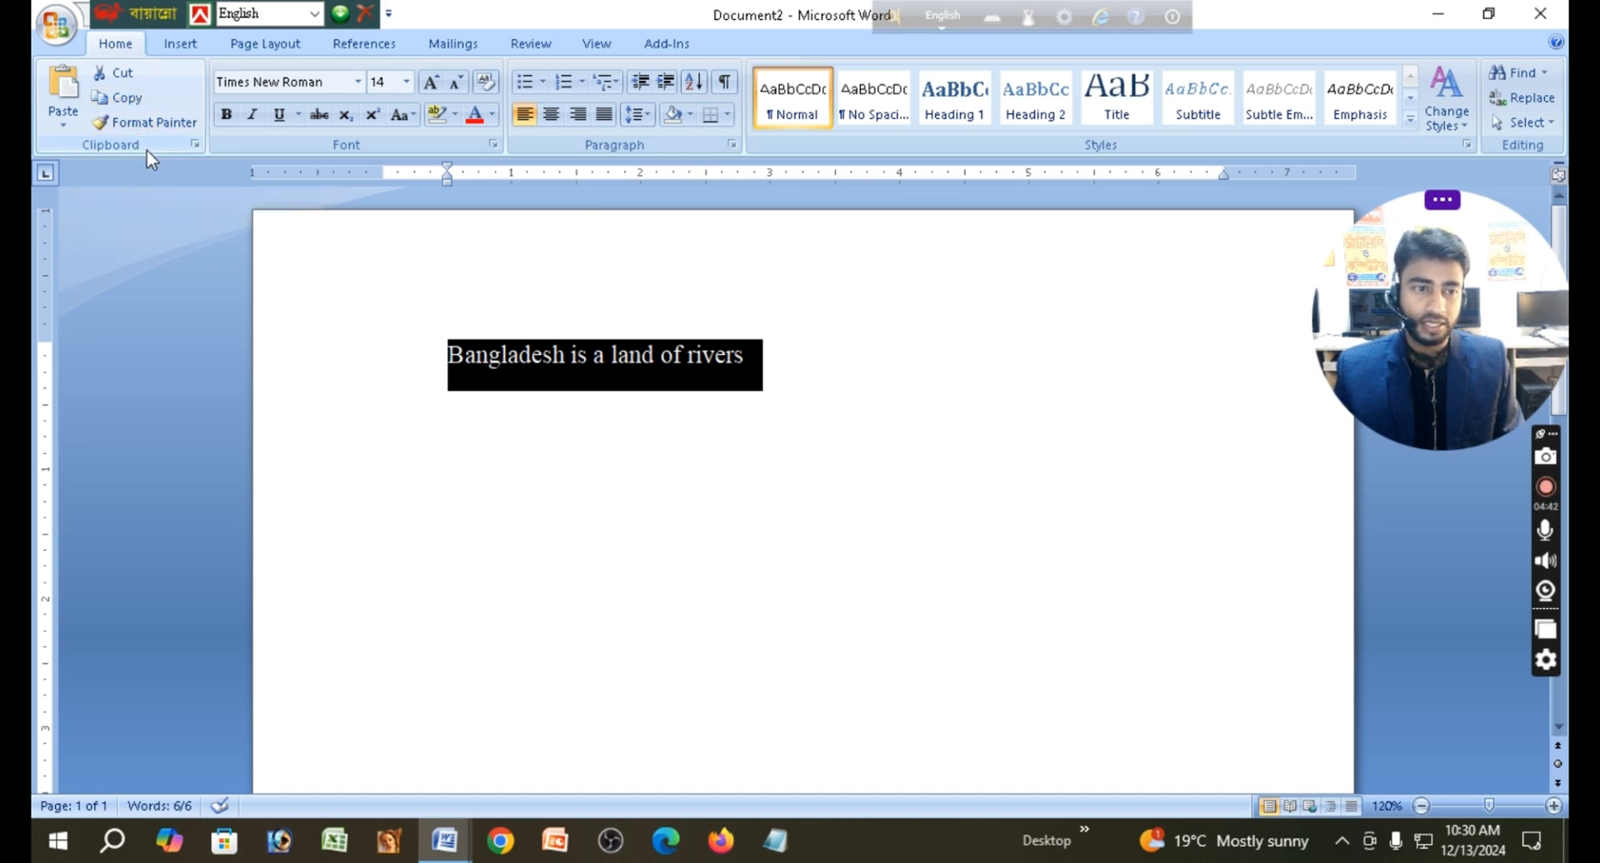
click(133, 102)
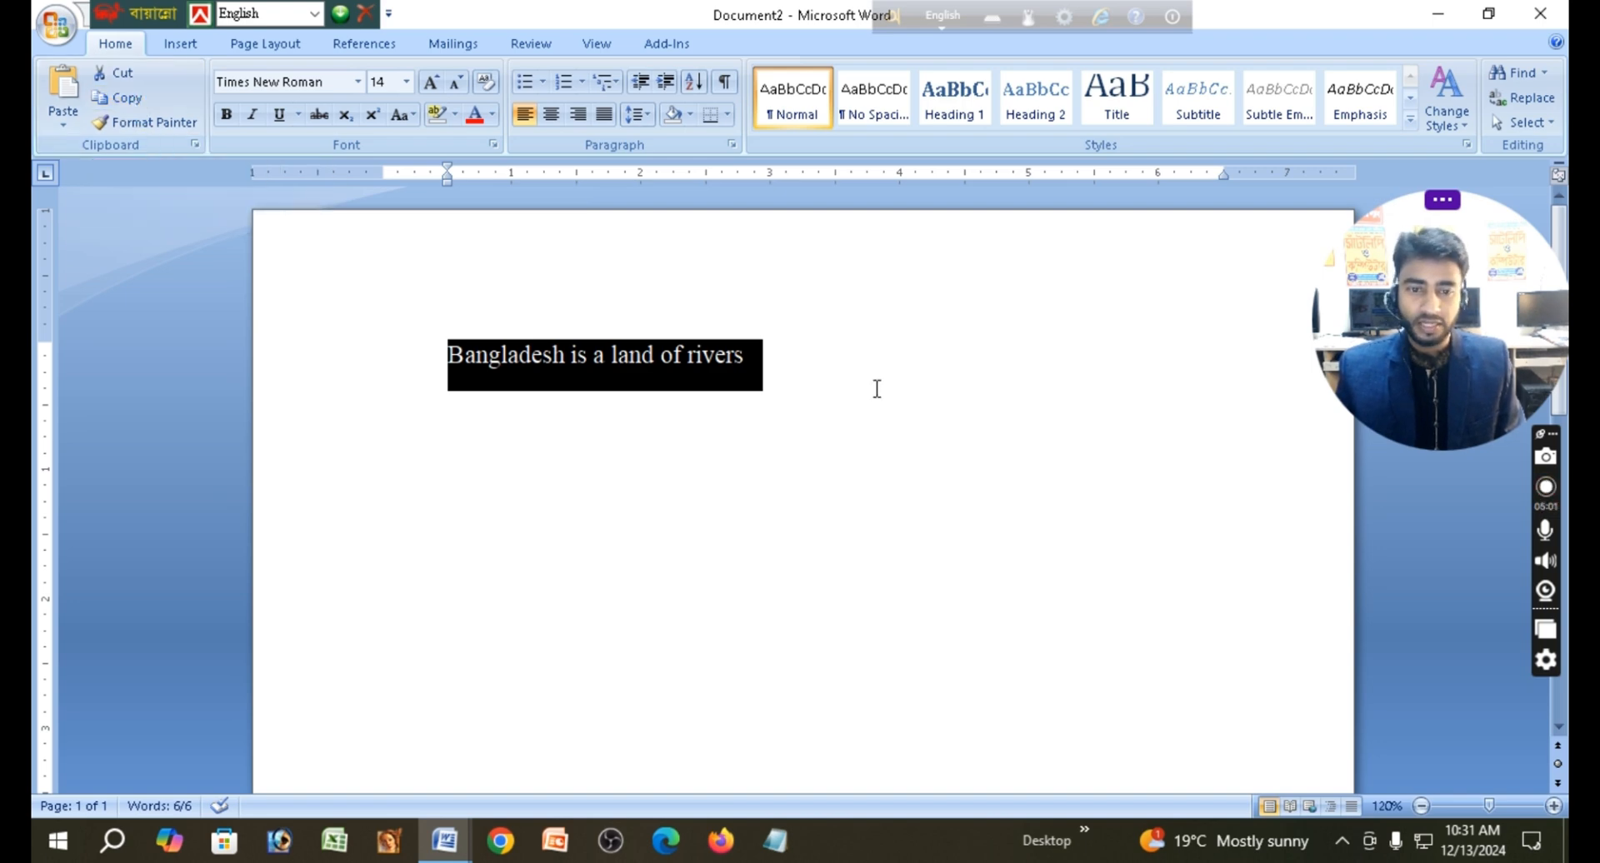
- Add several blank lines below the sentence and paste the copied sentence there
click(779, 356)
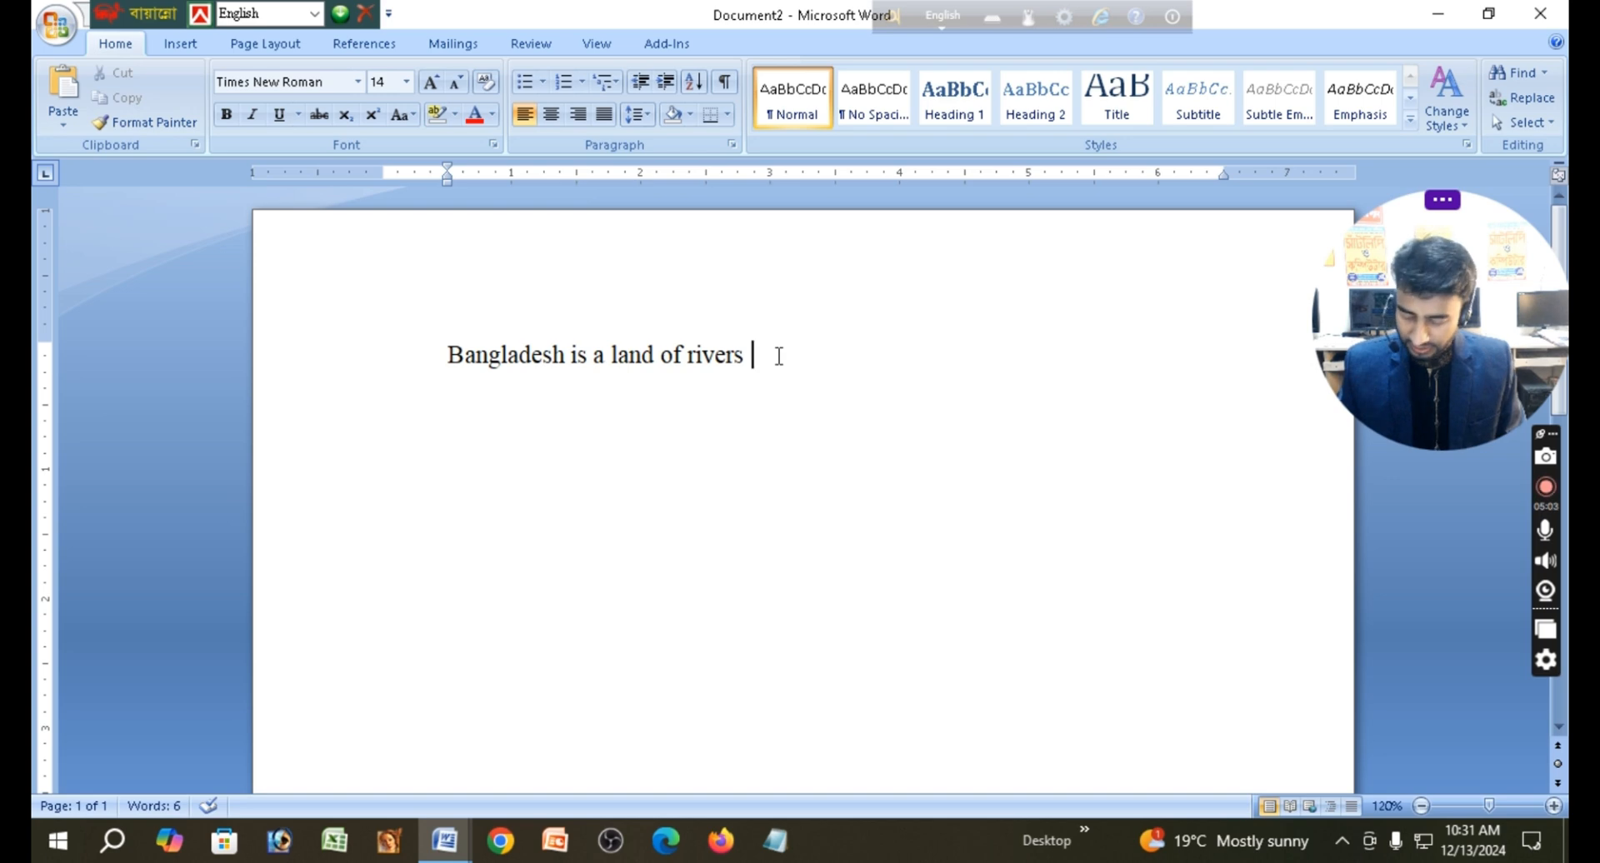
key(Return)
key(Return)
key(Return)
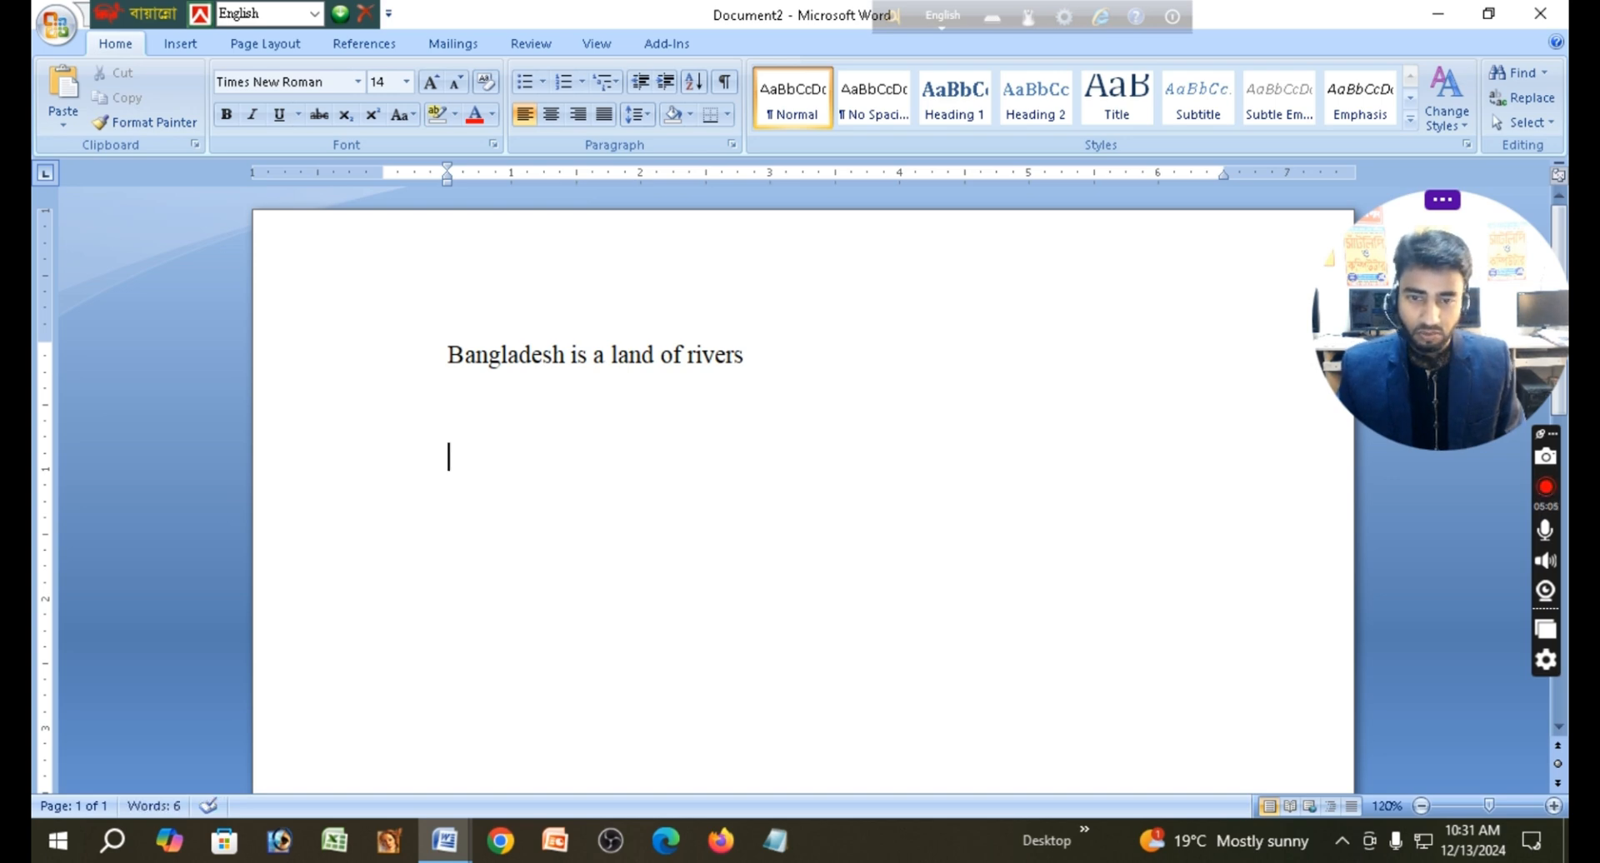
key(Return)
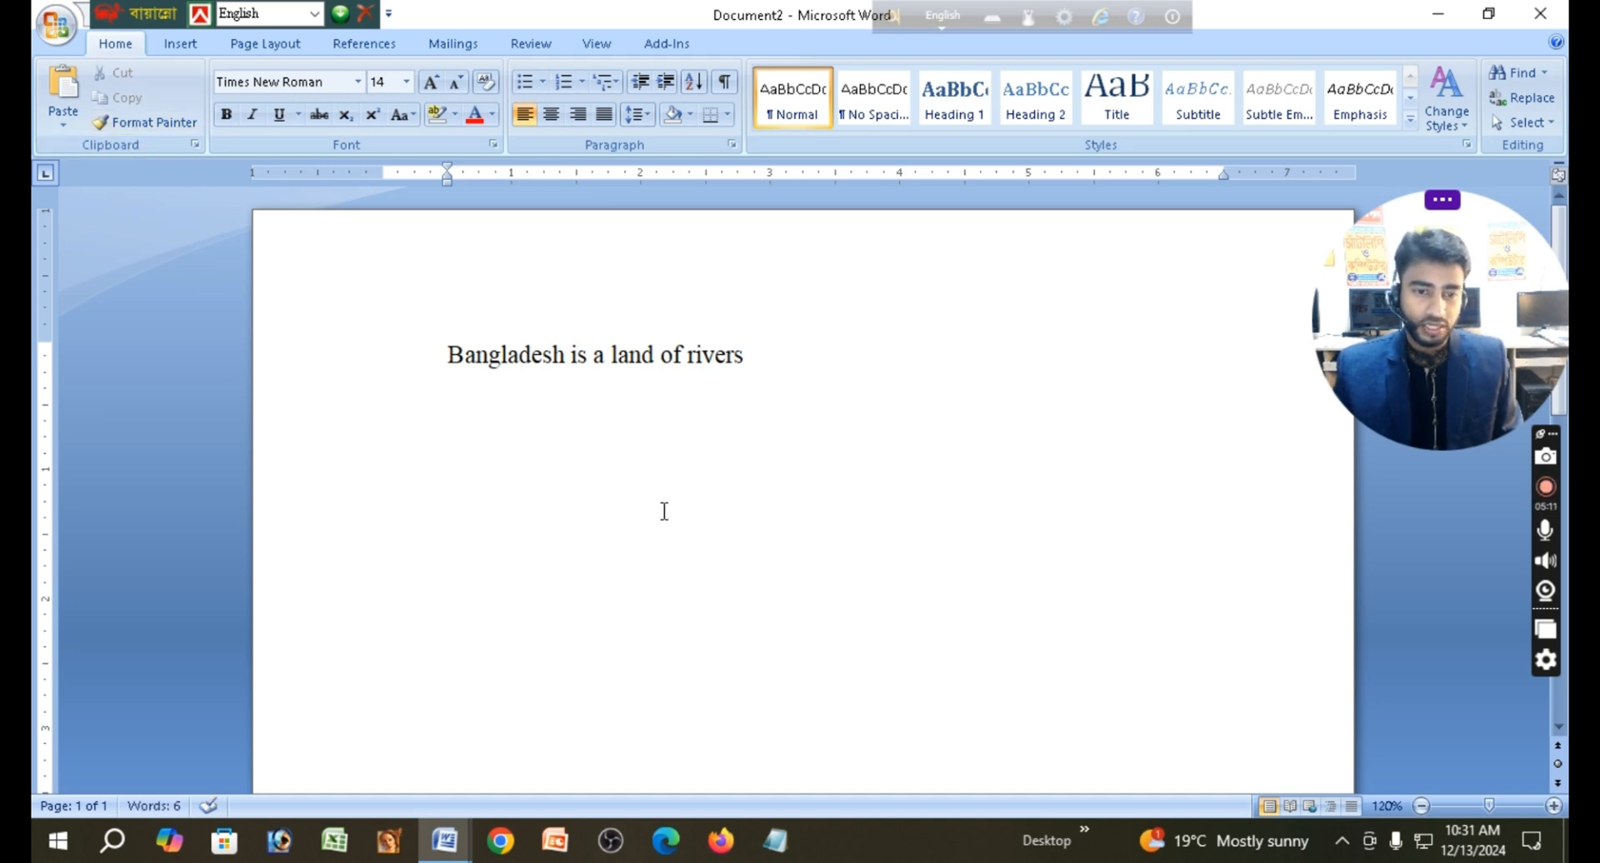
click(64, 87)
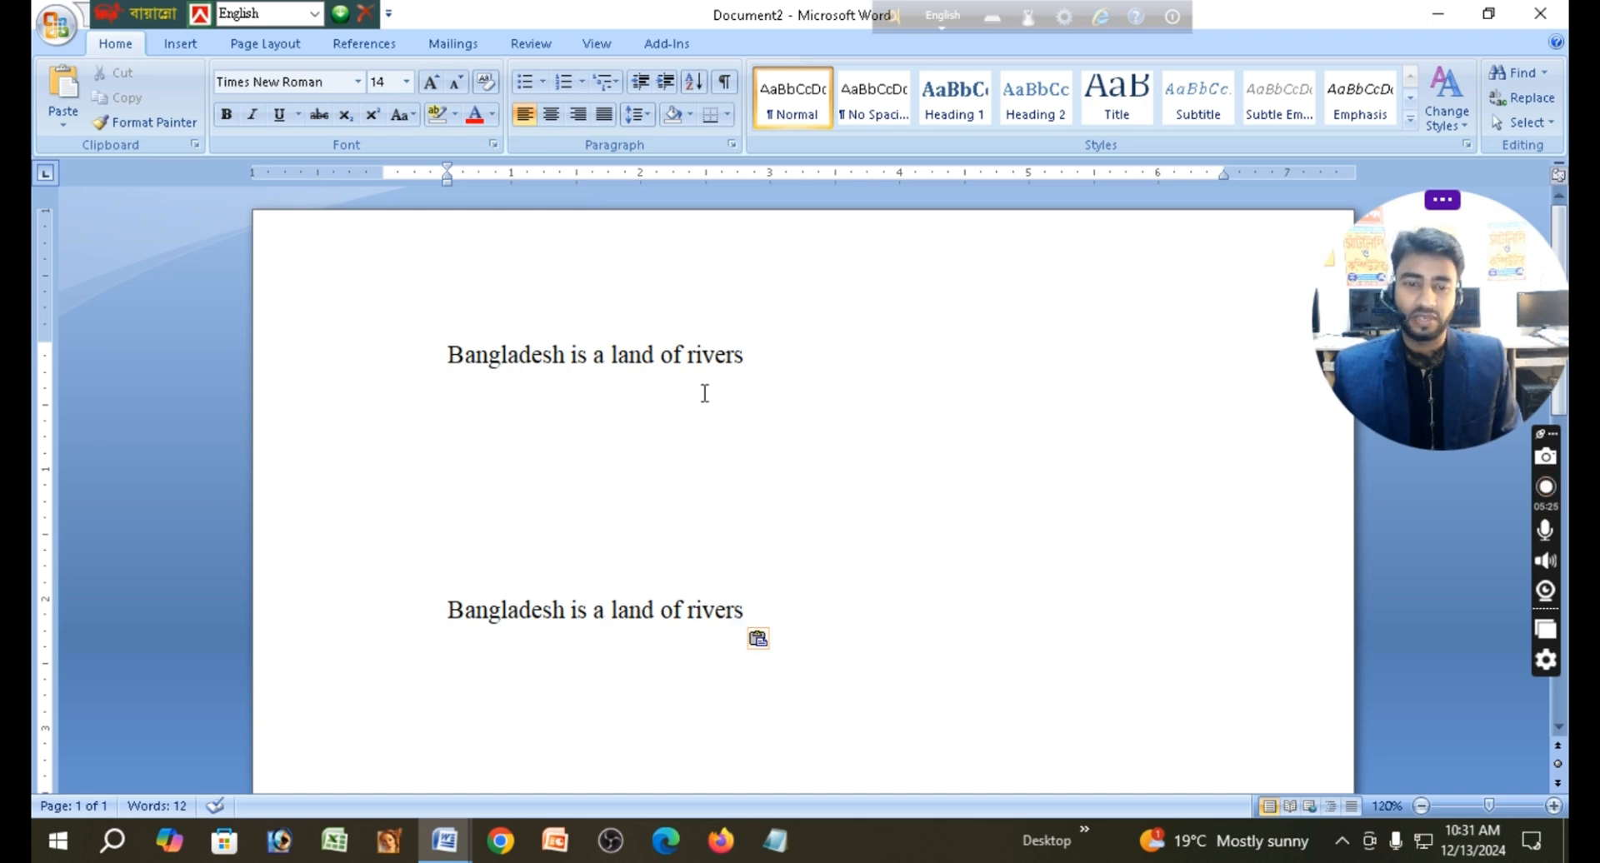
- Set the font colour of the first sentence to the standard red and clear the selection
drag(752, 355, 436, 357)
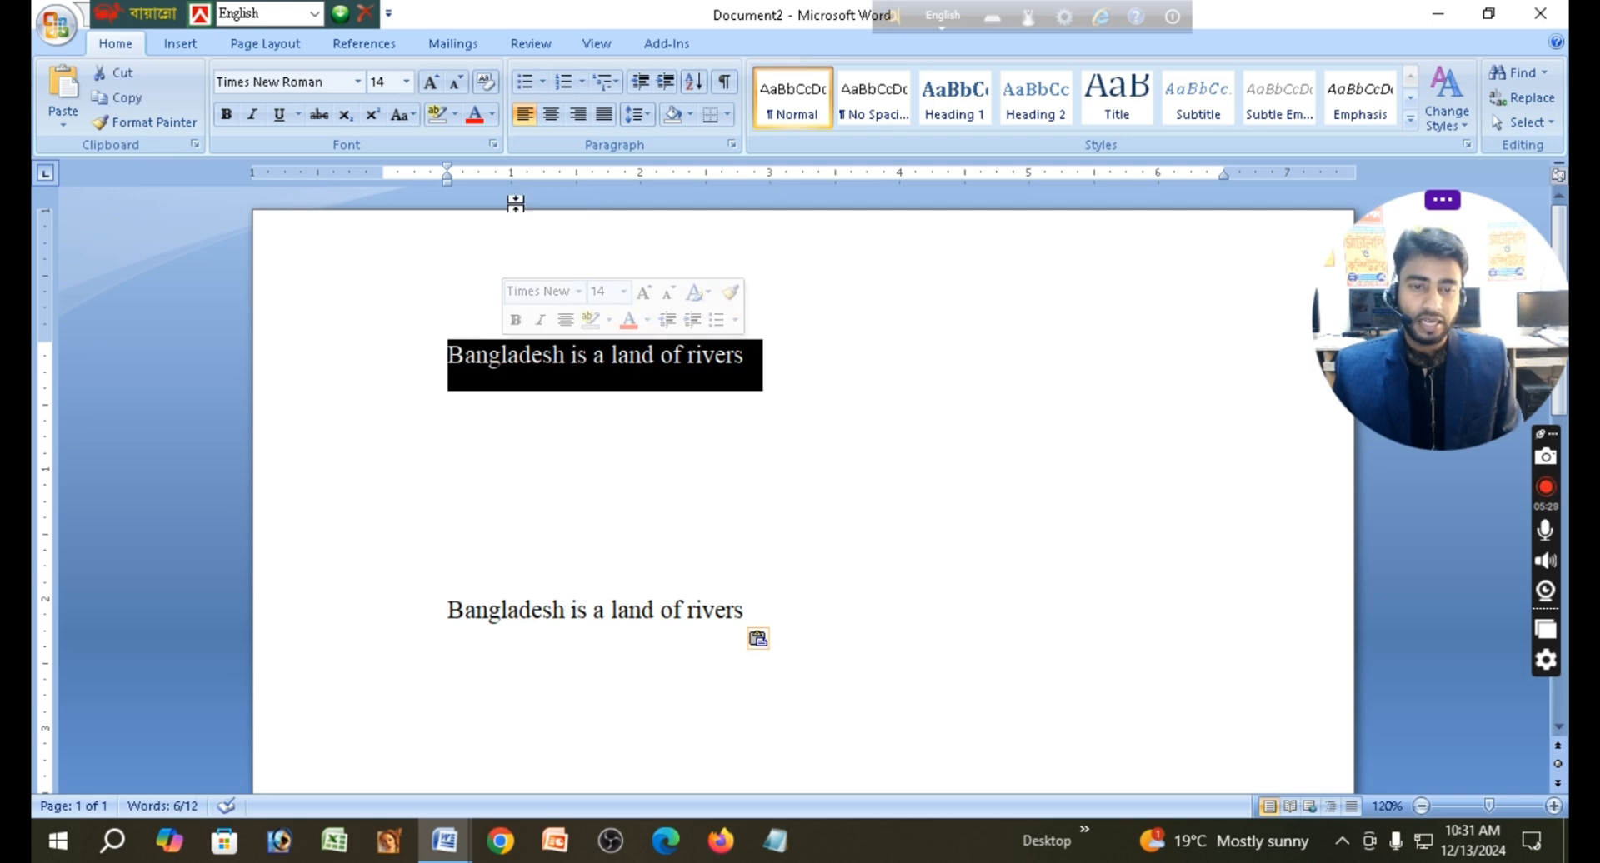
click(493, 117)
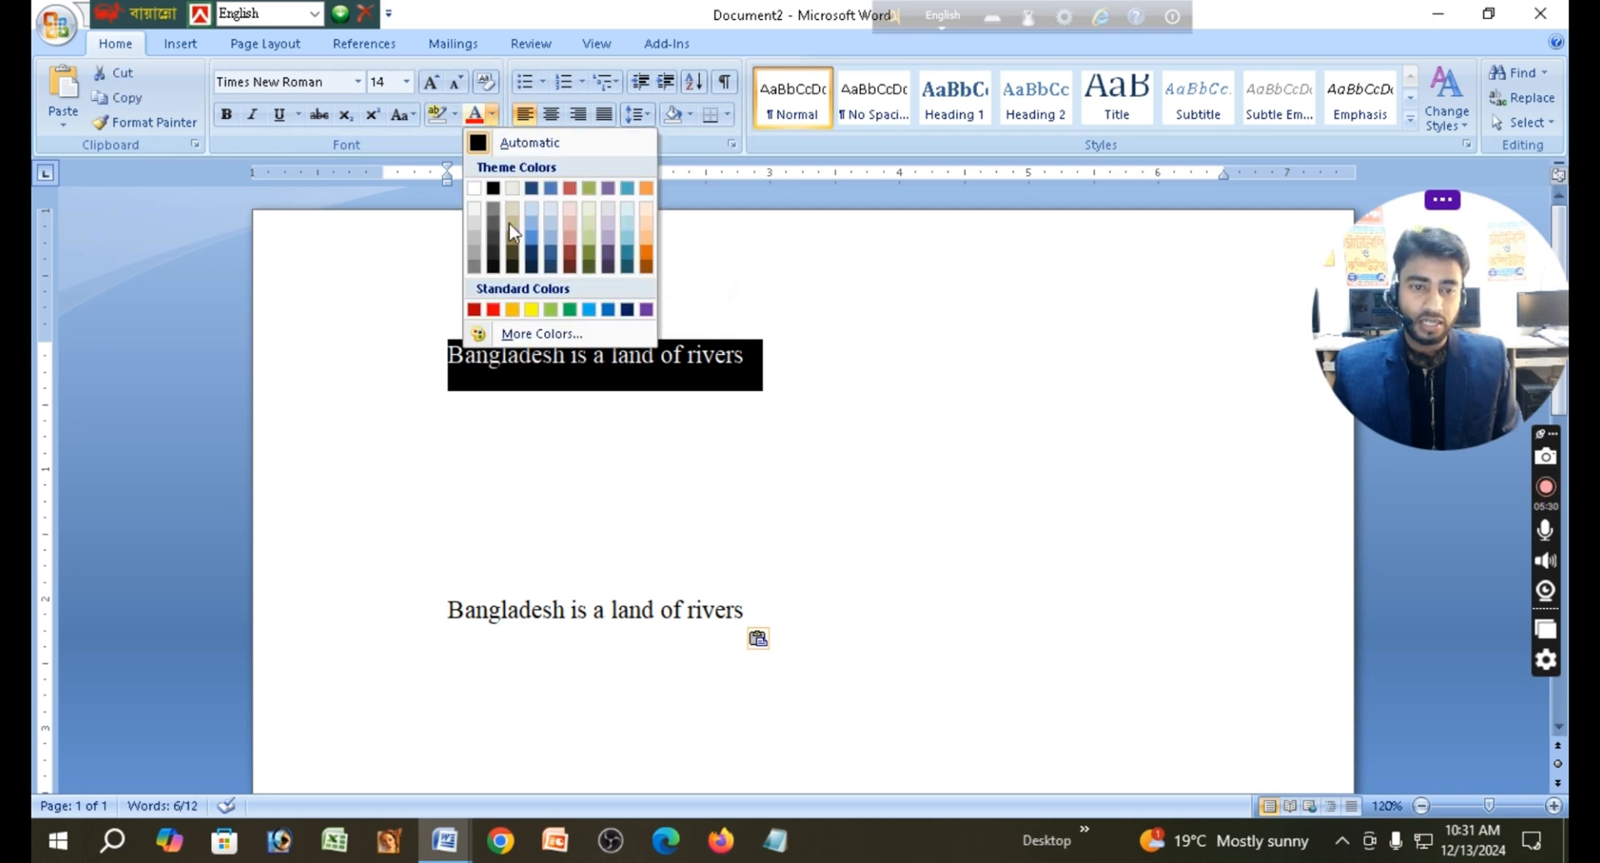
click(495, 311)
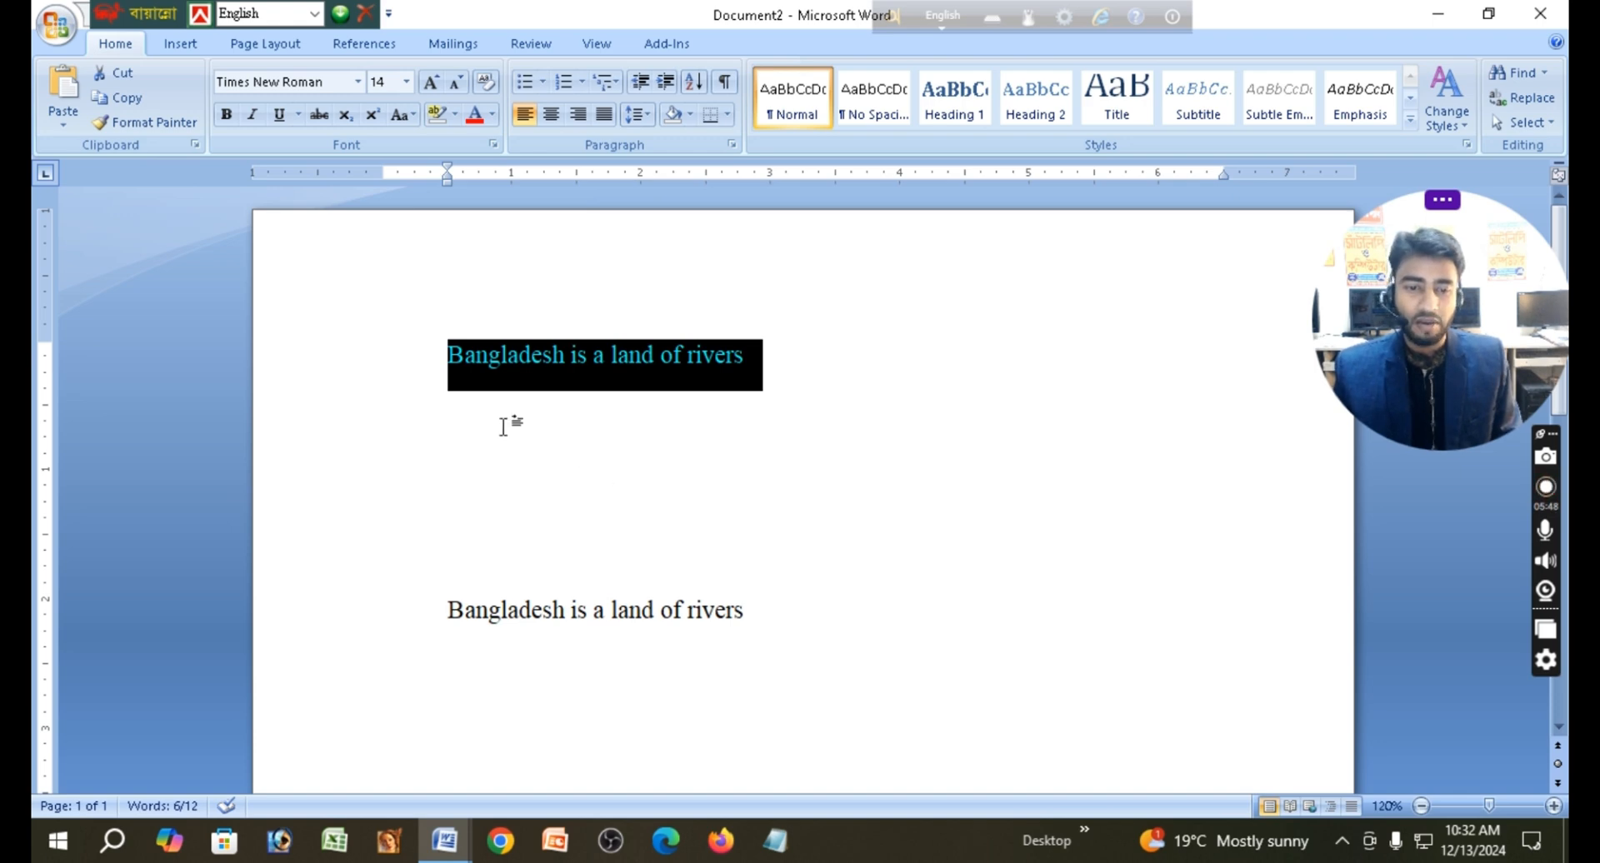
click(798, 400)
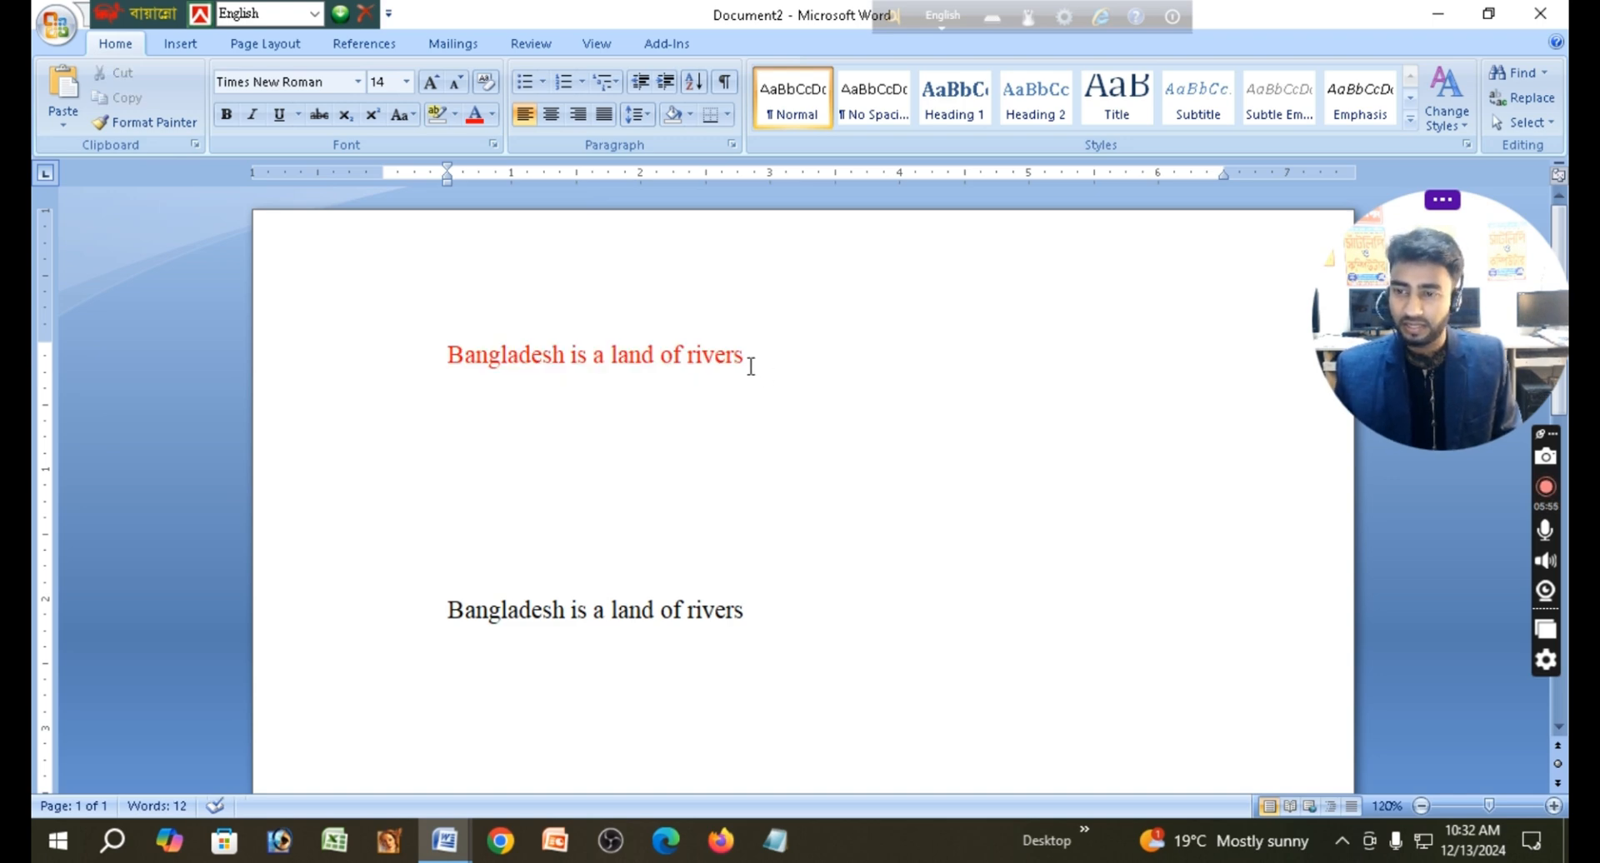
- Cut the red sentence from the first line and paste it on a new line directly below the black sentence
click(780, 350)
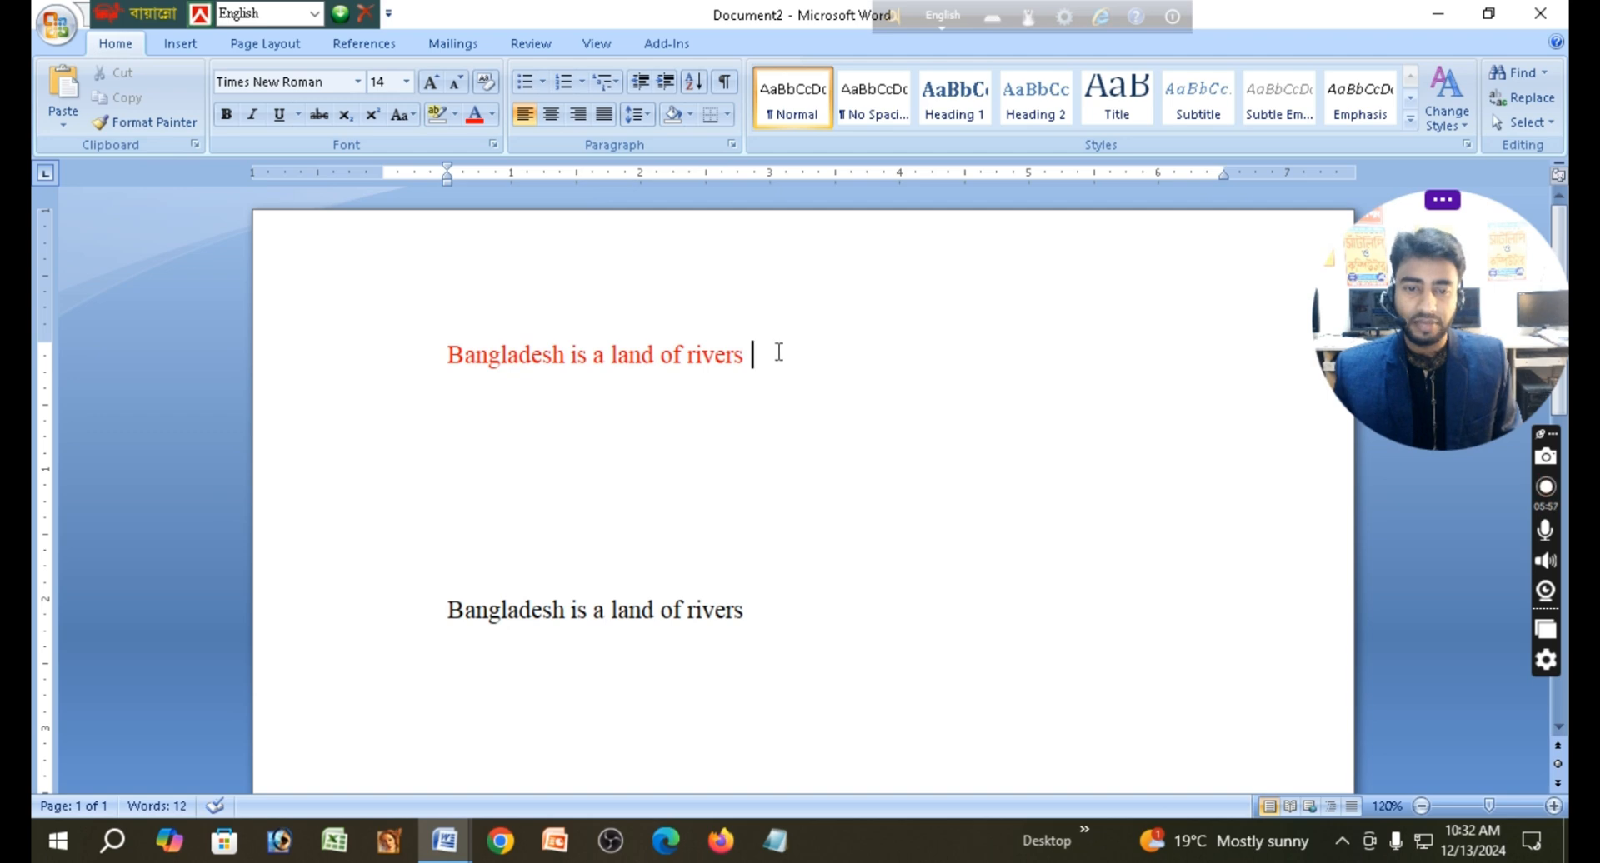
drag(780, 350, 465, 350)
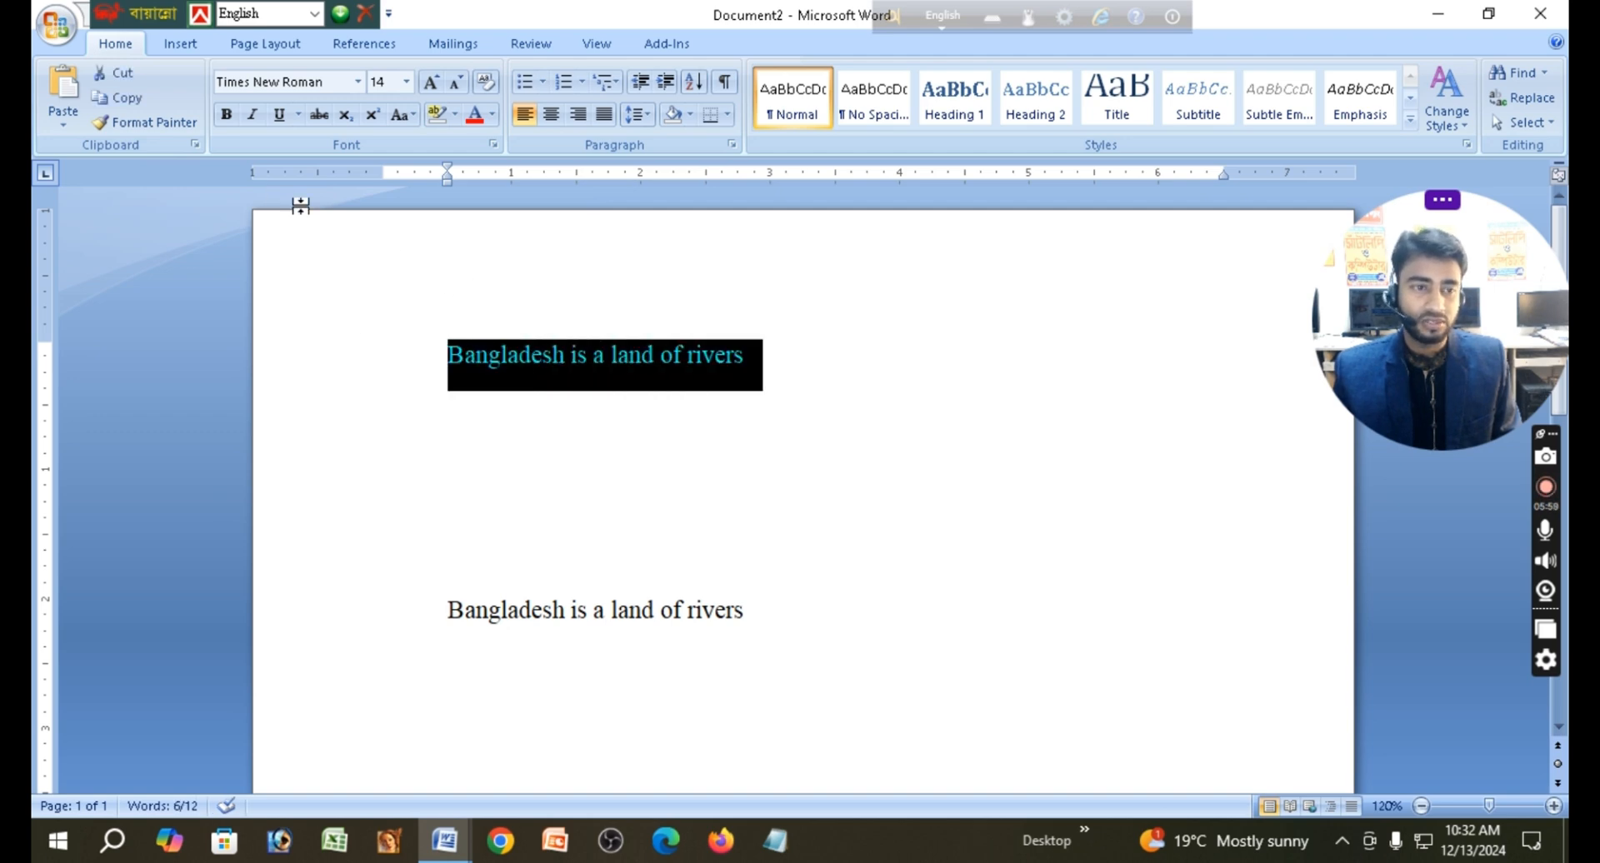
click(122, 76)
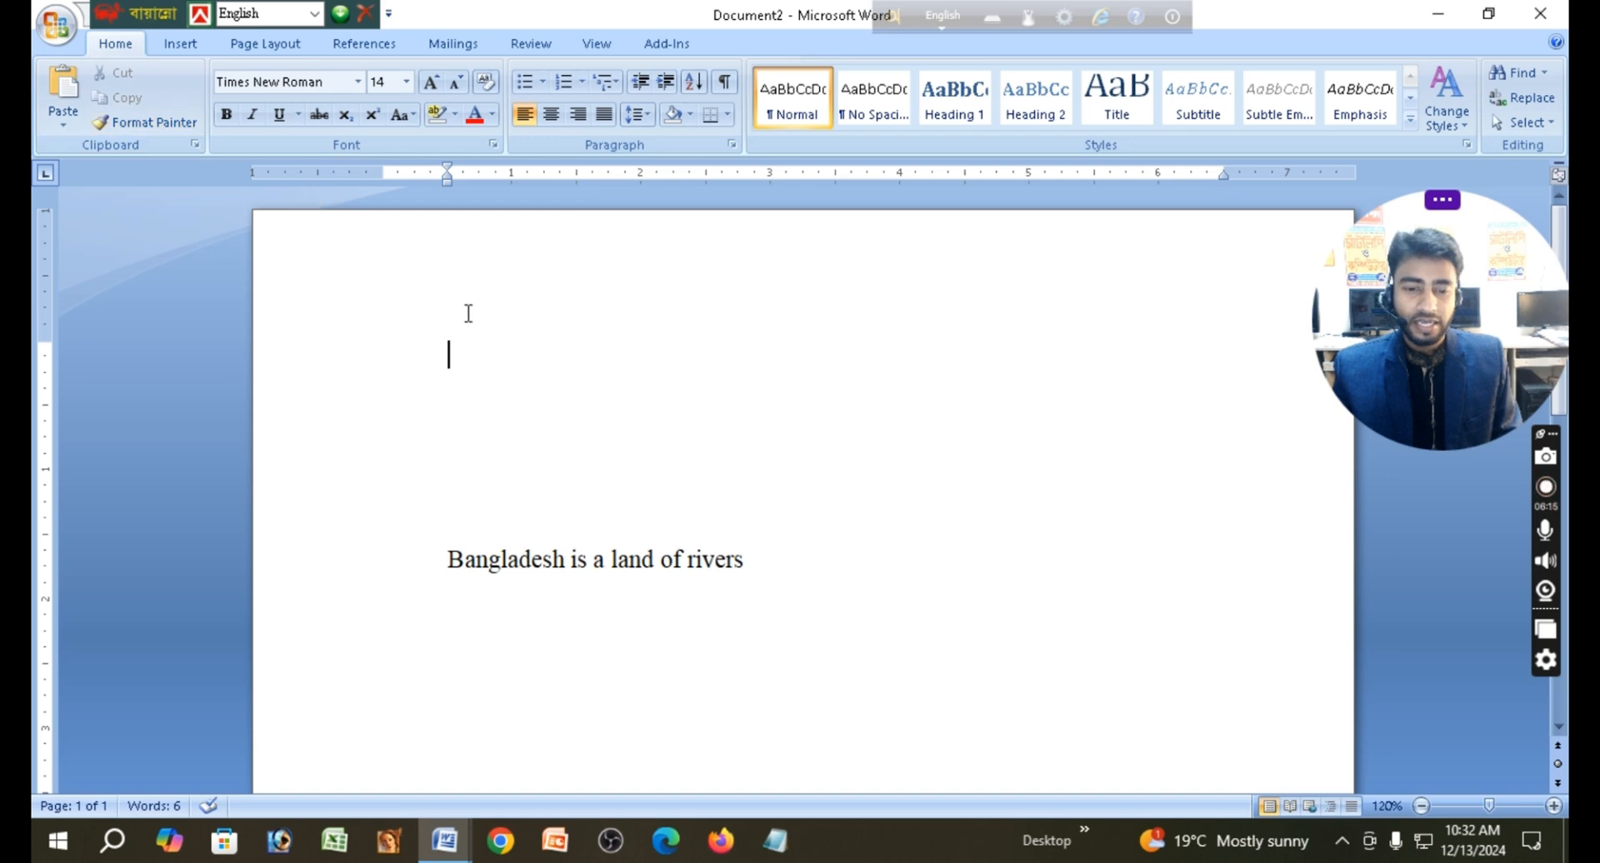
scroll(465, 315, down, 3)
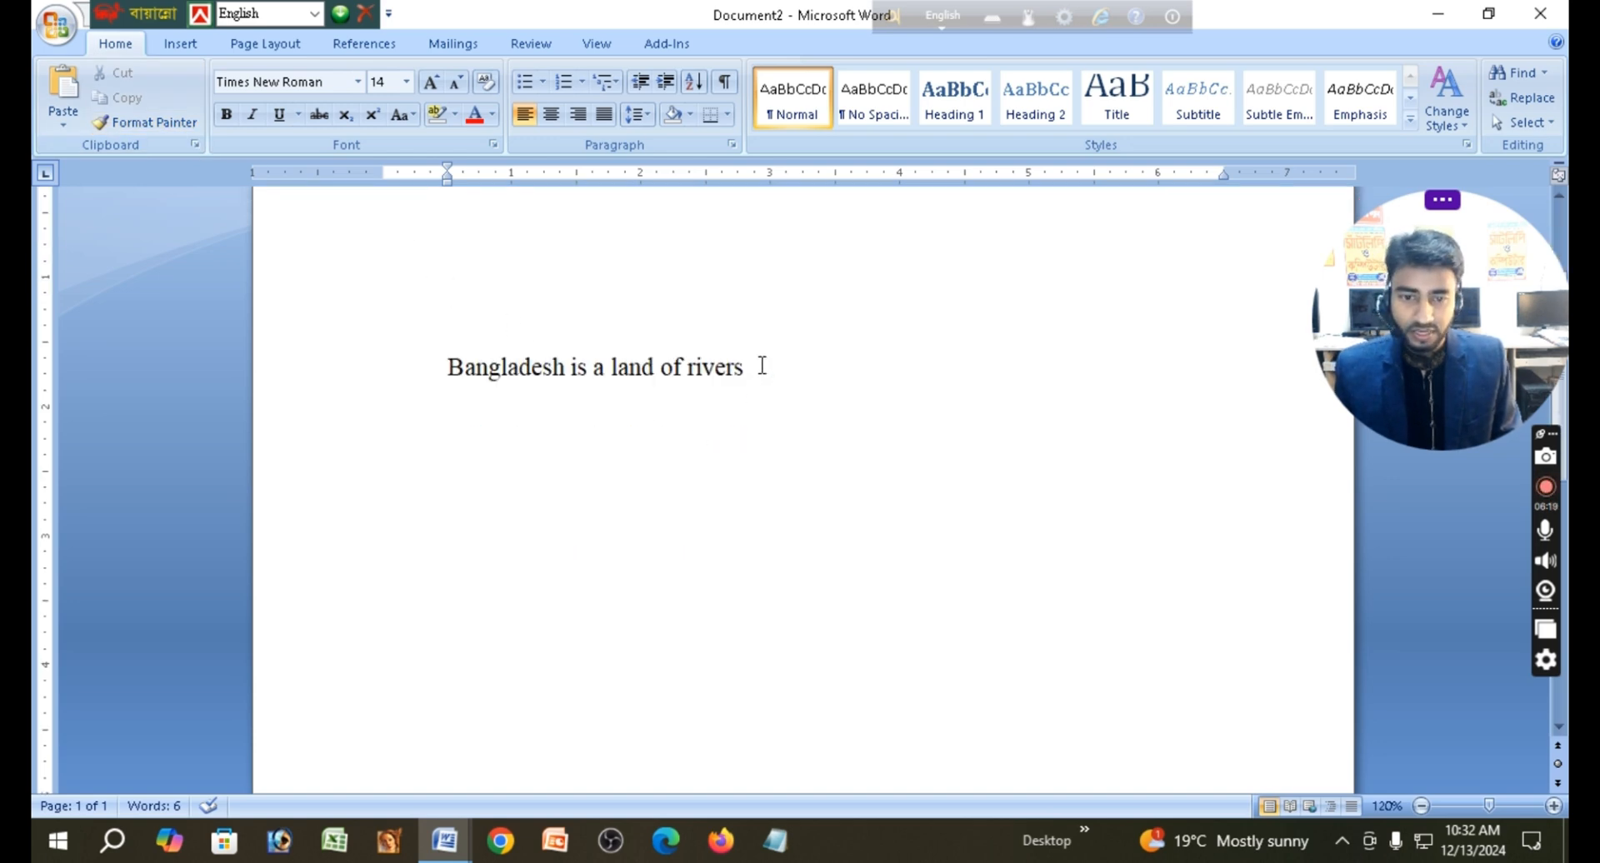
key(Return)
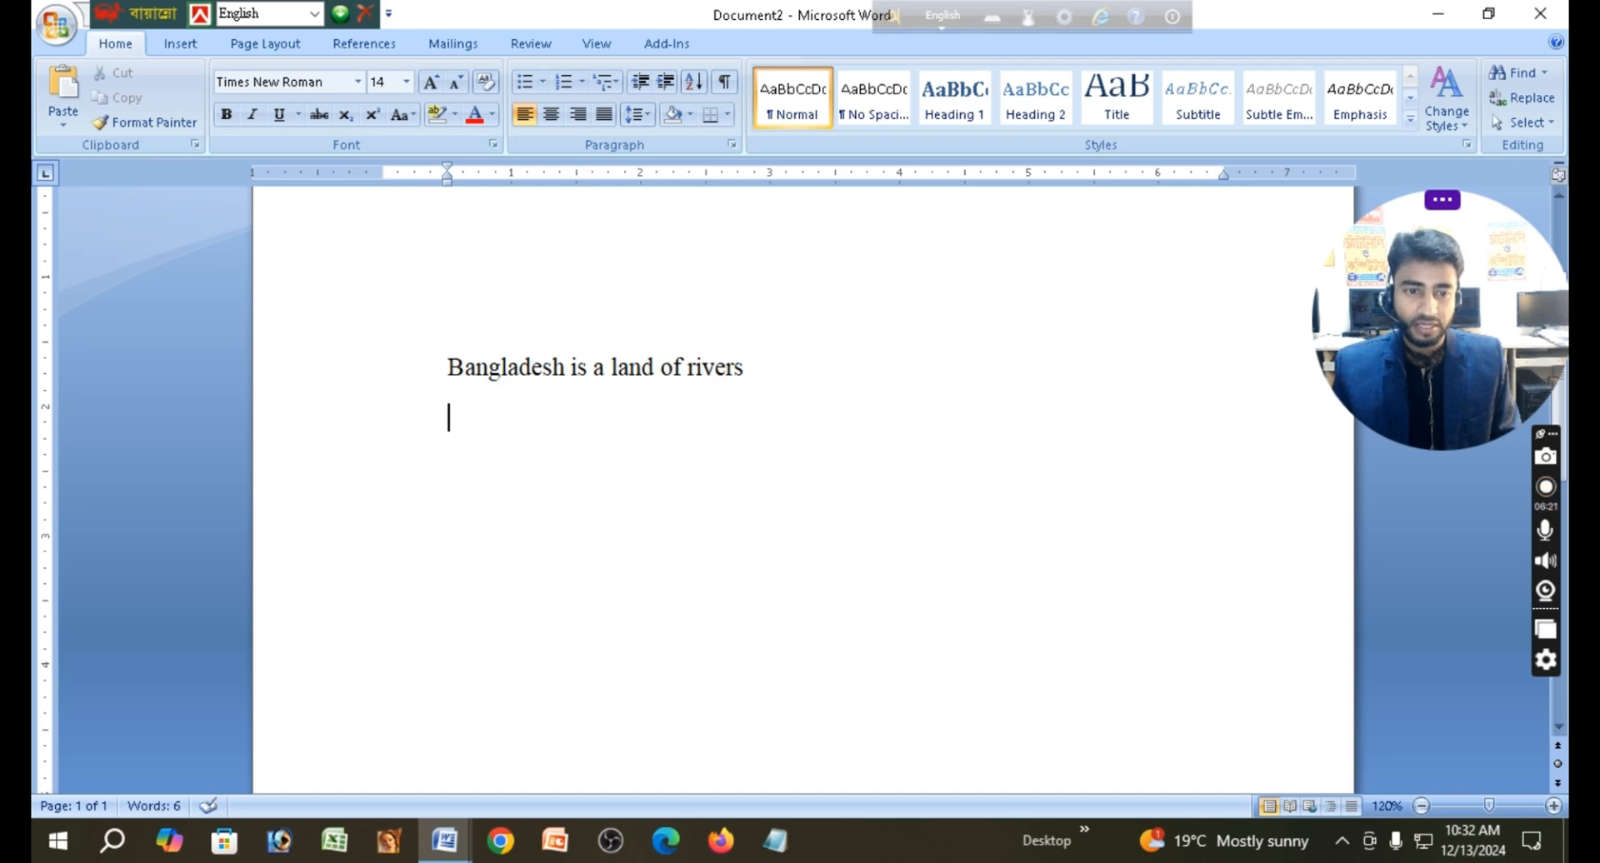
scroll(731, 321, up, 3)
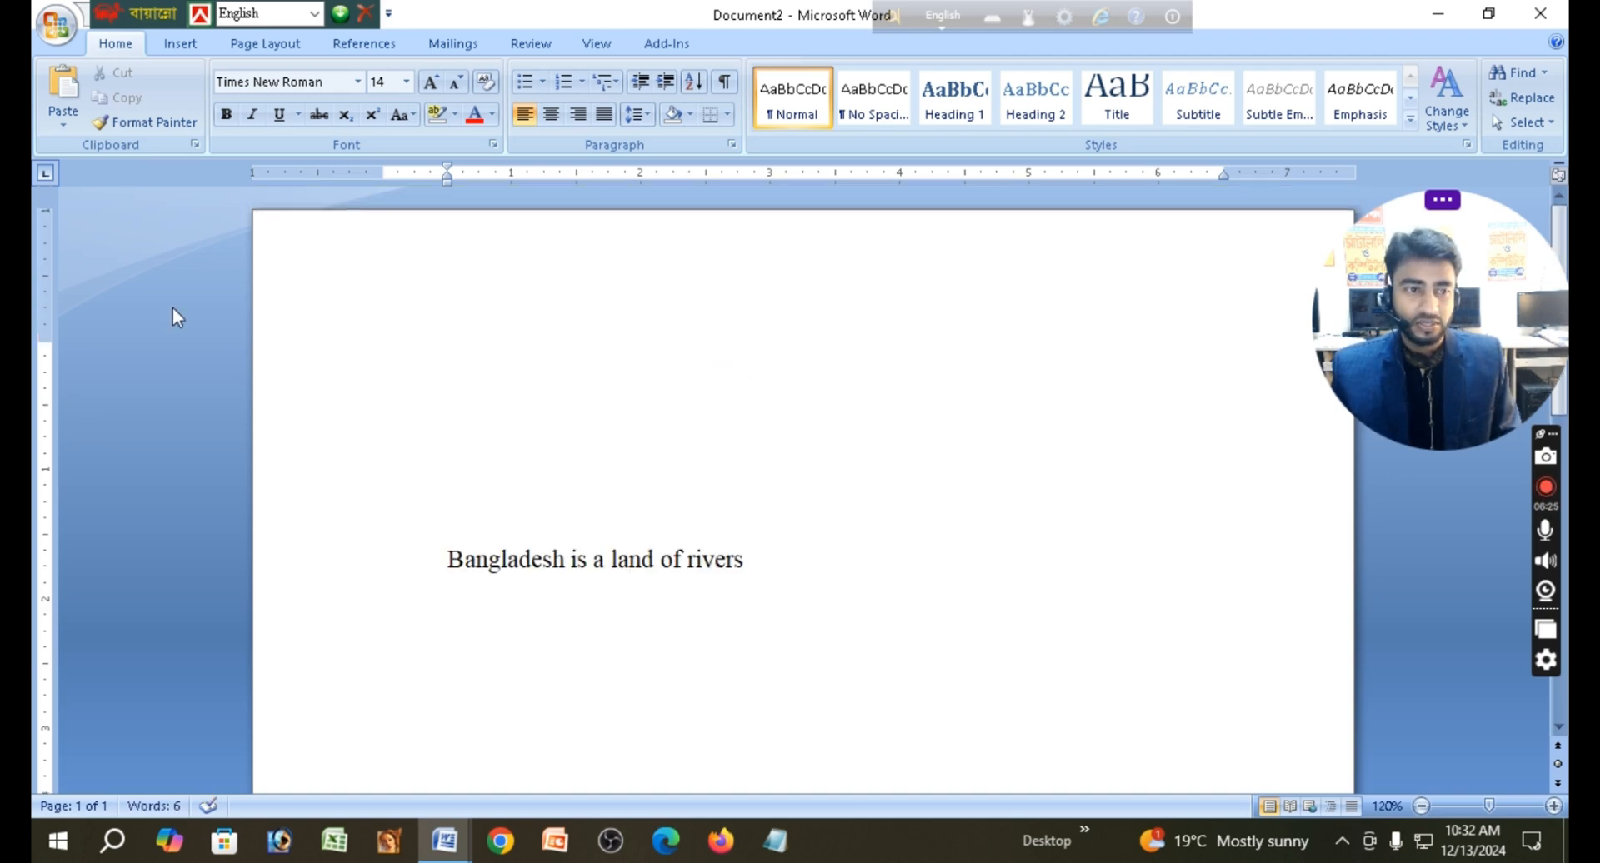
scroll(378, 497, down, 1)
scroll(377, 497, down, 1)
click(64, 84)
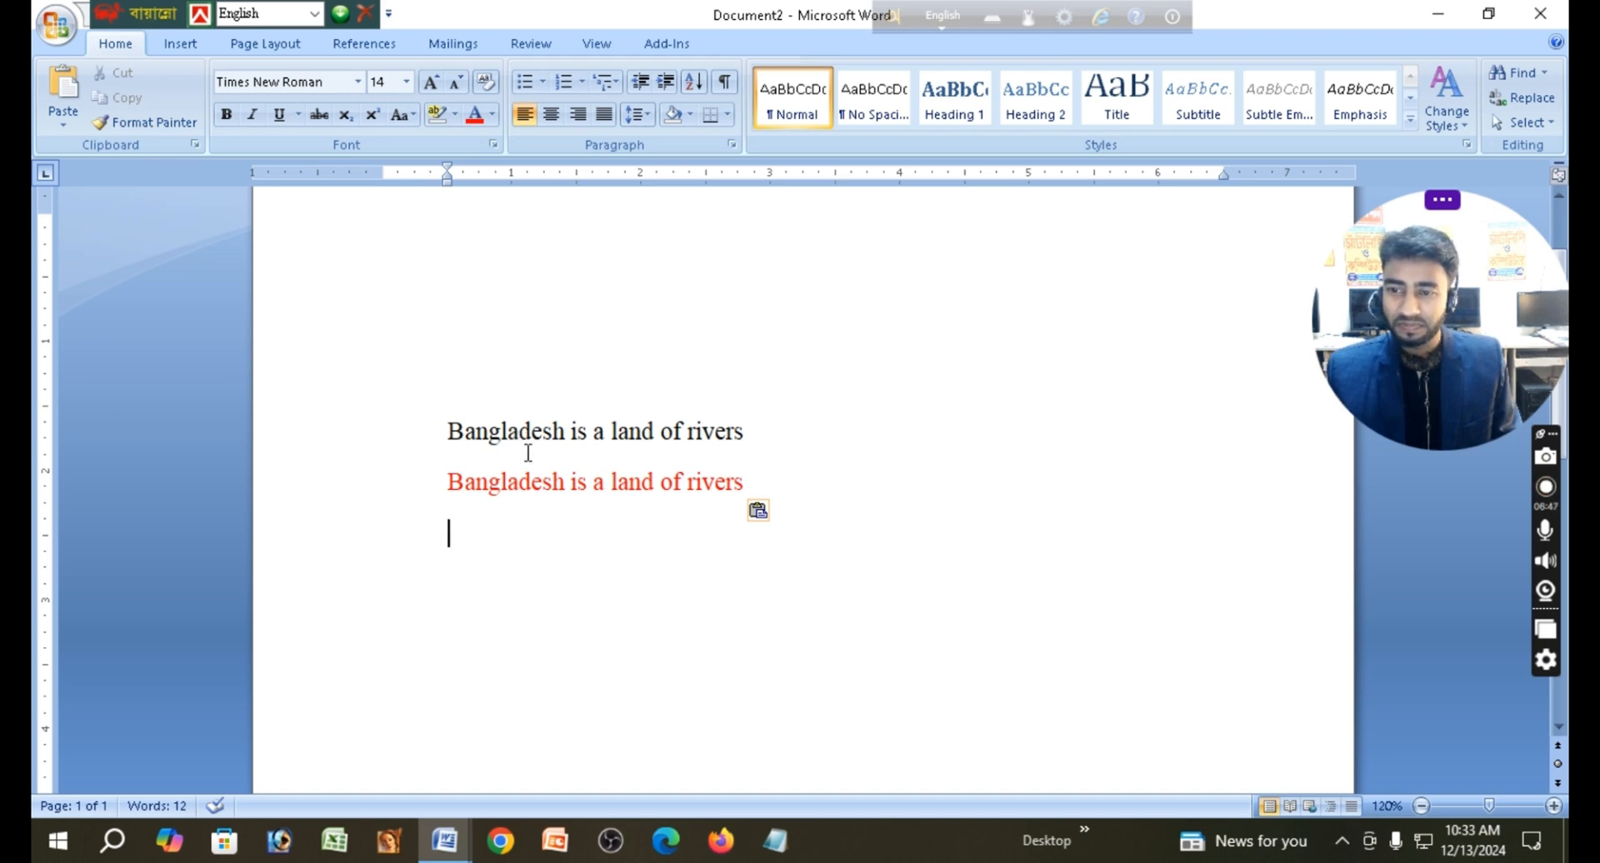
- Cut the black sentence above the red one and paste it on the first line of the document
drag(760, 496, 448, 487)
drag(843, 433, 480, 421)
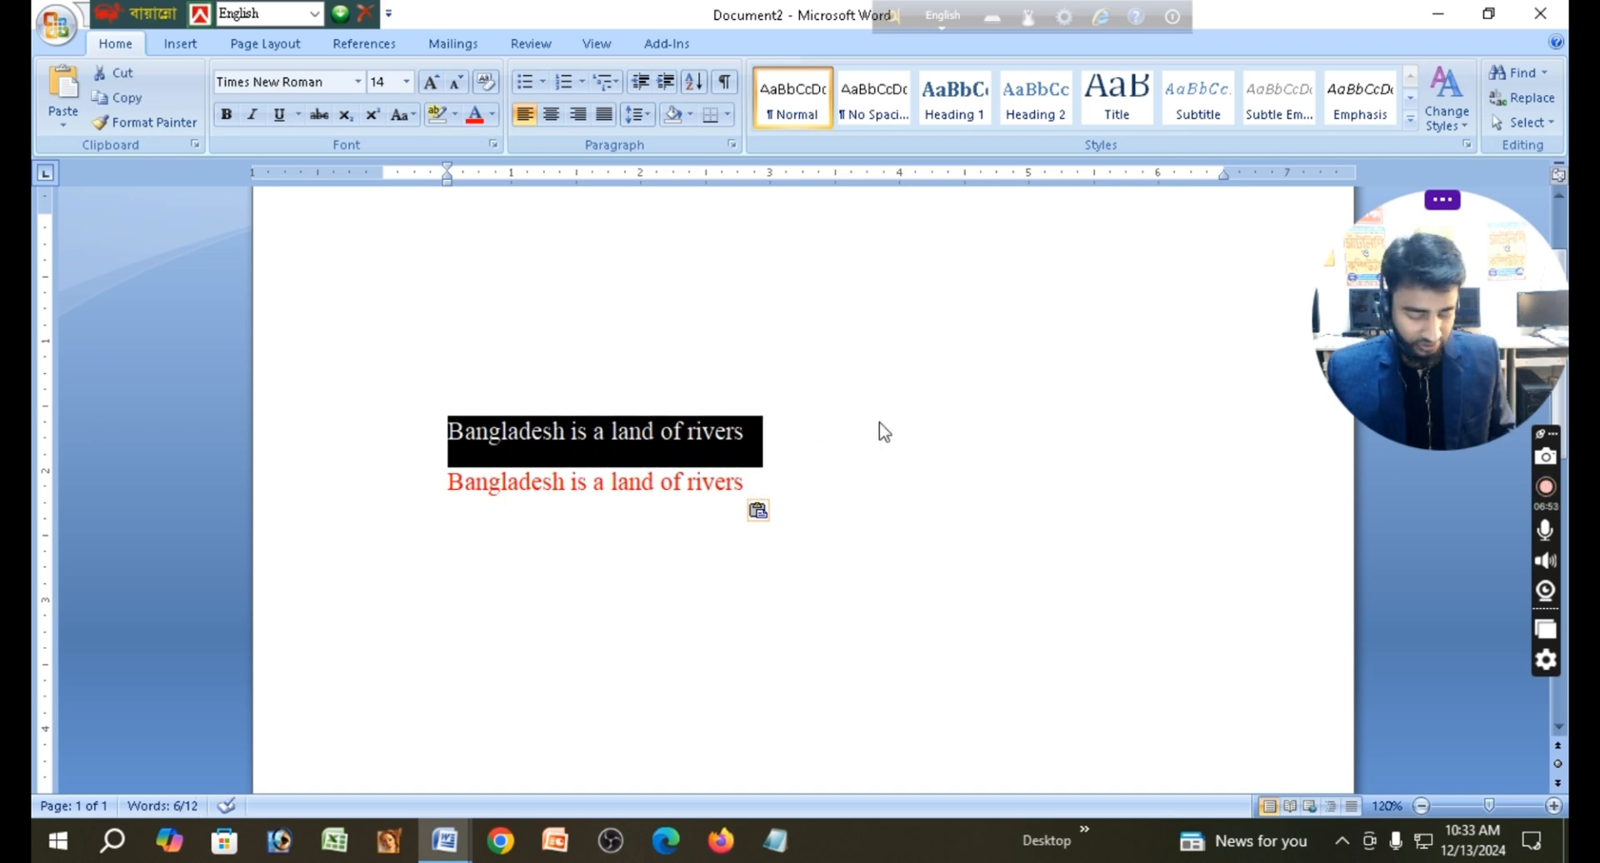
key(Delete)
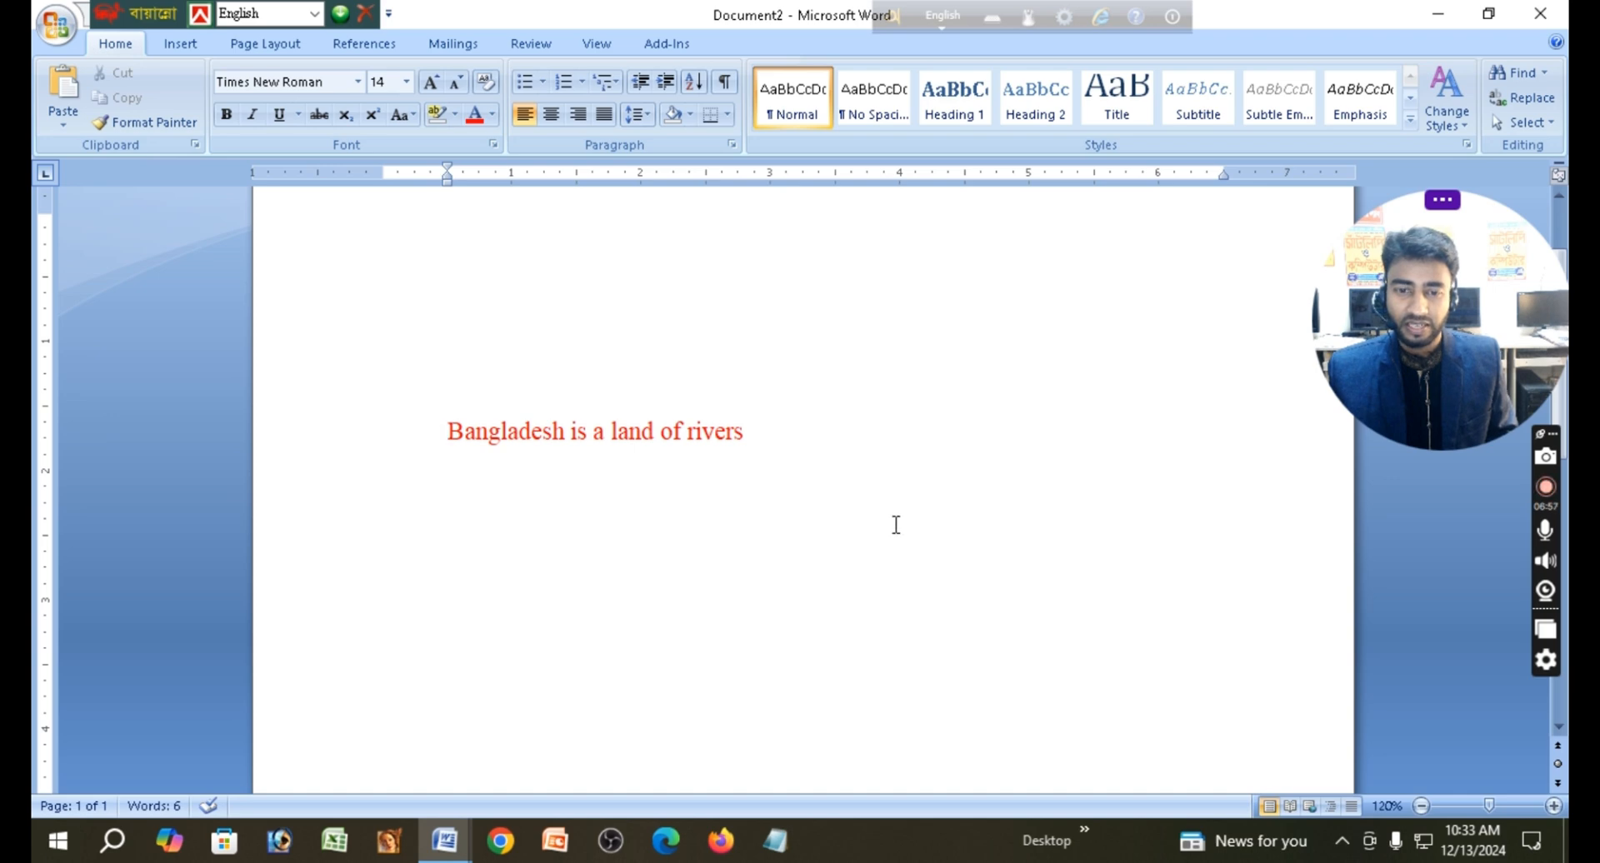
scroll(907, 526, up, 3)
click(424, 298)
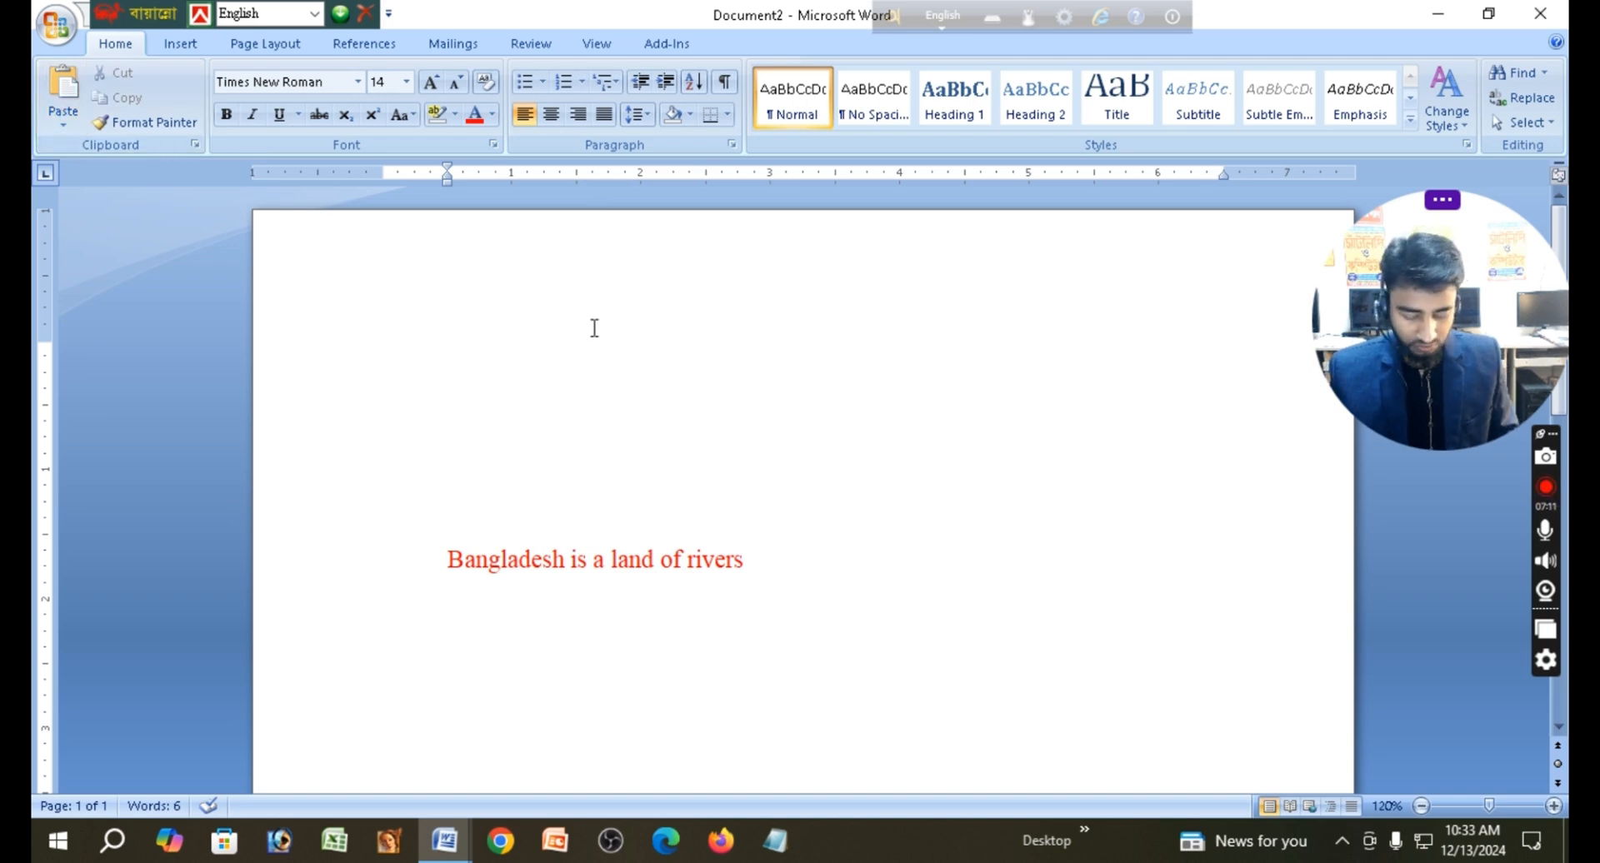
key(ctrl+v)
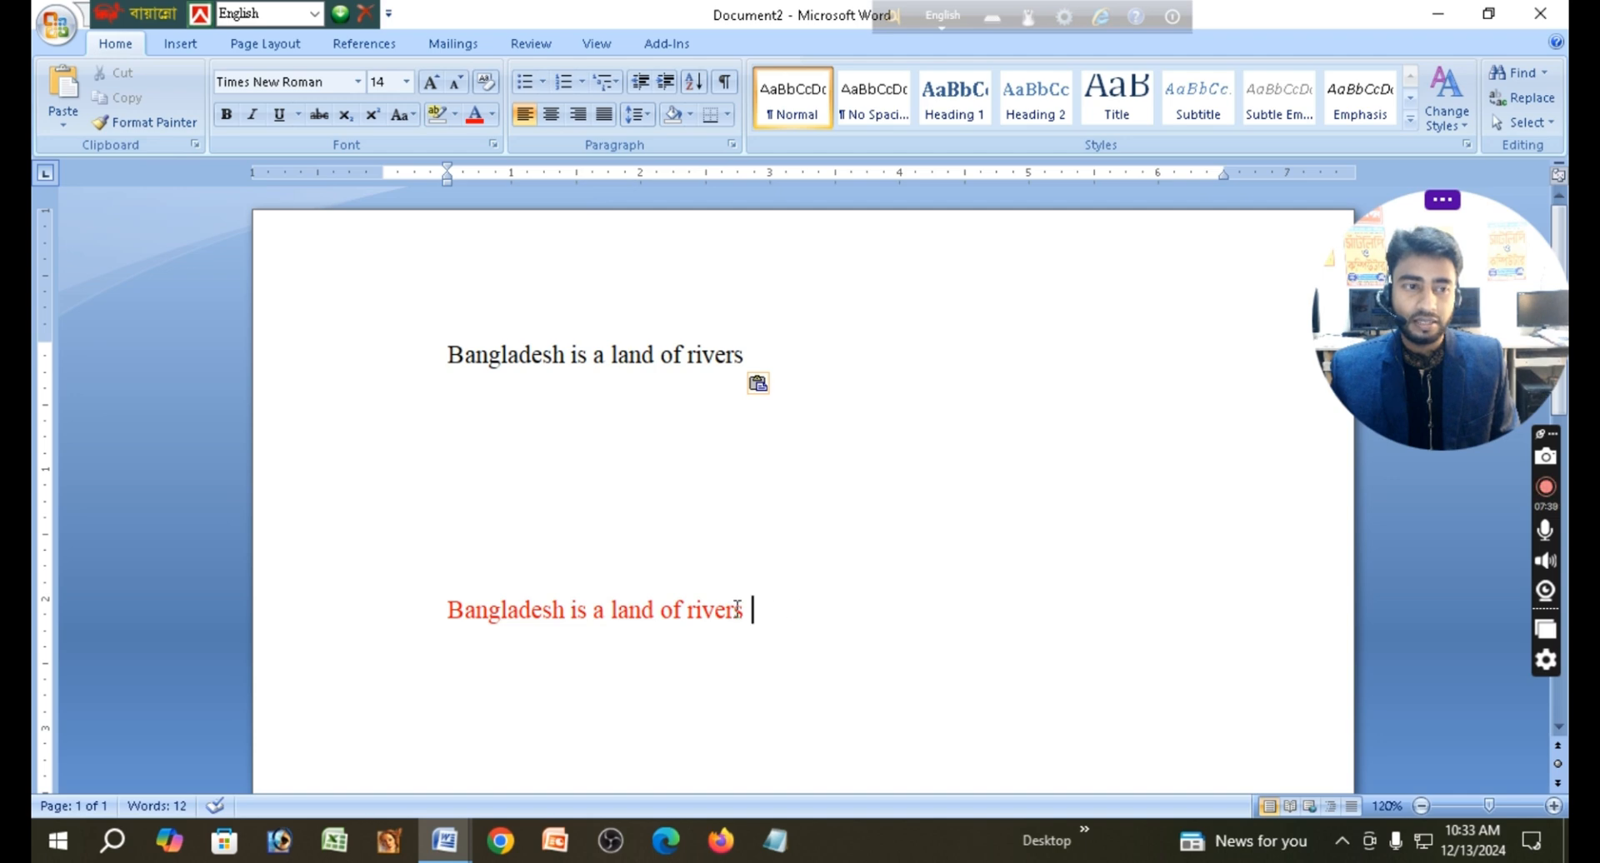
- Copy the red sentence's formatting onto the black sentence on the first line with Format Painter
drag(750, 608, 464, 590)
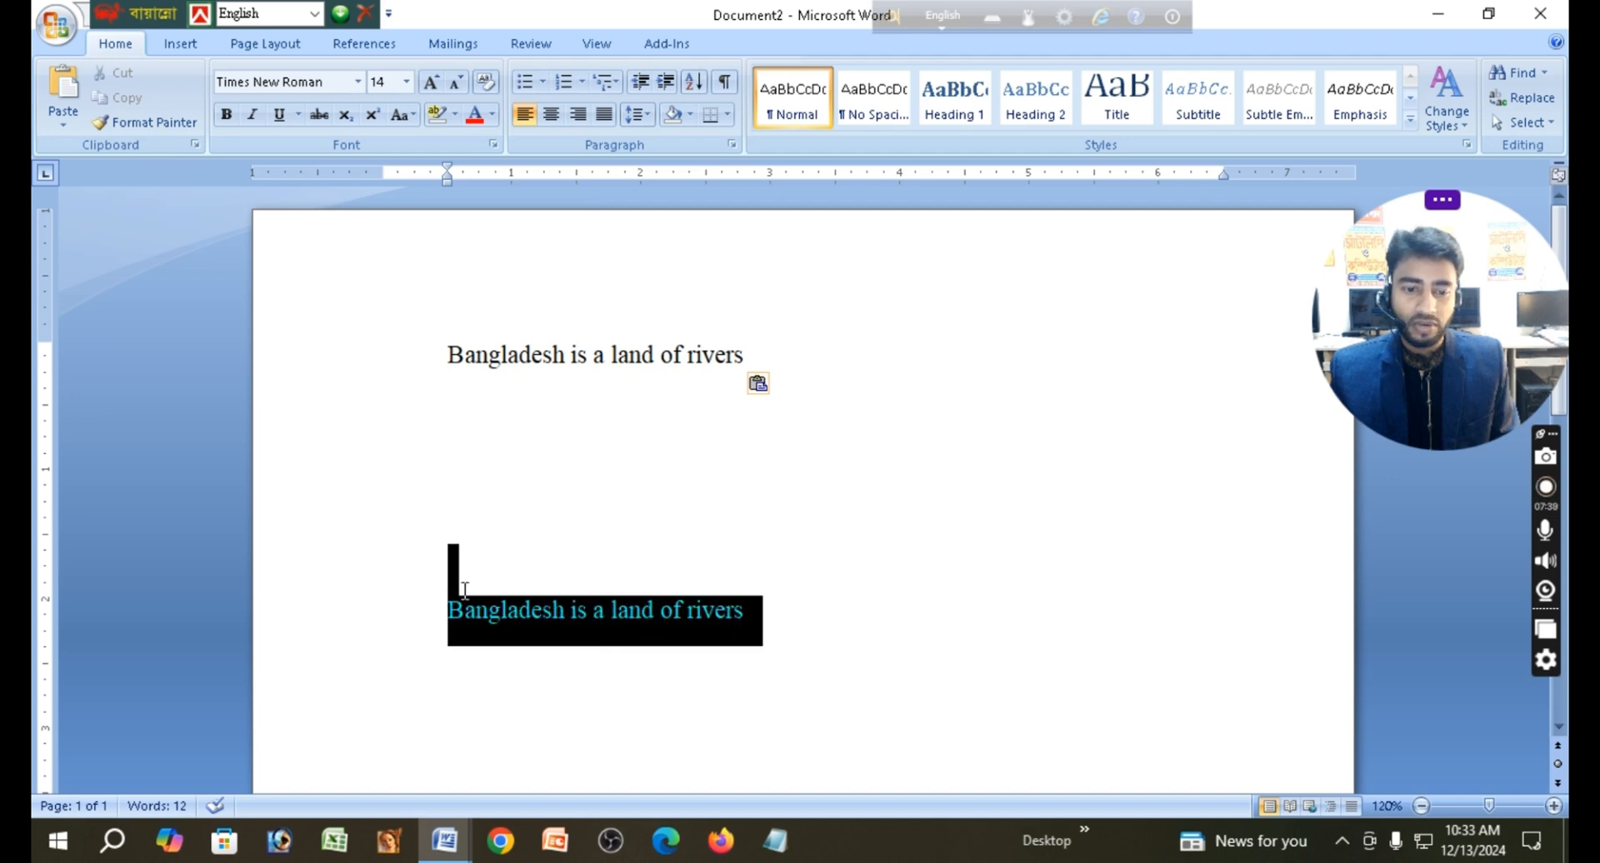
click(849, 523)
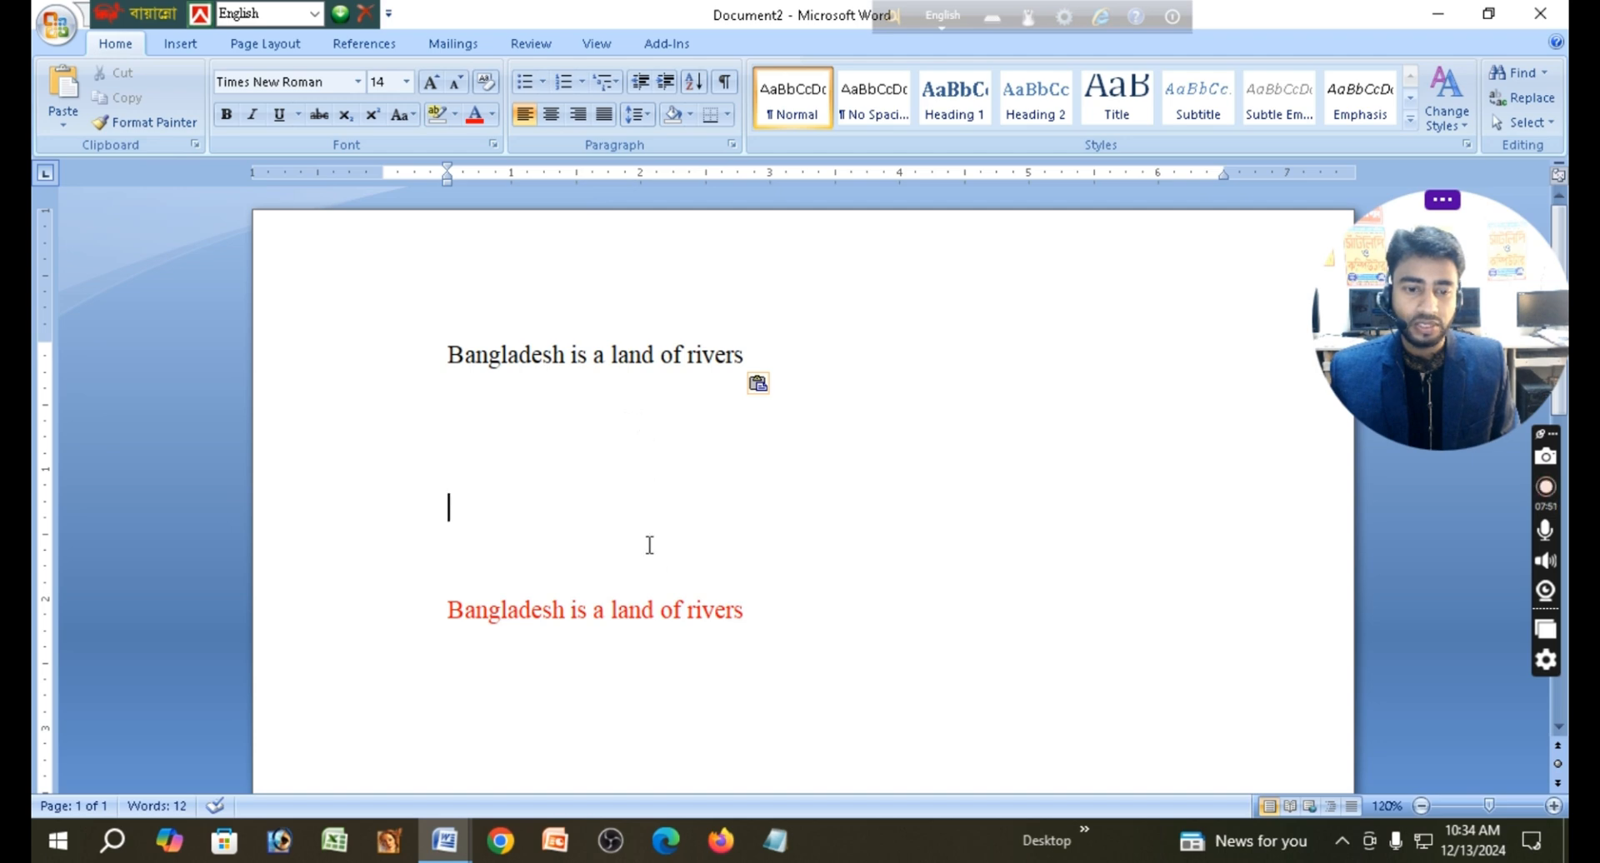
drag(760, 621, 492, 610)
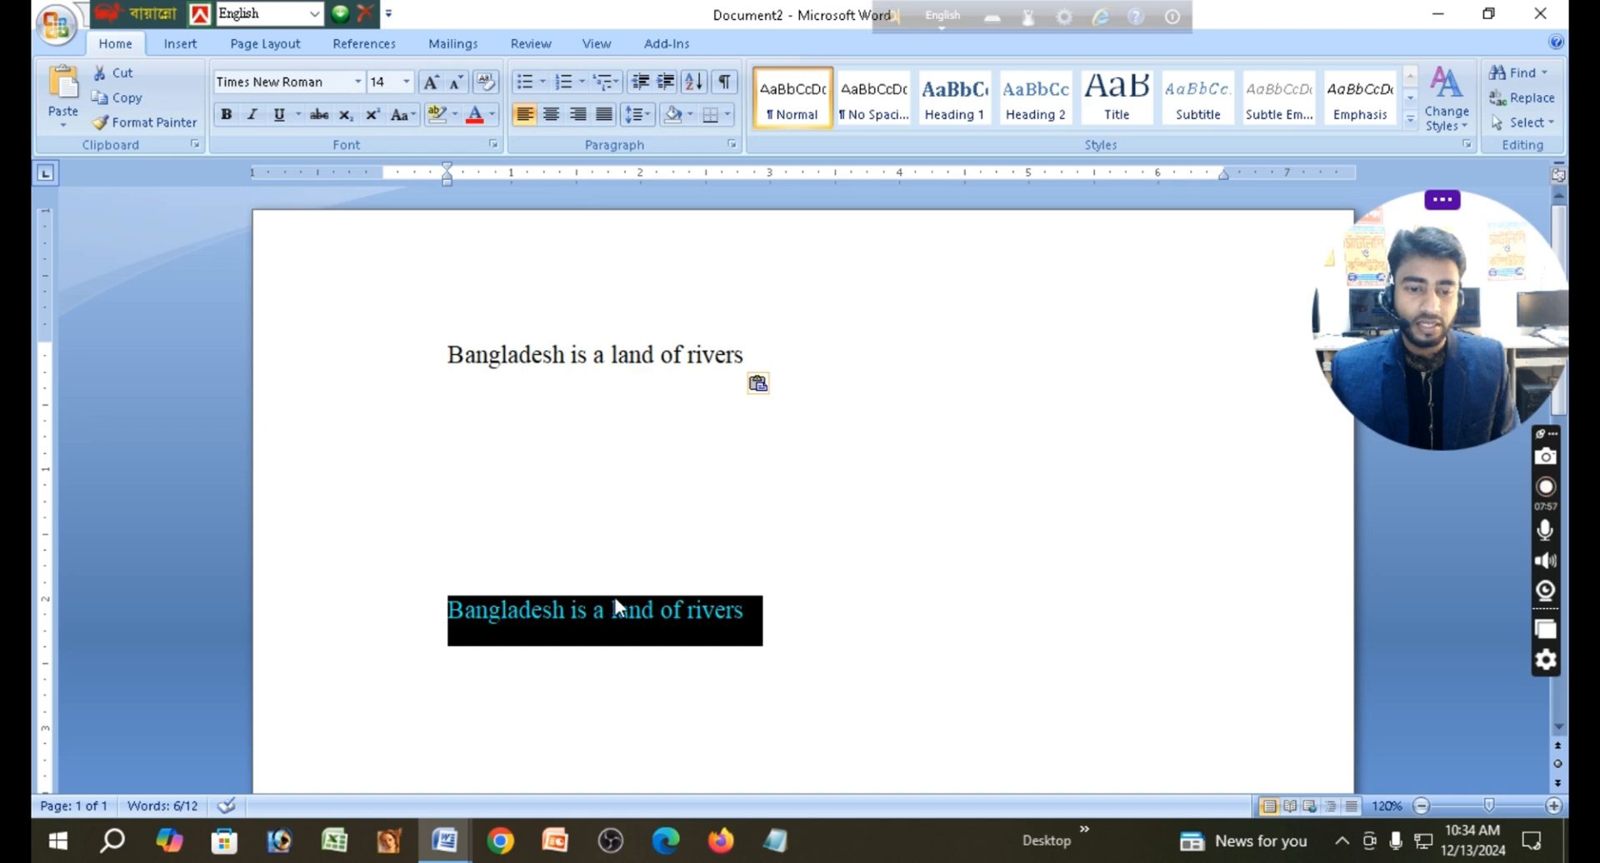
click(150, 124)
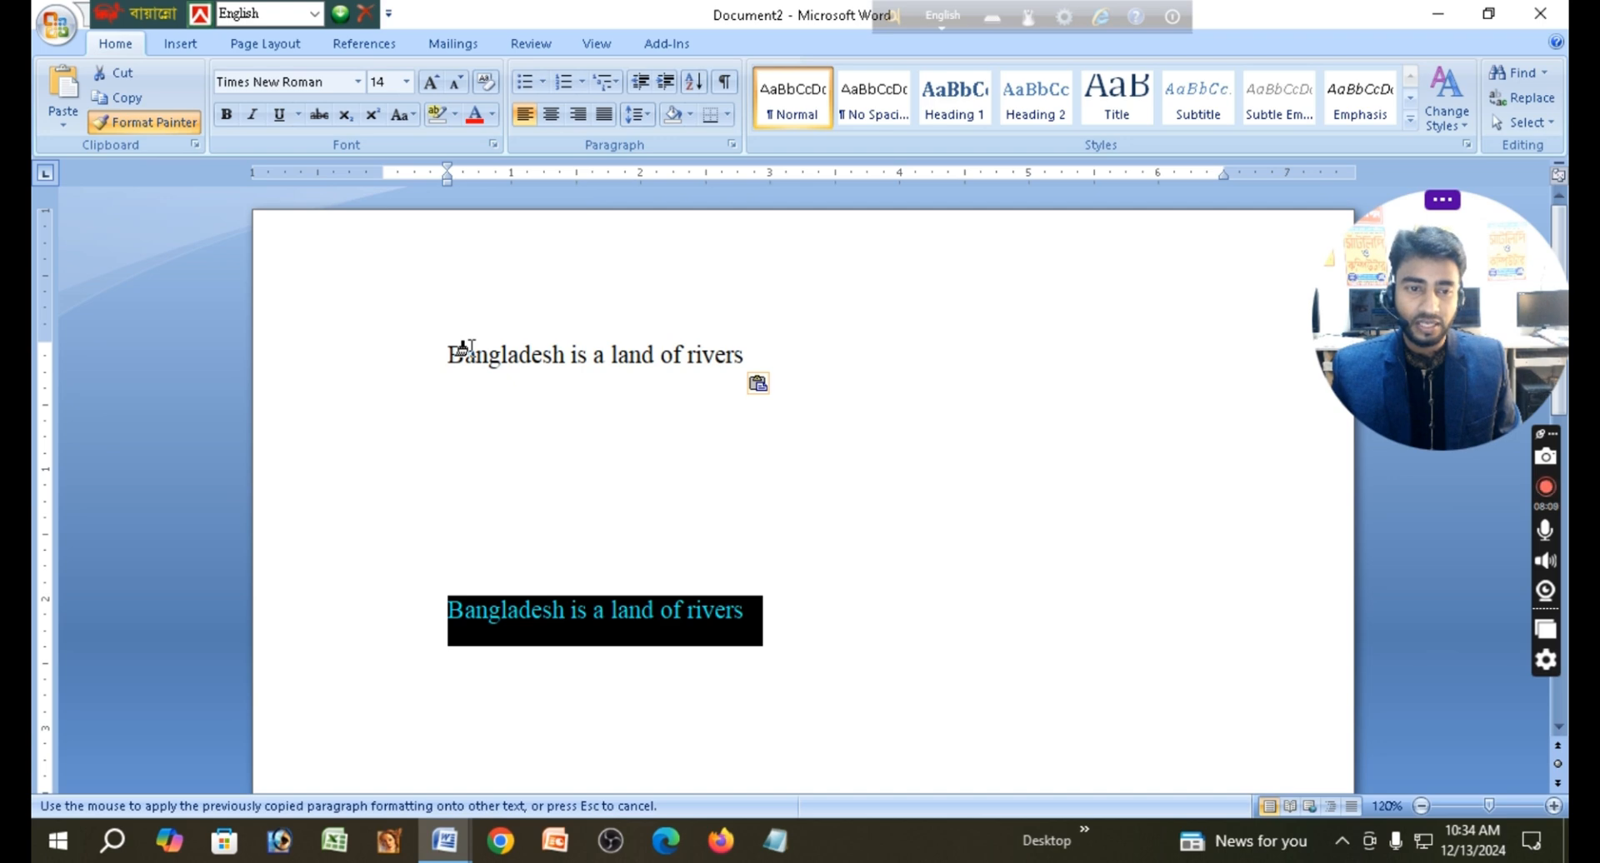
drag(450, 354, 744, 359)
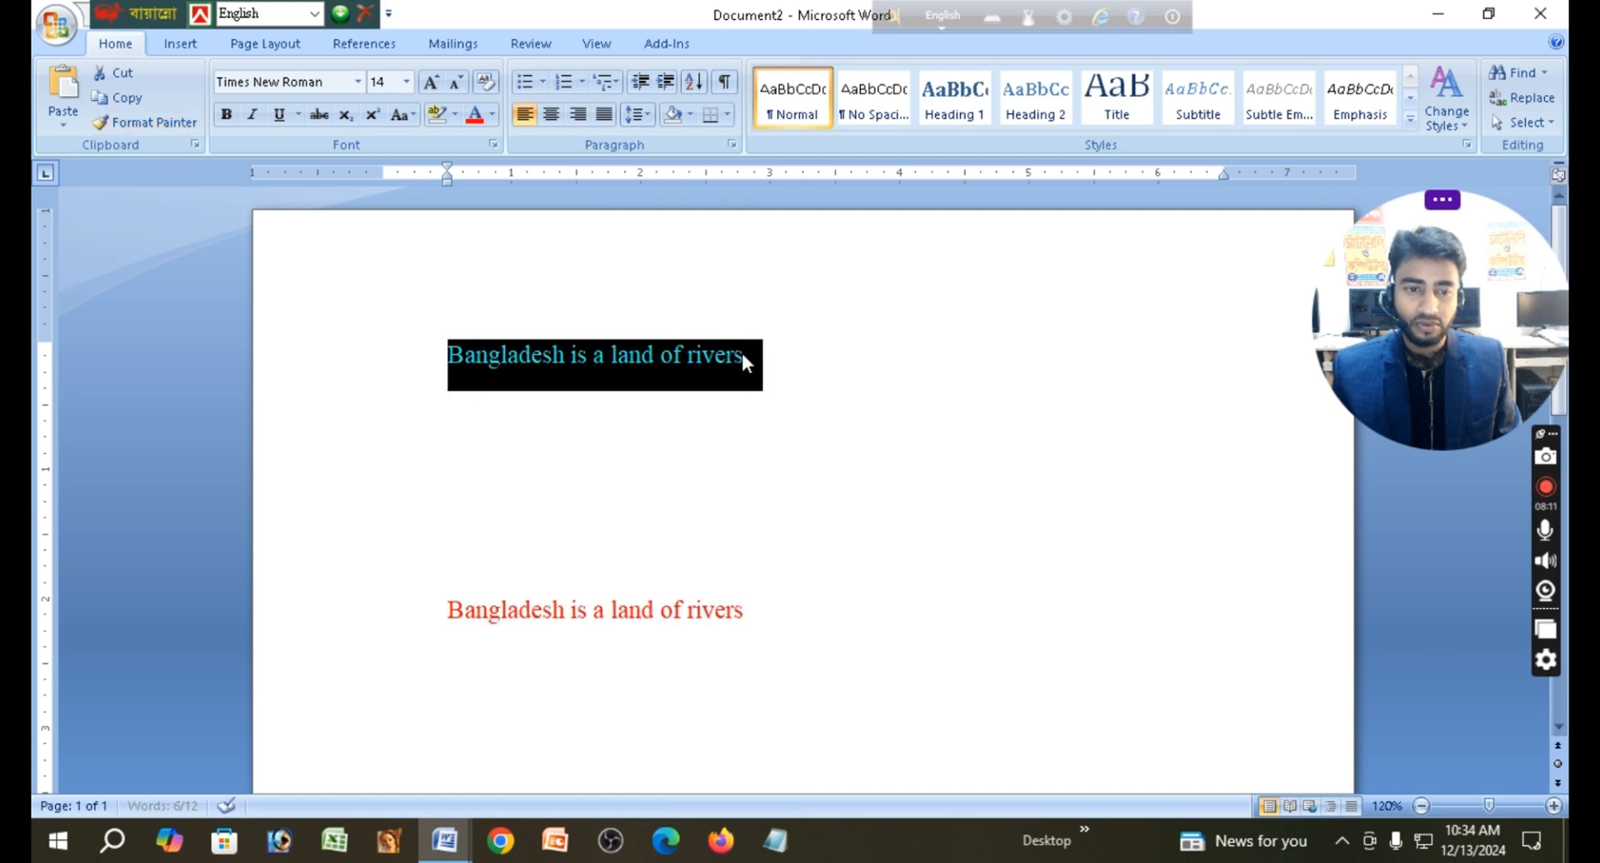
click(776, 408)
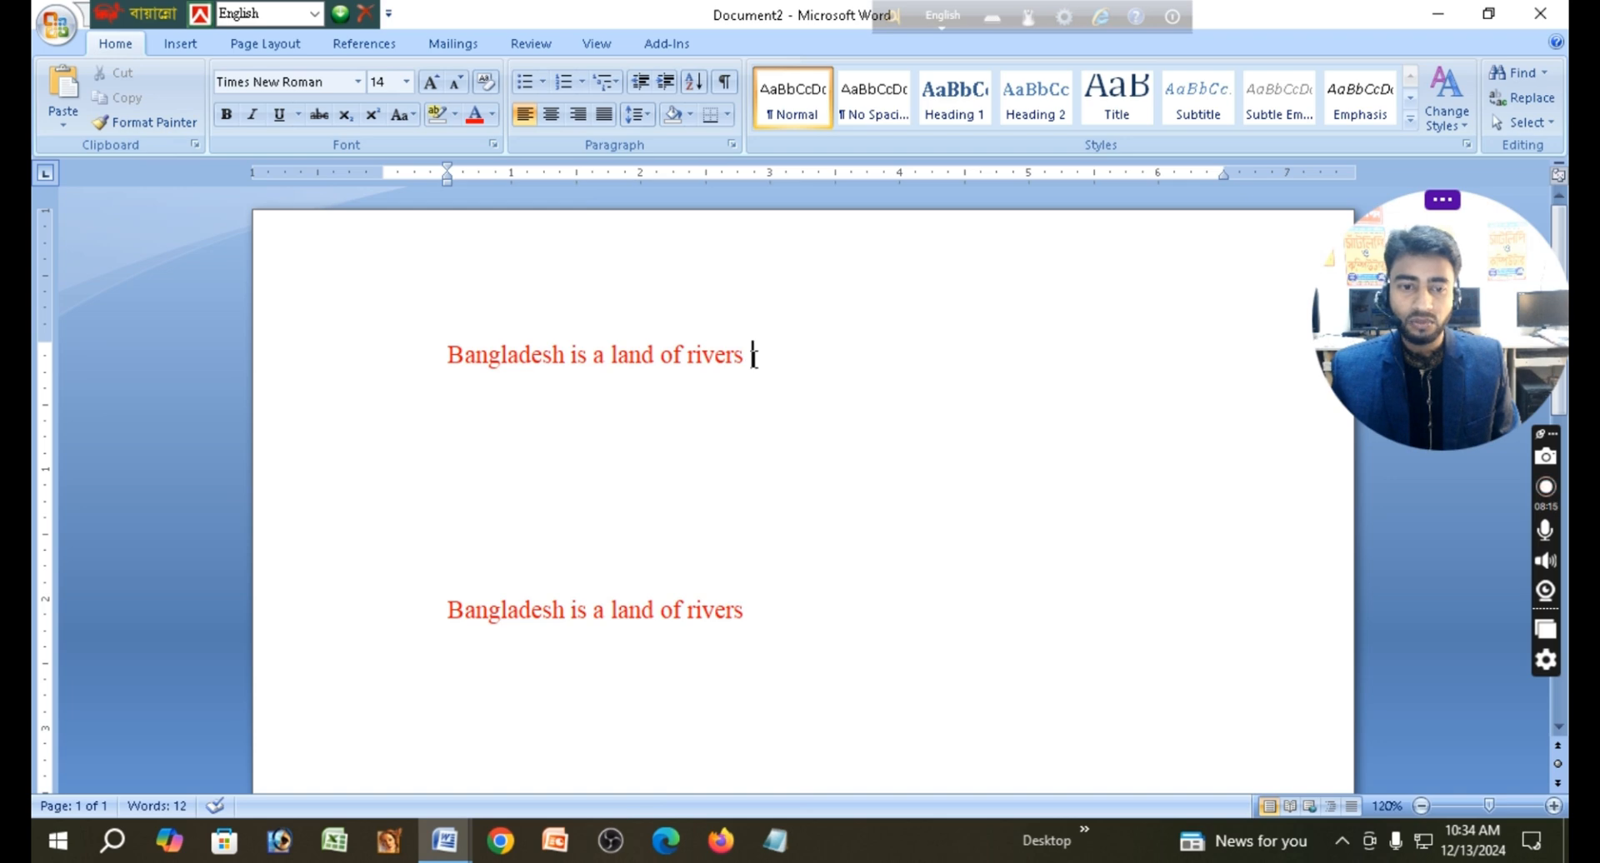
- Set the font of the first red sentence to Algerian and keep the sentence selected
drag(753, 354, 447, 354)
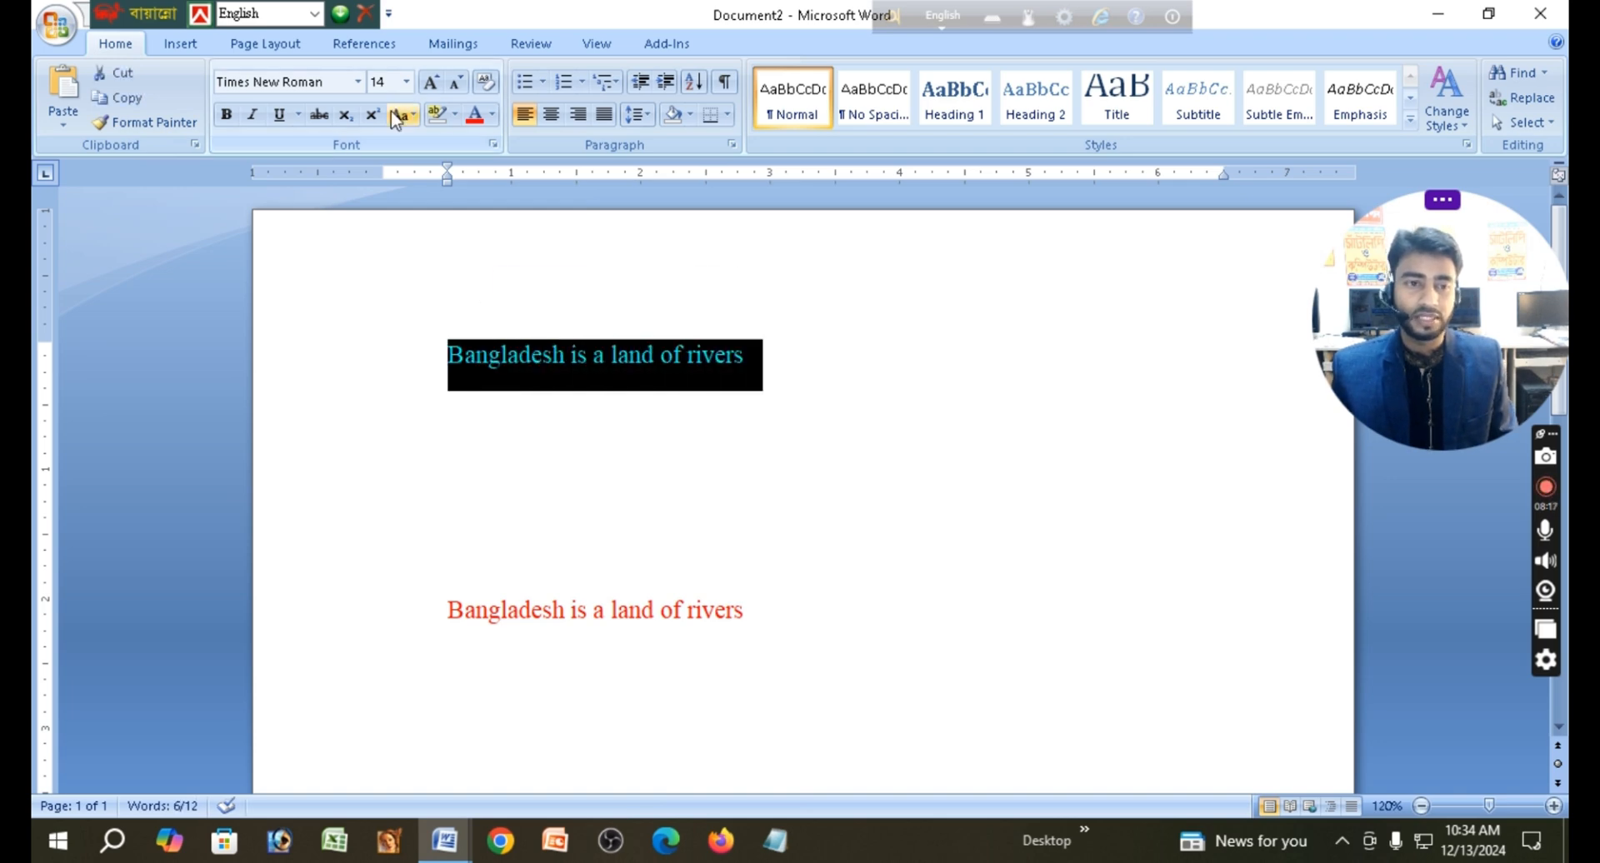
click(357, 81)
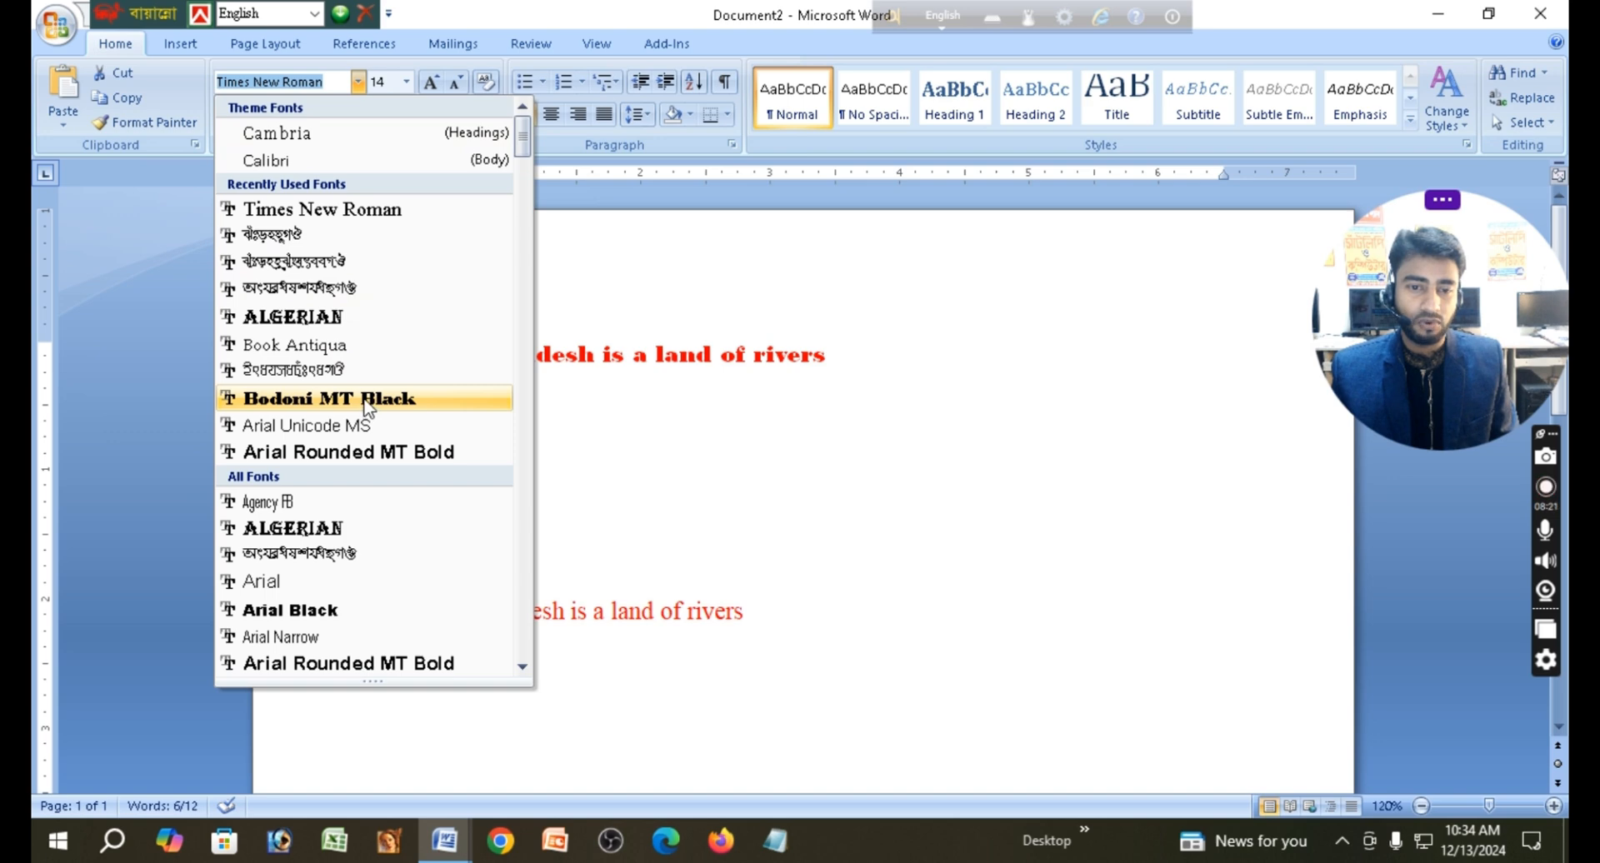
click(304, 317)
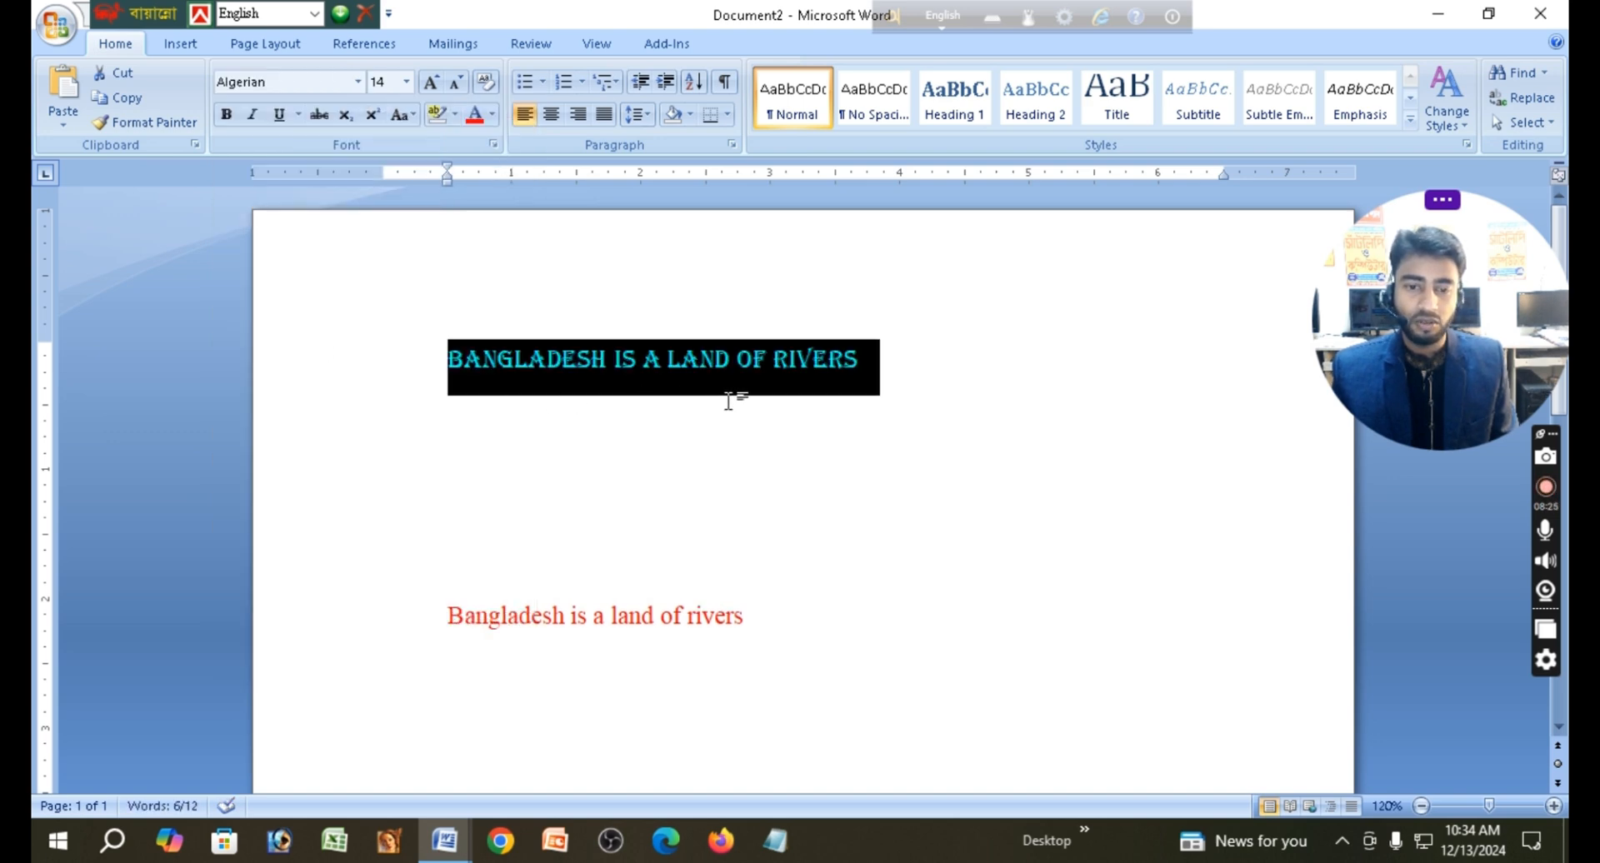
drag(878, 358, 515, 358)
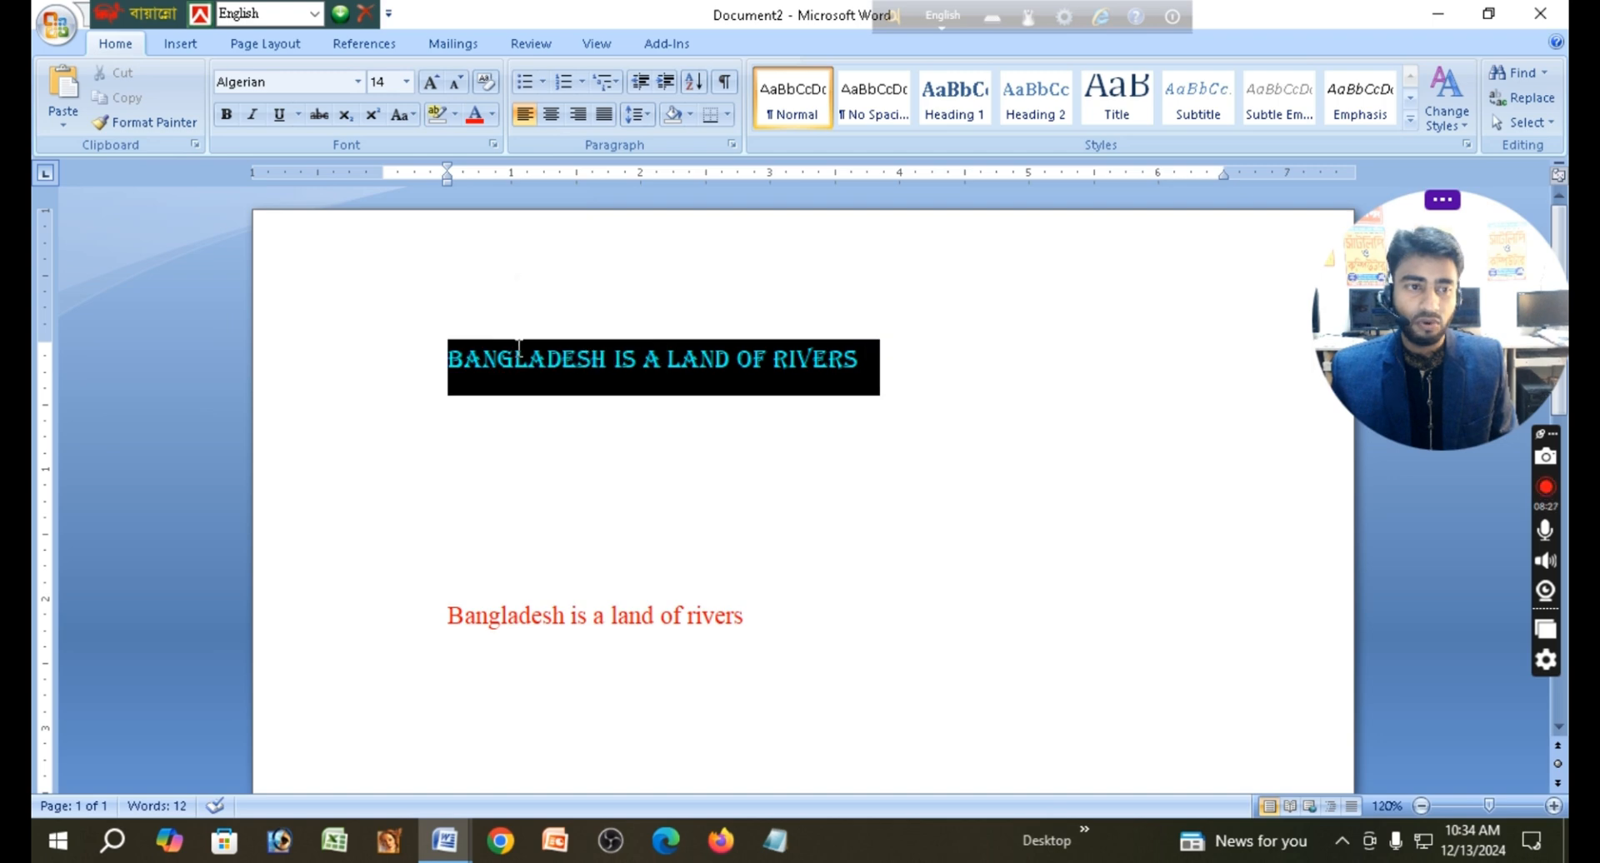
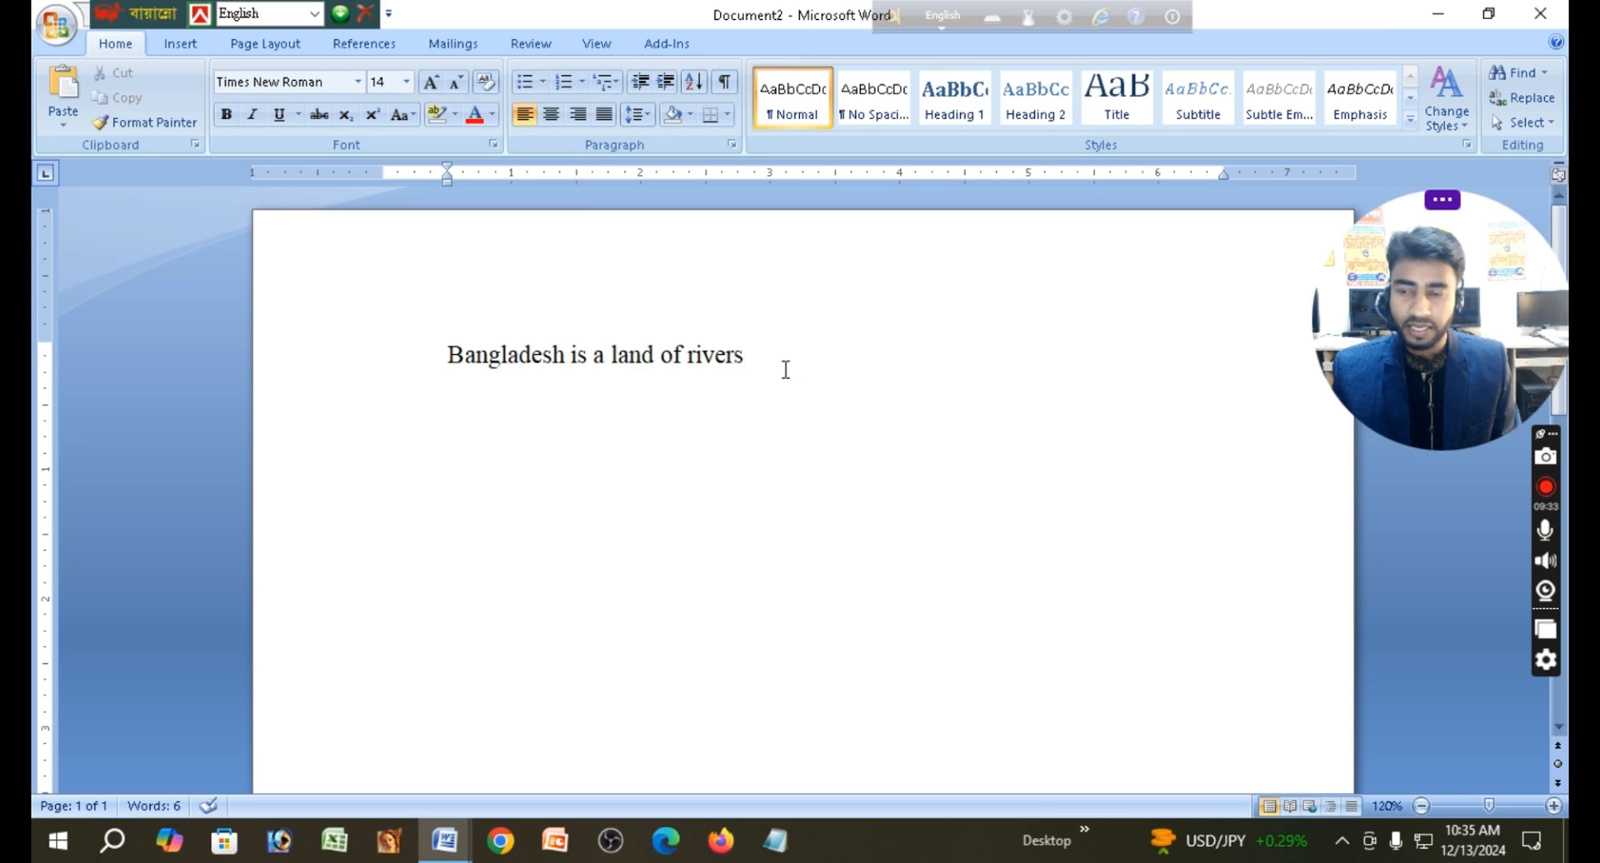
- Make the sentence "Bangladesh is a land of rivers" bold and italic
drag(760, 359, 505, 357)
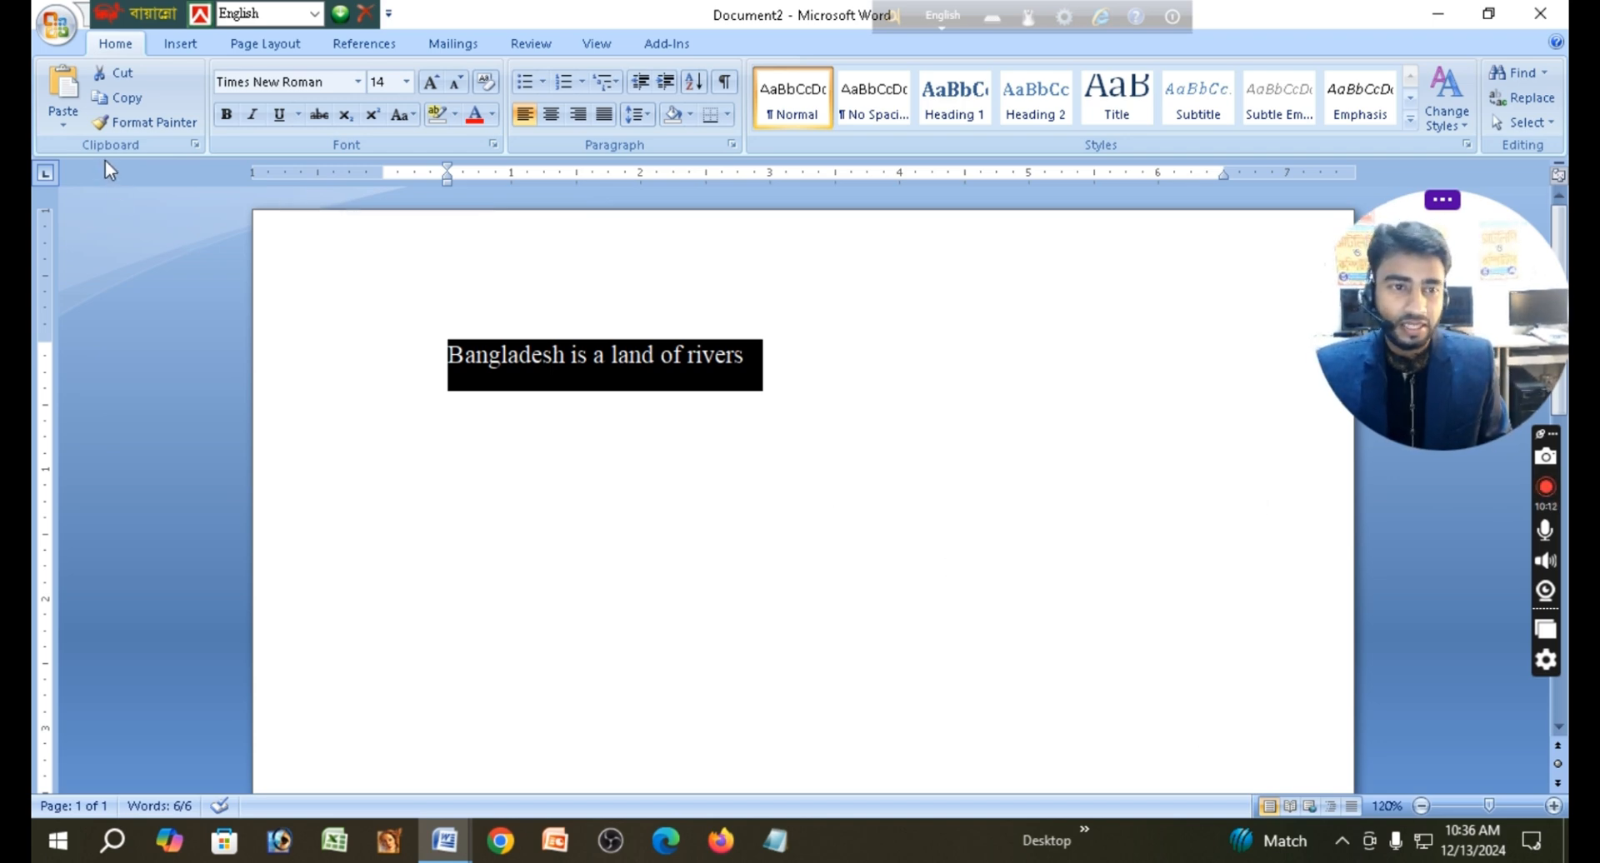
click(227, 116)
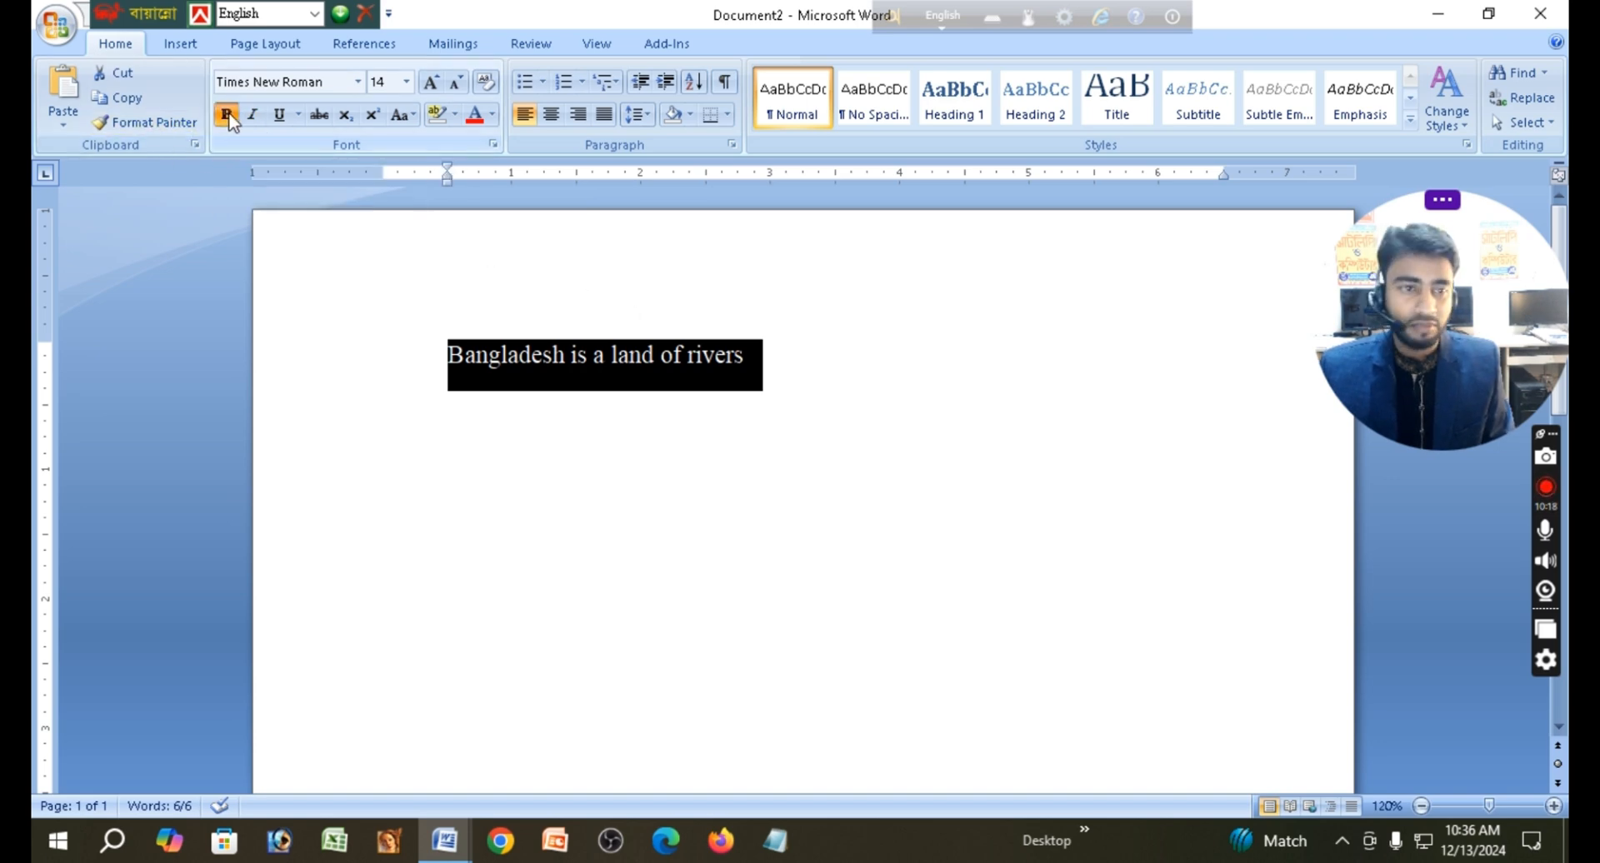
click(698, 403)
click(778, 360)
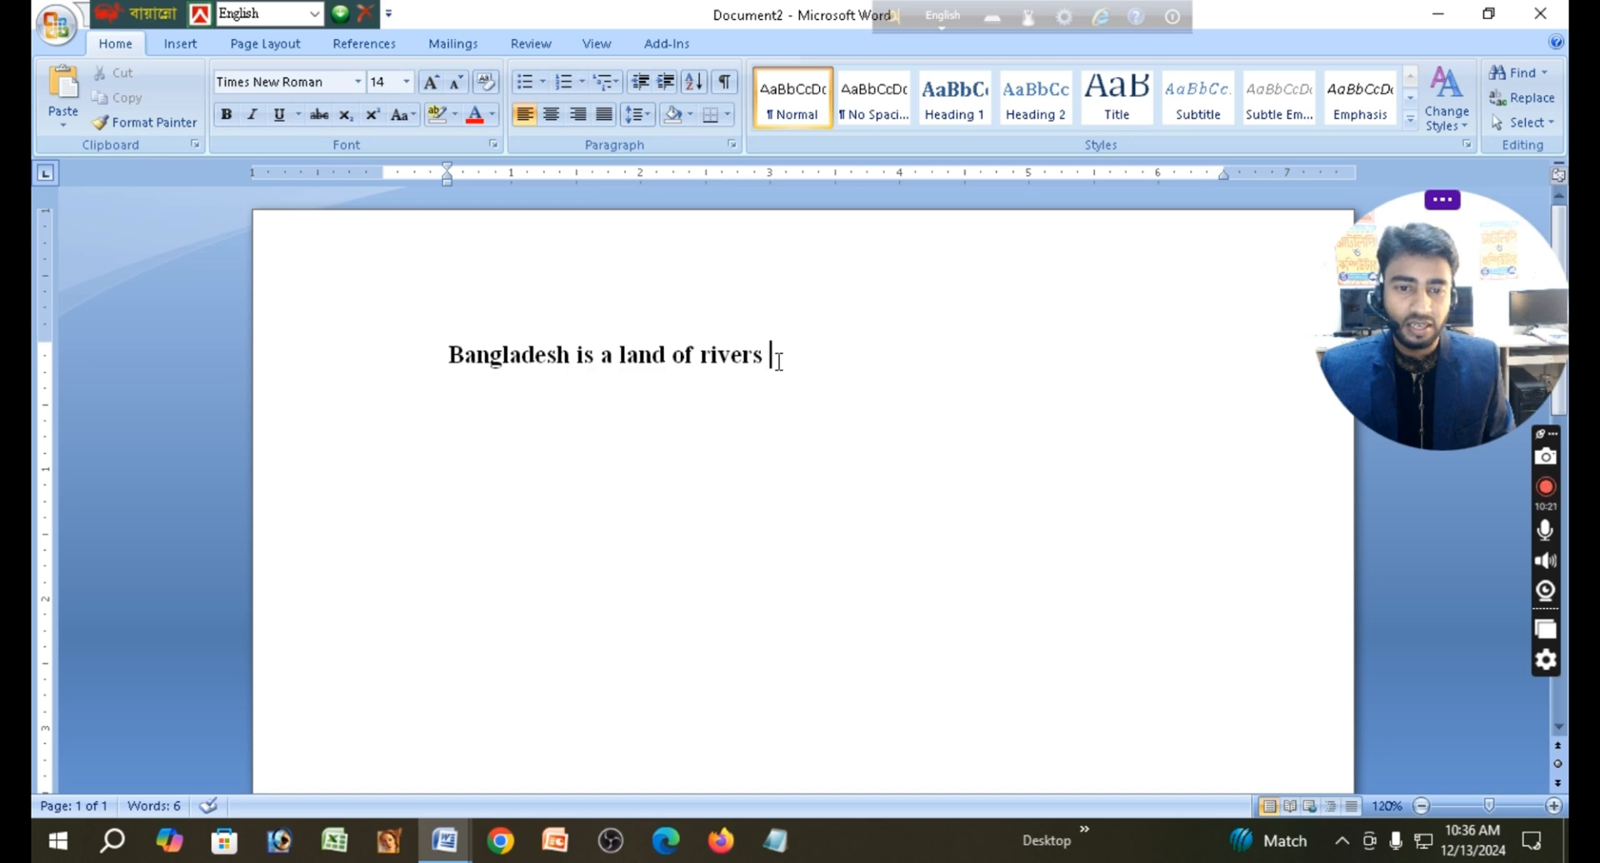
drag(778, 360, 547, 334)
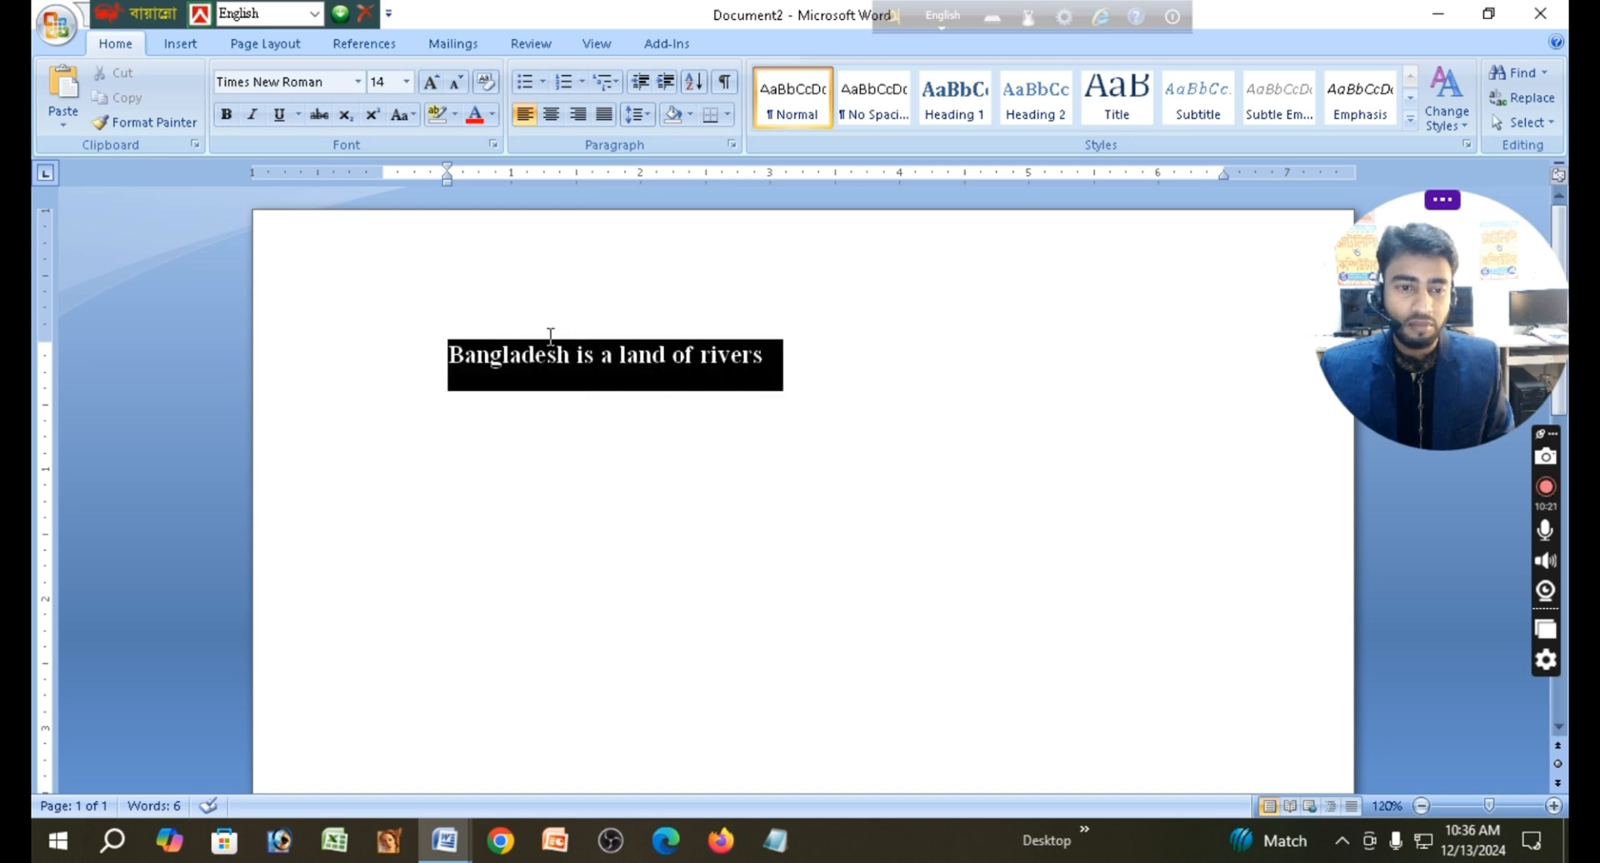
click(253, 116)
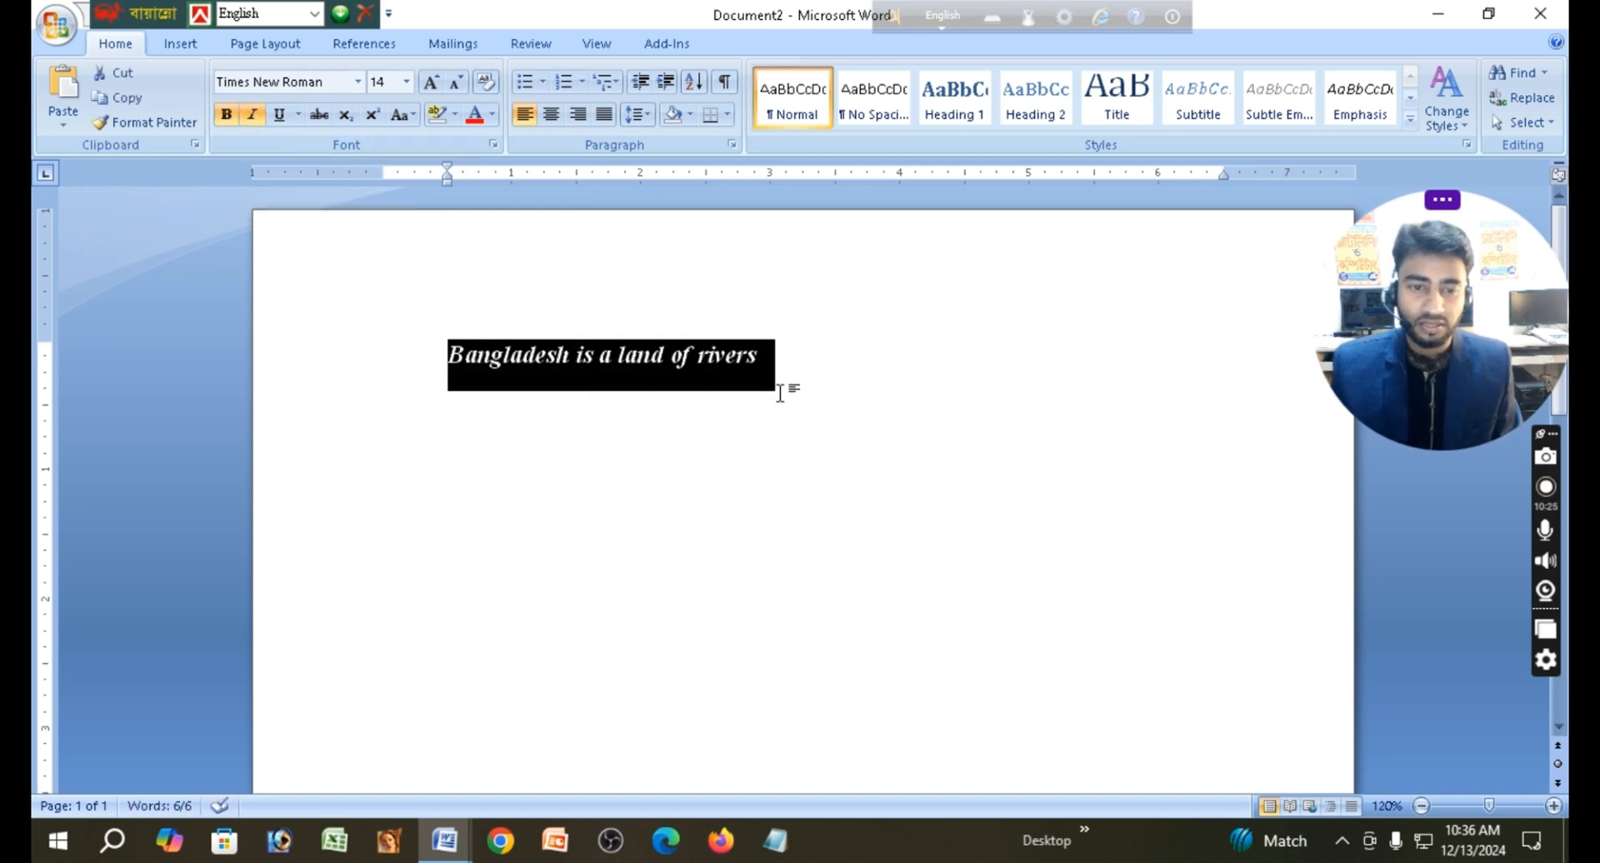
click(813, 397)
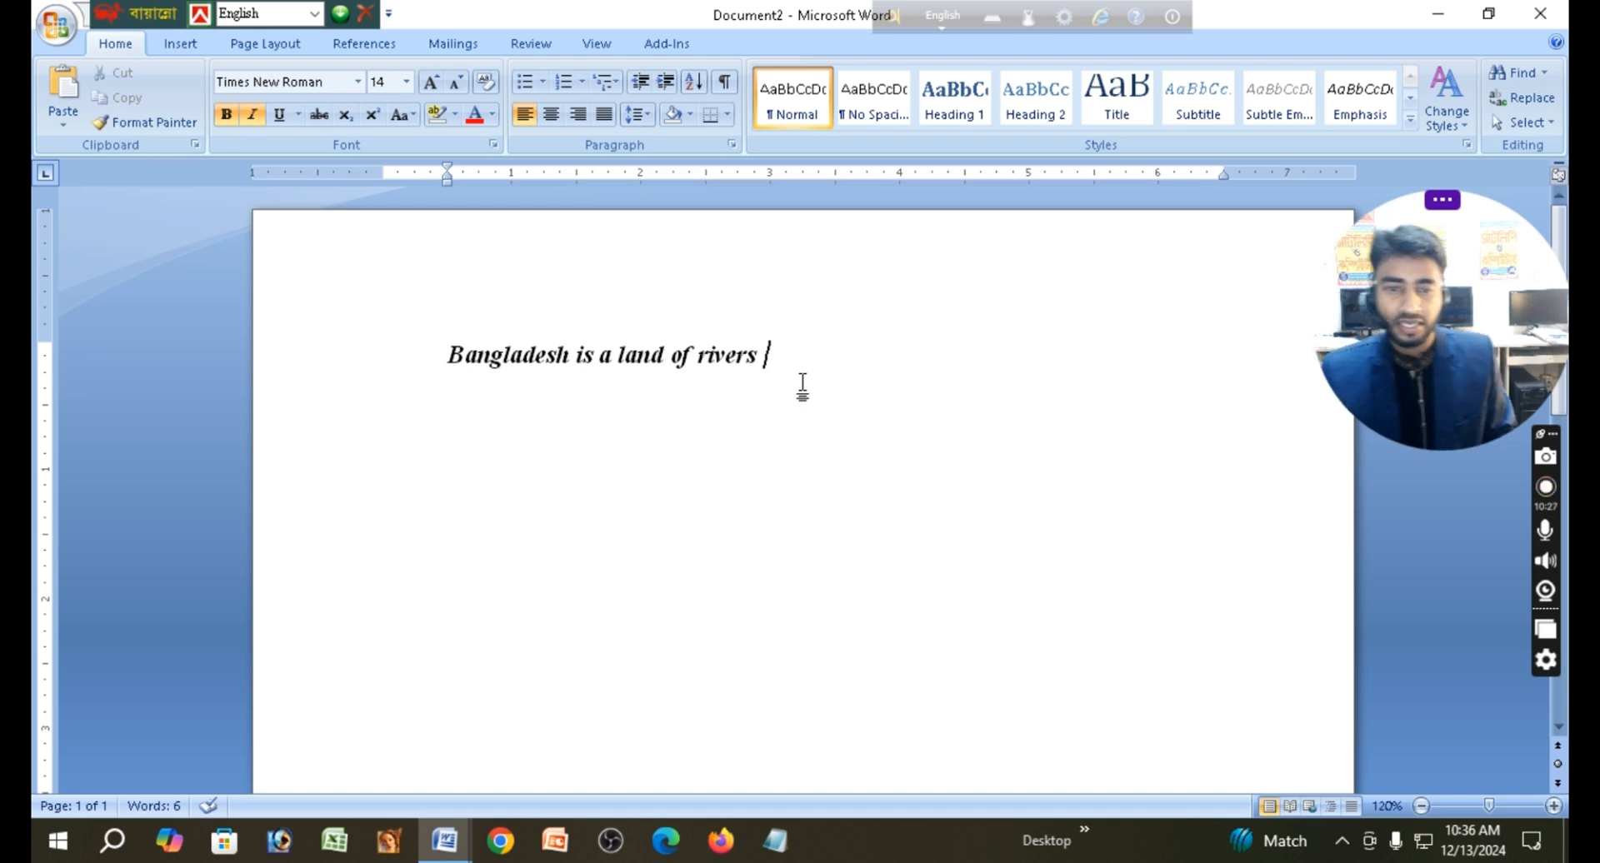
- Underline the whole bold italic sentence and clear the selection
drag(780, 358, 506, 359)
click(279, 114)
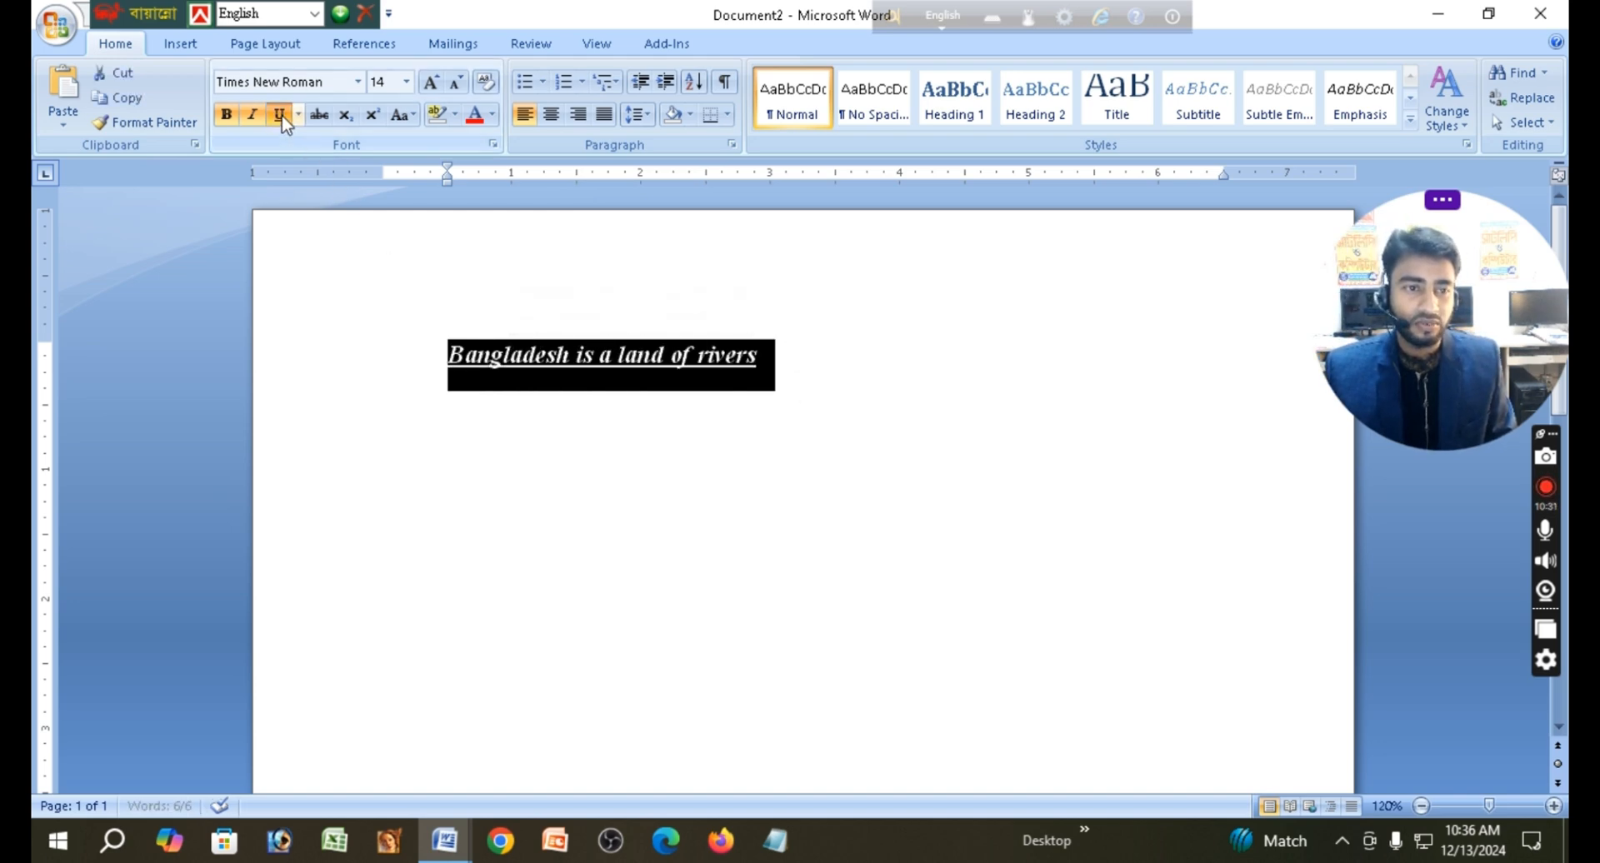
click(885, 381)
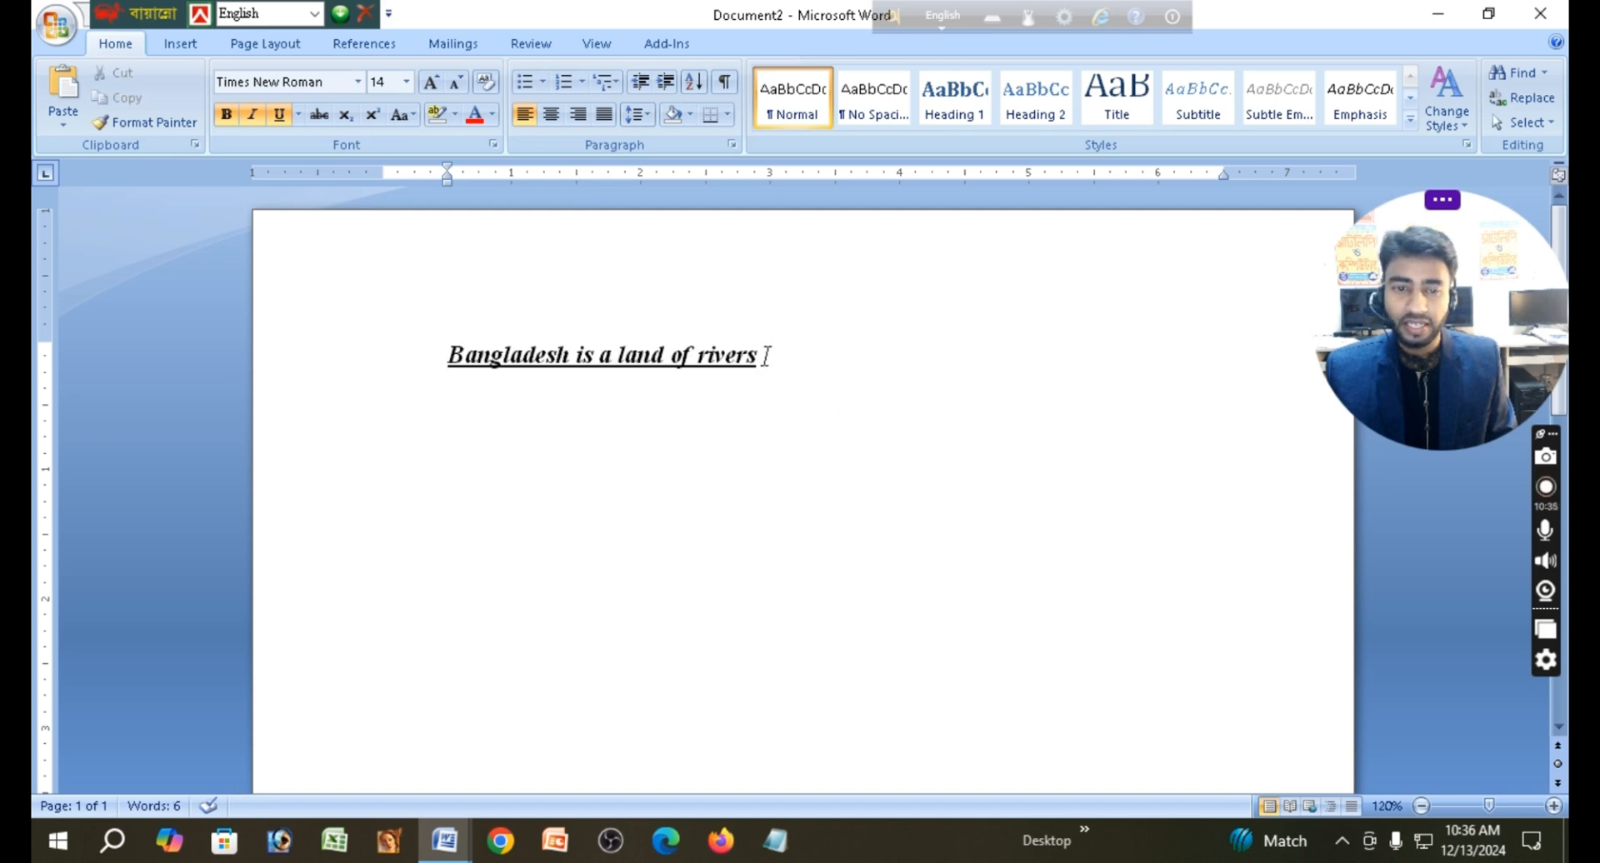
drag(767, 354, 477, 354)
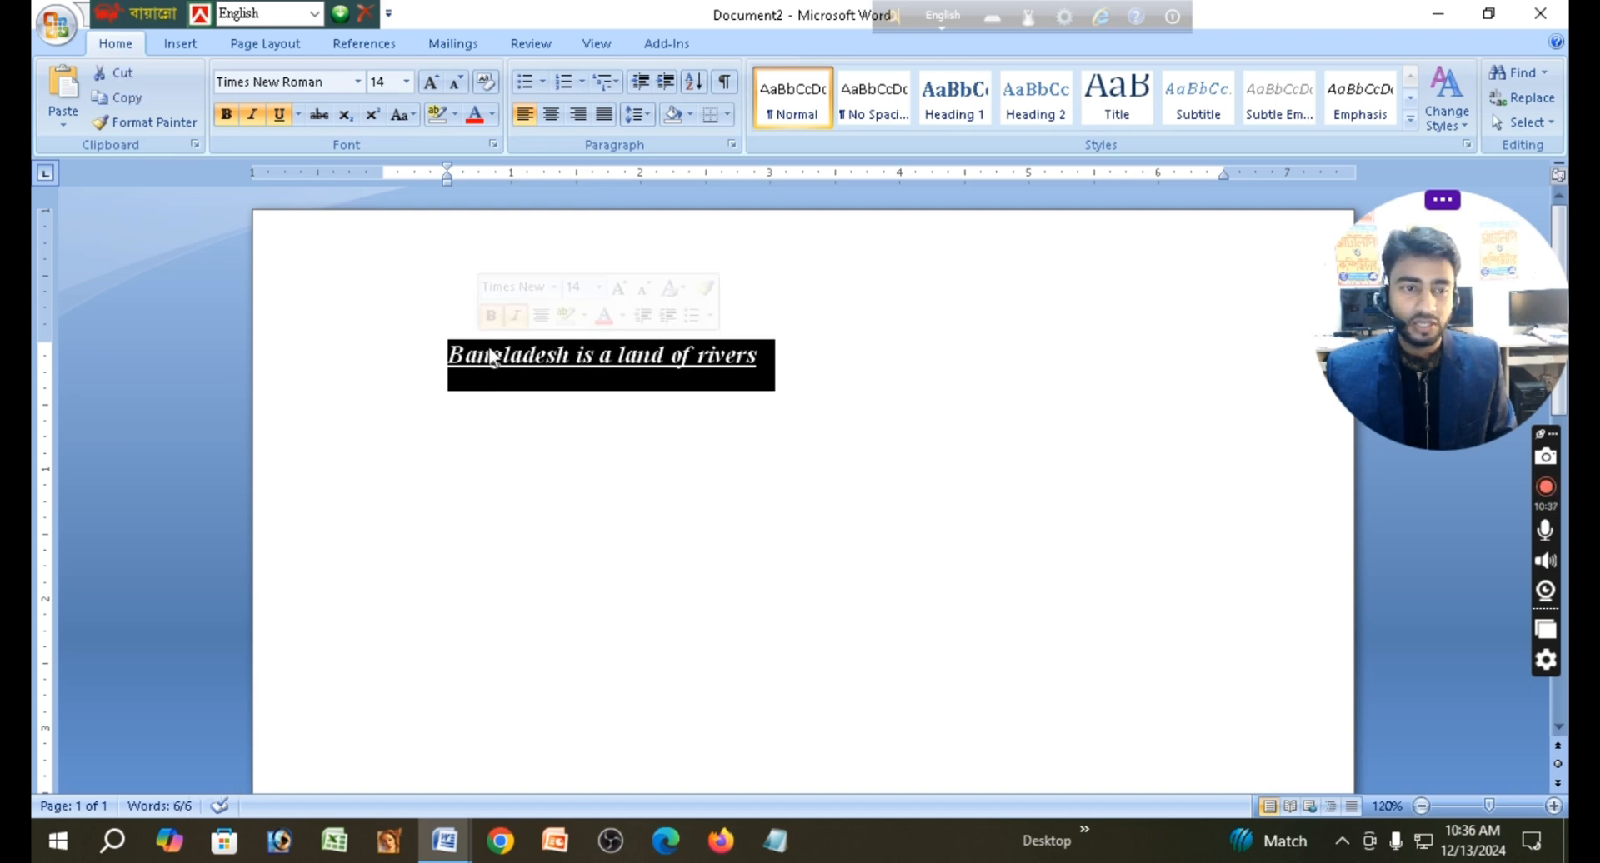
click(795, 380)
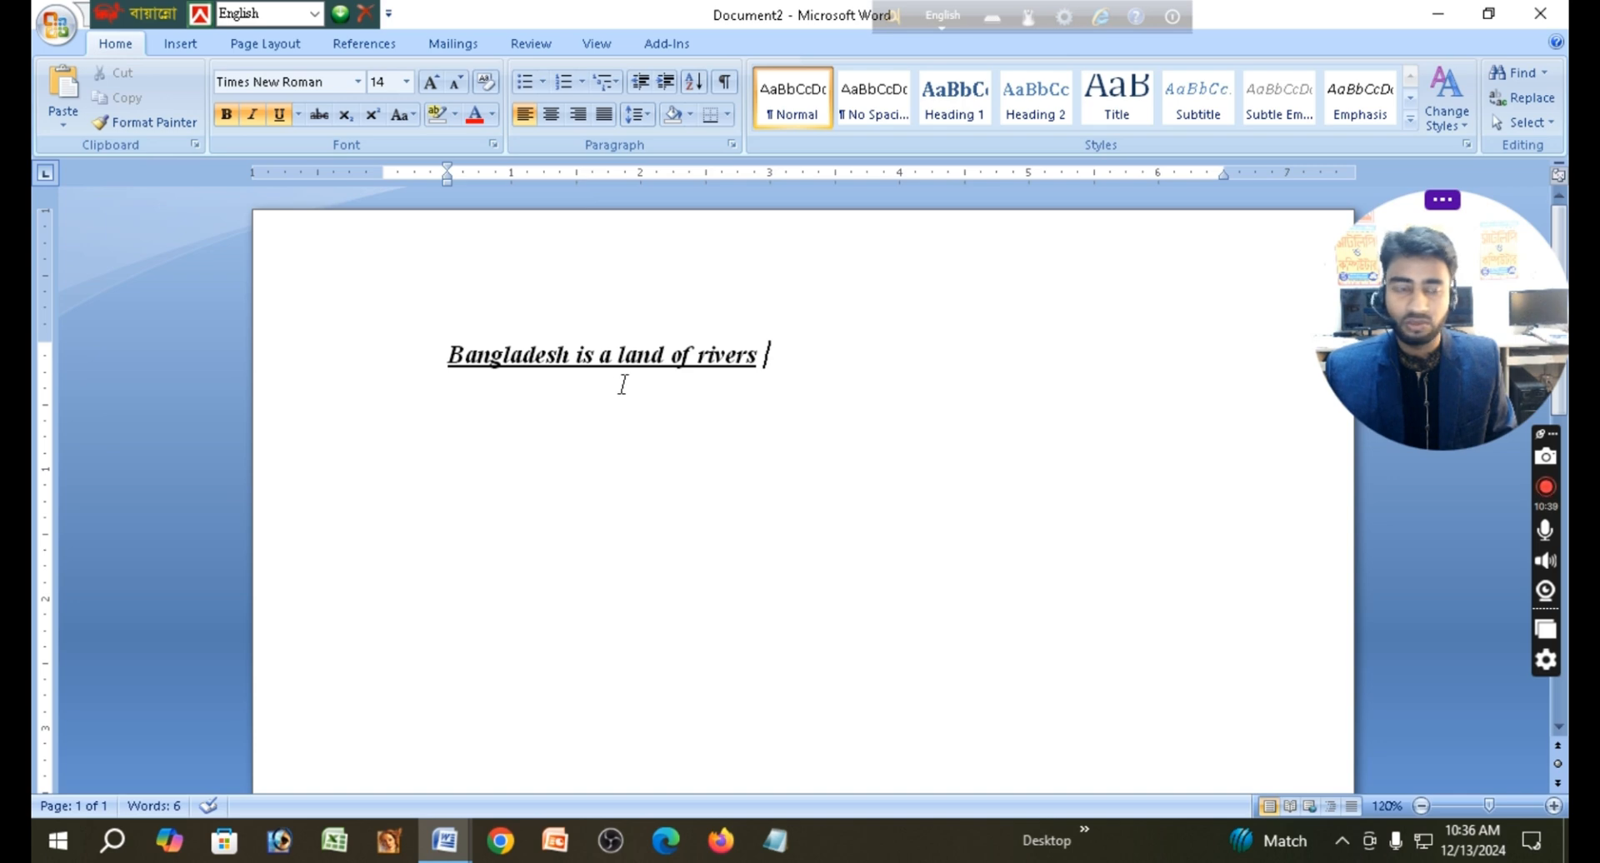
- Remove the underline from the whole sentence and clear the selection
click(280, 115)
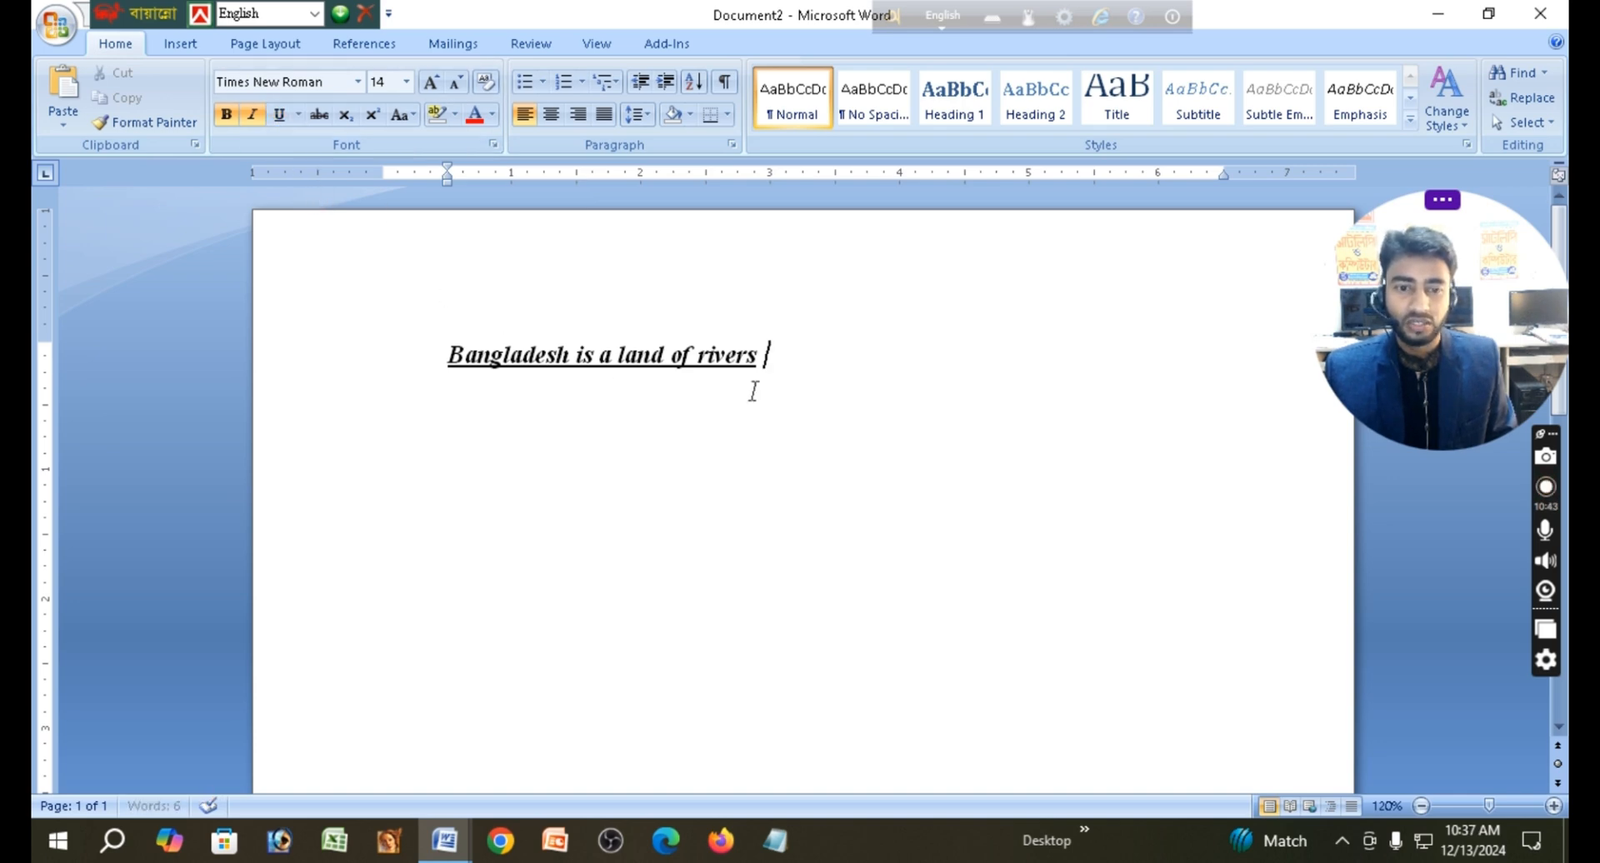
drag(825, 375, 523, 365)
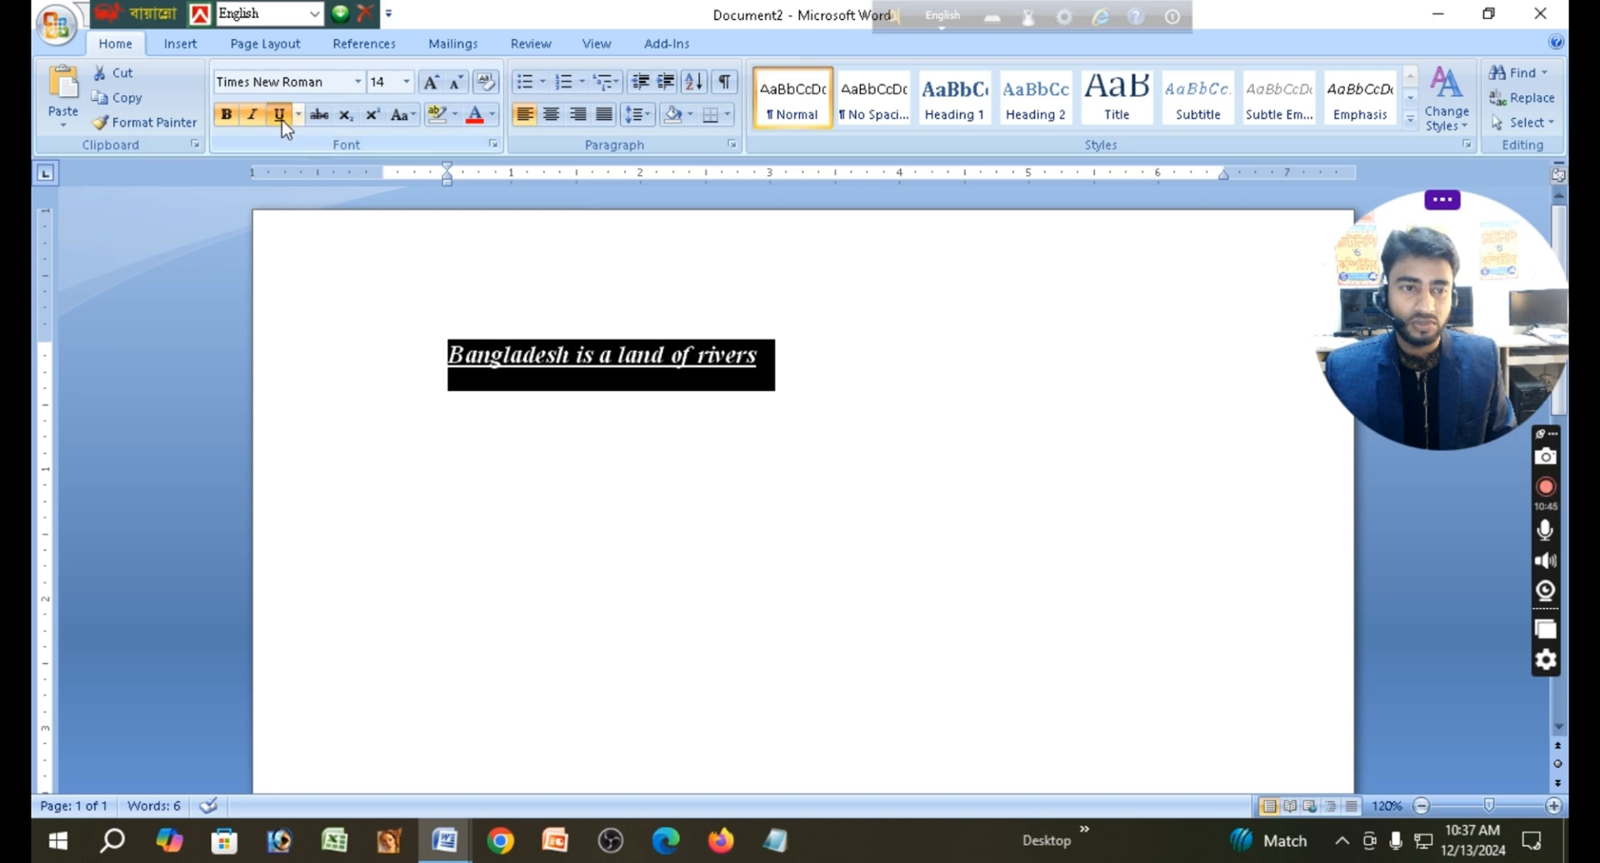
click(282, 118)
click(796, 387)
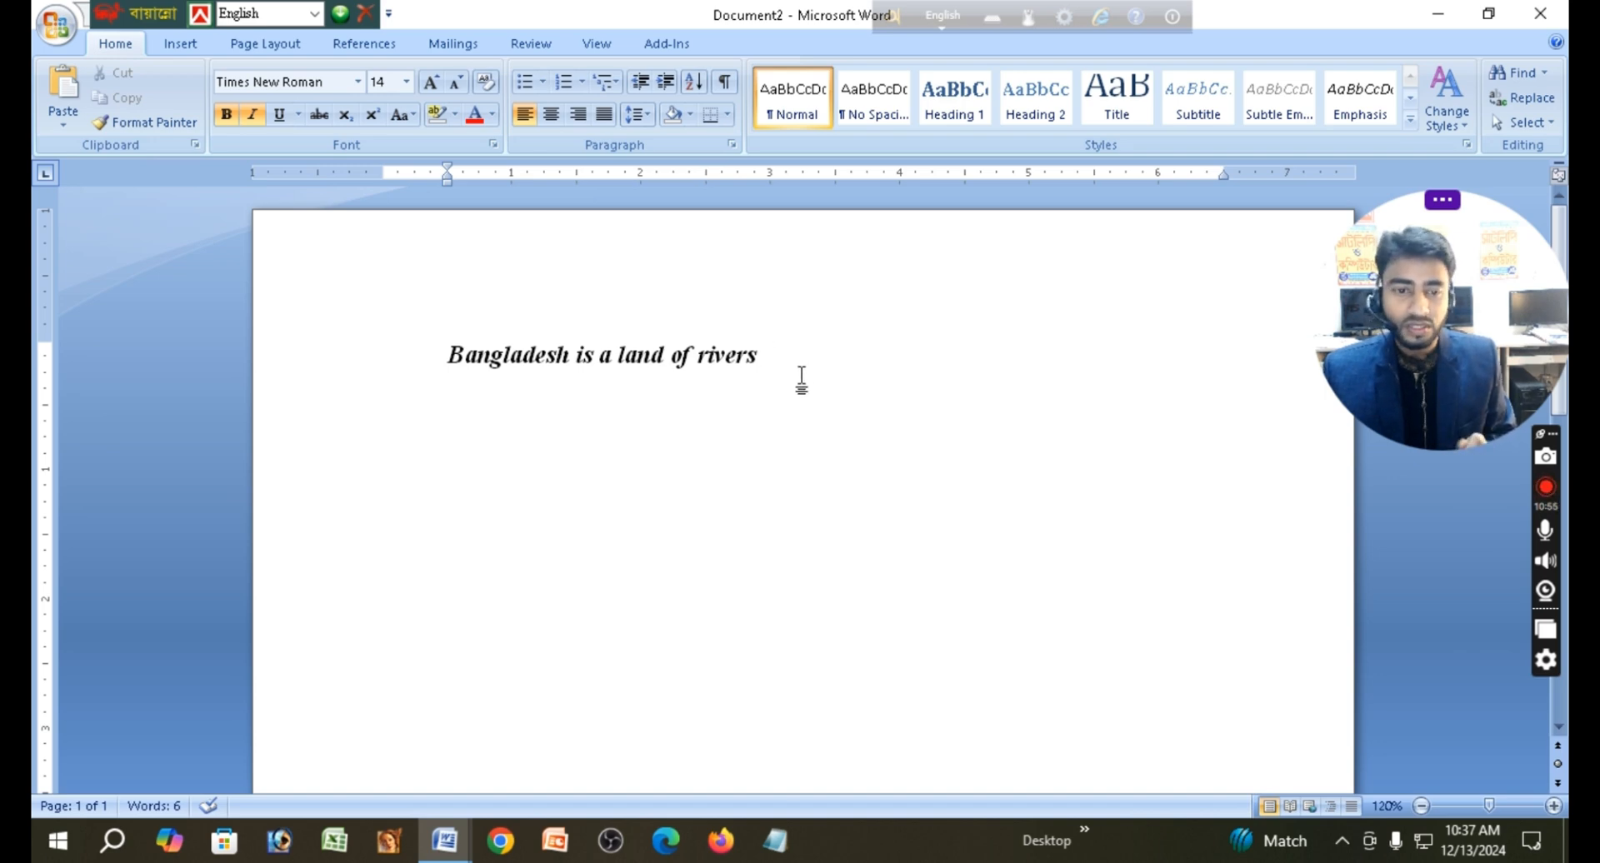
- Select the whole sentence and remove its italic and bold formatting
drag(768, 358, 514, 357)
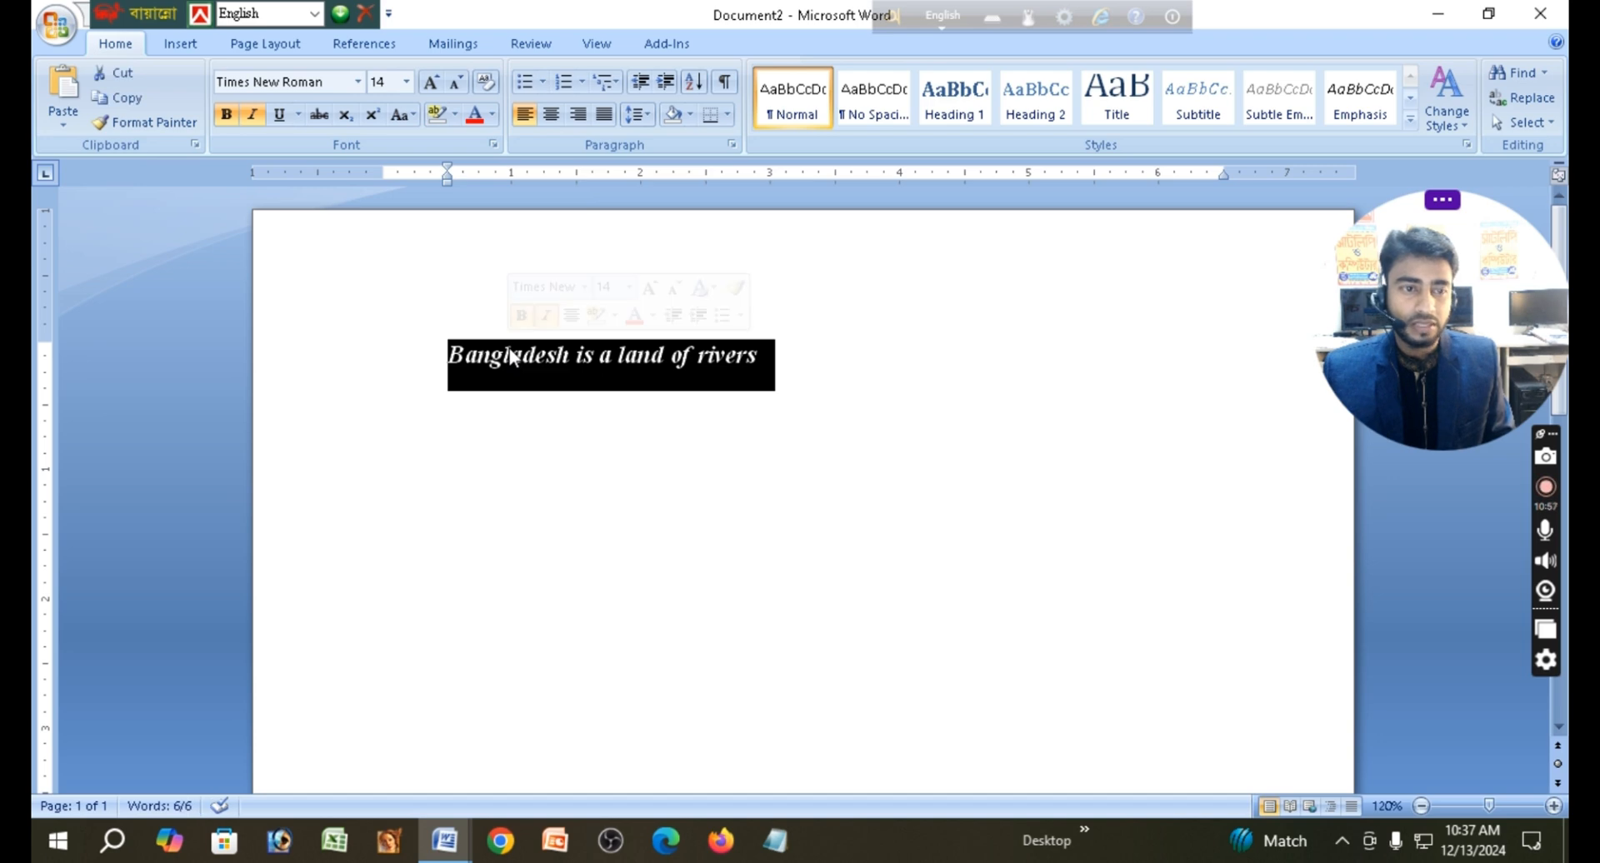
click(259, 120)
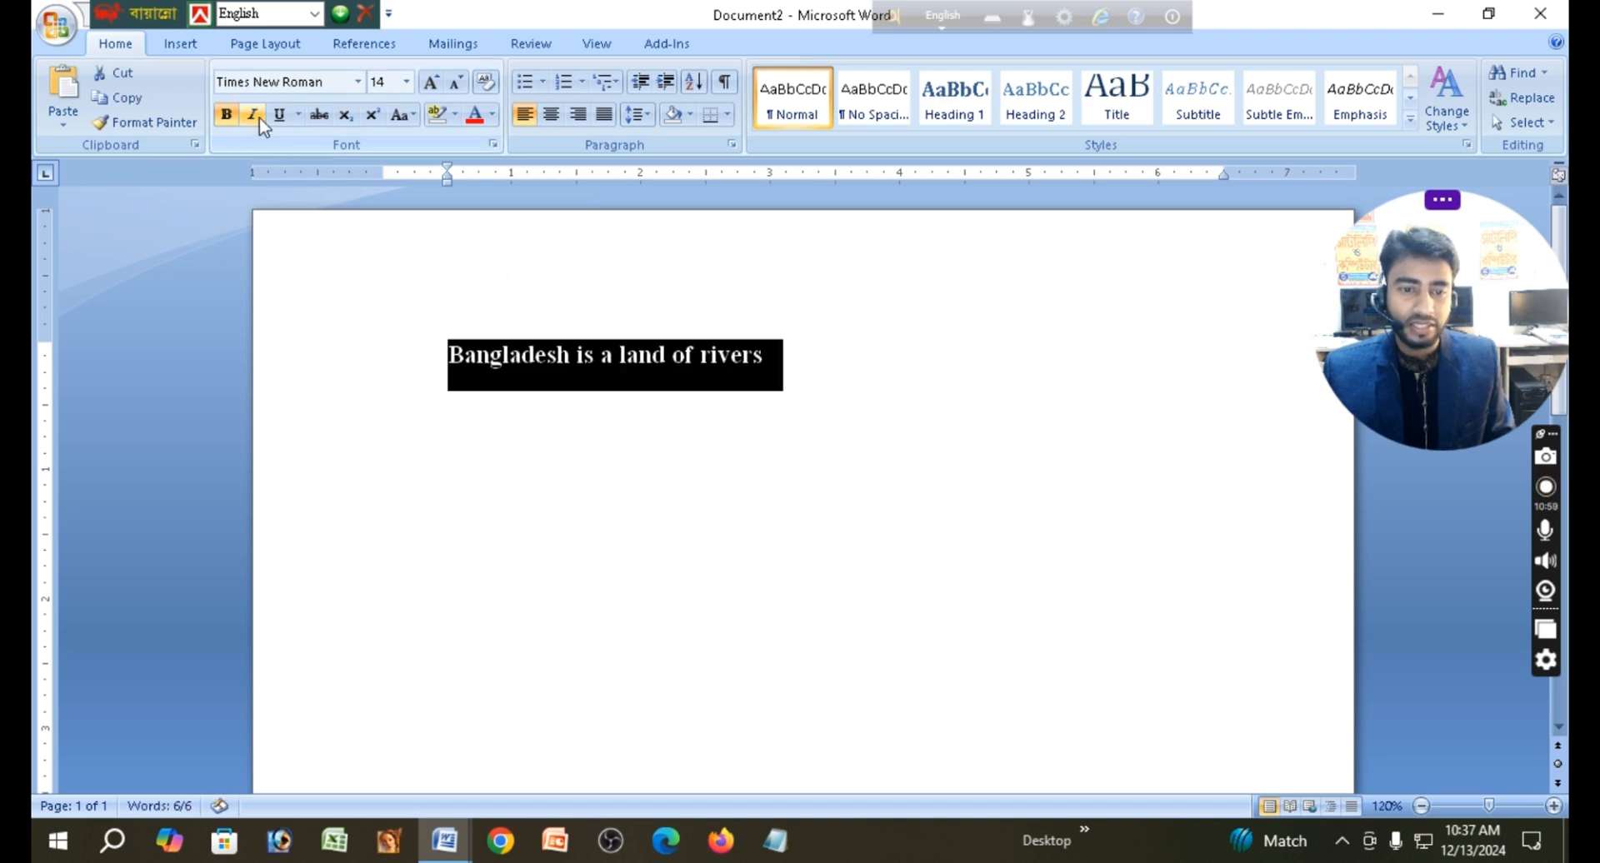
click(230, 121)
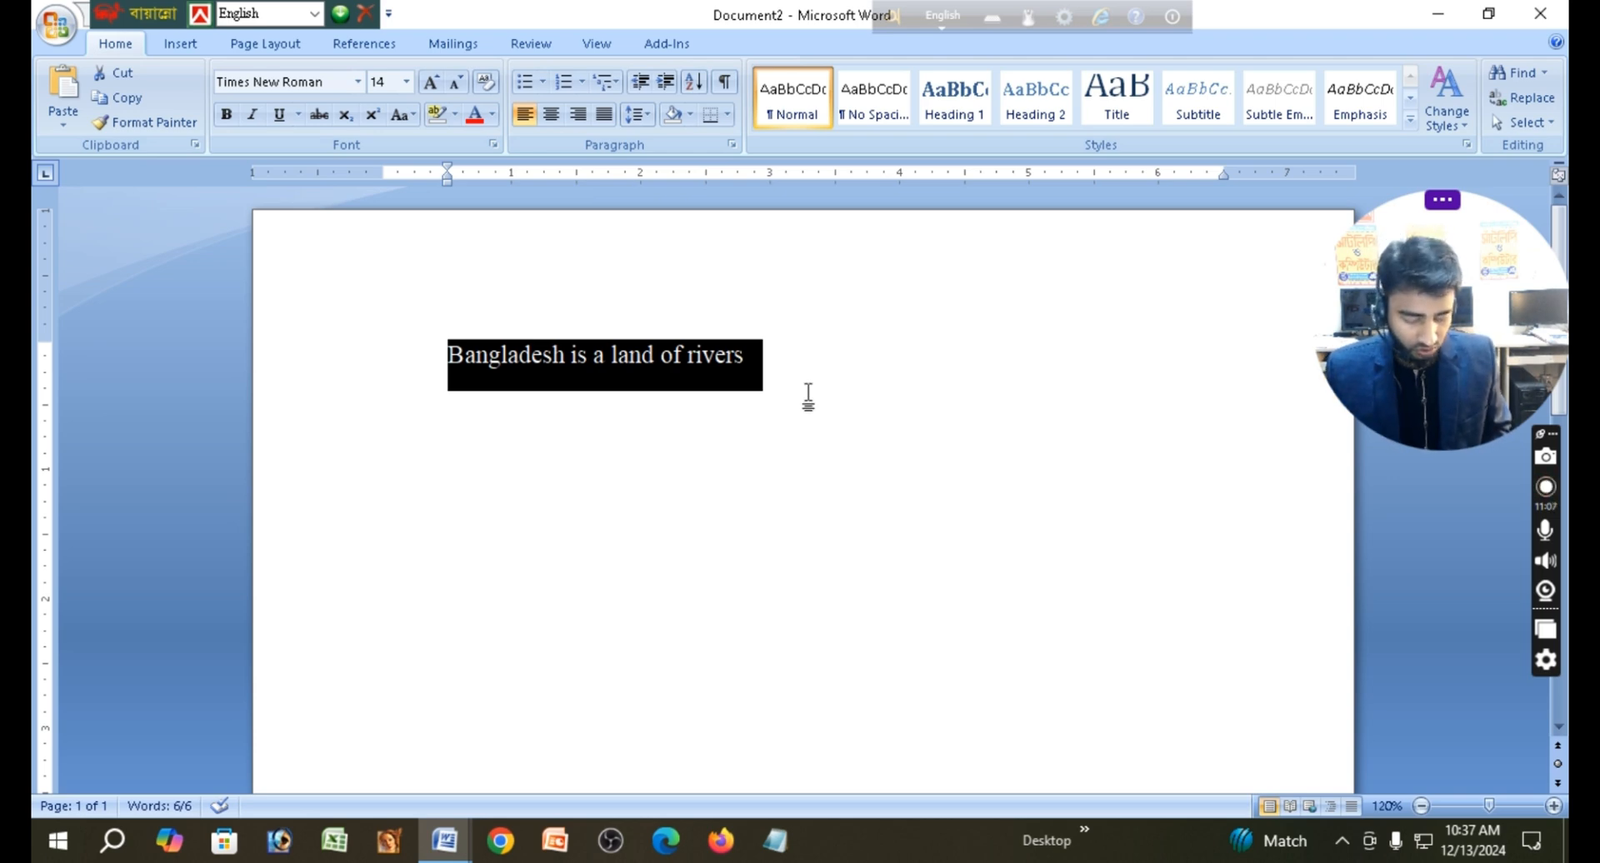
- Apply bold, italic and underline to the selected sentence
key(ctrl+b)
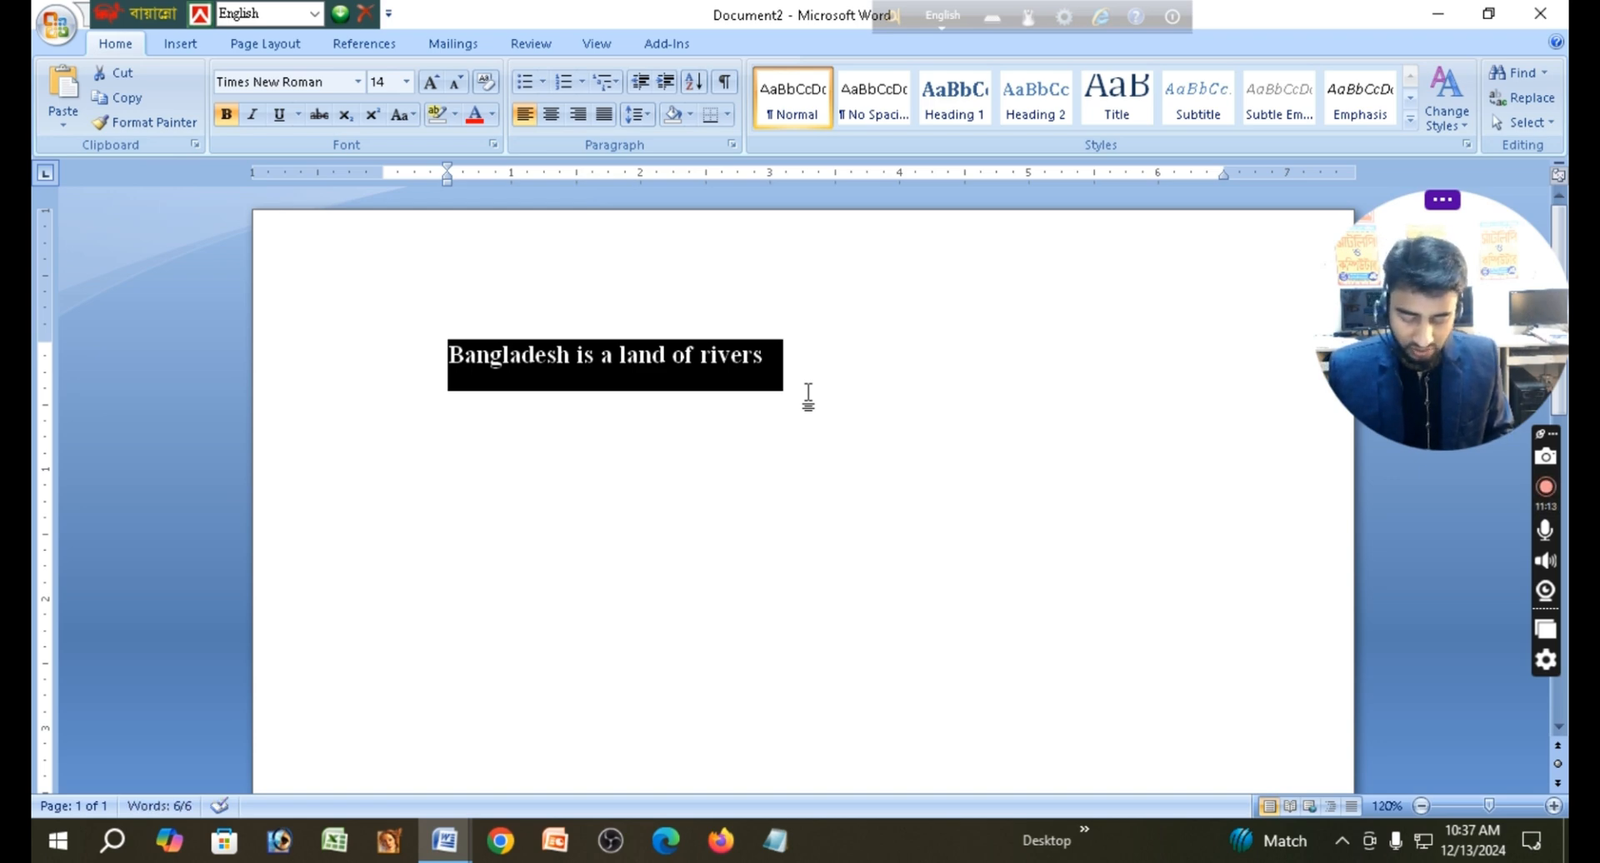
key(ctrl+i)
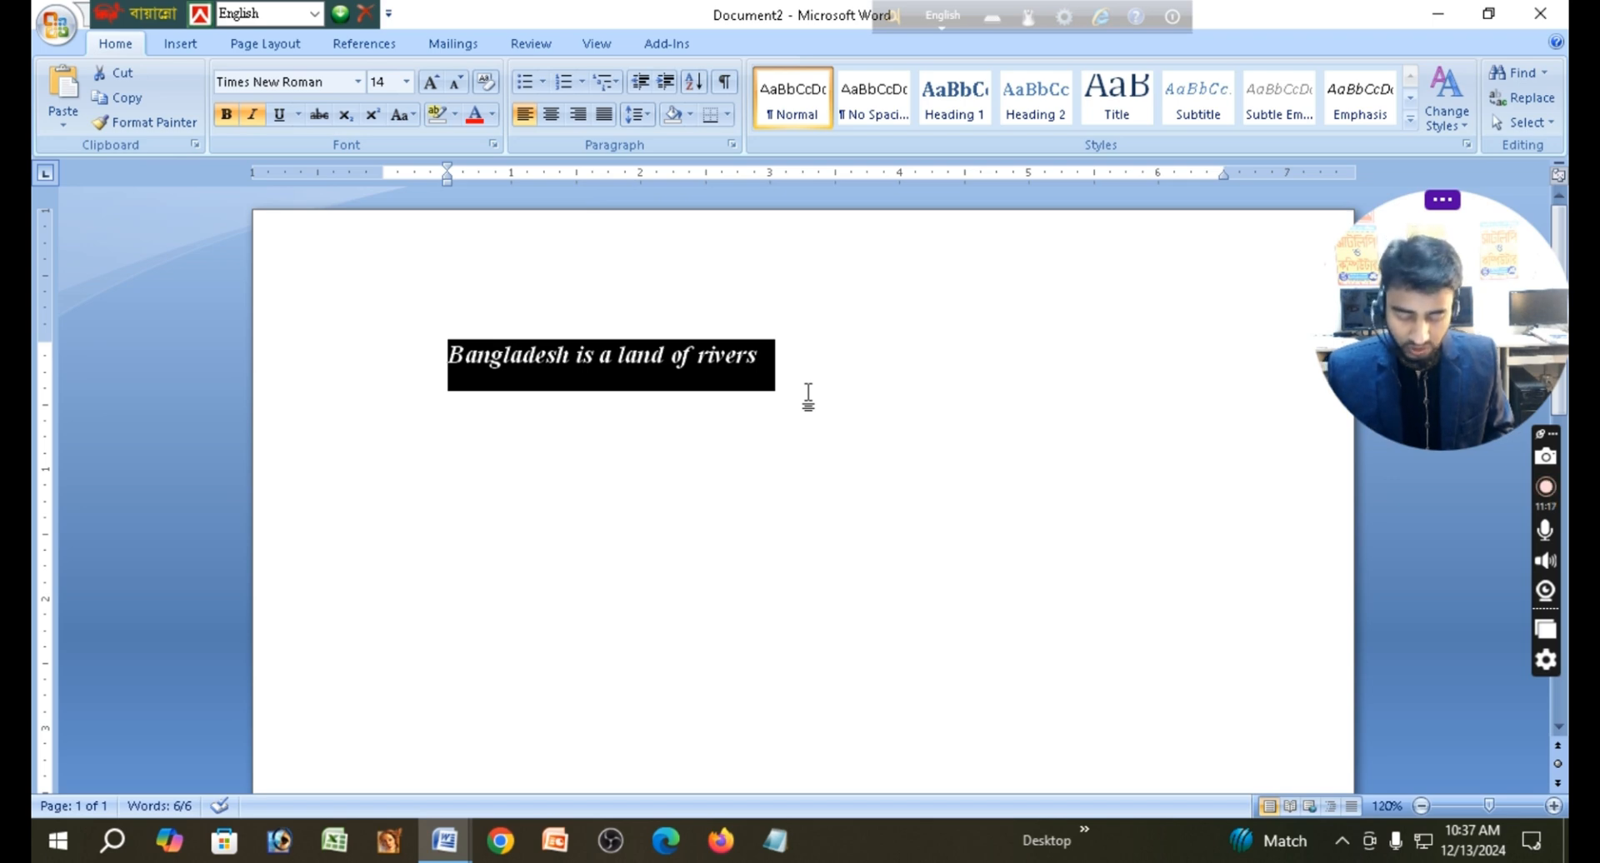
key(ctrl+u)
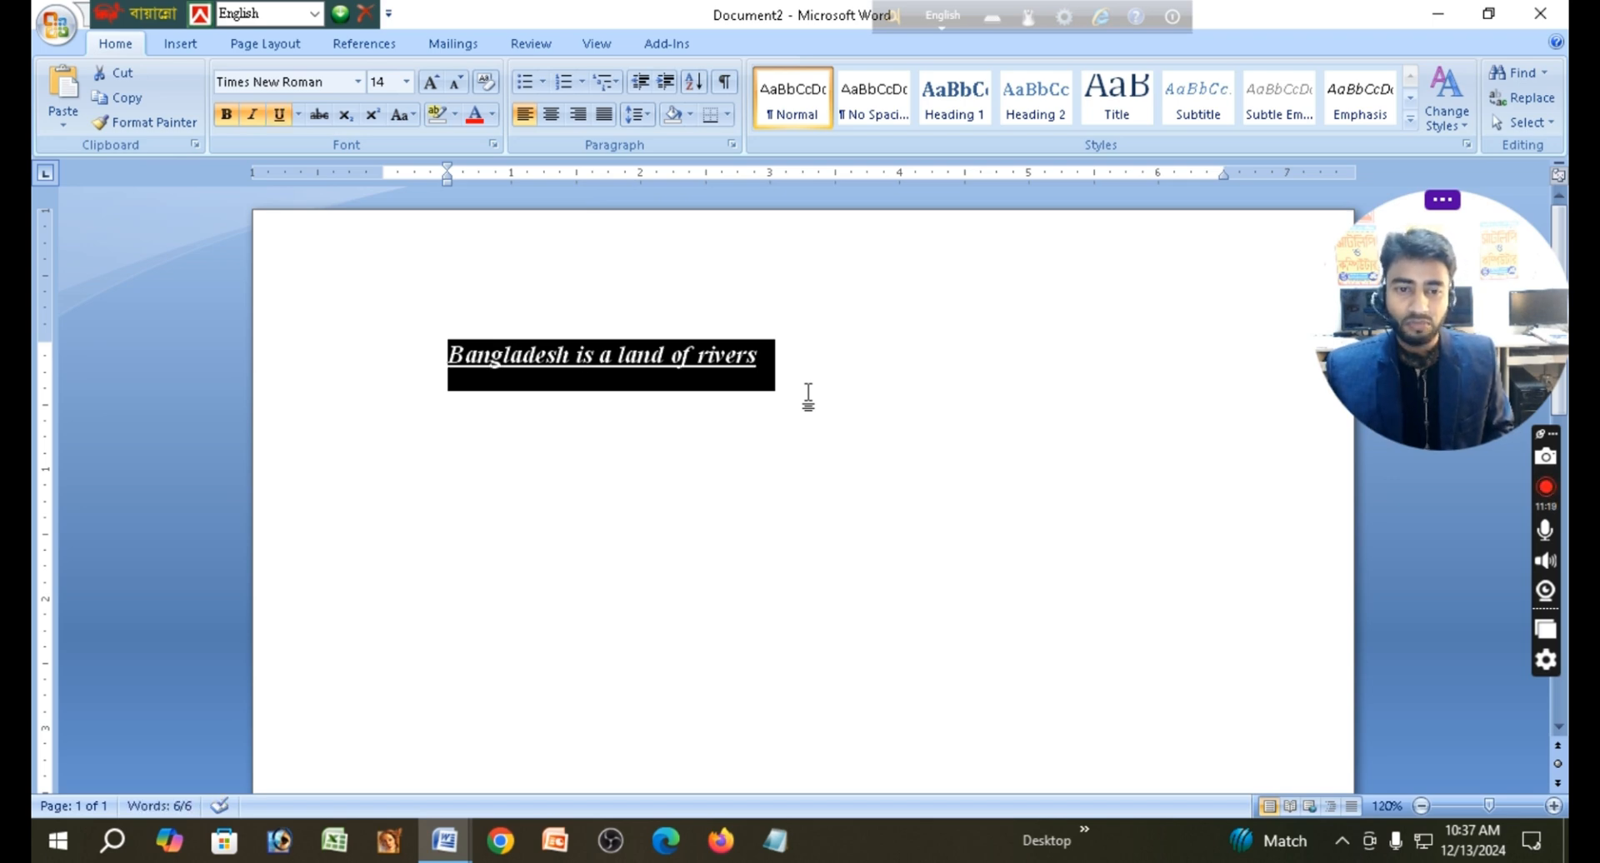
- Clear the sentence's character formatting and set it in Times New Roman, size 14
key(ctrl+space)
scroll(808, 397, up, 3)
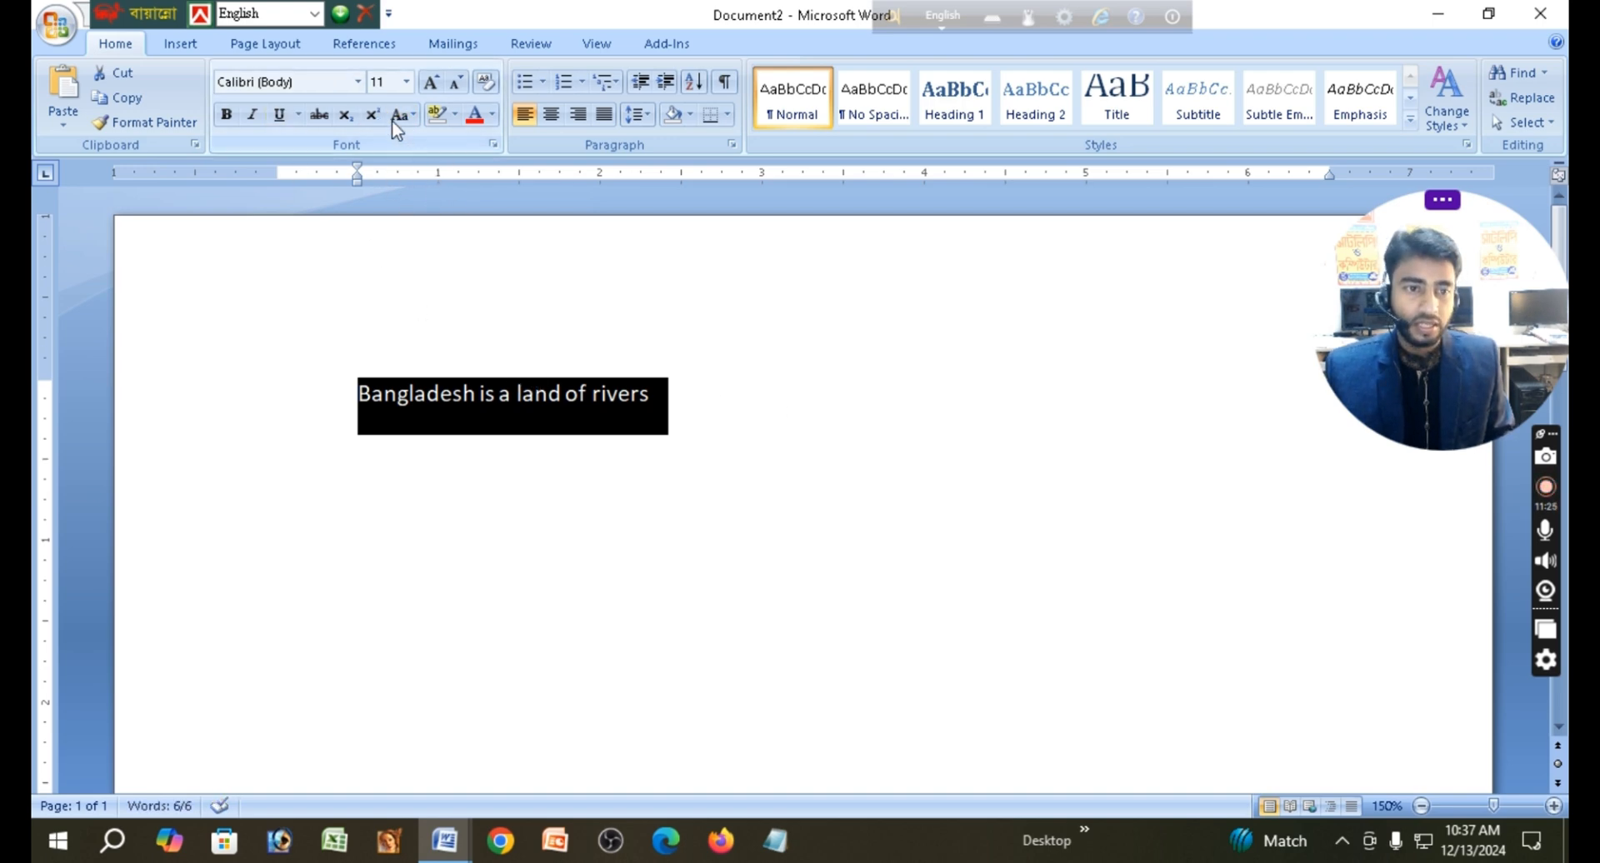
click(359, 82)
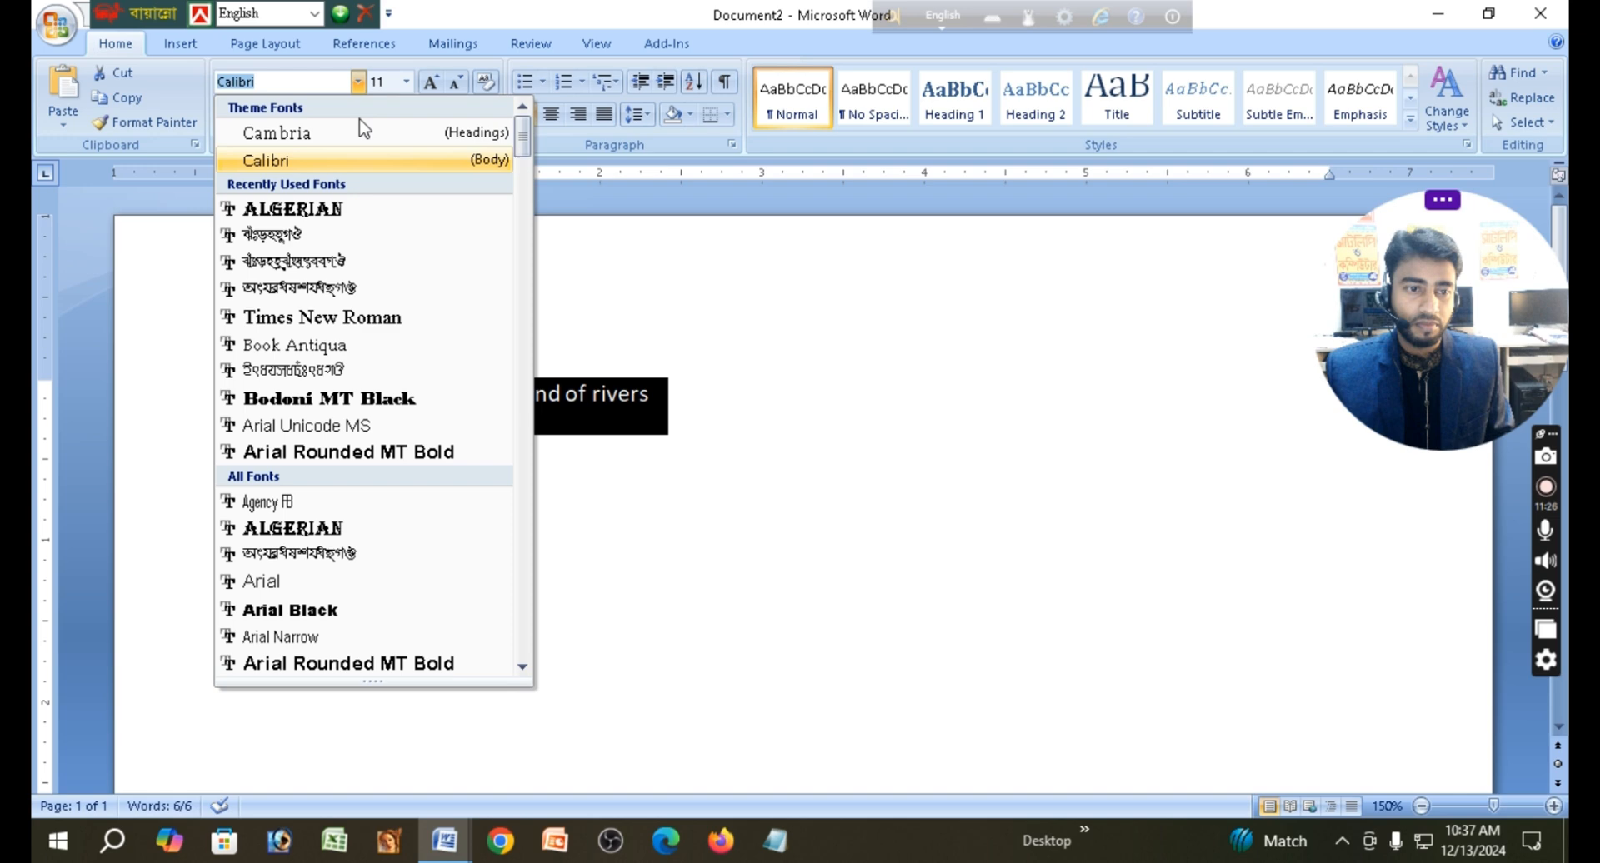
click(371, 321)
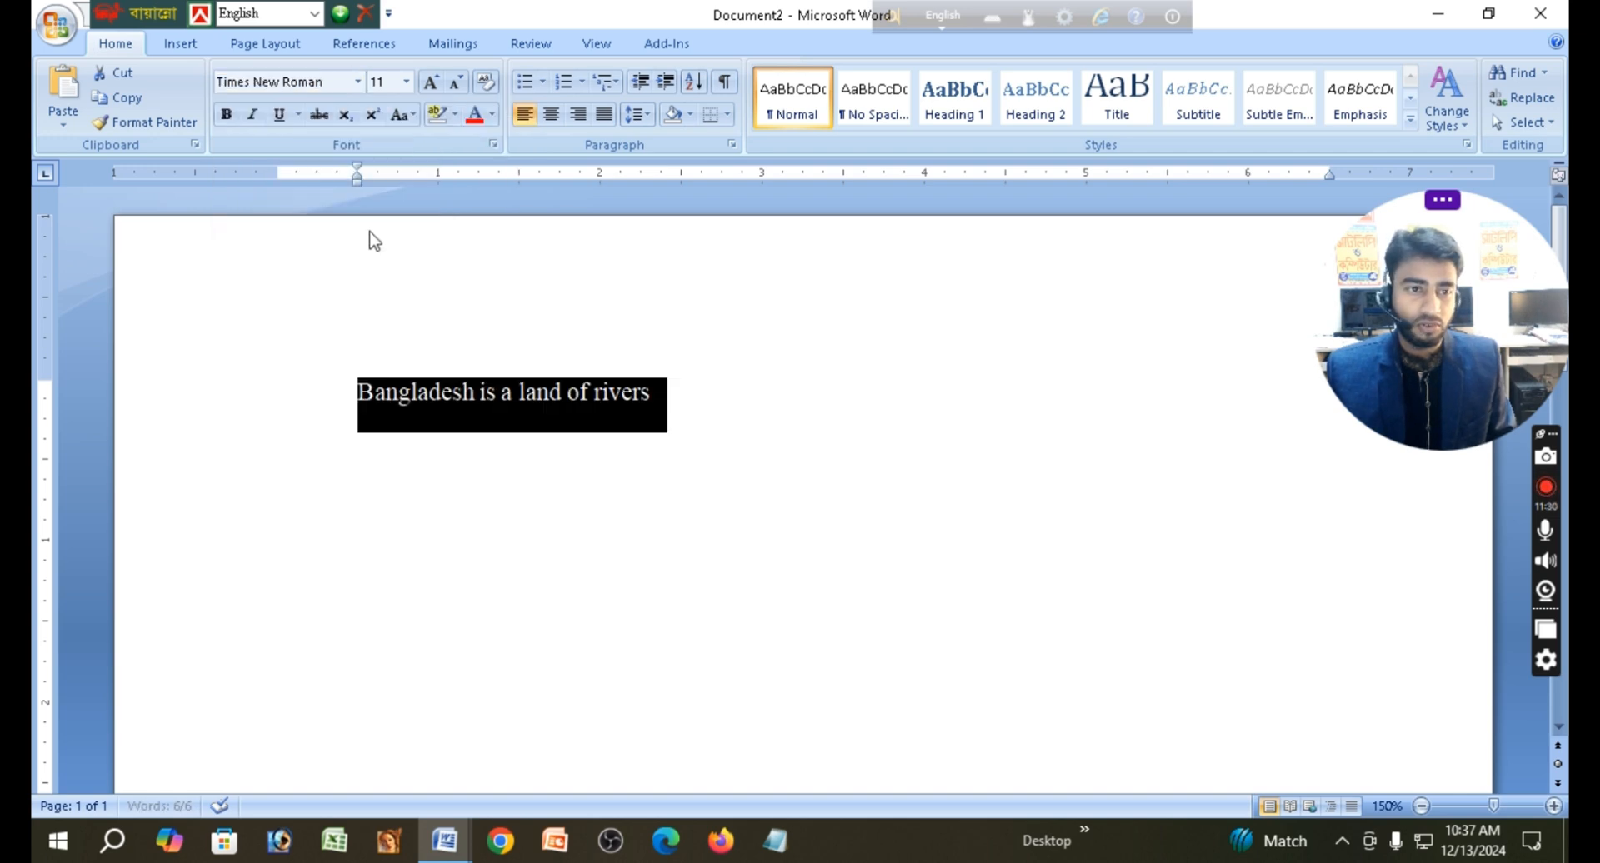
click(408, 92)
click(385, 200)
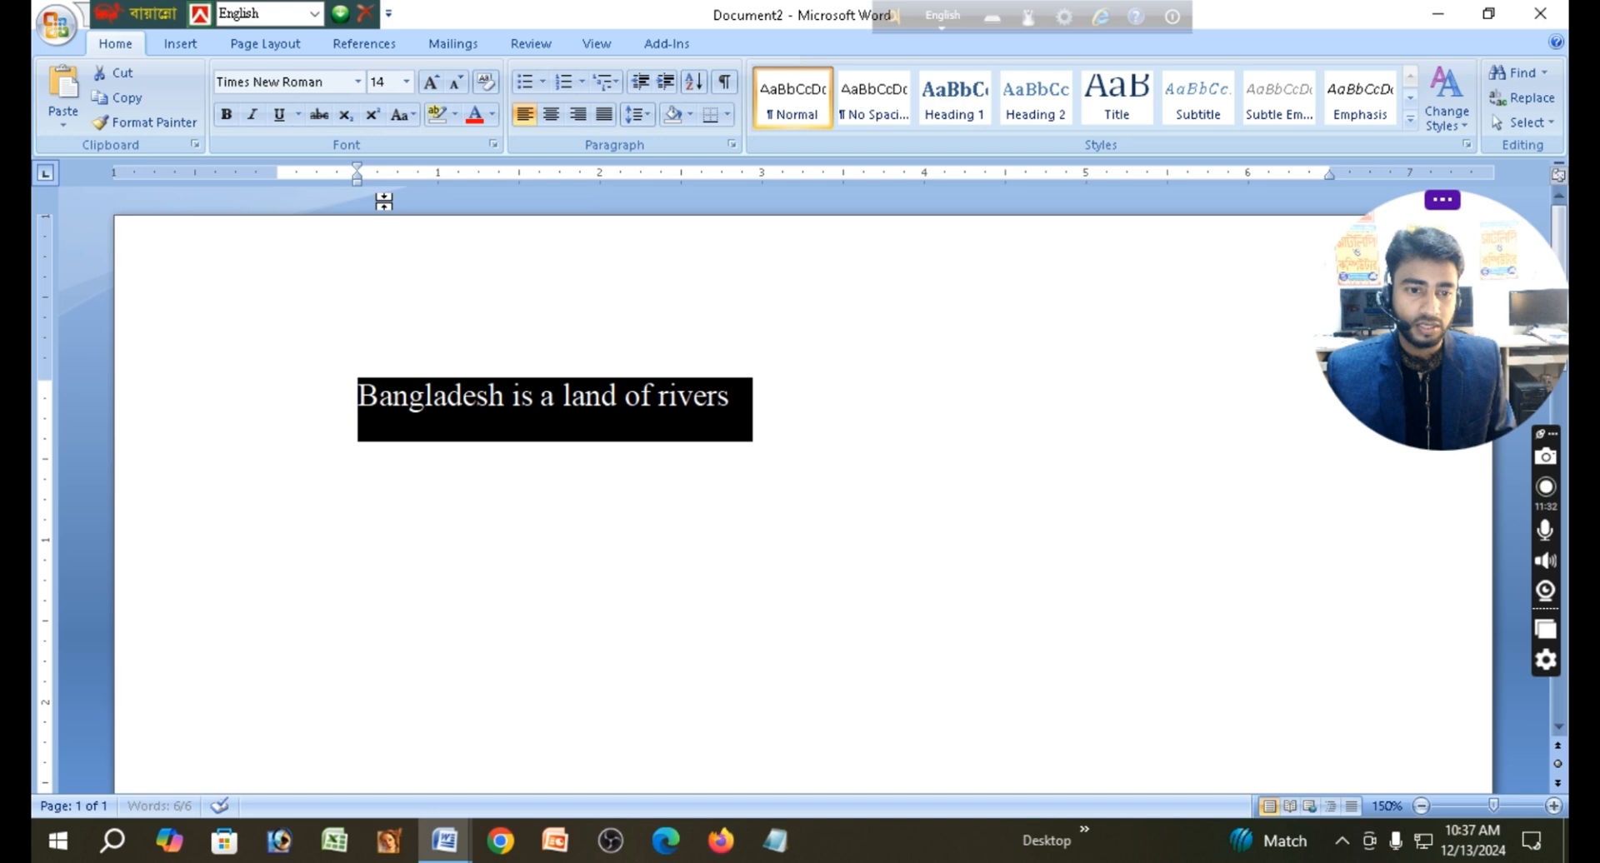
click(743, 398)
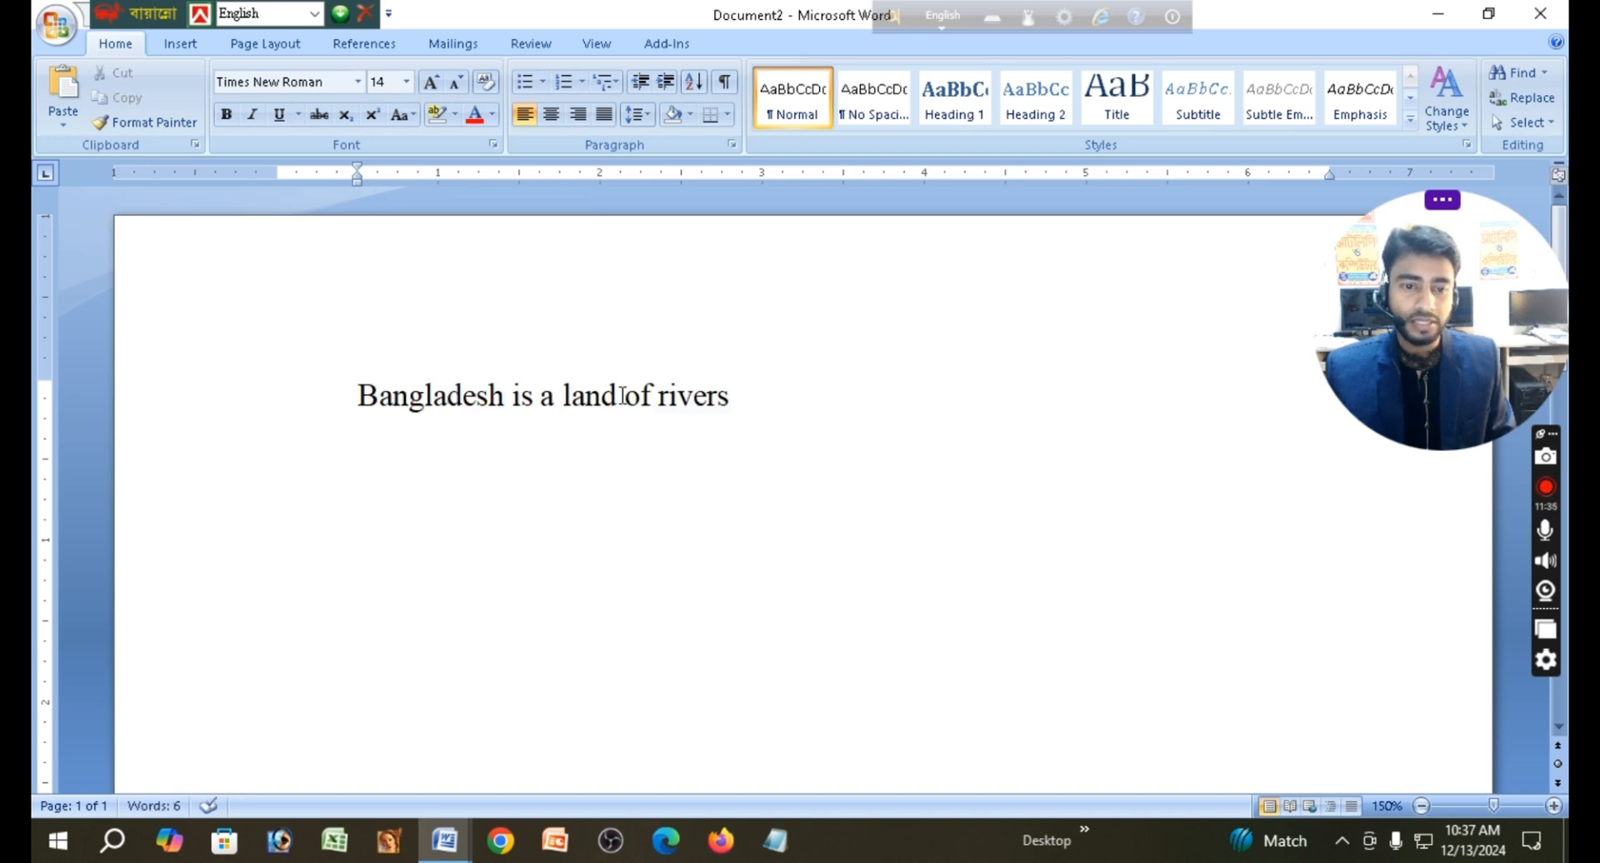
- Make only the word "land" in the sentence bold
drag(621, 396, 560, 375)
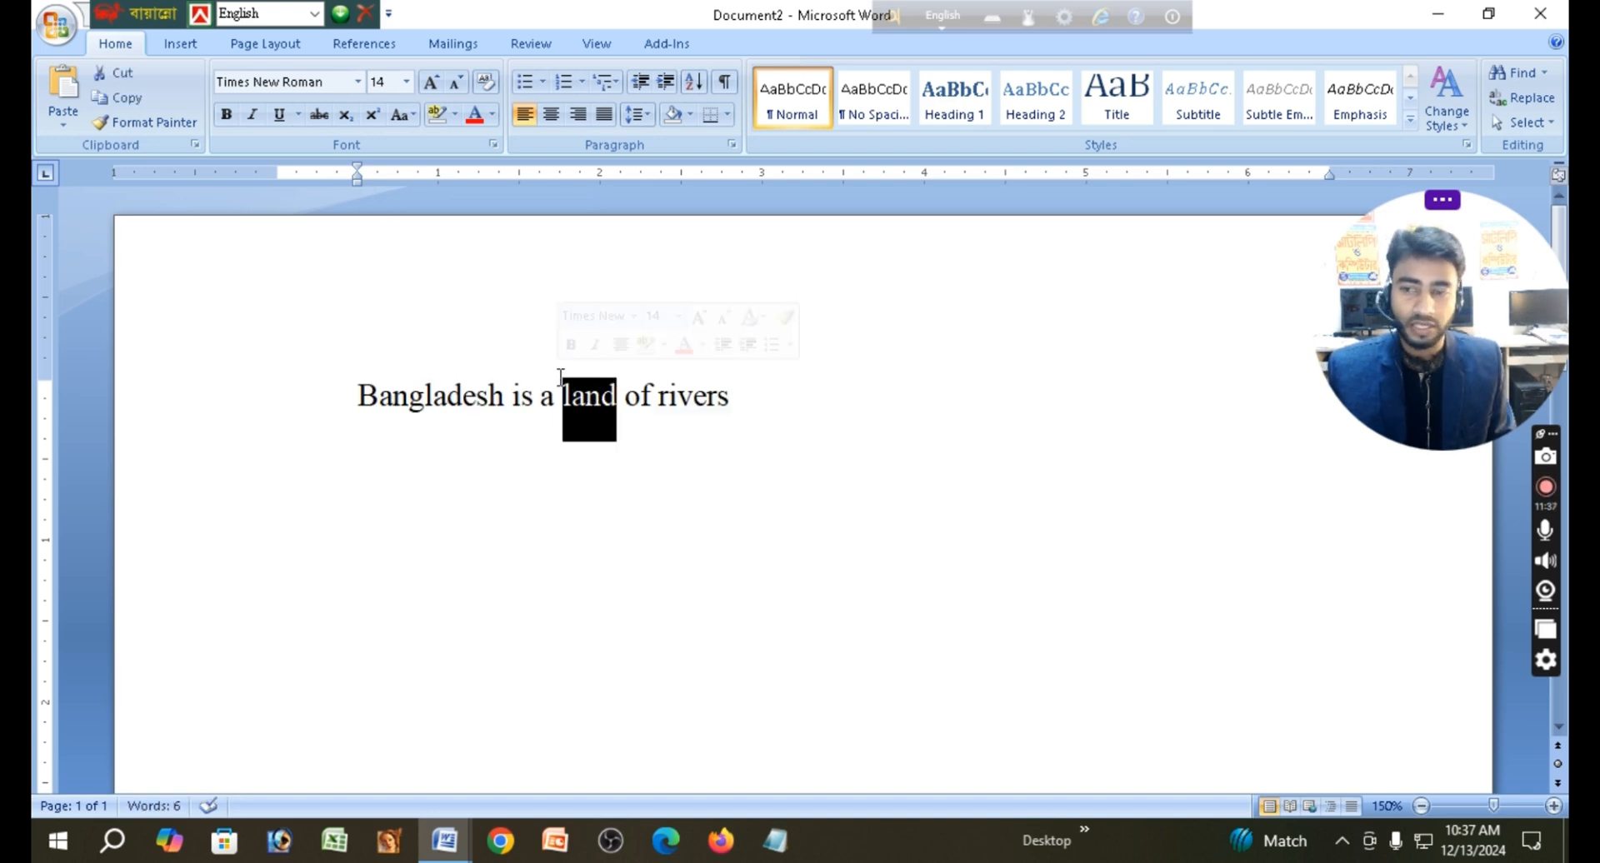
click(232, 116)
click(648, 398)
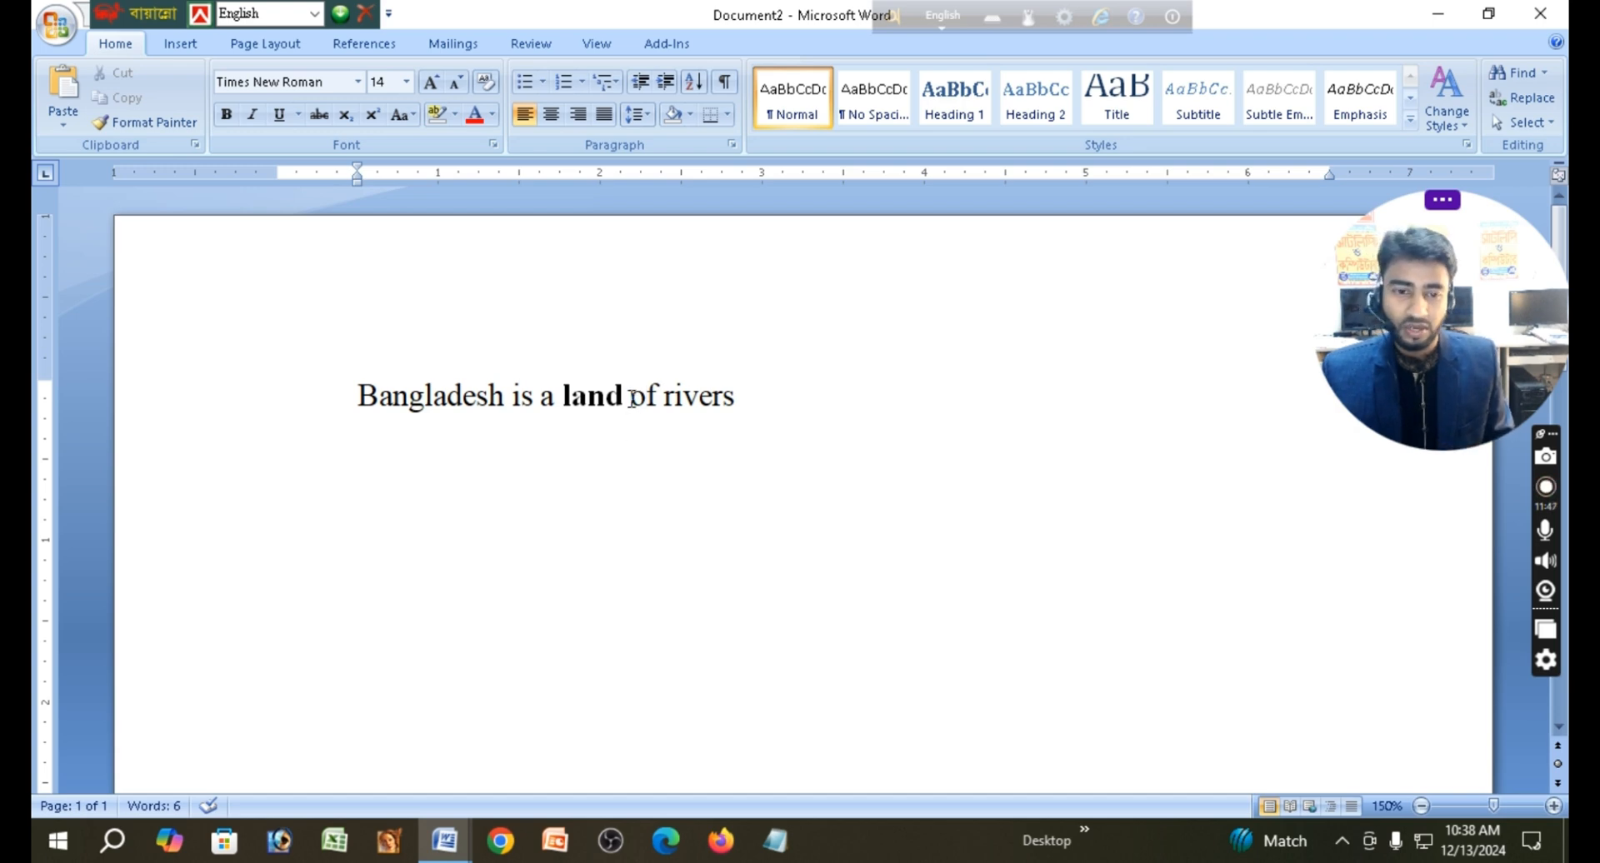
- Remove the bold formatting from the word "land" and place the cursor at the end of the sentence
drag(630, 396, 562, 382)
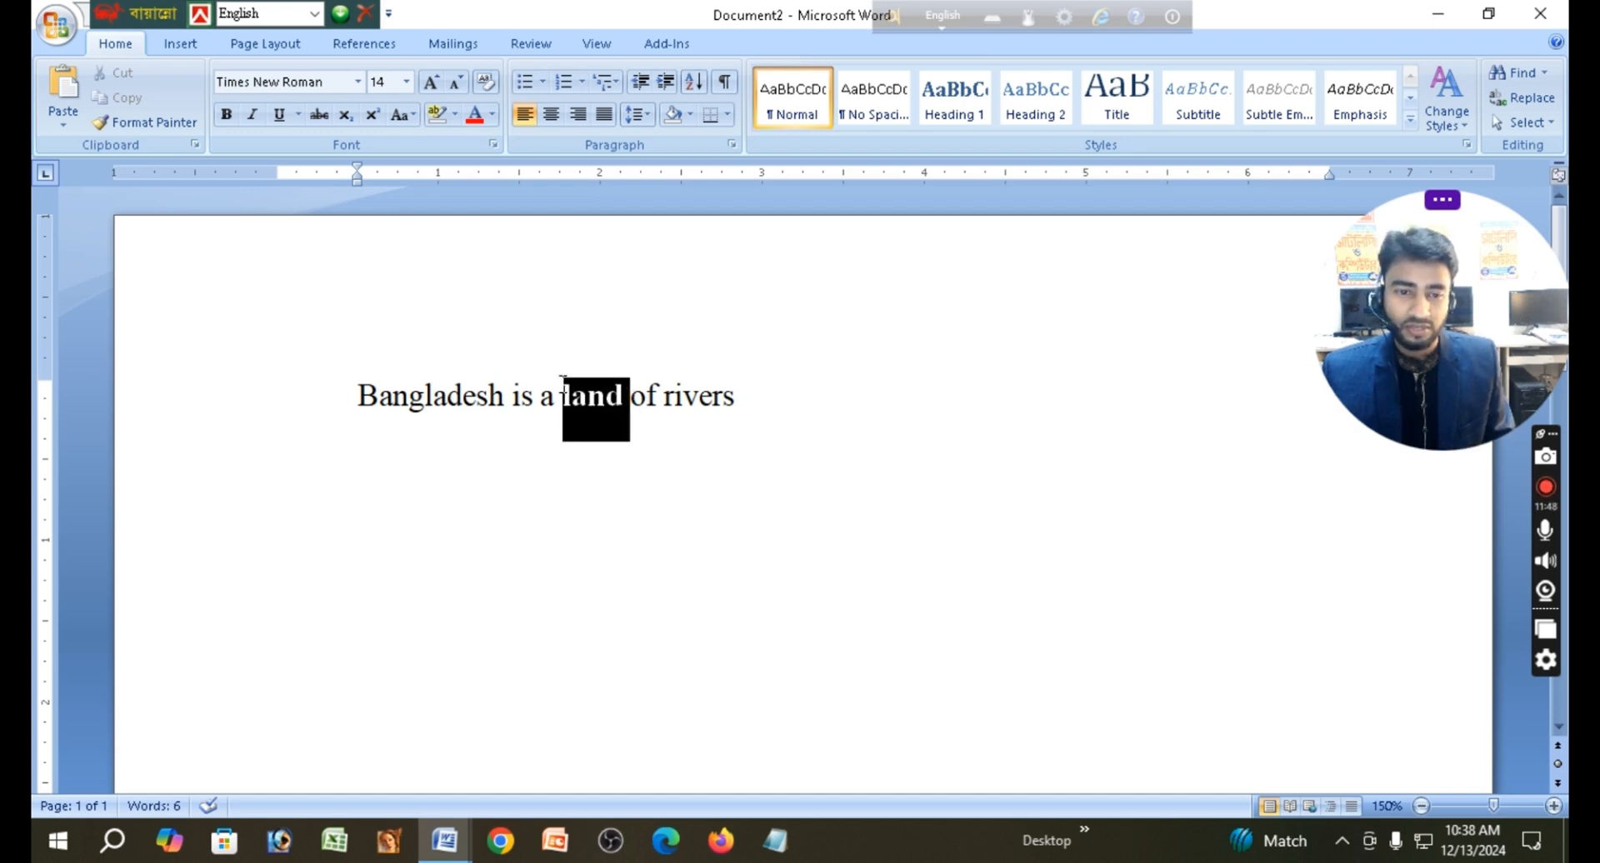
click(226, 116)
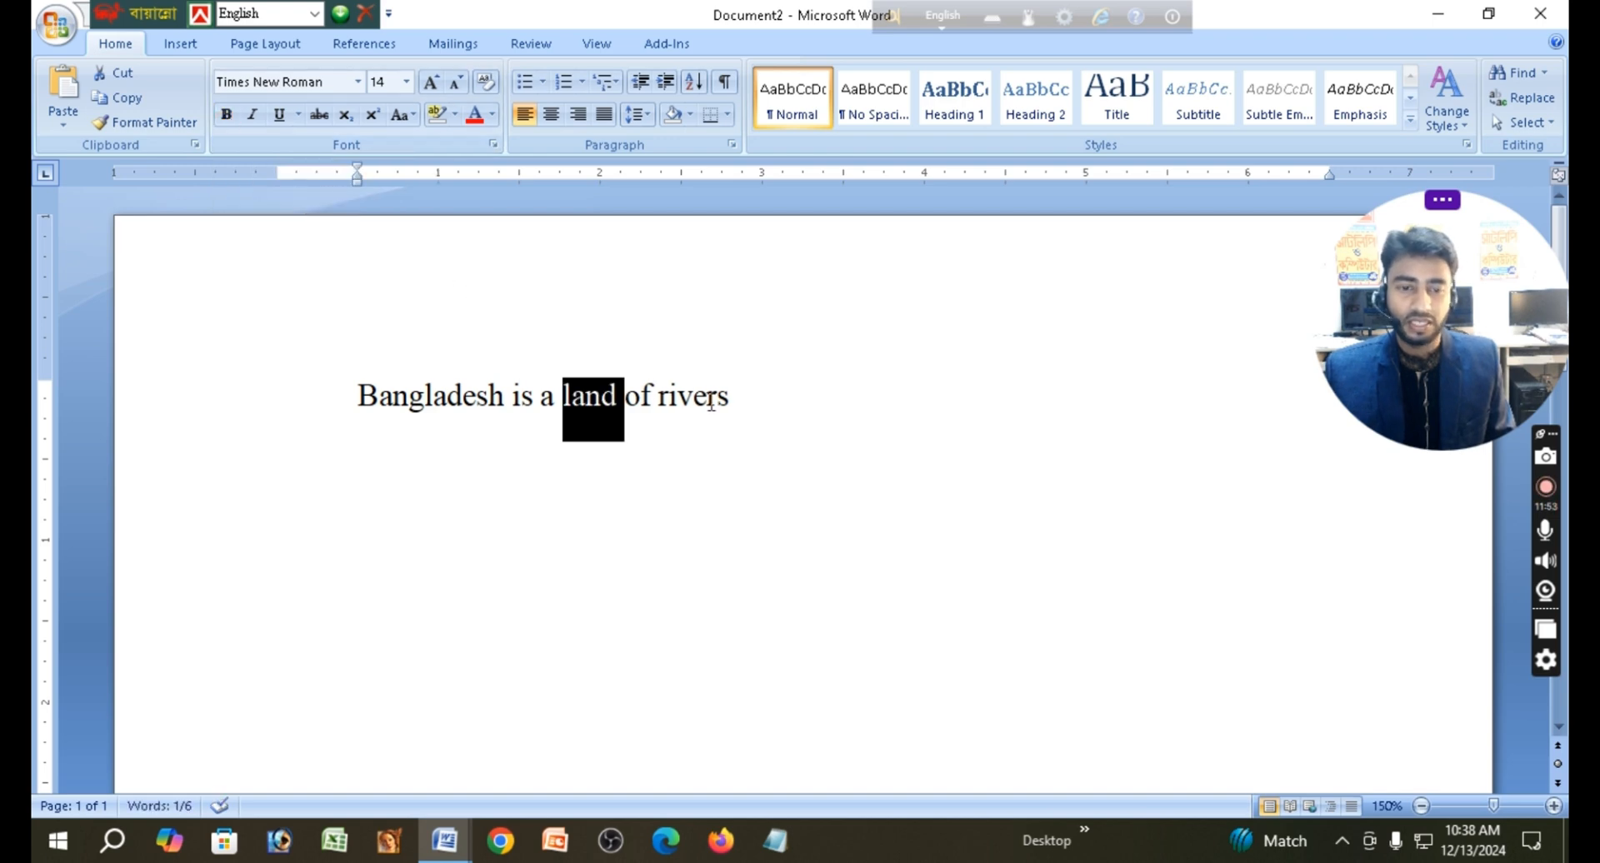
click(804, 400)
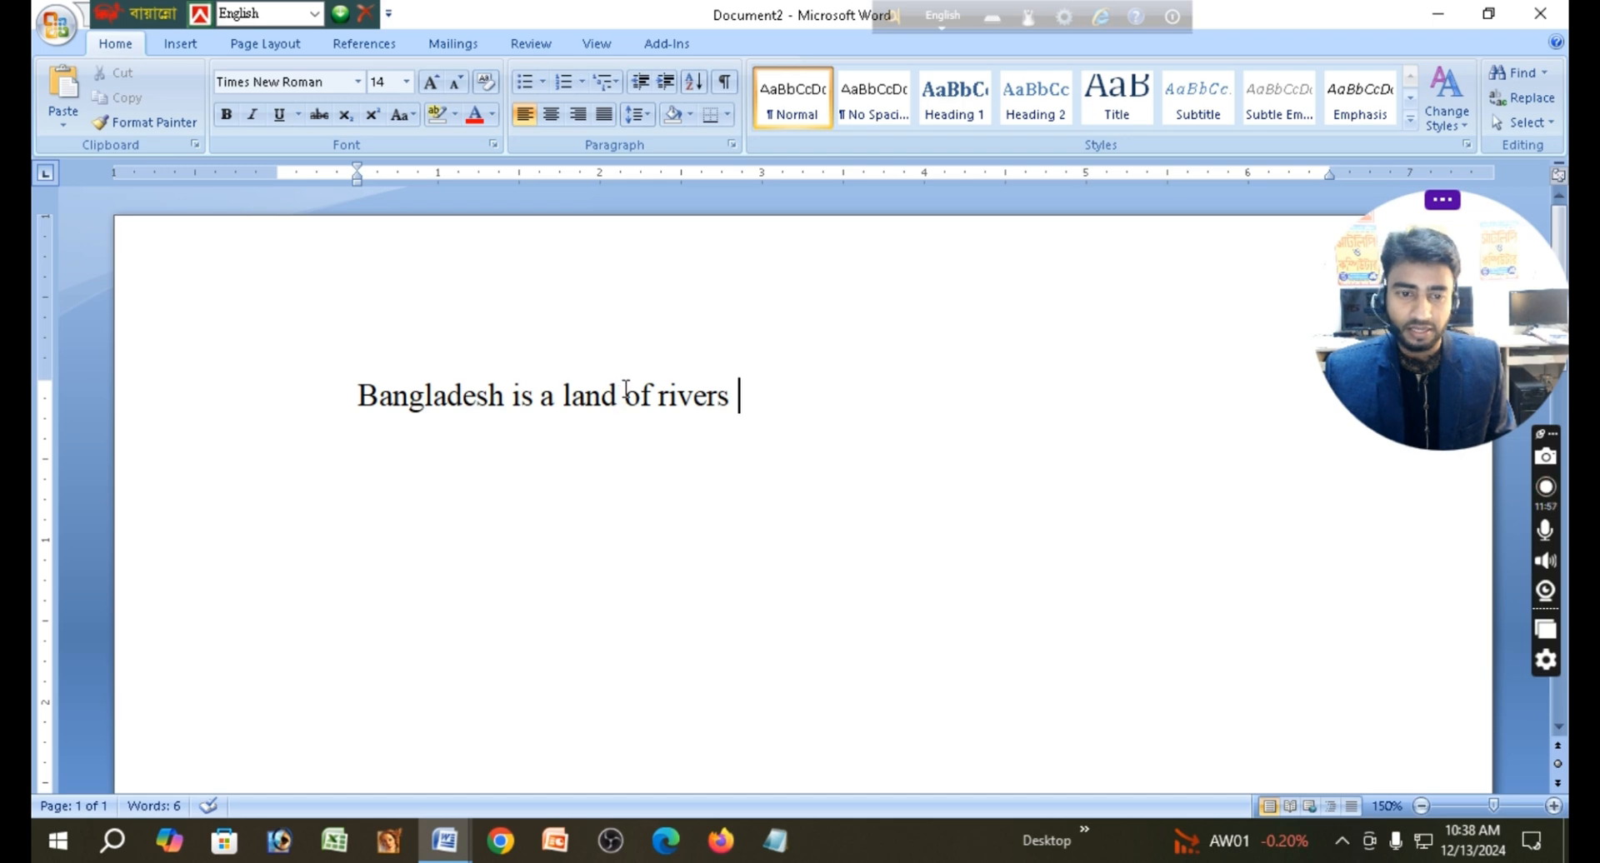
- Apply strikethrough to only the word "land" in the sentence
drag(624, 390, 563, 393)
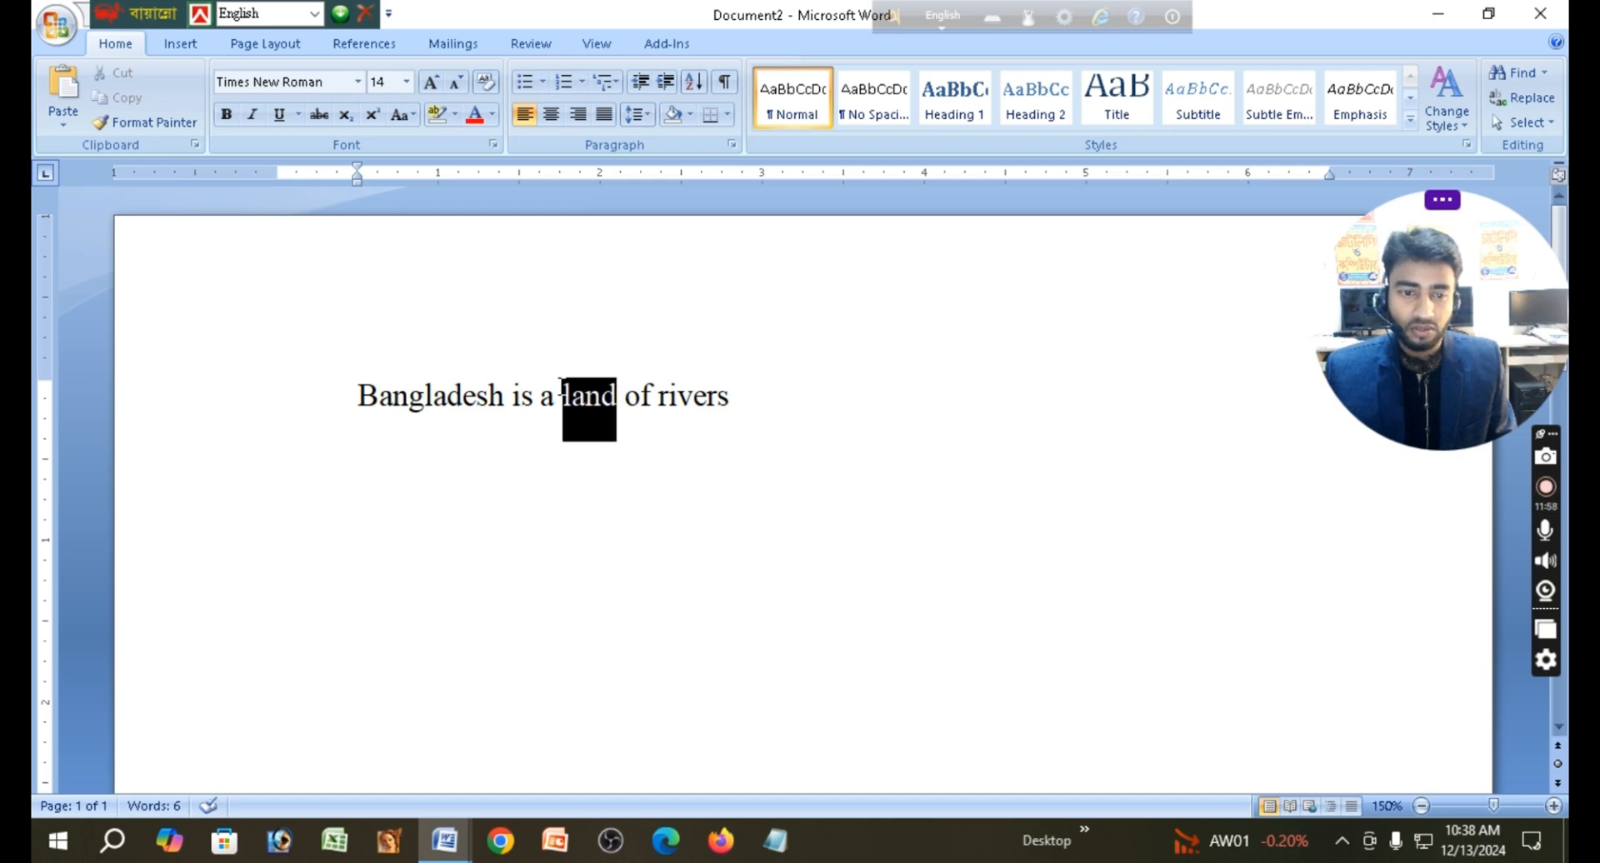
click(321, 121)
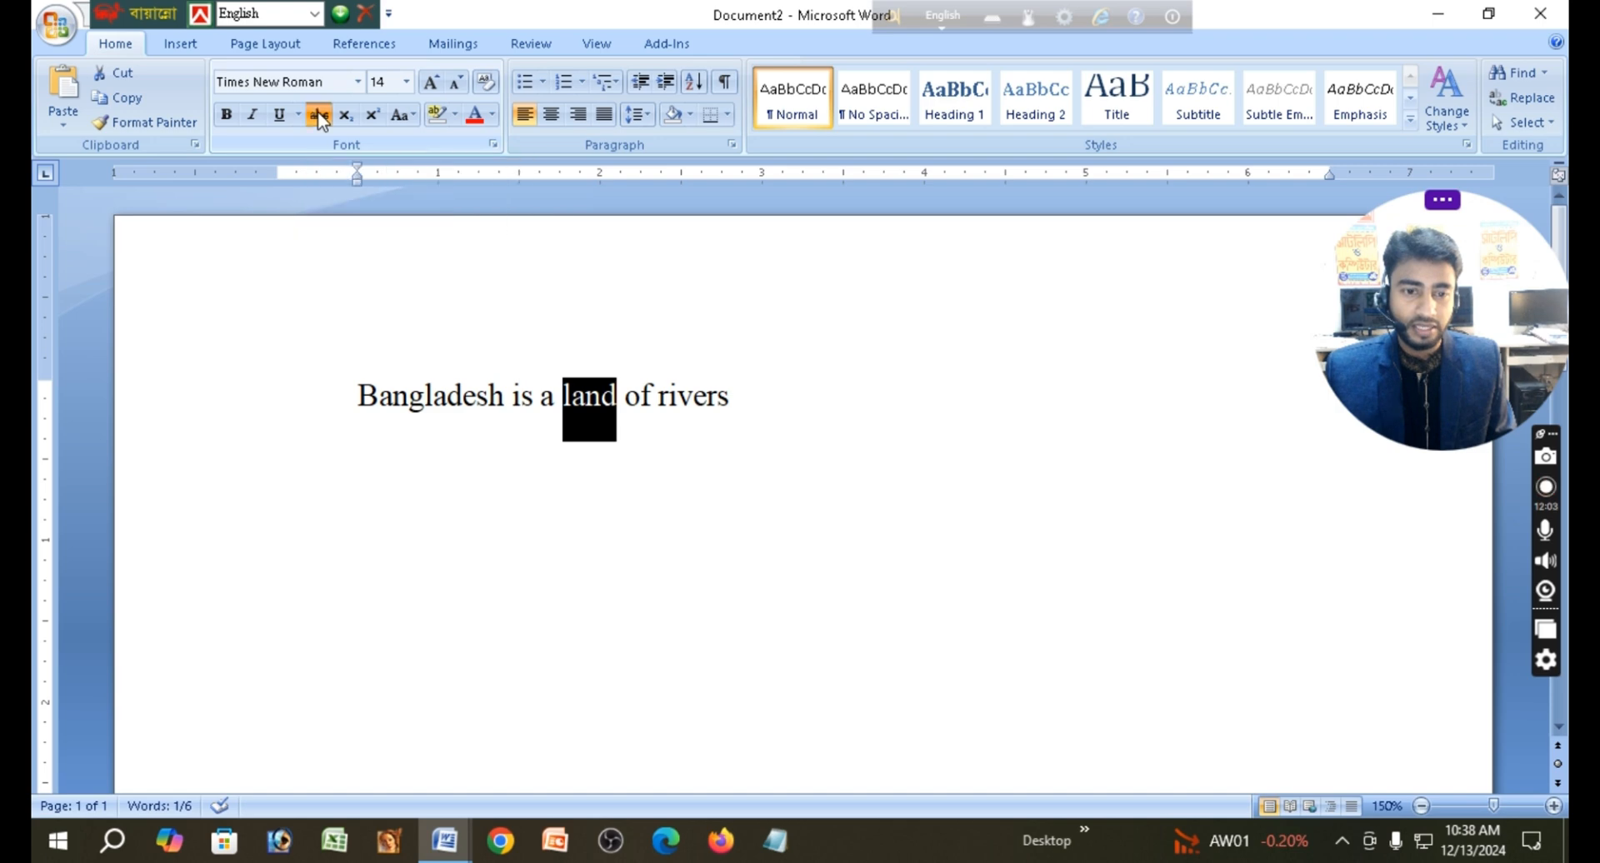
click(684, 337)
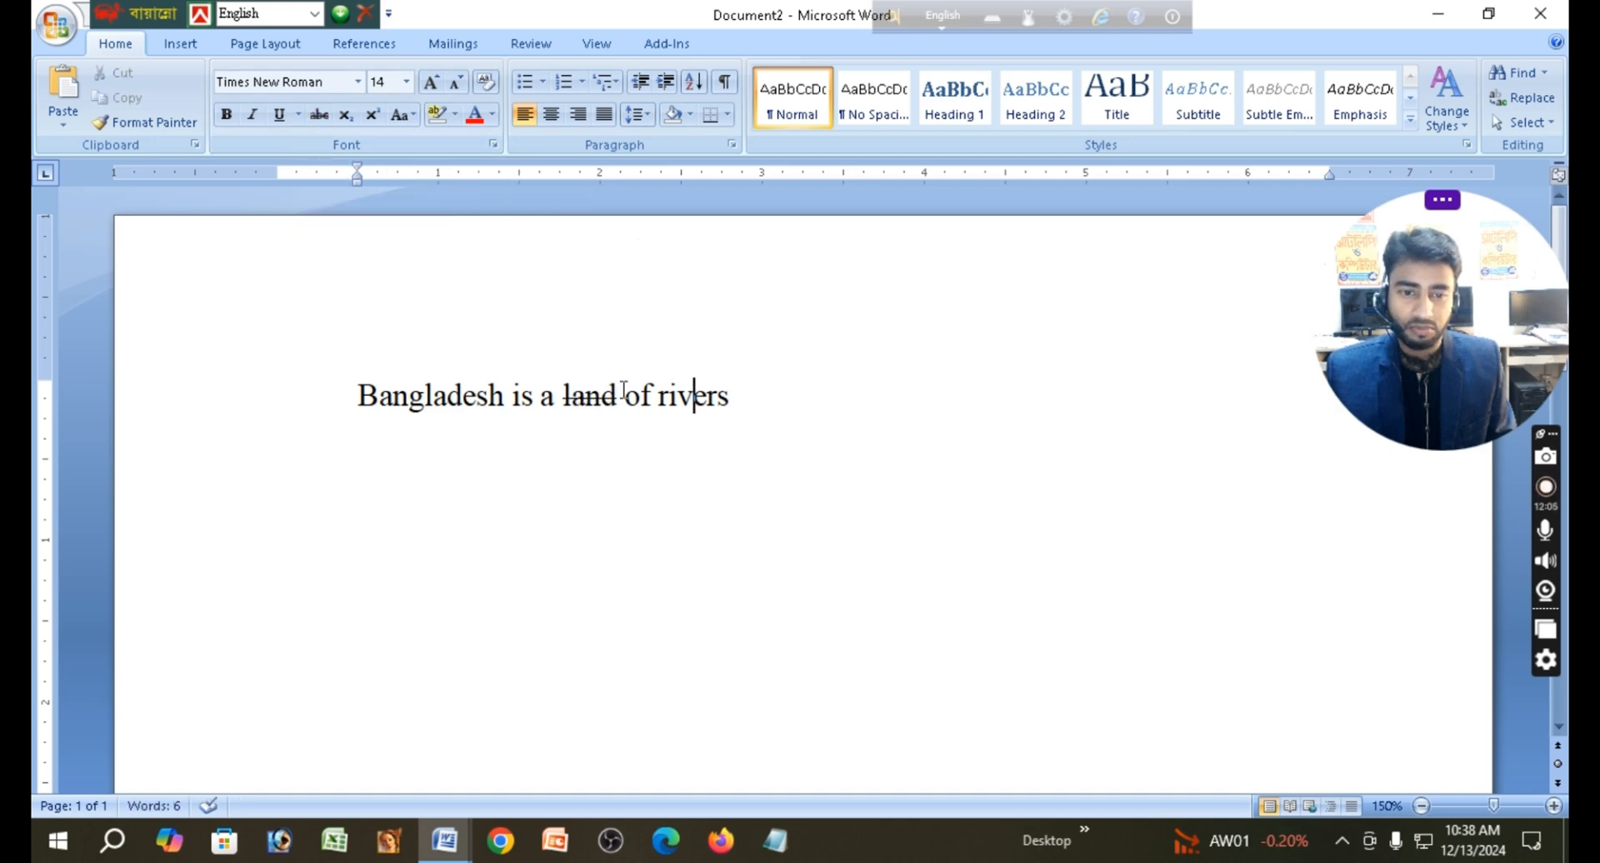
- Remove the strikethrough from the word "land" and deselect it
drag(622, 390, 560, 385)
click(561, 388)
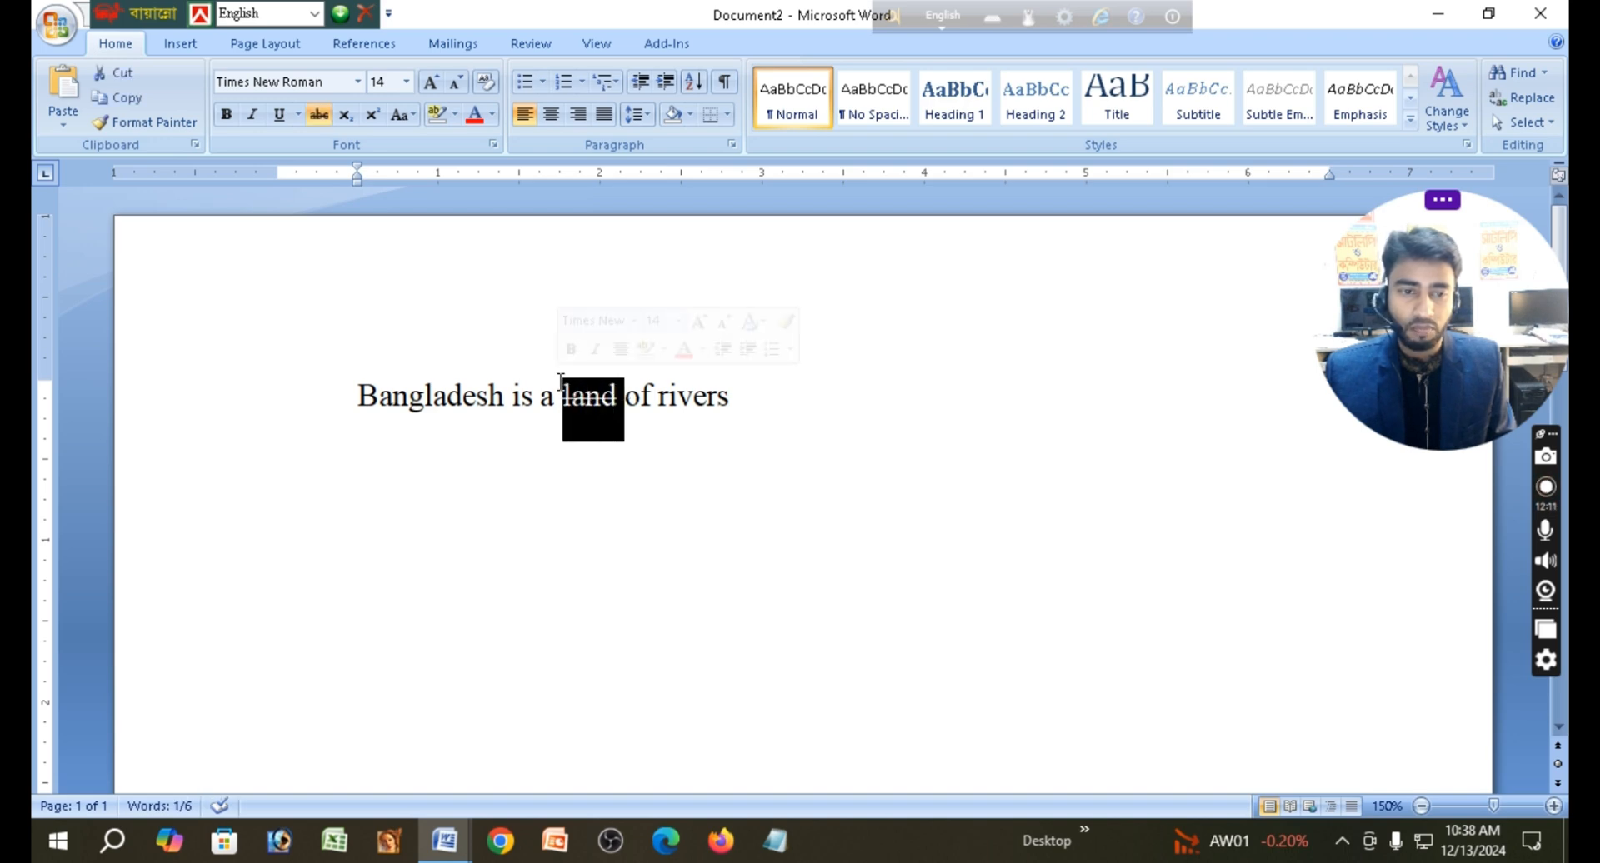
click(320, 121)
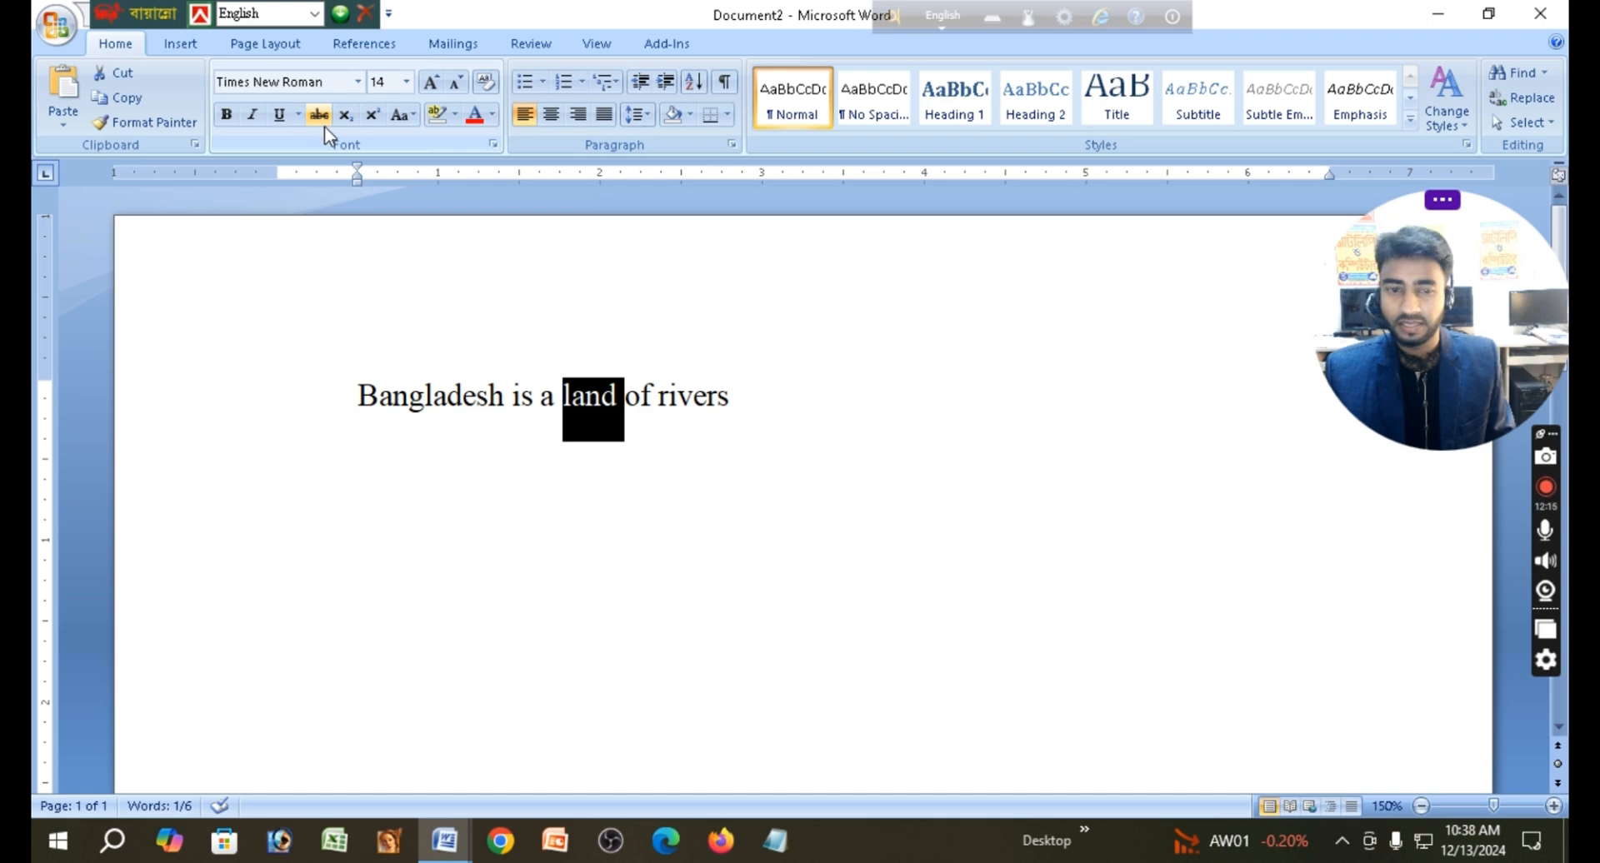
click(561, 315)
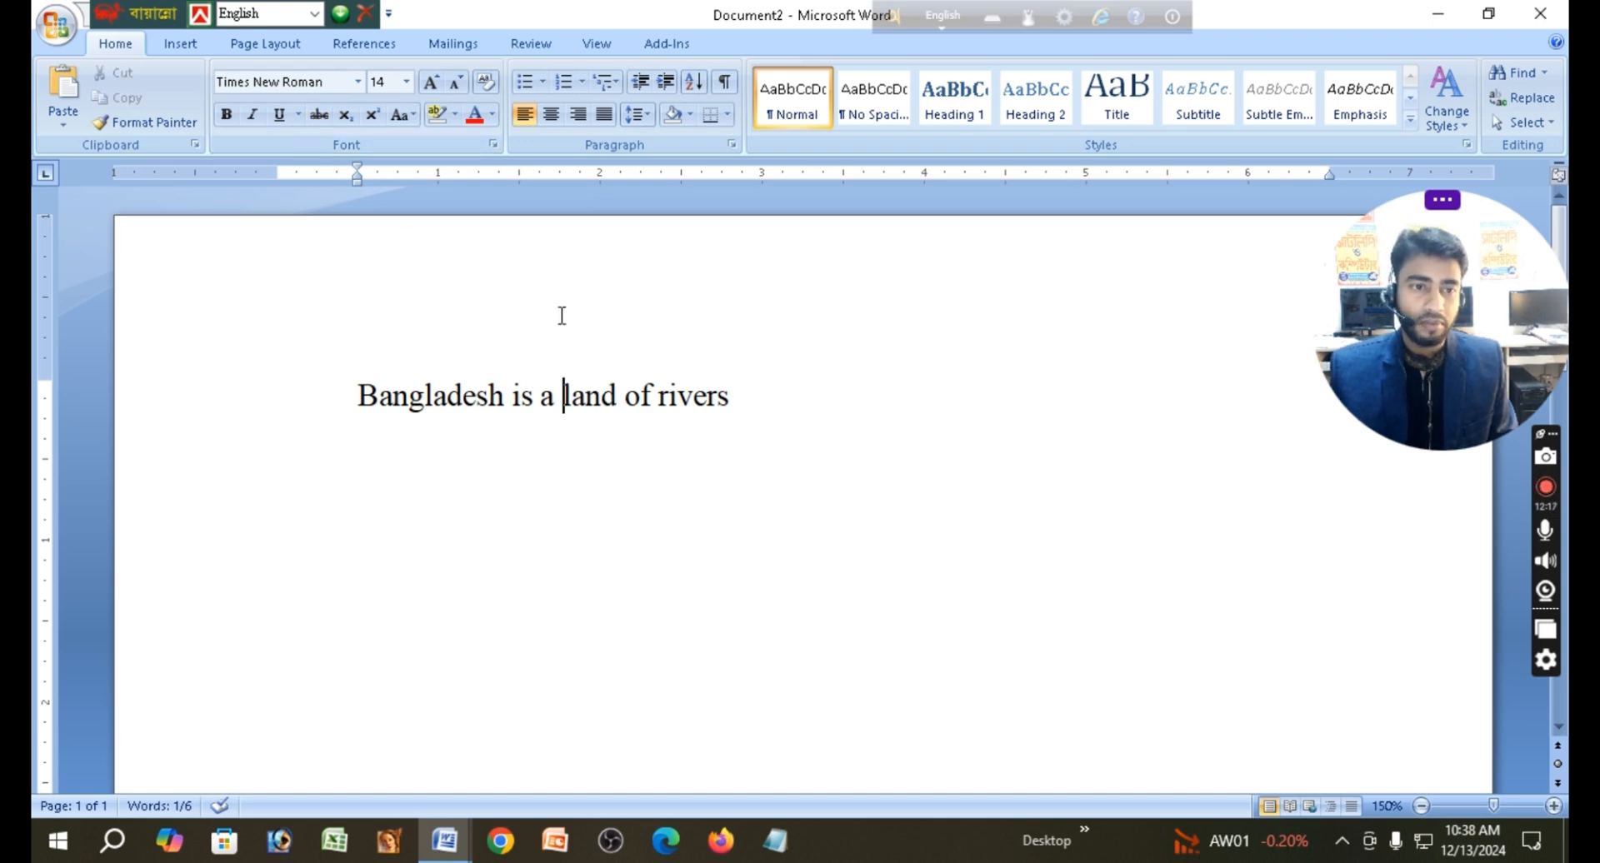
- Format only the word "is" in the sentence as subscript
drag(542, 398, 512, 392)
click(511, 388)
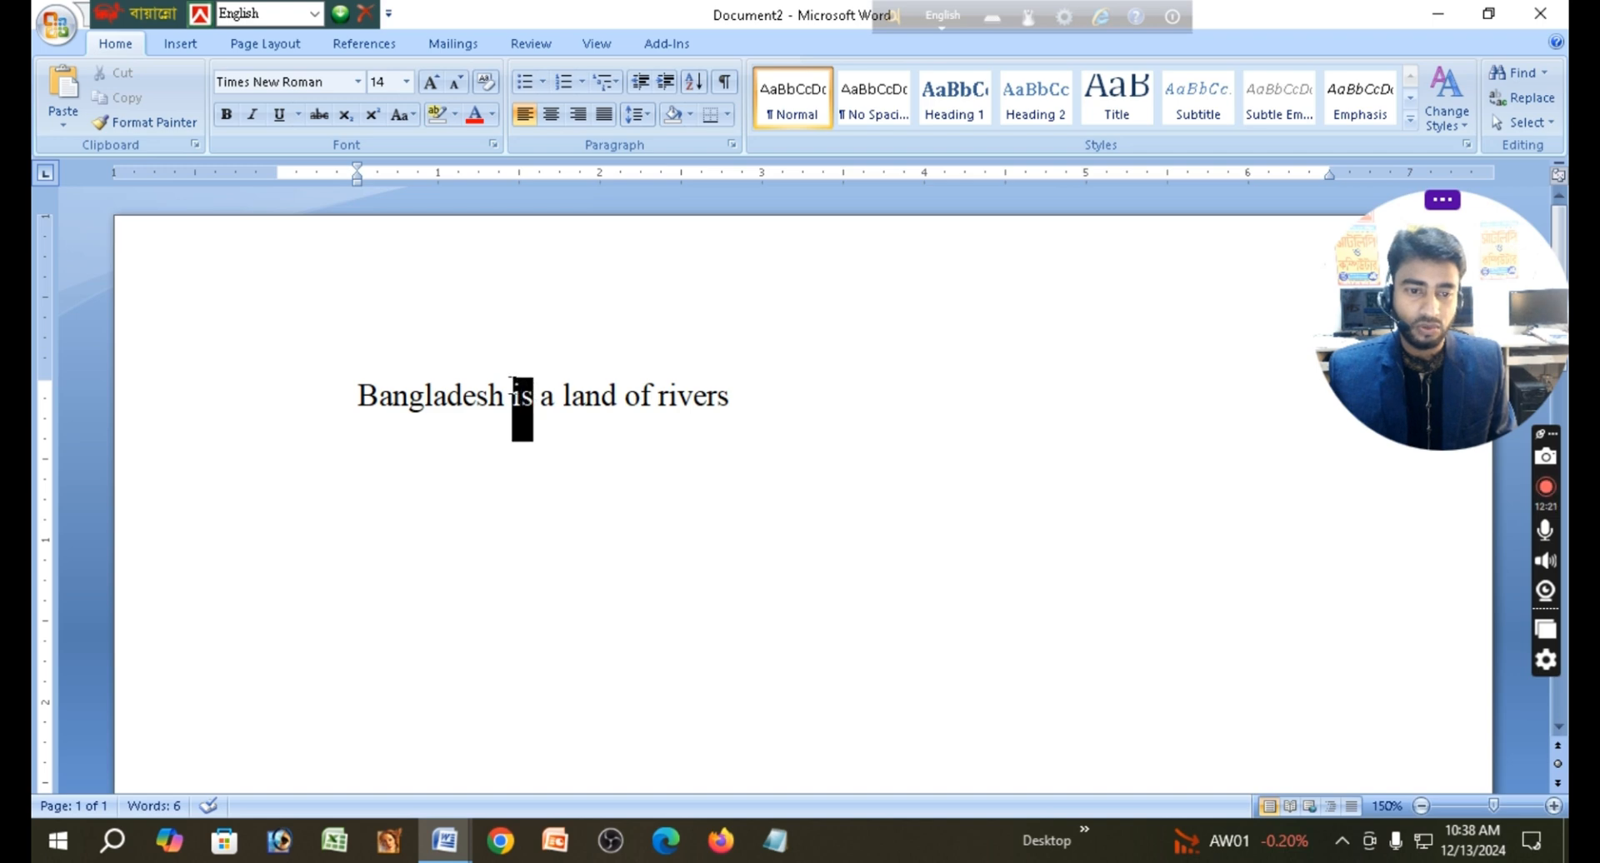
click(347, 118)
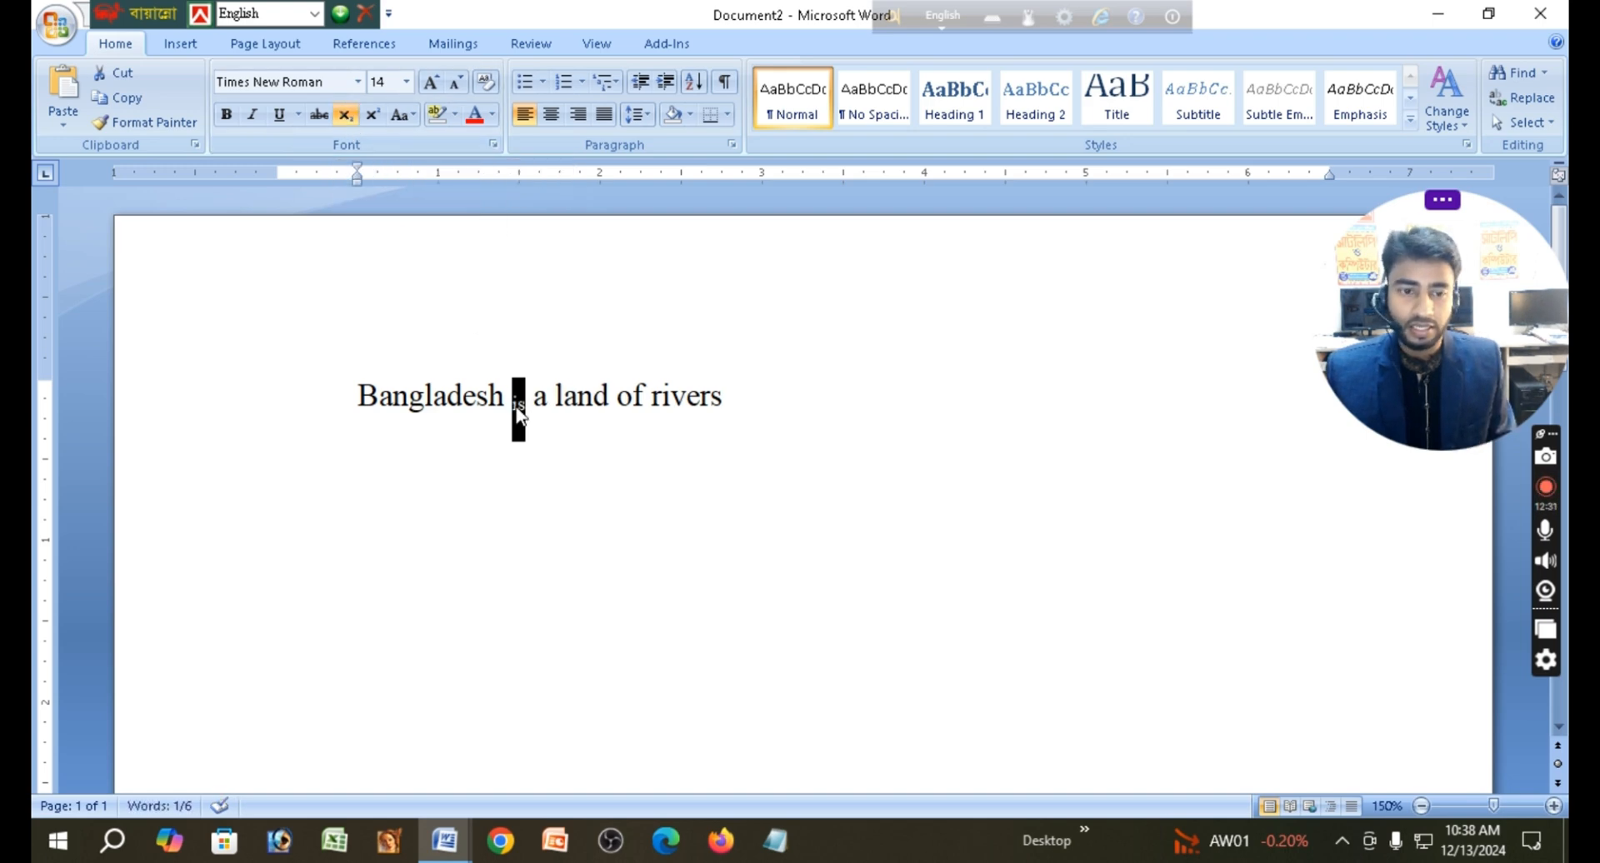
- Switch the word "is" to superscript and return it to the normal baseline
click(372, 116)
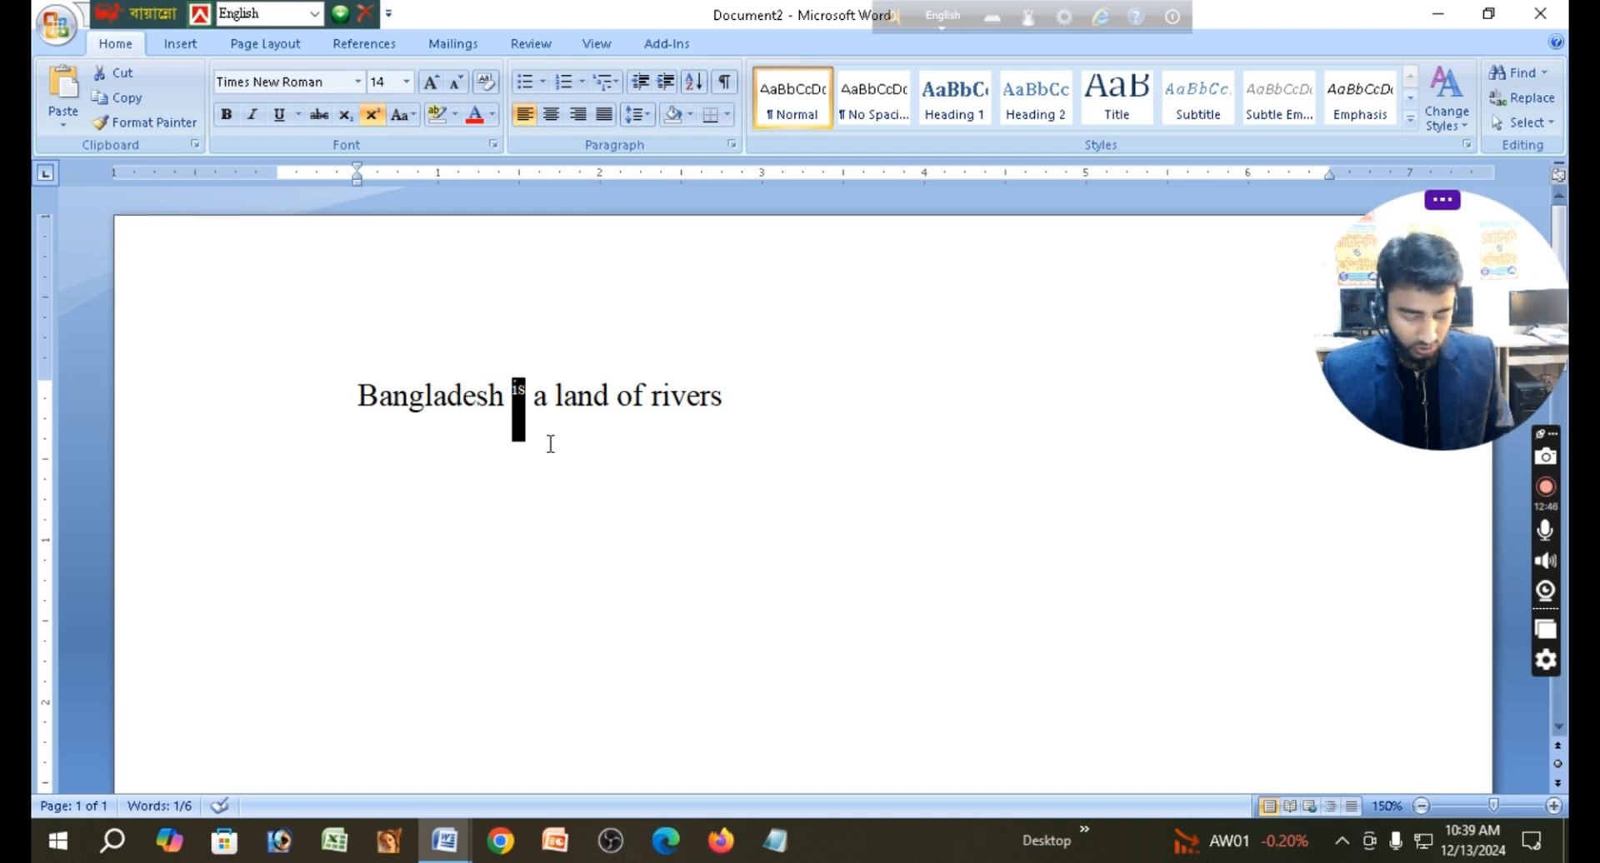
key(ctrl+shift+equal)
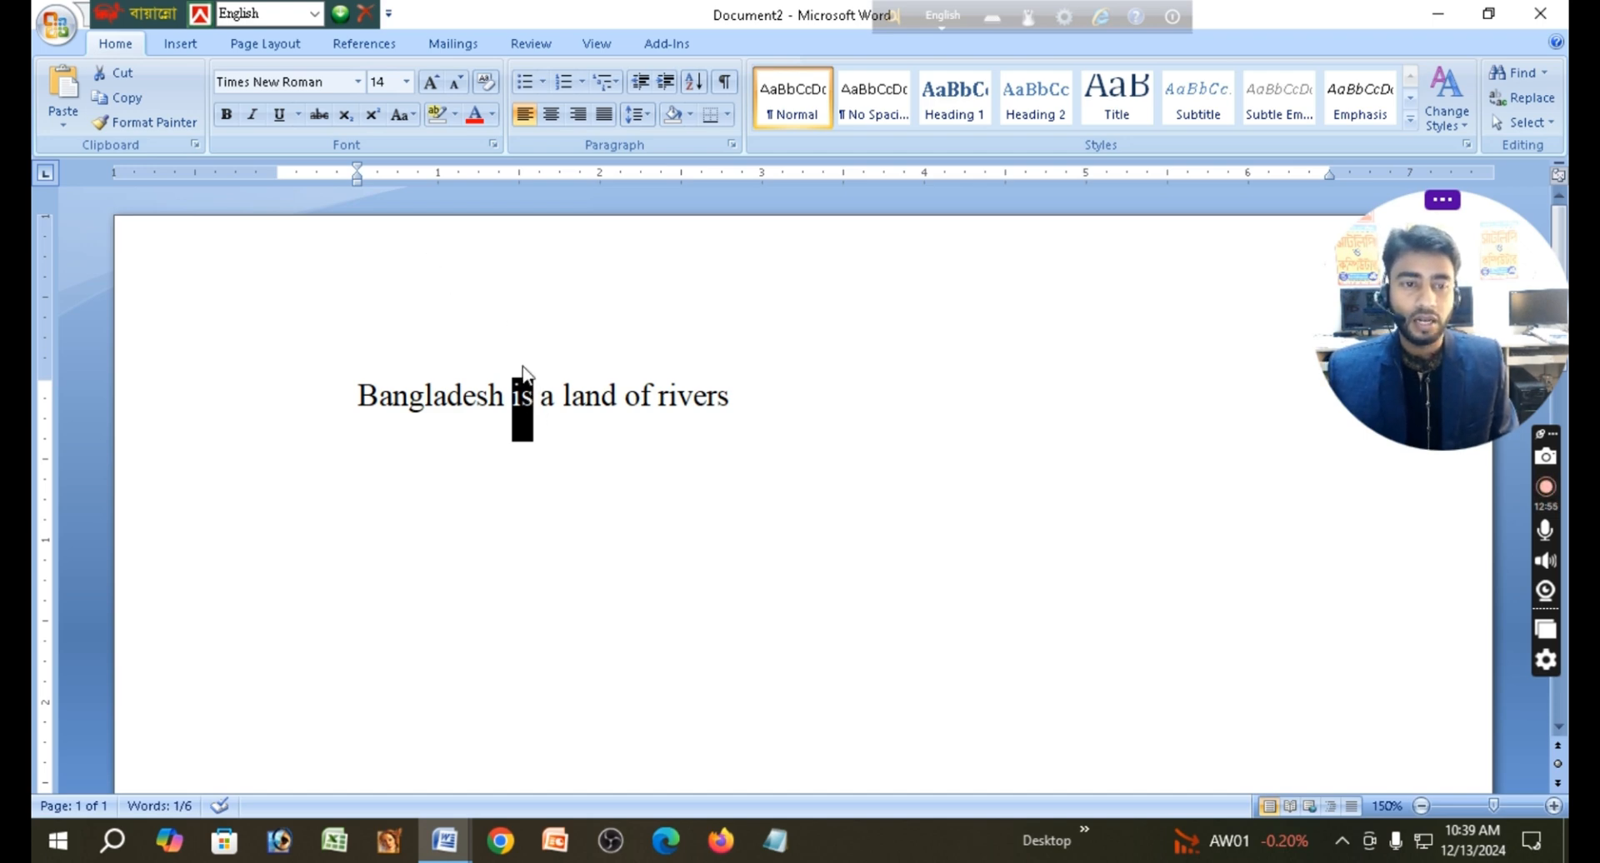
- Select the whole sentence and change its case to lowercase
drag(738, 398, 446, 396)
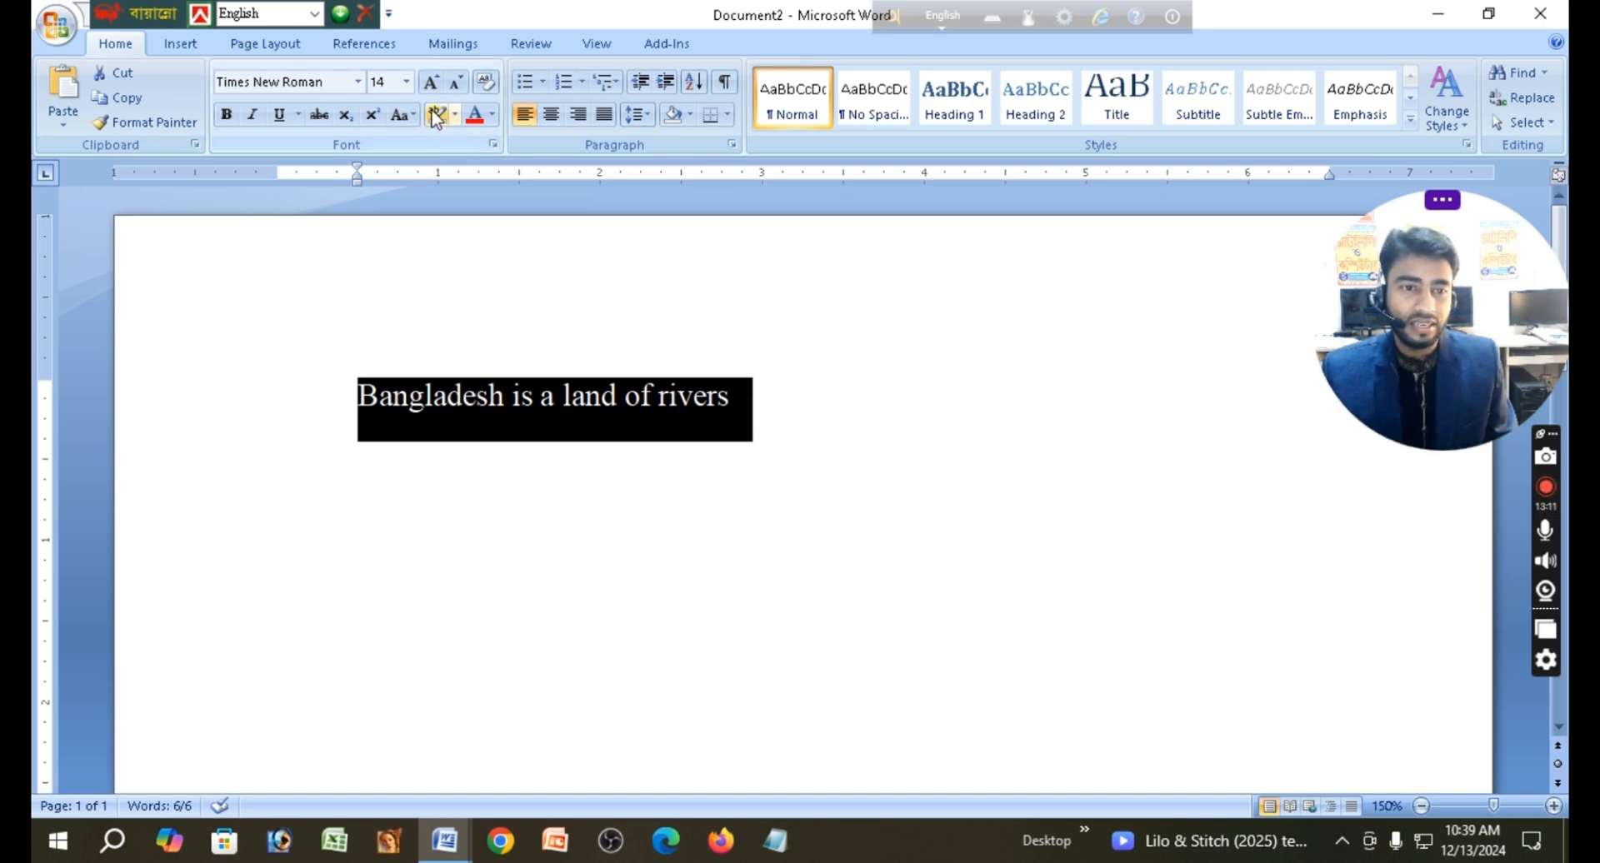
click(401, 115)
click(469, 143)
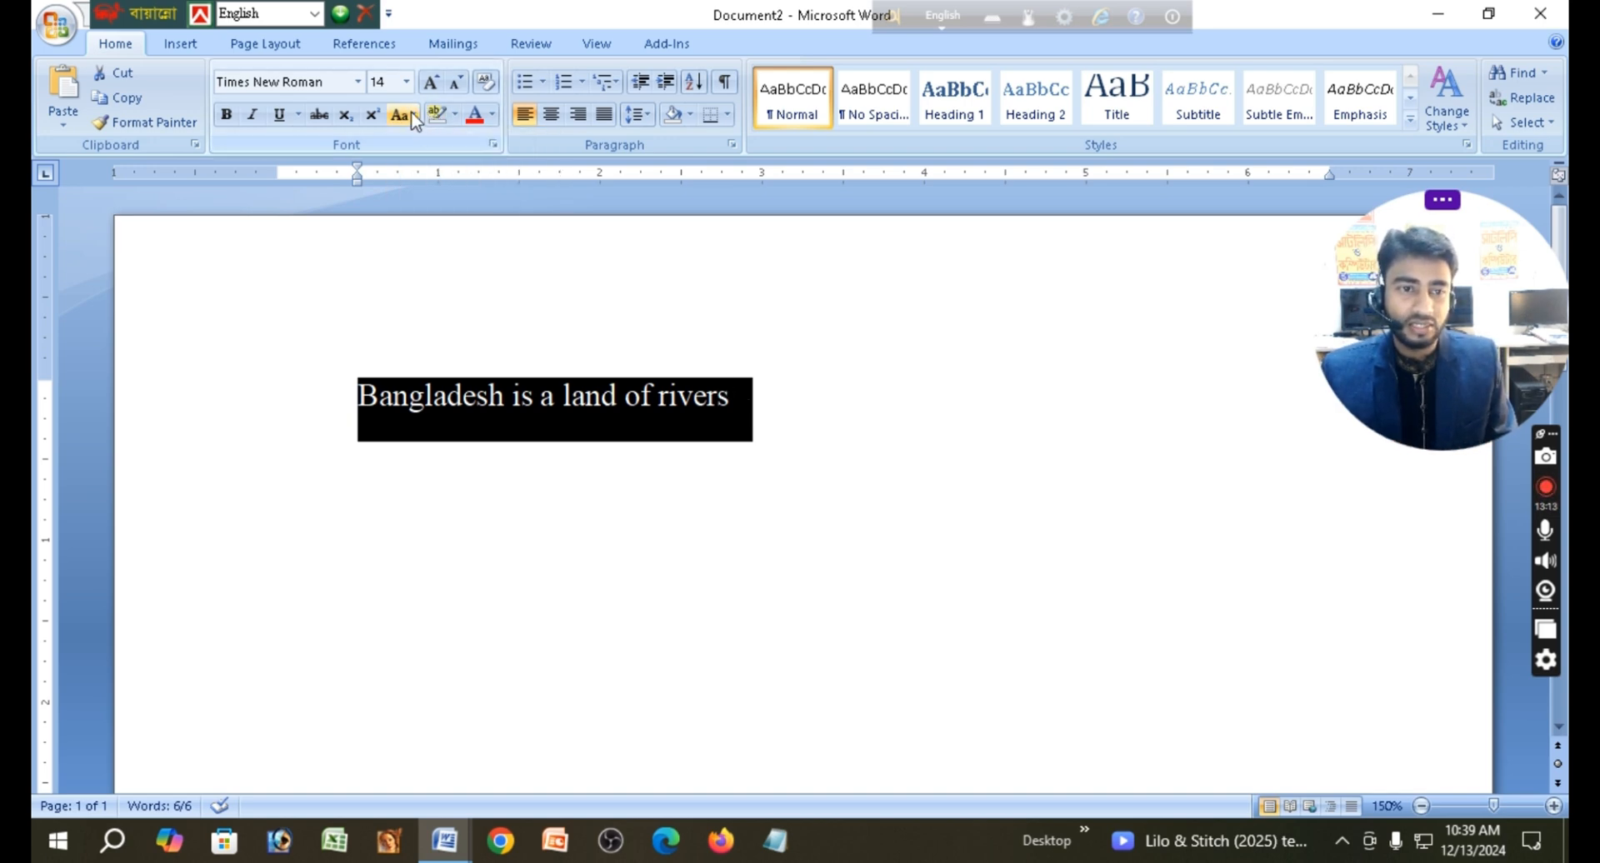
click(404, 115)
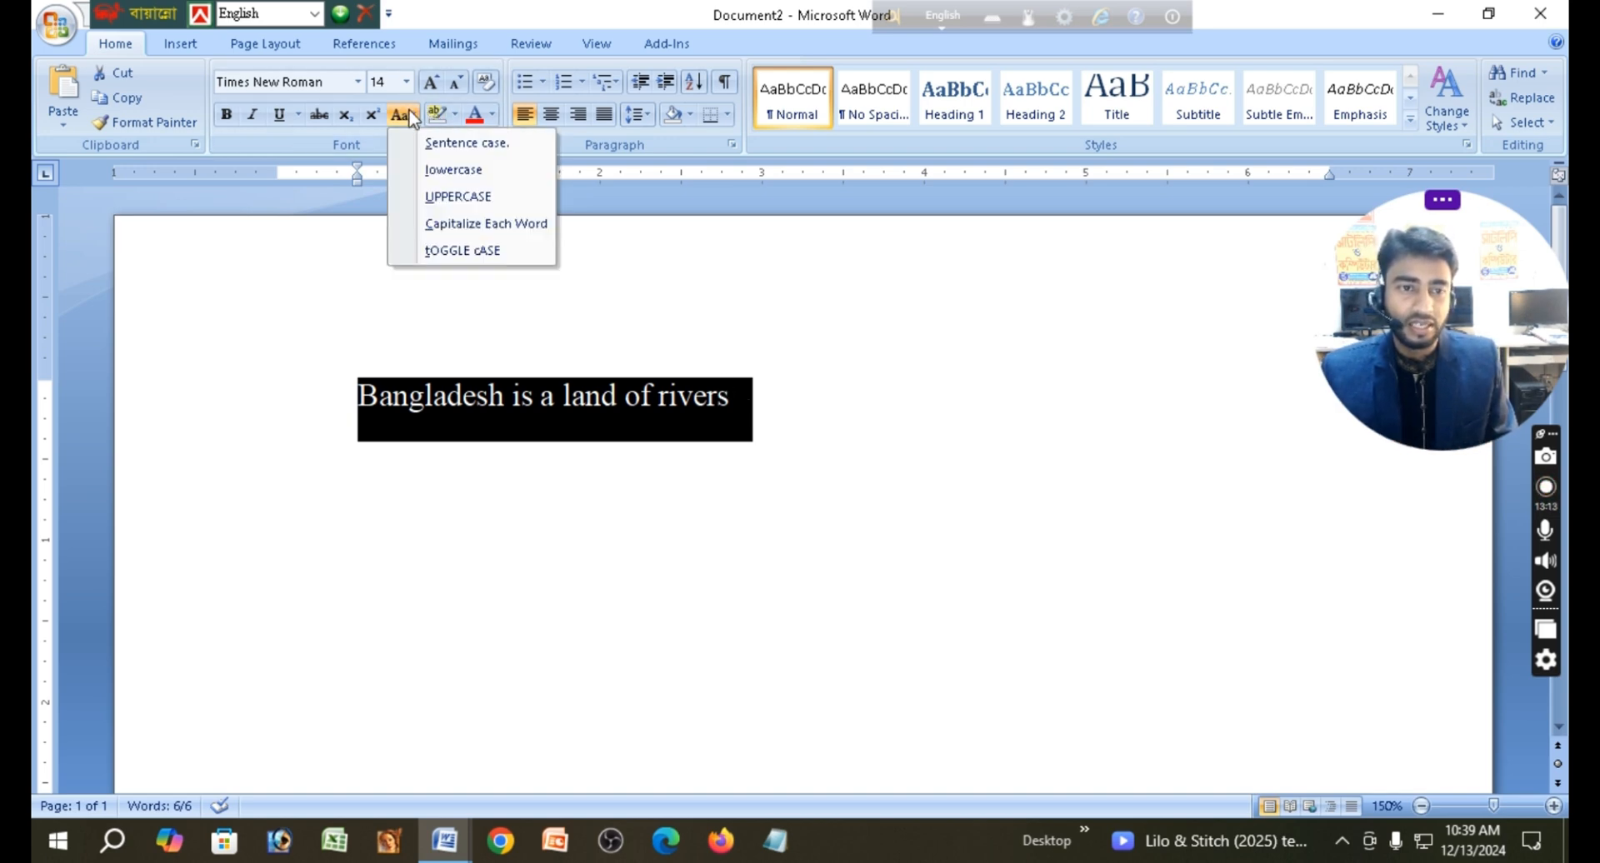
click(460, 173)
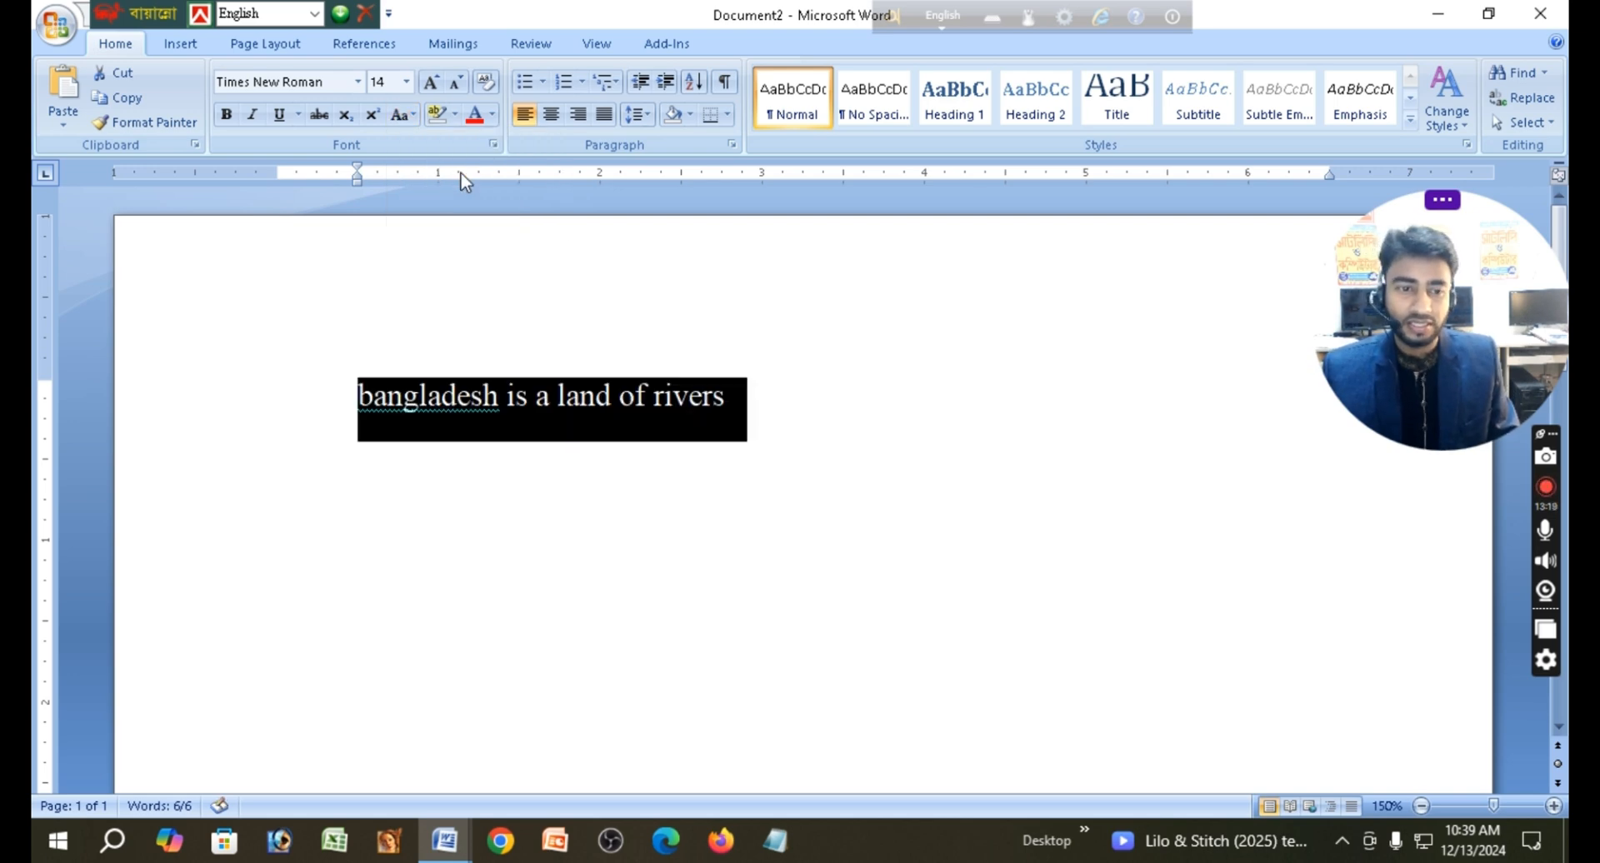
click(779, 392)
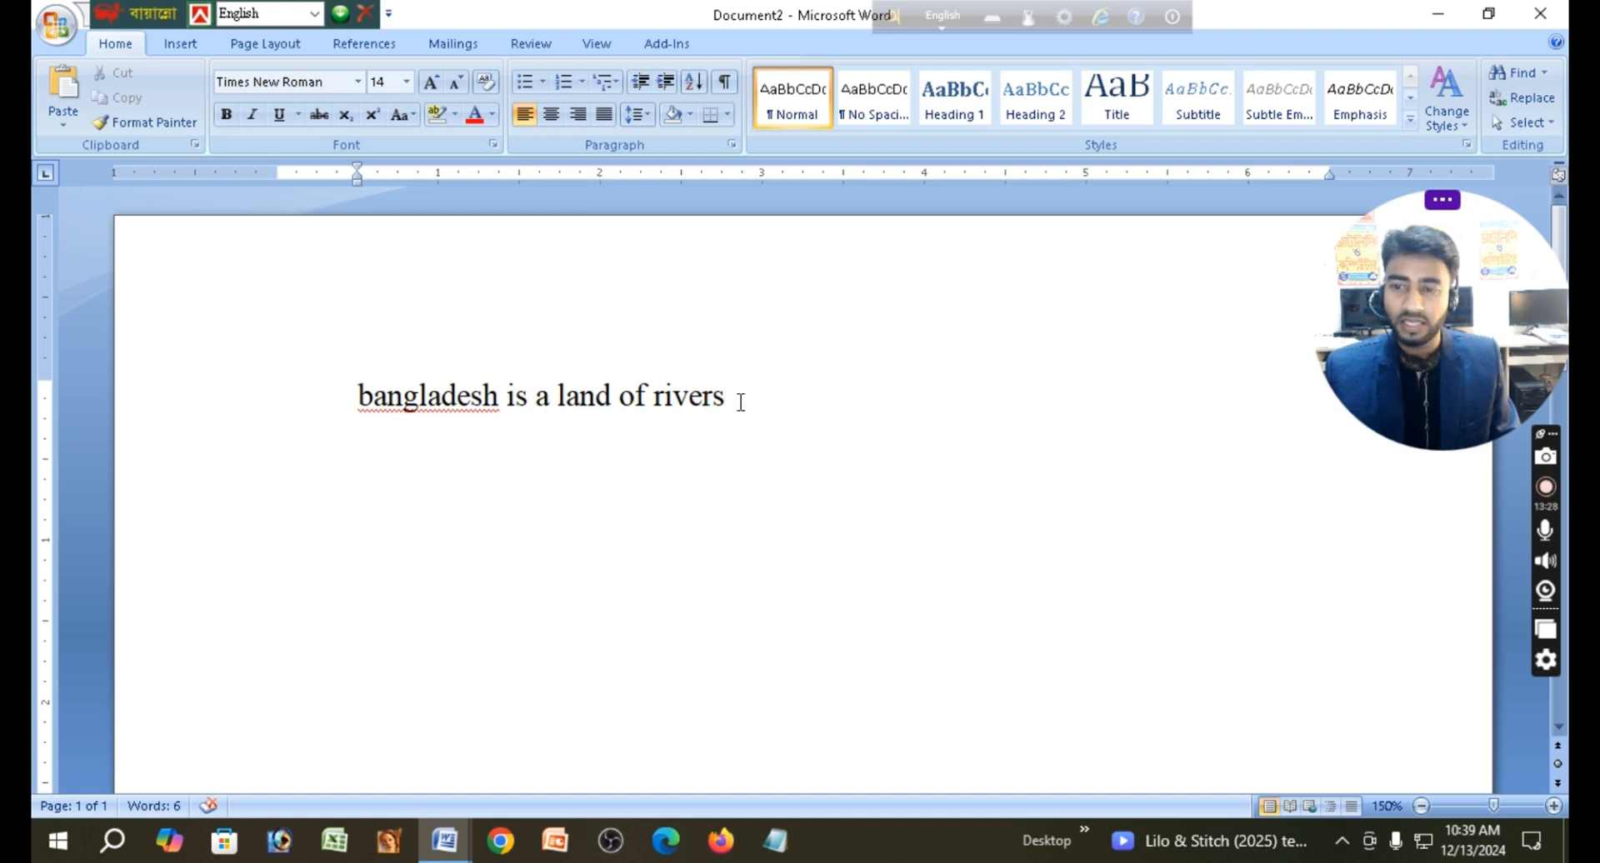
- Change the case of the whole sentence to UPPERCASE
drag(739, 400, 384, 396)
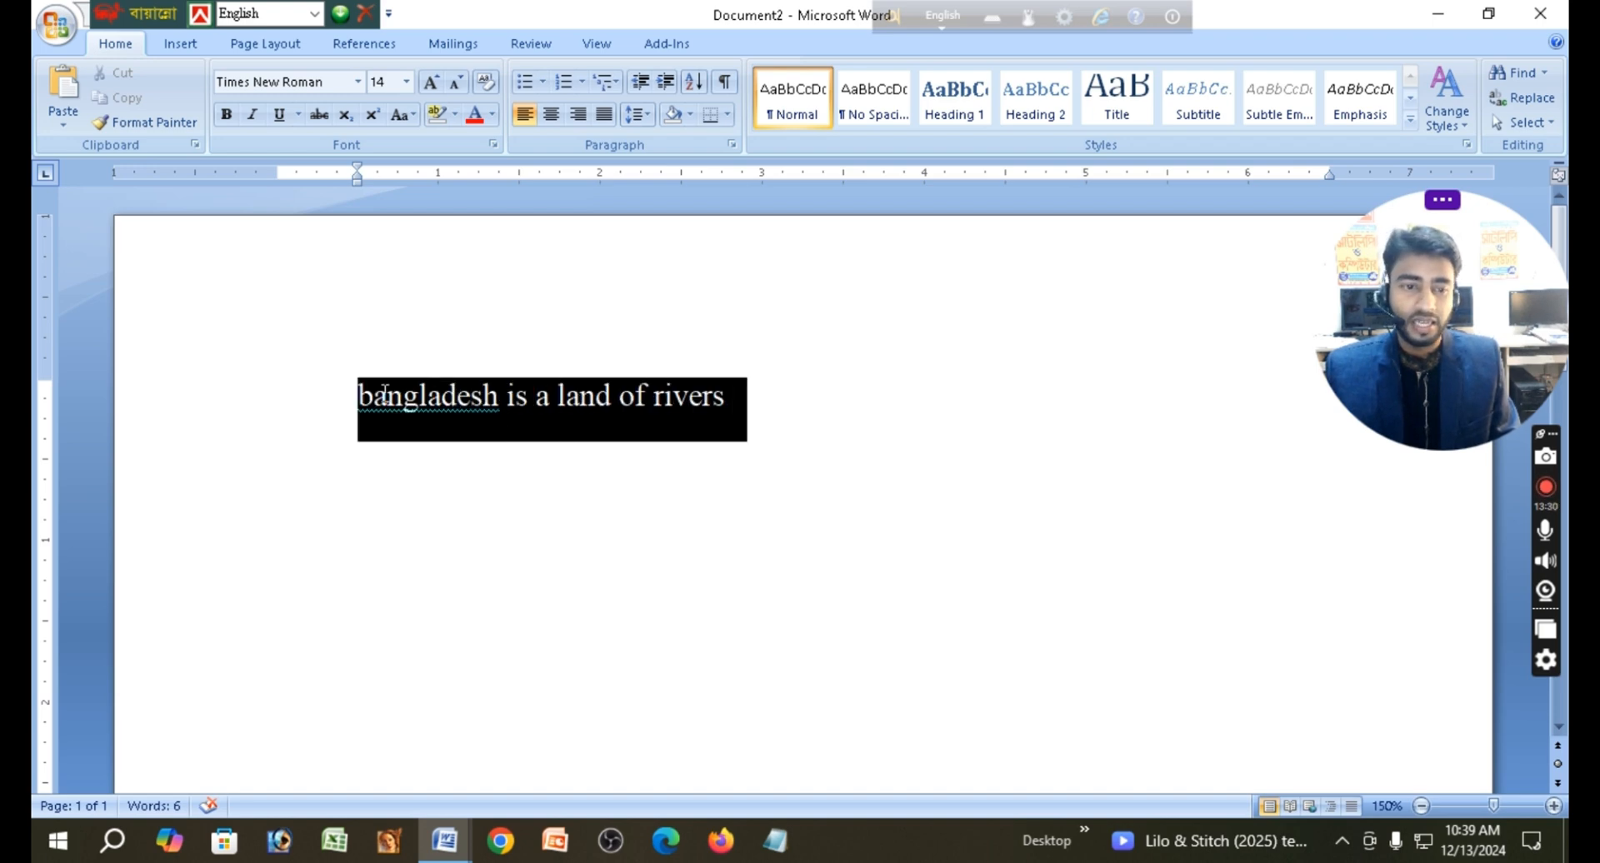
click(414, 115)
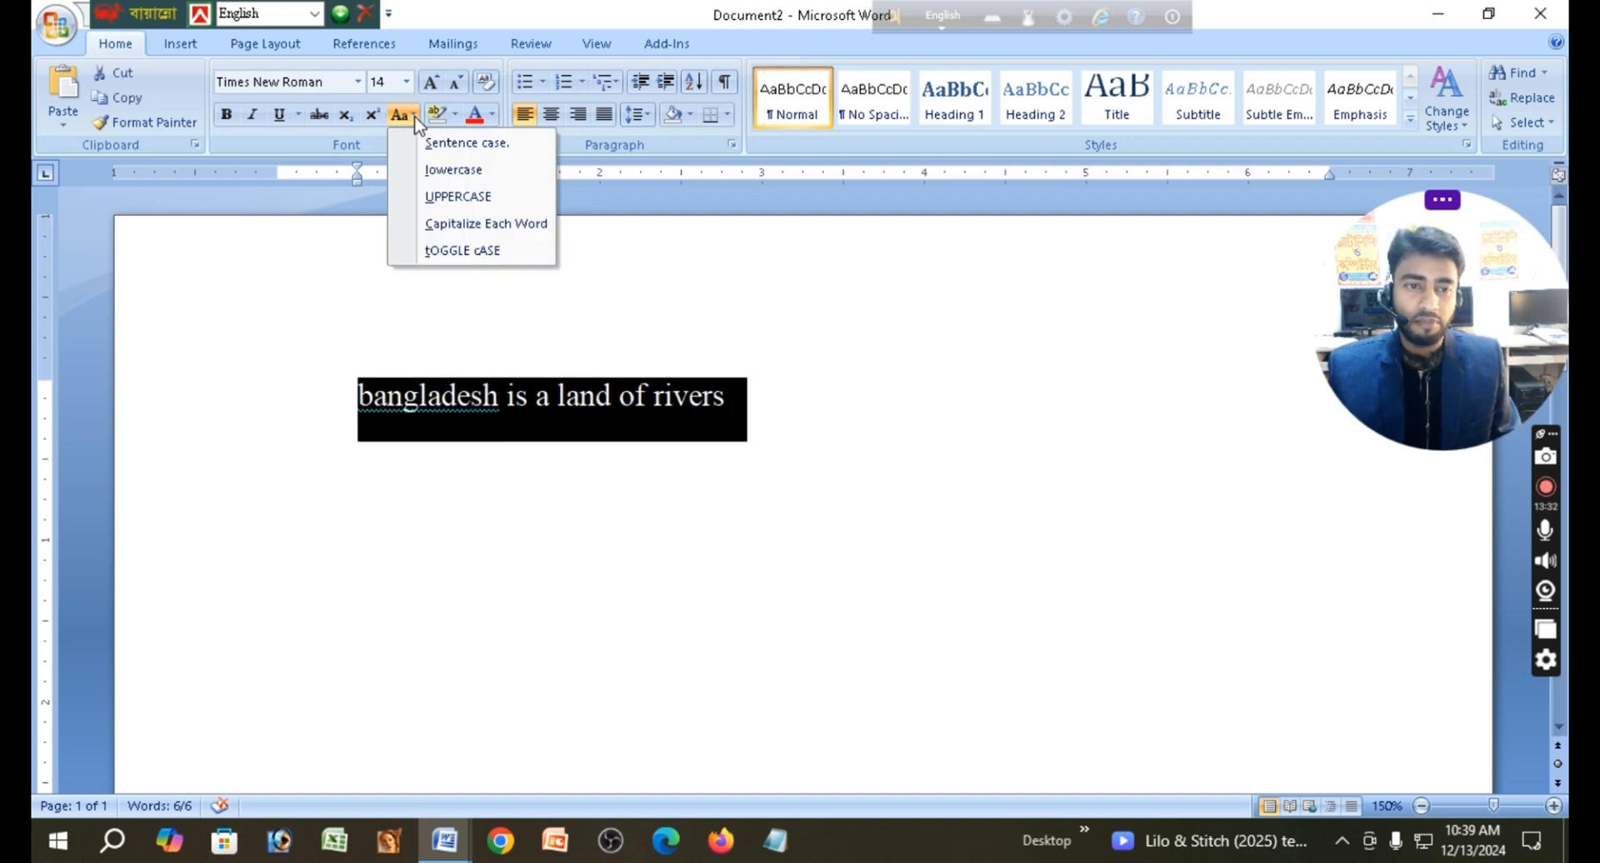
click(460, 198)
click(911, 471)
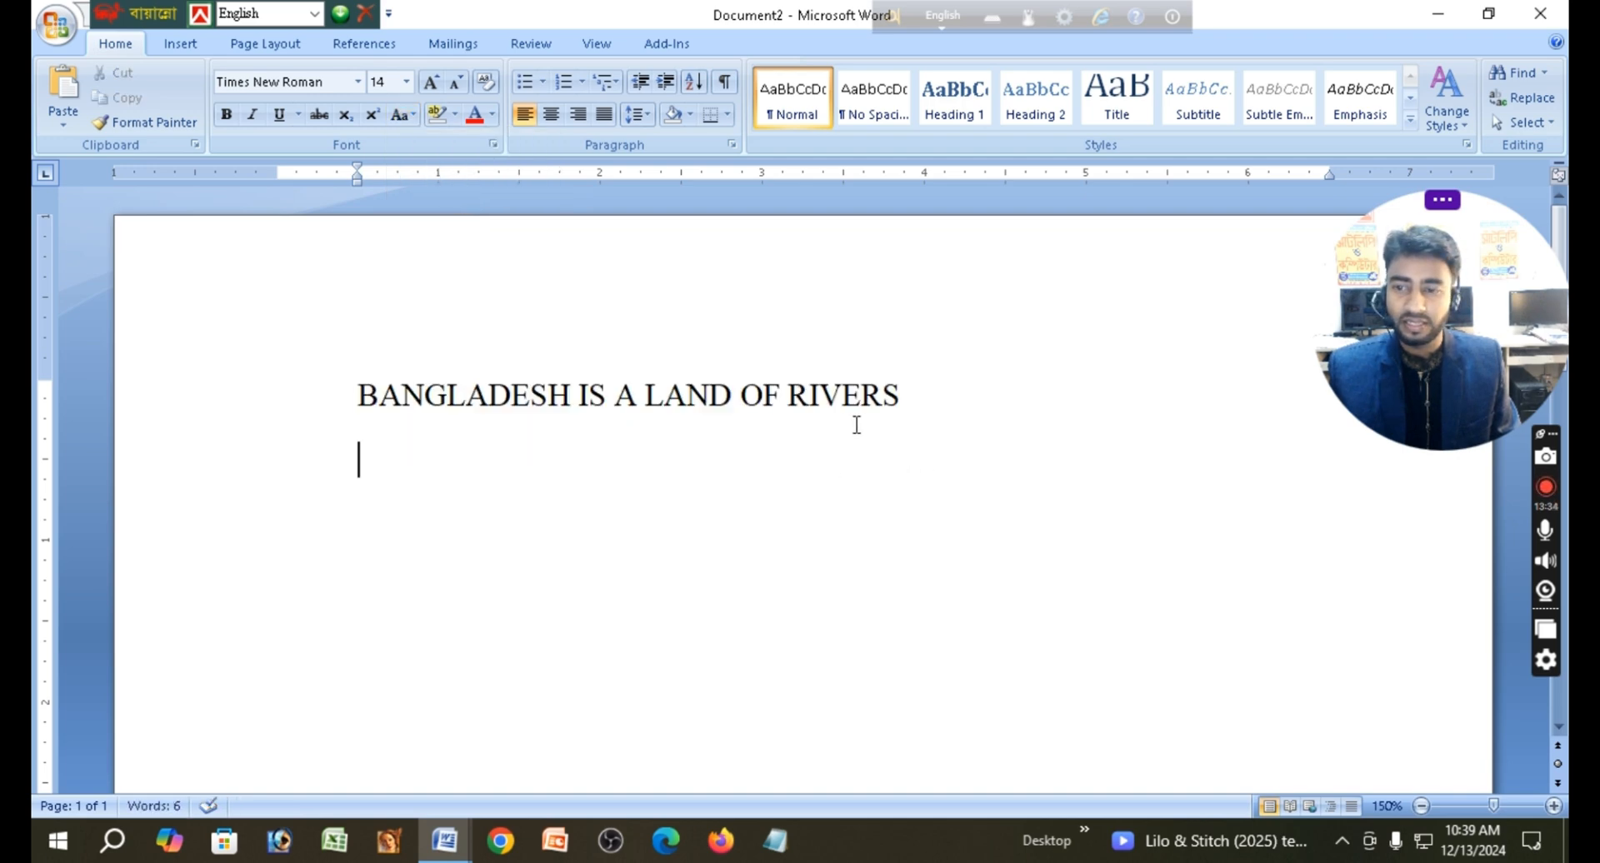
- Change the sentence's case to Capitalize Each Word, followed by tOGGLE cASE
drag(959, 390, 422, 371)
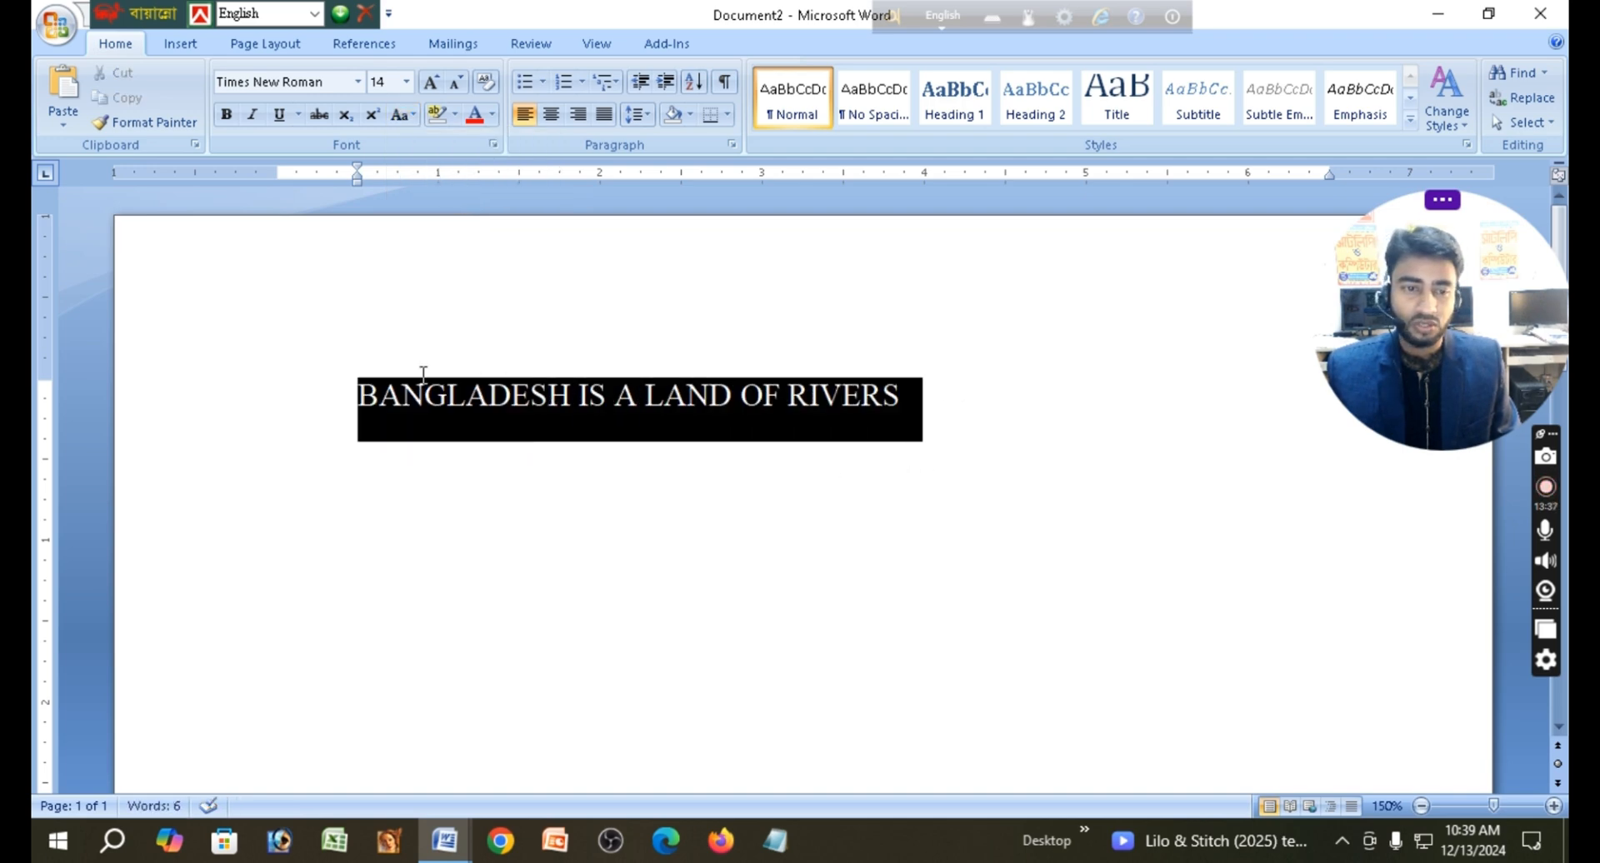
click(419, 120)
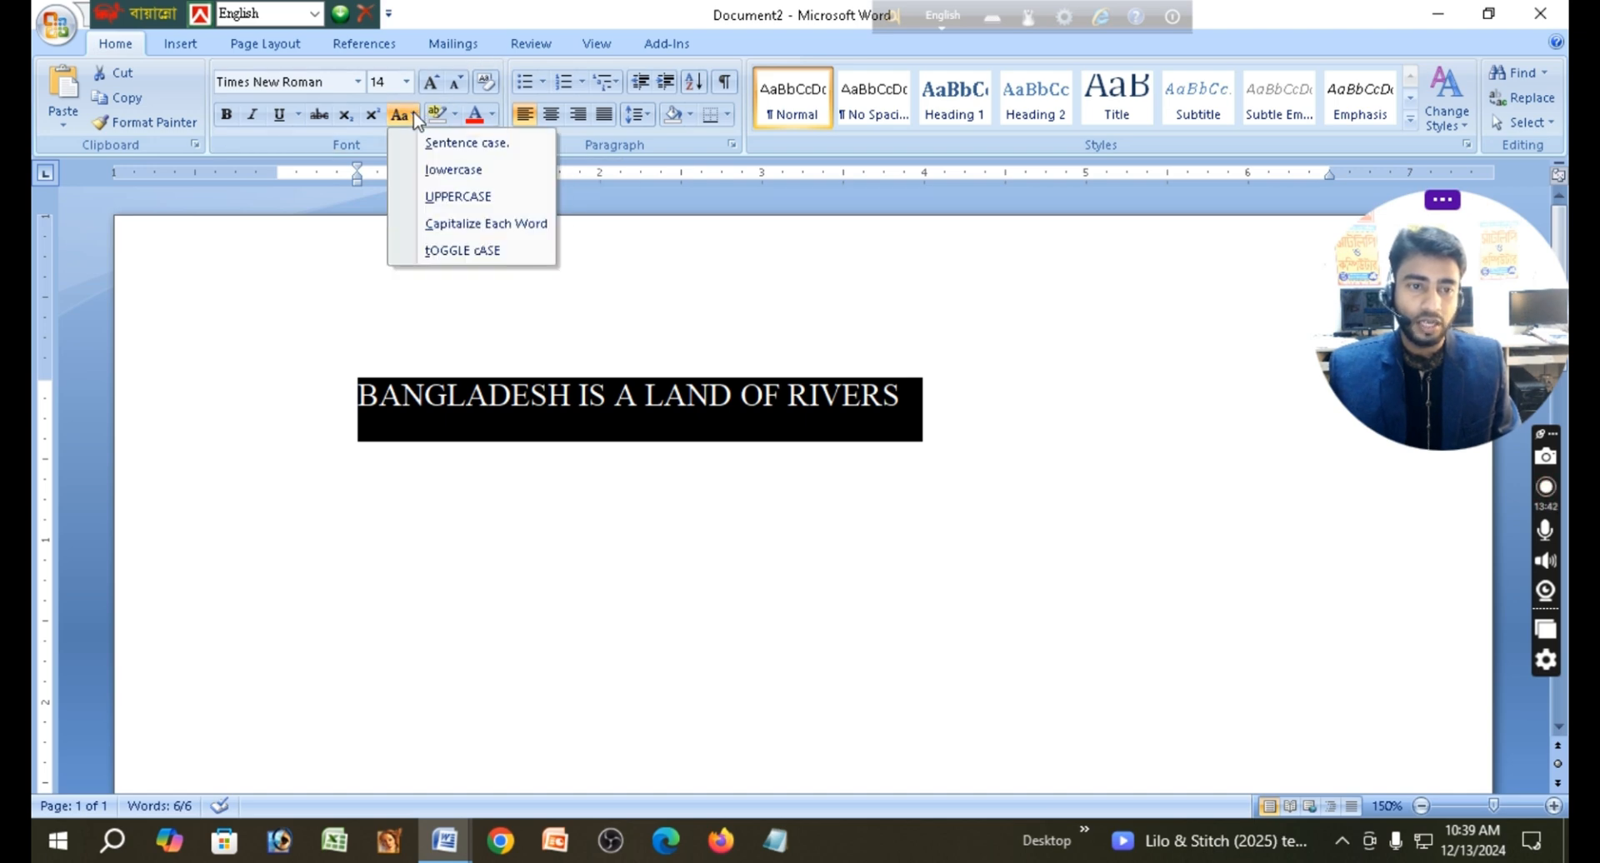
click(468, 225)
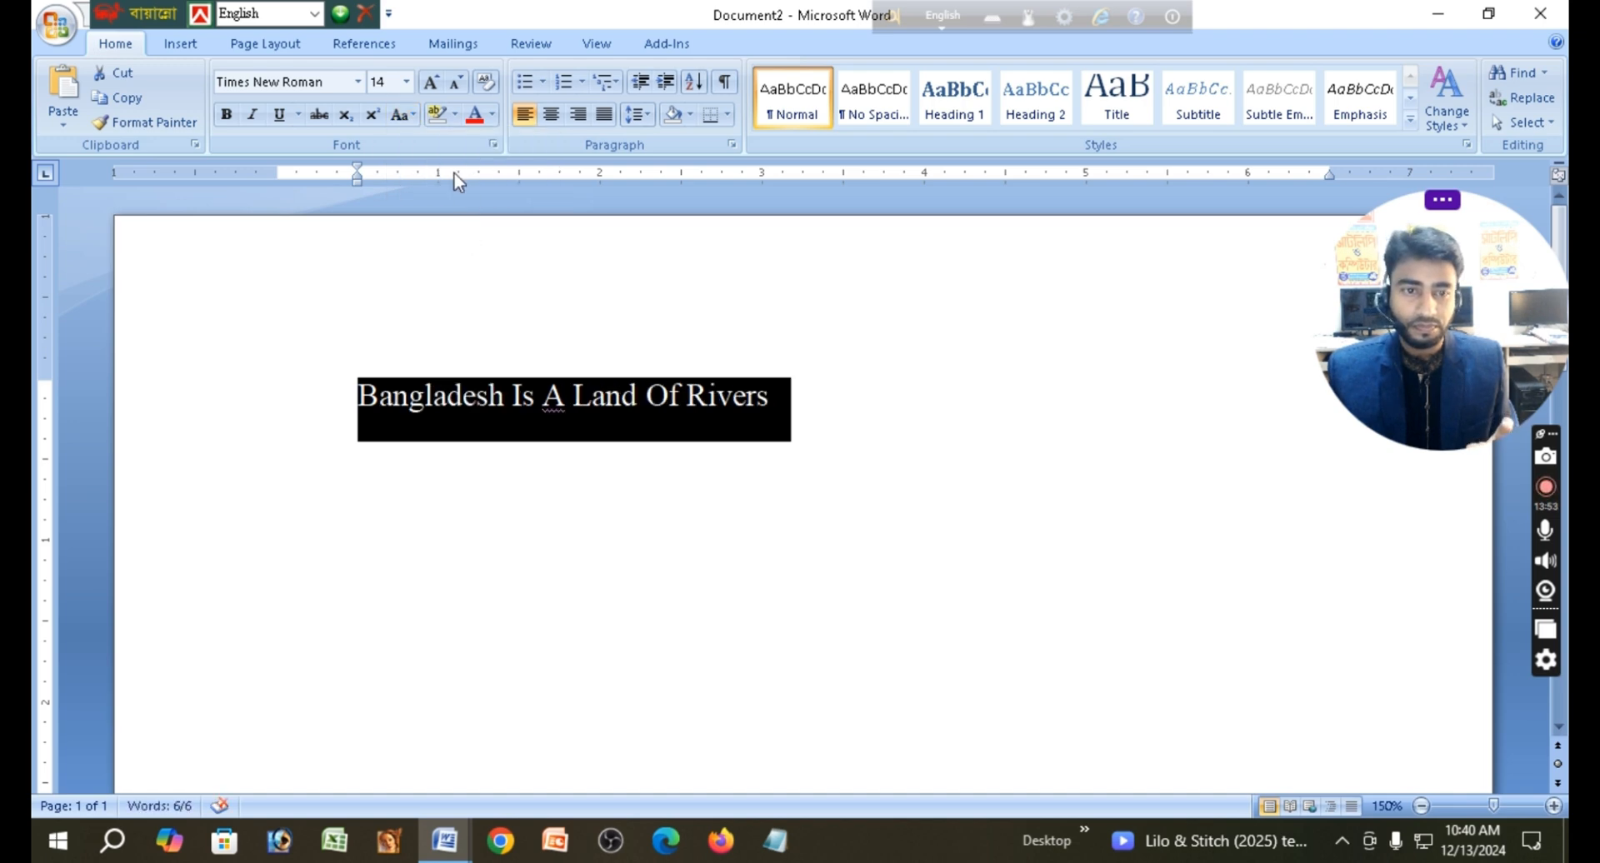
click(413, 121)
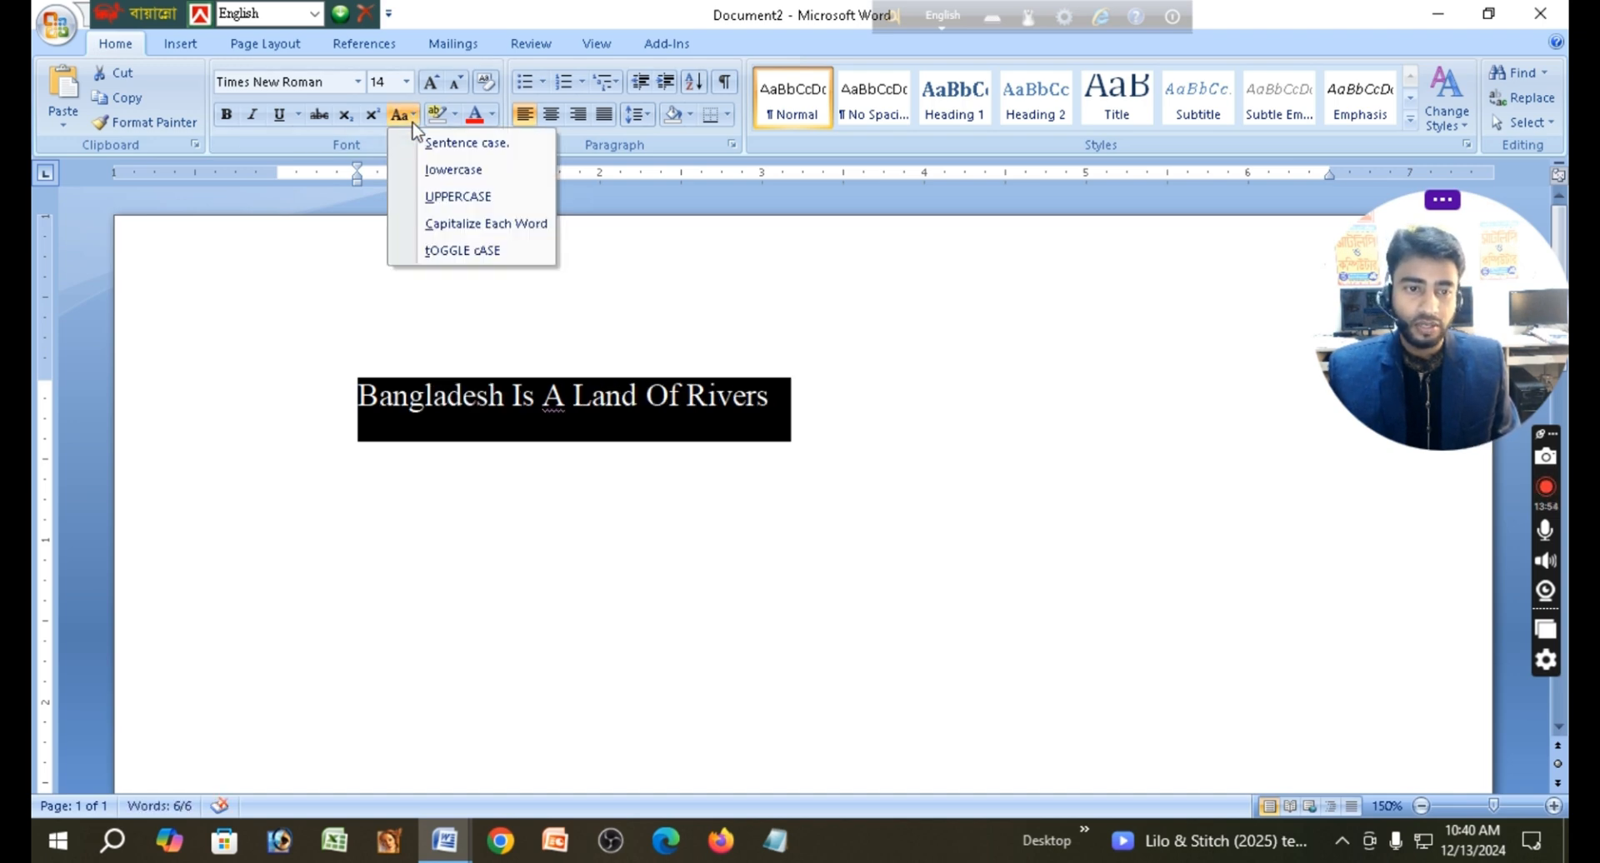
click(469, 251)
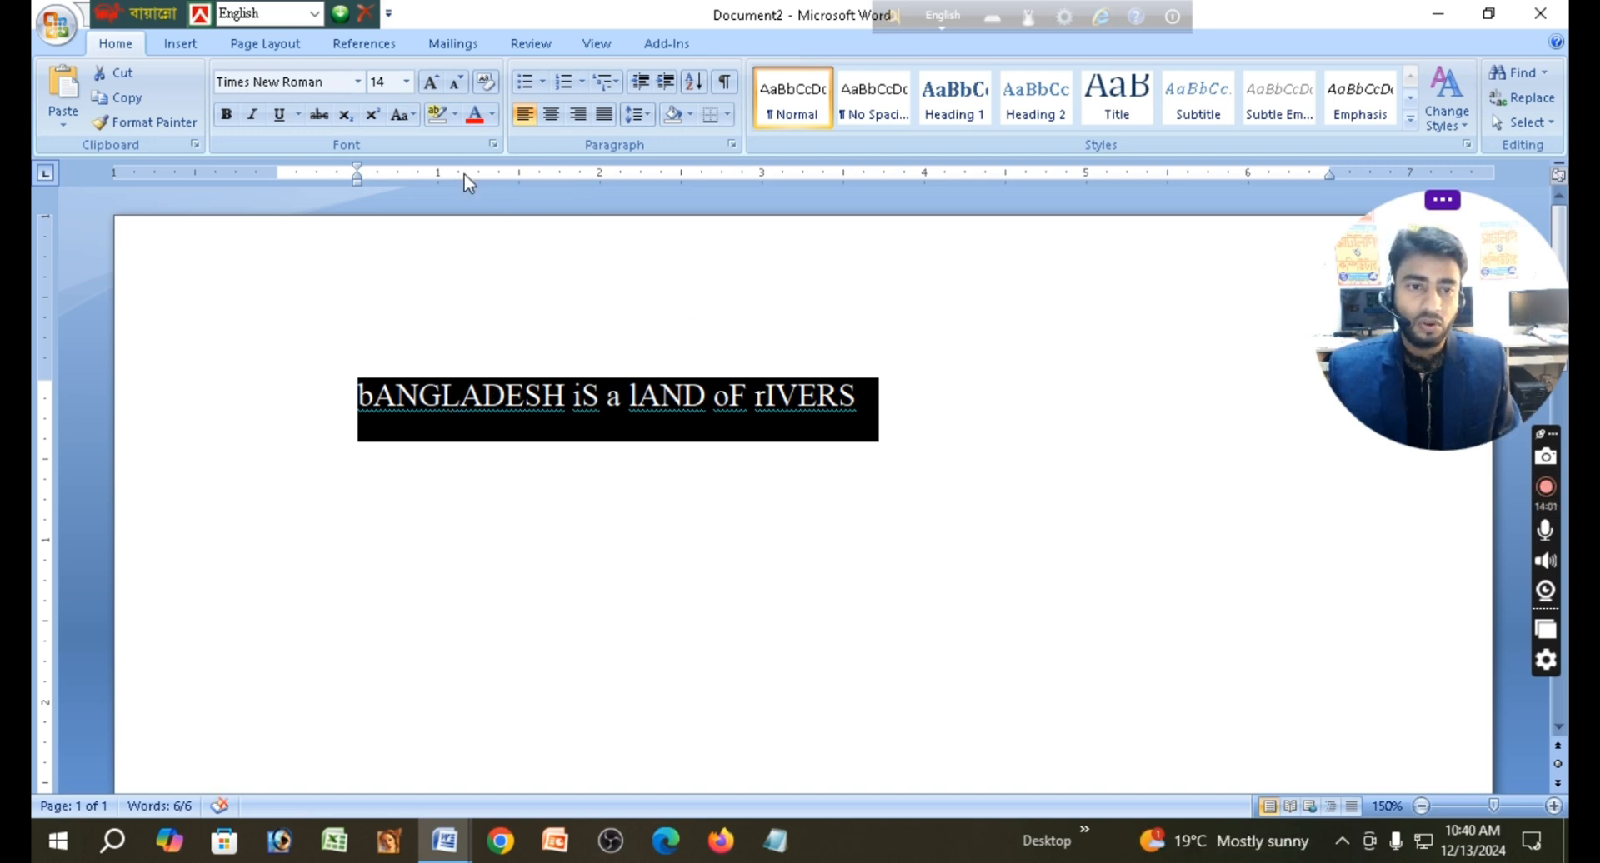
- Set the sentence to Sentence case and place the cursor after "rivers"
click(413, 117)
click(456, 143)
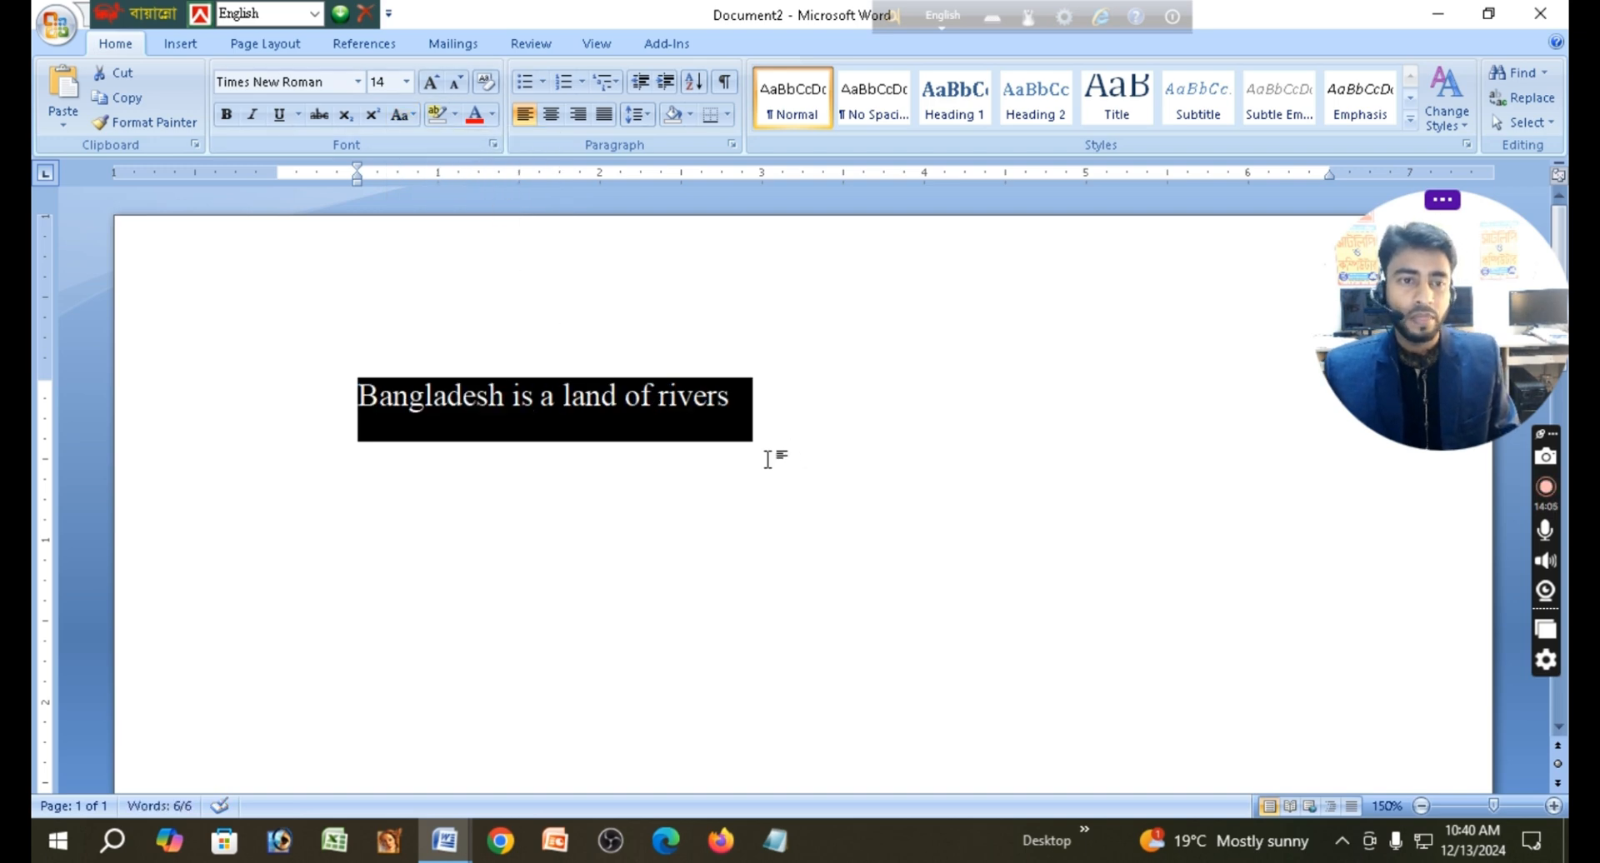
click(456, 123)
click(737, 421)
click(735, 417)
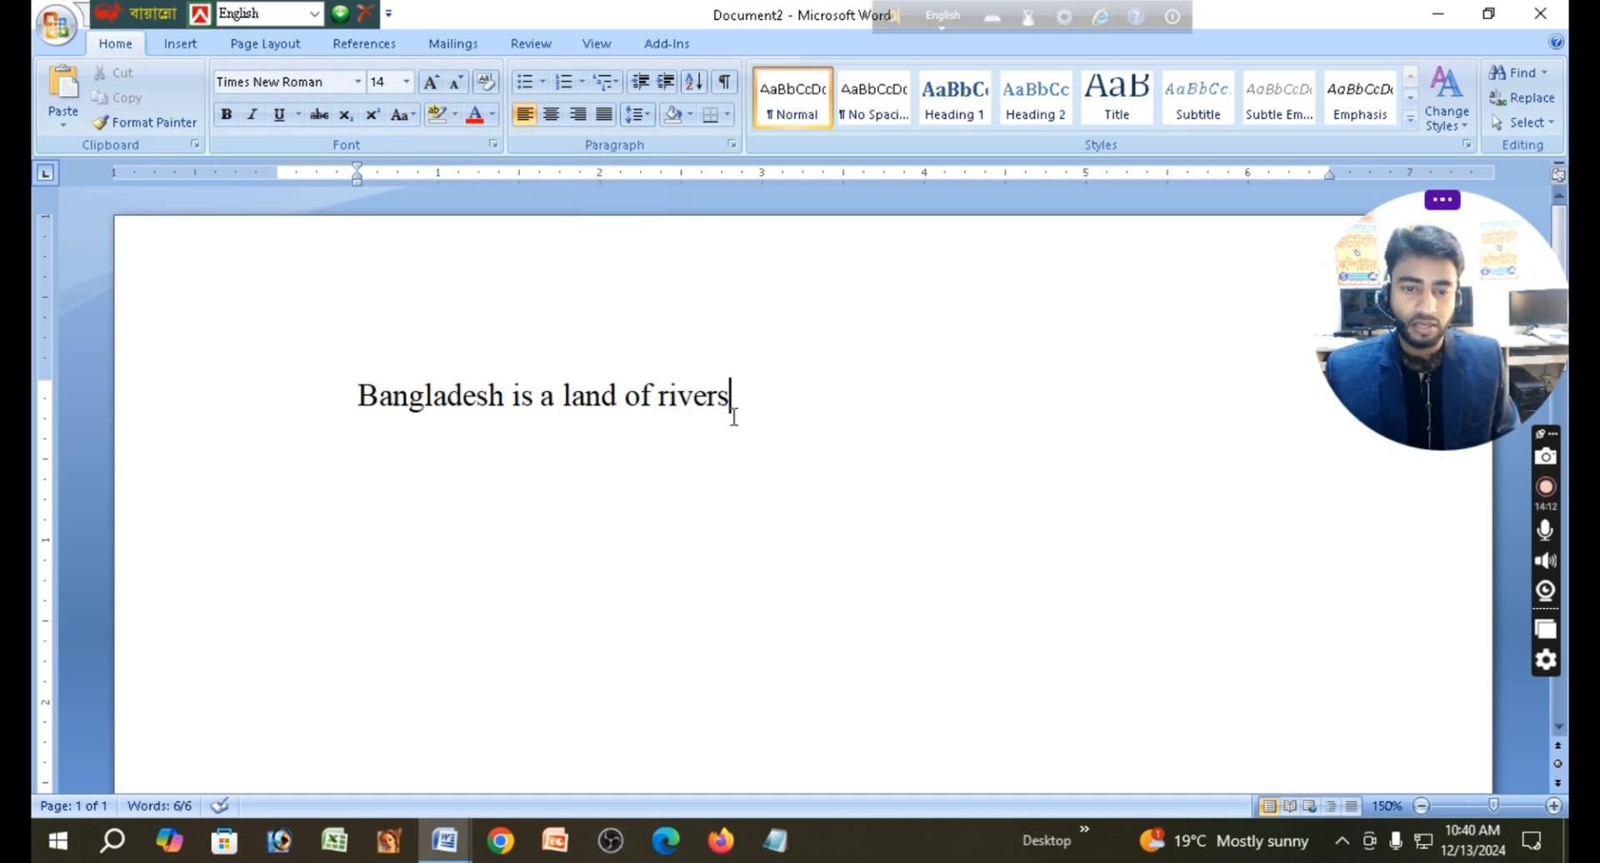
- Highlight the whole sentence "Bangladesh is a land of rivers" in yellow
drag(758, 404, 356, 397)
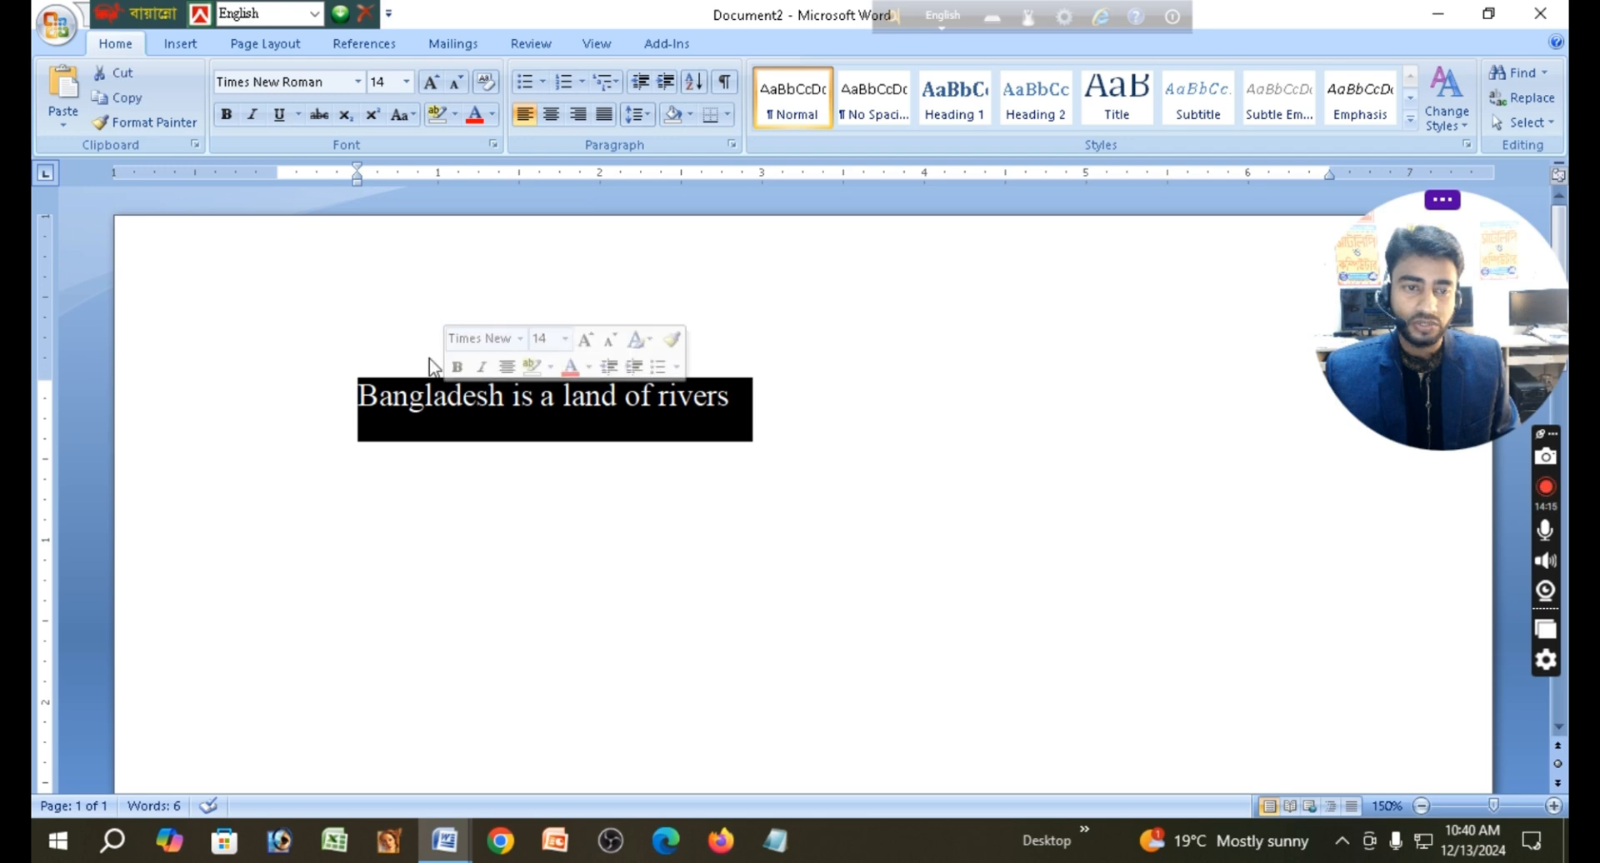
click(455, 115)
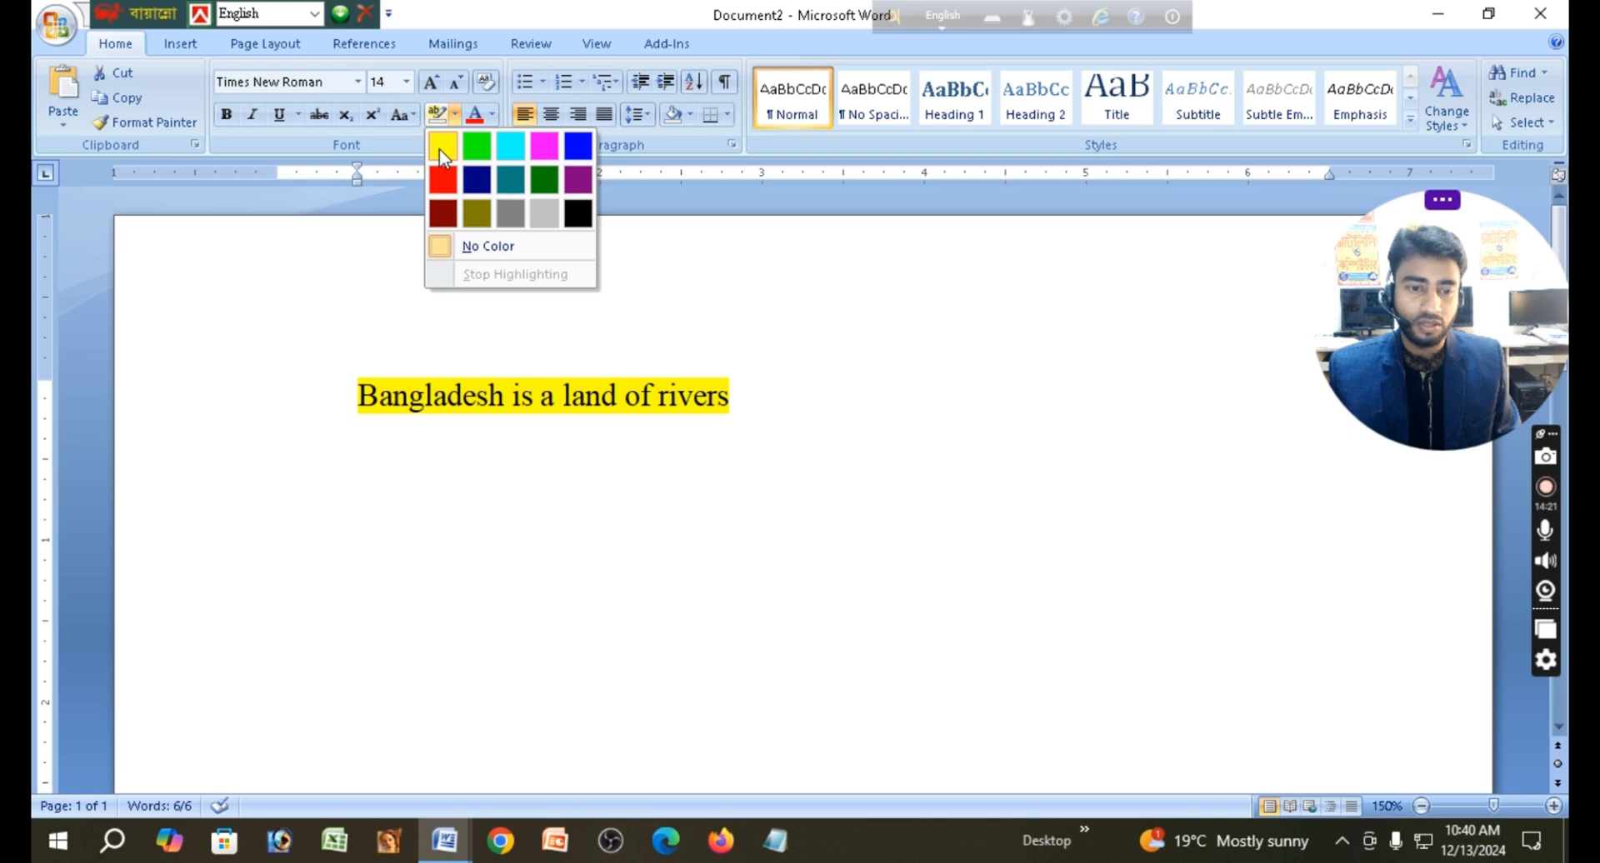
click(438, 149)
click(733, 400)
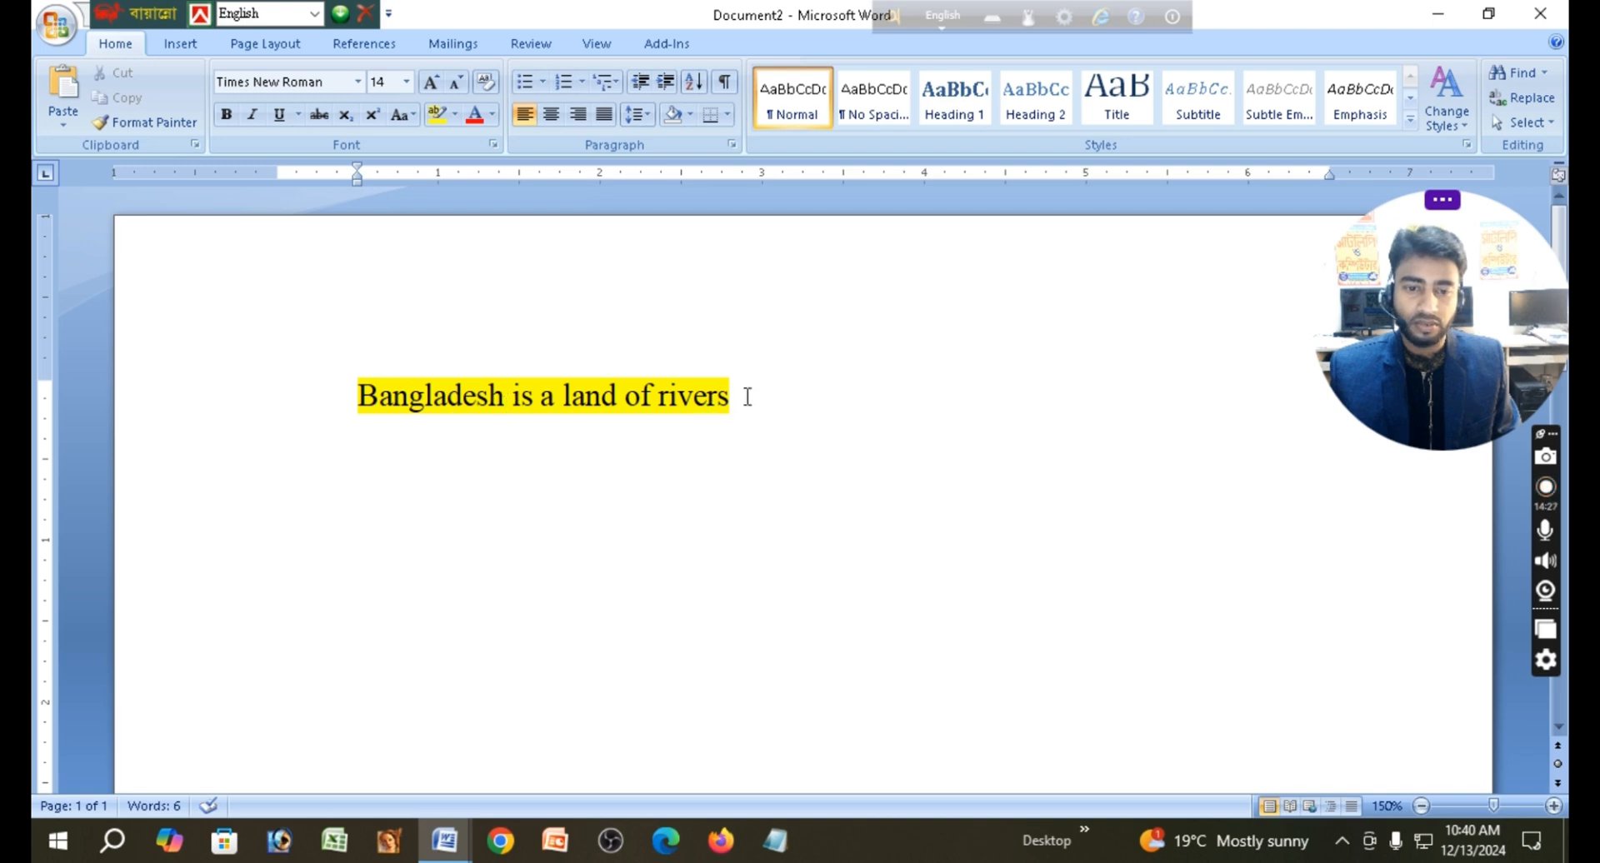
- Set the font colour of the whole highlighted sentence to the standard red
drag(744, 396, 487, 406)
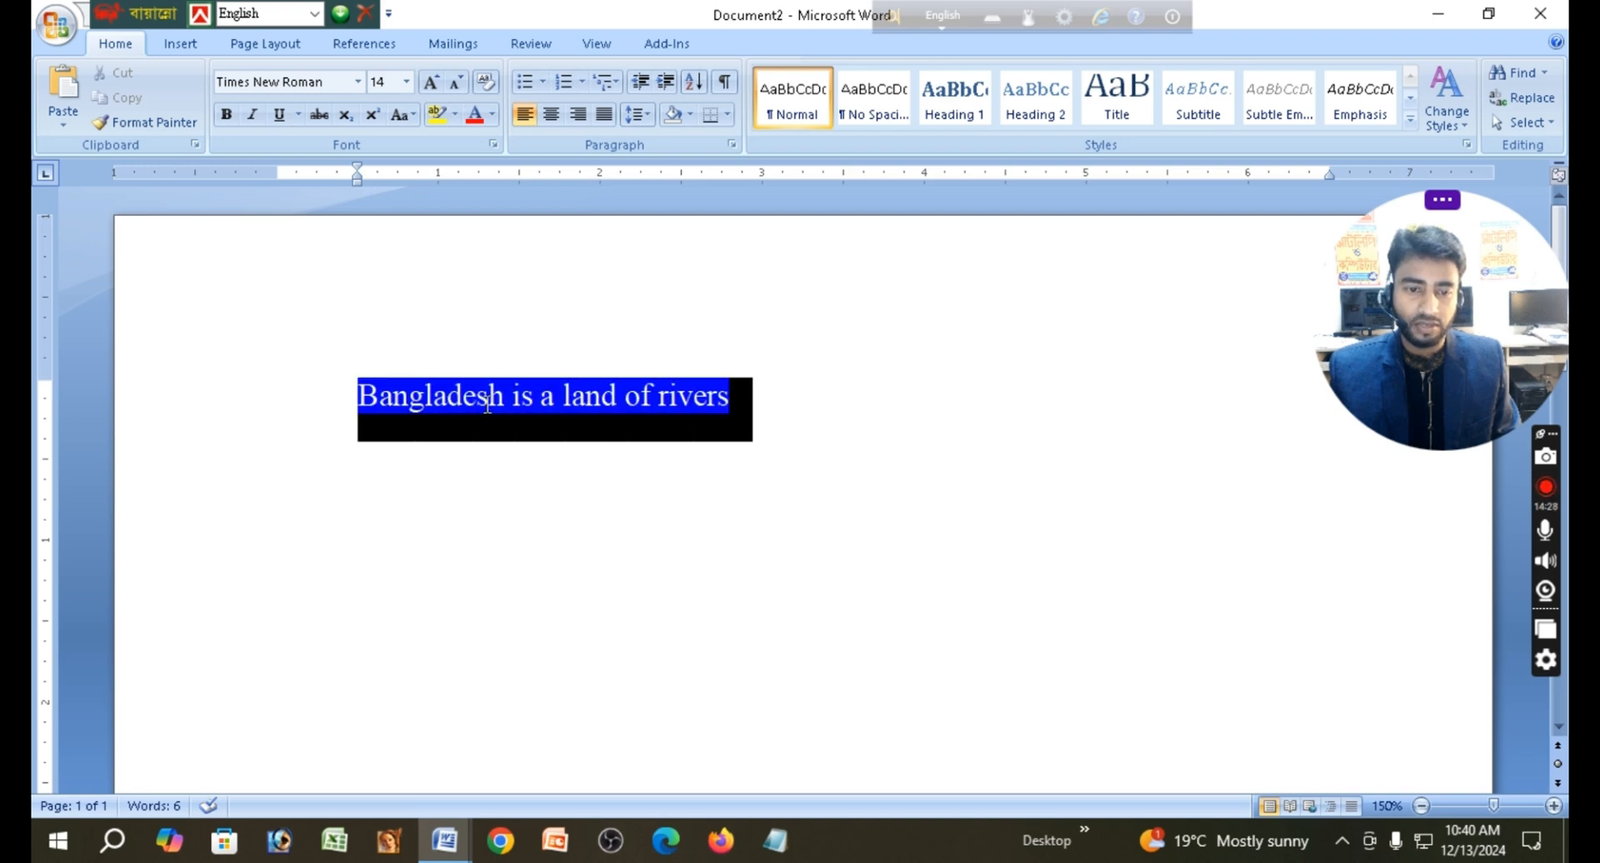
click(858, 417)
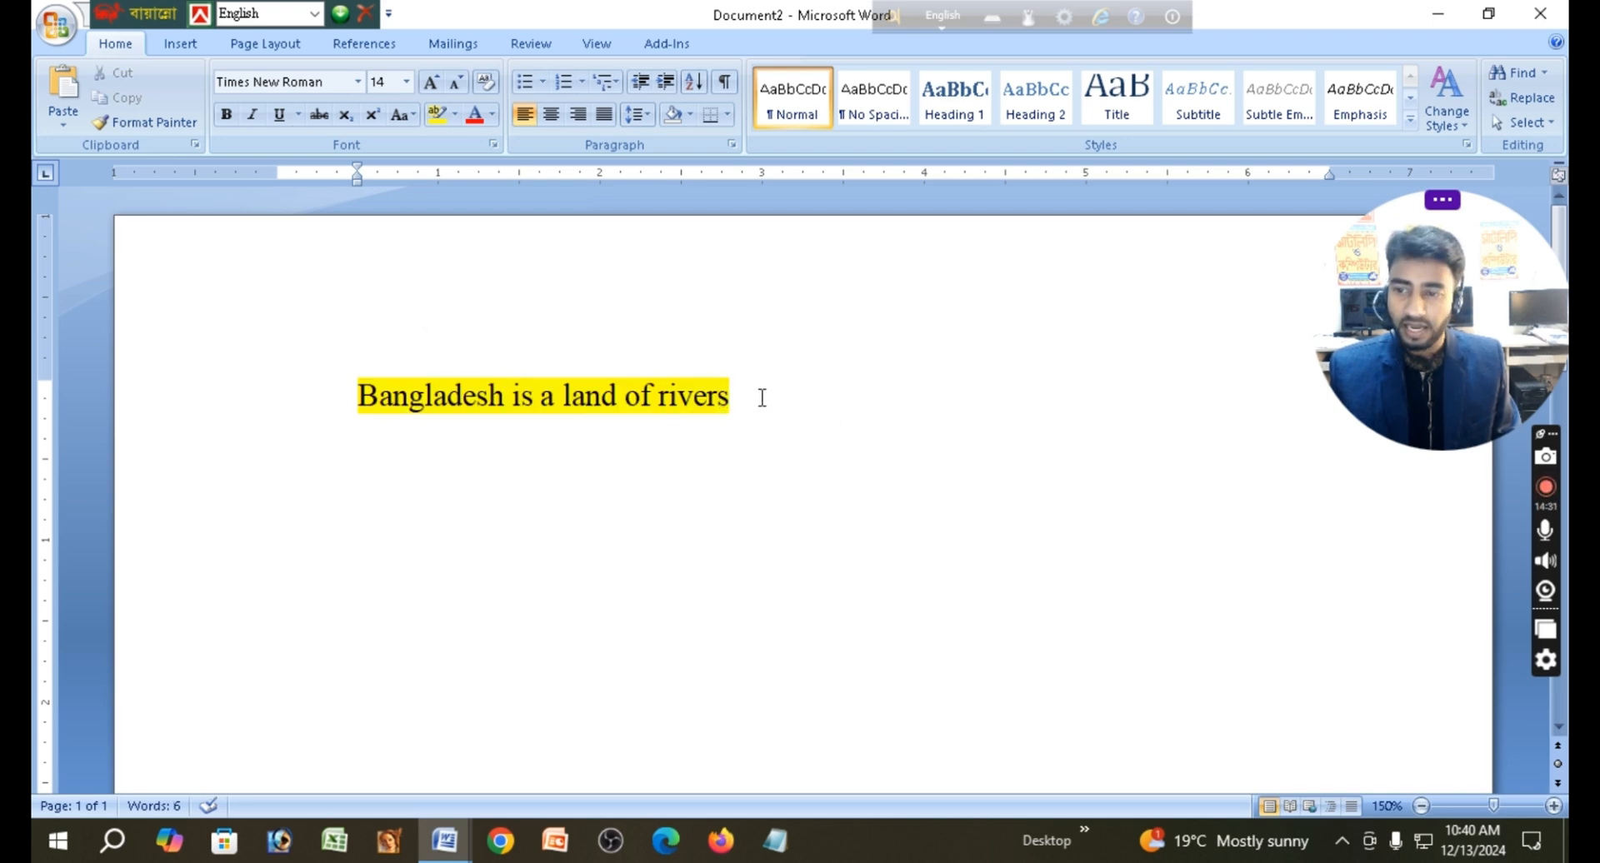
drag(752, 401, 475, 373)
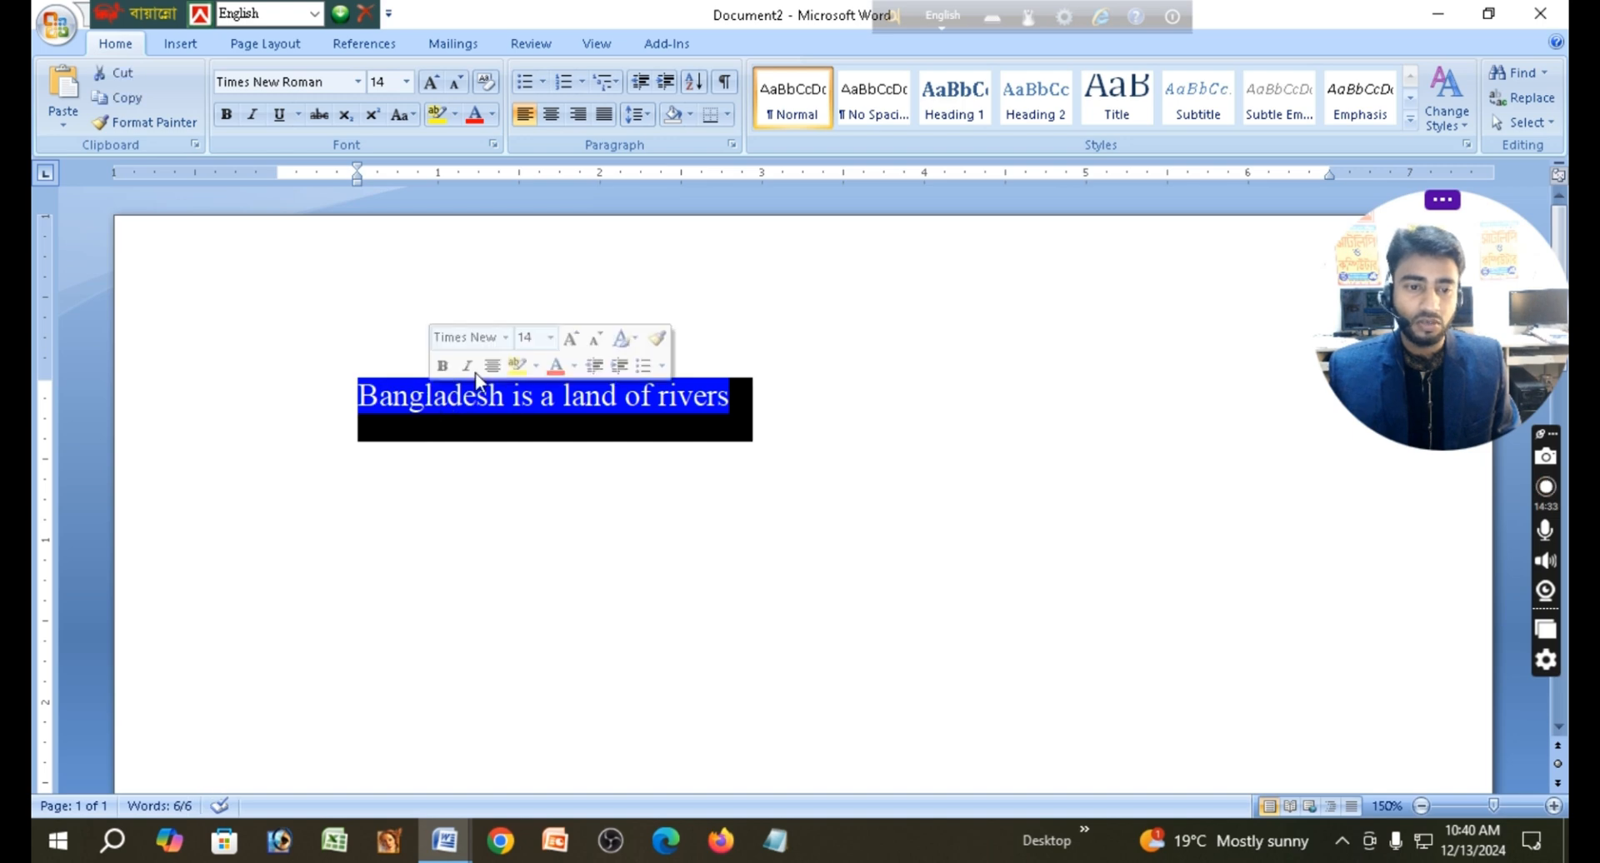
click(492, 117)
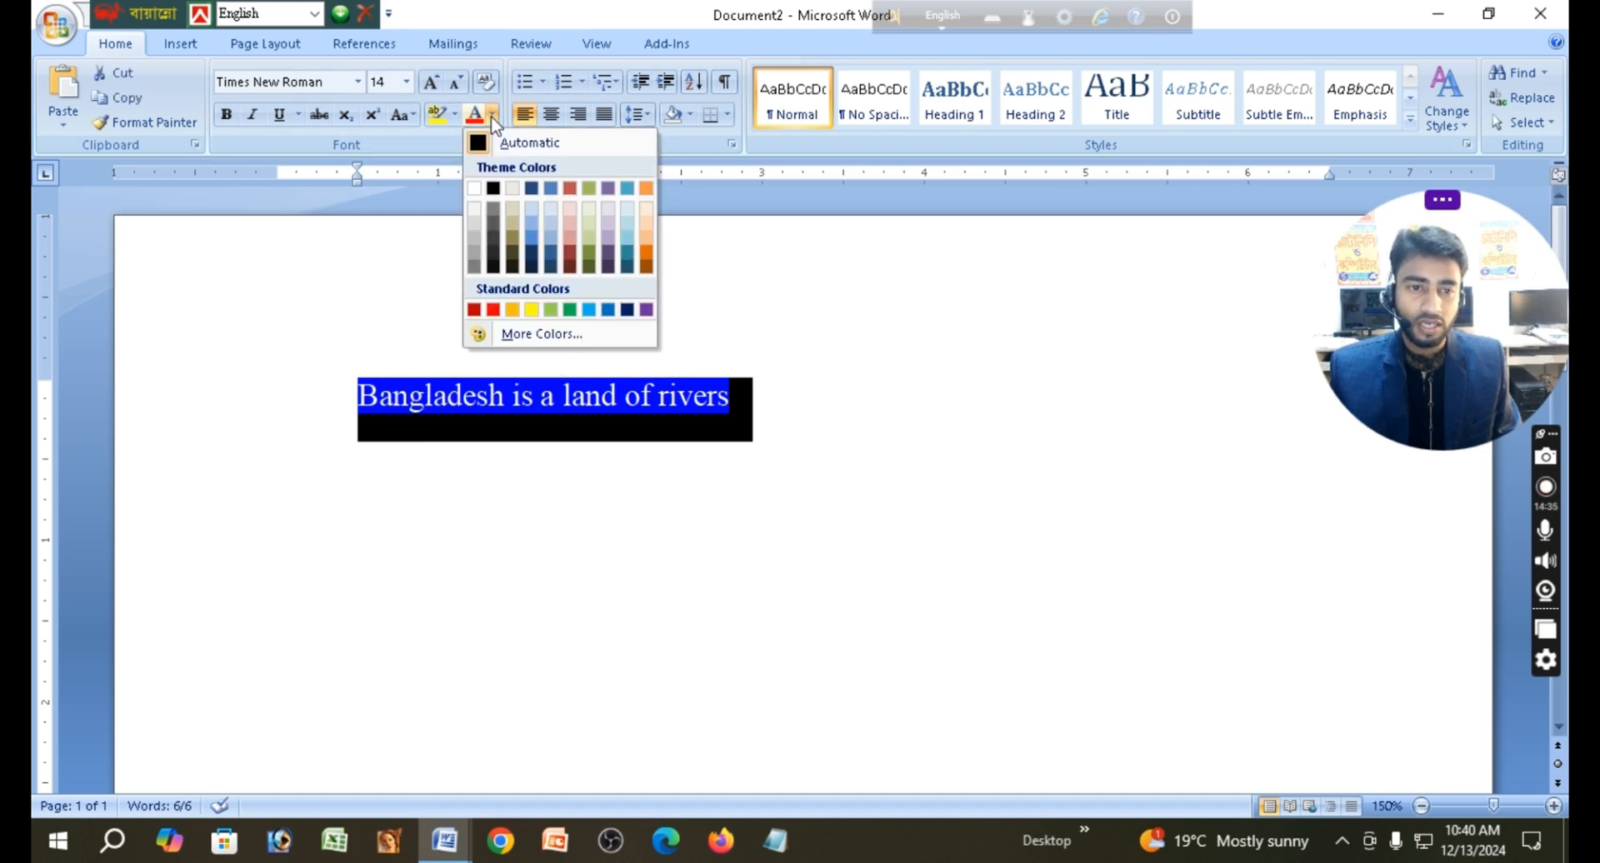
click(494, 310)
click(737, 396)
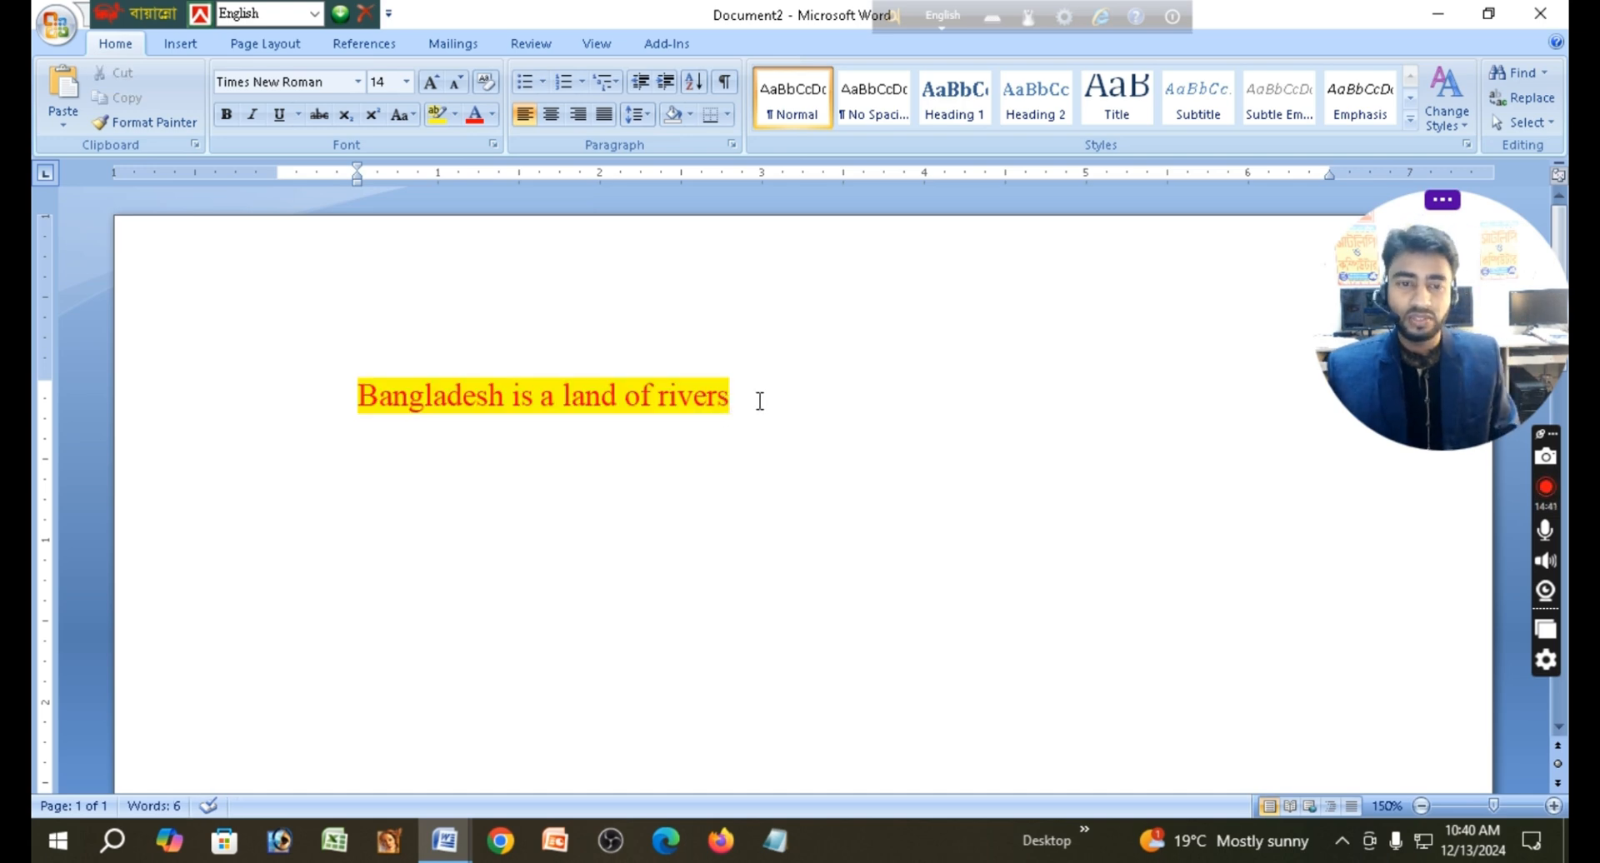
- Remove the yellow highlight from the sentence "Bangladesh is a land of rivers" by setting its highlight to No Color
drag(750, 401, 445, 401)
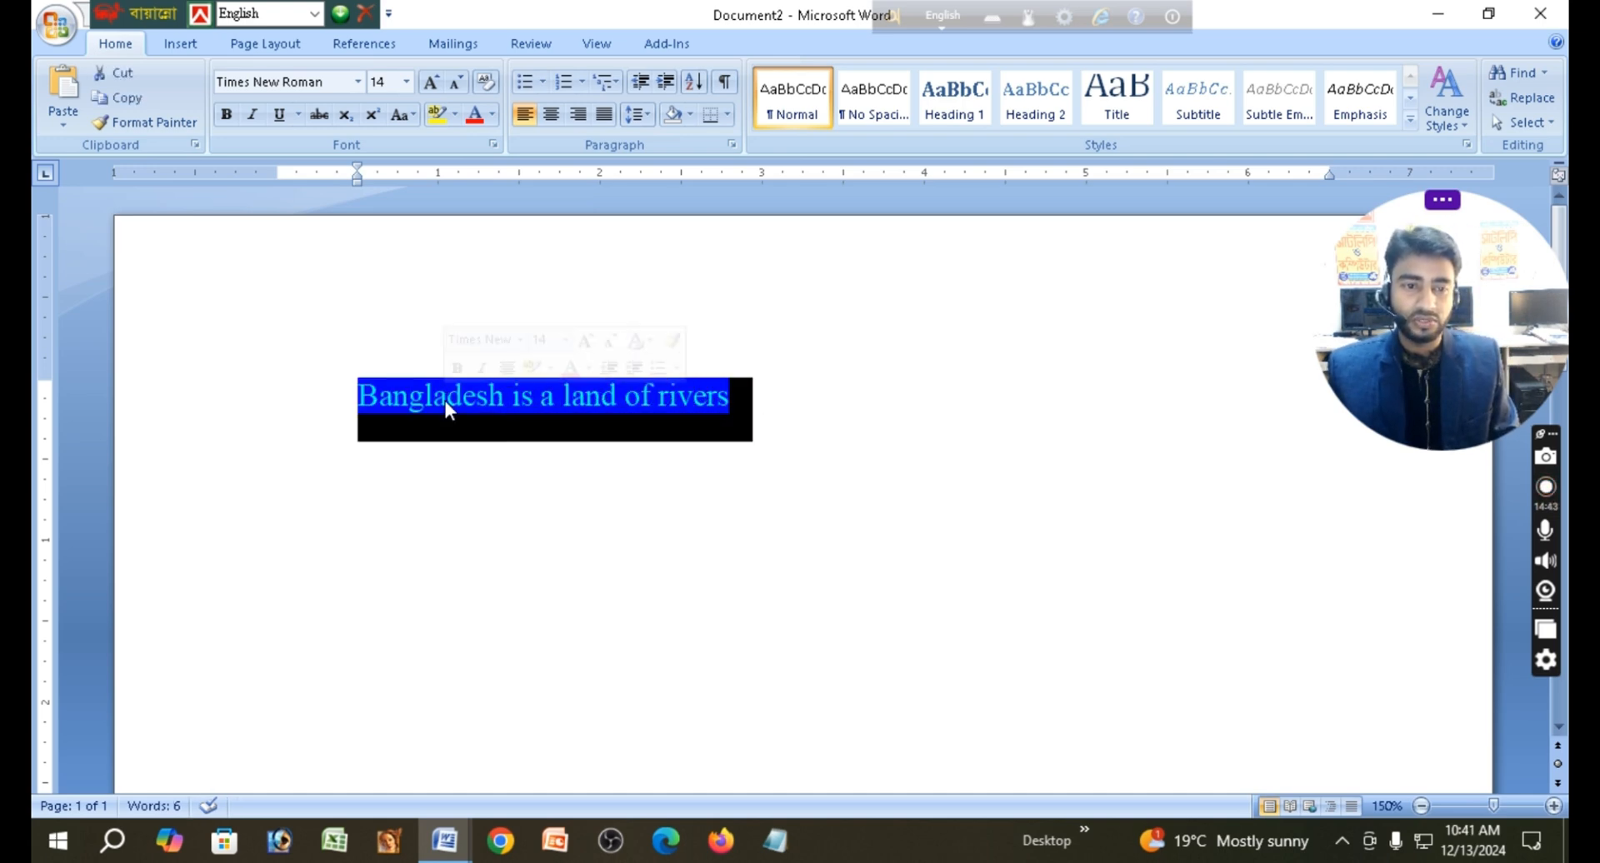
click(455, 116)
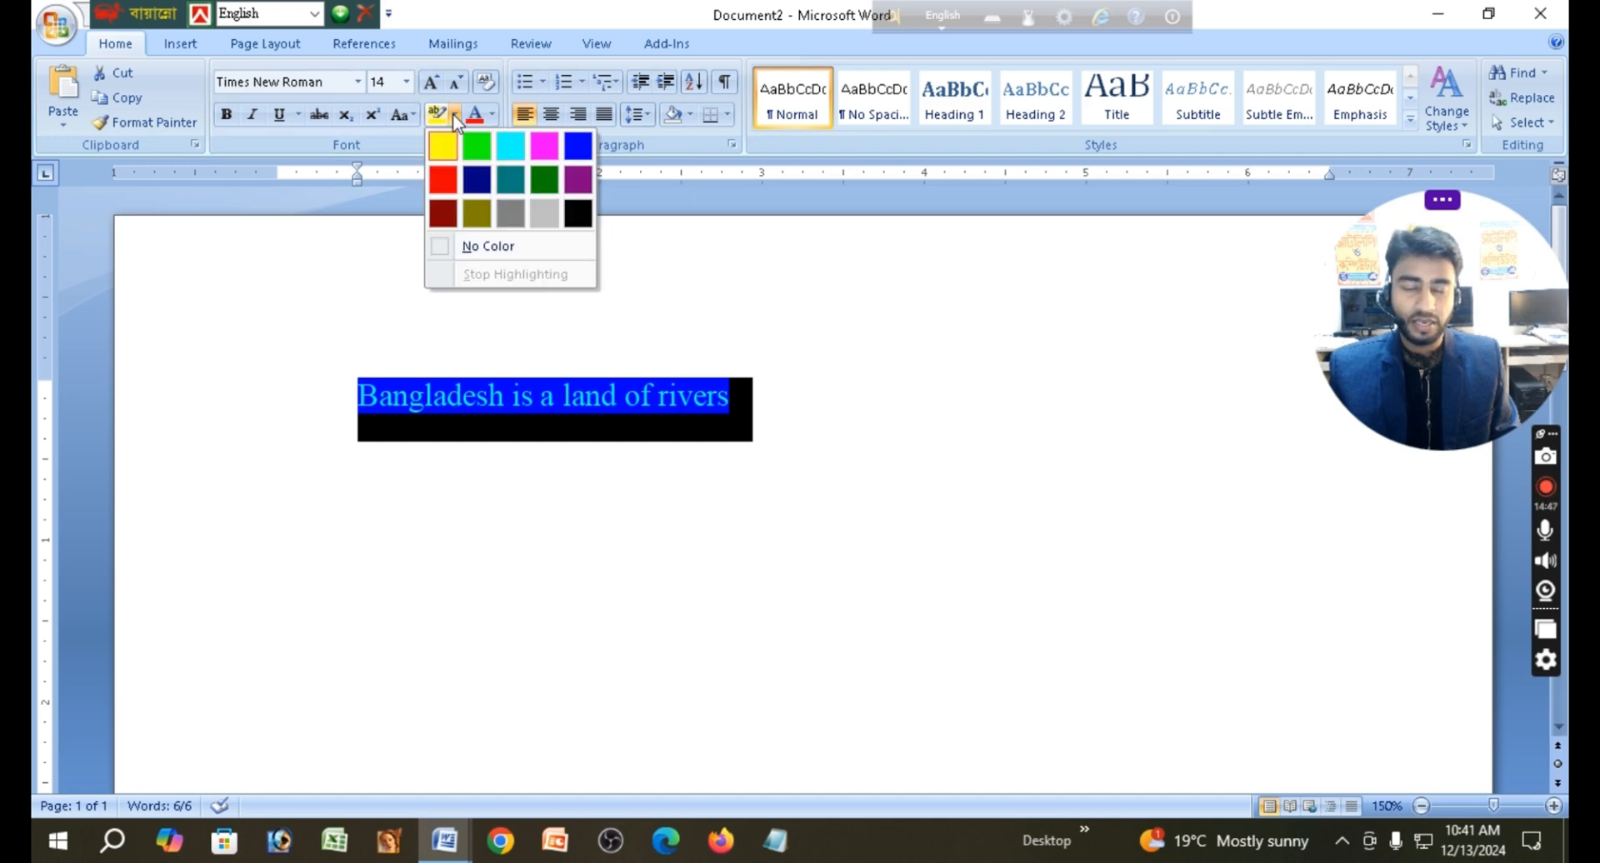
click(457, 247)
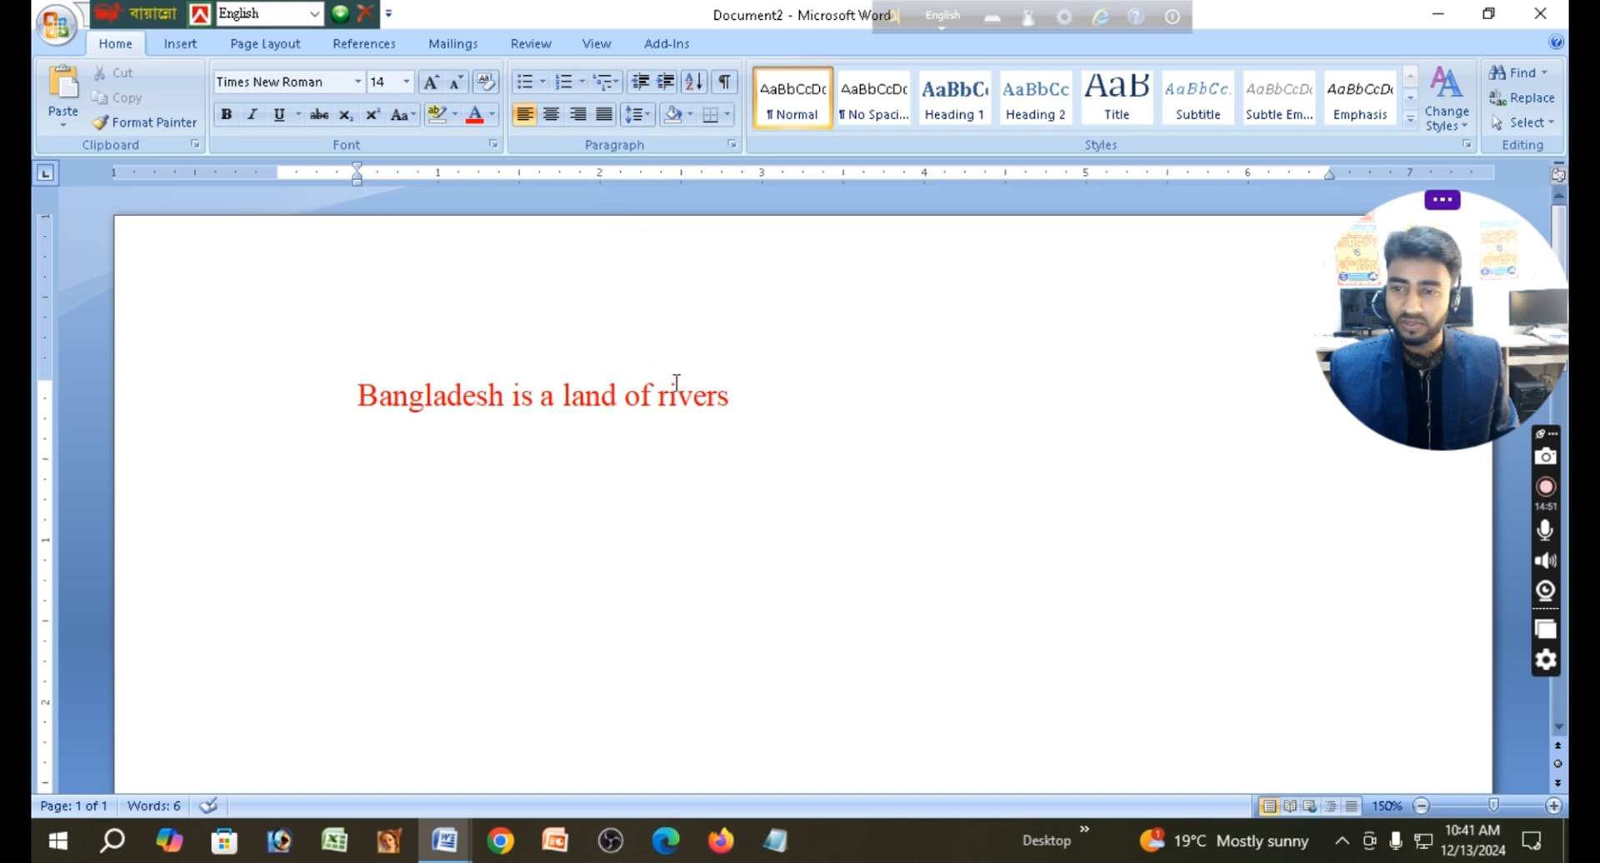
- Set the font colour of the whole sentence to the black theme colour
drag(767, 400, 357, 398)
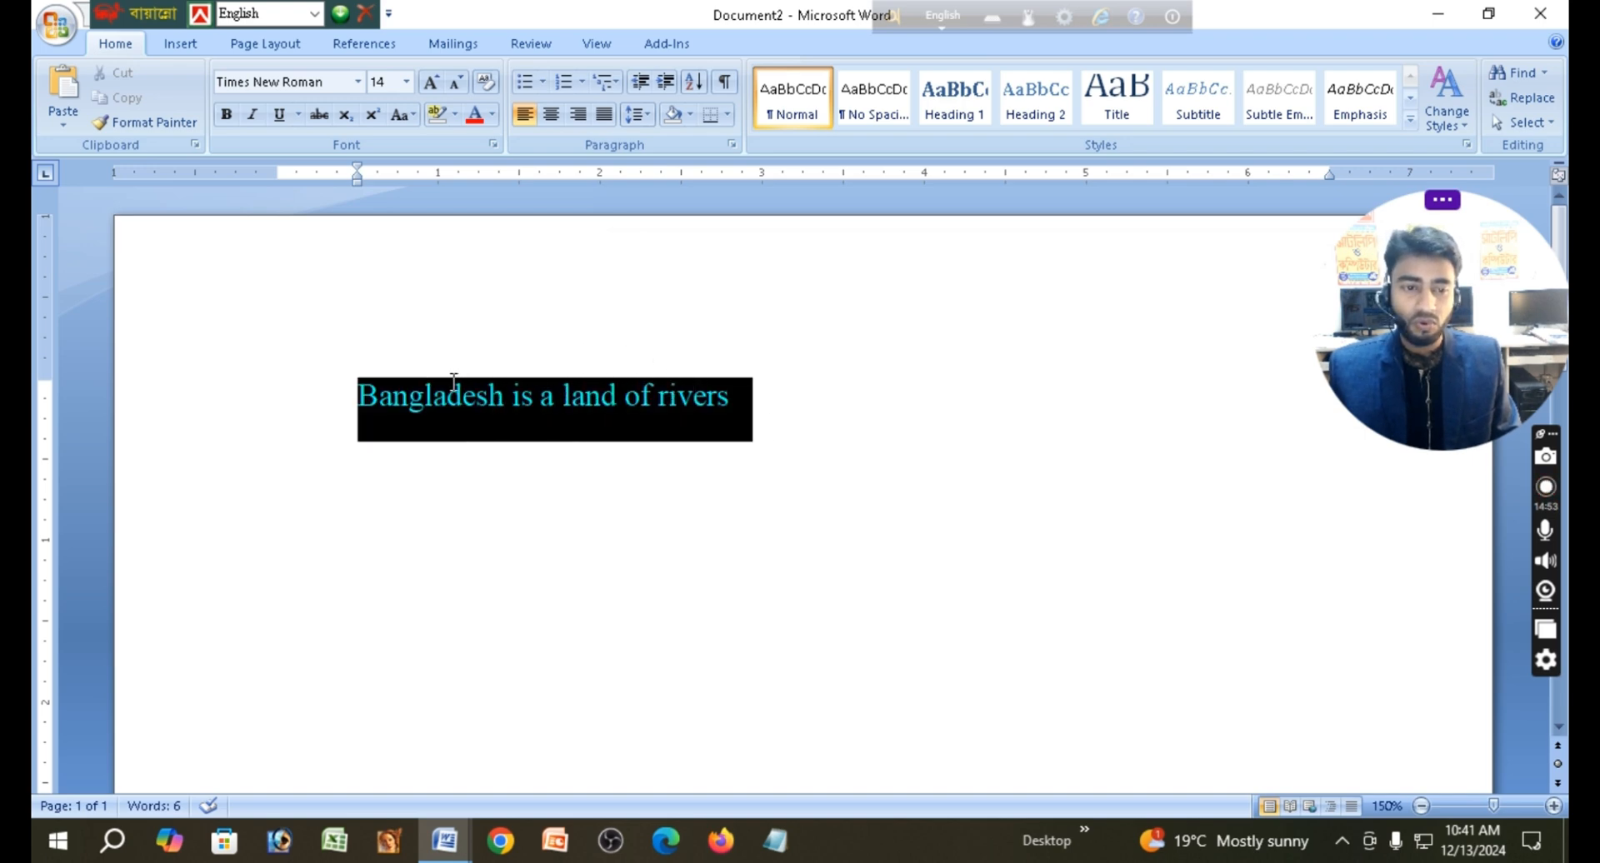
click(493, 114)
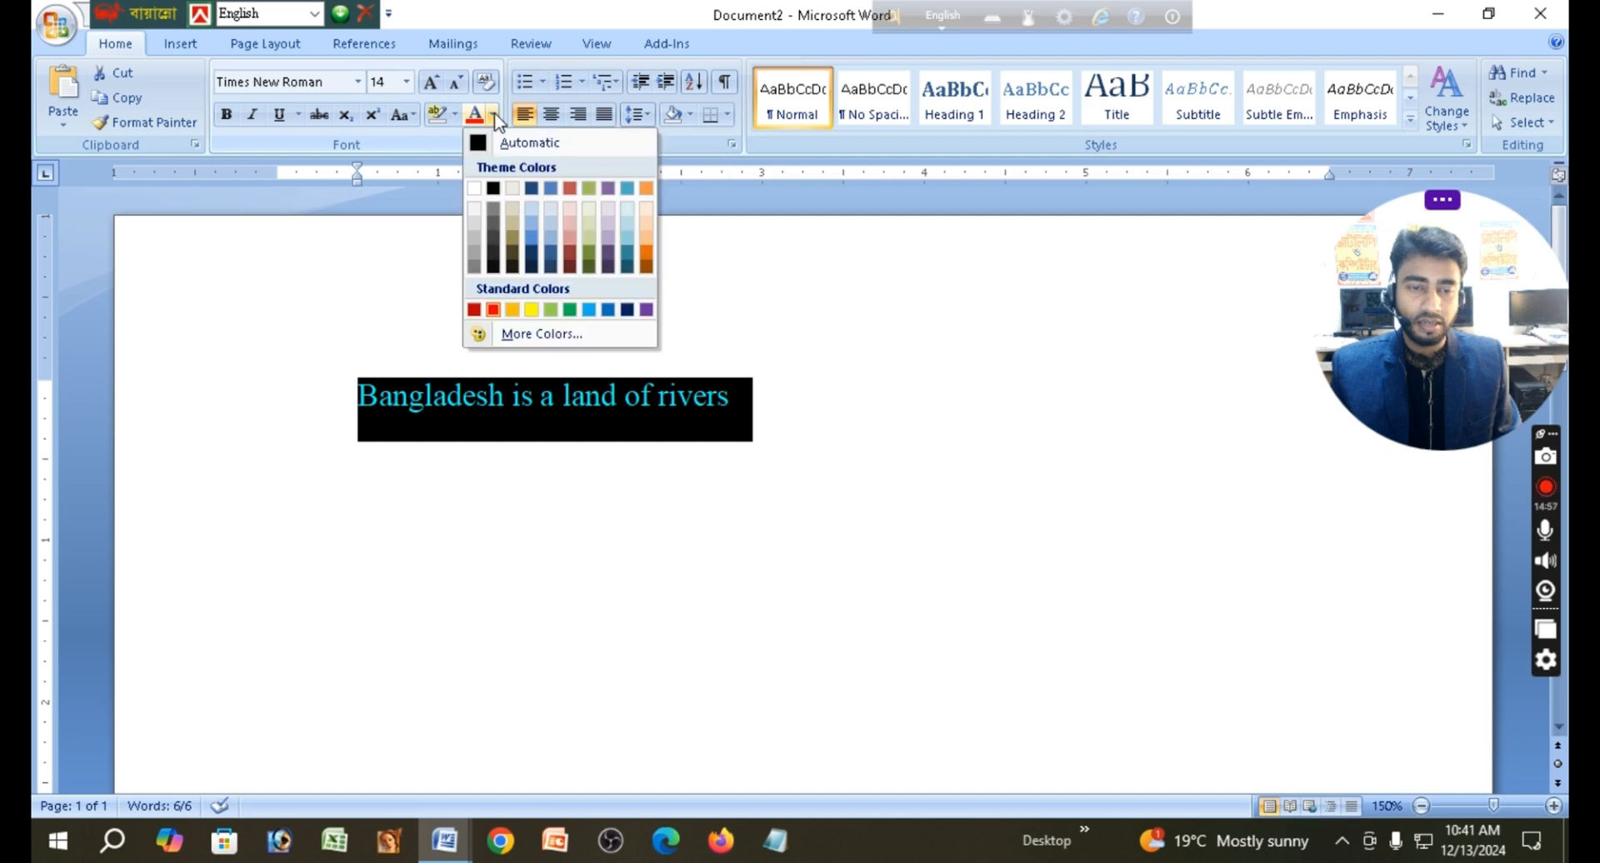
click(495, 188)
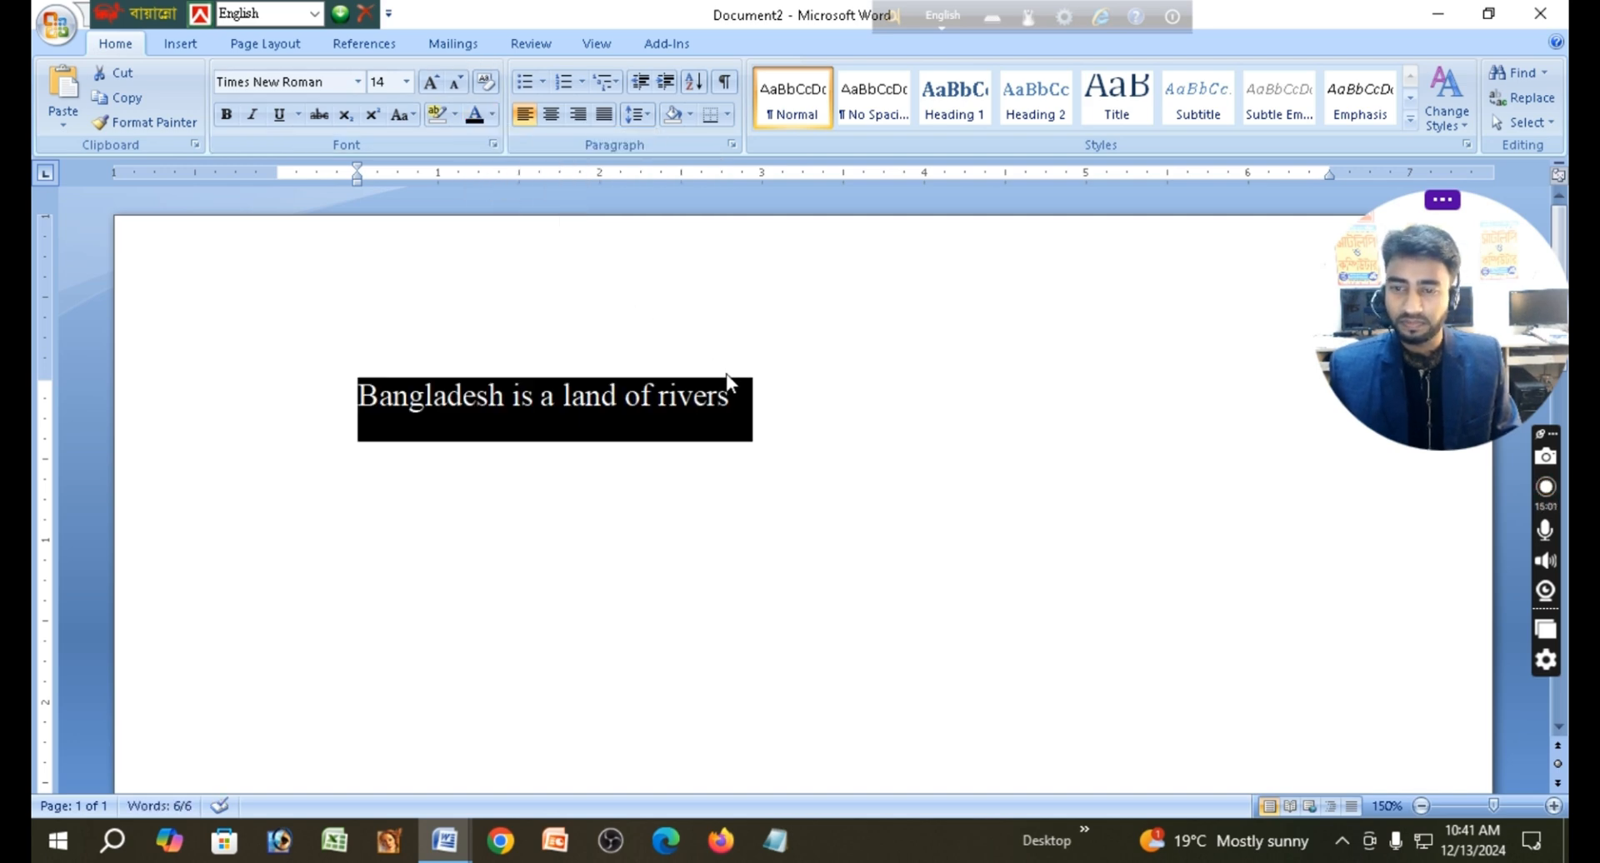
click(789, 408)
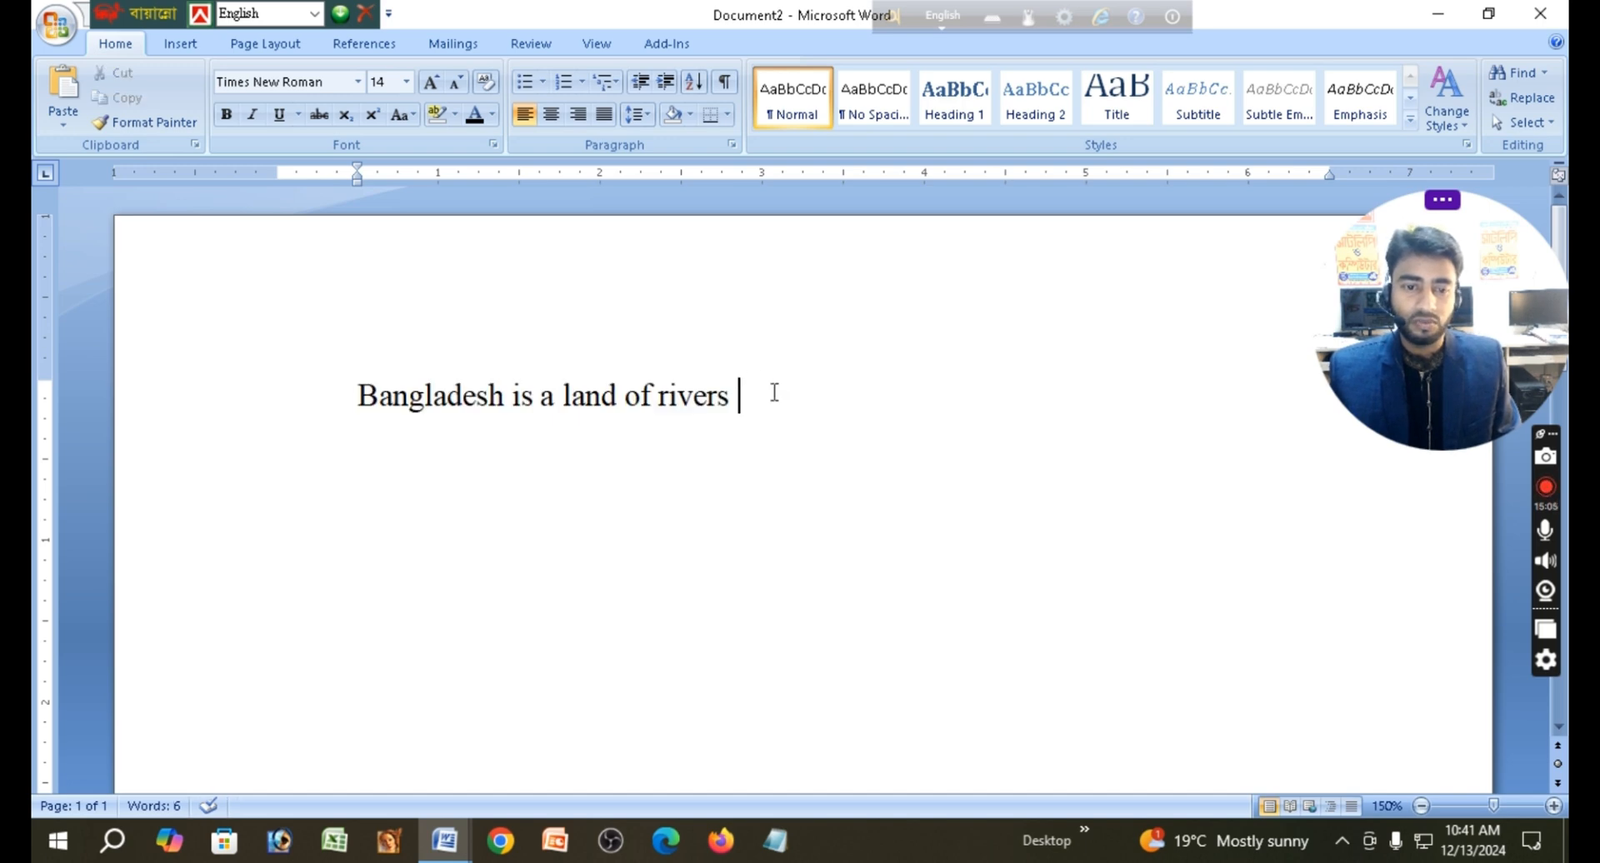
- Try out the paragraph alignments on the sentence in the order right, centre, left and justified
drag(775, 392, 477, 400)
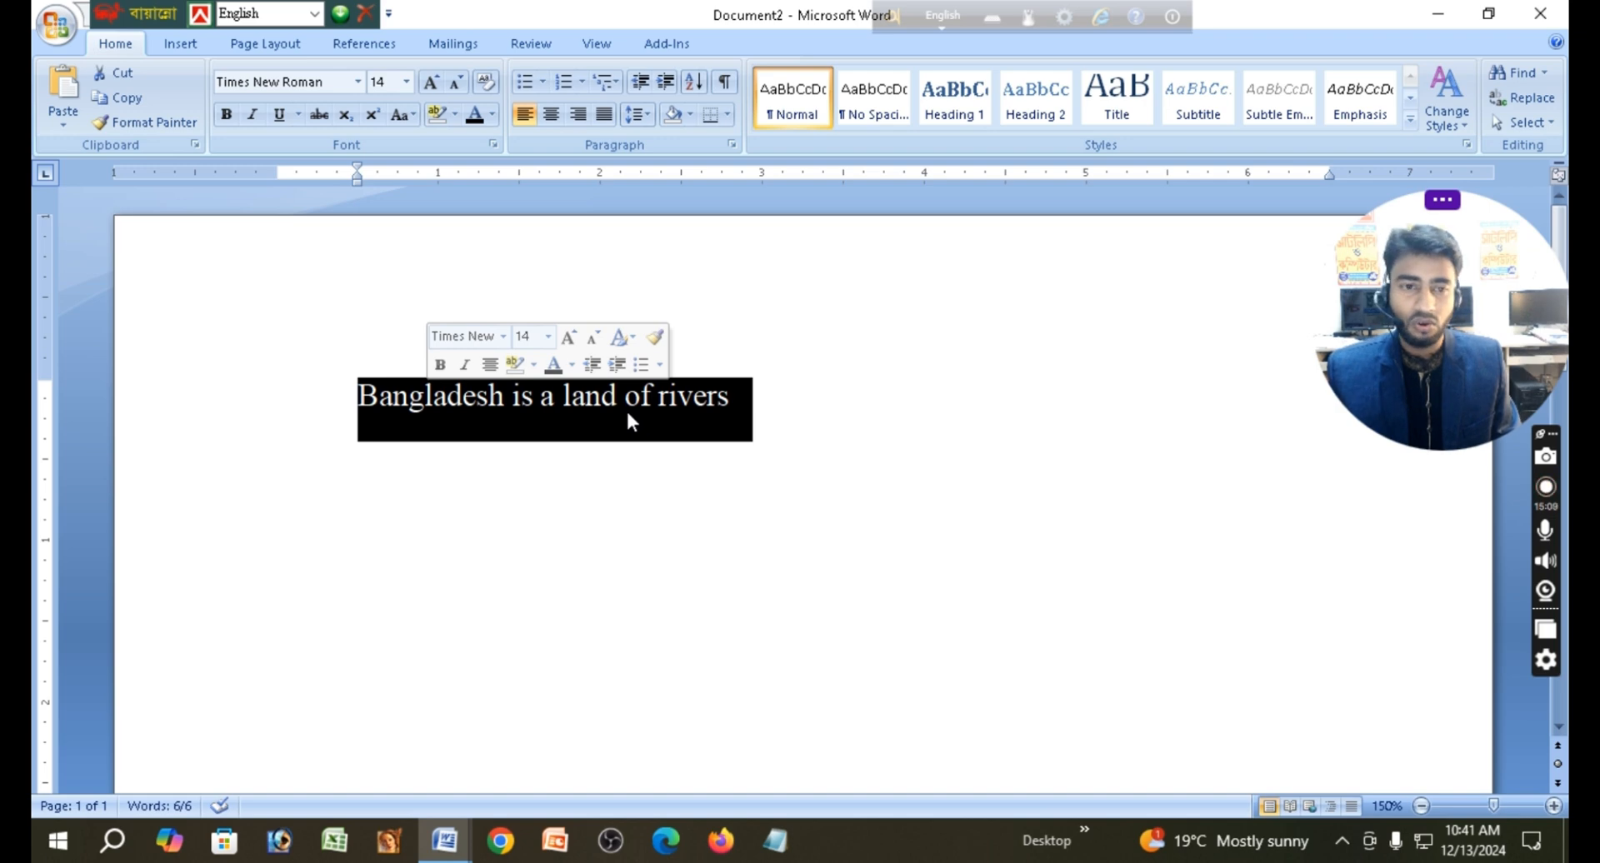
click(578, 115)
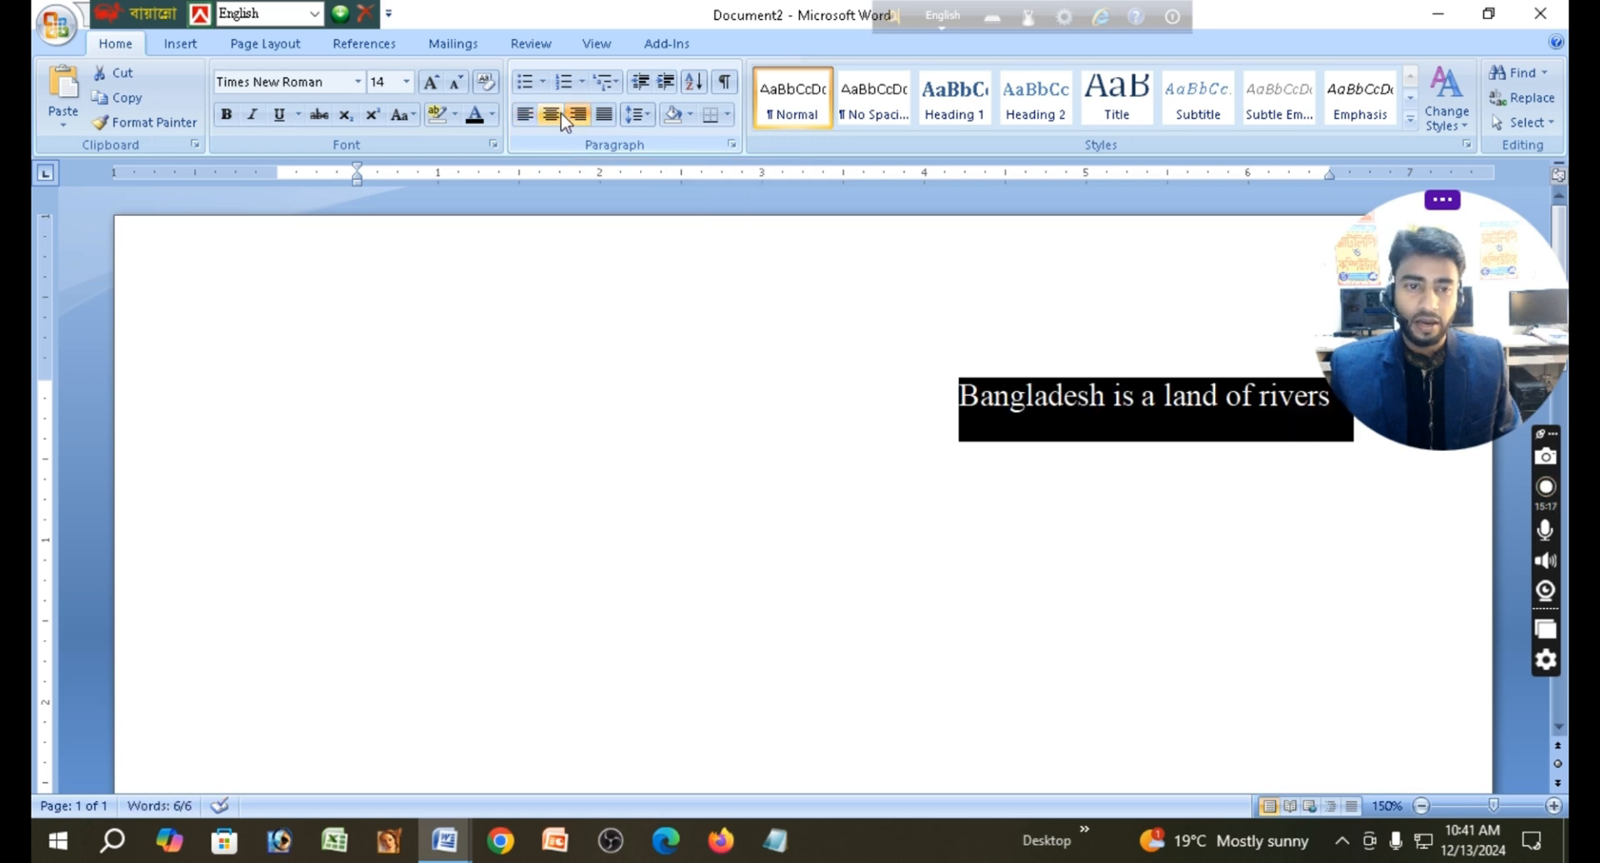
click(551, 118)
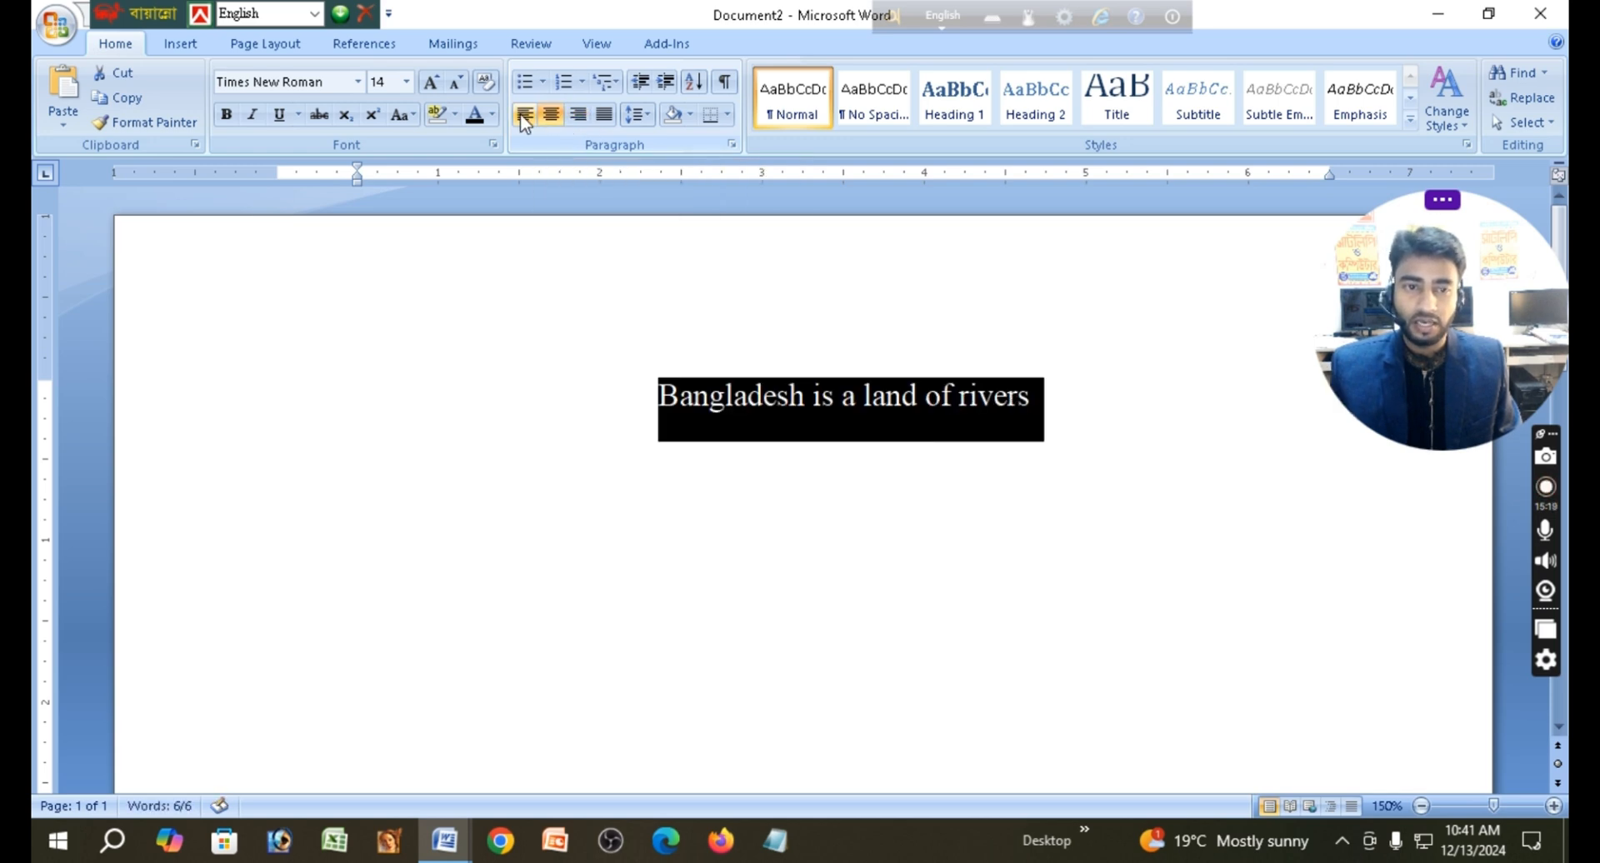
click(524, 117)
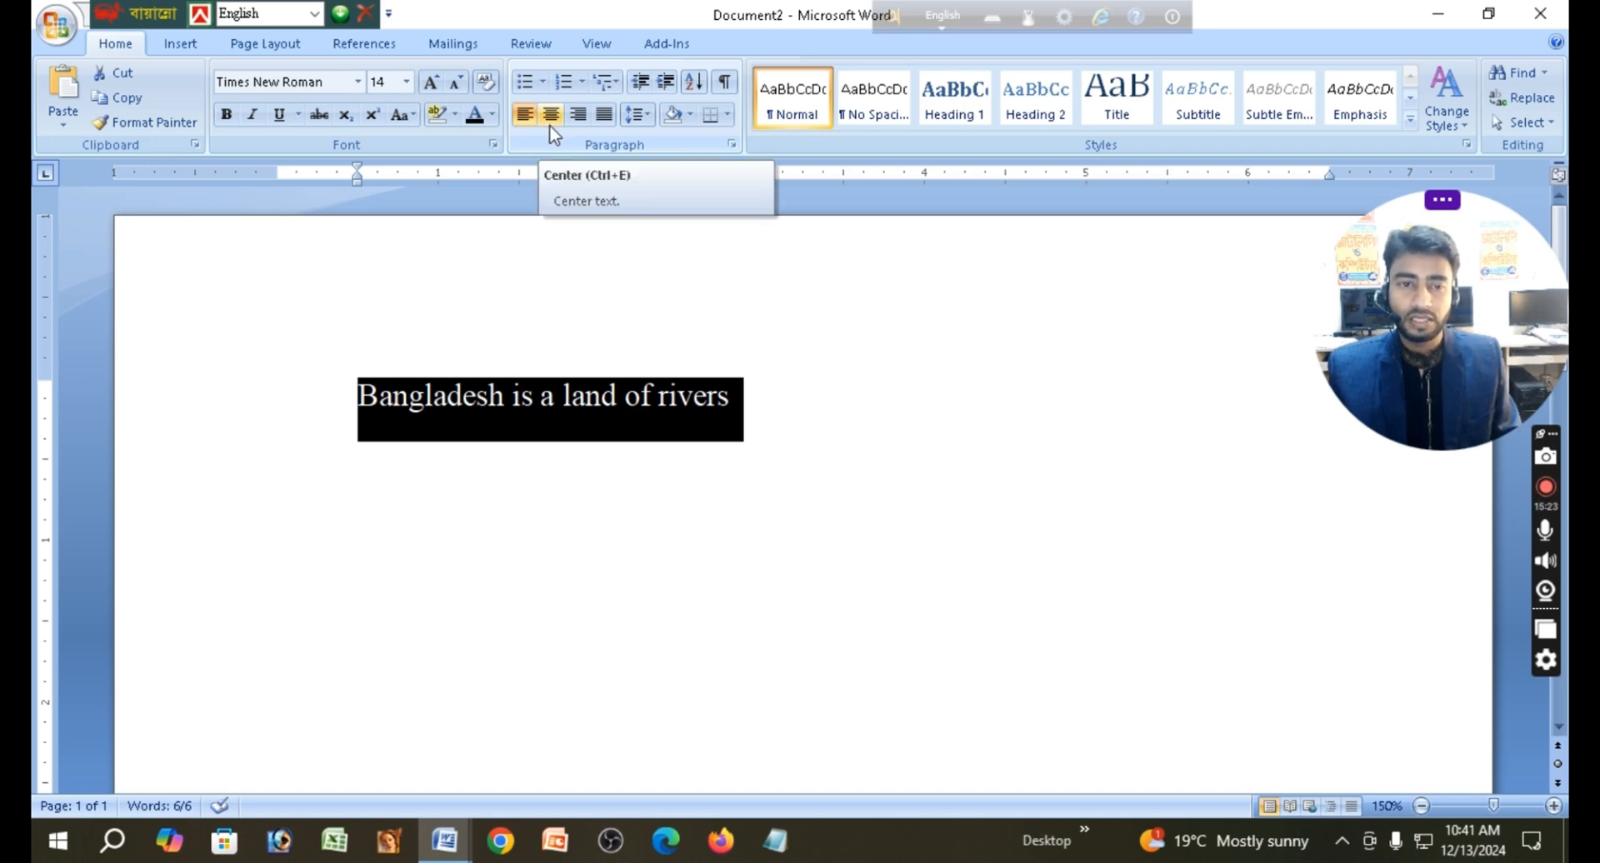
click(604, 114)
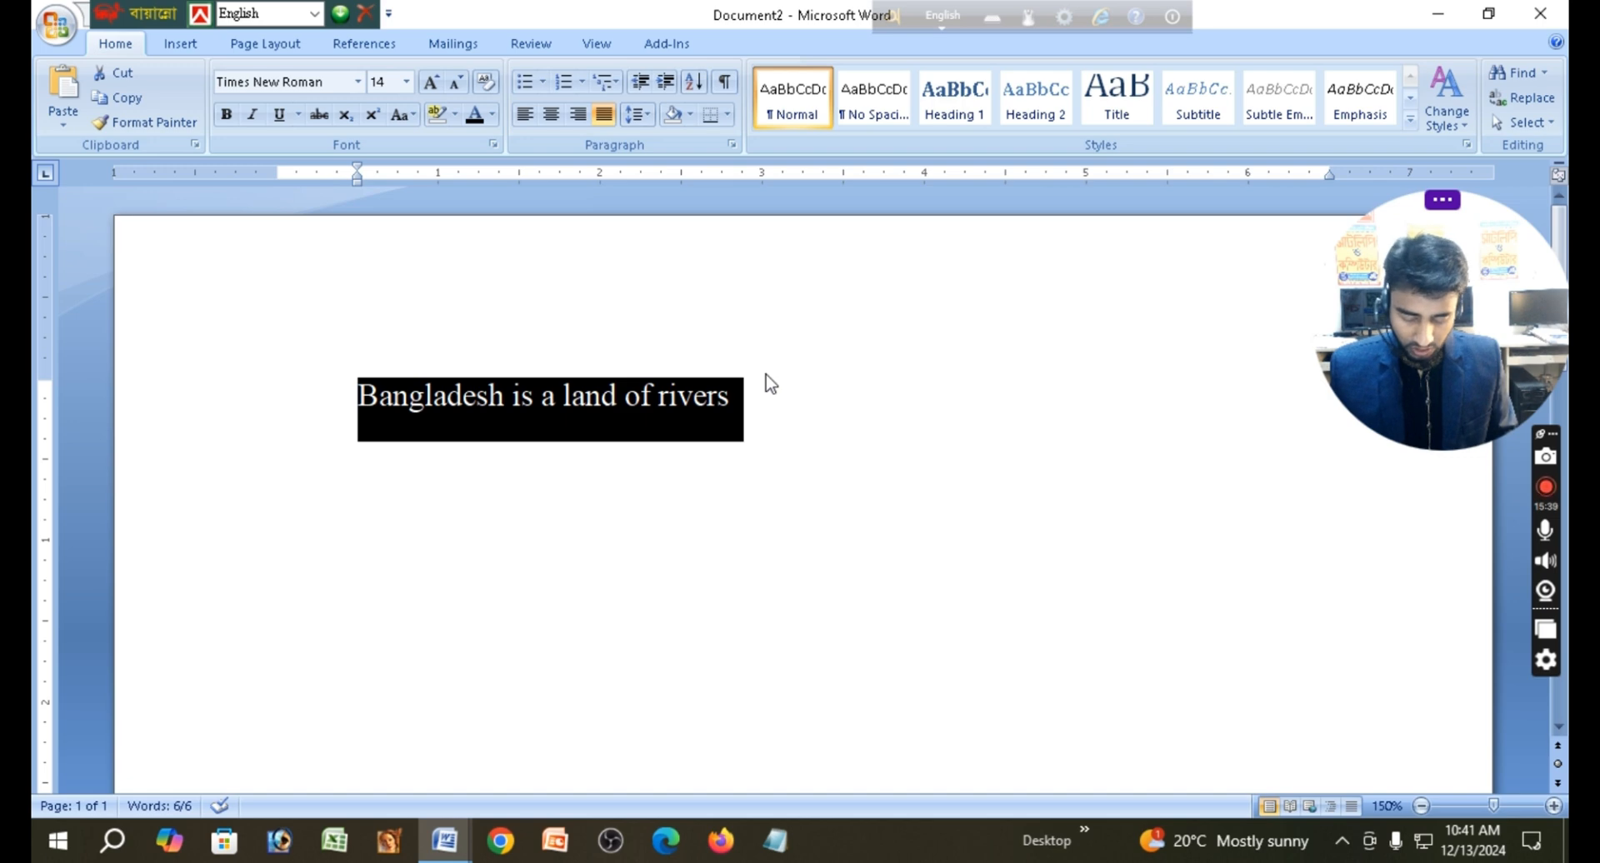
- Cycle the sentence's alignment through right and centre, finishing with left alignment
key(ctrl+r)
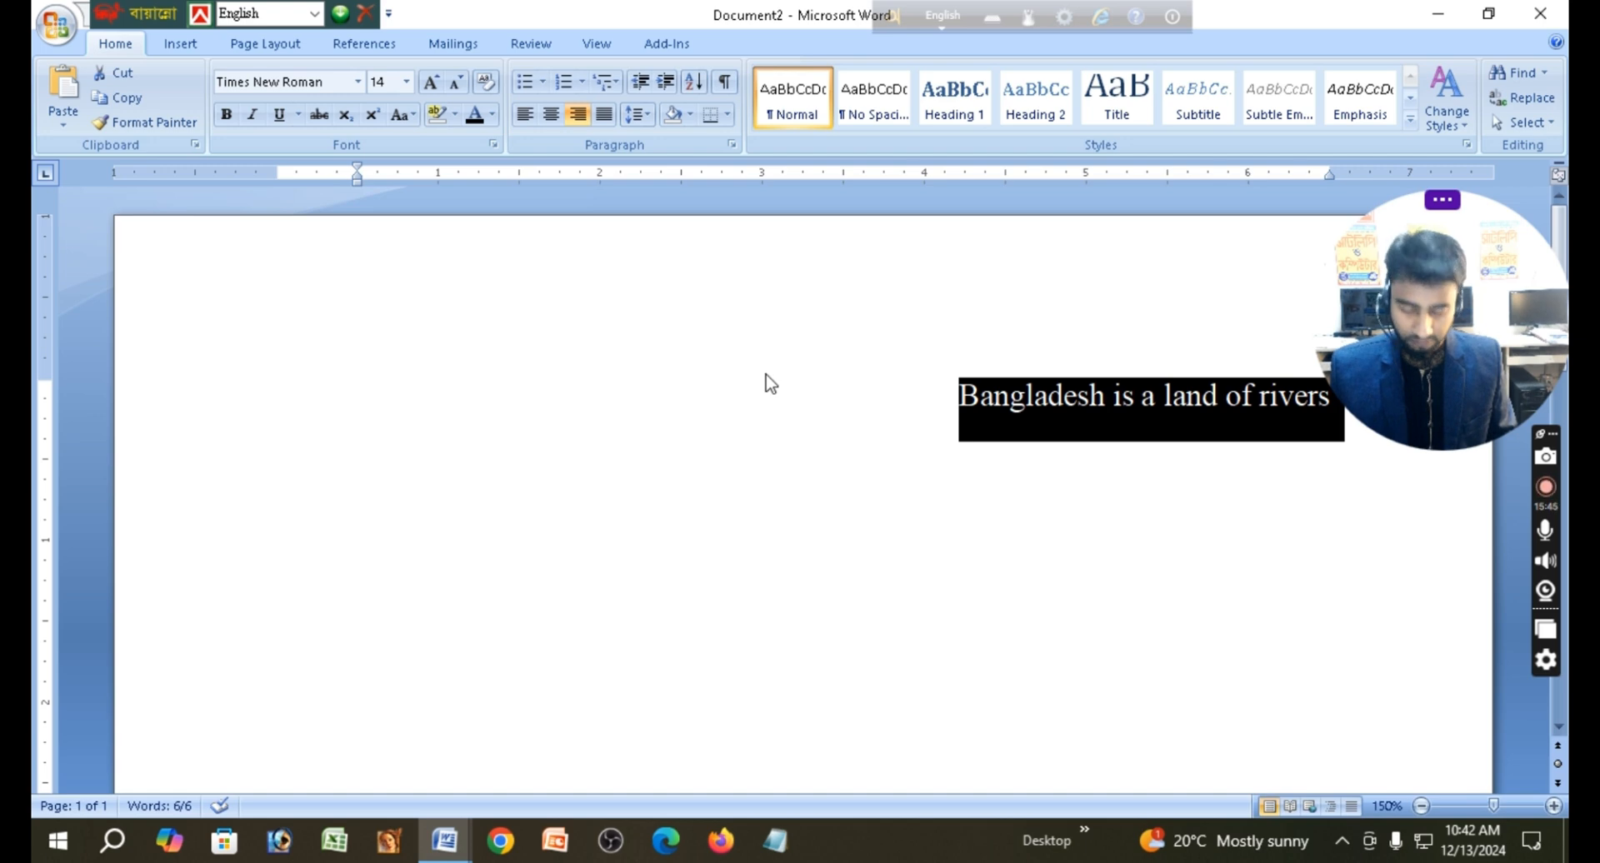
key(ctrl+e)
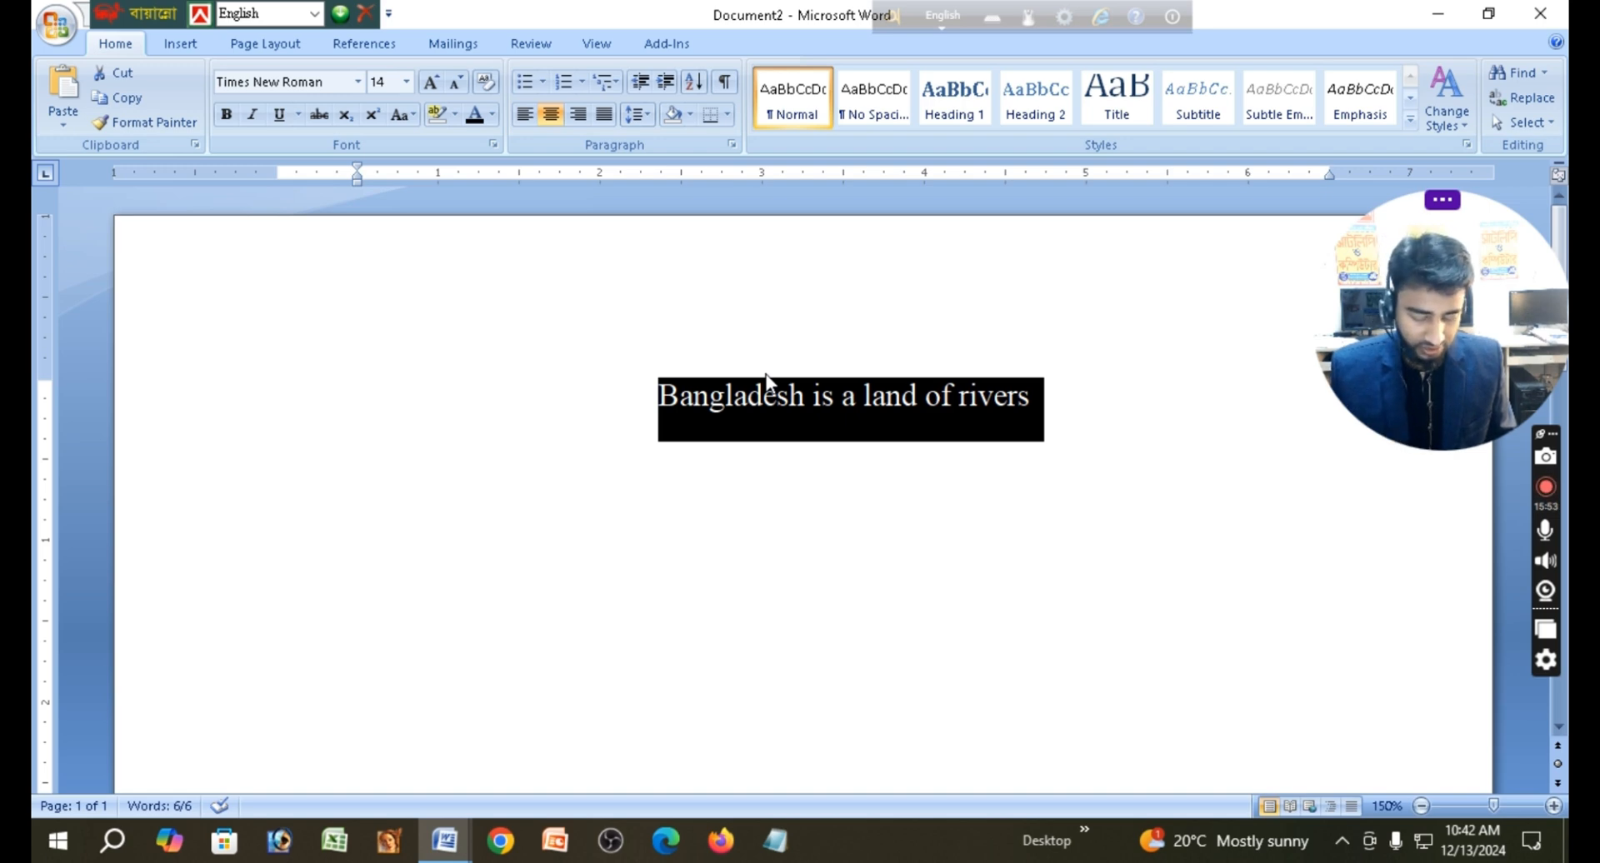
key(ctrl+l)
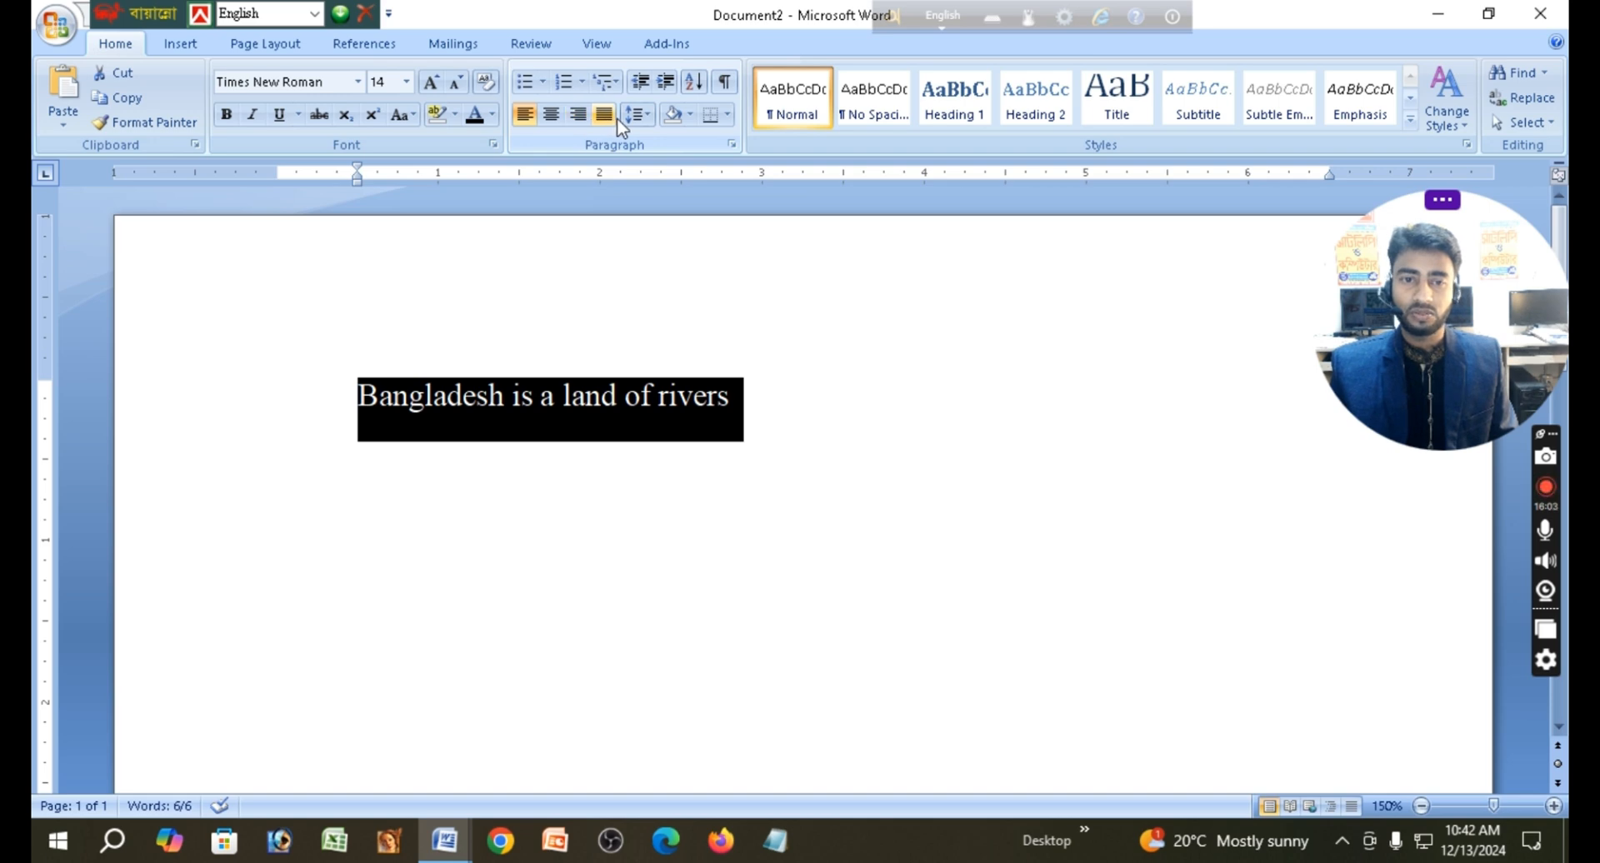
- Copy the sentence "Bangladesh is a land of rivers" and paste it four times, starting on a new line below the original
click(799, 335)
drag(690, 403, 367, 410)
key(ctrl+c)
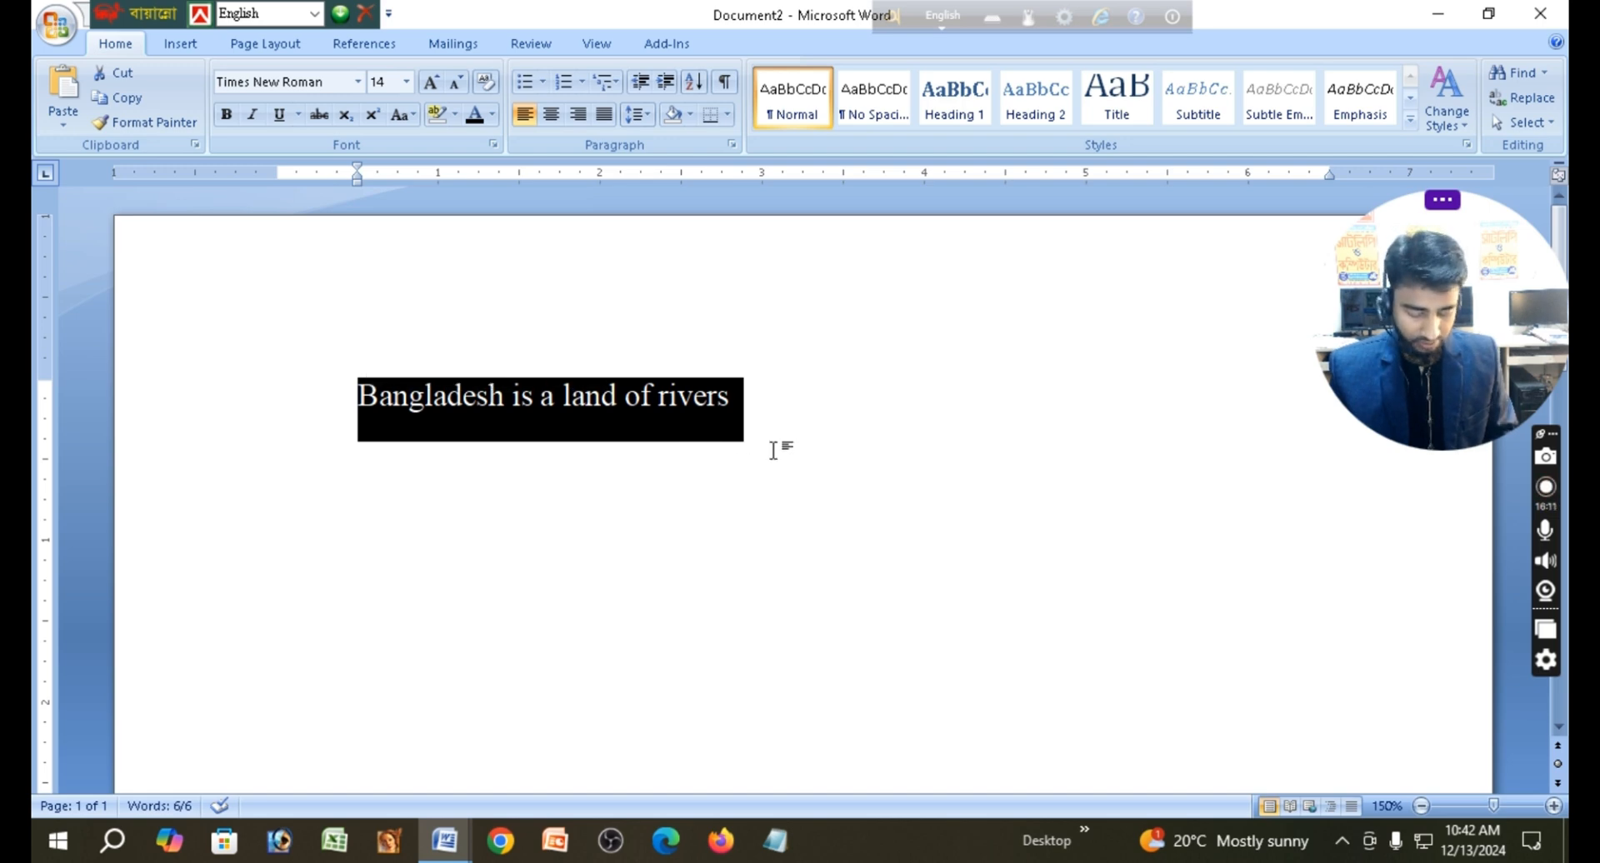
click(764, 406)
key(Return)
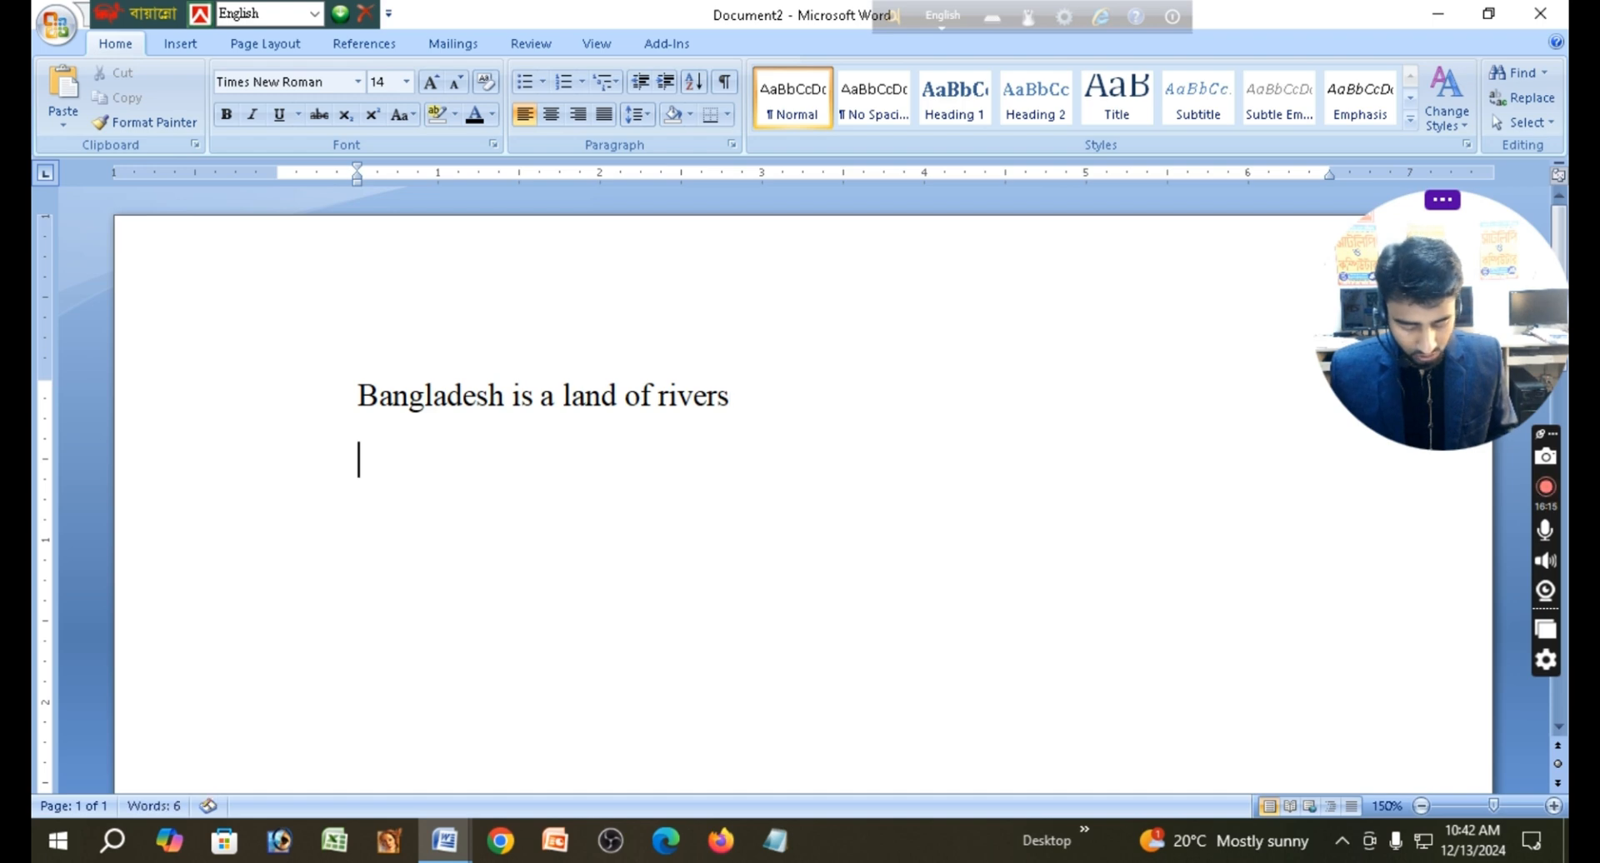
key(ctrl+v)
key(ctrl+v)
key(ctrl+v)
key(ctrl+v)
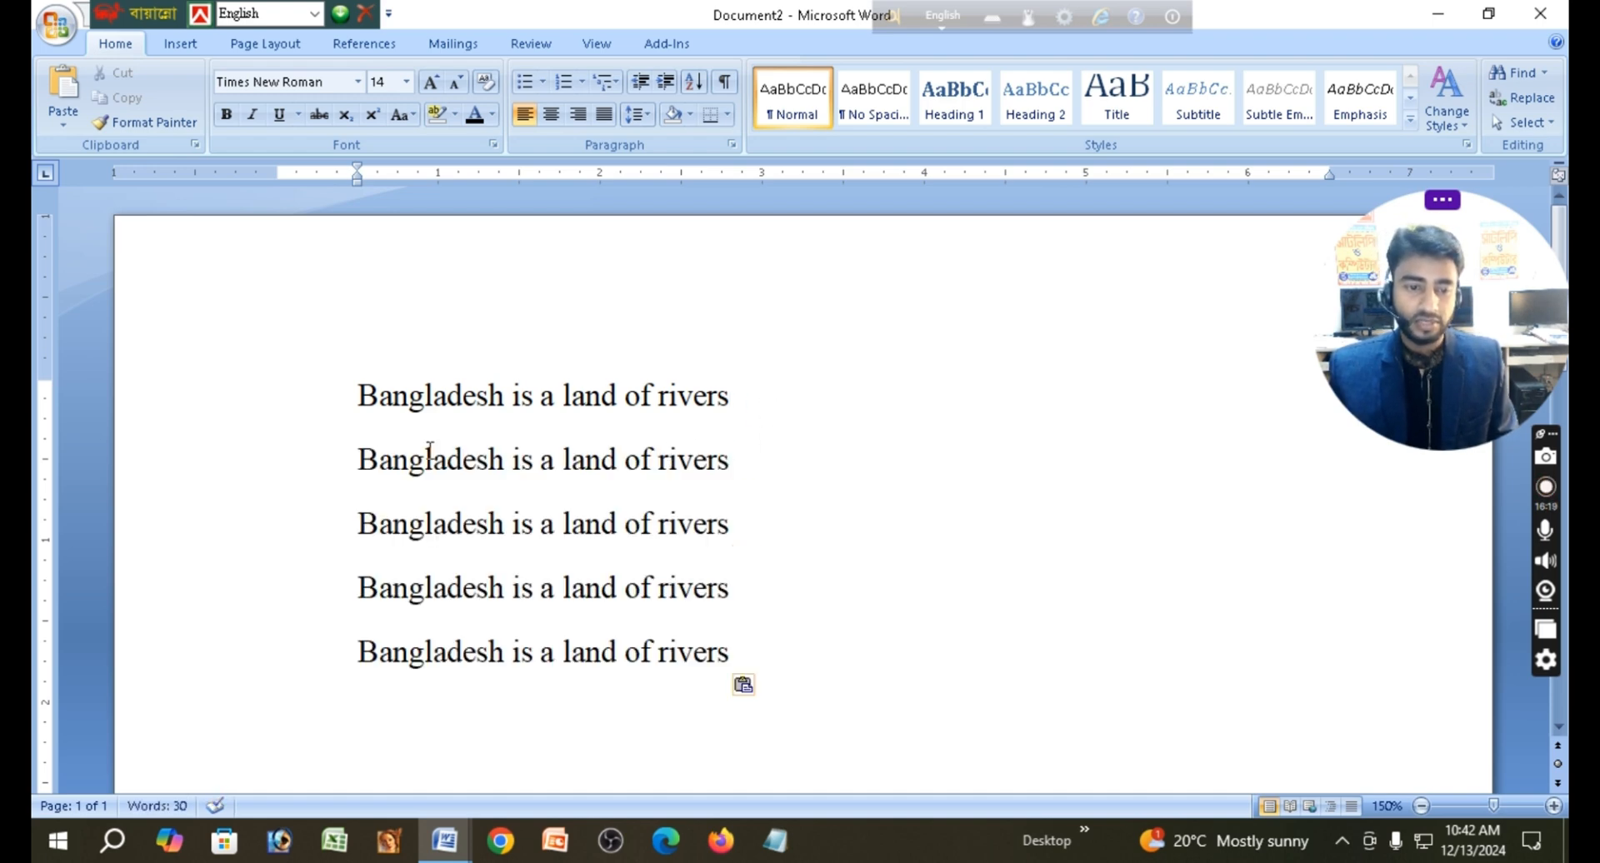
- Remove the space after paragraph from all five sentence lines
drag(354, 394, 772, 667)
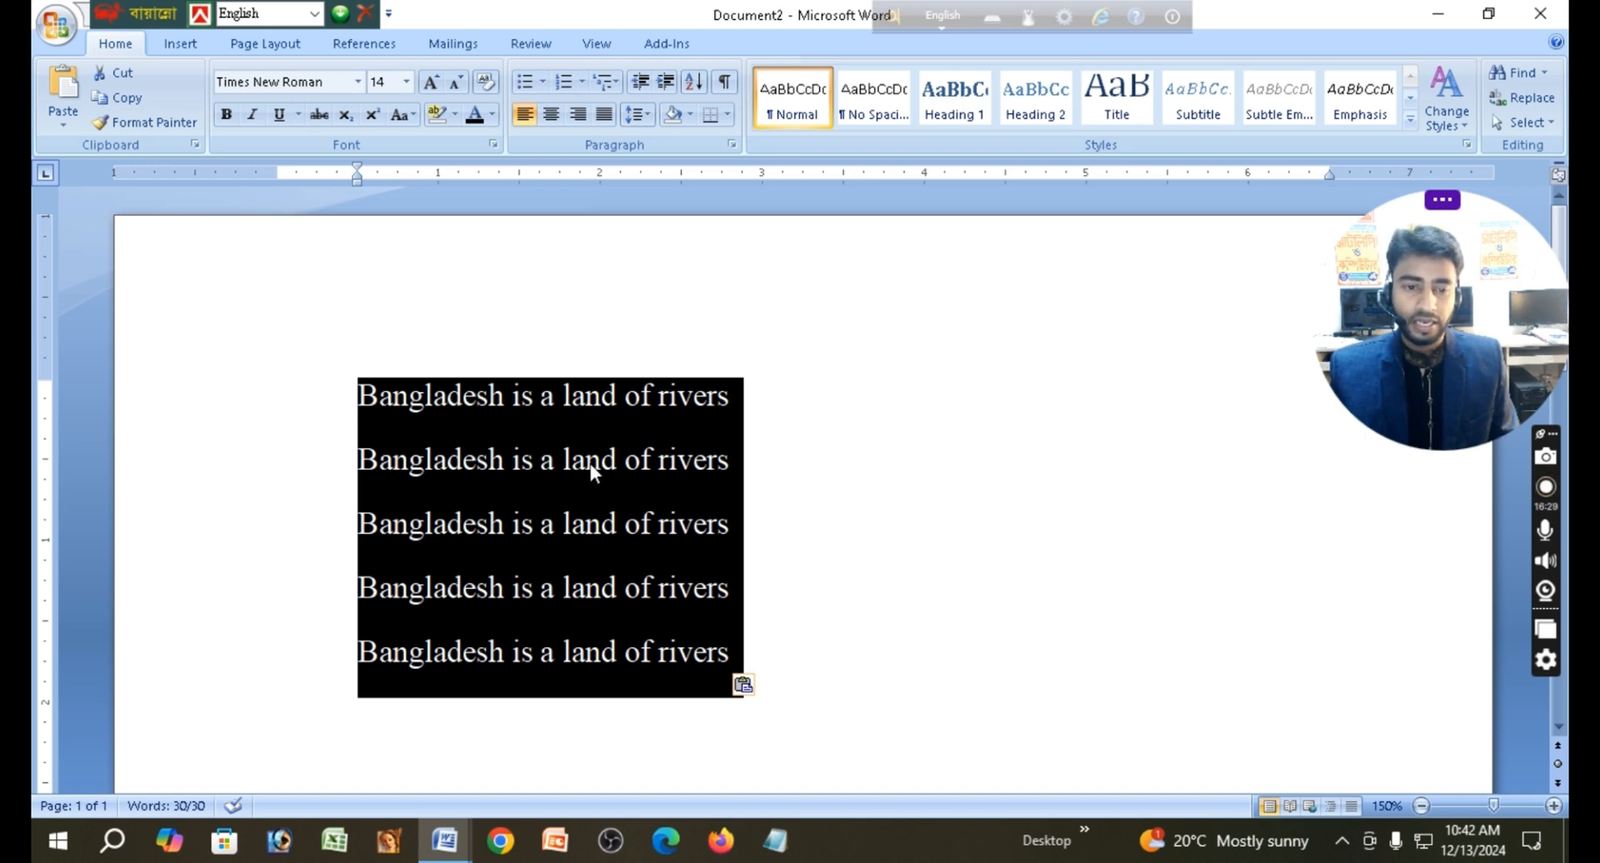
click(960, 370)
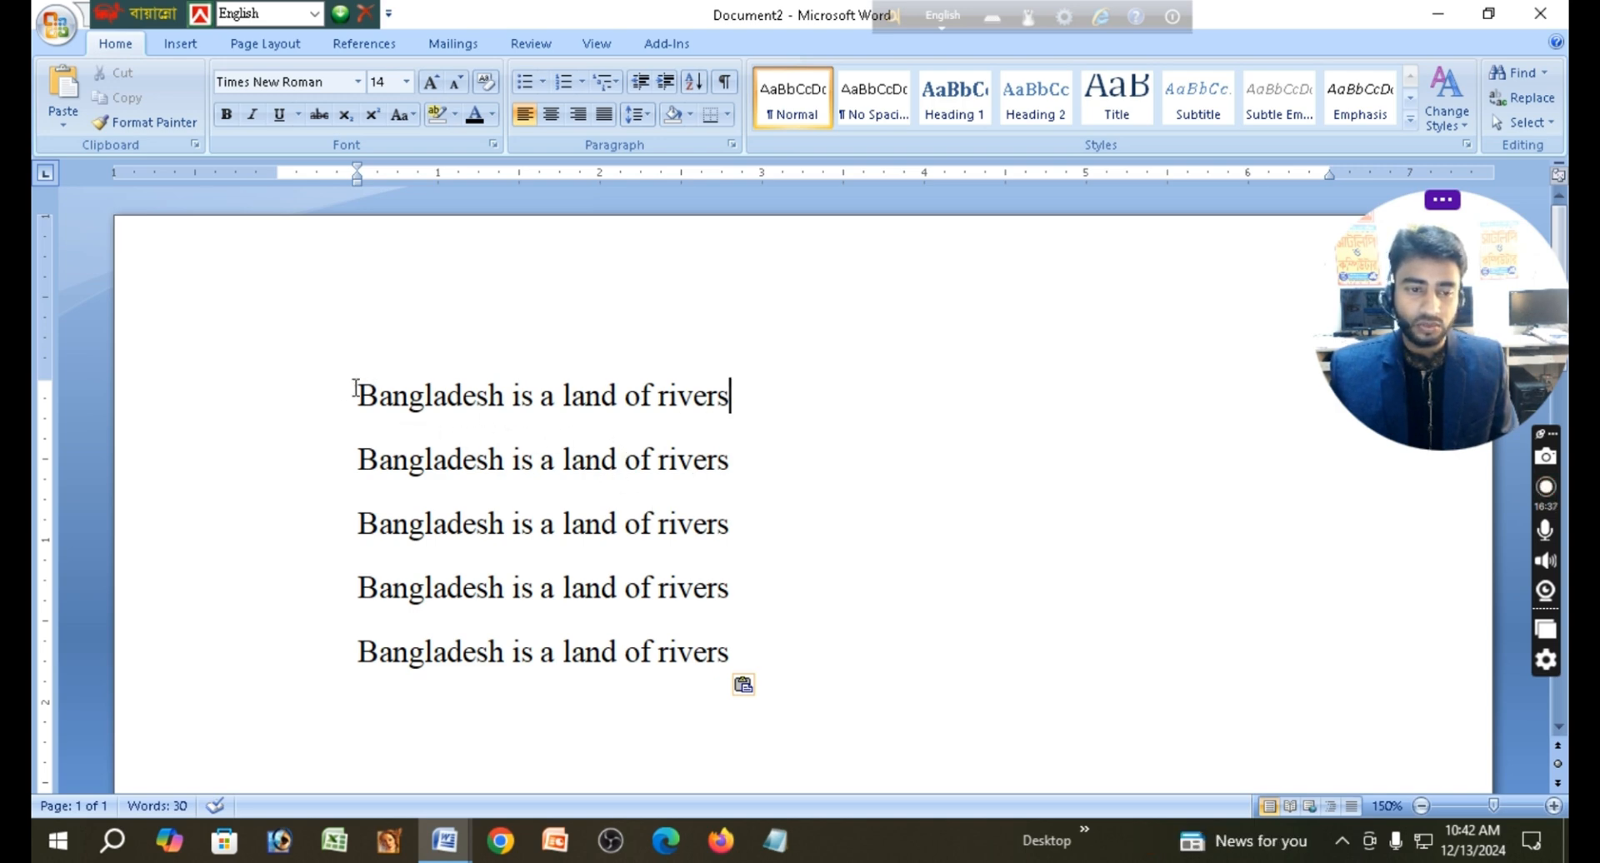
drag(355, 388, 768, 661)
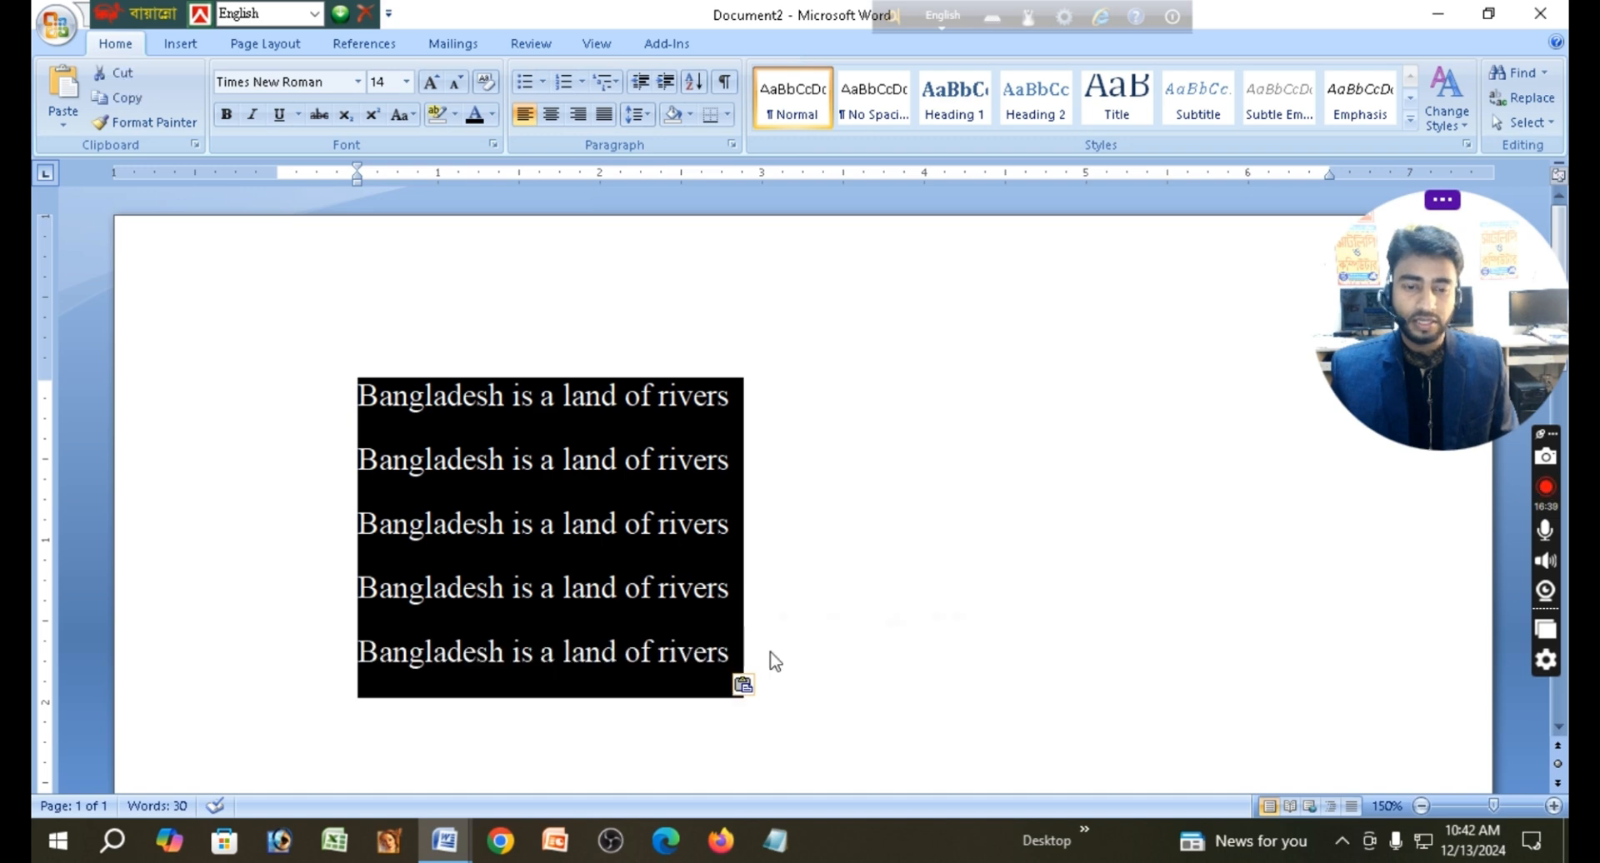
click(646, 116)
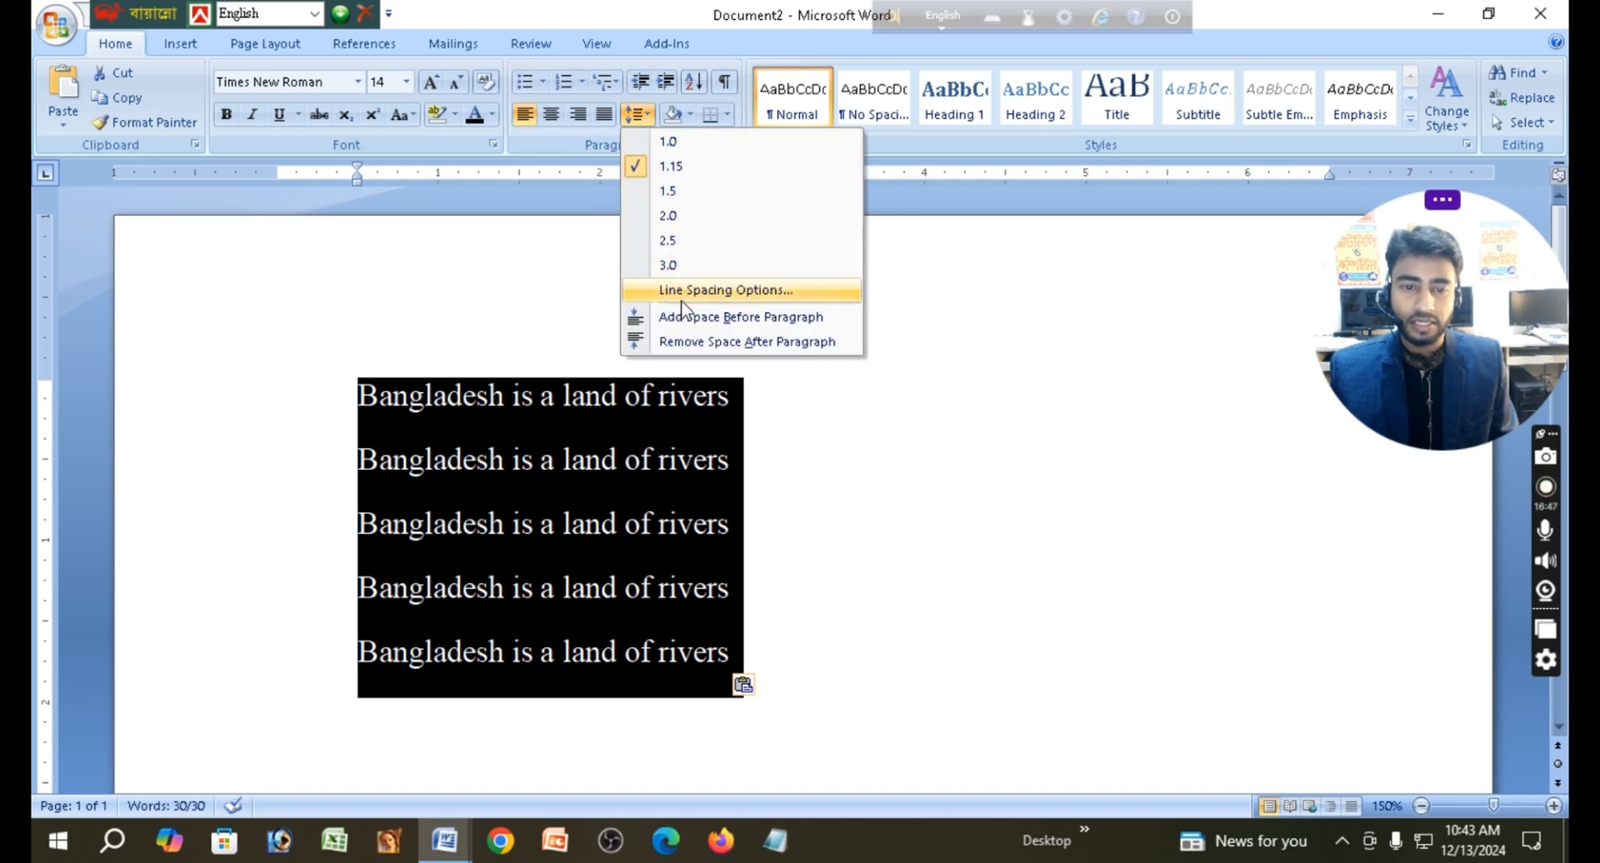
click(716, 342)
click(717, 338)
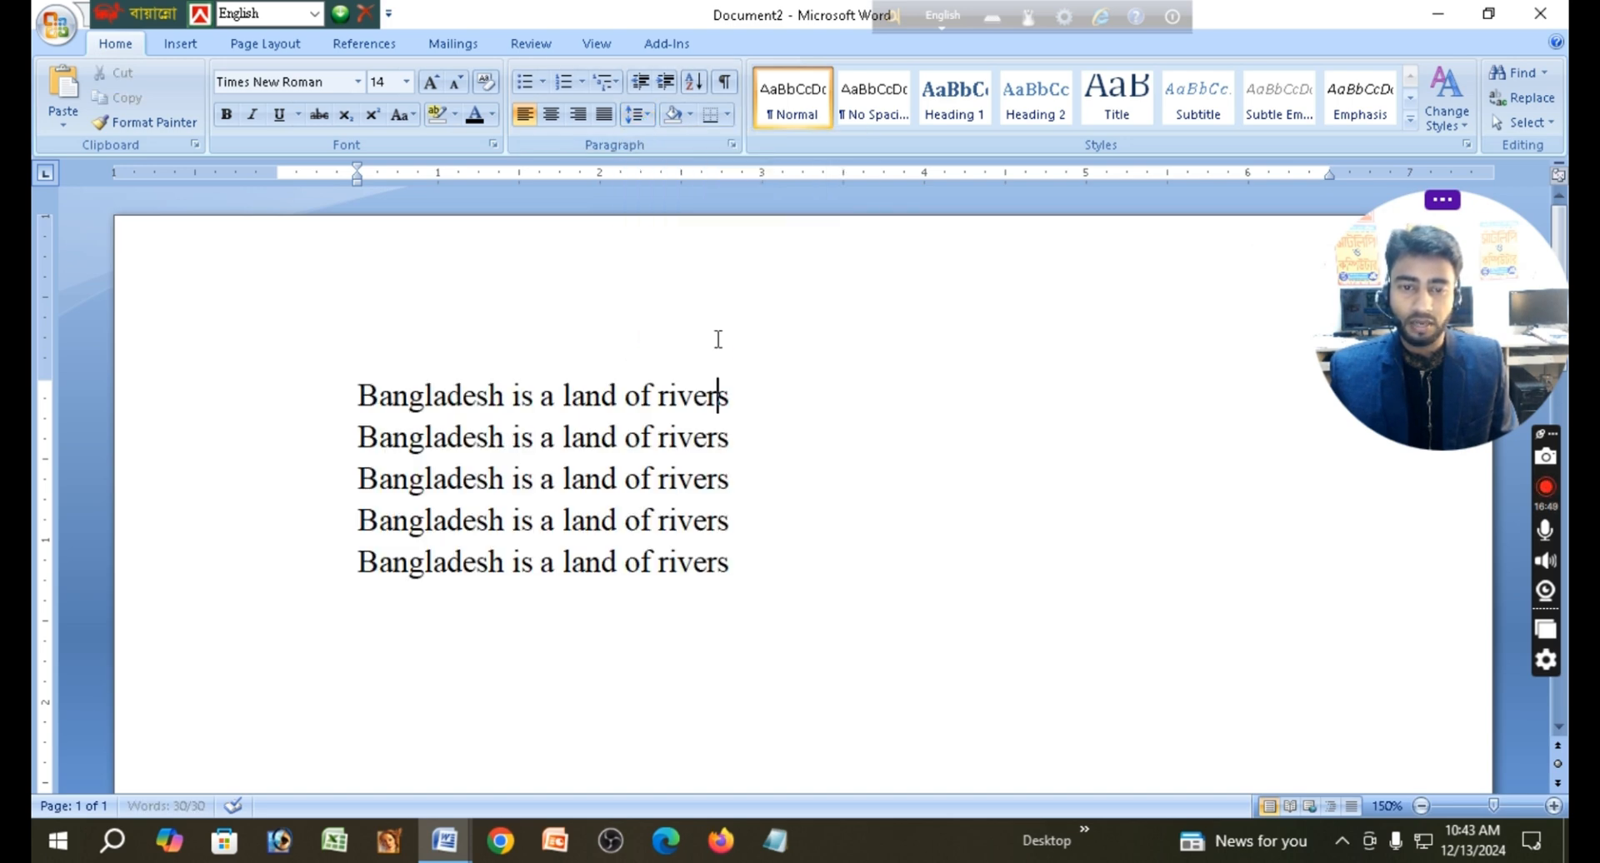
- Set the line spacing of all five sentence lines to 1.0
click(649, 117)
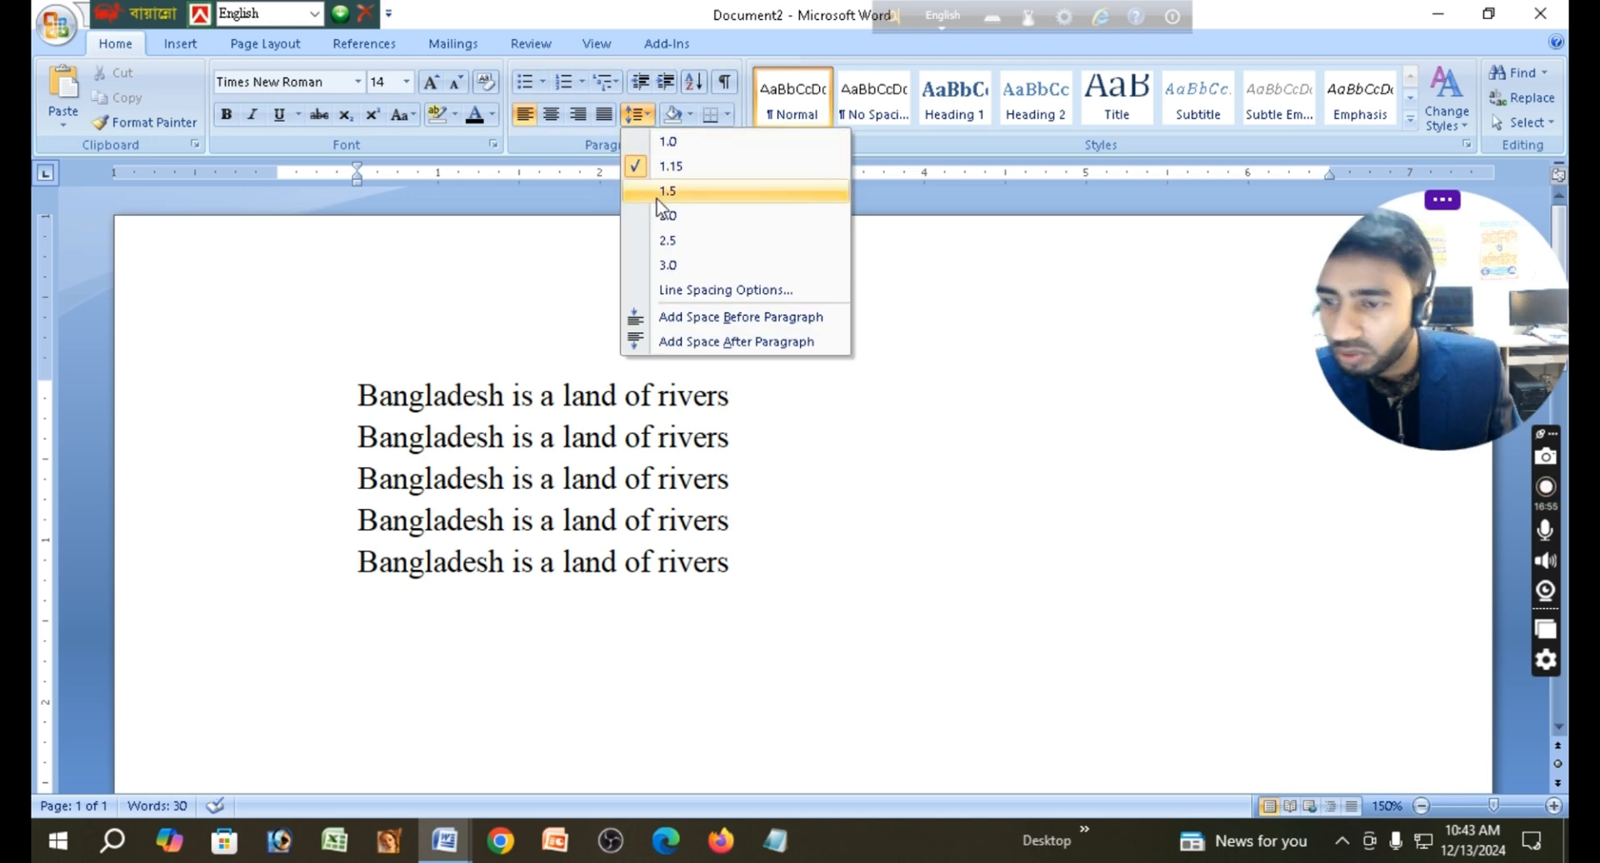
click(690, 148)
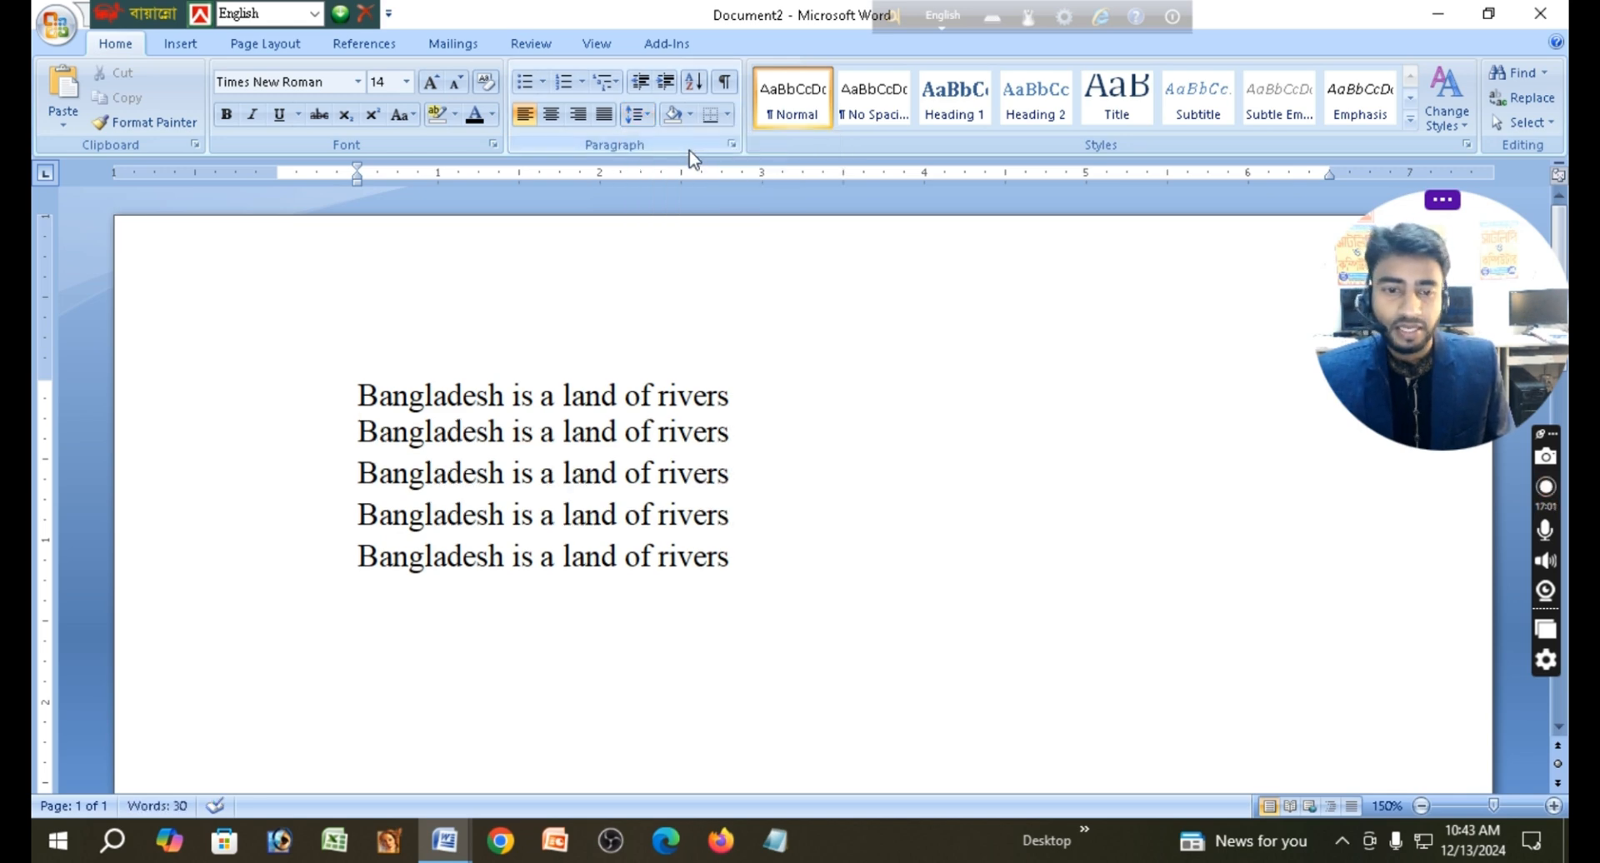
drag(747, 555, 589, 178)
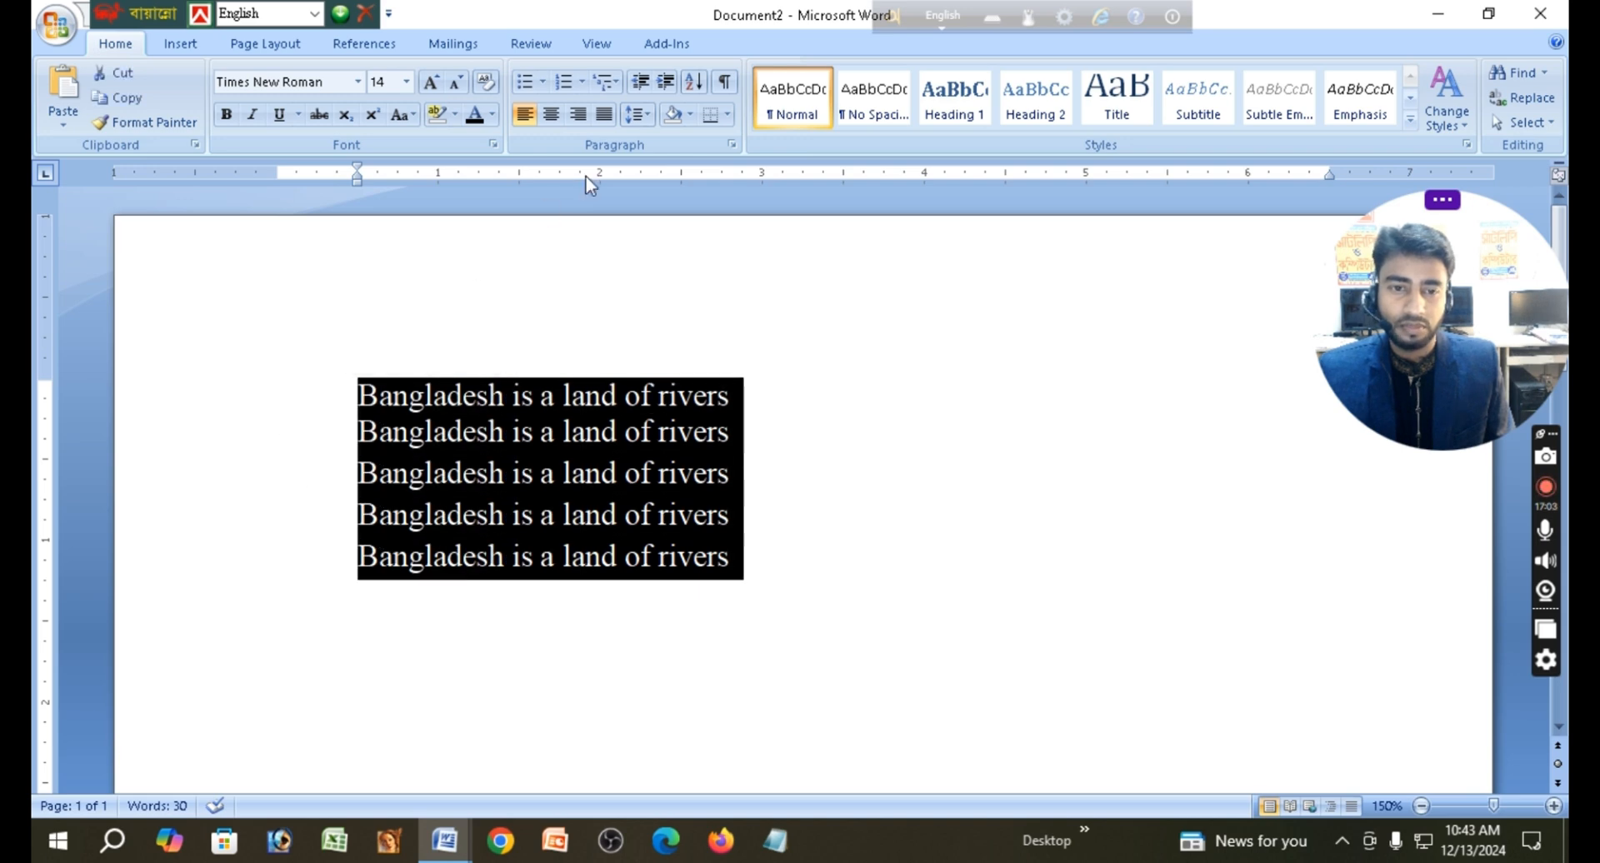
click(638, 115)
click(671, 142)
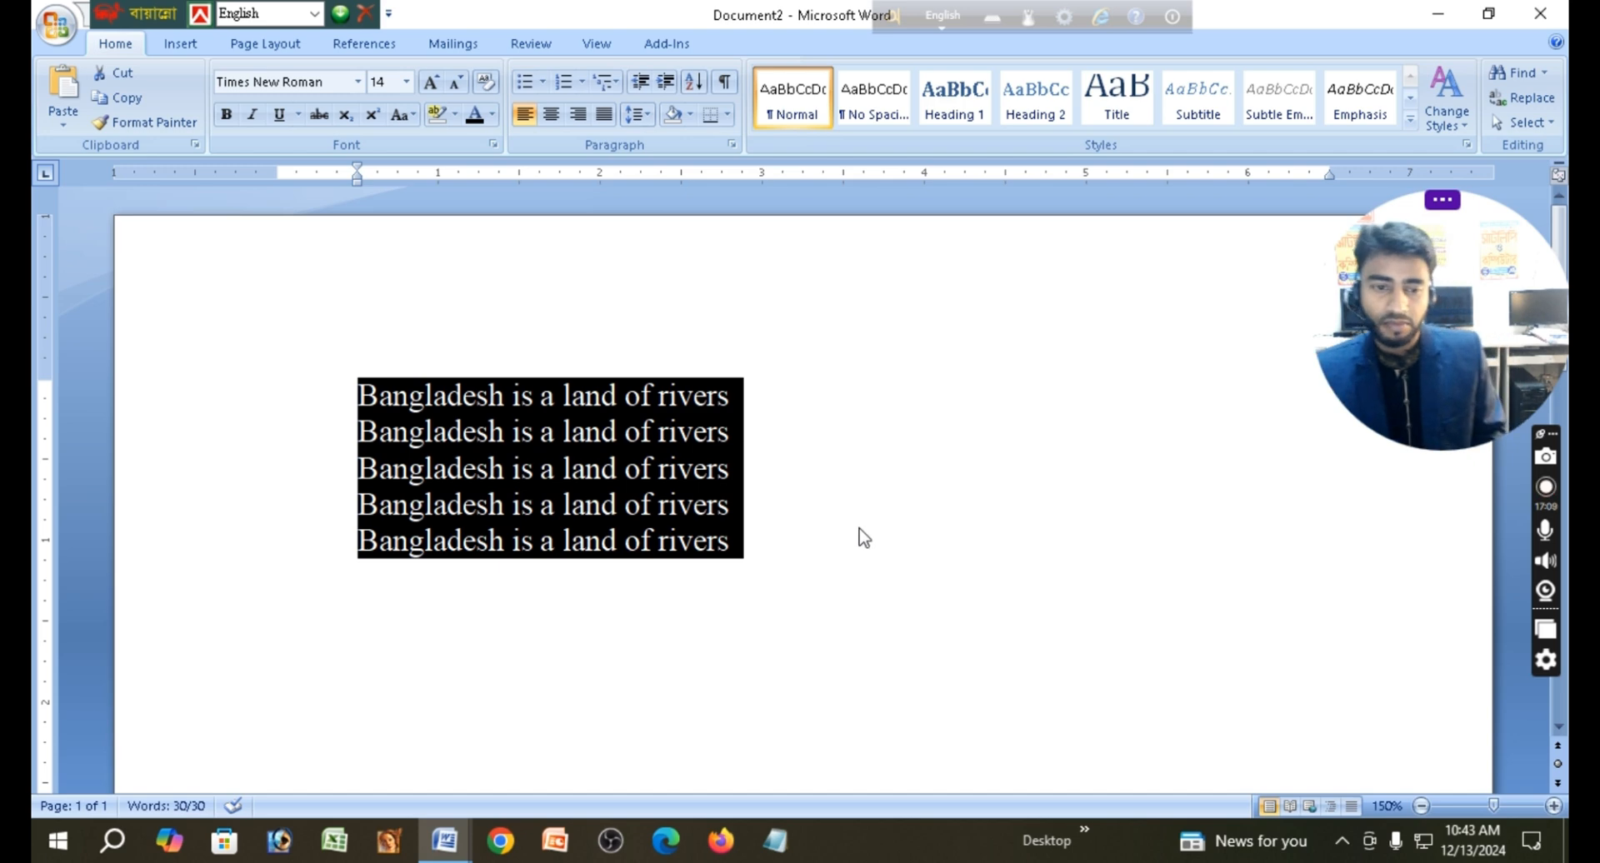
click(616, 431)
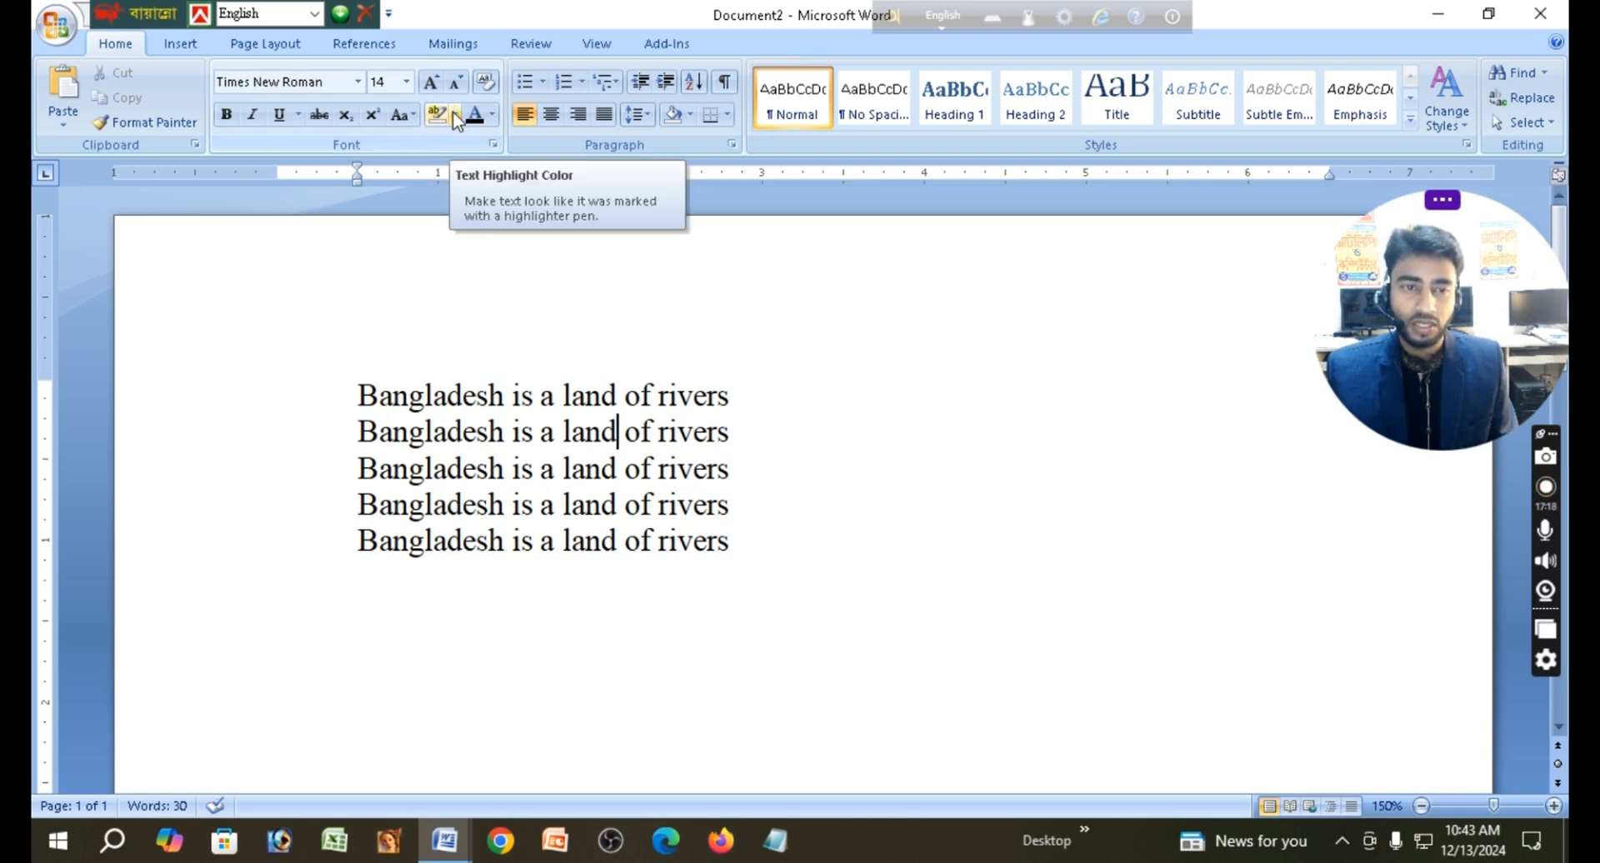
- Apply standard red paragraph shading behind all five sentence lines
click(691, 114)
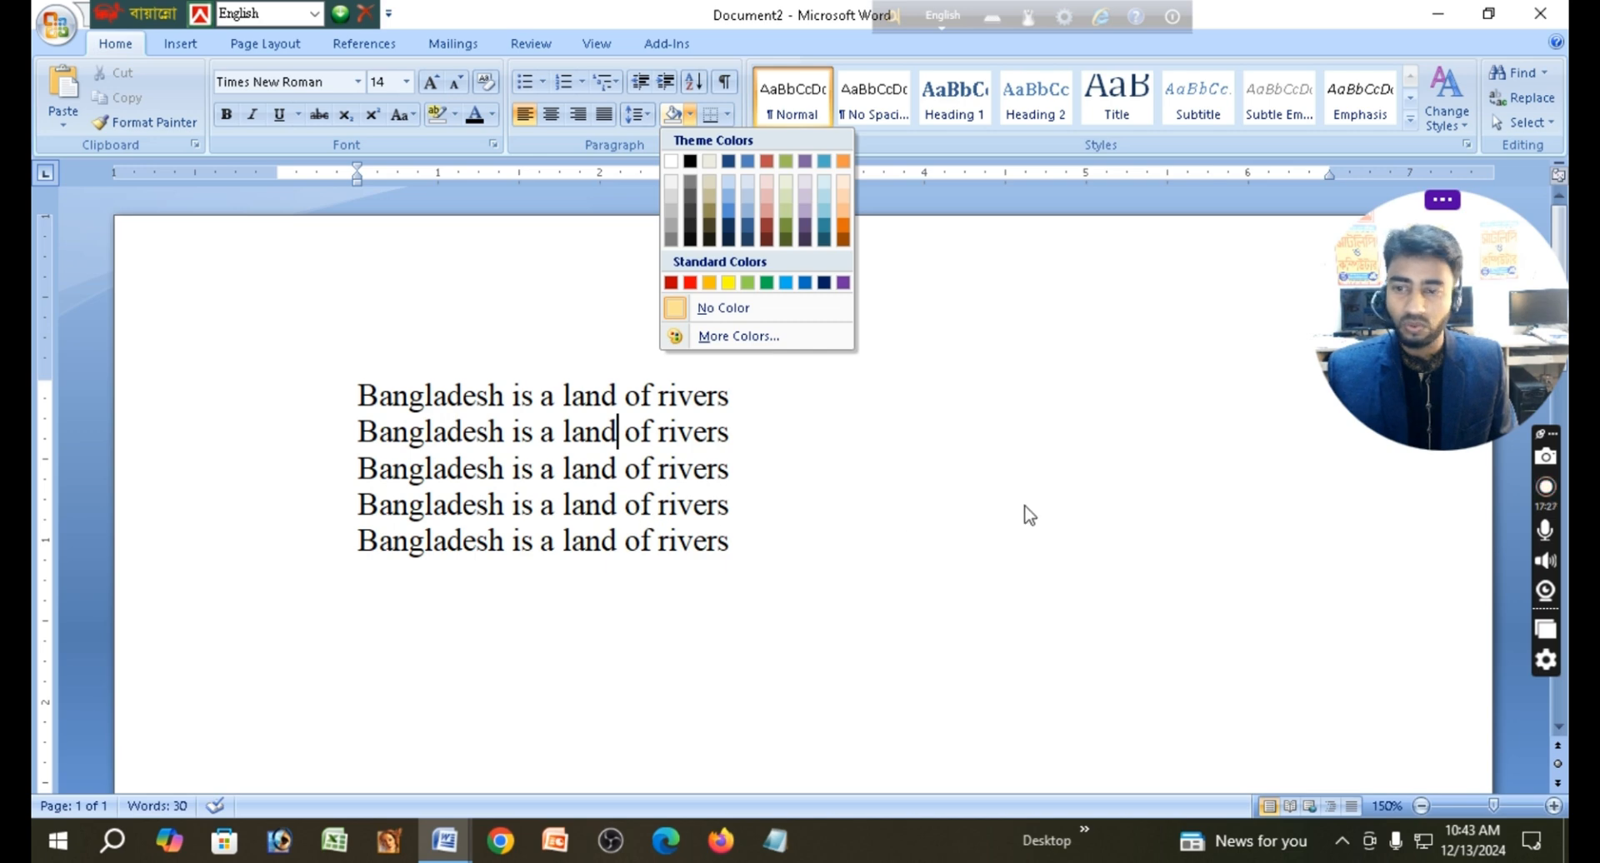
click(744, 500)
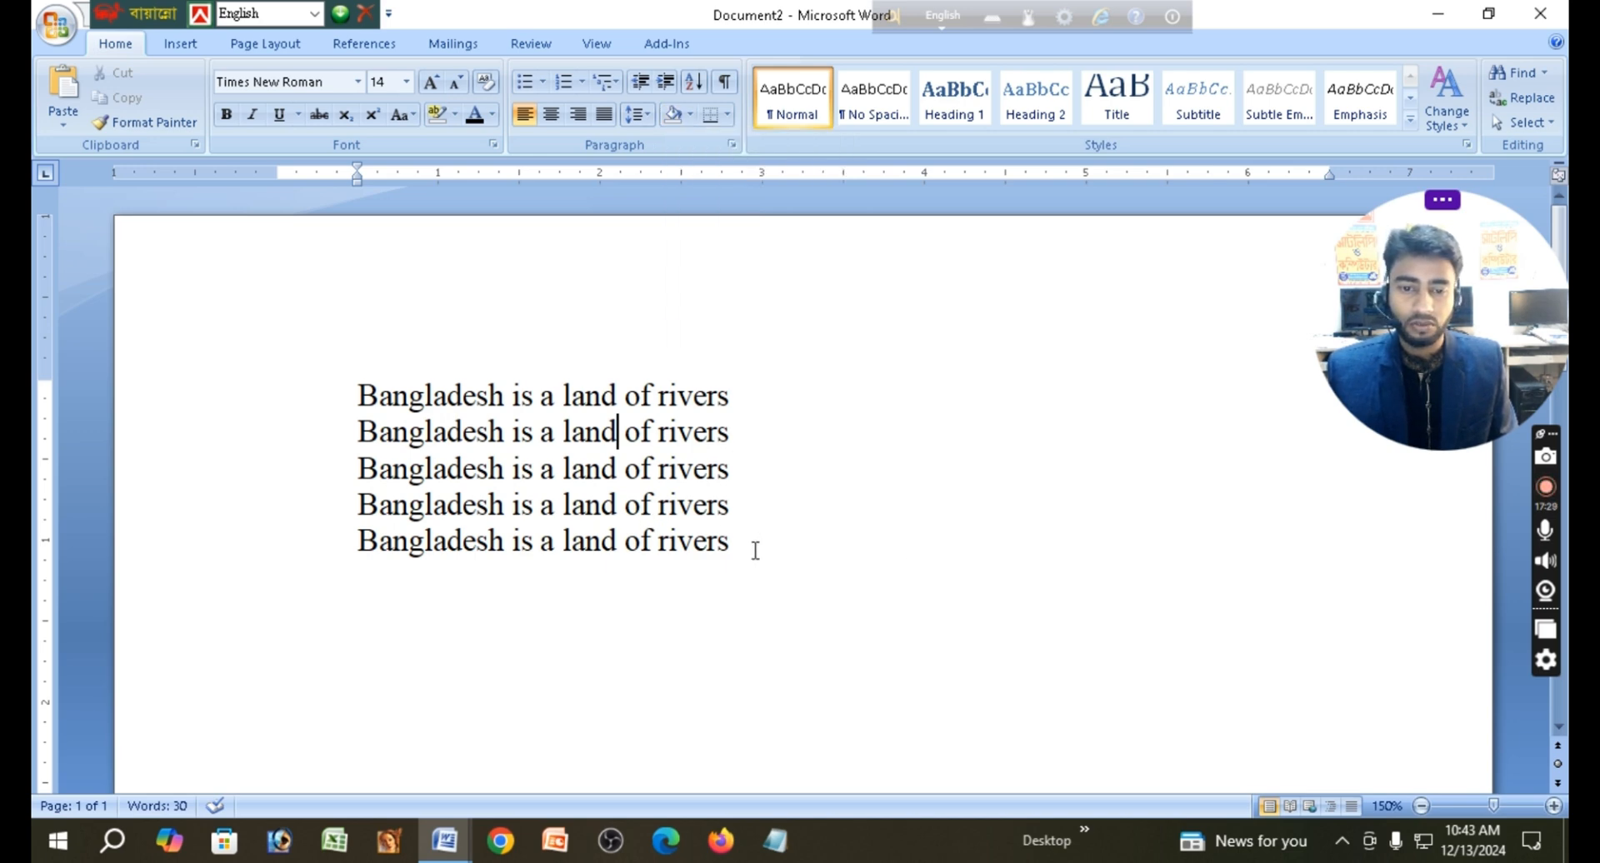
mouse_move(753, 547)
mouse_down()
mouse_move(428, 478)
mouse_move(329, 403)
mouse_up()
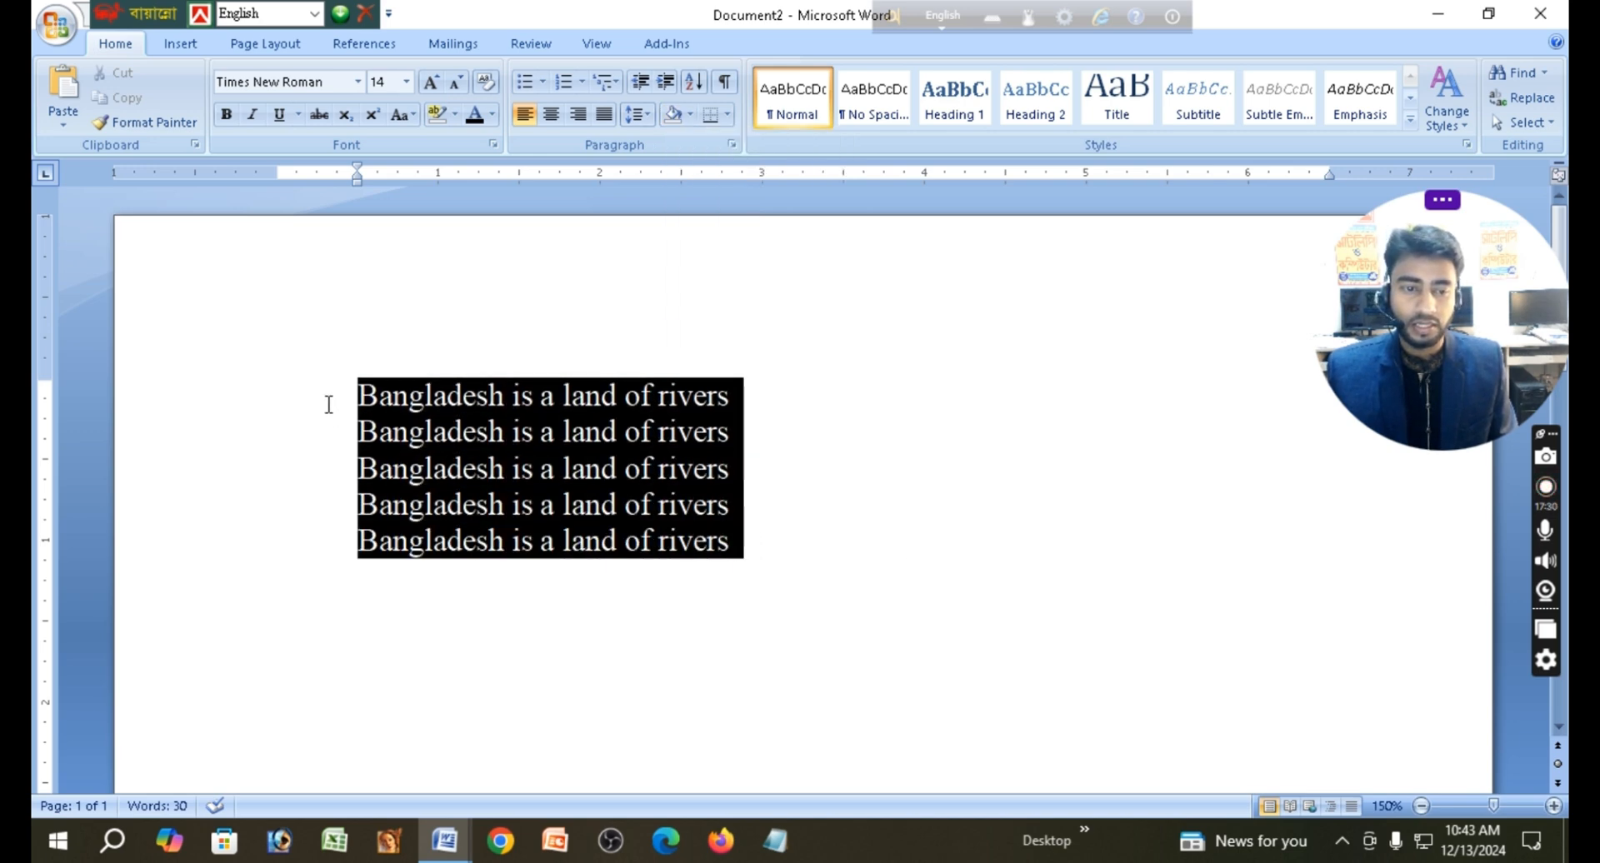
click(691, 117)
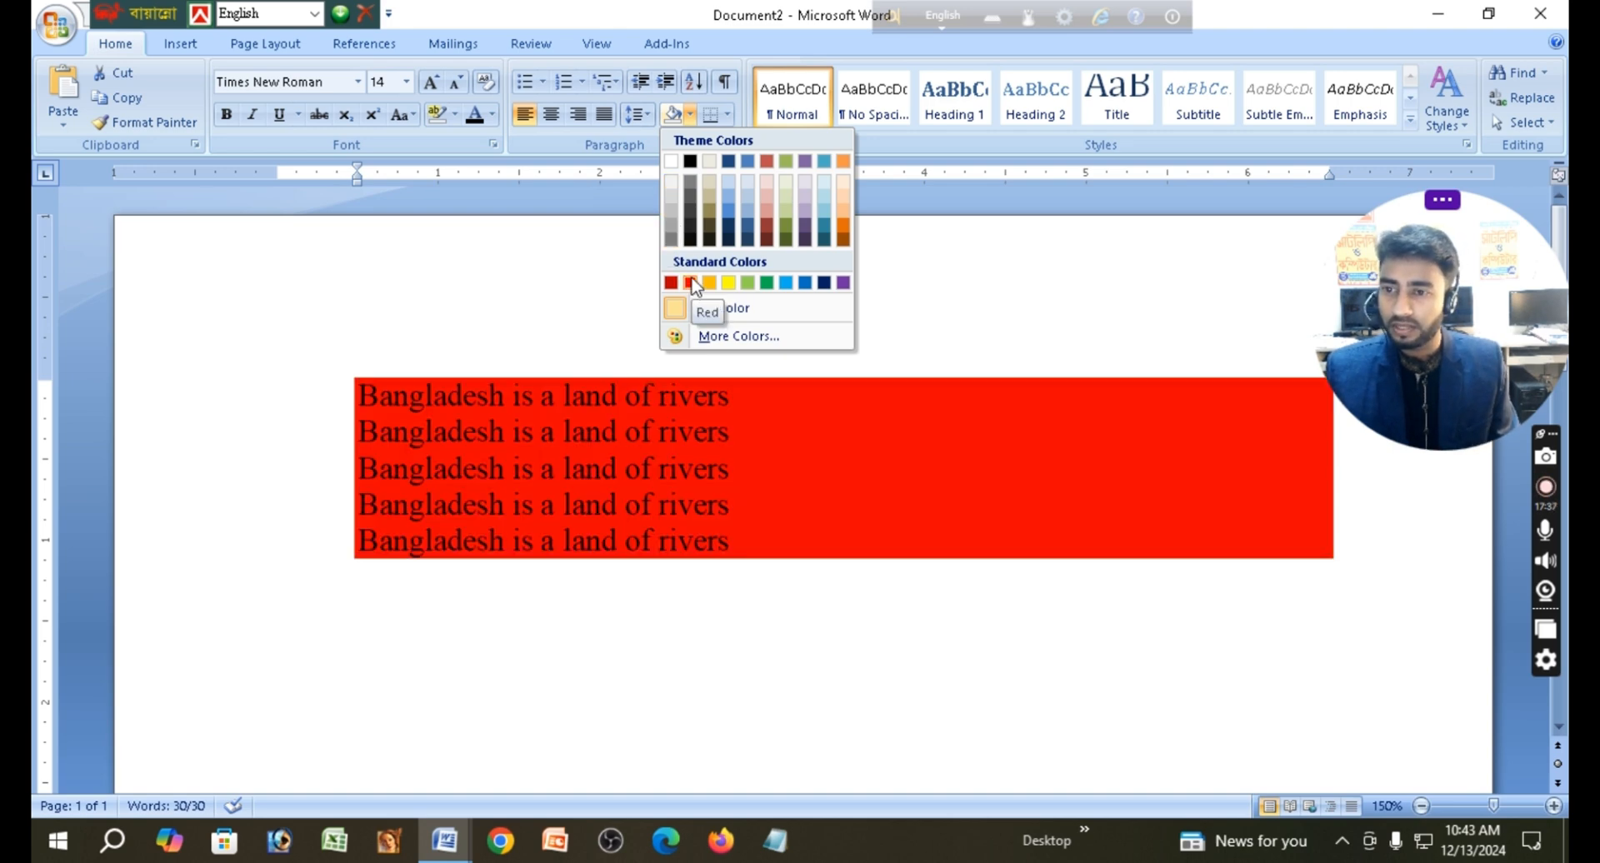
click(693, 284)
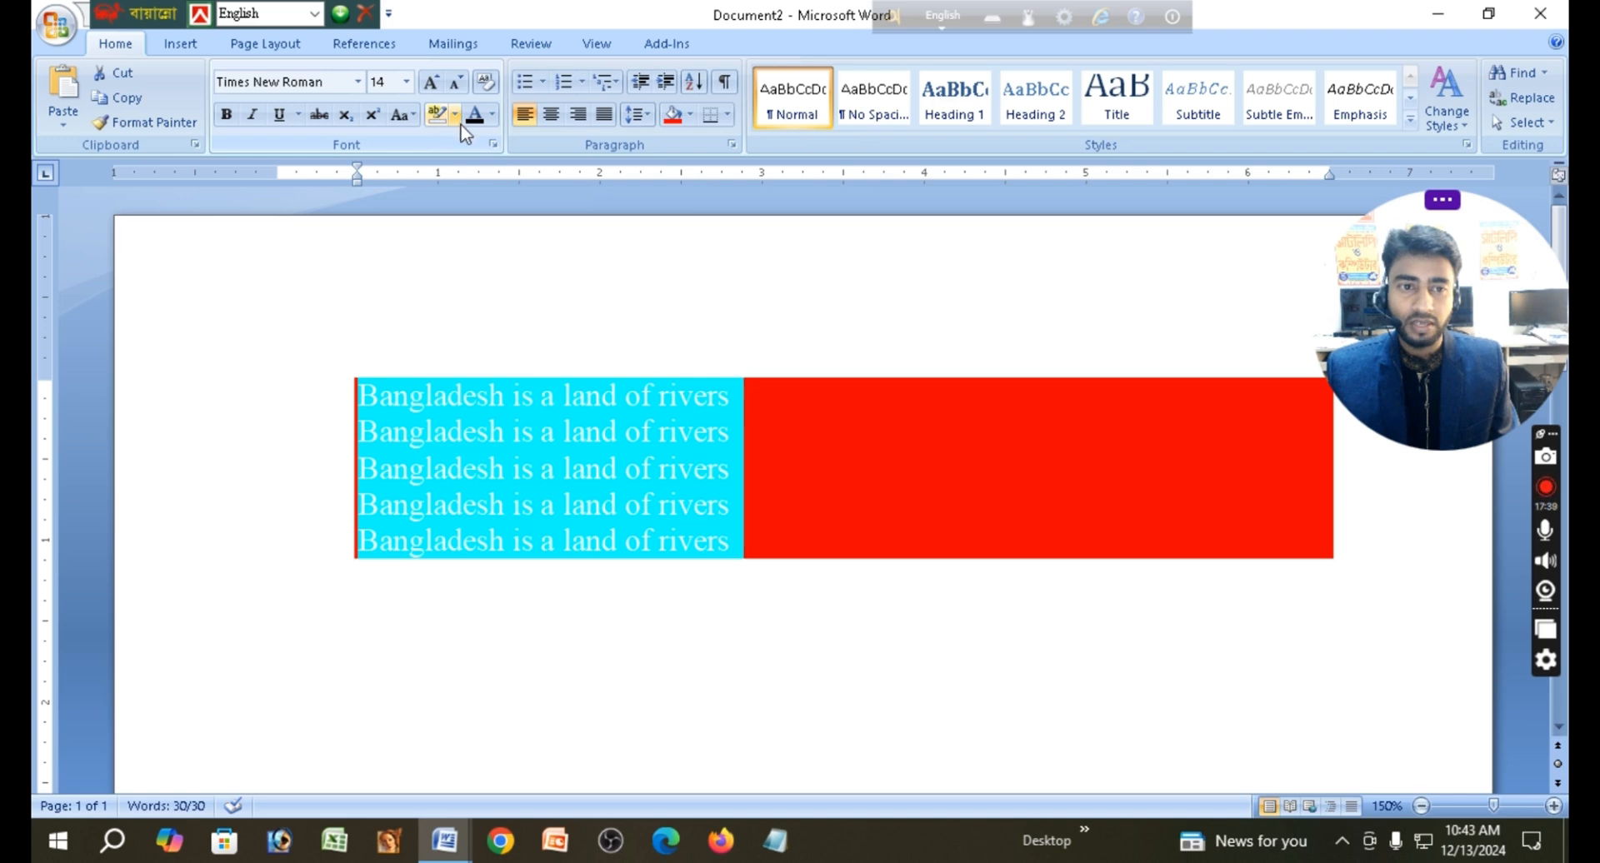
click(733, 387)
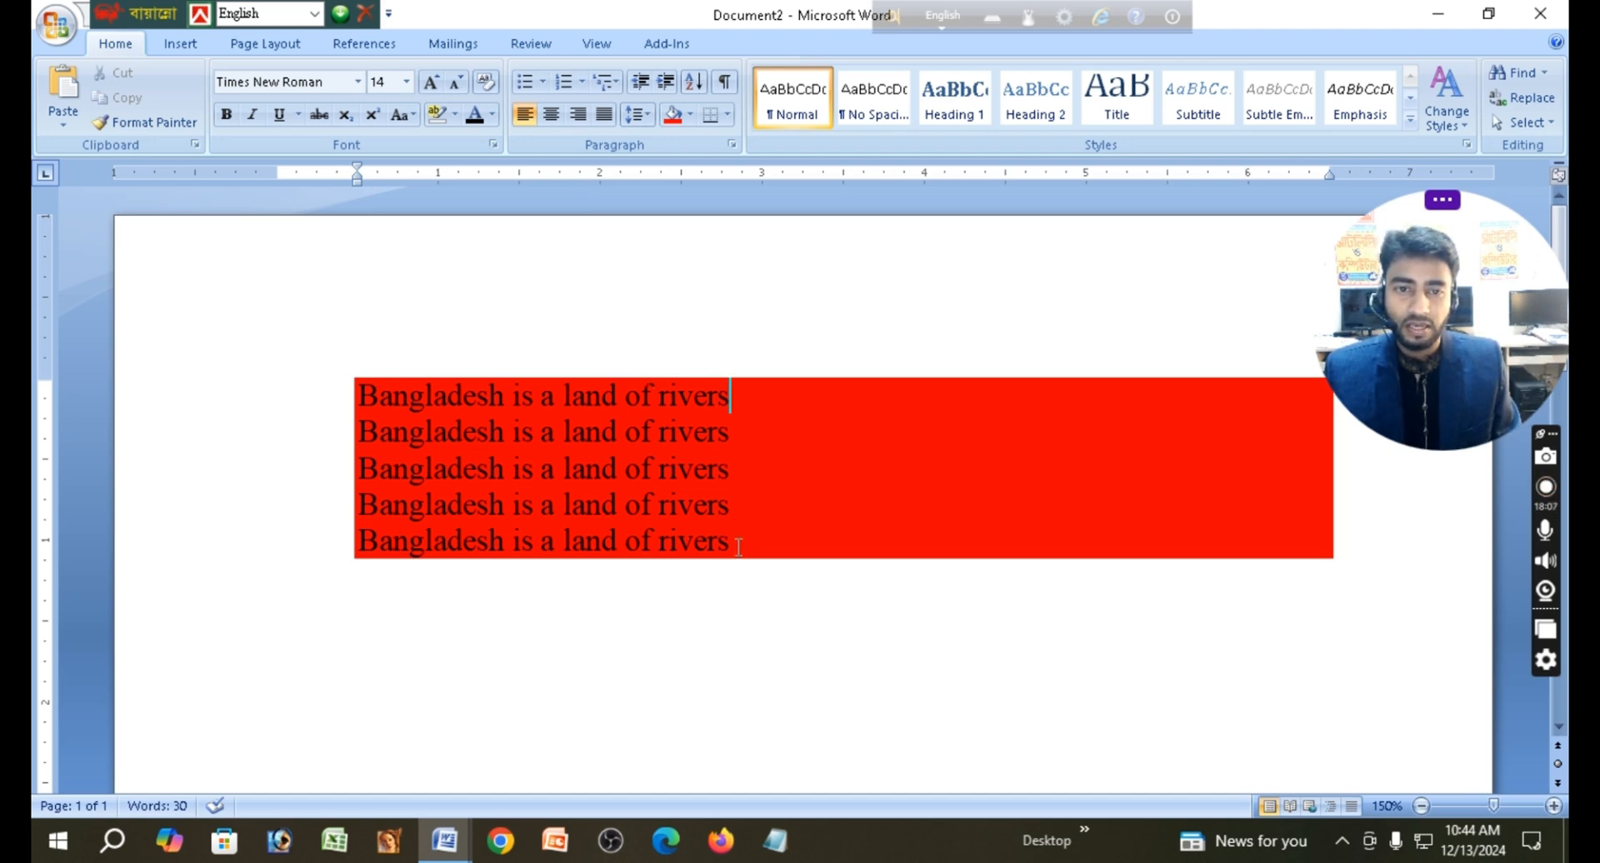
- Remove the red paragraph shading from all five sentence lines
drag(739, 545, 413, 388)
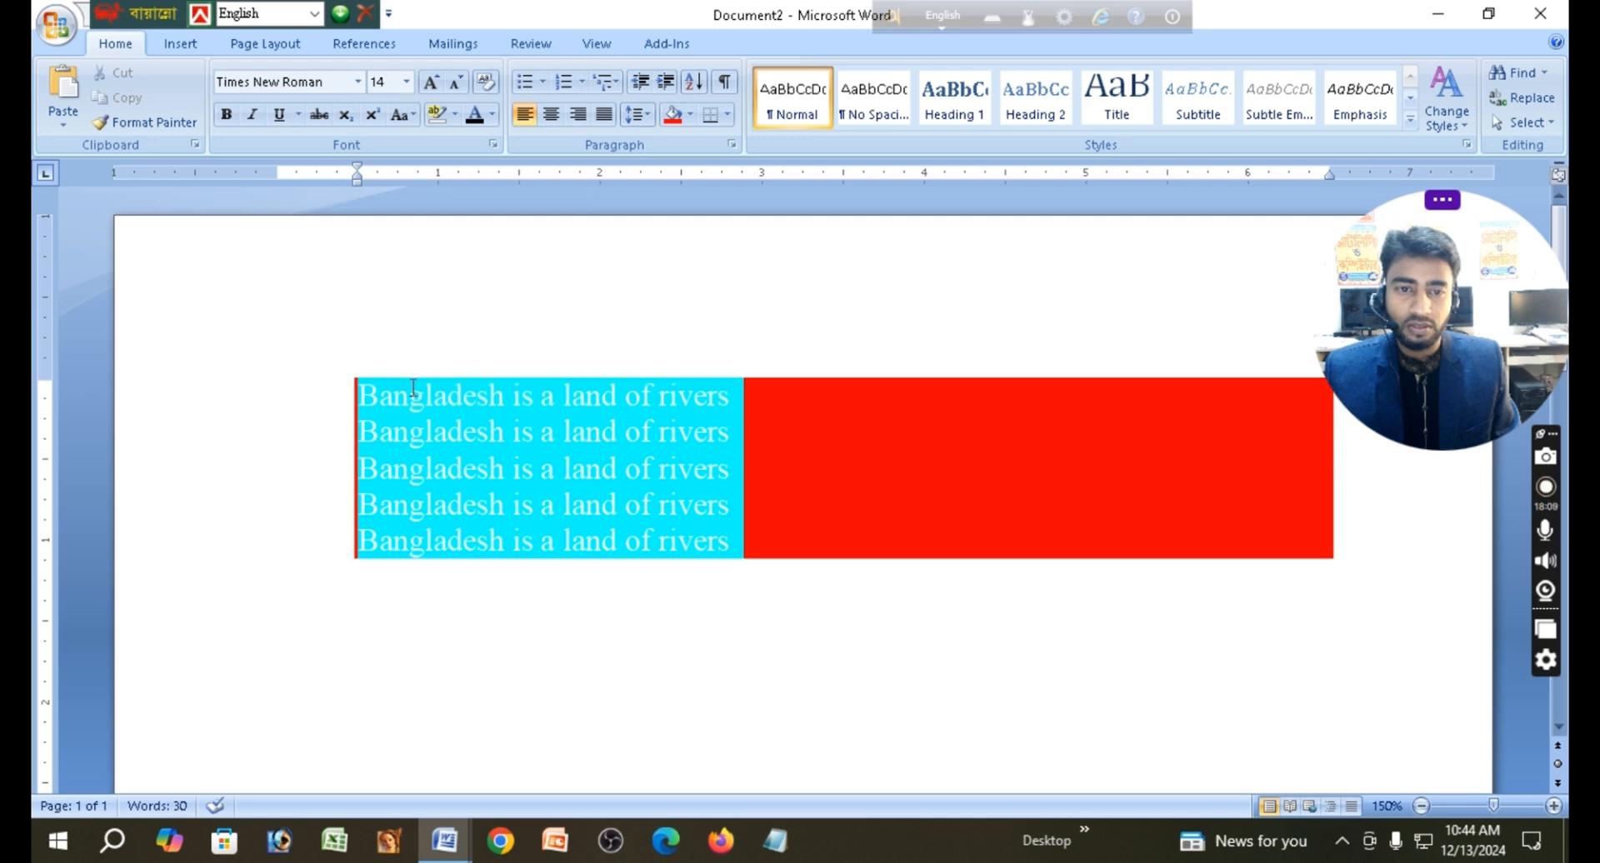
click(690, 117)
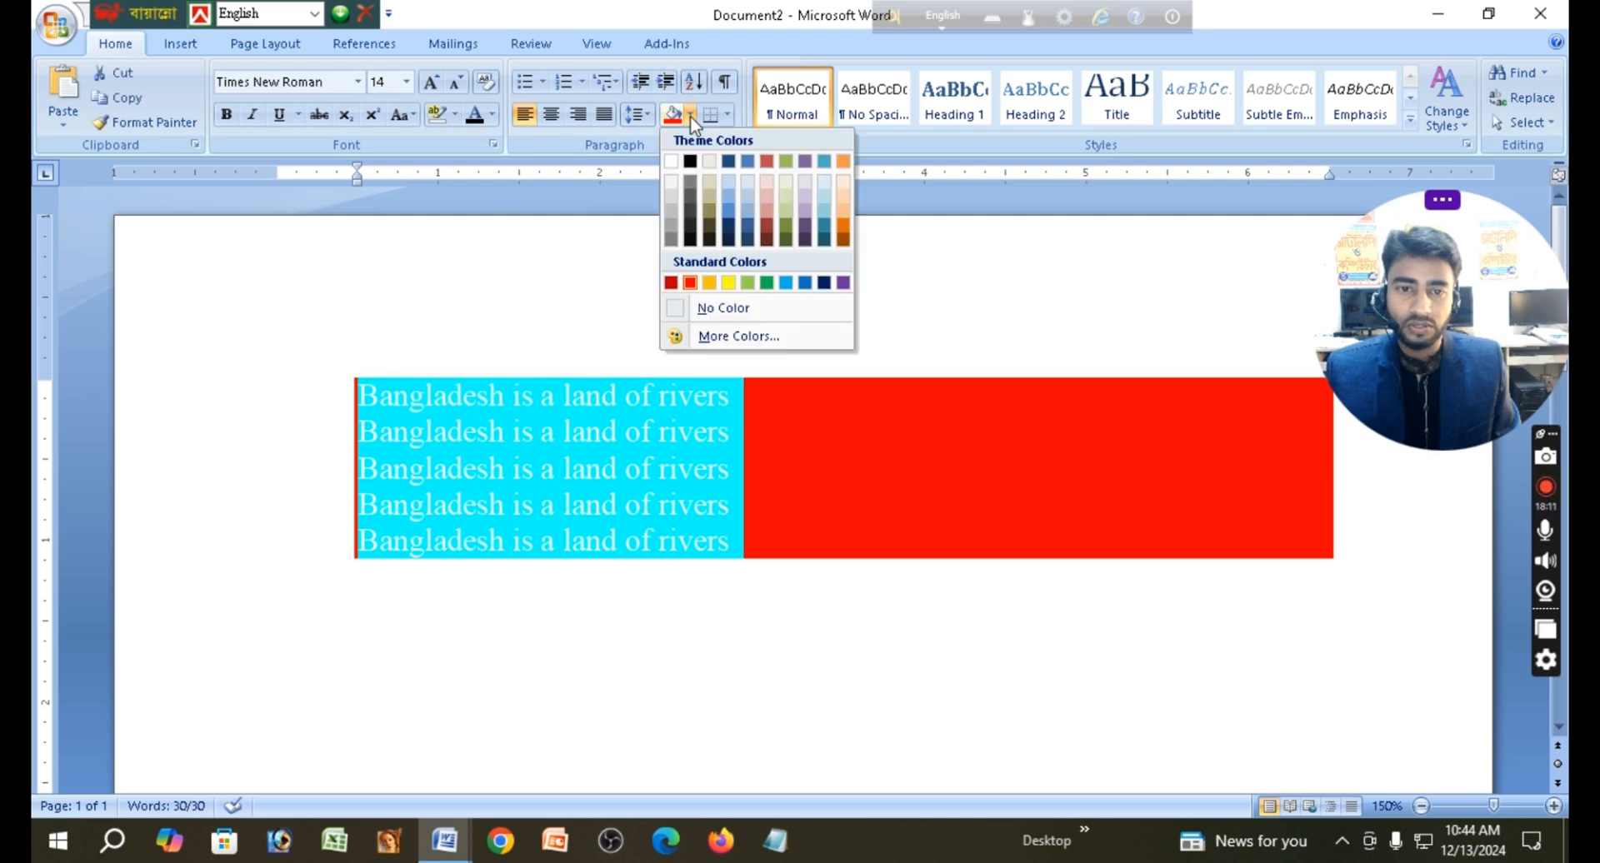
click(700, 308)
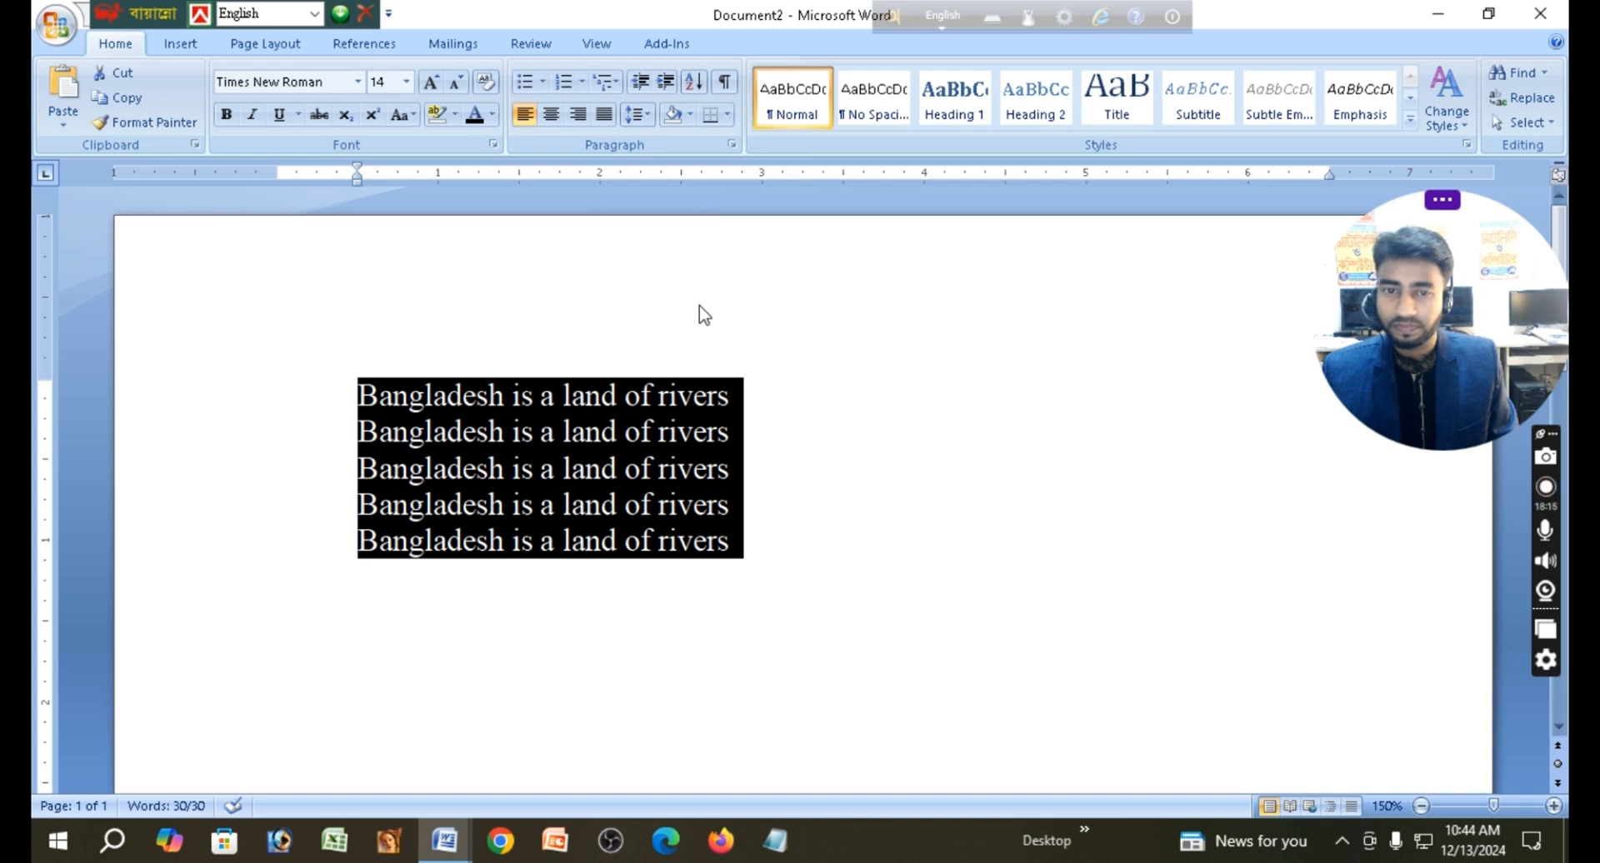
- Add a bottom, top, left and right border one after another around the block of five sentence lines
click(728, 116)
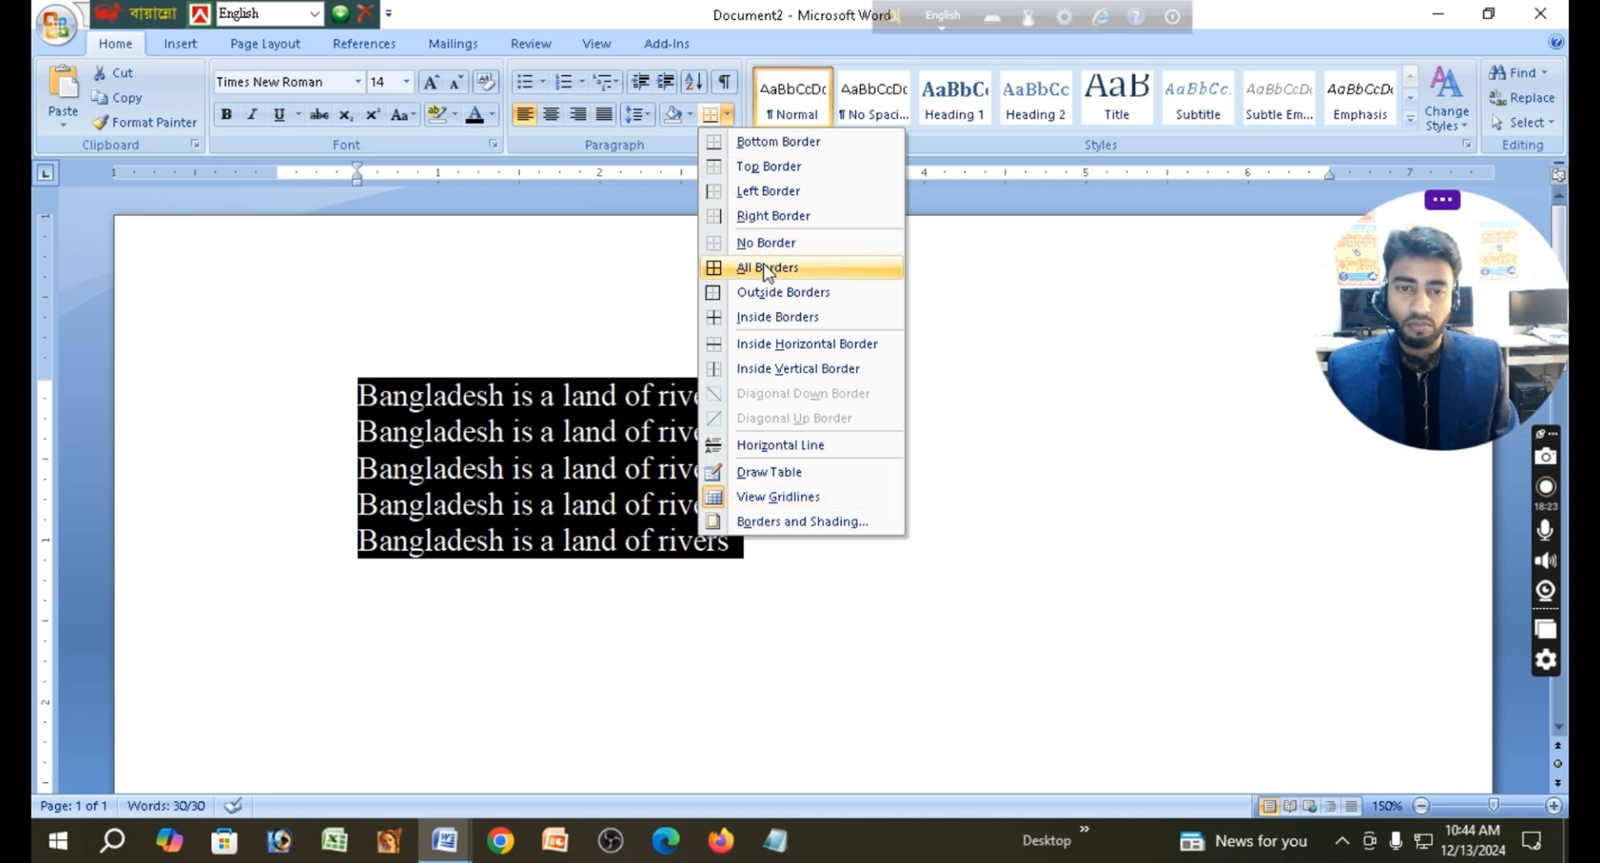
click(800, 147)
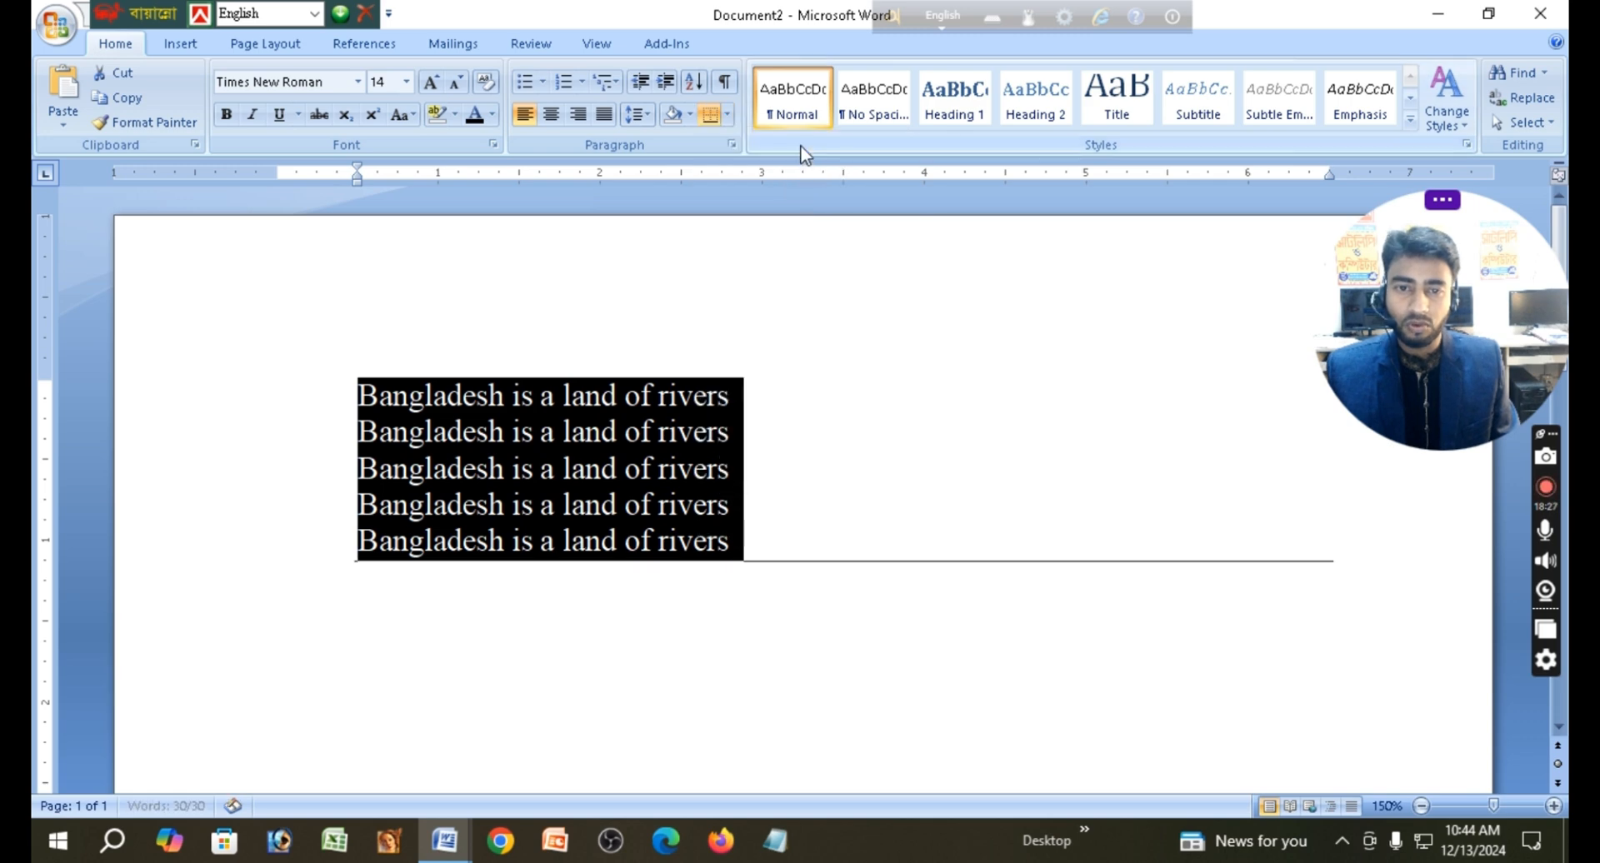
click(727, 114)
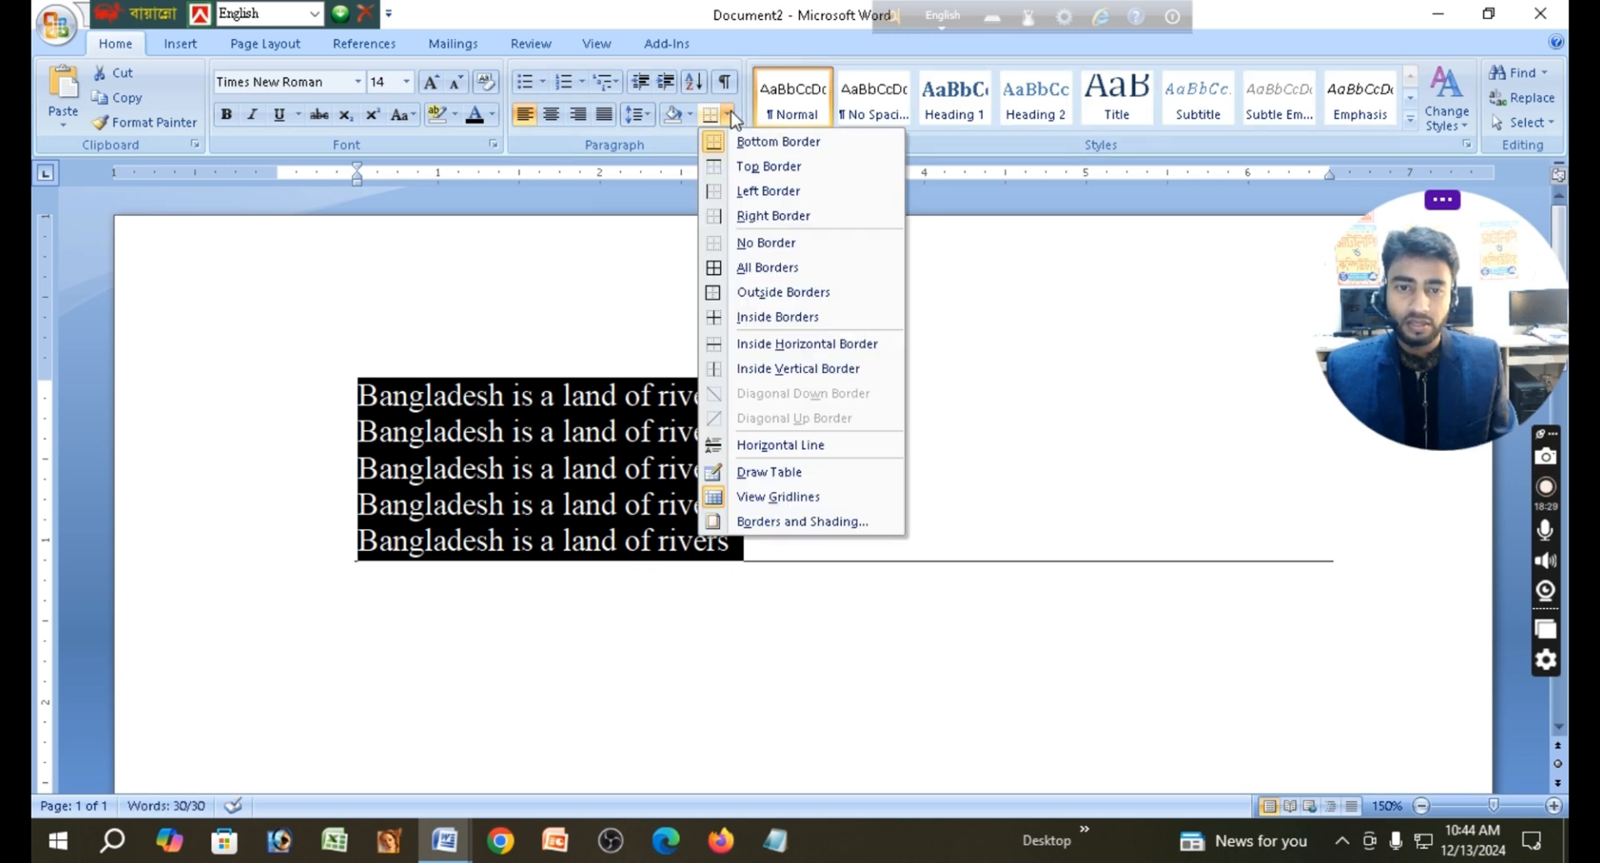
click(762, 170)
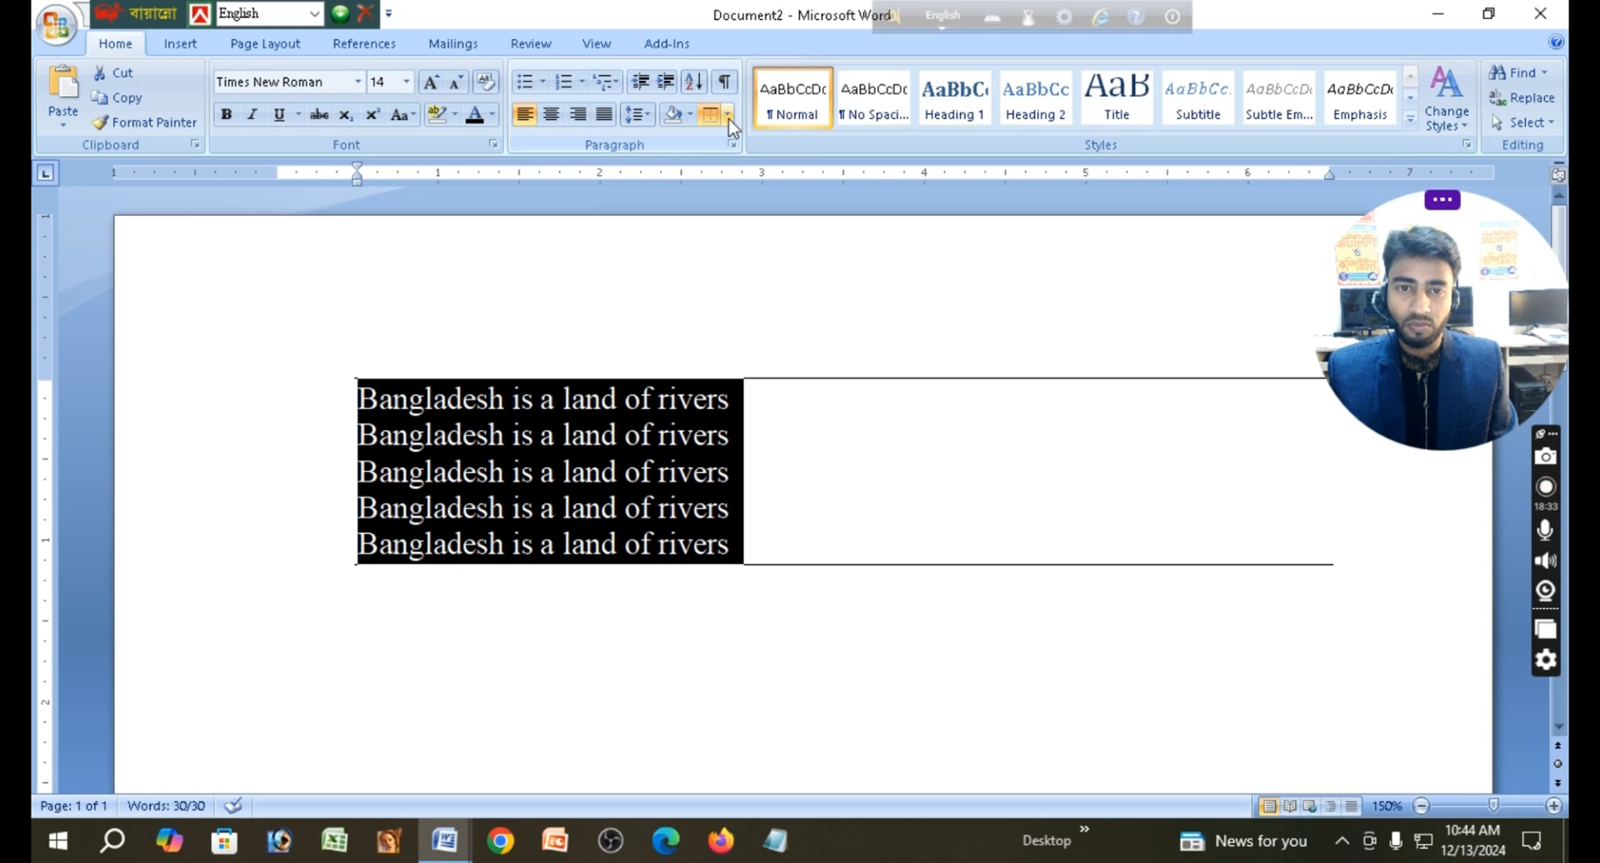
click(728, 118)
click(754, 190)
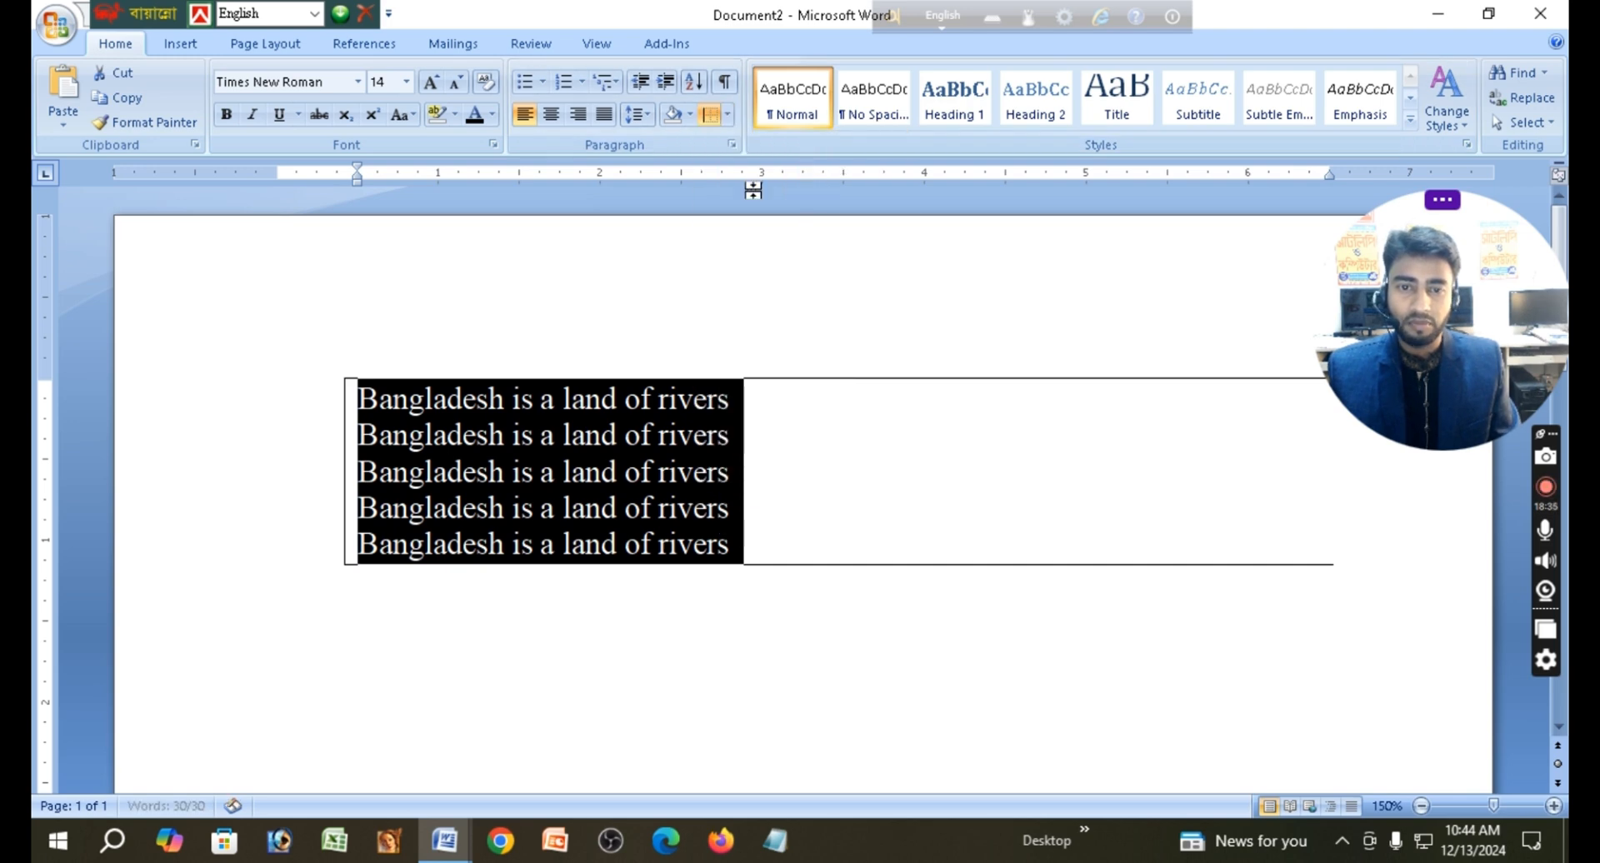
click(729, 115)
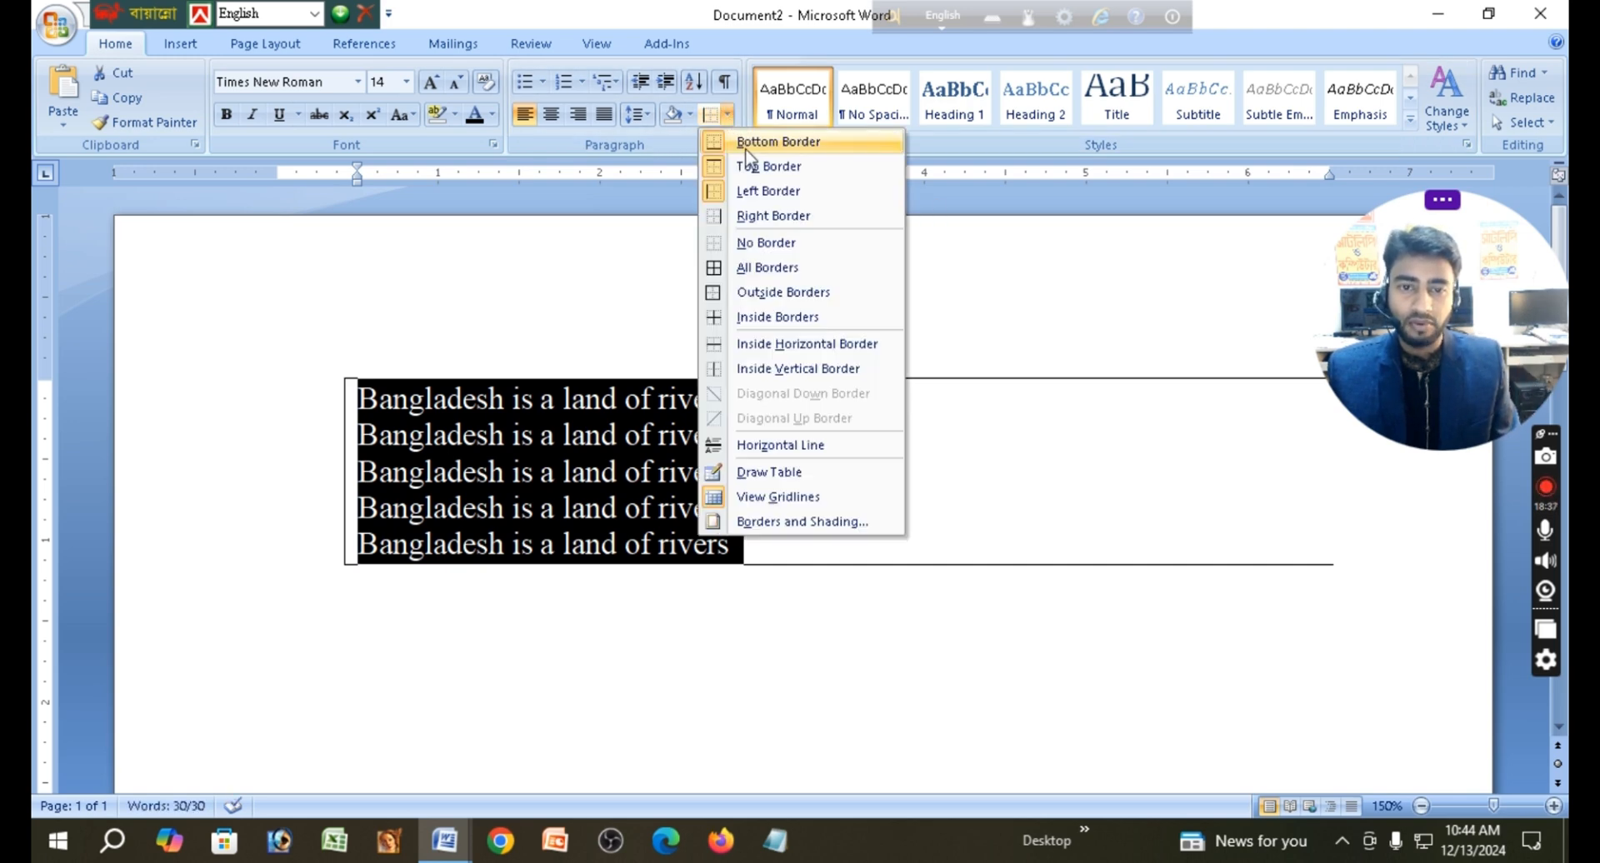
click(783, 215)
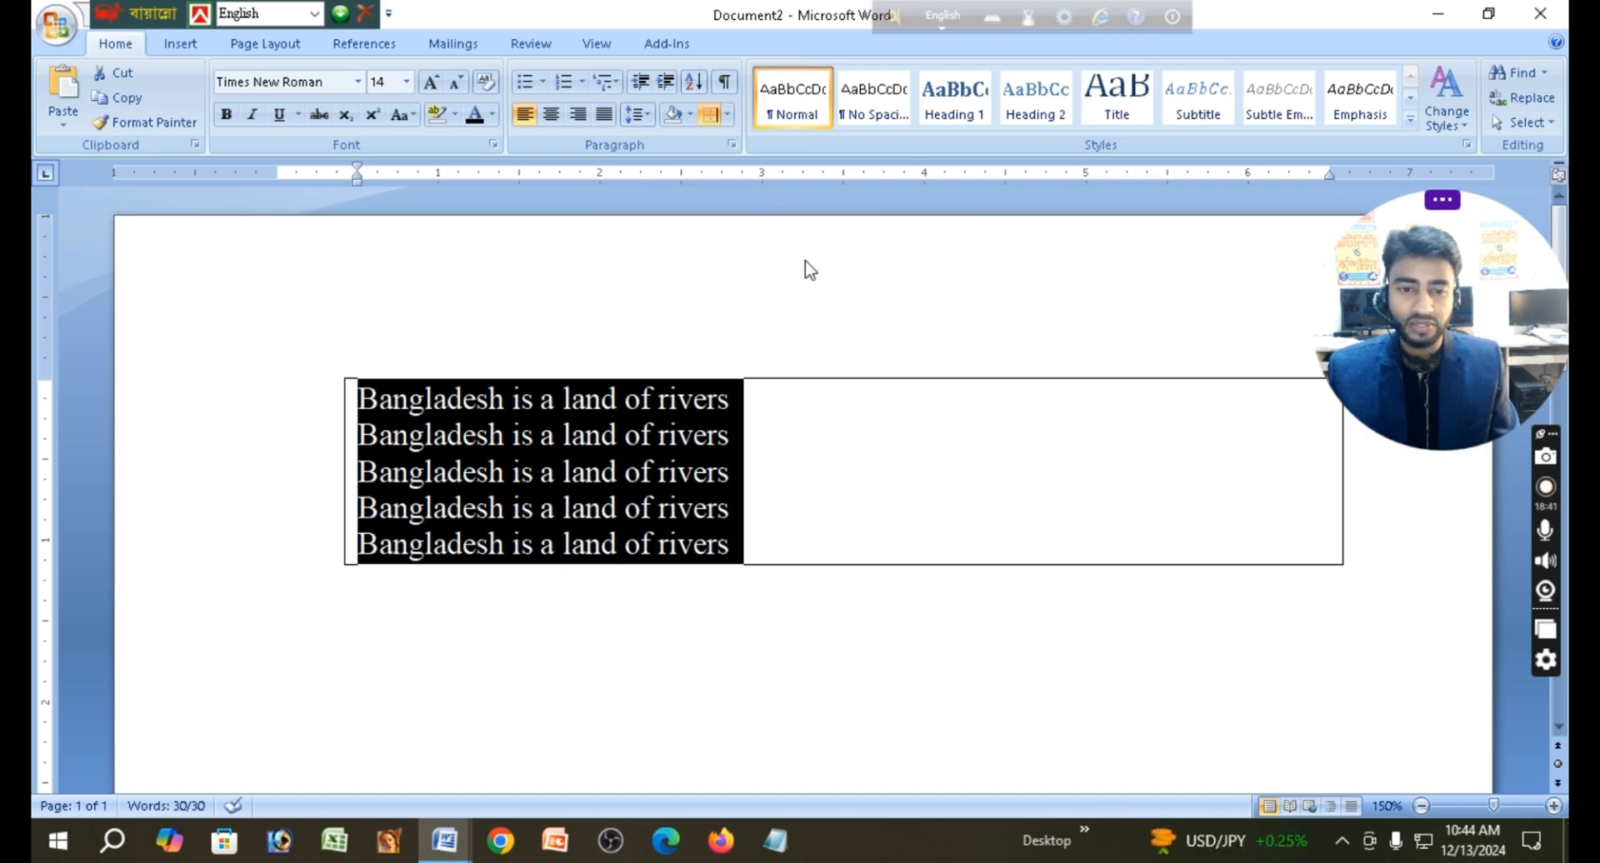
click(858, 304)
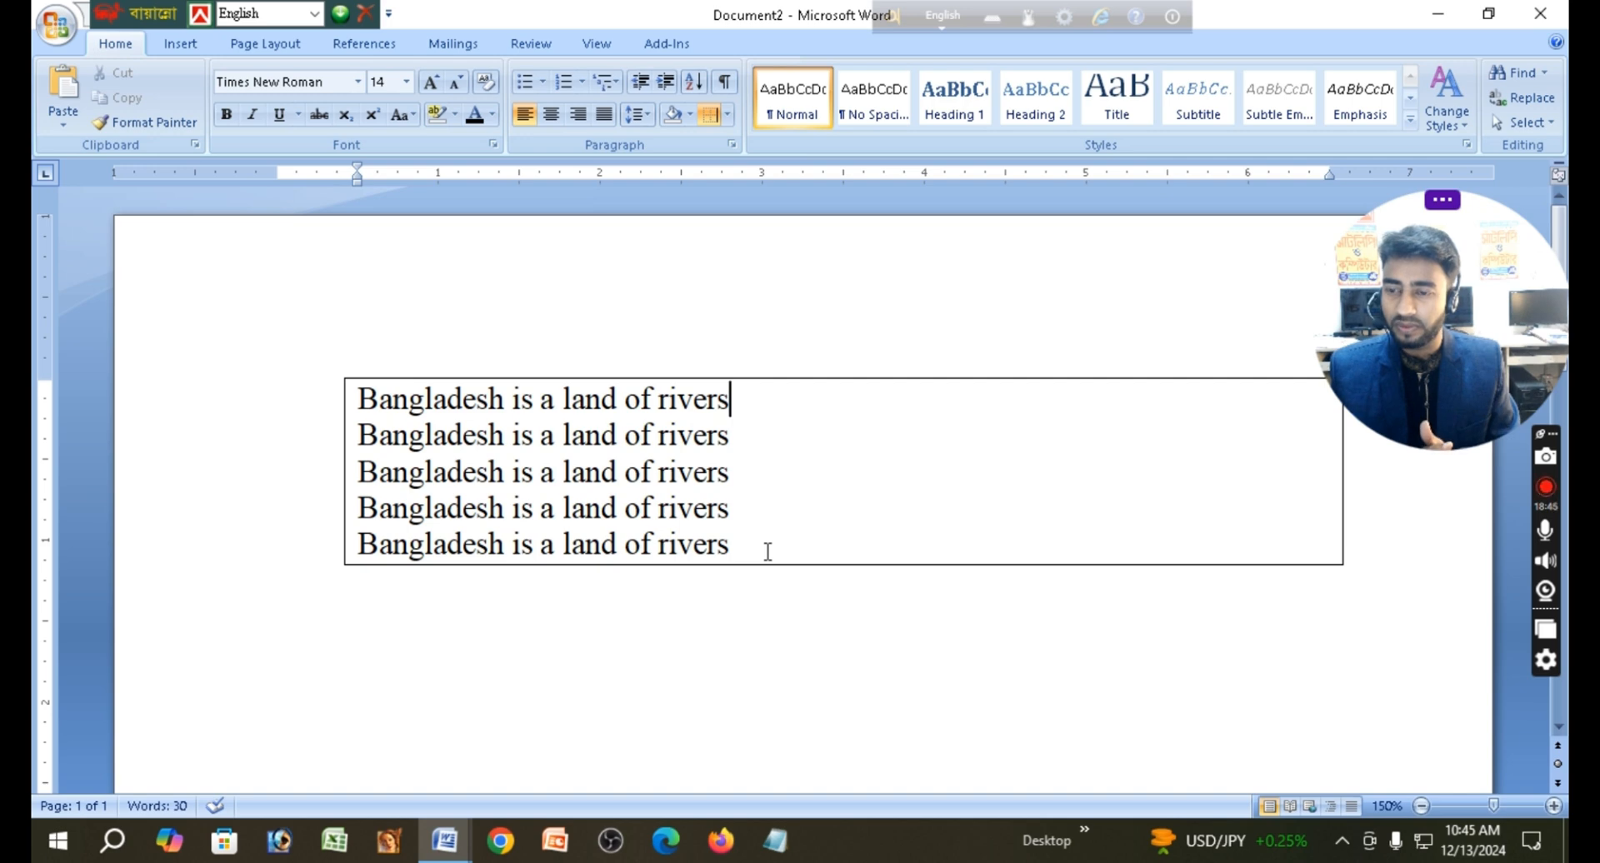
- Remove the four-sided frame from the five sentence lines with the No Border option
drag(767, 552, 371, 398)
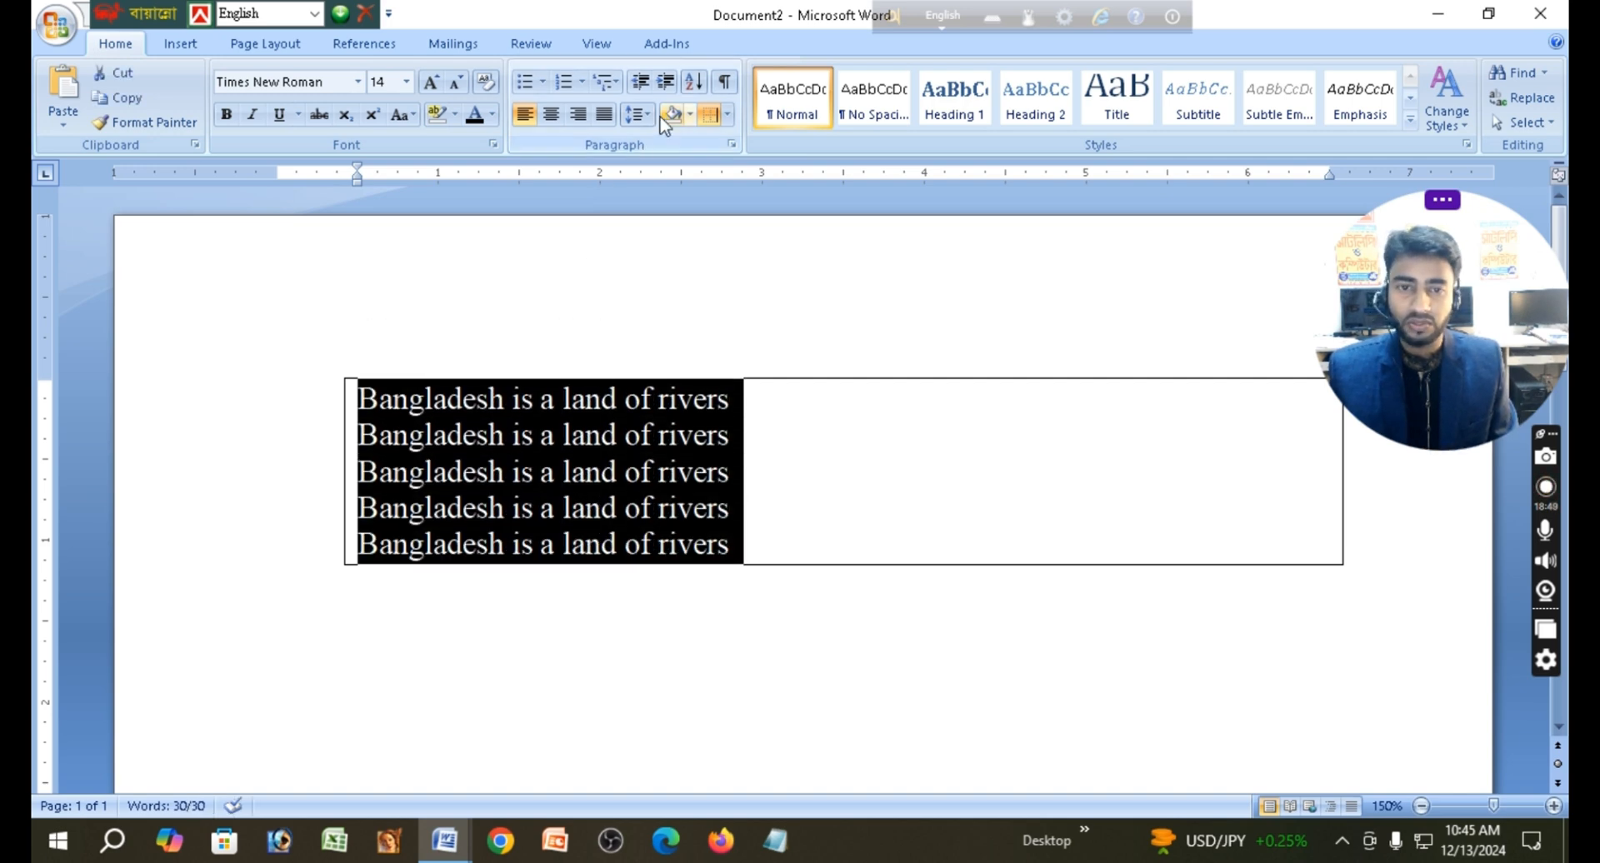
click(728, 114)
click(729, 115)
click(729, 114)
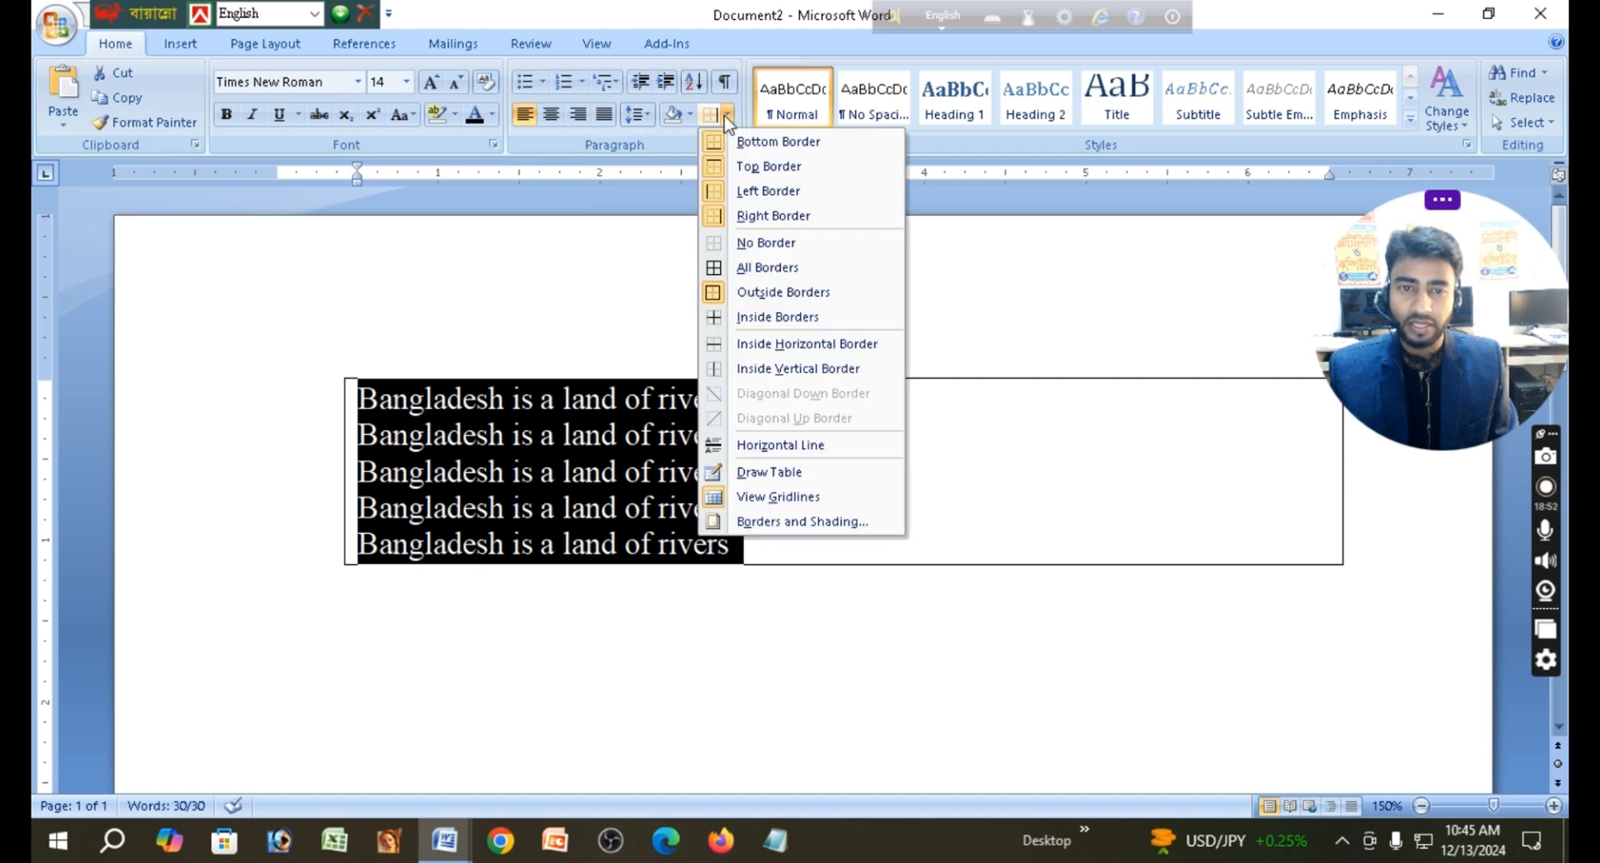
click(767, 246)
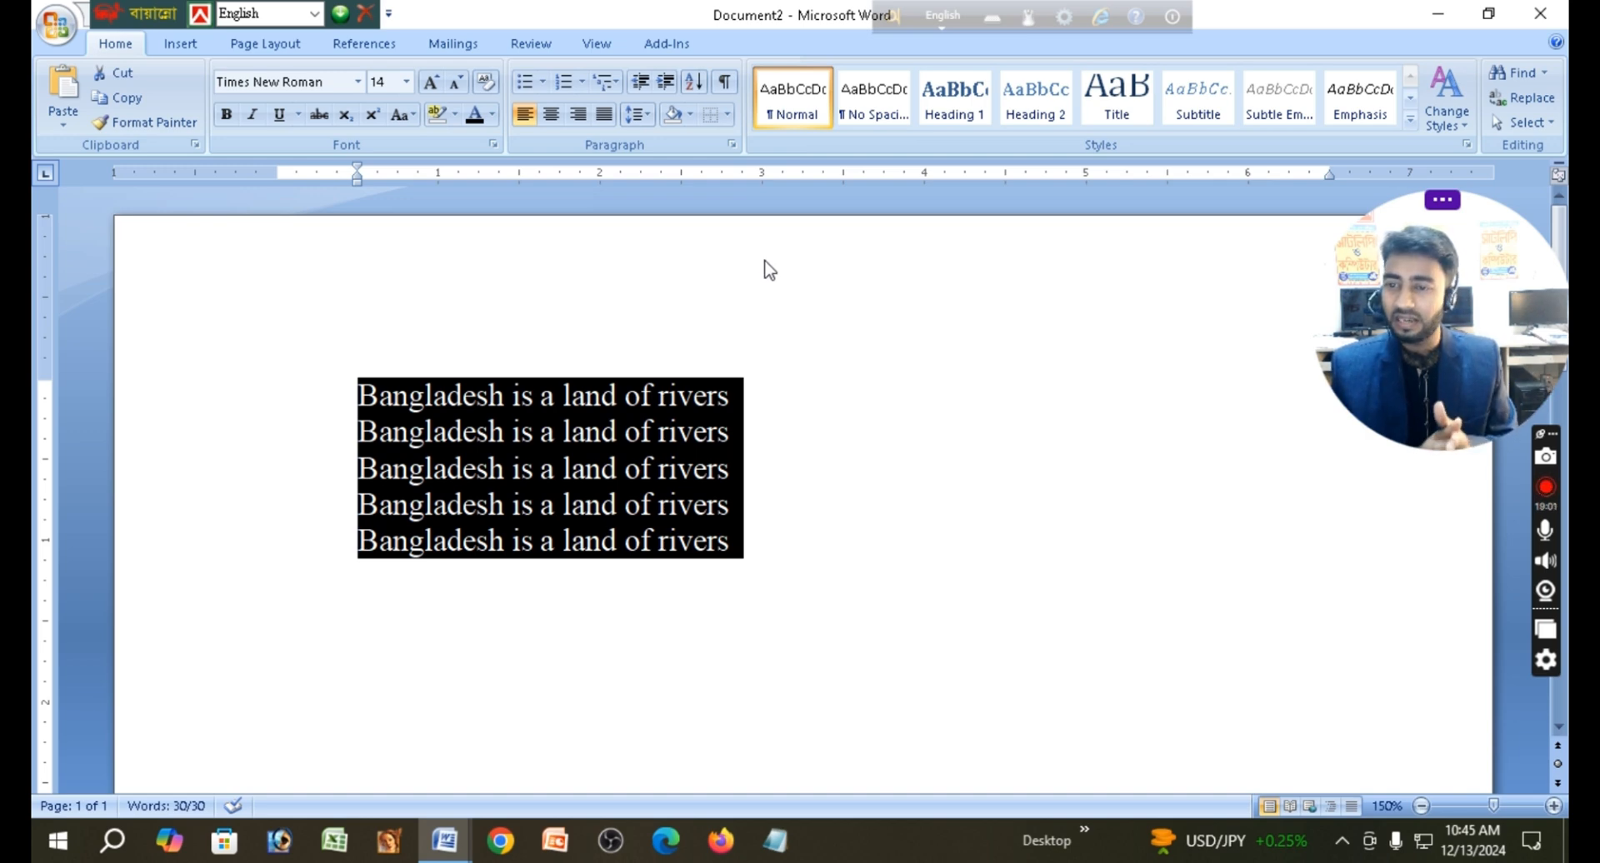
- Apply All Borders to the five sentence lines
click(729, 115)
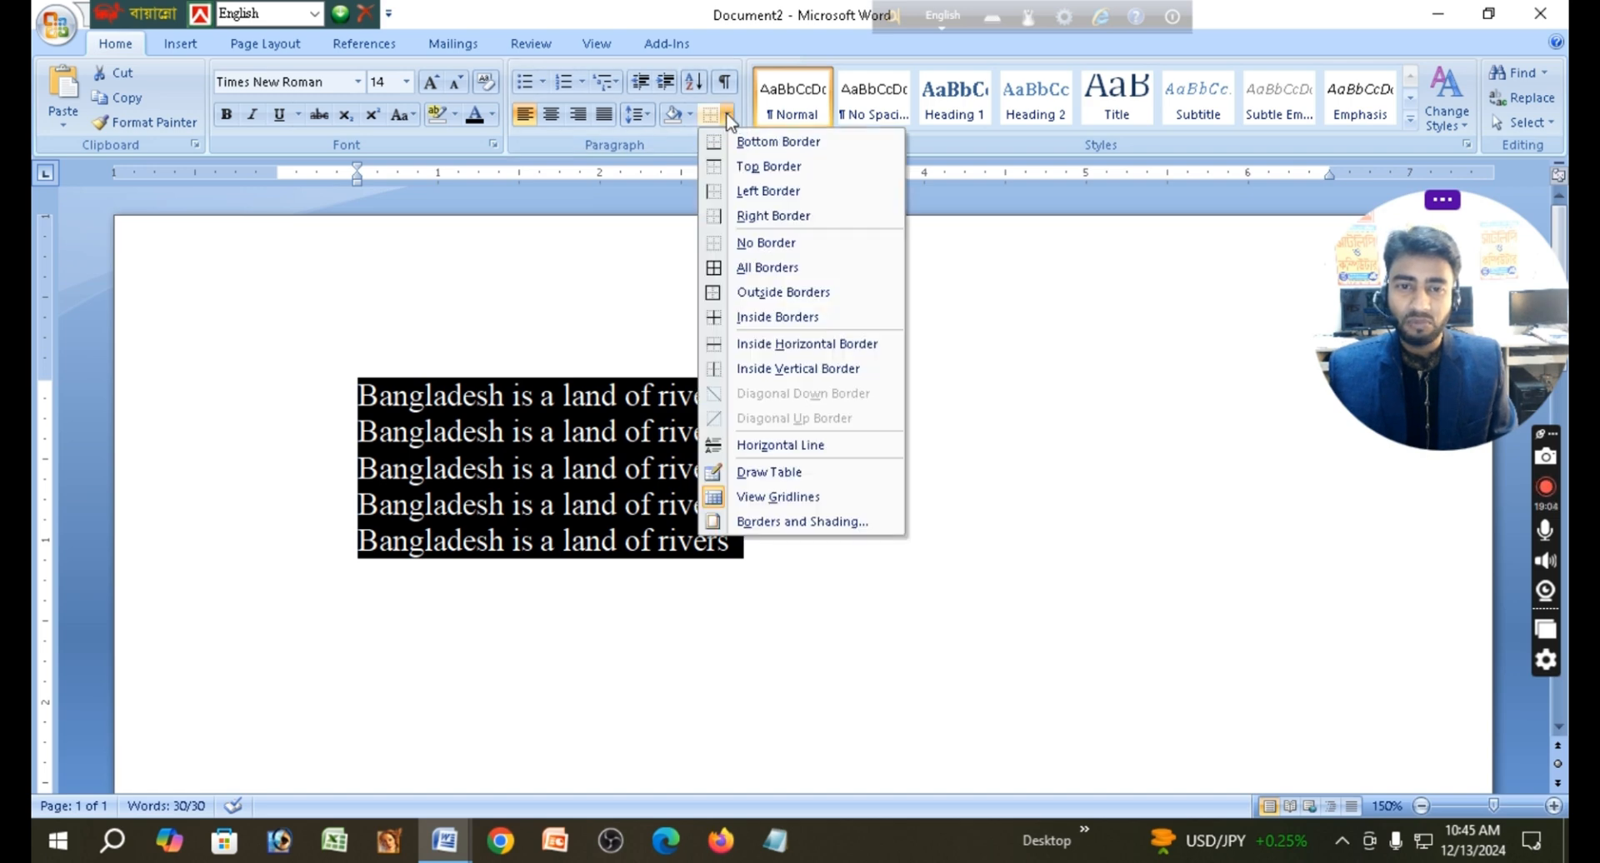
click(780, 272)
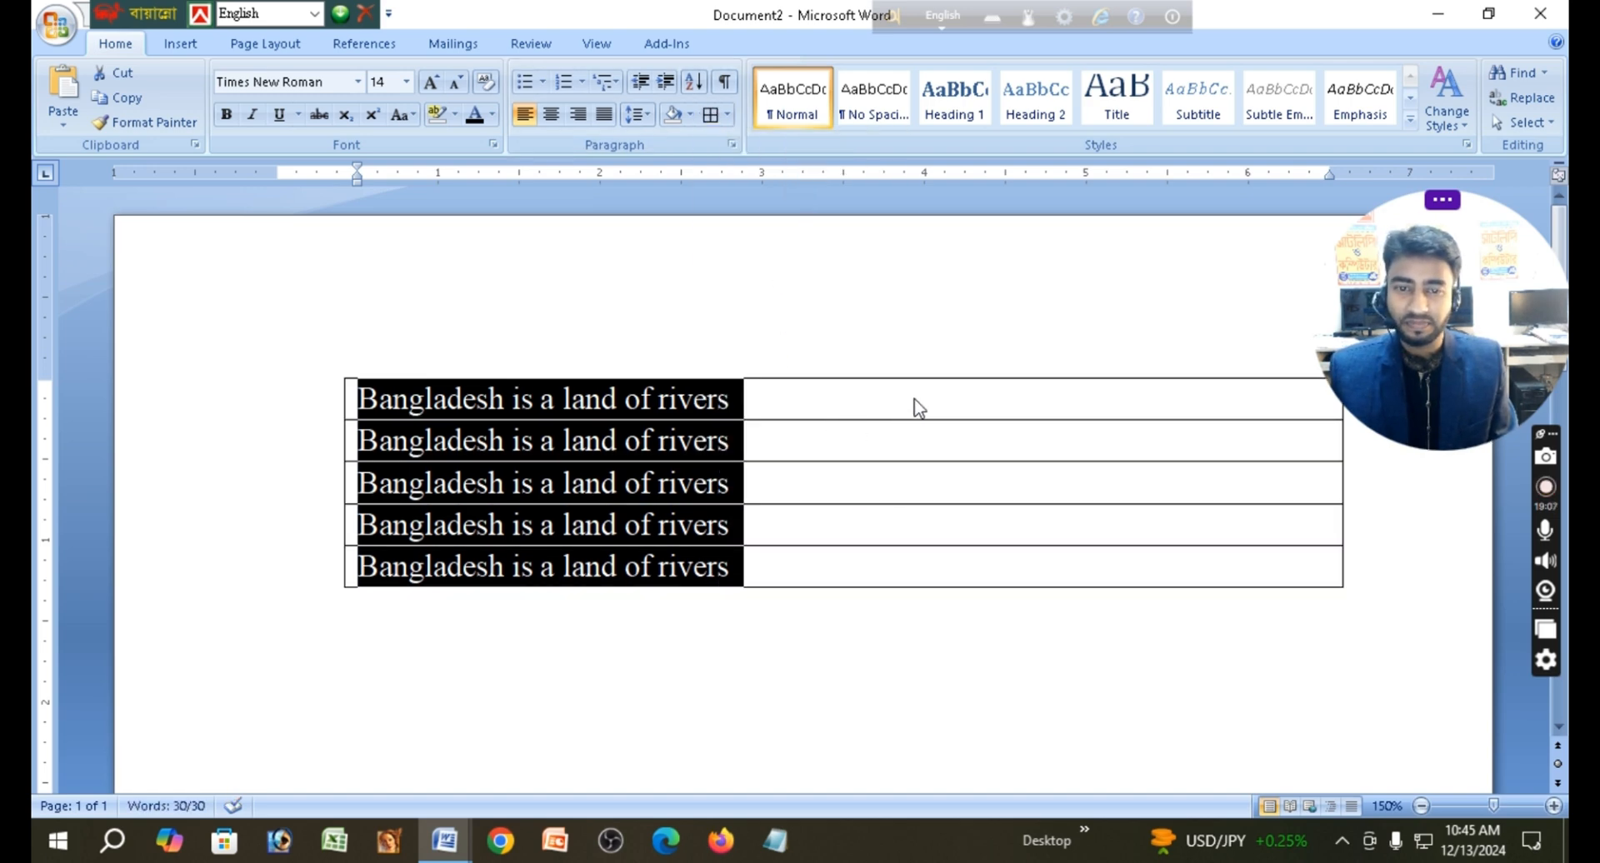
click(876, 408)
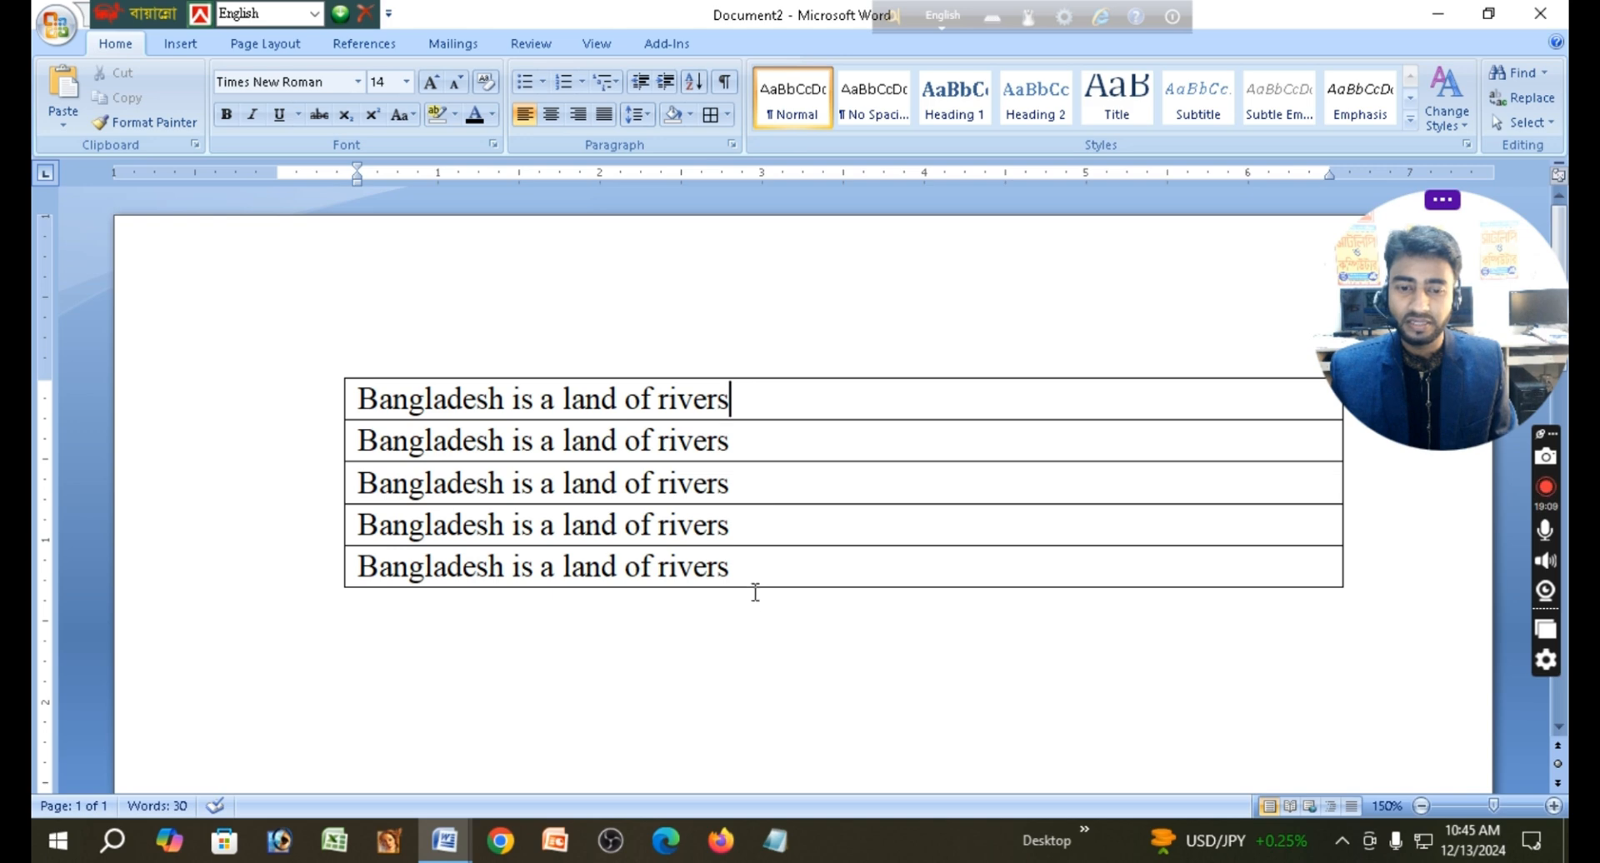
- Select the five bordered sentence lines and set them to No Border
drag(752, 583, 382, 394)
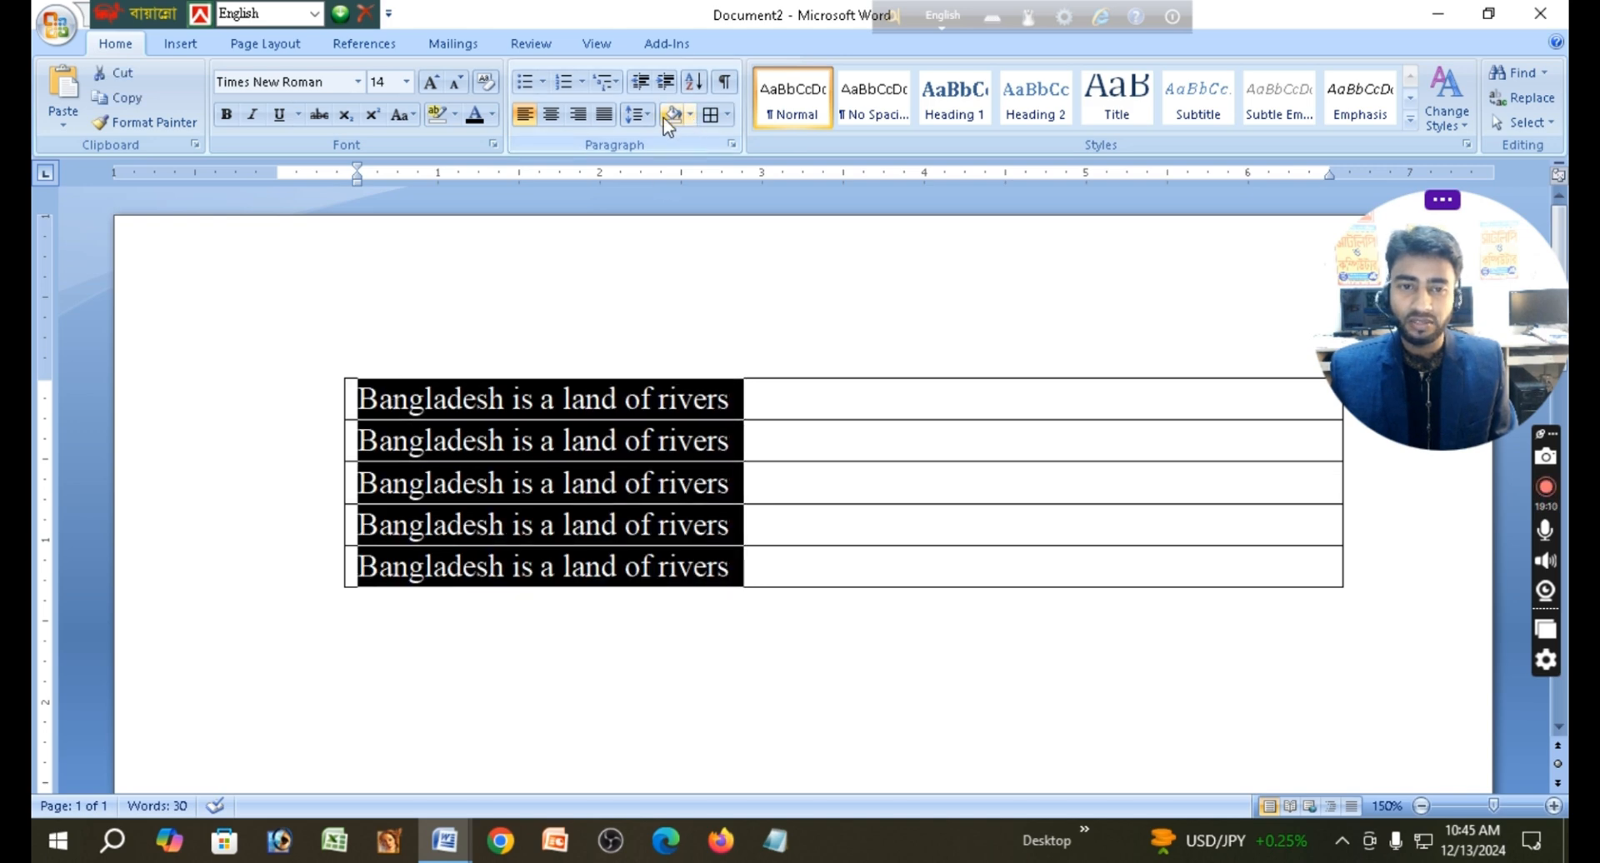
click(727, 115)
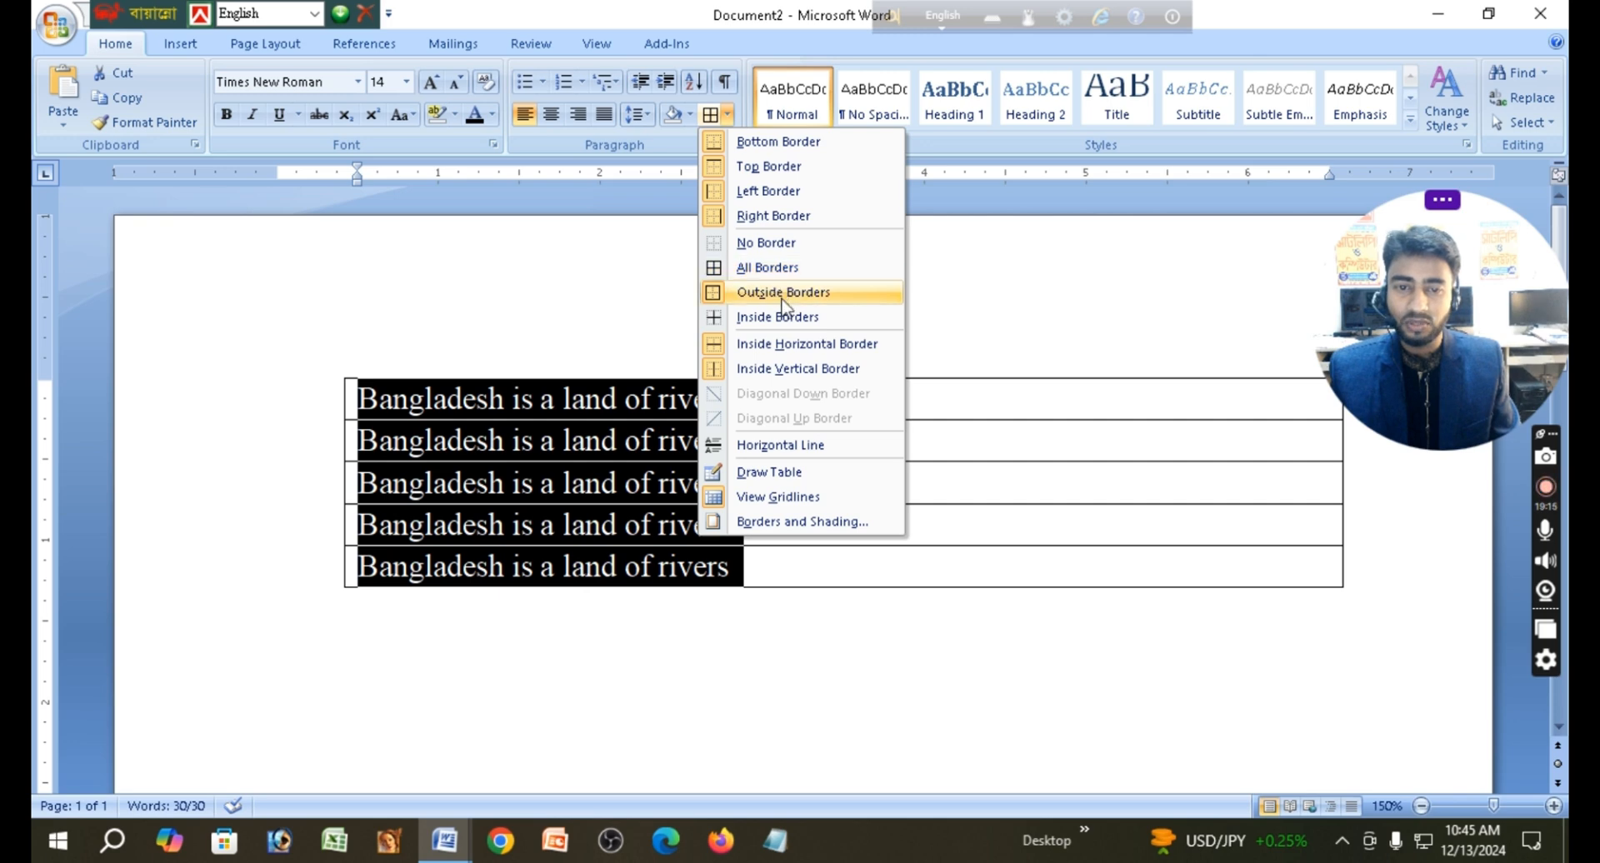
click(786, 243)
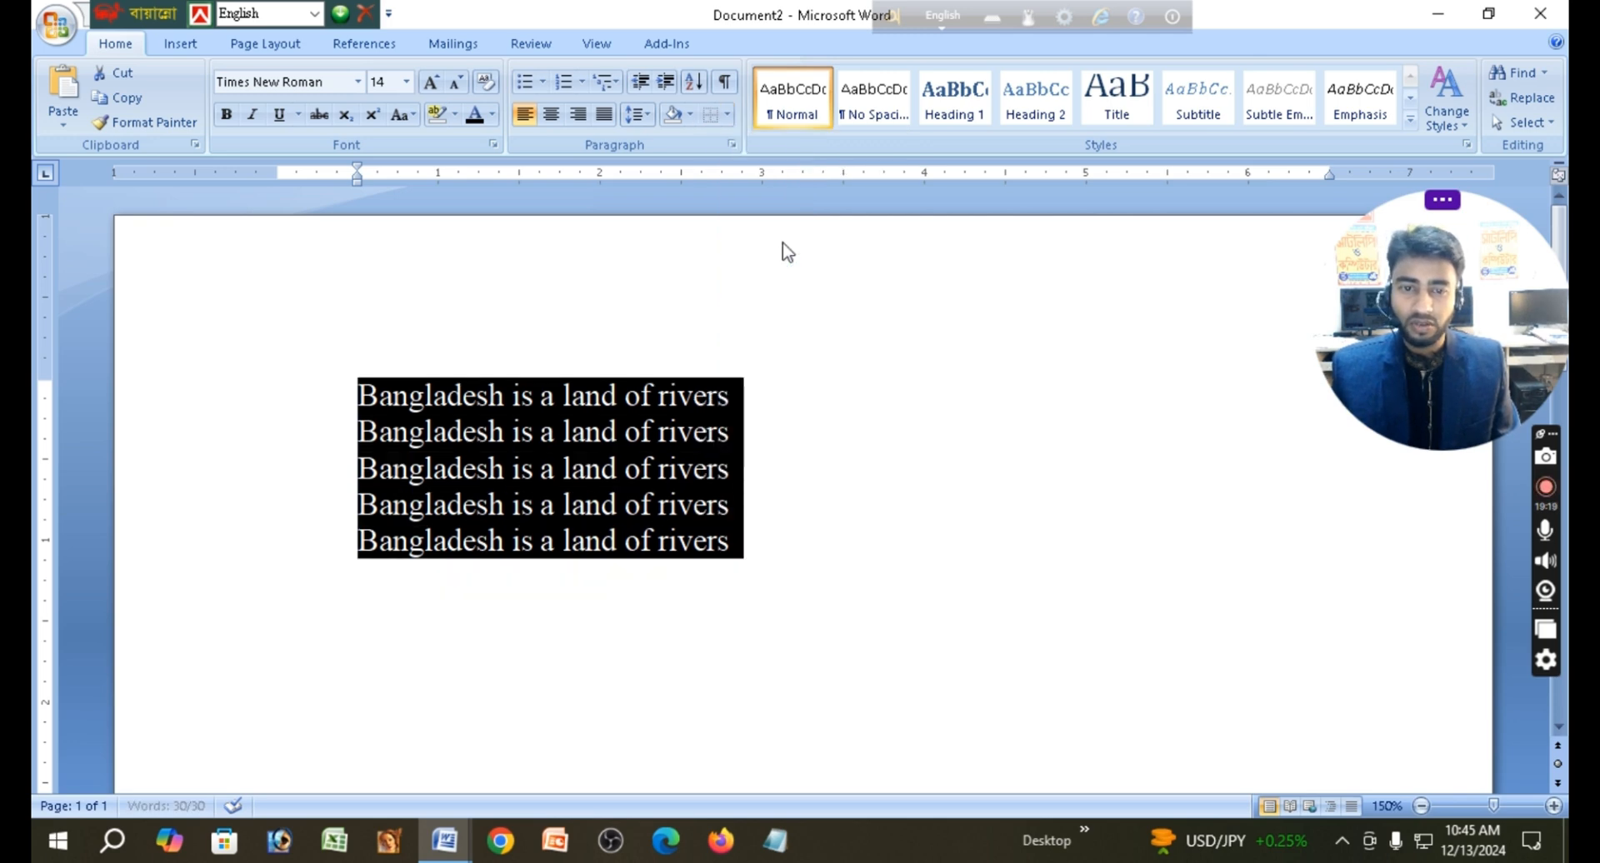
- Apply Outside Borders to the five sentence lines, adding Inside Horizontal and Inside Vertical borders as well
click(728, 117)
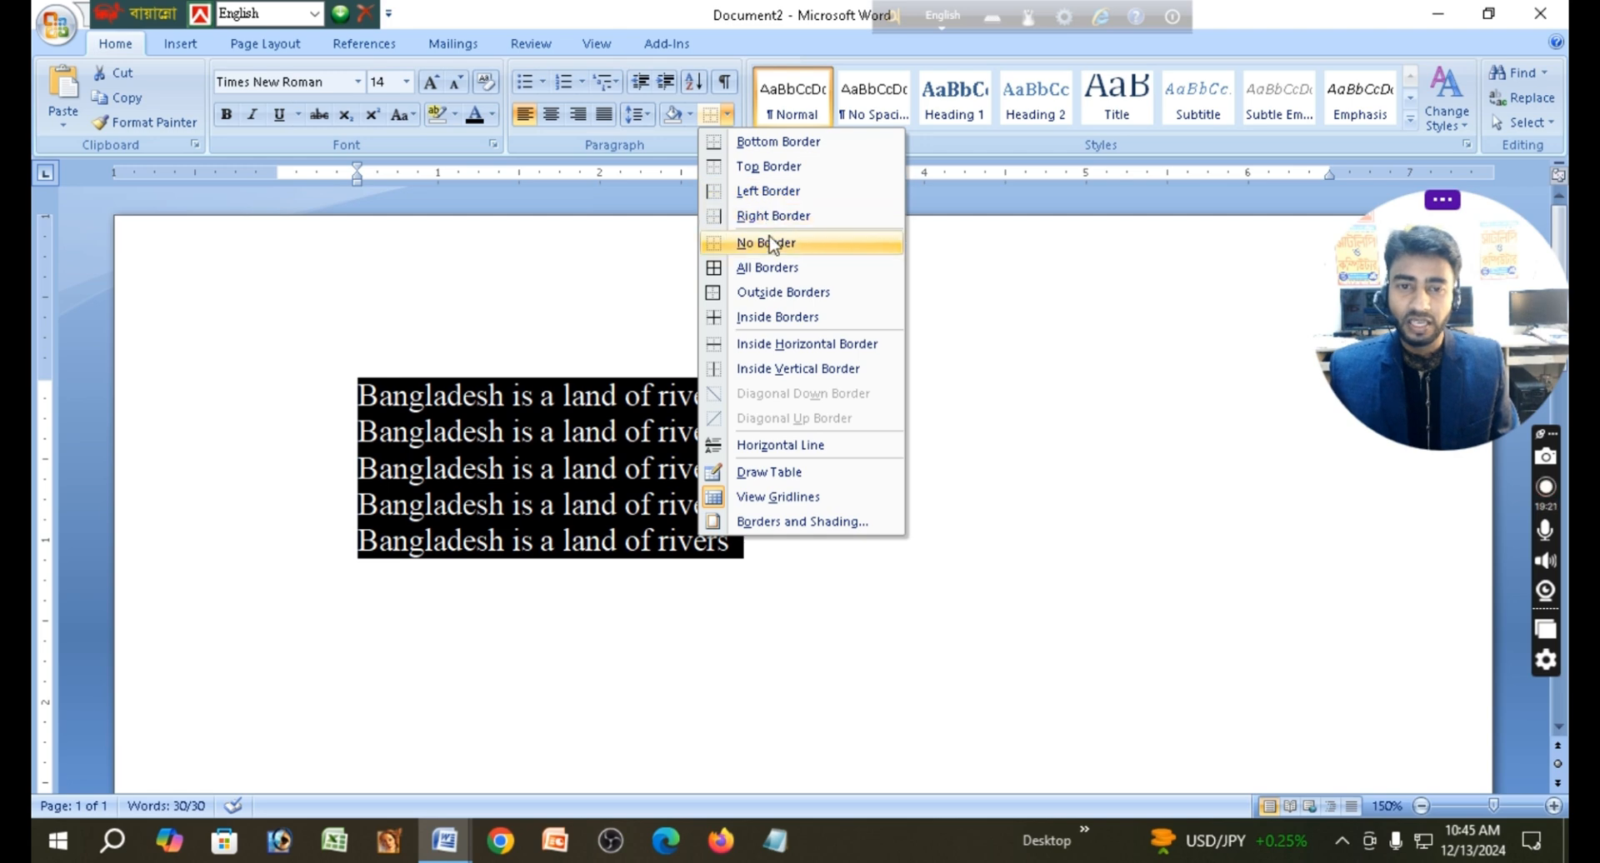
click(798, 294)
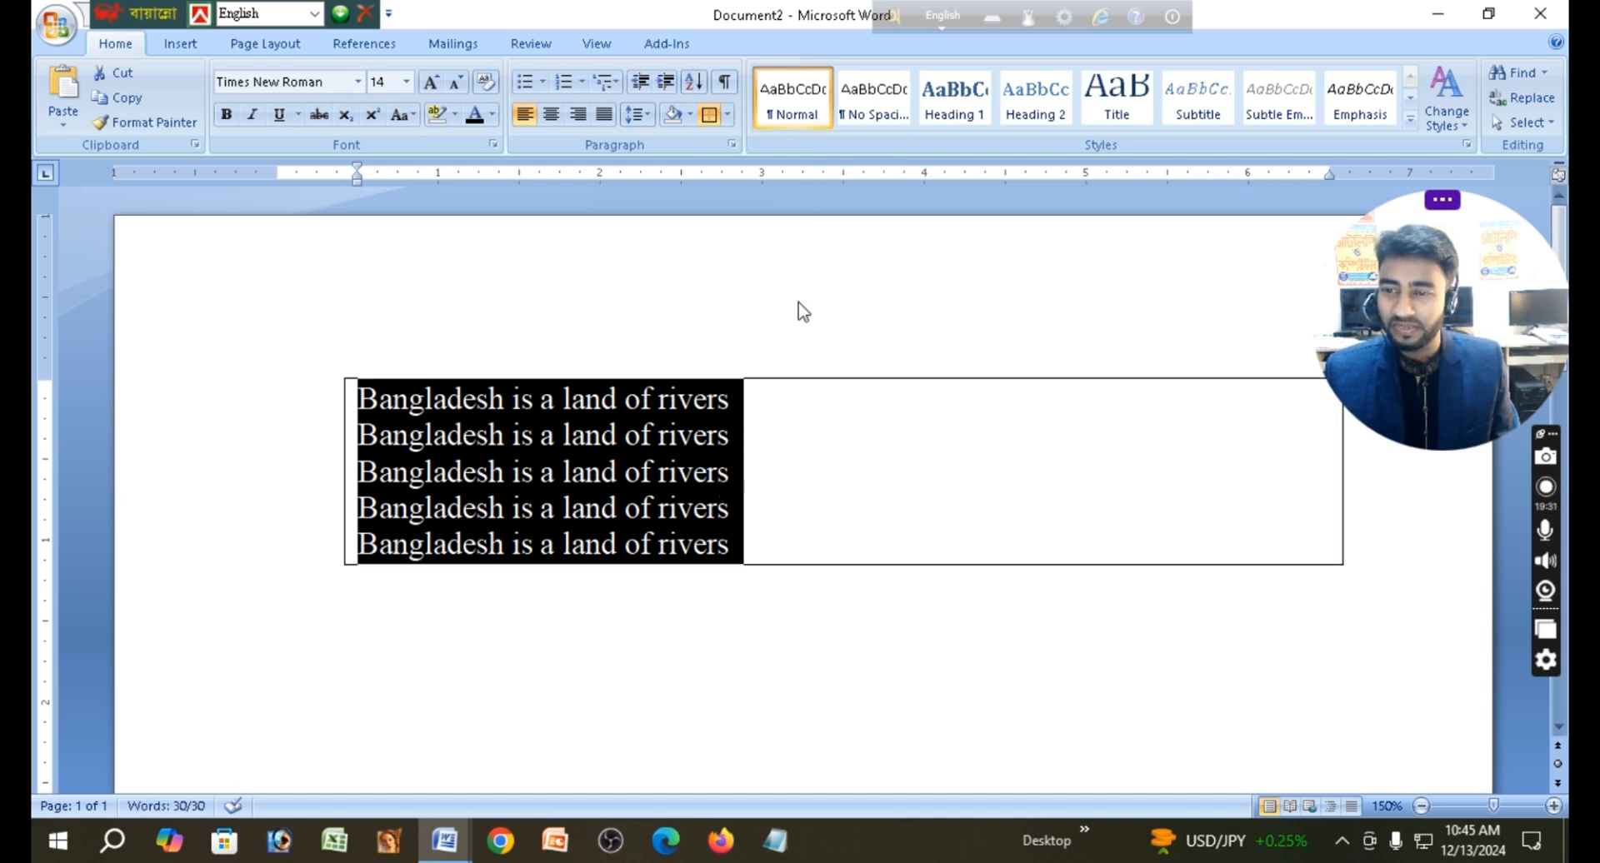
click(728, 116)
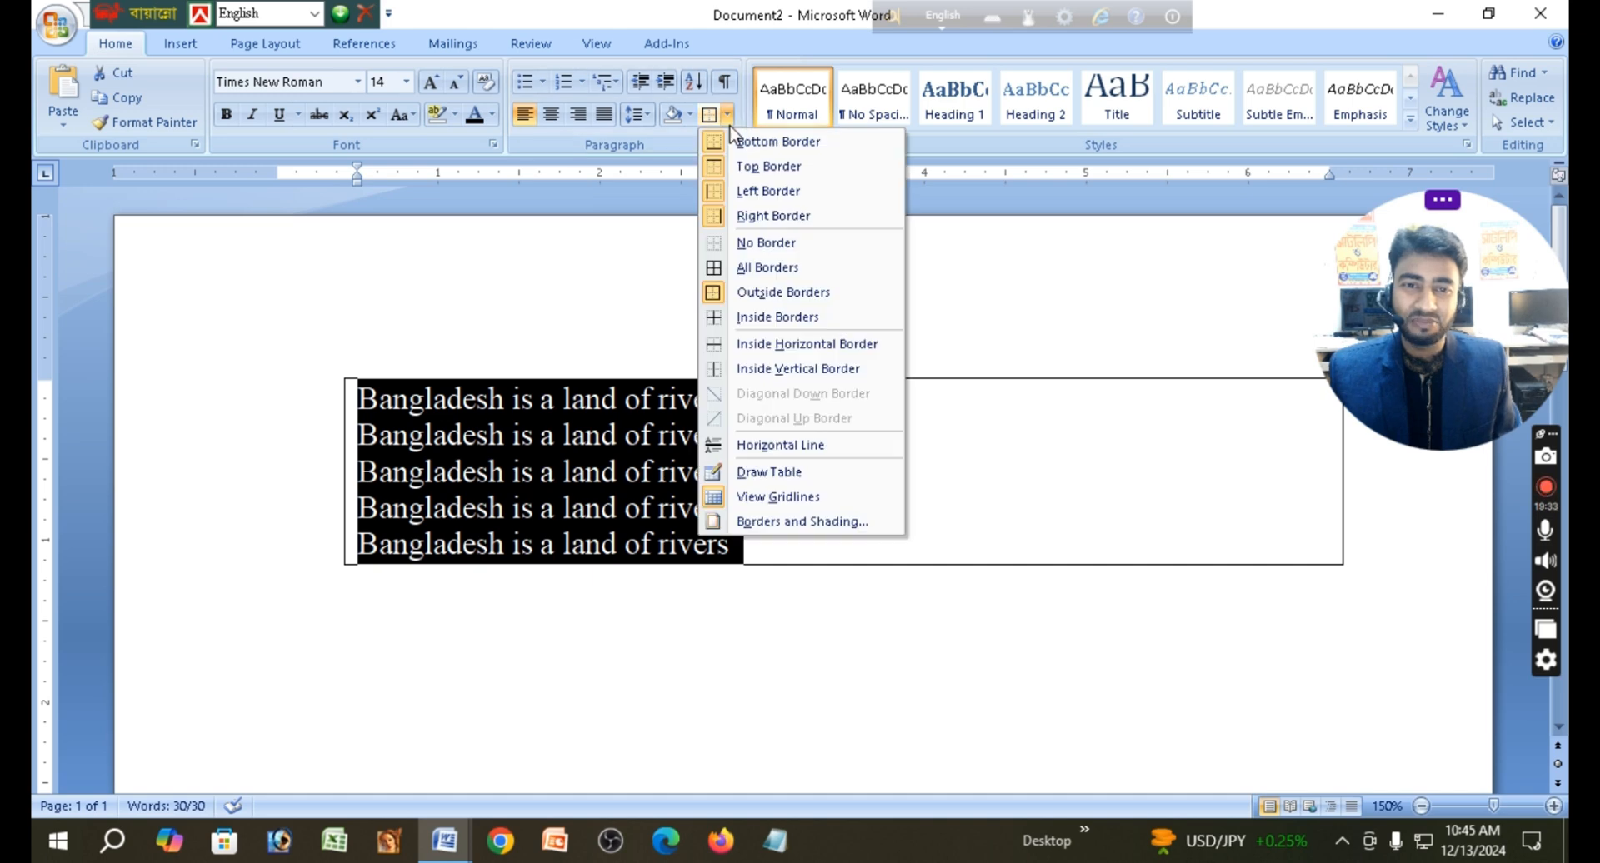
click(810, 345)
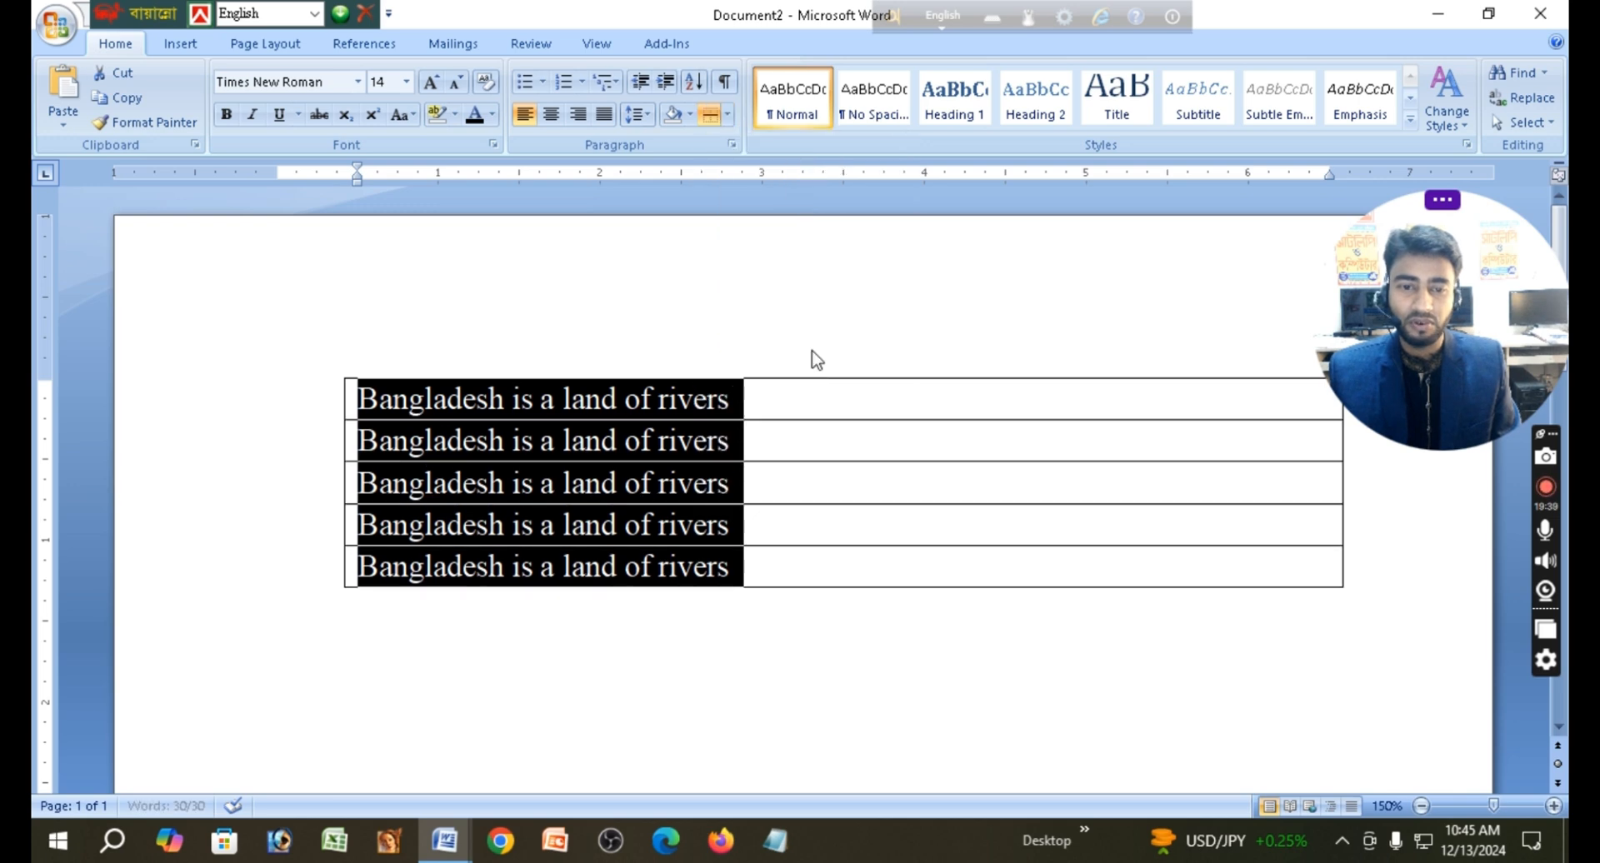
click(728, 115)
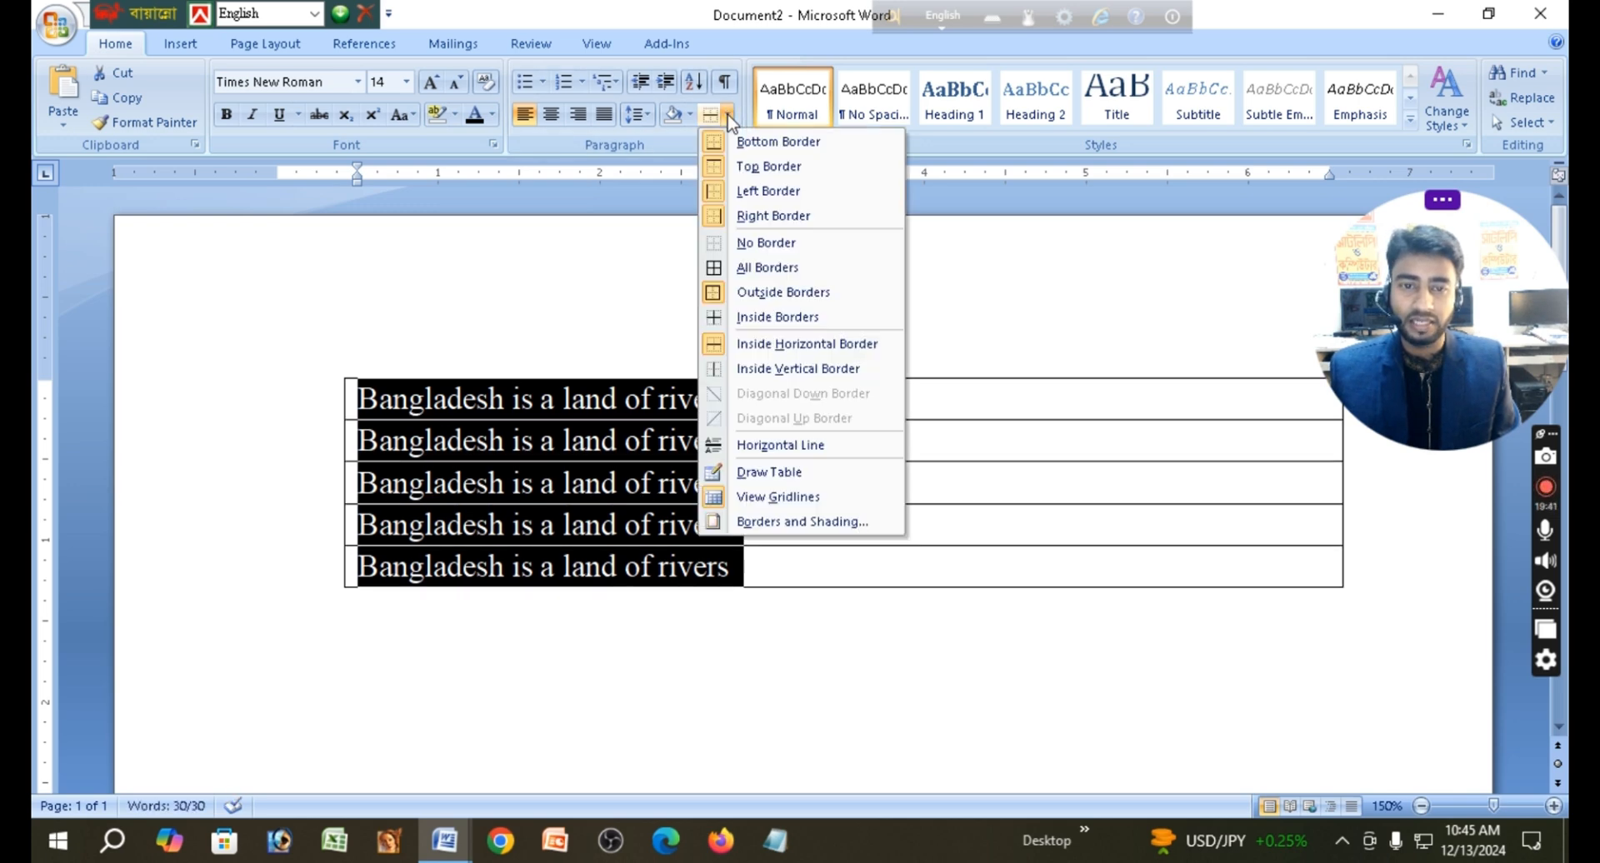
click(792, 368)
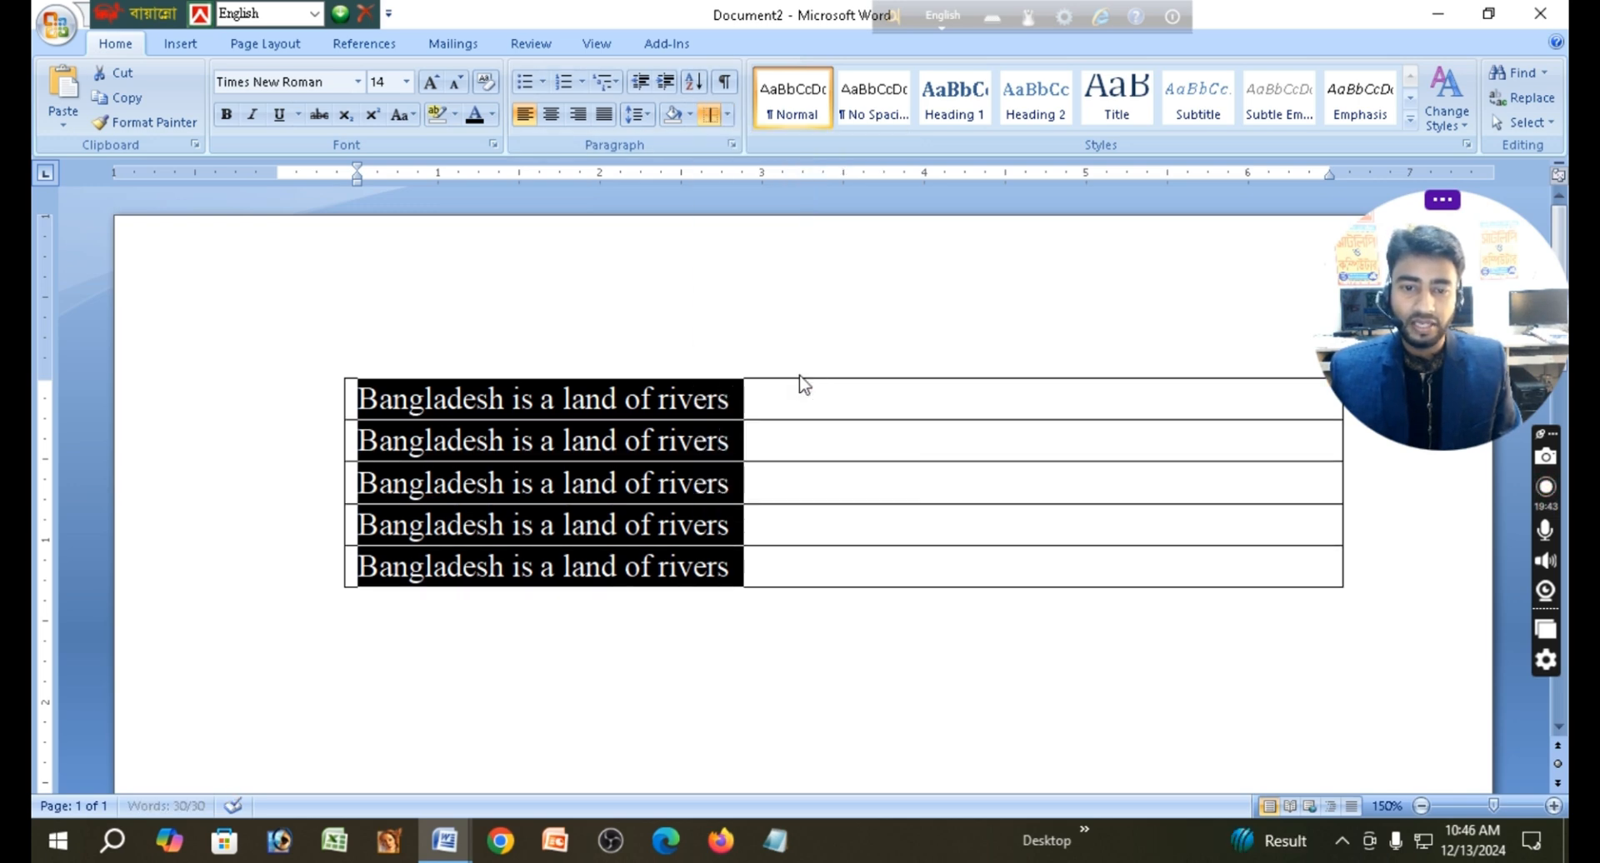
- Clear the outside and inside borders from the five sentence lines with No Border
click(730, 116)
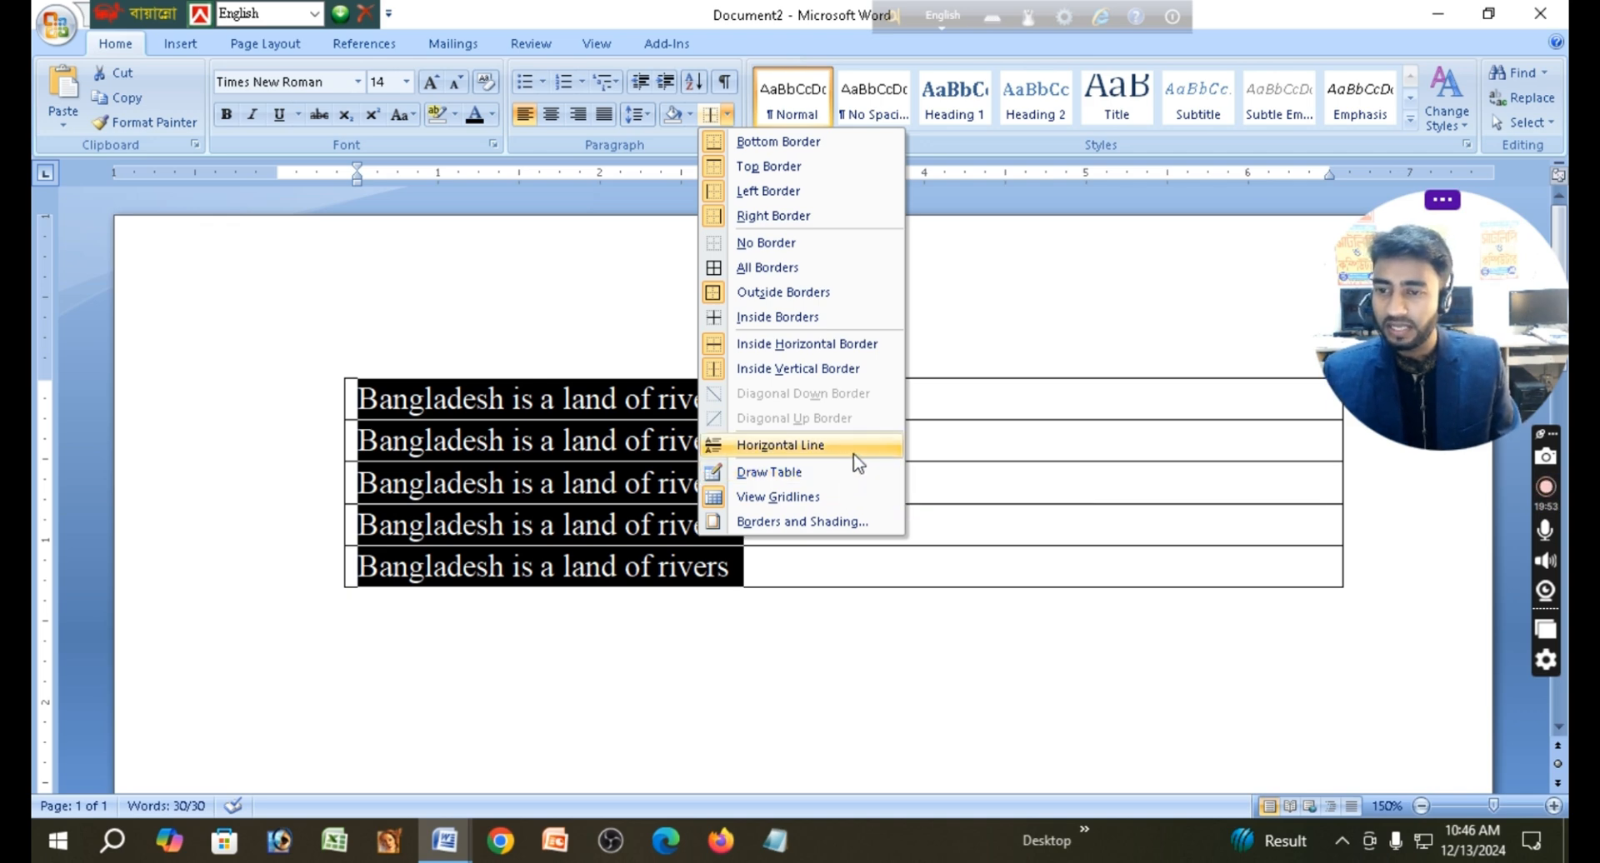
click(655, 341)
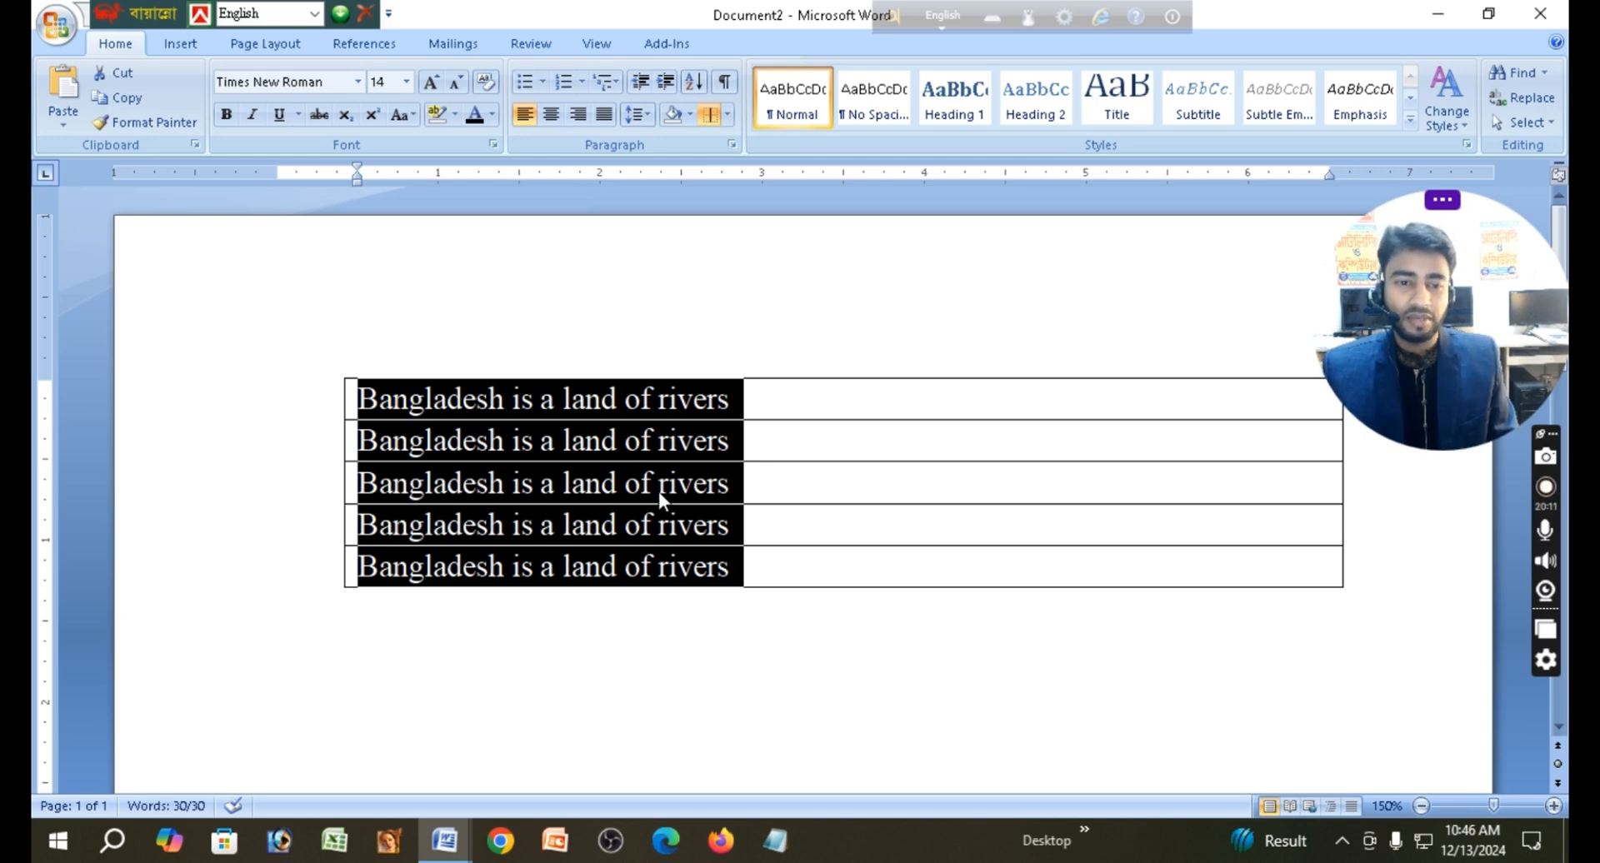
click(727, 114)
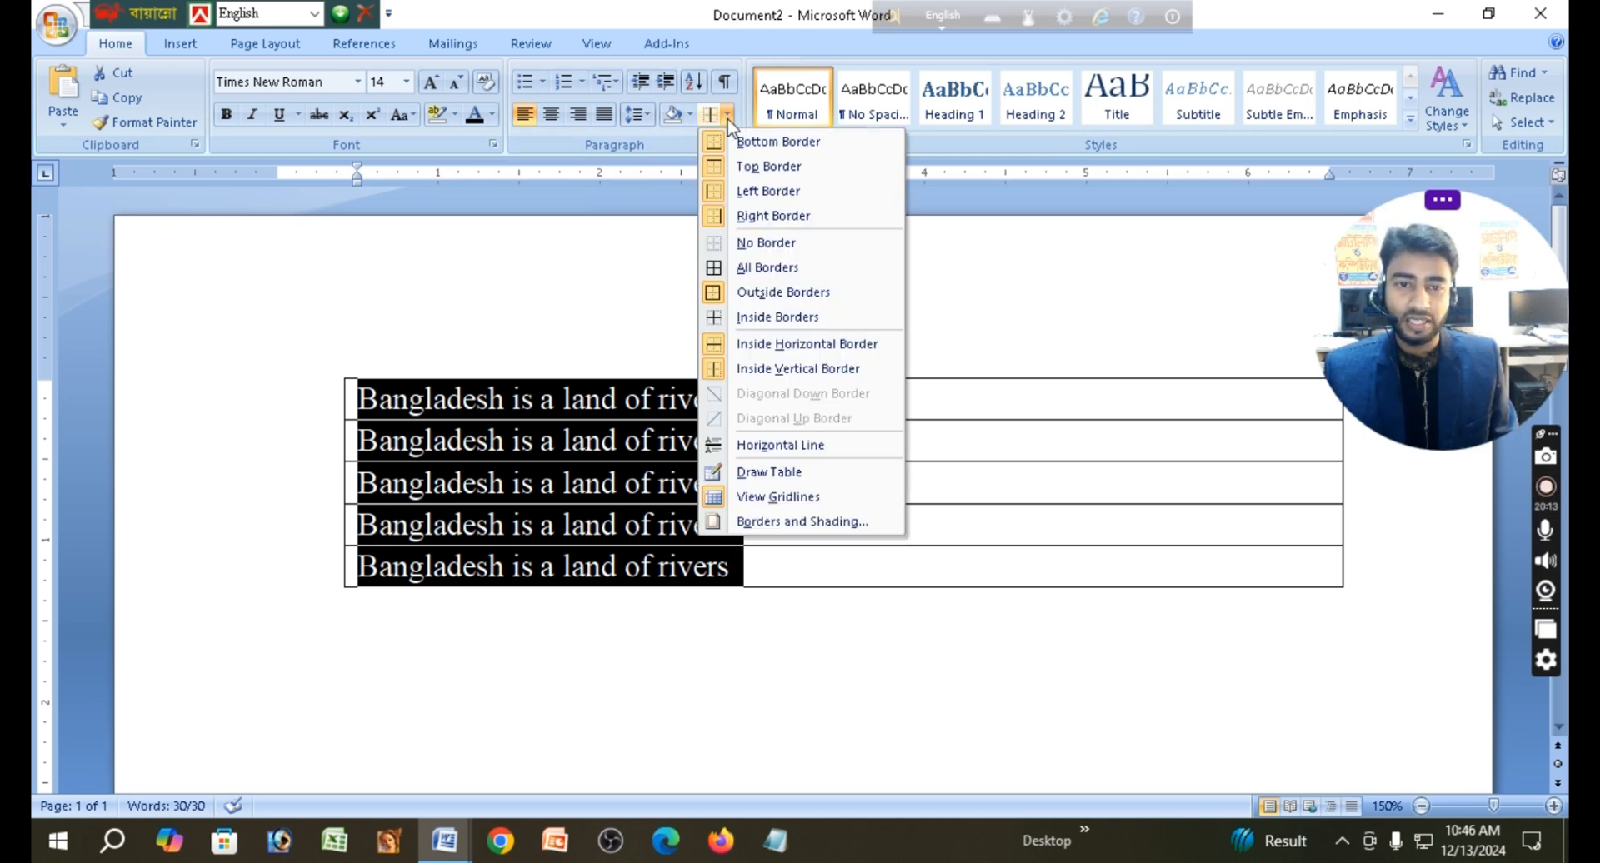
click(780, 244)
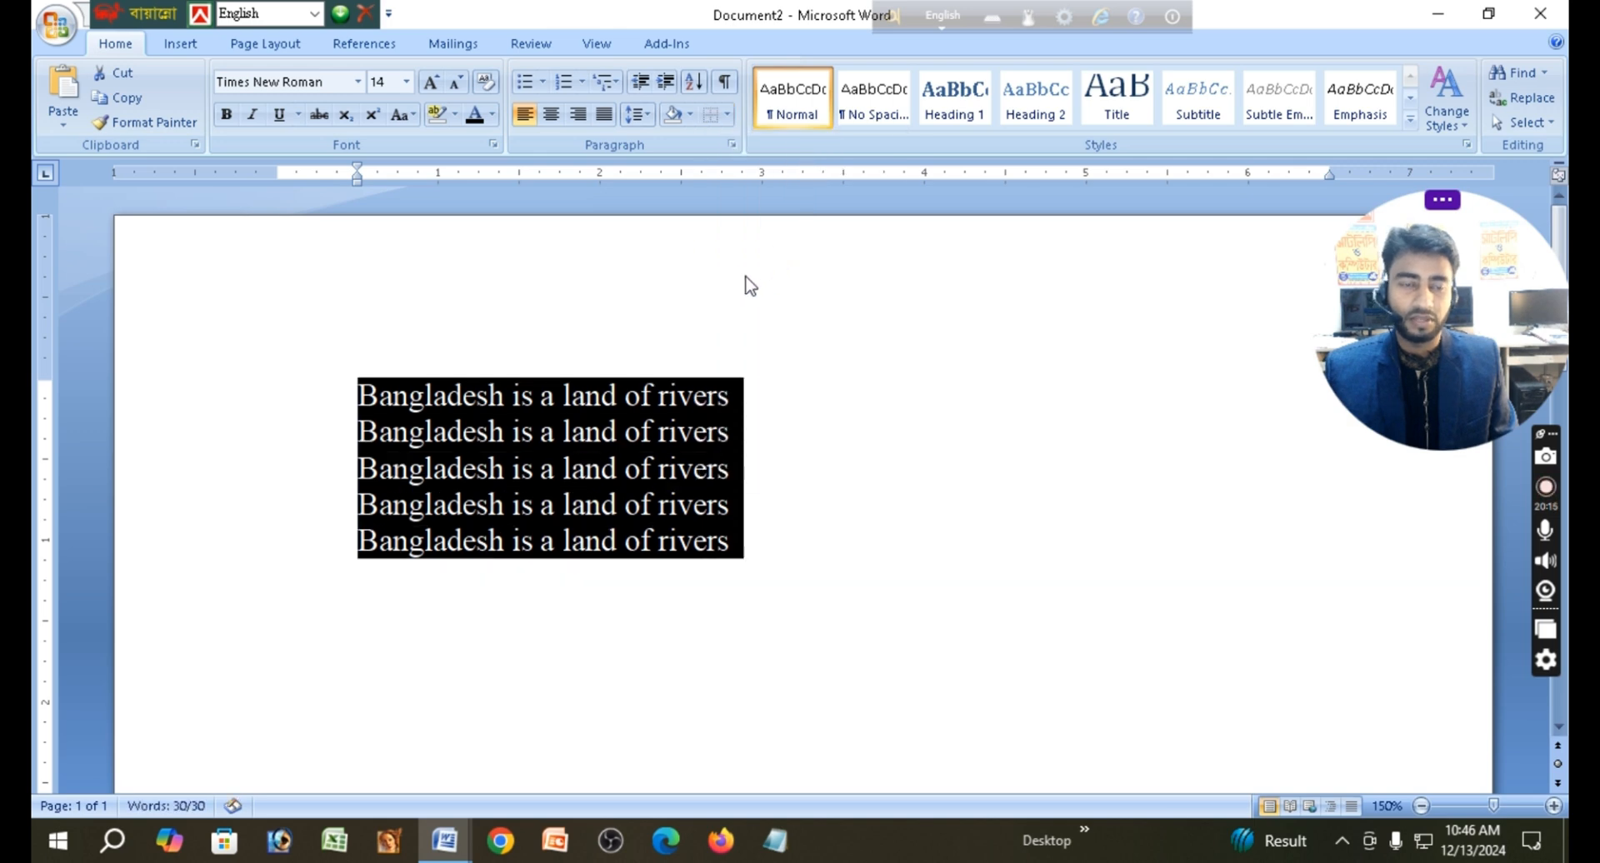
- Preview other fonts on the five selected sentence lines and choose Times New Roman
click(357, 83)
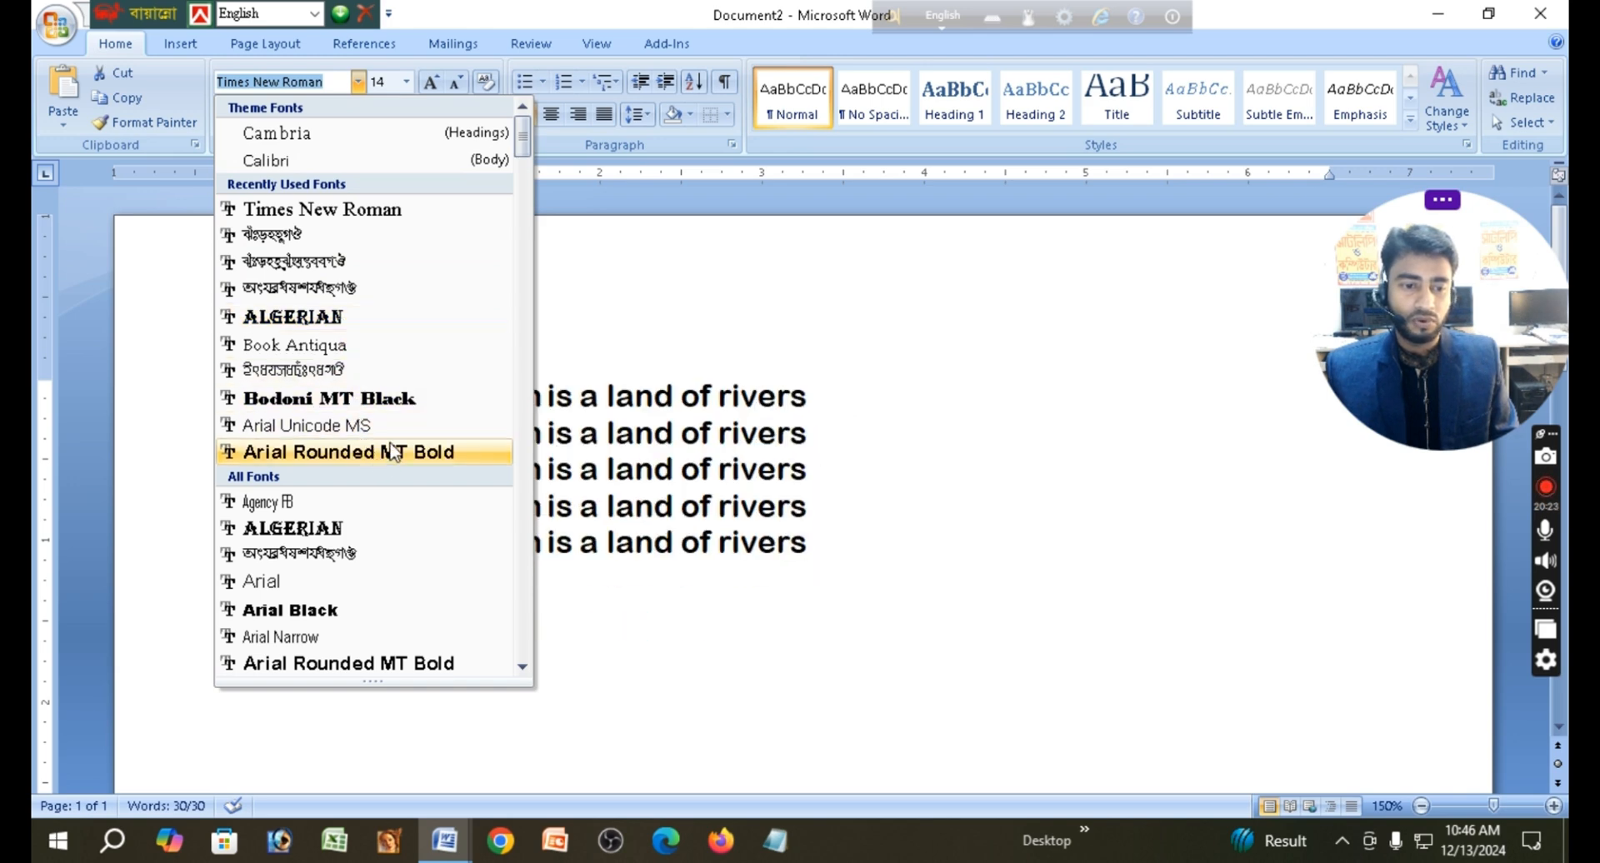
scroll(341, 345, down, 4)
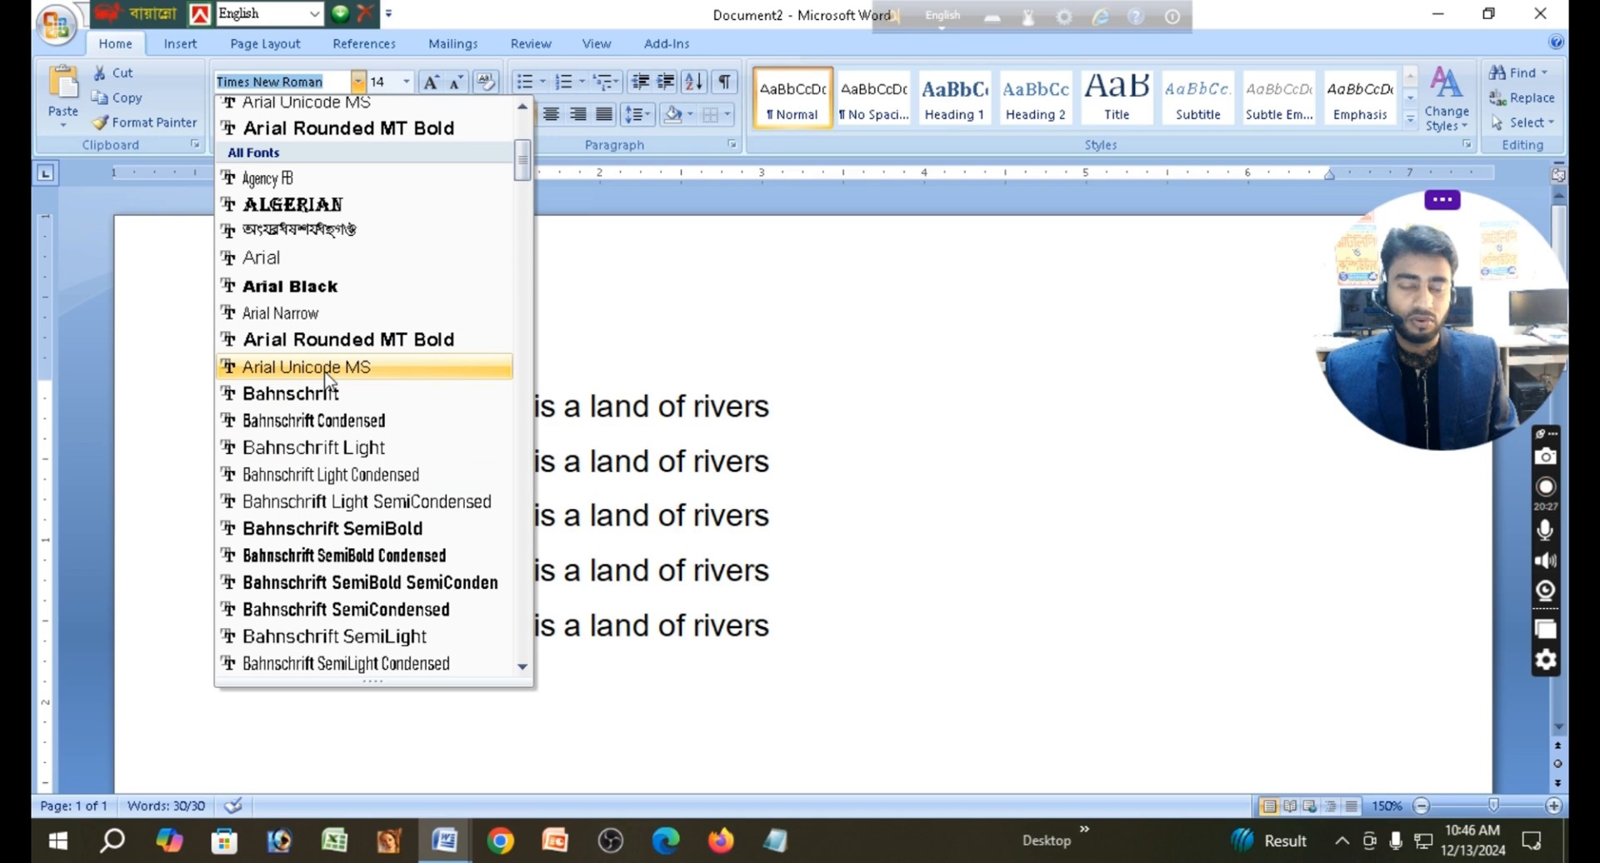
scroll(334, 311, up, 4)
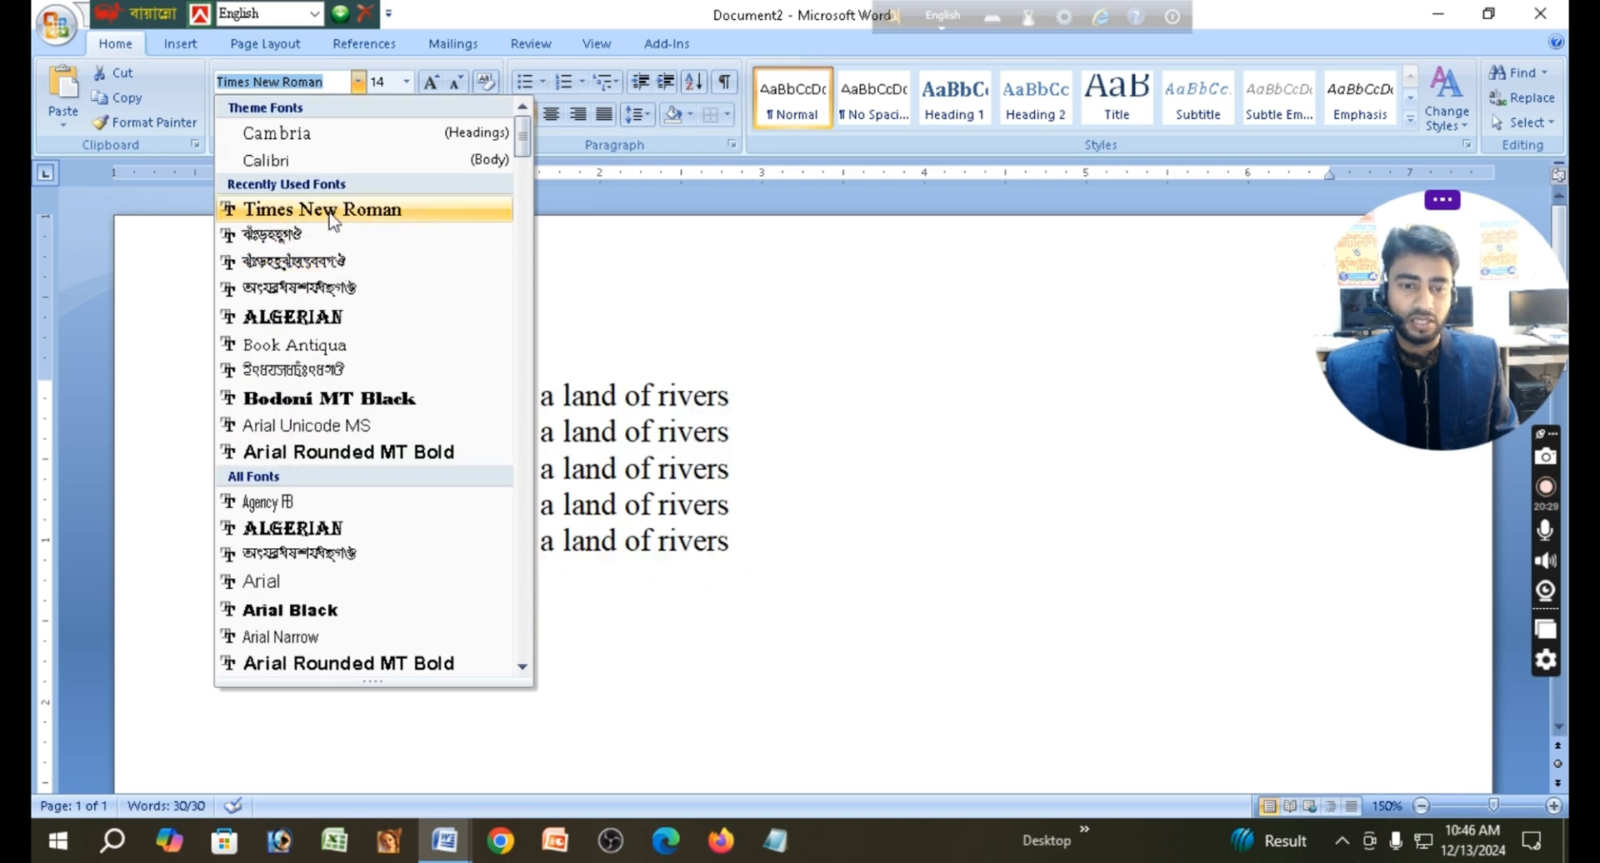
click(335, 214)
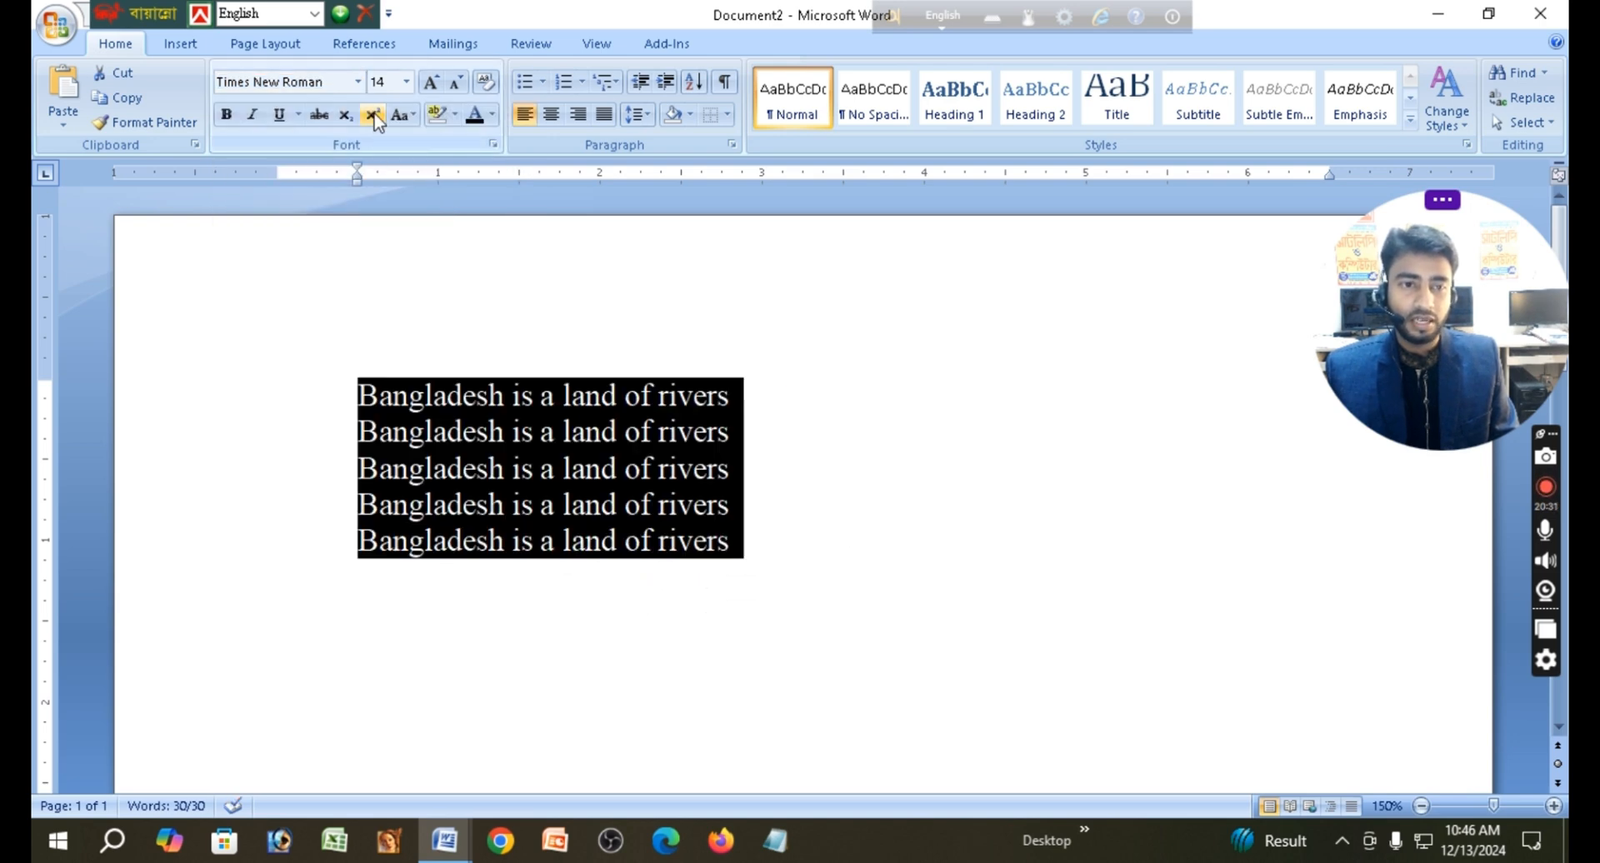
- Set the five selected sentence lines to font size 16, and enlarge them with Grow Font to 24
click(407, 83)
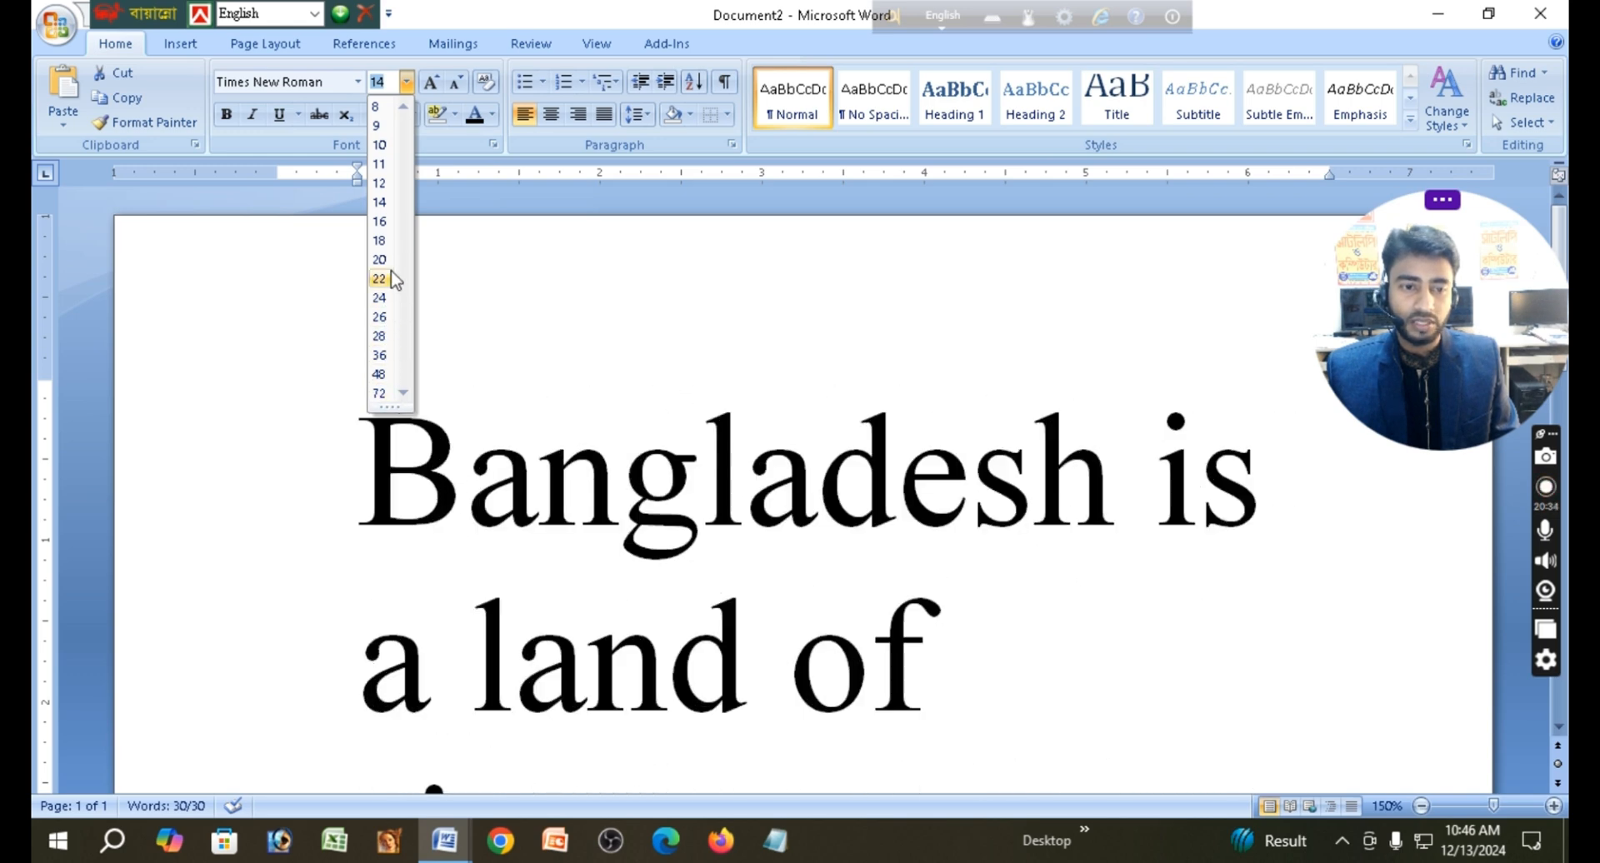
click(383, 224)
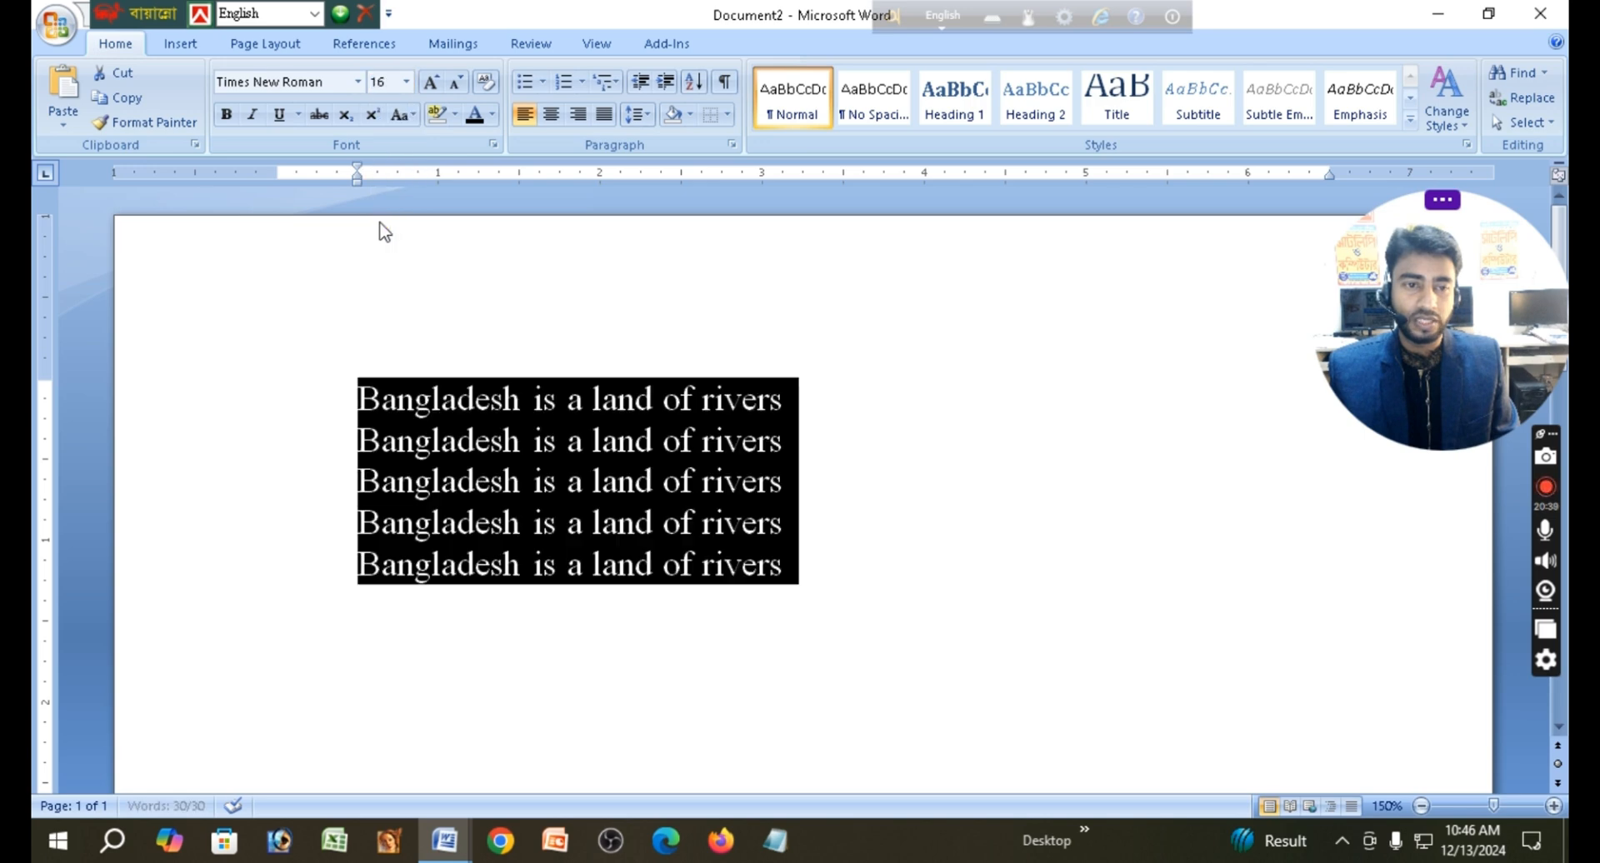
click(440, 75)
click(438, 75)
click(438, 75)
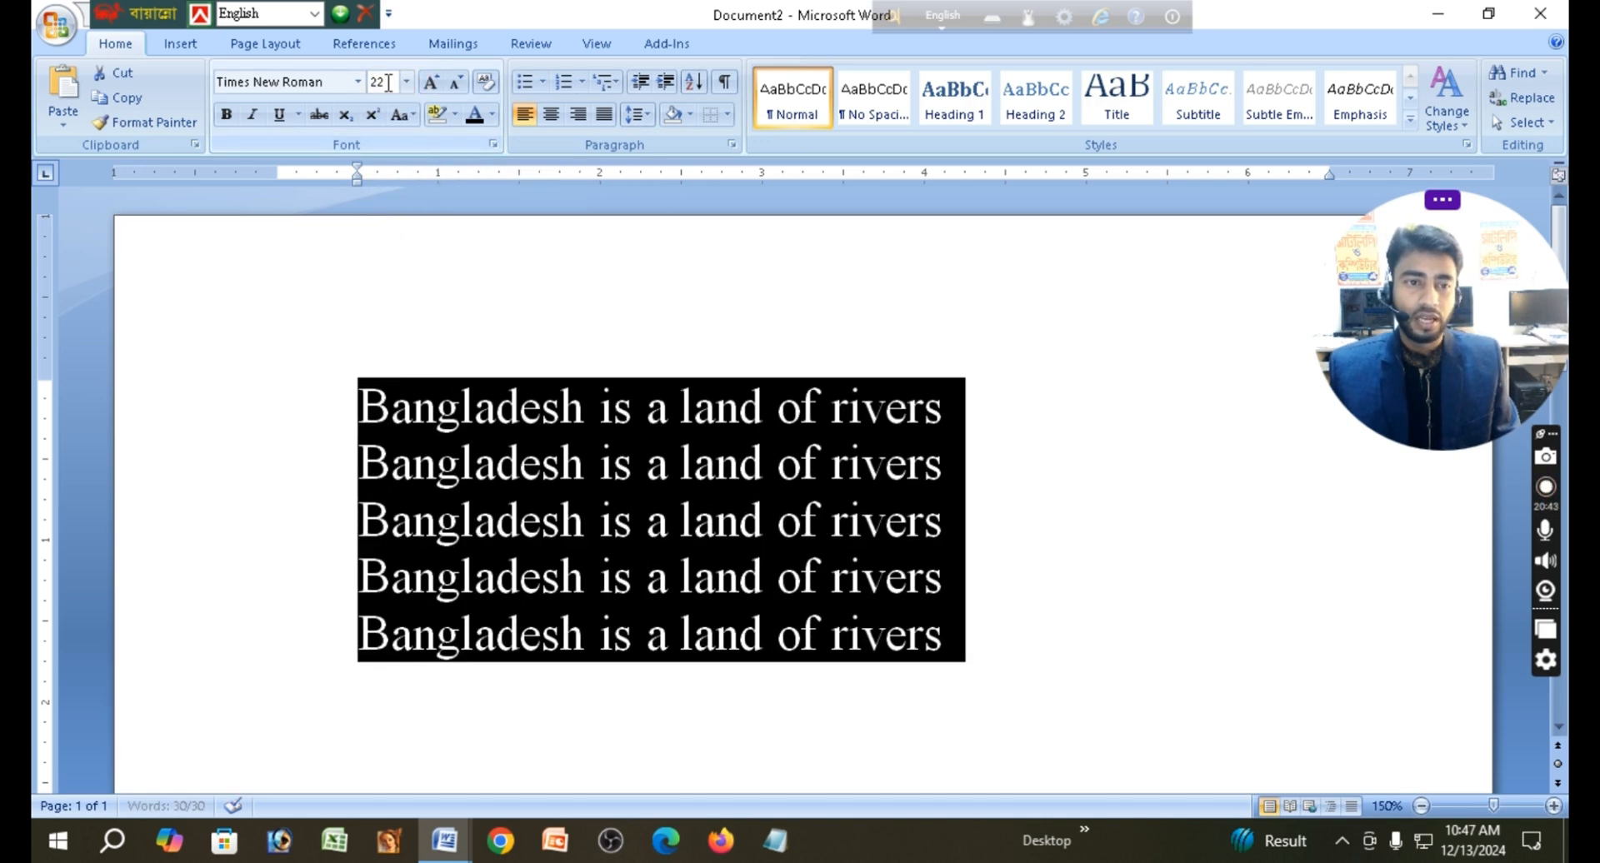
click(408, 82)
click(407, 82)
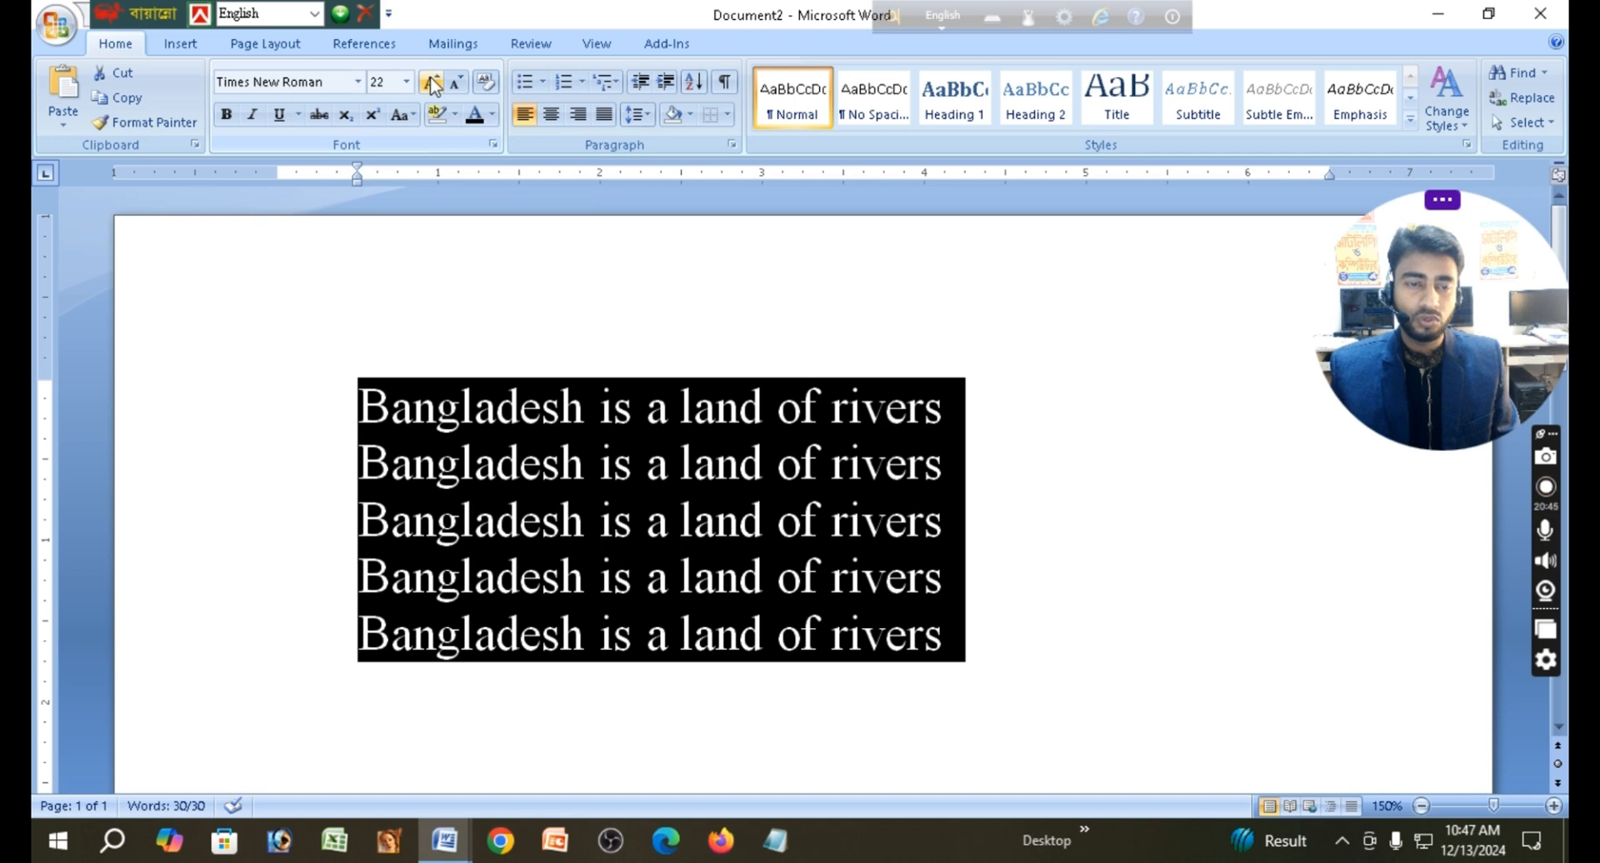
click(431, 83)
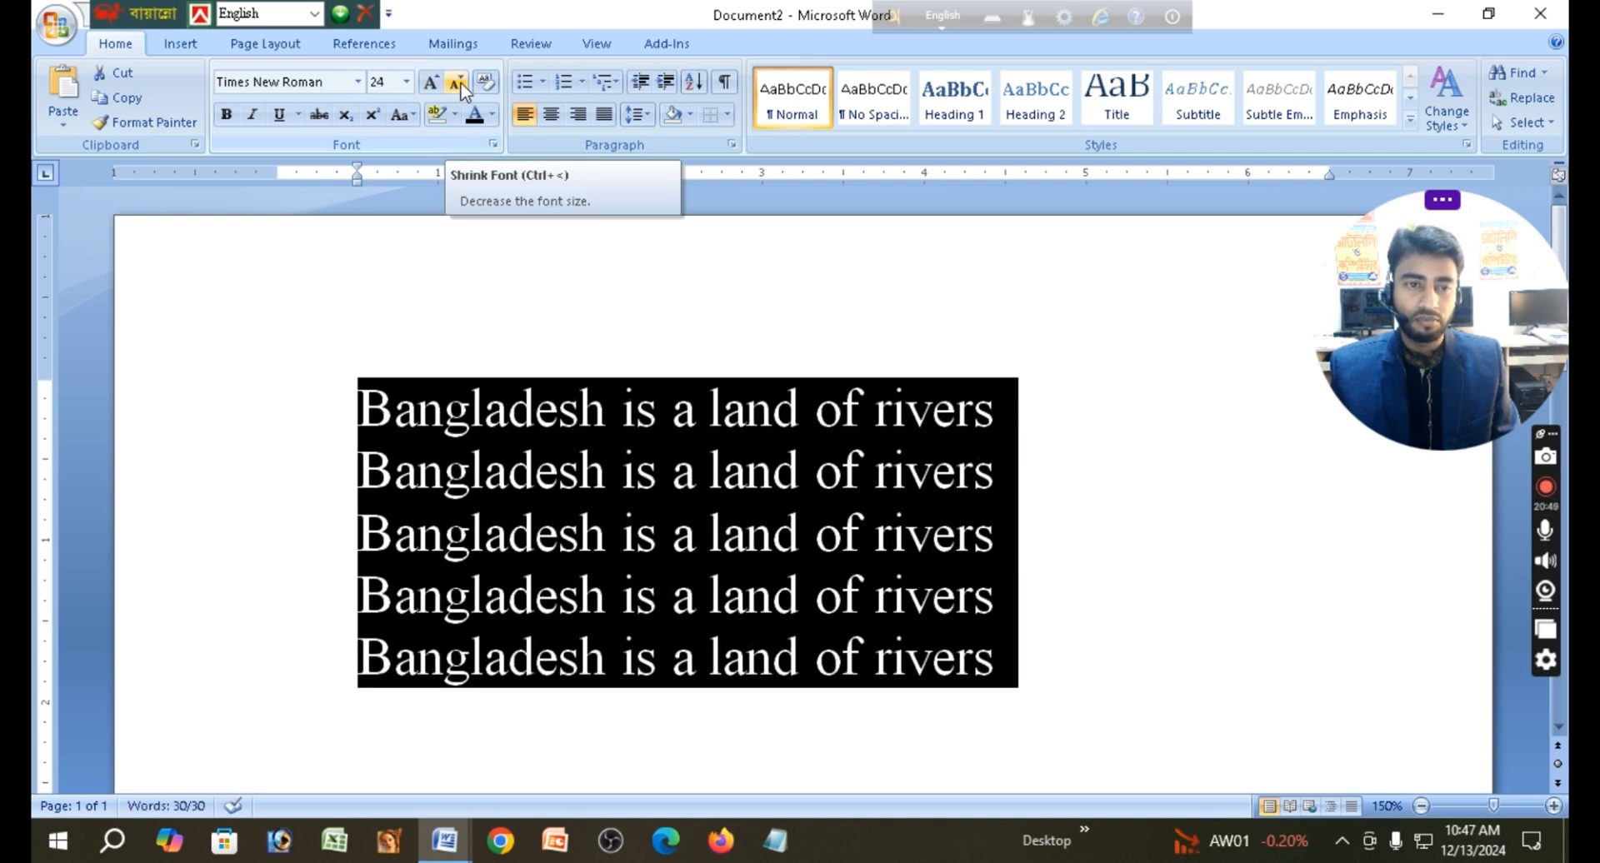
- Reduce the five sentence lines with Shrink Font to size 11, and enlarge them with Grow Font to 14
click(458, 80)
click(458, 80)
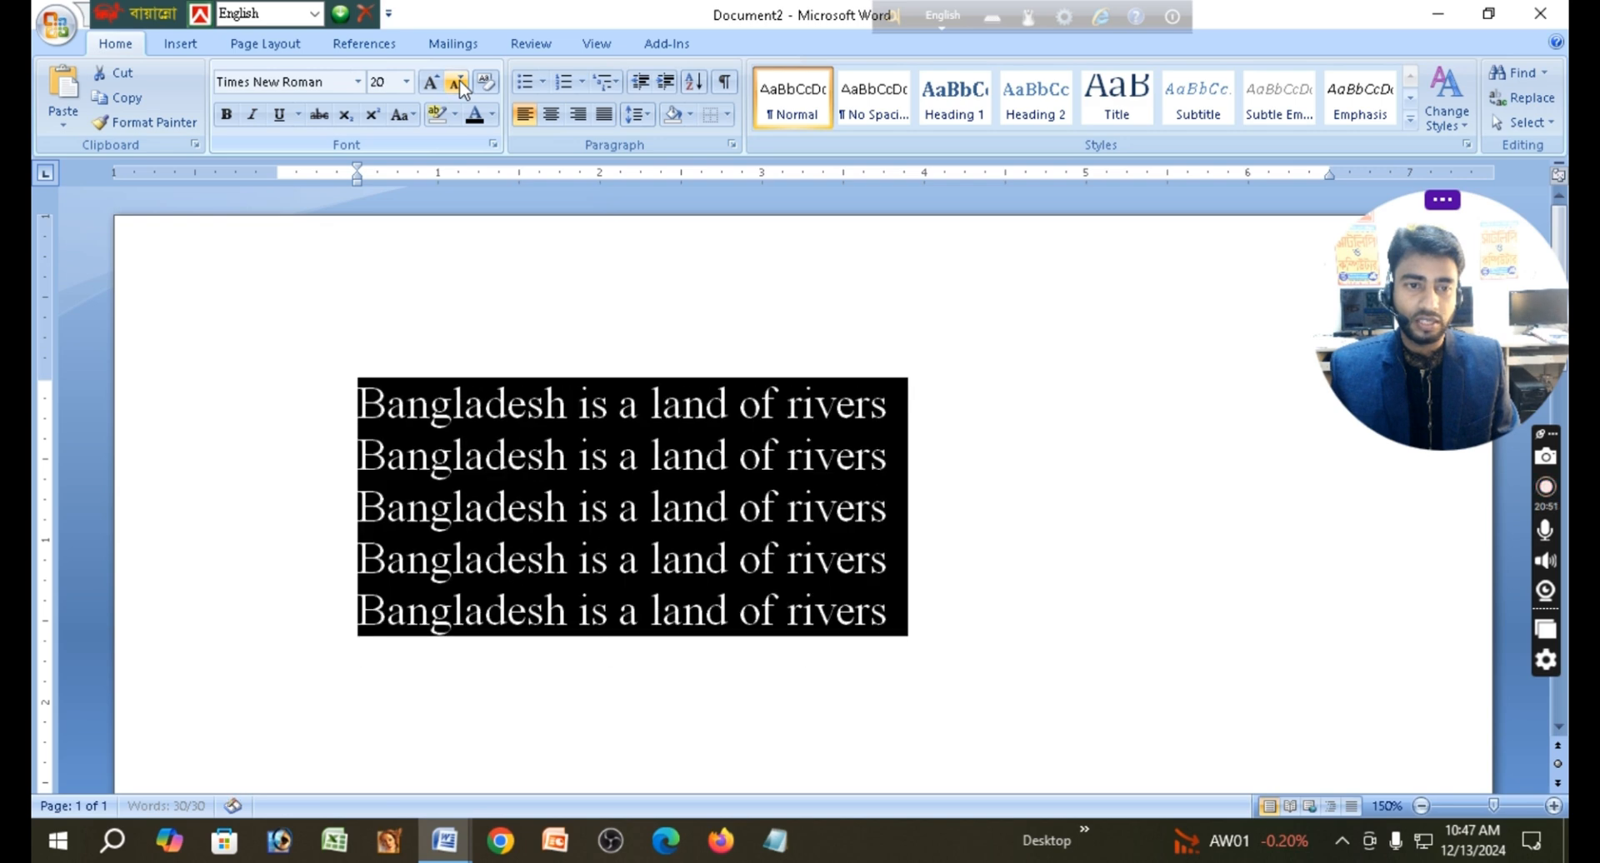
click(458, 80)
click(459, 80)
click(459, 80)
click(458, 80)
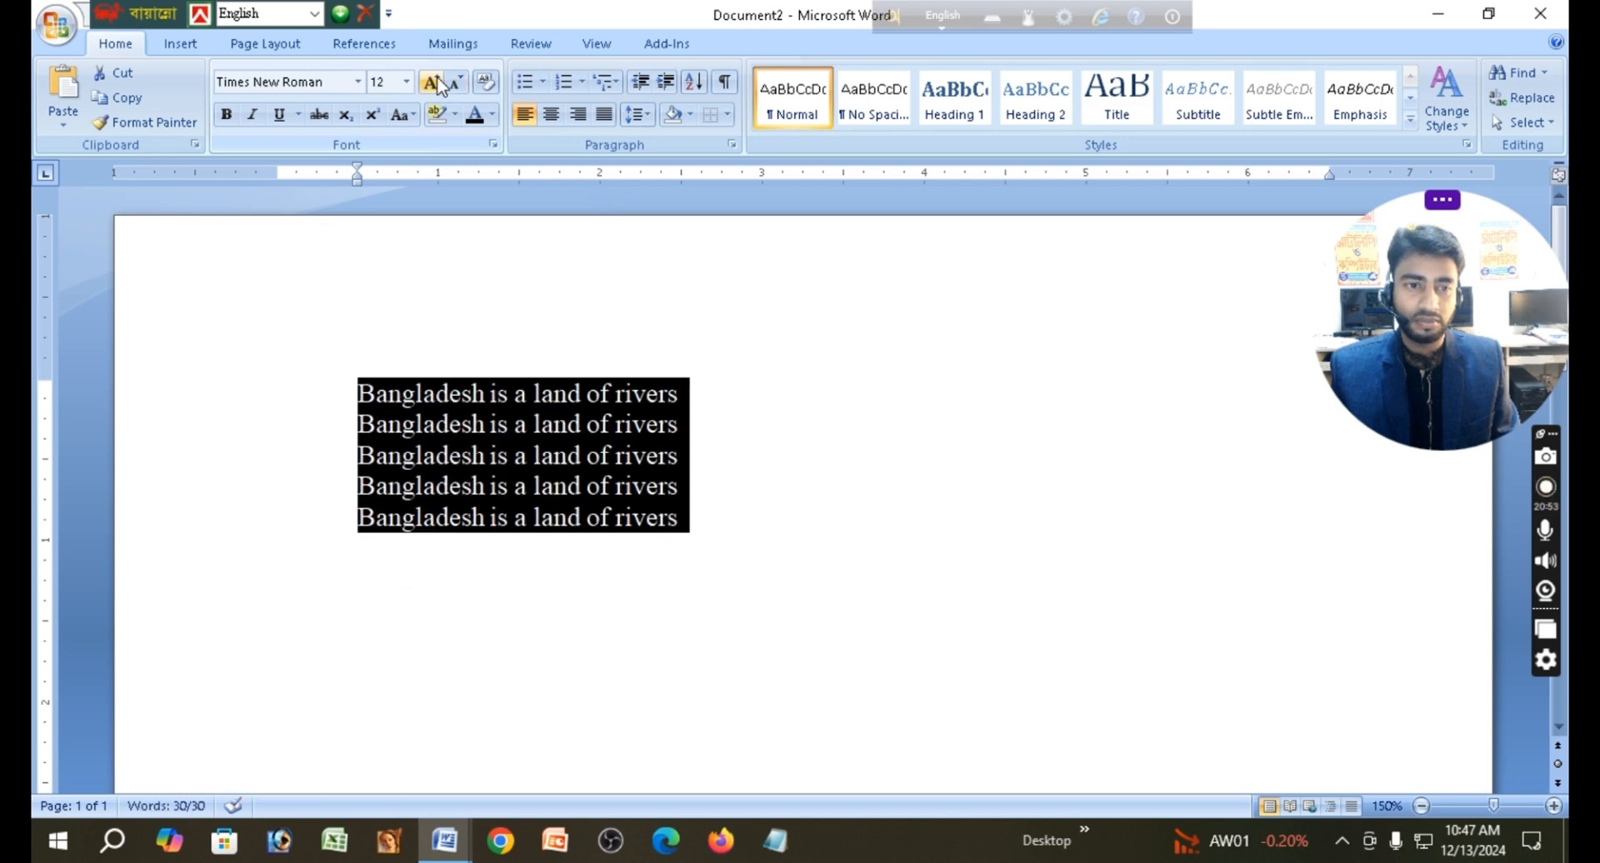
click(440, 84)
click(458, 79)
click(459, 79)
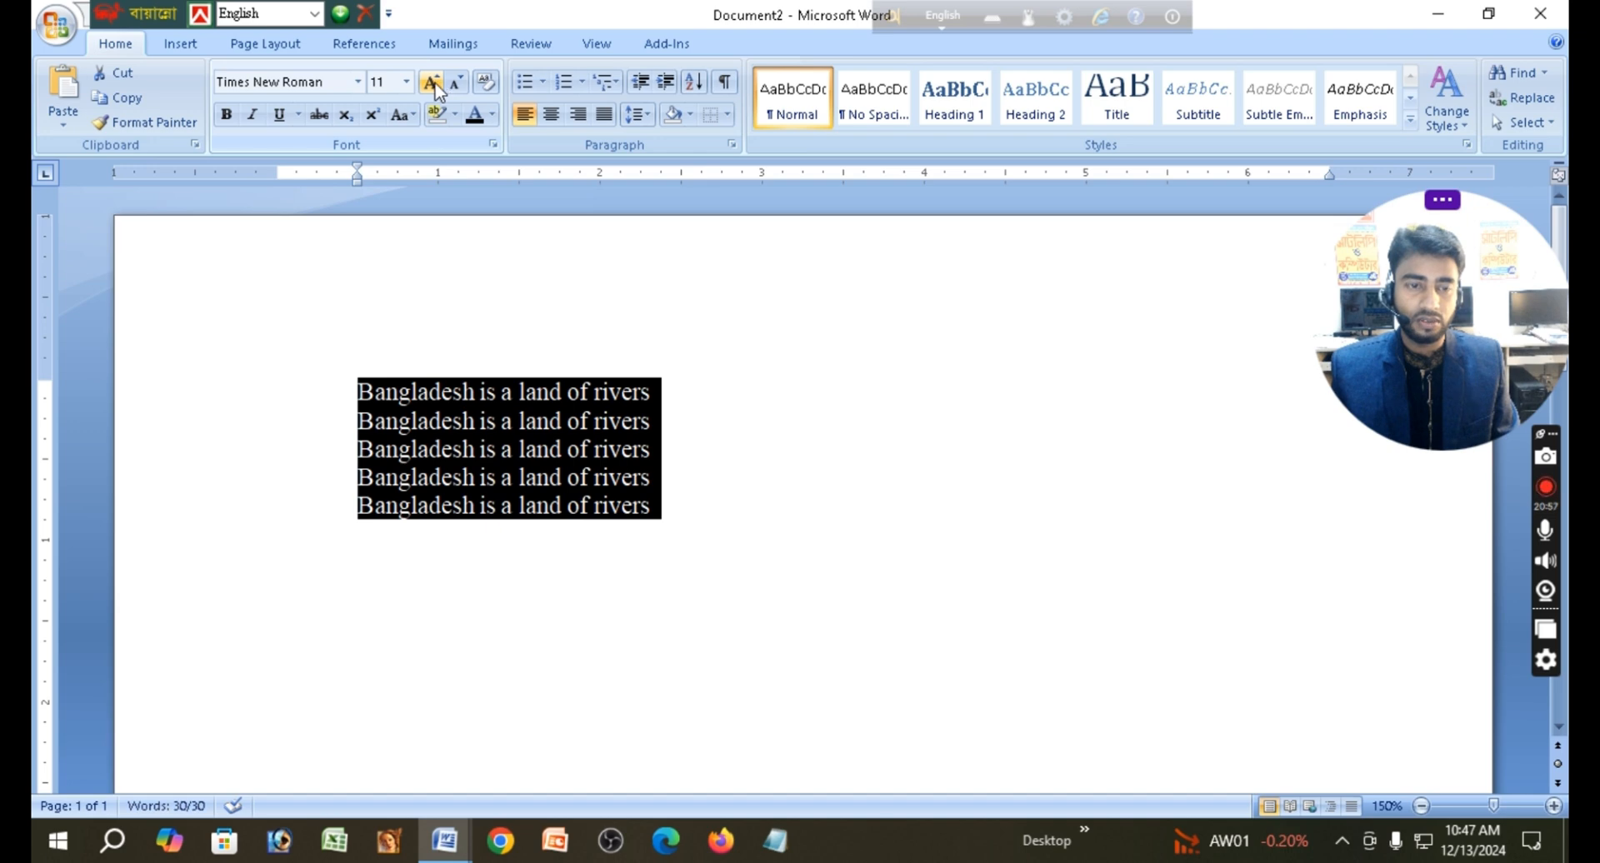
click(432, 84)
click(434, 84)
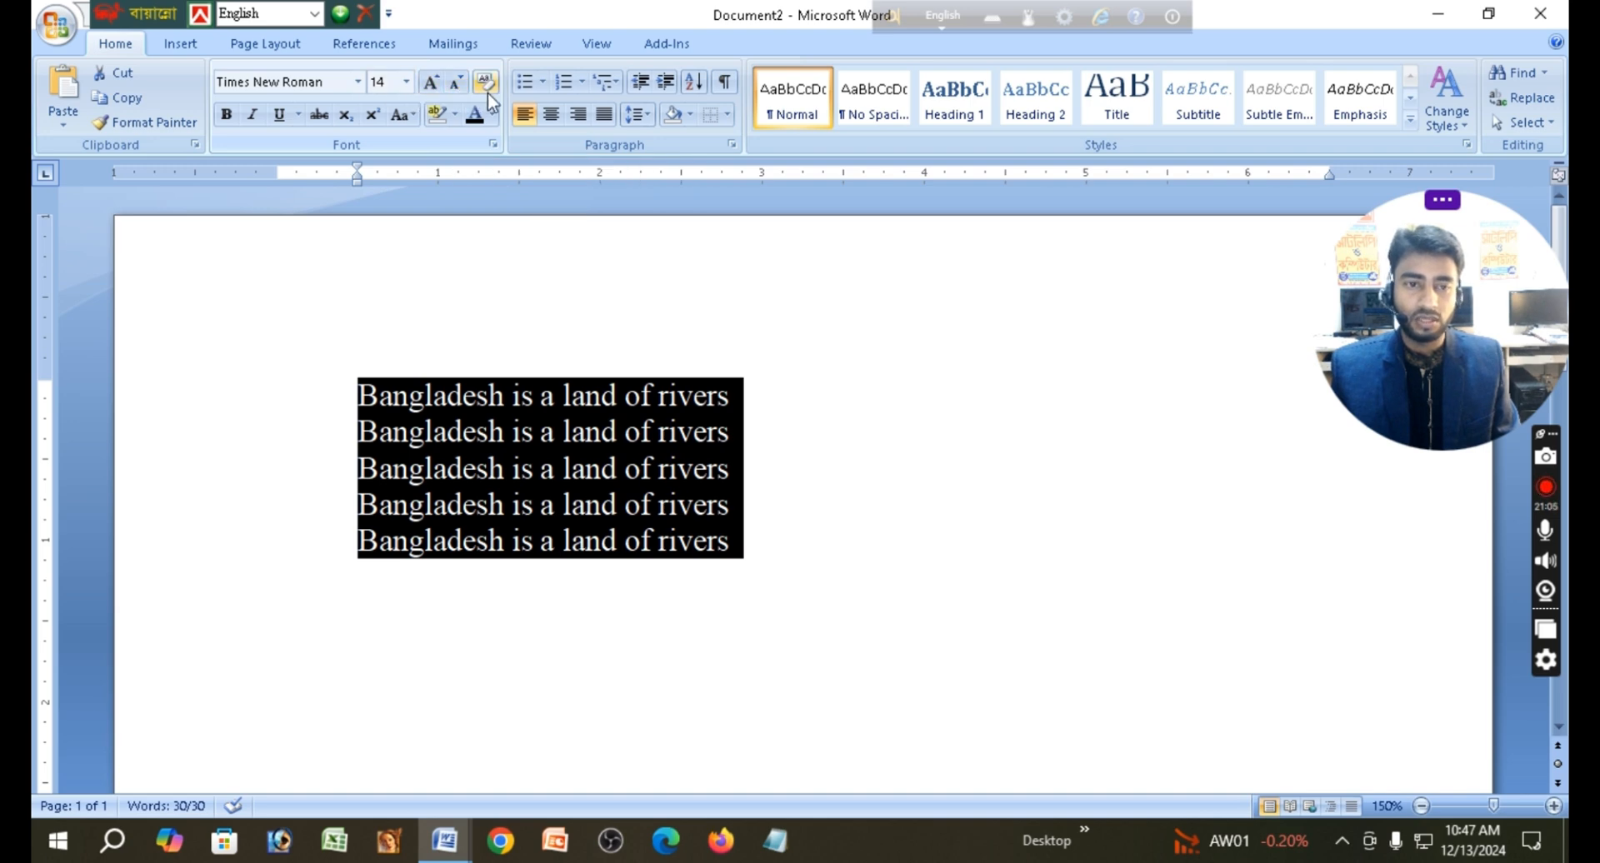
- Apply the arrowhead bullet style to the five sentence lines and deselect them
click(545, 83)
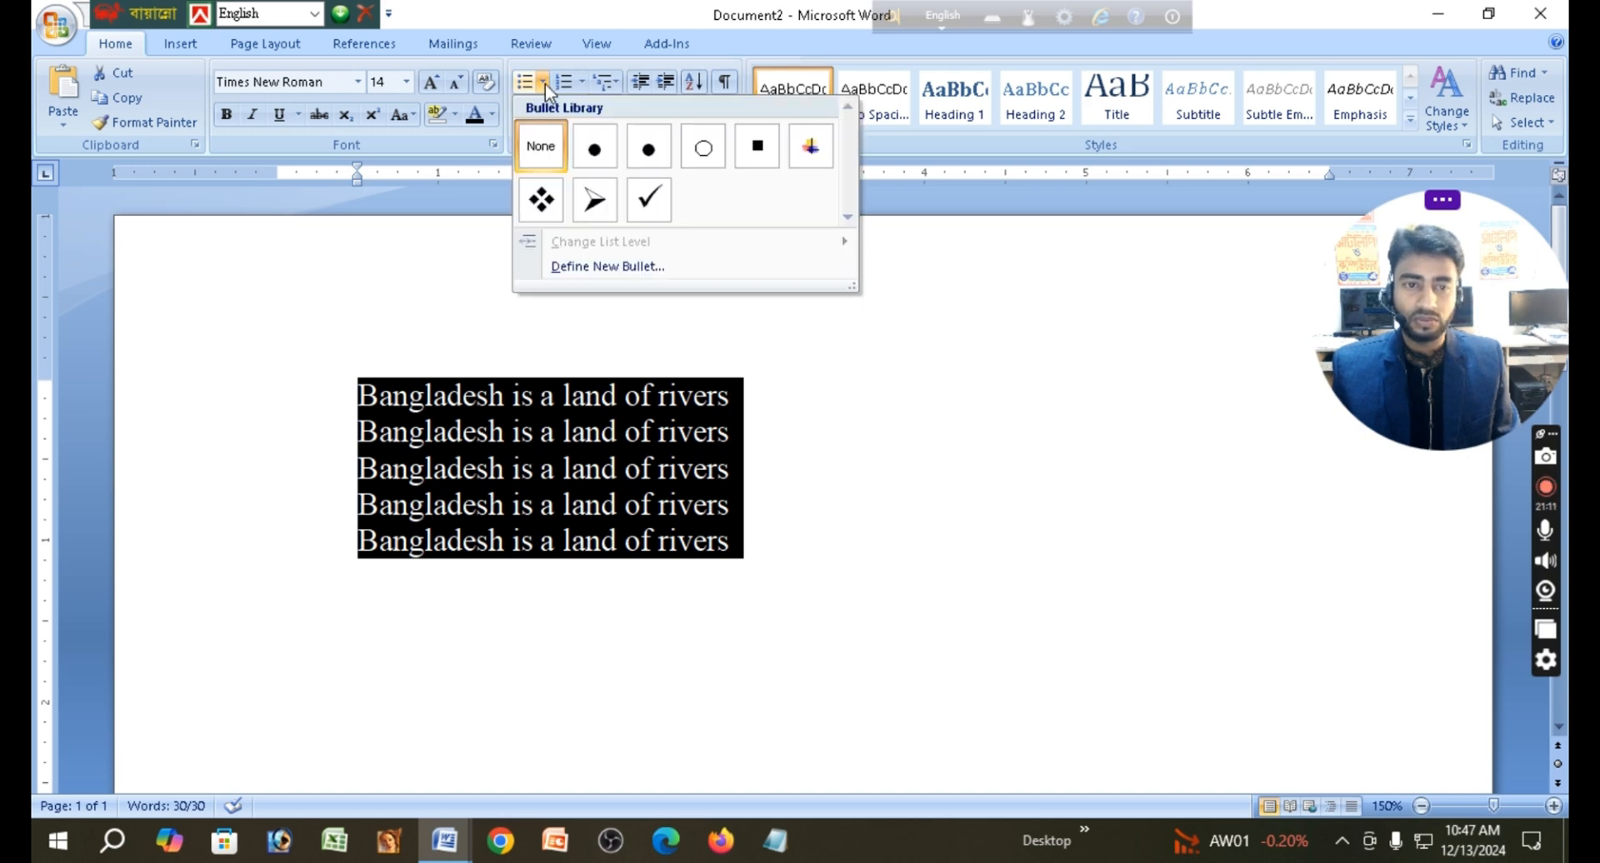
click(608, 205)
click(916, 383)
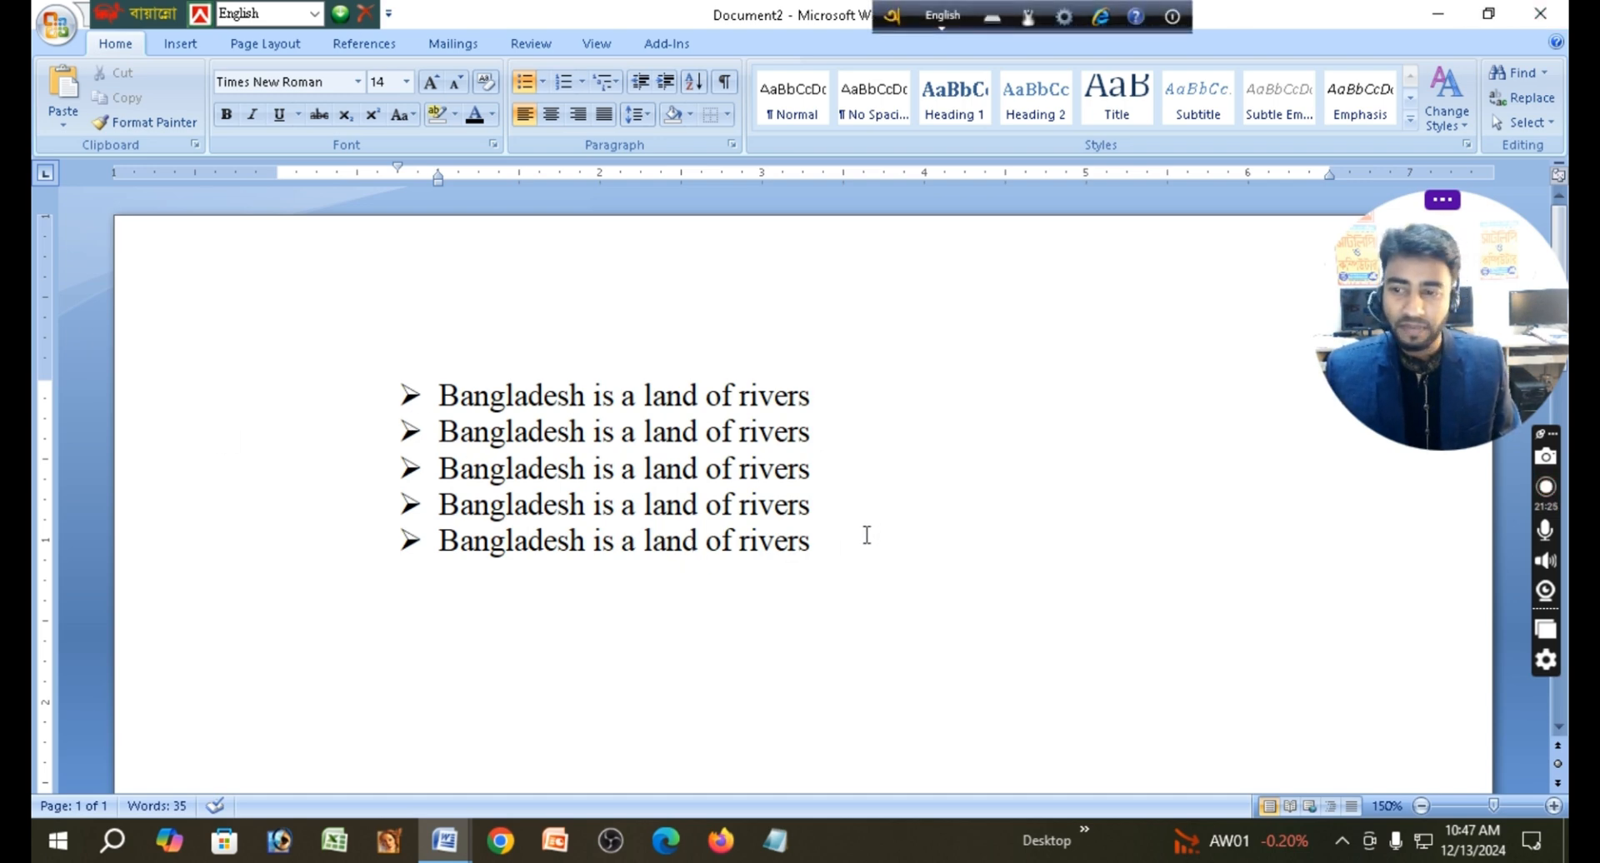
- Select the five bulleted sentence lines and apply the 1., 2., 3. numbering format
drag(849, 542, 354, 414)
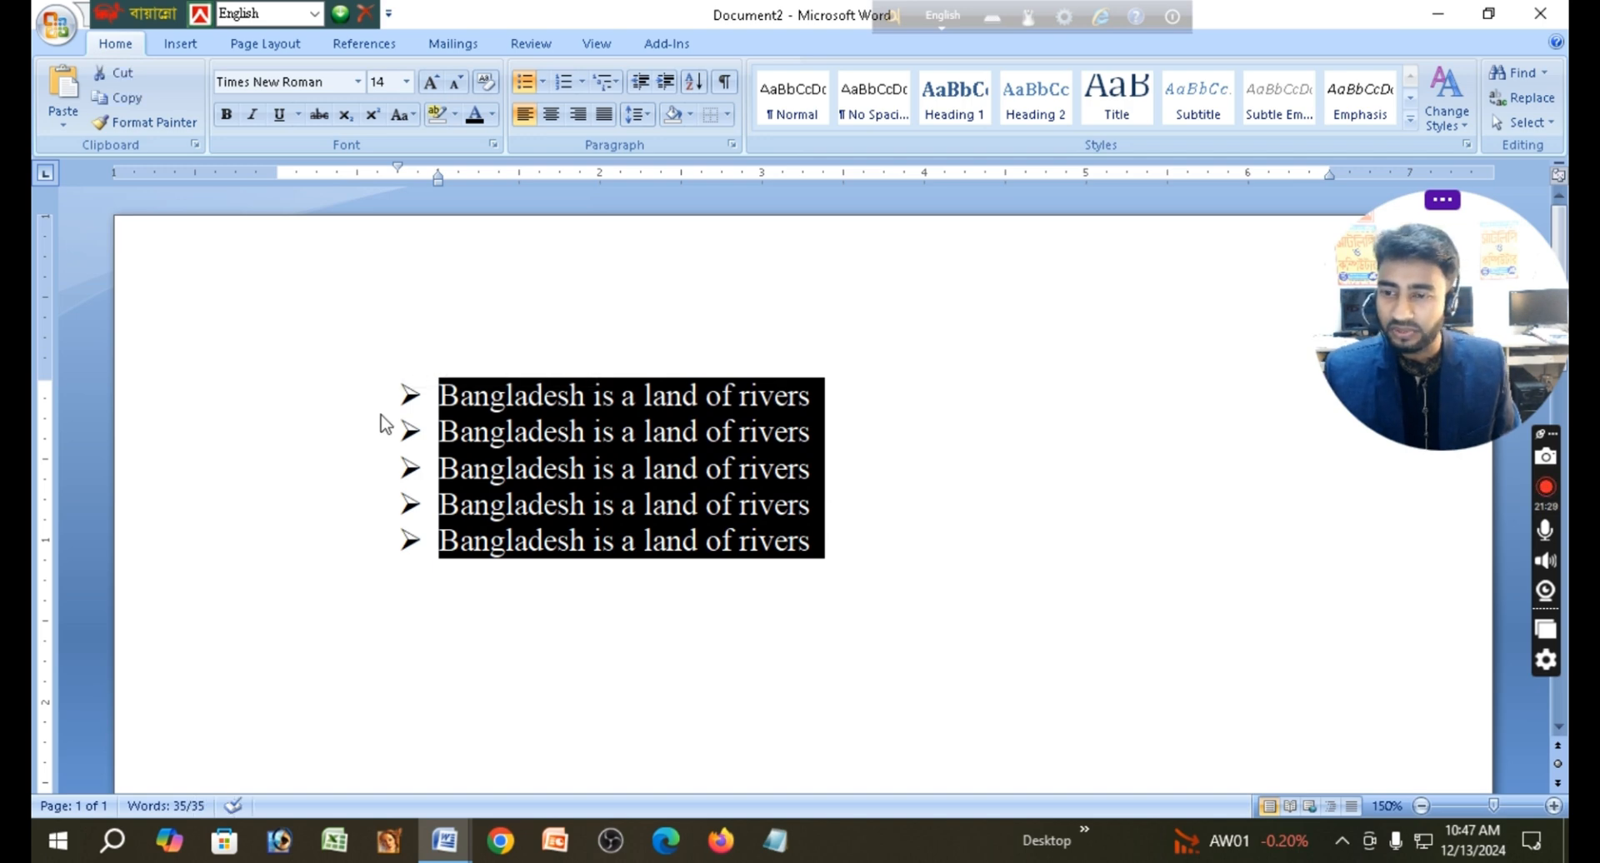
click(583, 83)
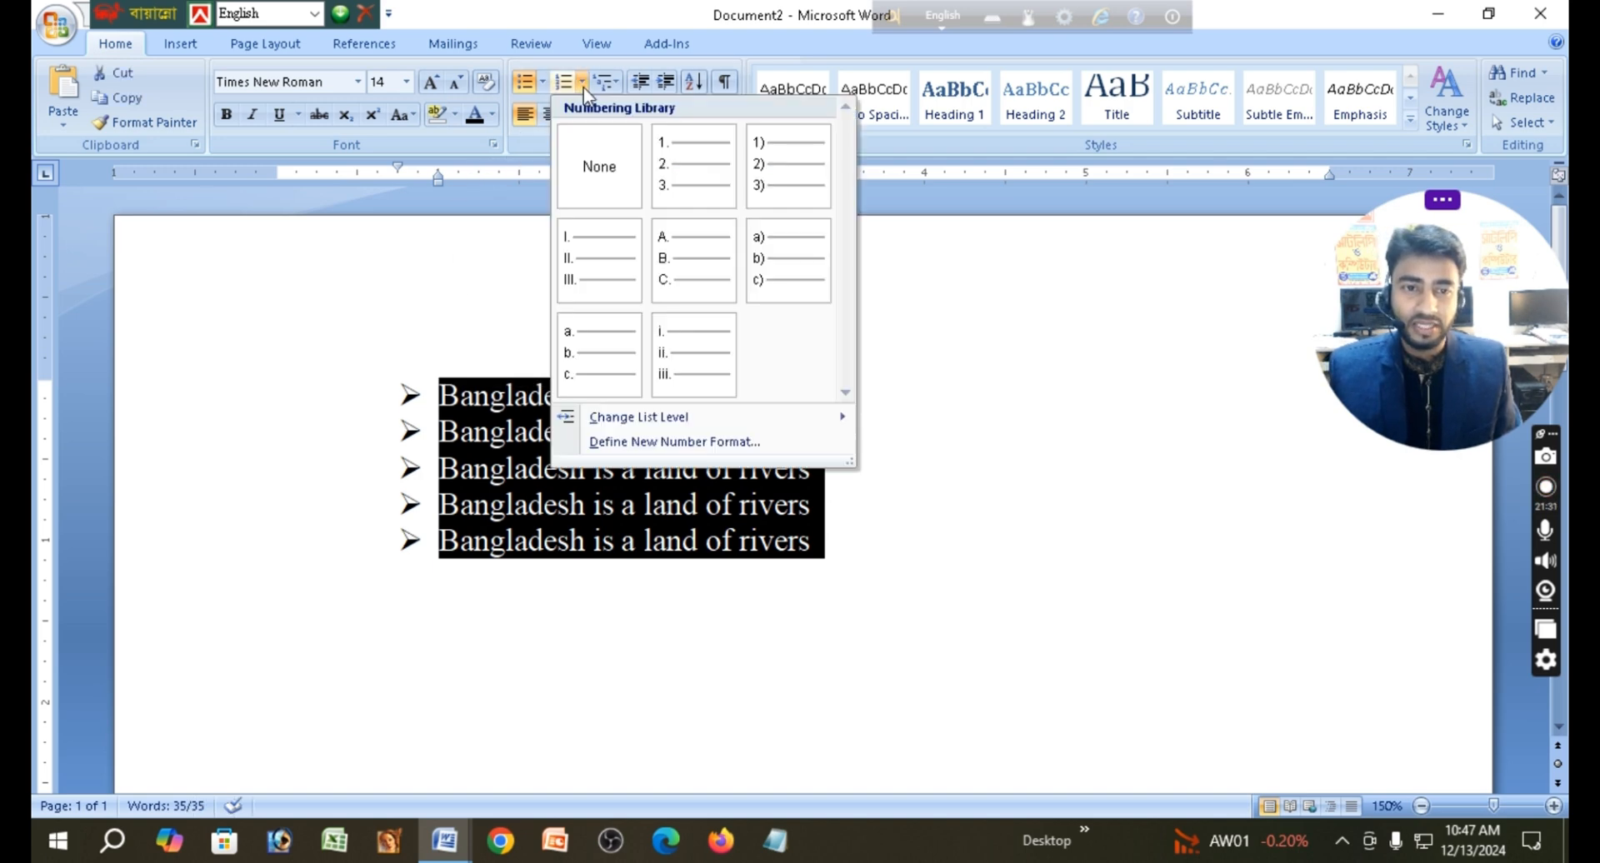
click(703, 166)
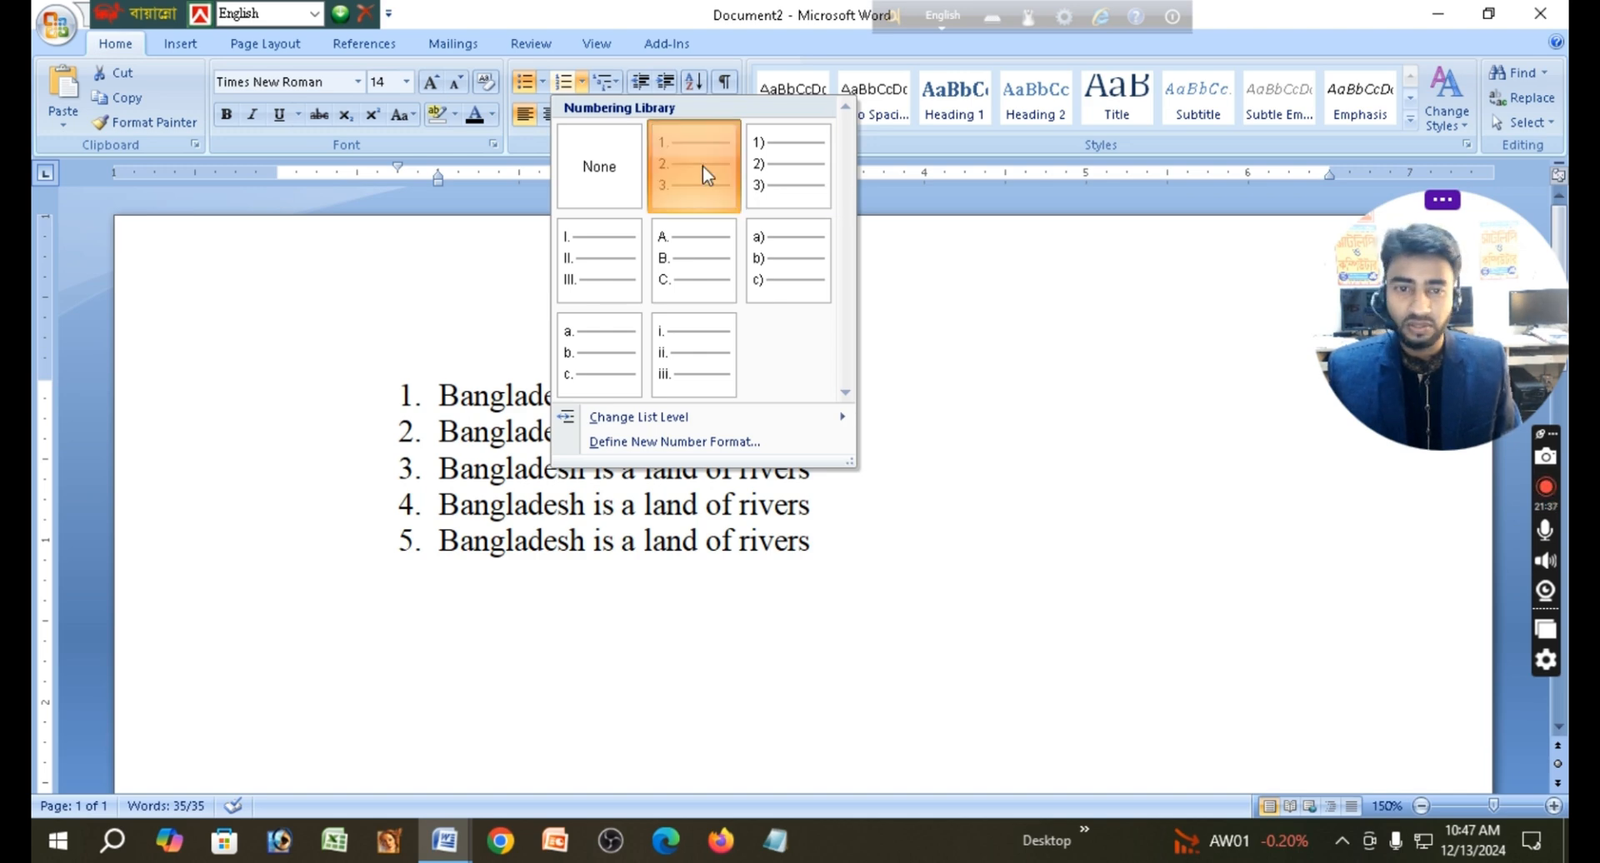
- Change the numbering of the five lines to I., II., III. and to a), b), c)
click(583, 82)
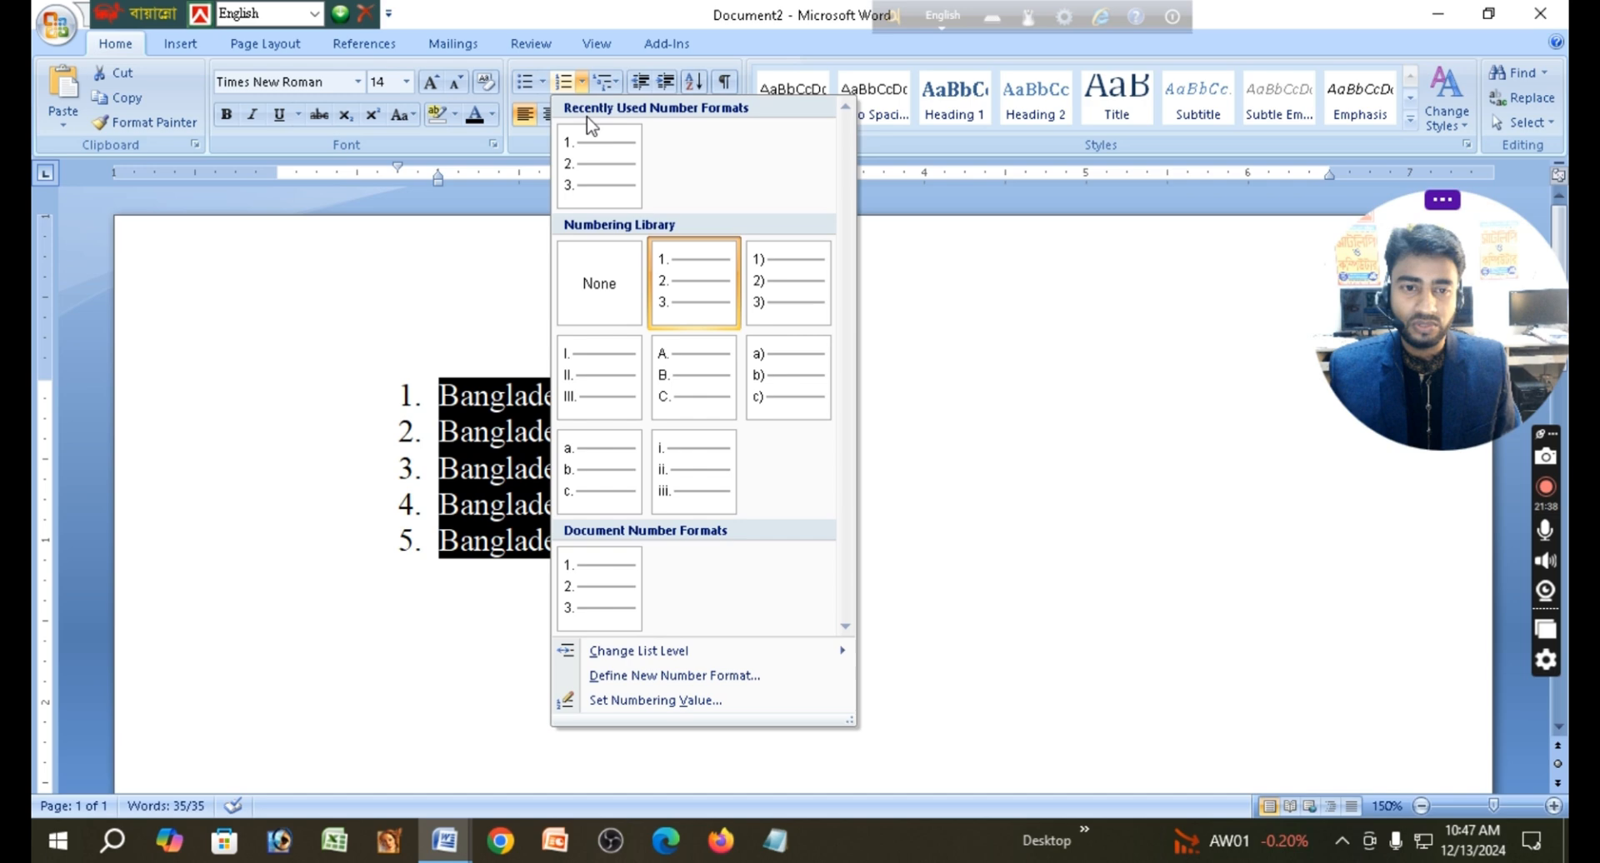
click(596, 375)
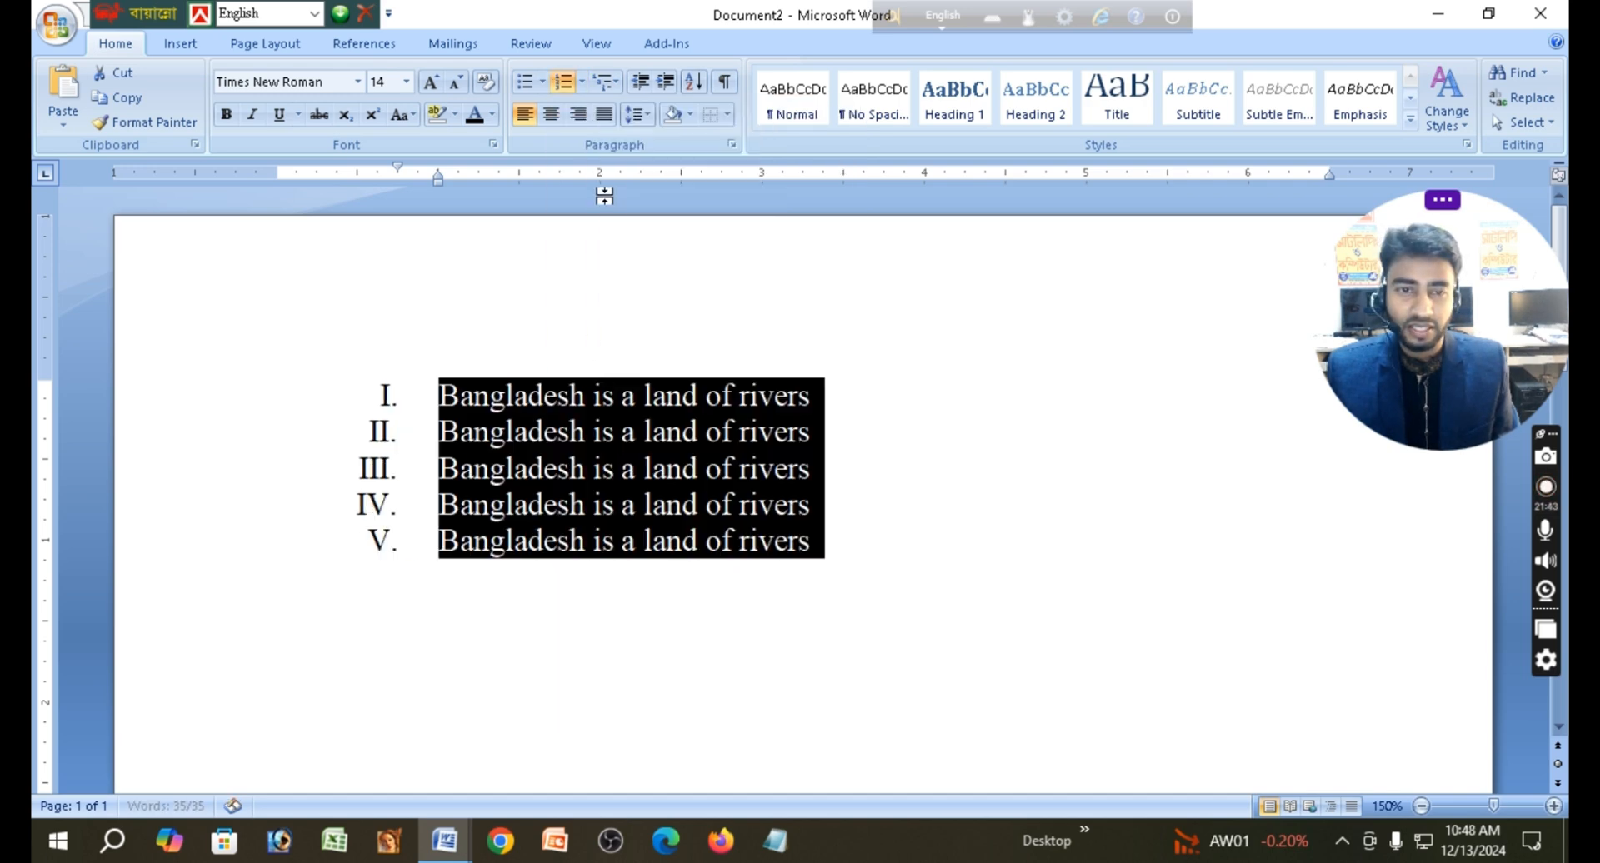
click(583, 82)
click(777, 377)
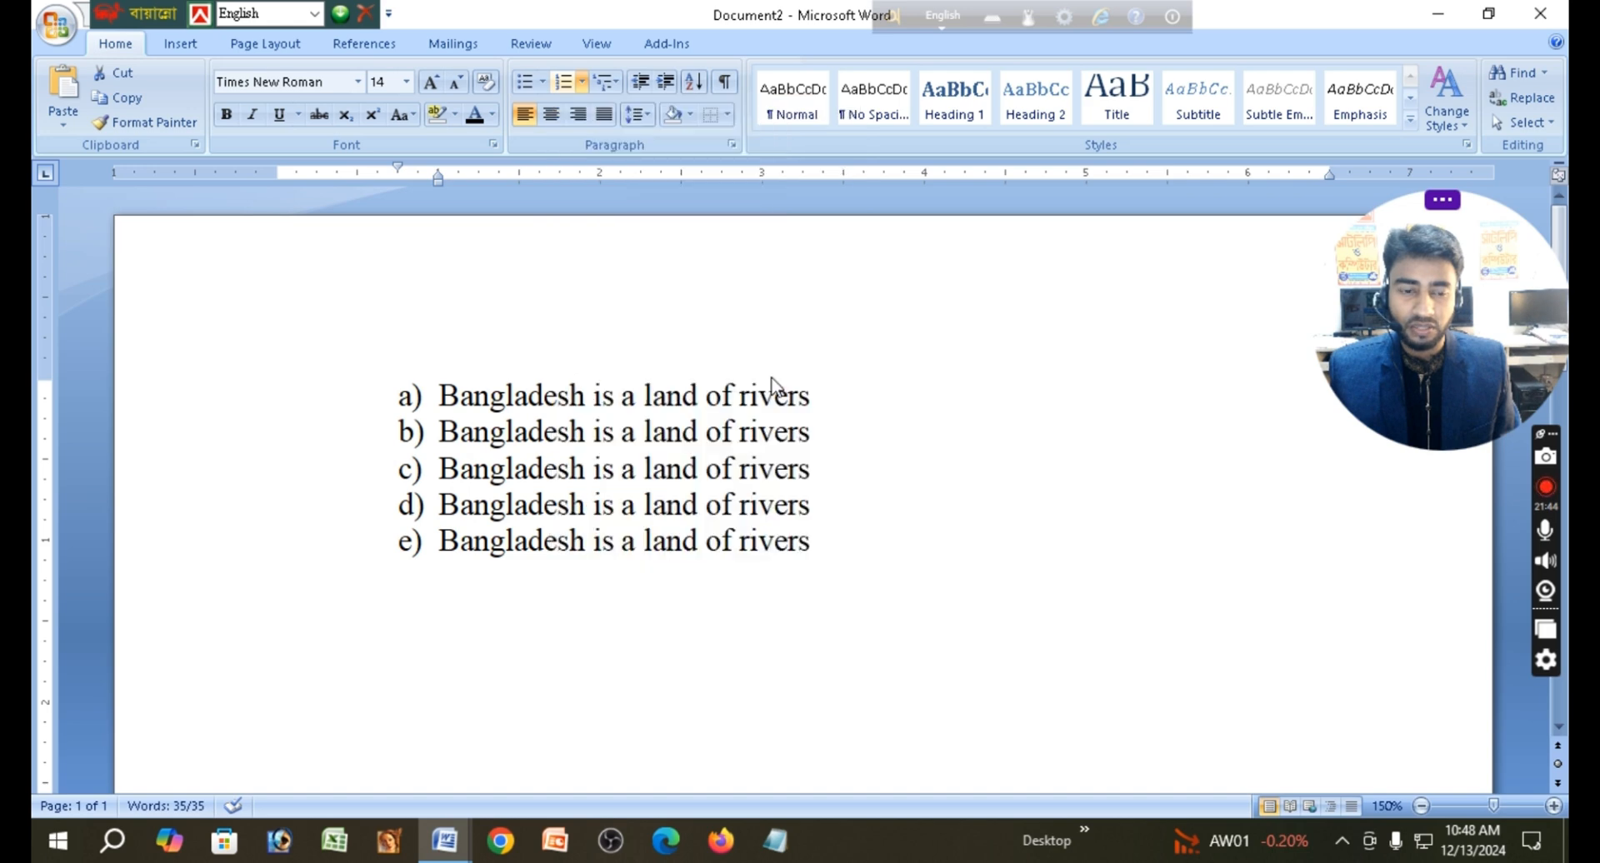
- View the multilevel list styles without choosing one, and remove the list formatting from the five lines with the None bullet option
click(617, 83)
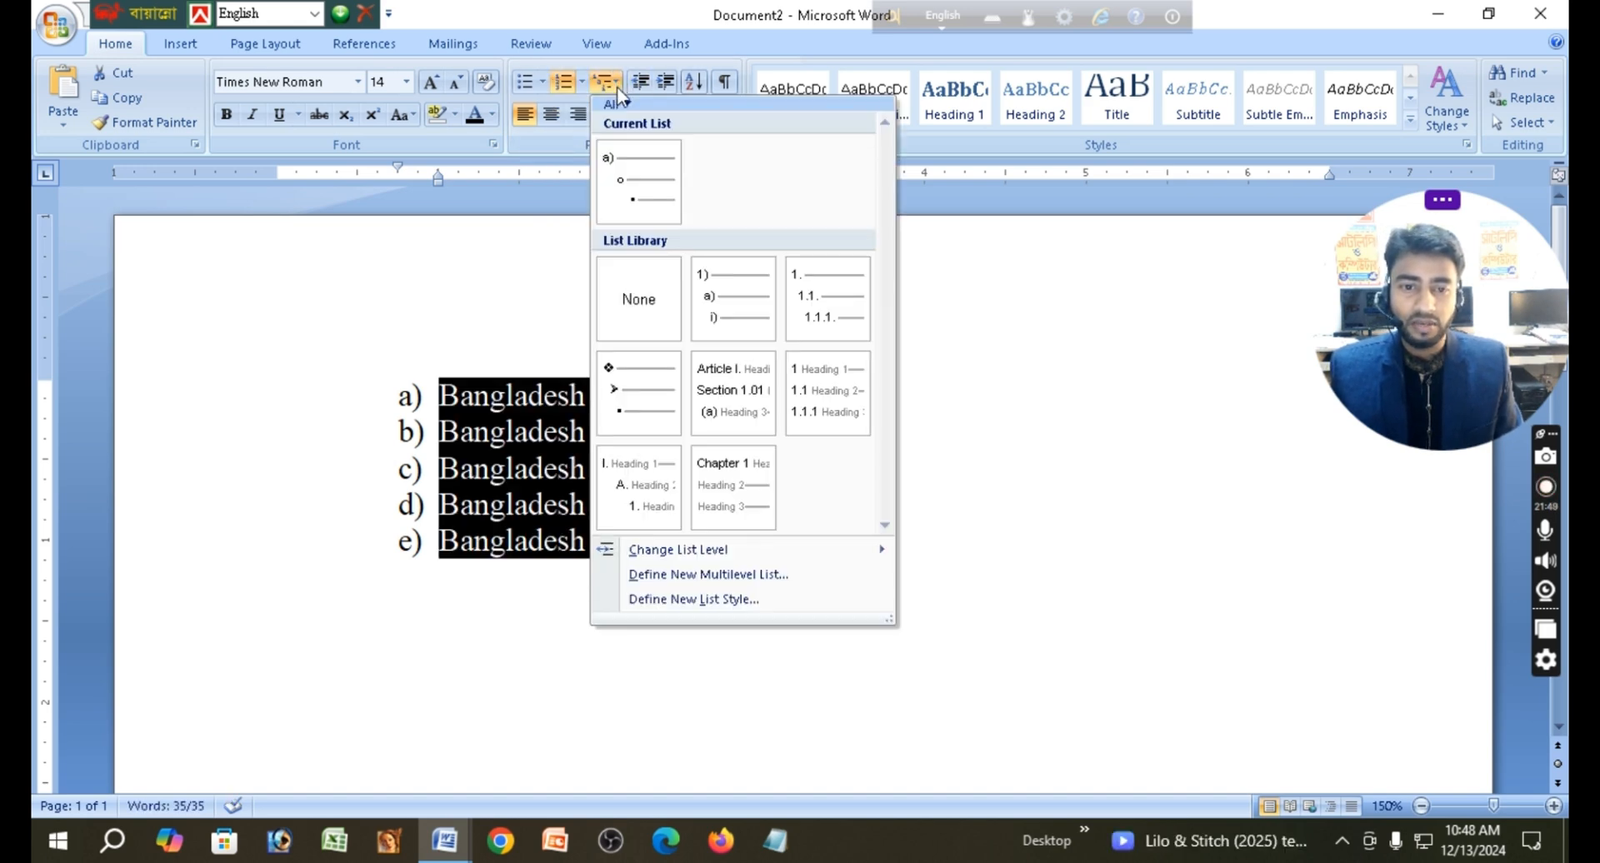
click(538, 150)
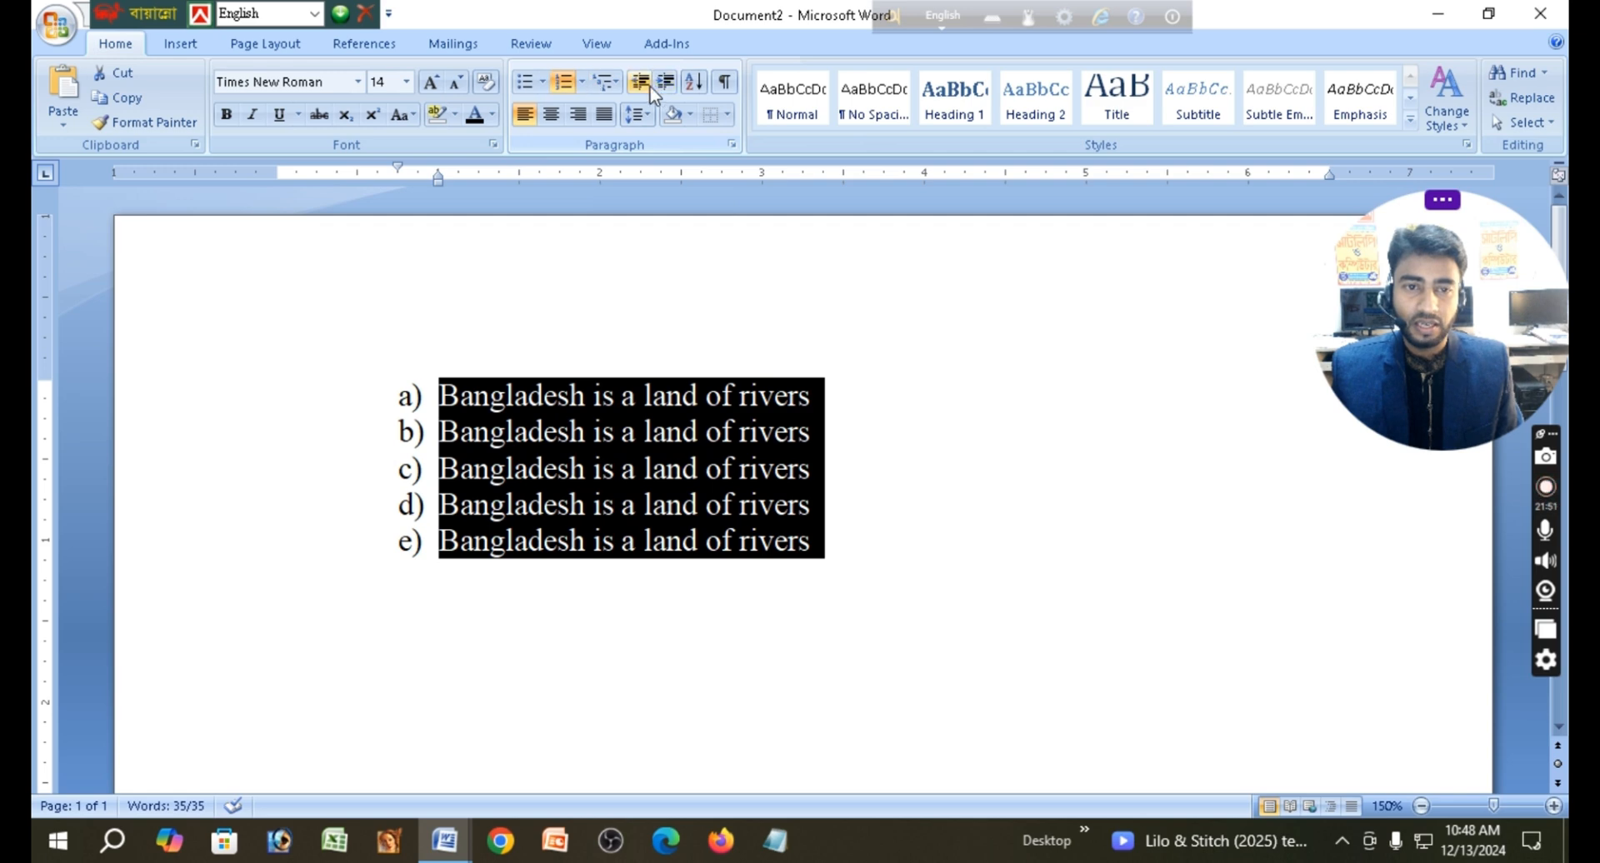
click(543, 82)
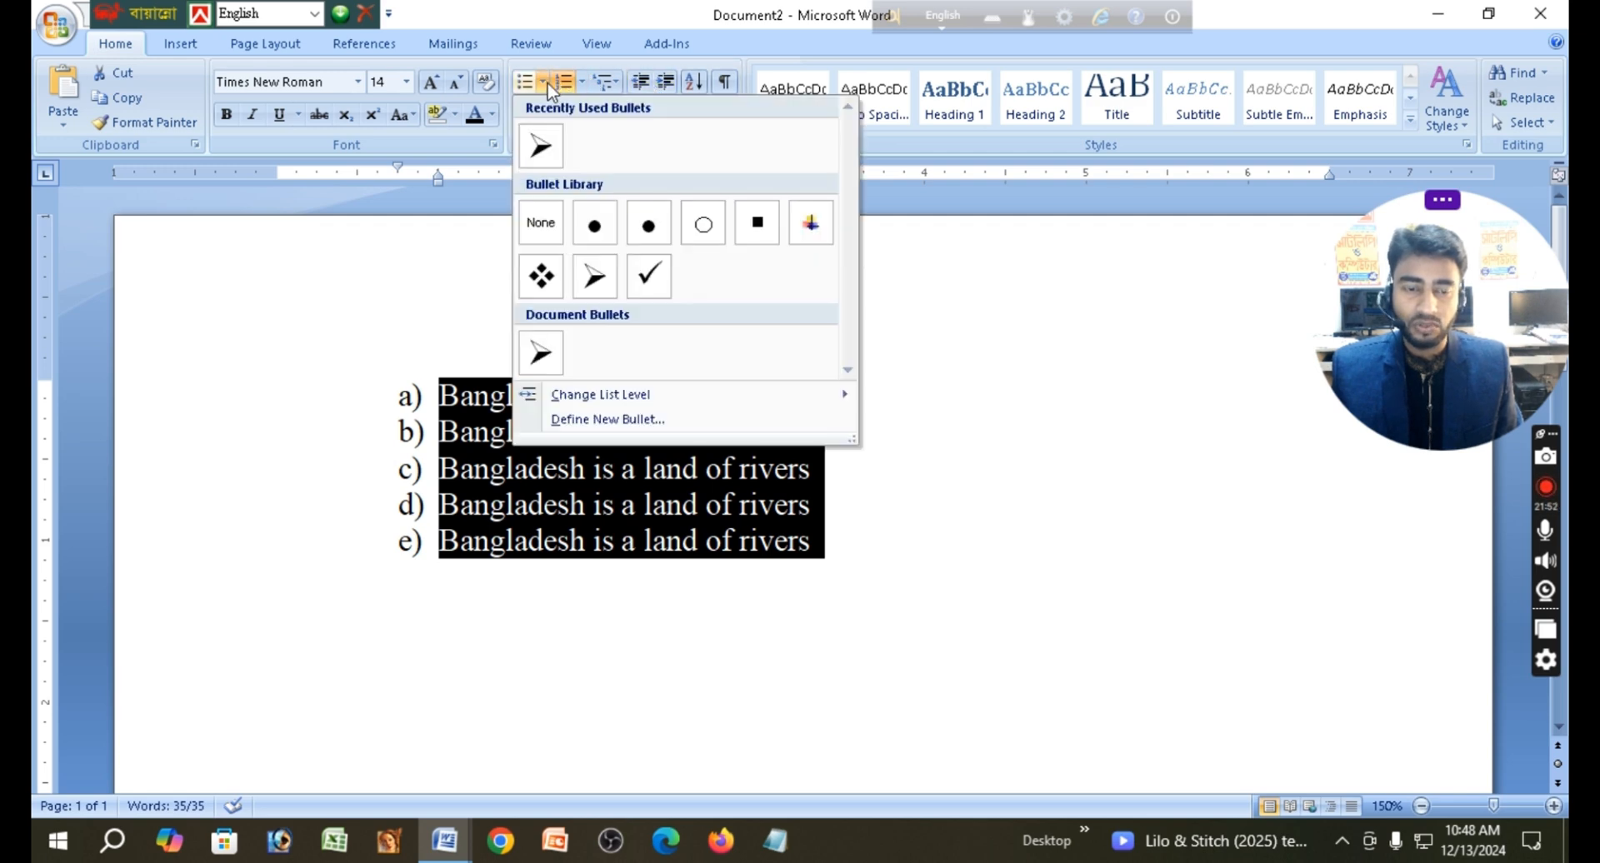
click(555, 236)
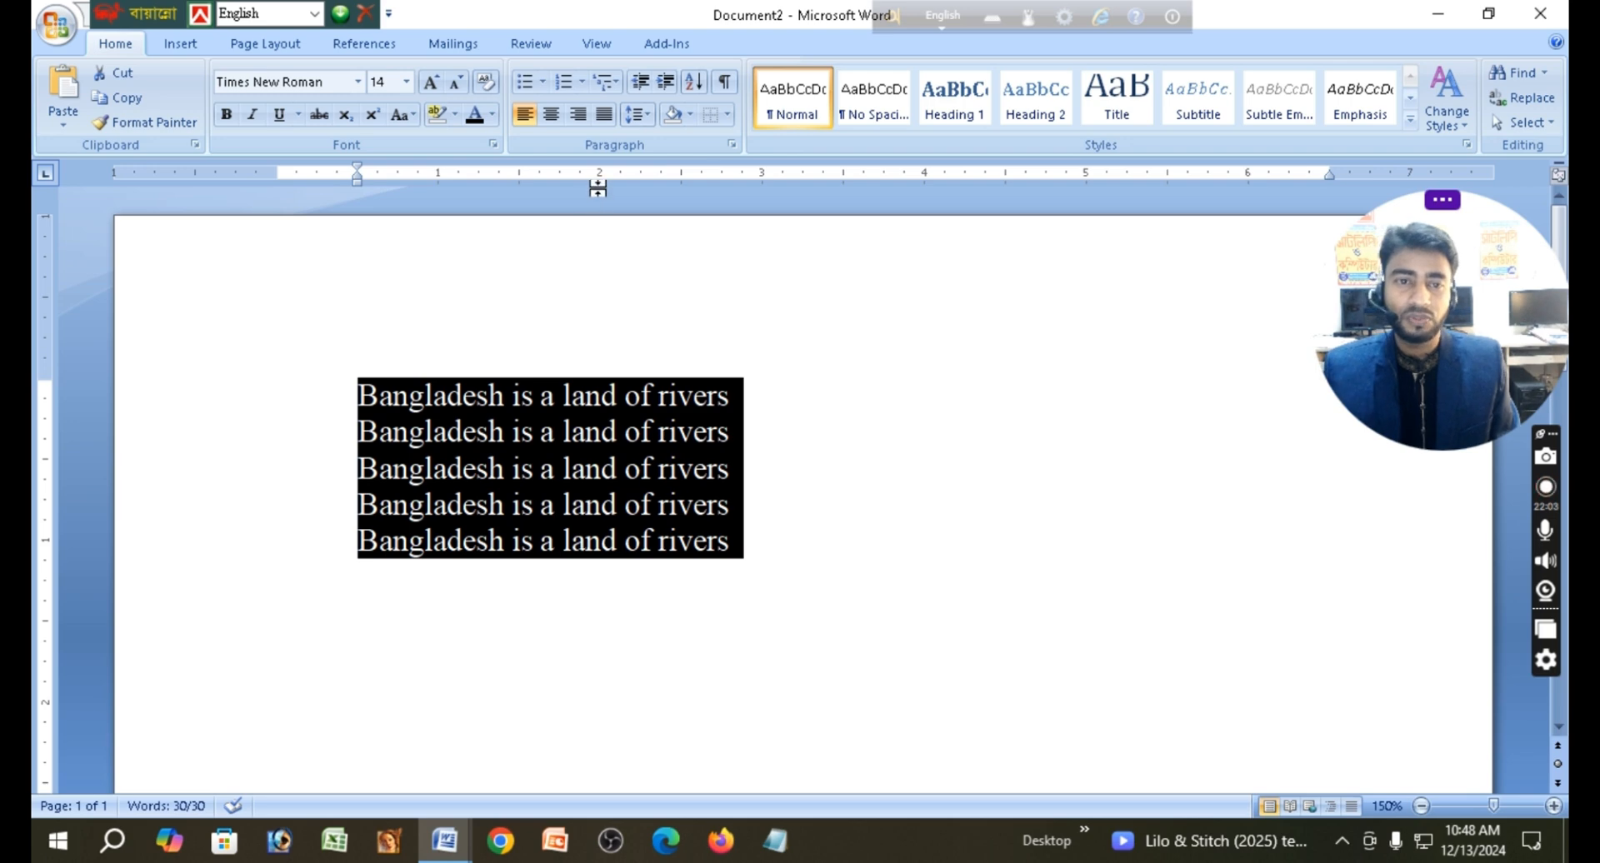
- Decrease the indent of the five sentence lines by one level, increase it by three levels, and decrease it by two
click(645, 87)
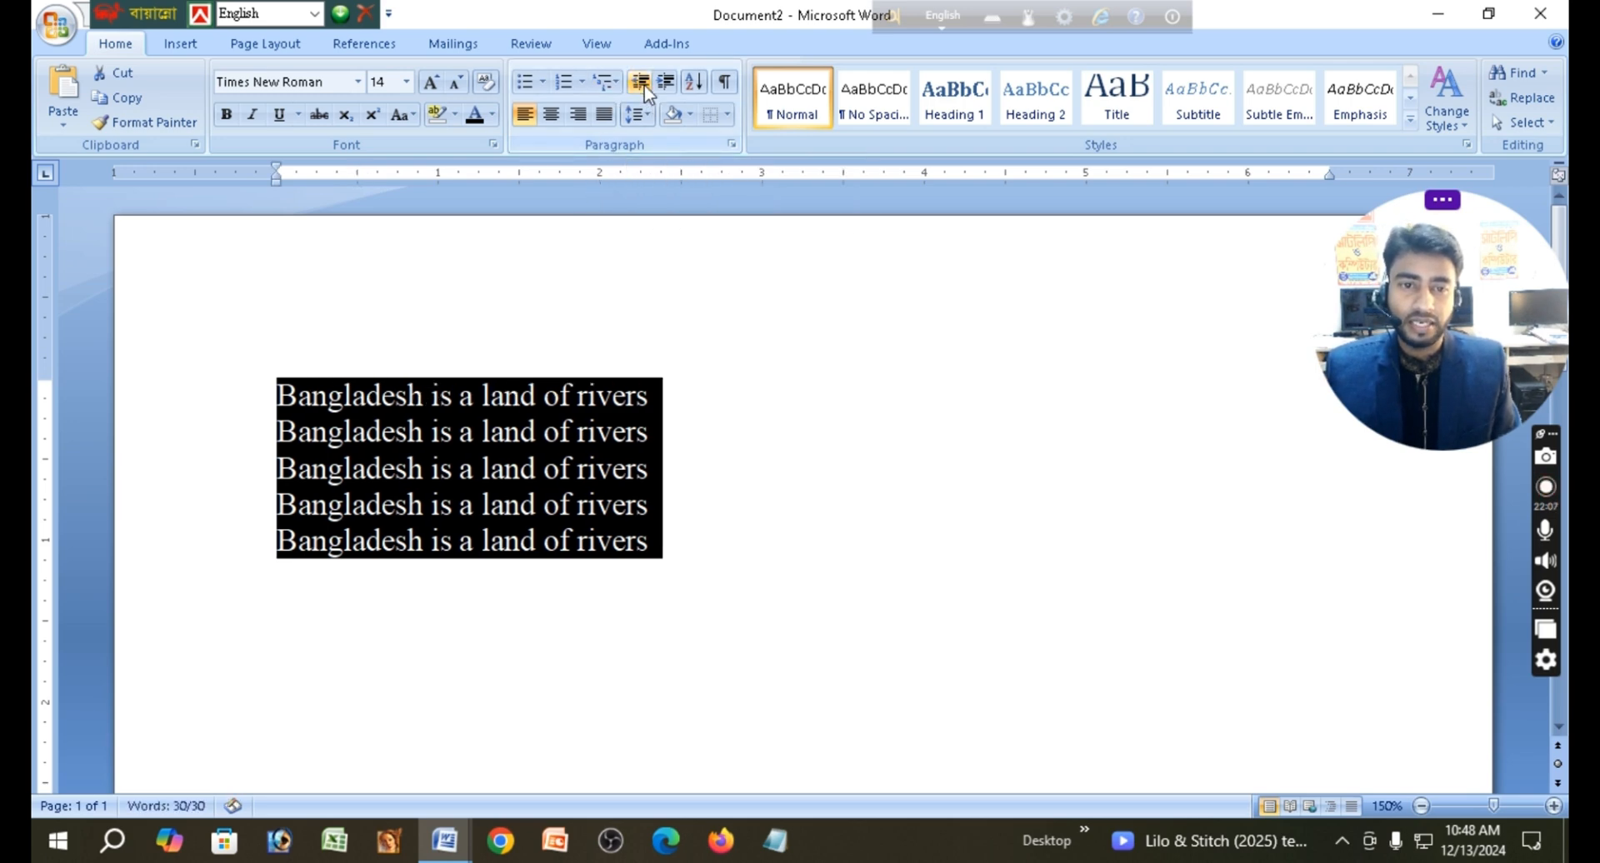
click(667, 83)
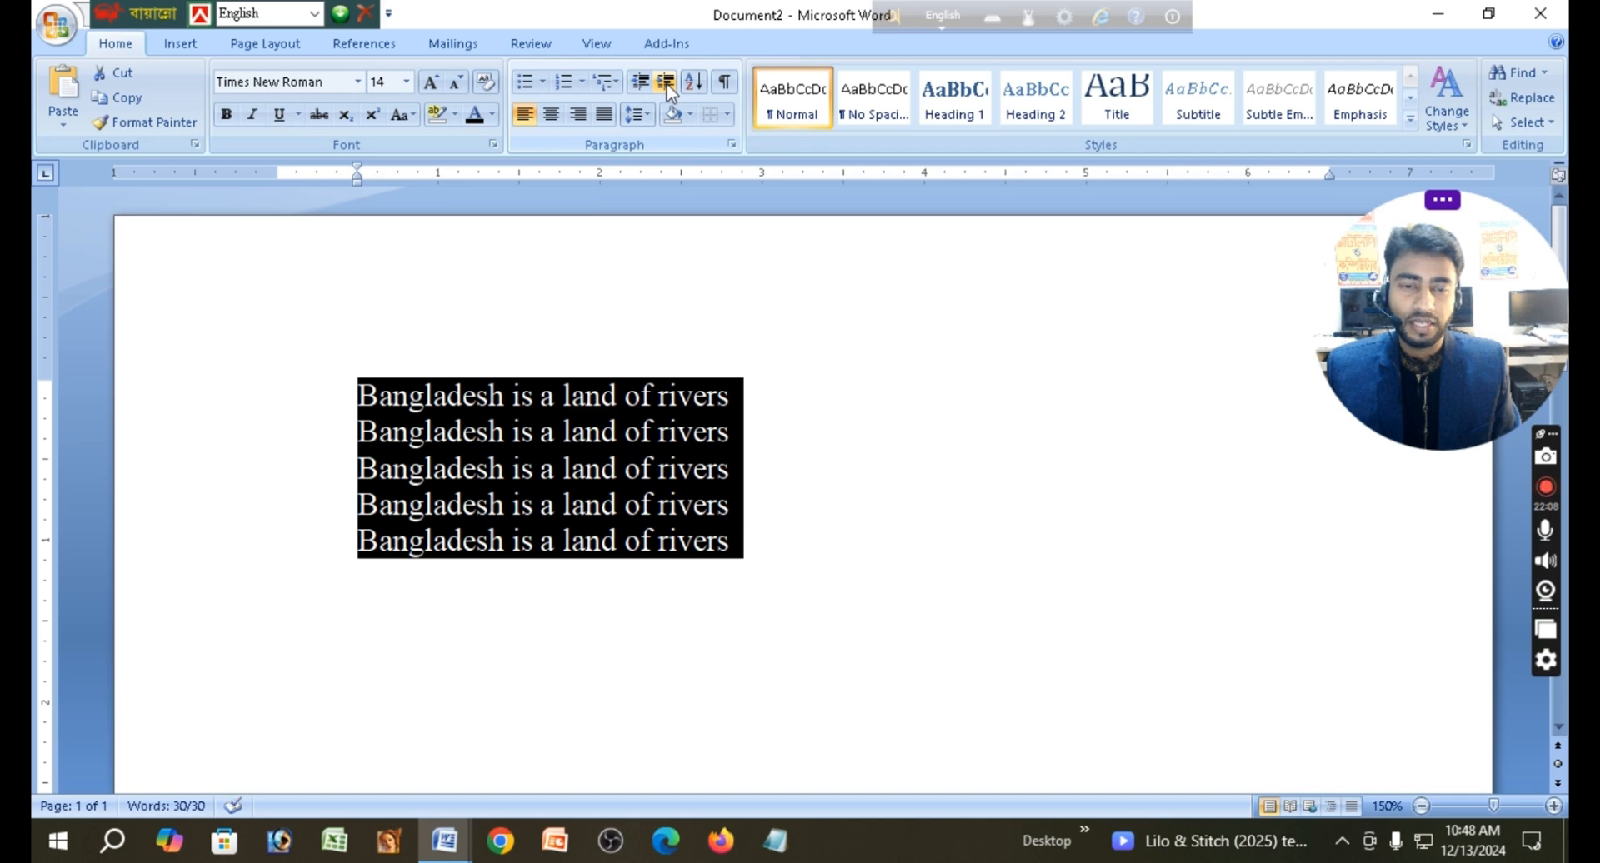
click(667, 83)
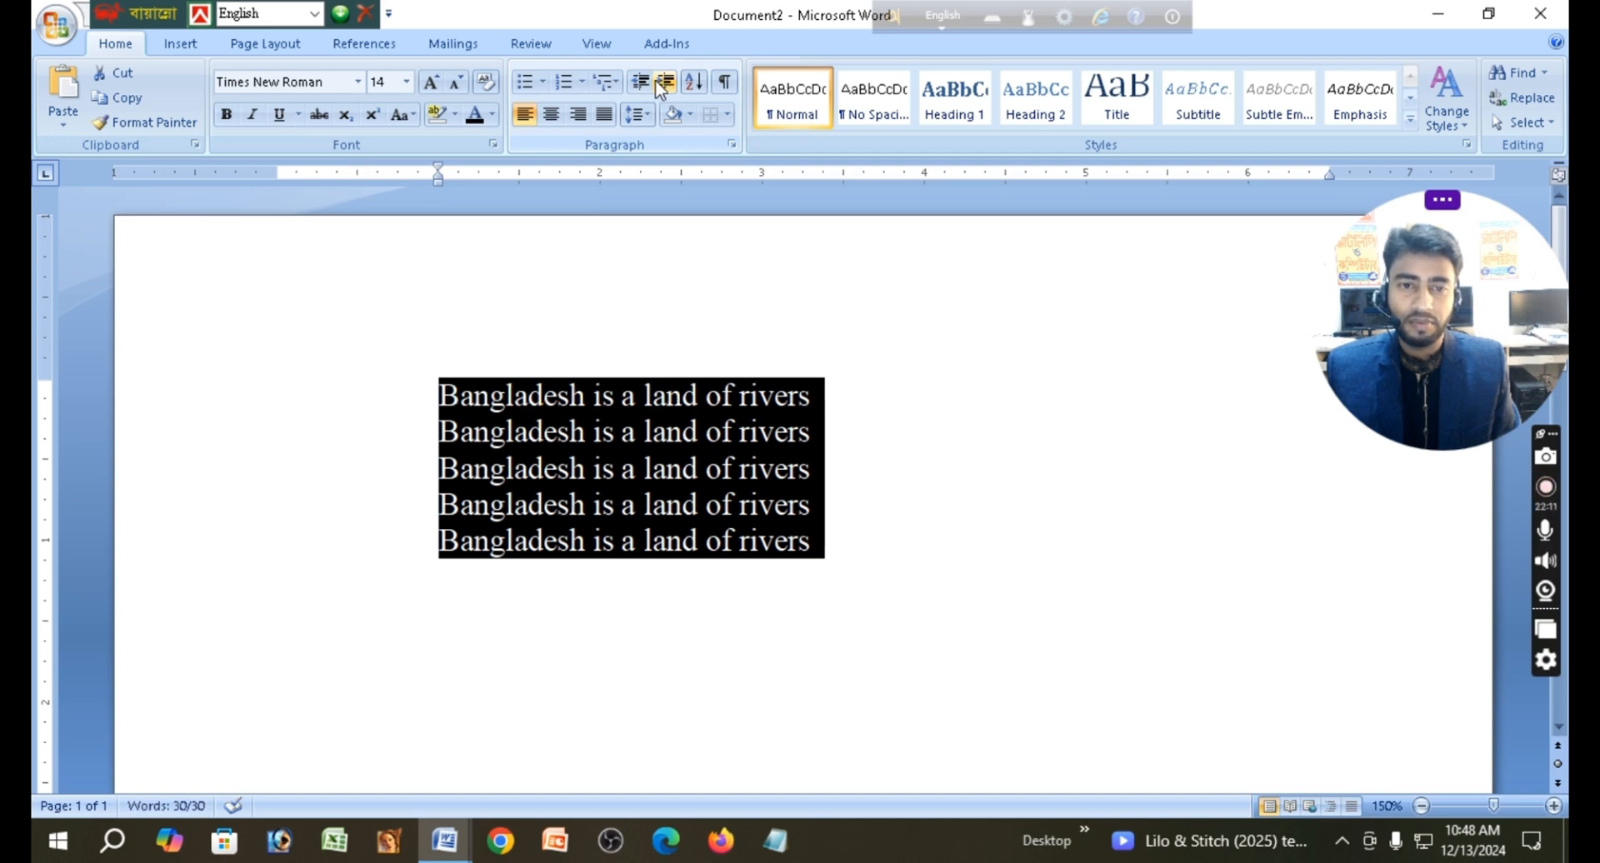
click(667, 83)
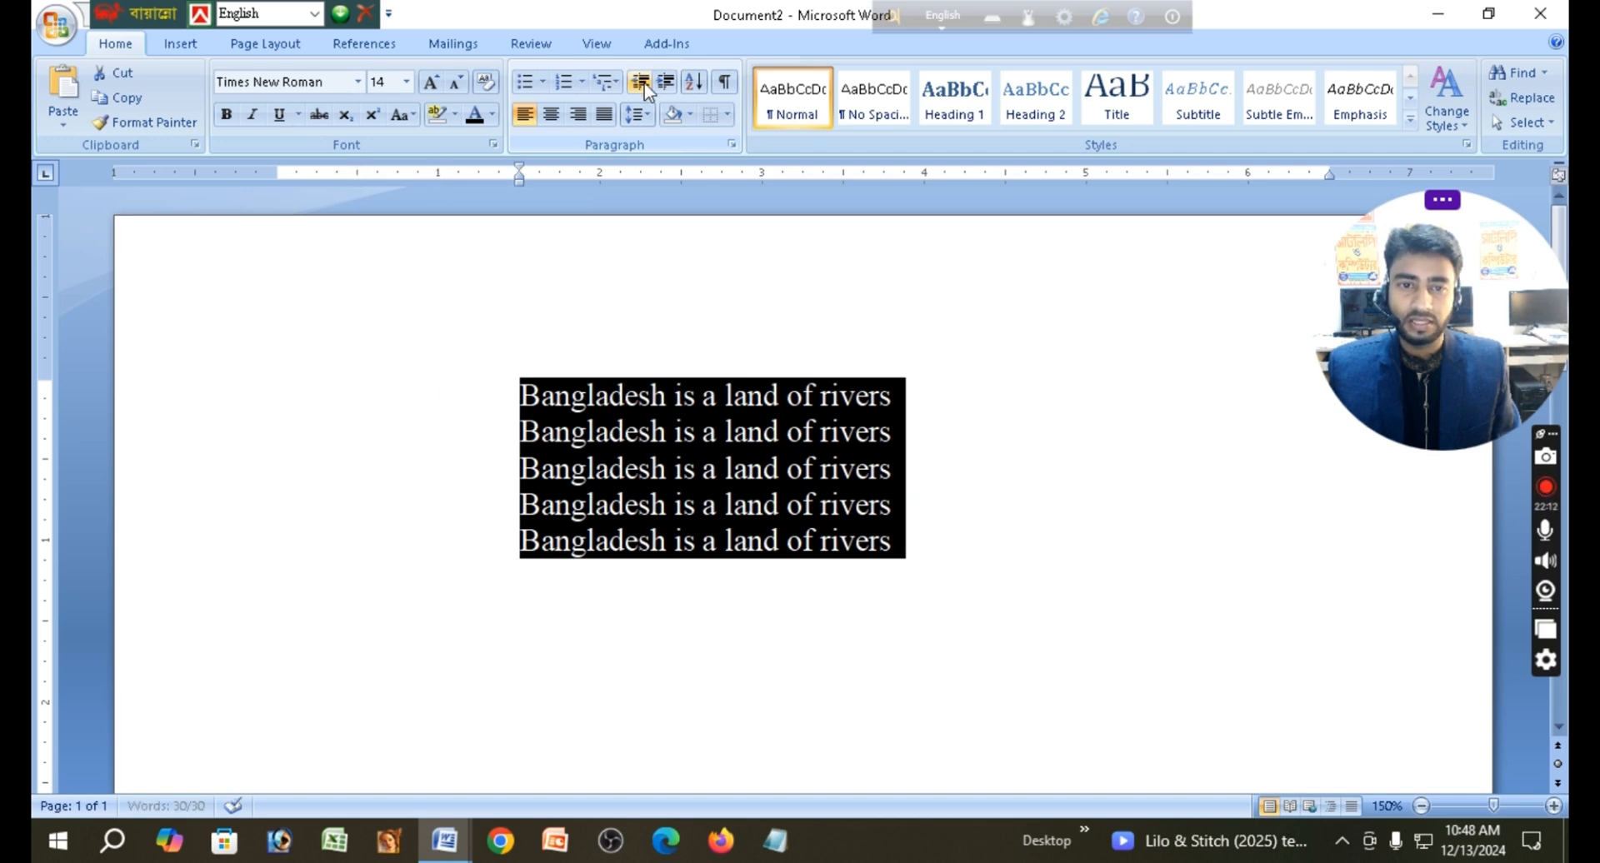
click(643, 83)
click(645, 87)
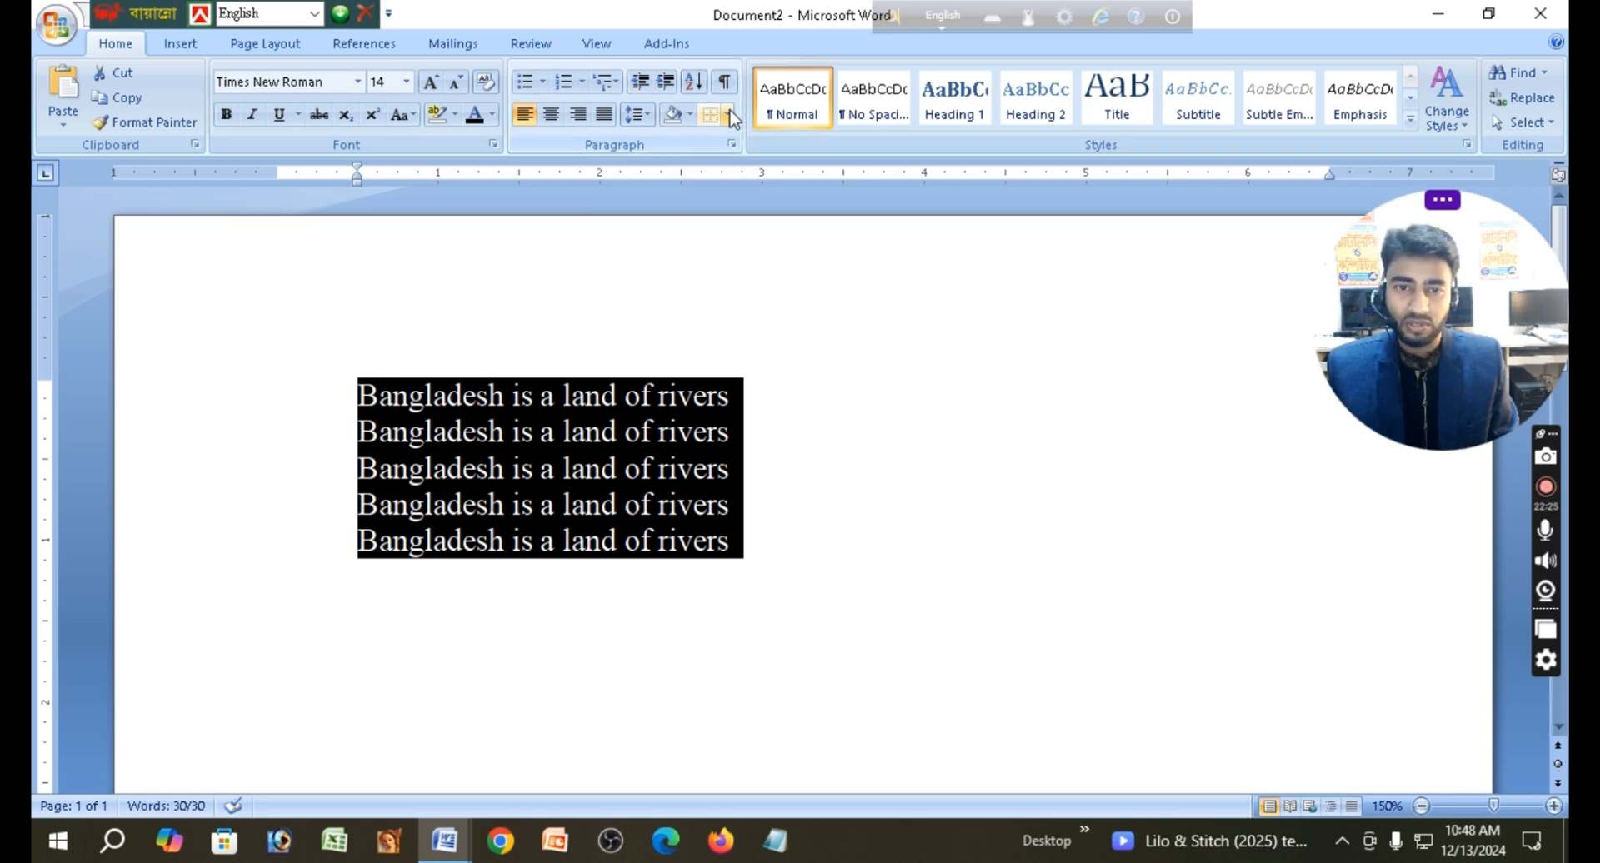
- Copy all five "Bangladesh is a land of rivers" lines and delete them from the document
click(533, 369)
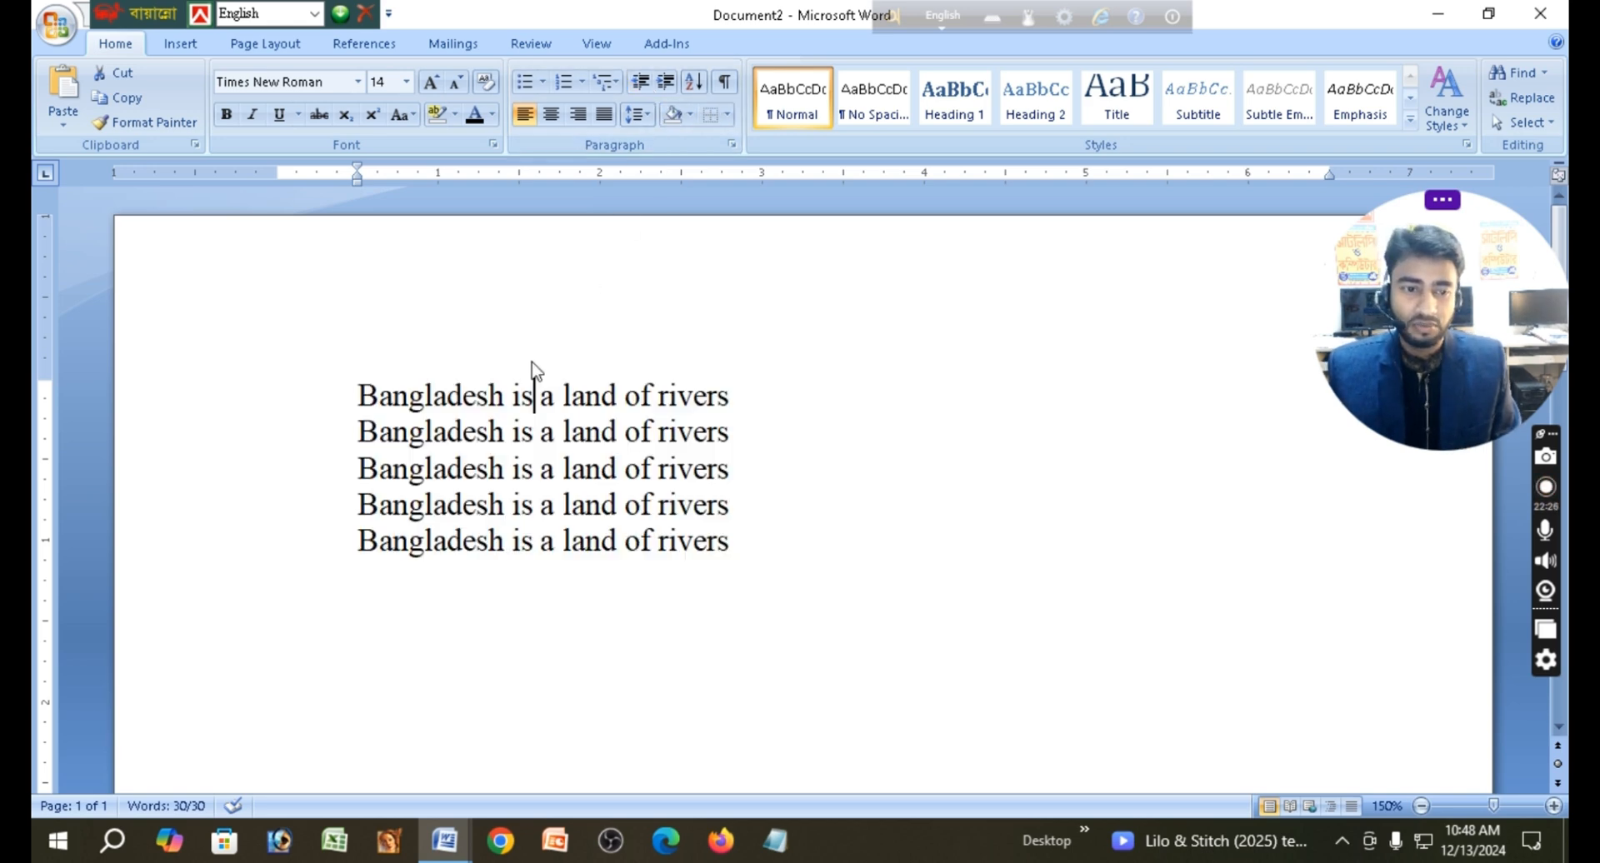
click(369, 367)
click(376, 358)
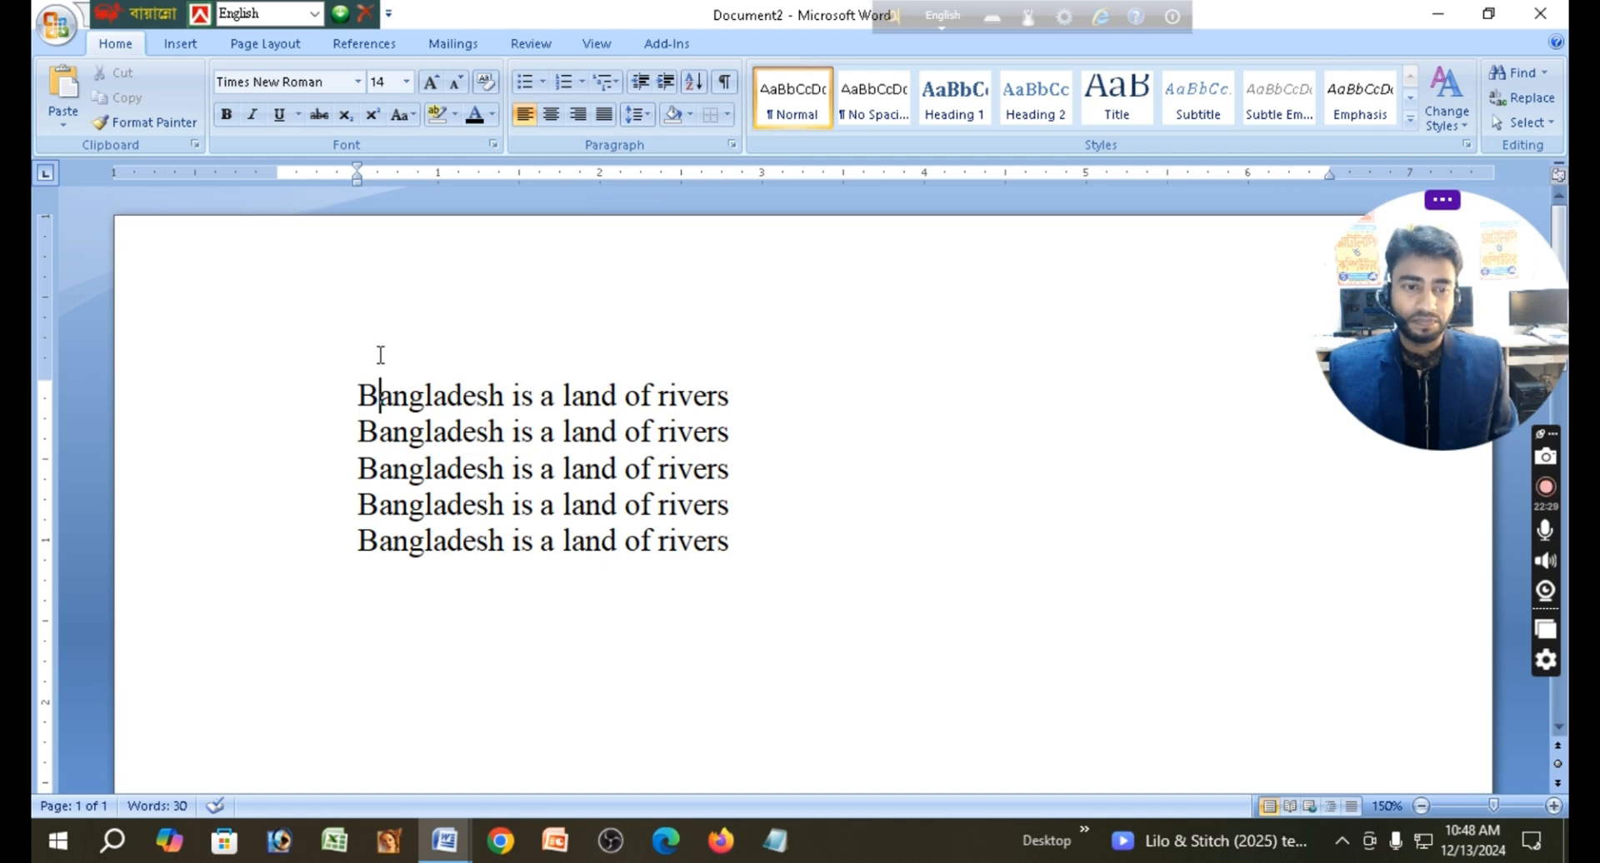
drag(369, 386, 750, 578)
key(ctrl+c)
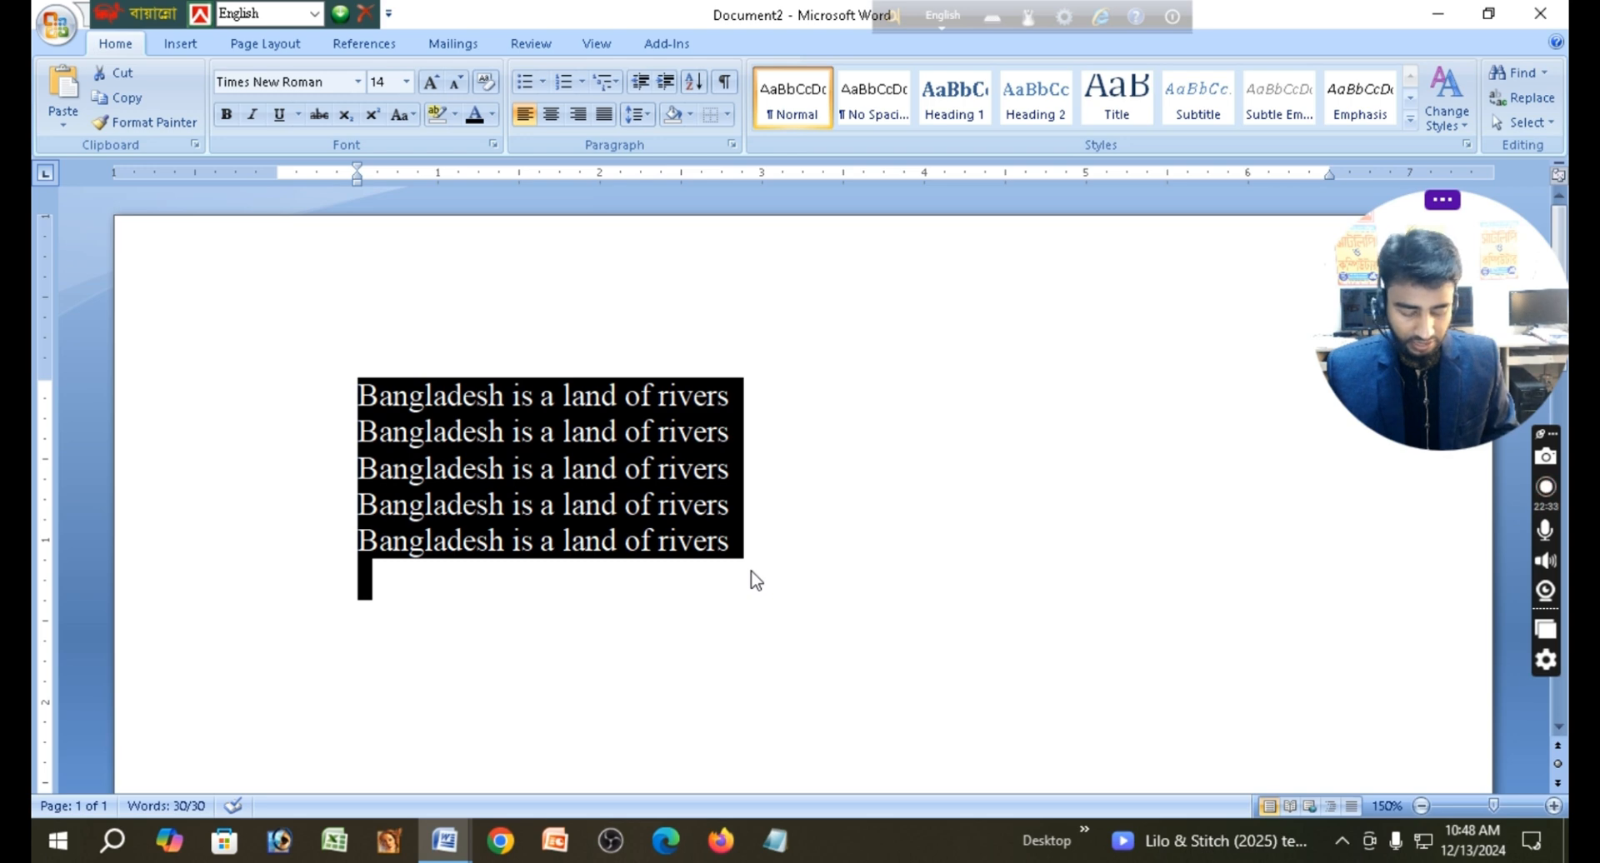
key(Delete)
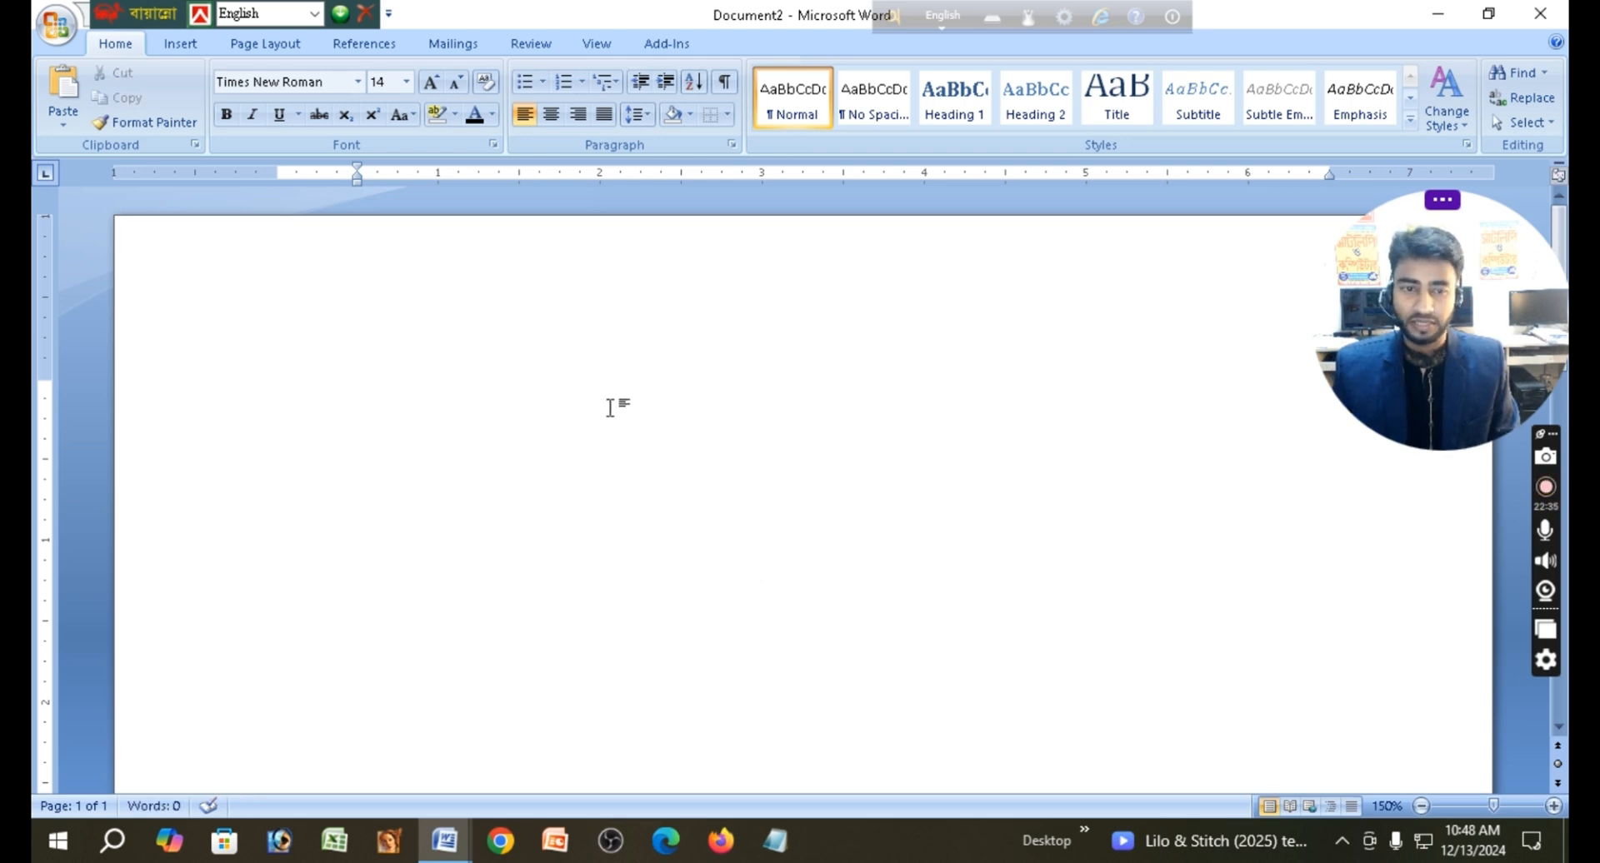
- Enter "Subject:" on the first line and "Ms Word" in the paragraph below it
text(Subjec)
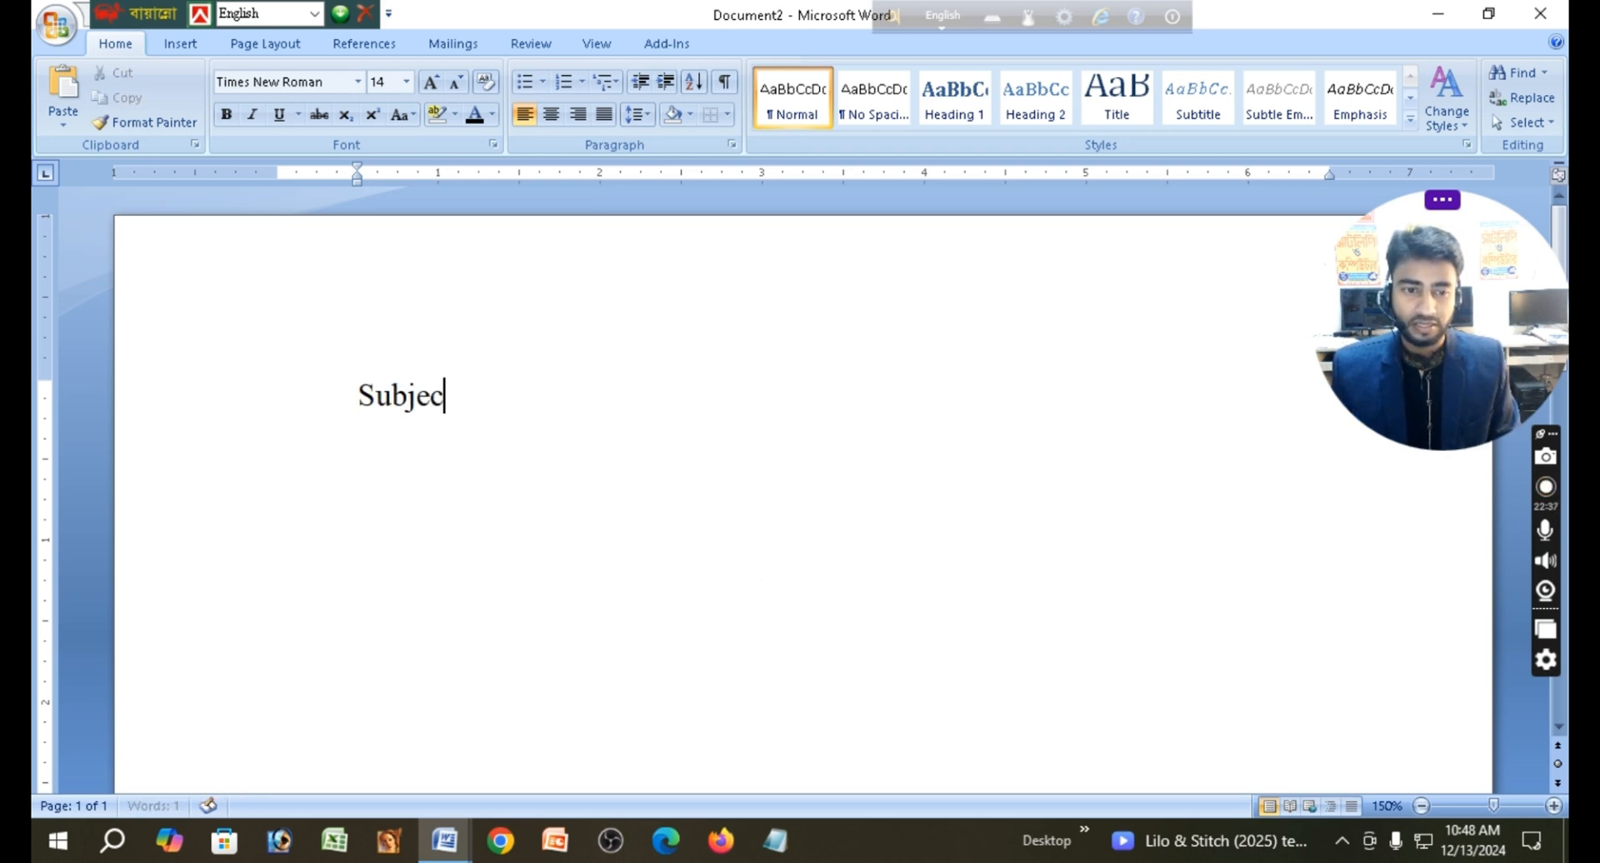
text(t:)
key(Return)
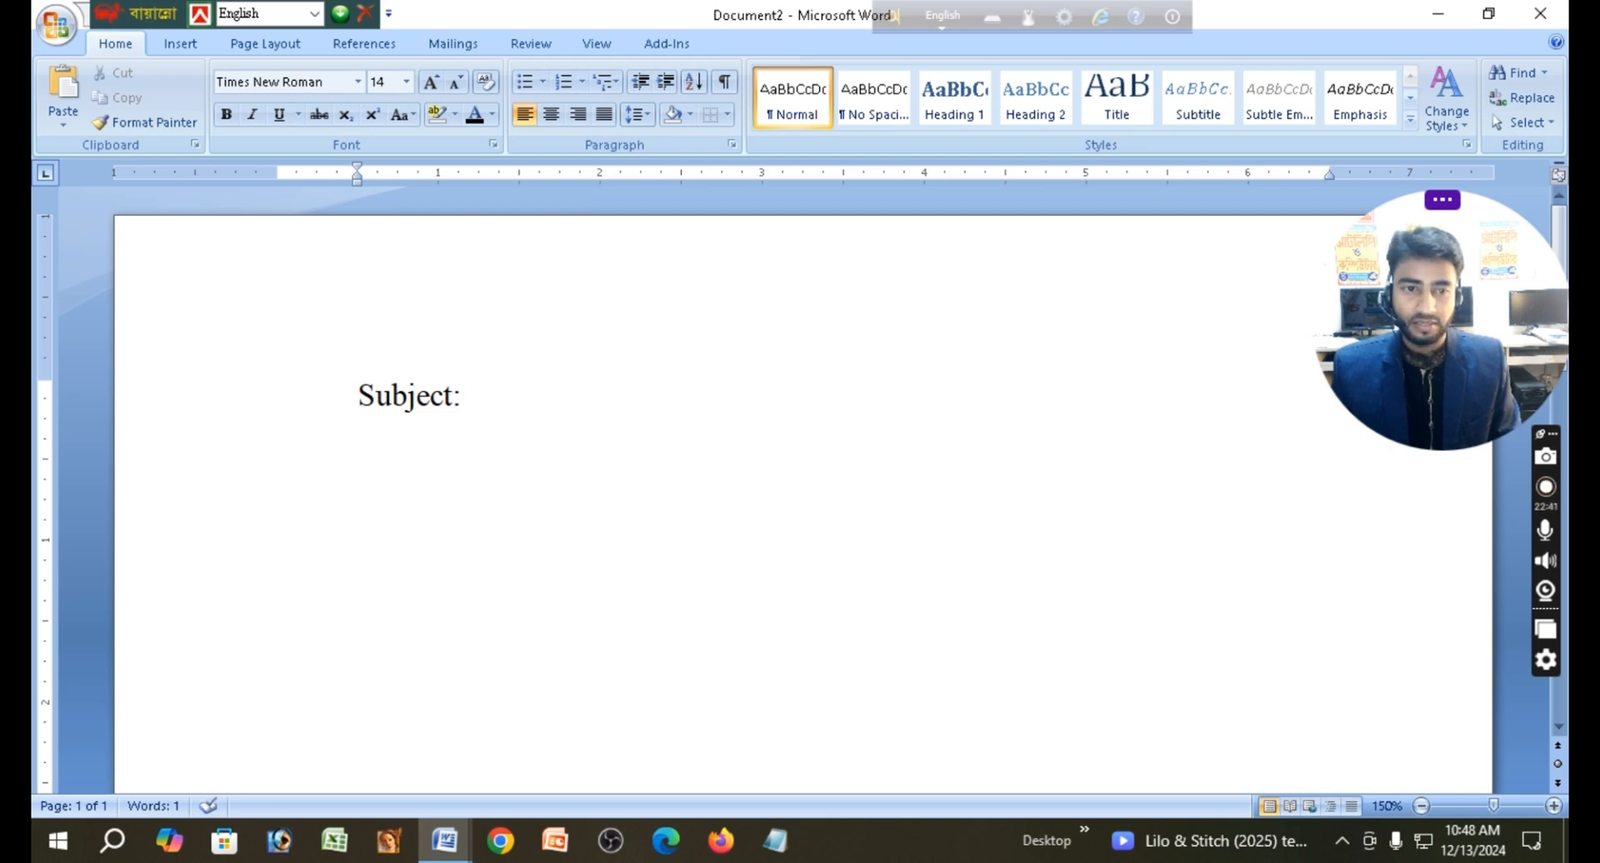
text(M)
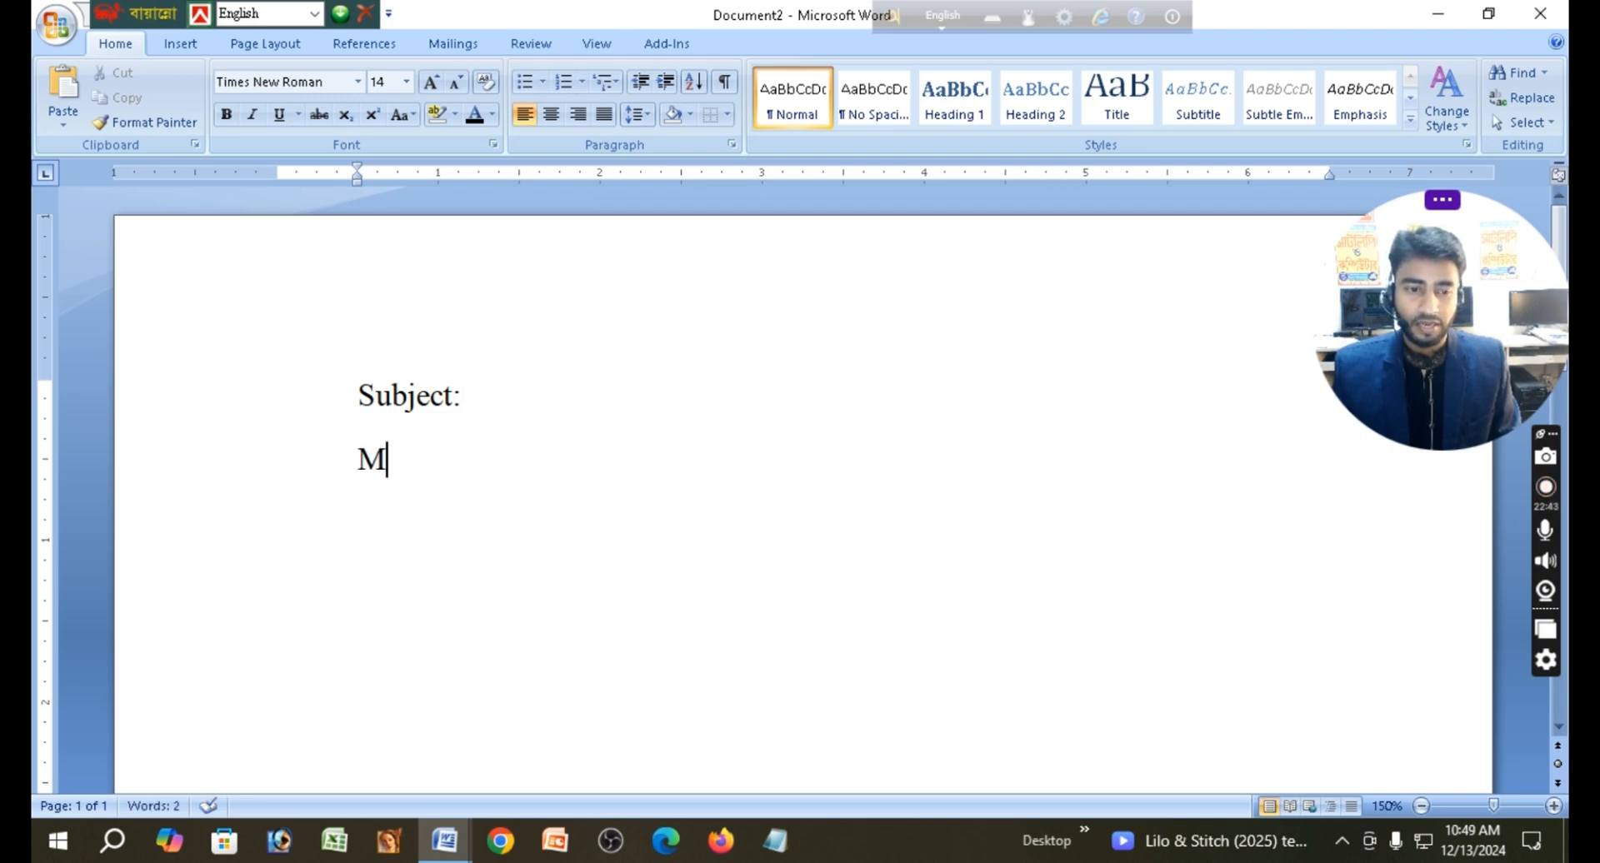
text(s WOrd)
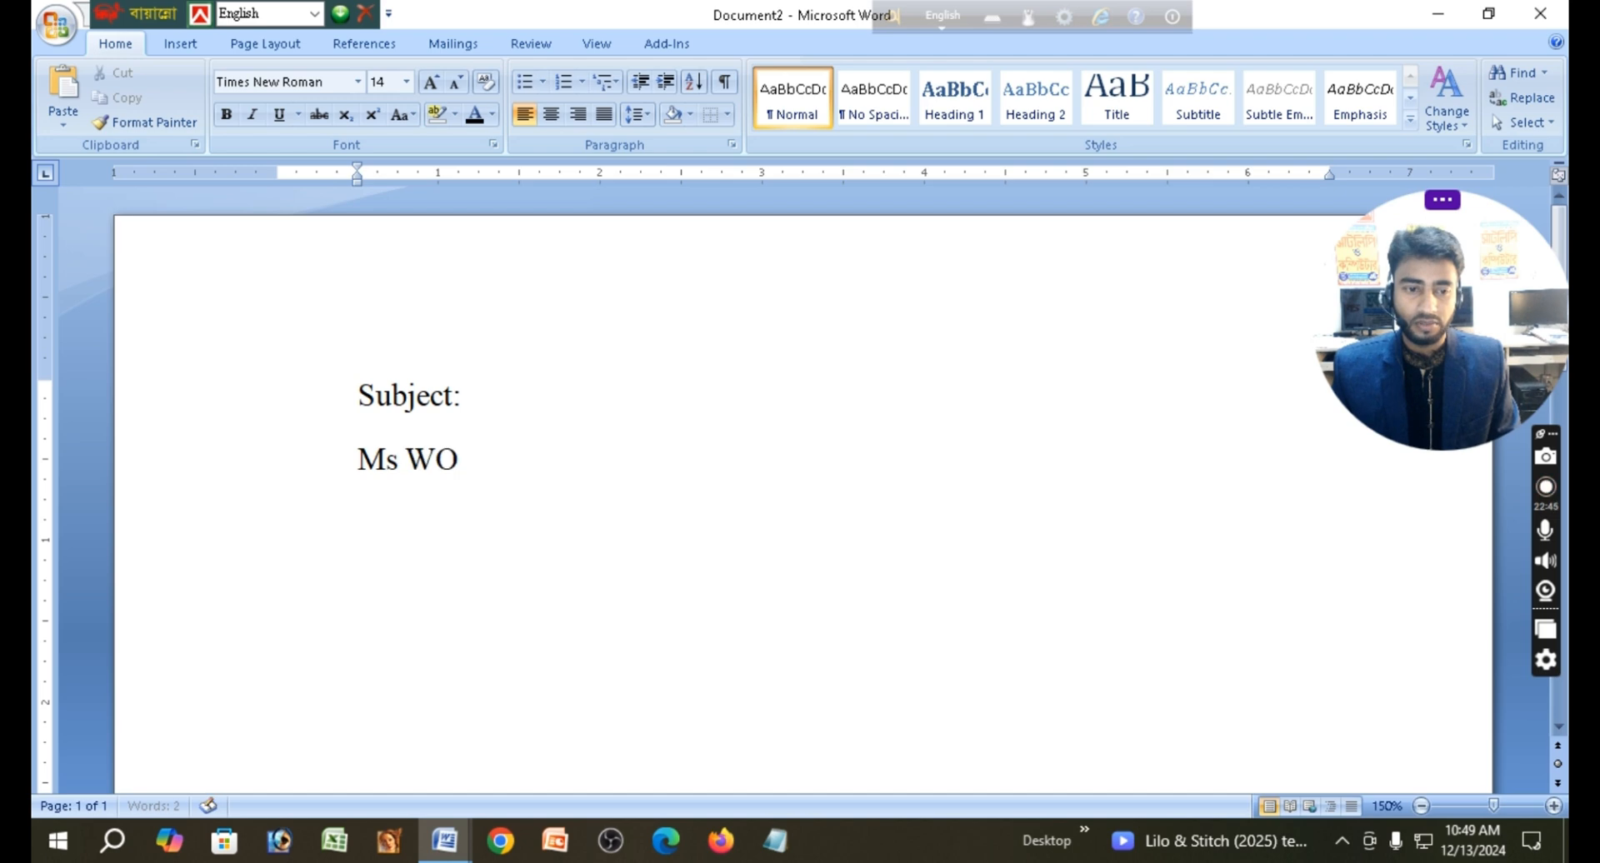
key(BackSpace)
key(BackSpace)
key(BackSpace)
text(ord)
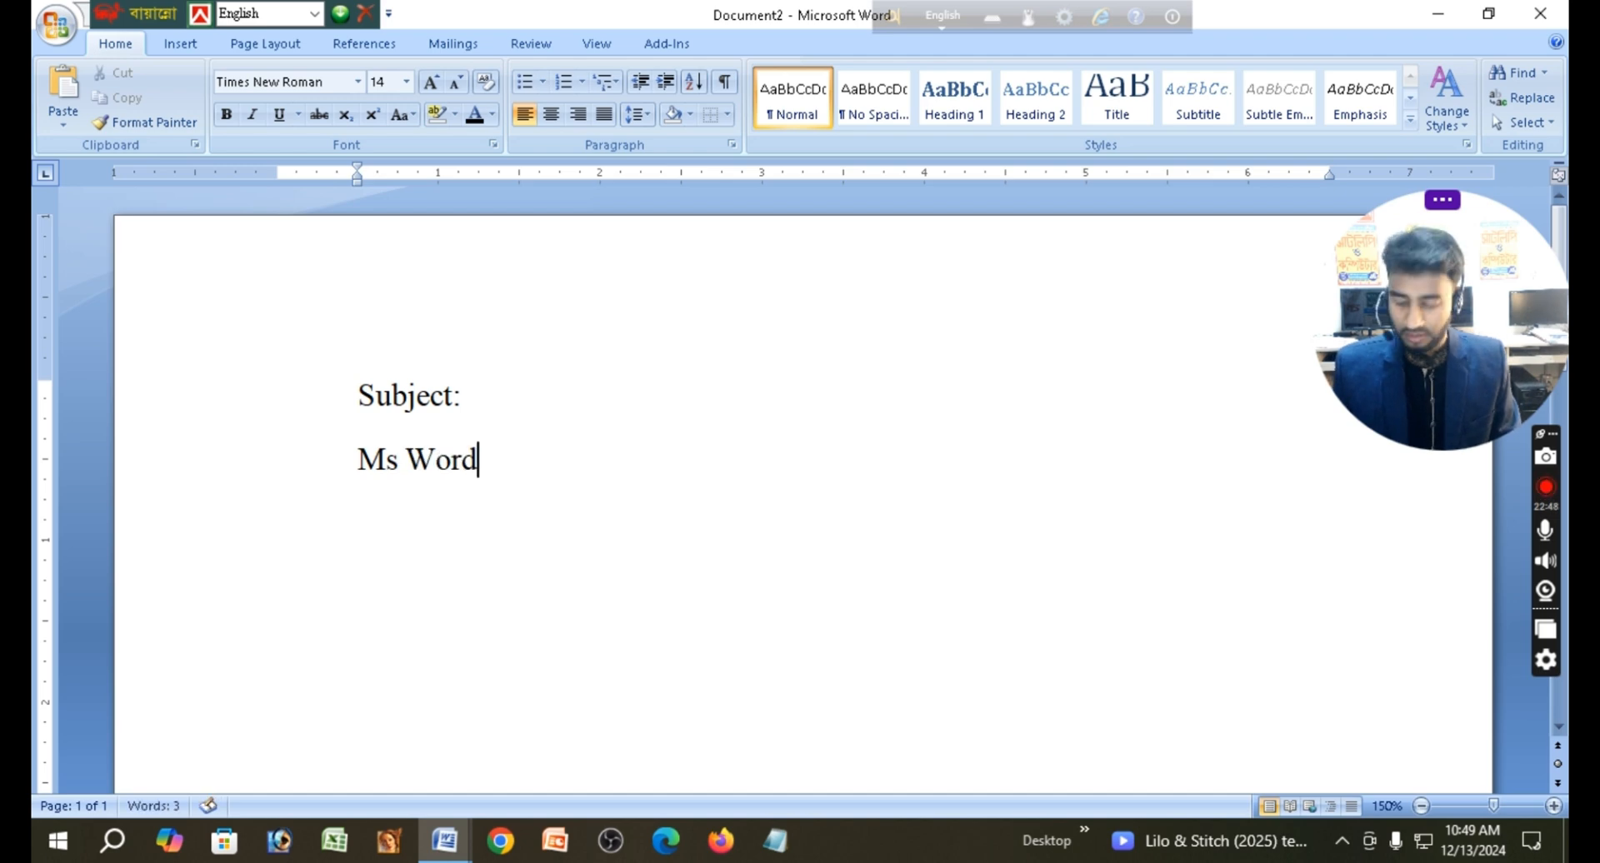
- Add "Ms Excel" below "Ms Word" and give both lines 1.0 line spacing with no space after the paragraphs
key(Return)
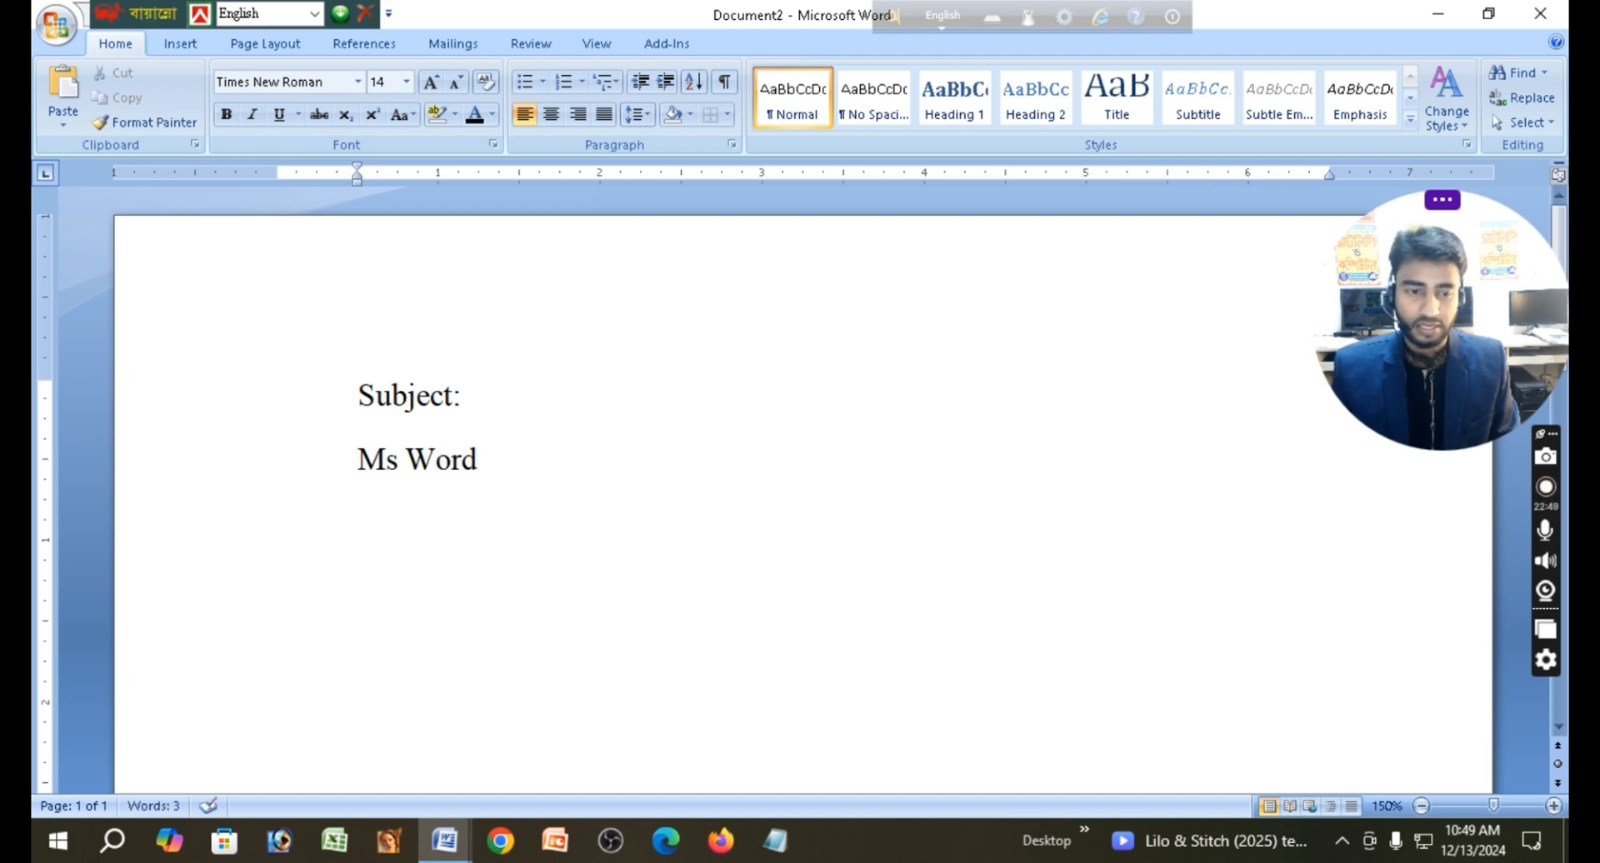
text(Ms Excel)
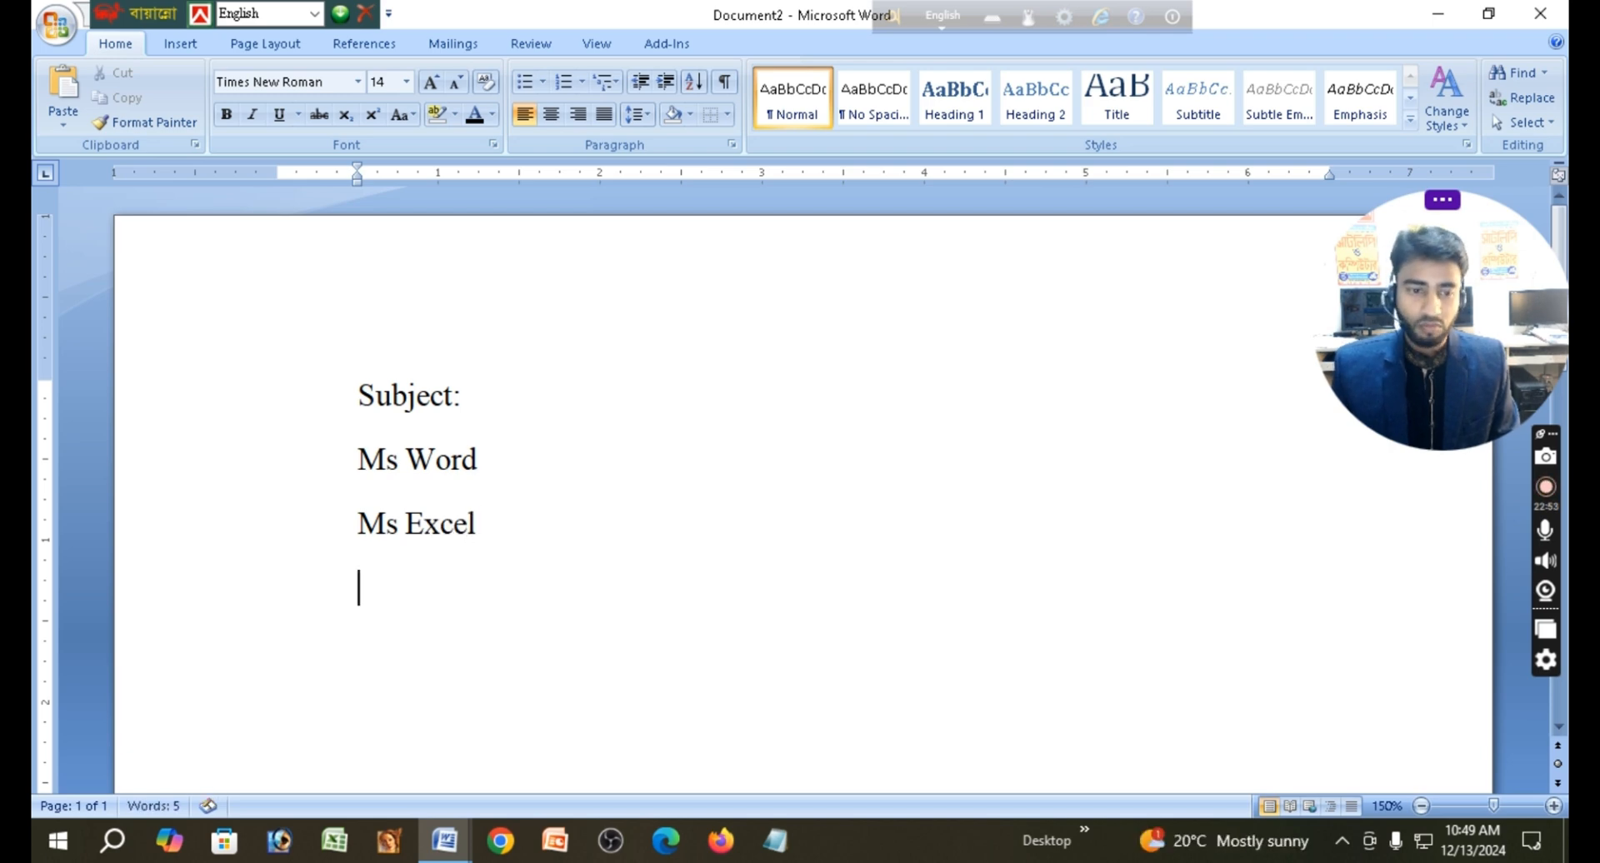
drag(472, 525, 358, 454)
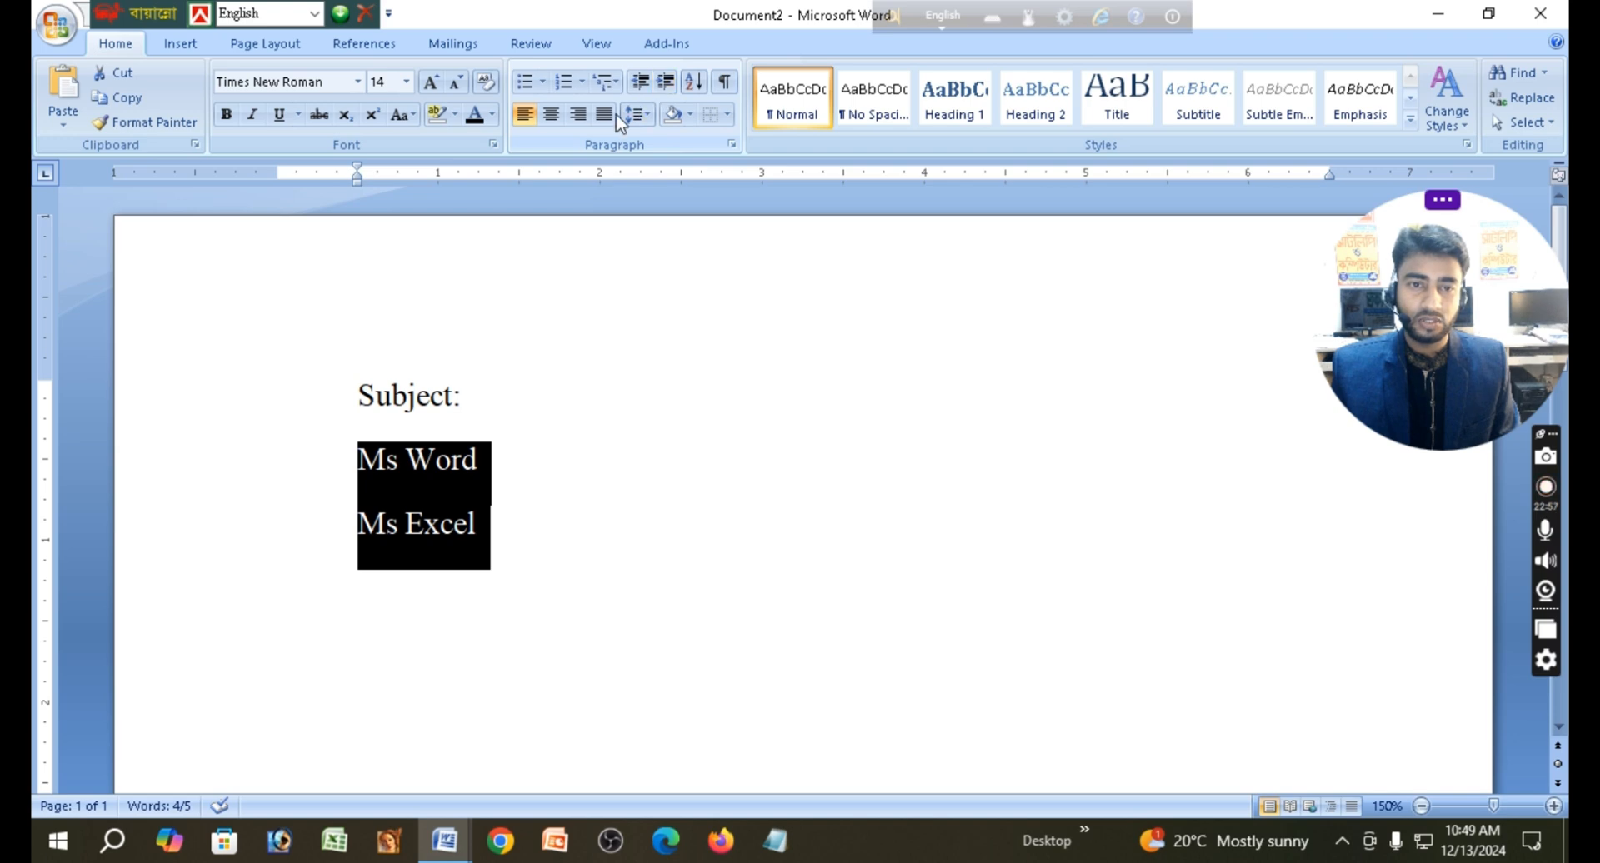
click(655, 120)
click(712, 346)
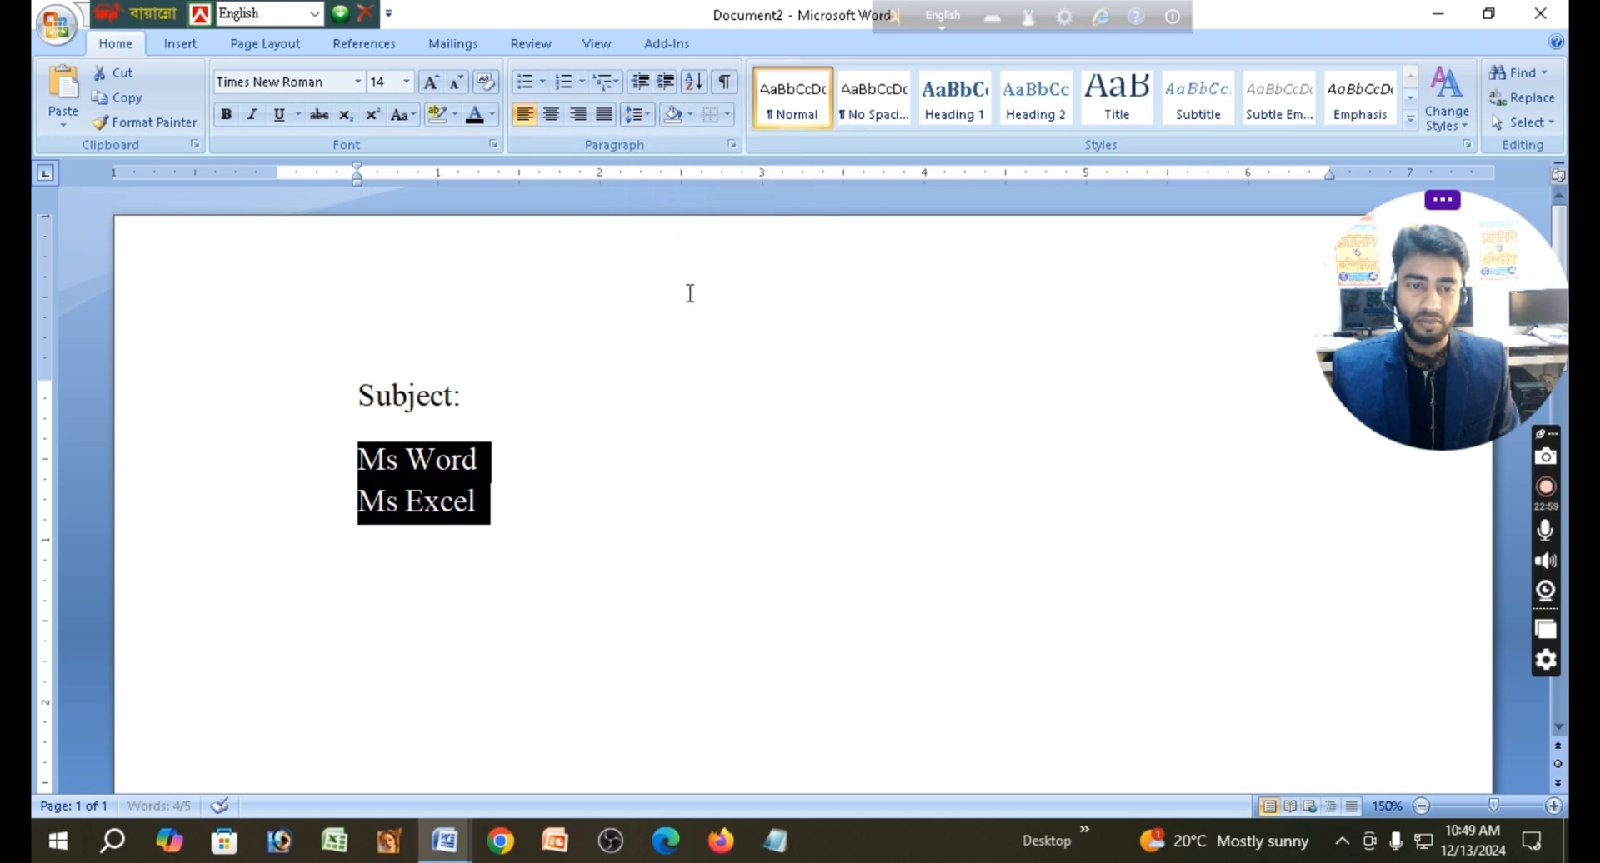
click(648, 119)
click(662, 136)
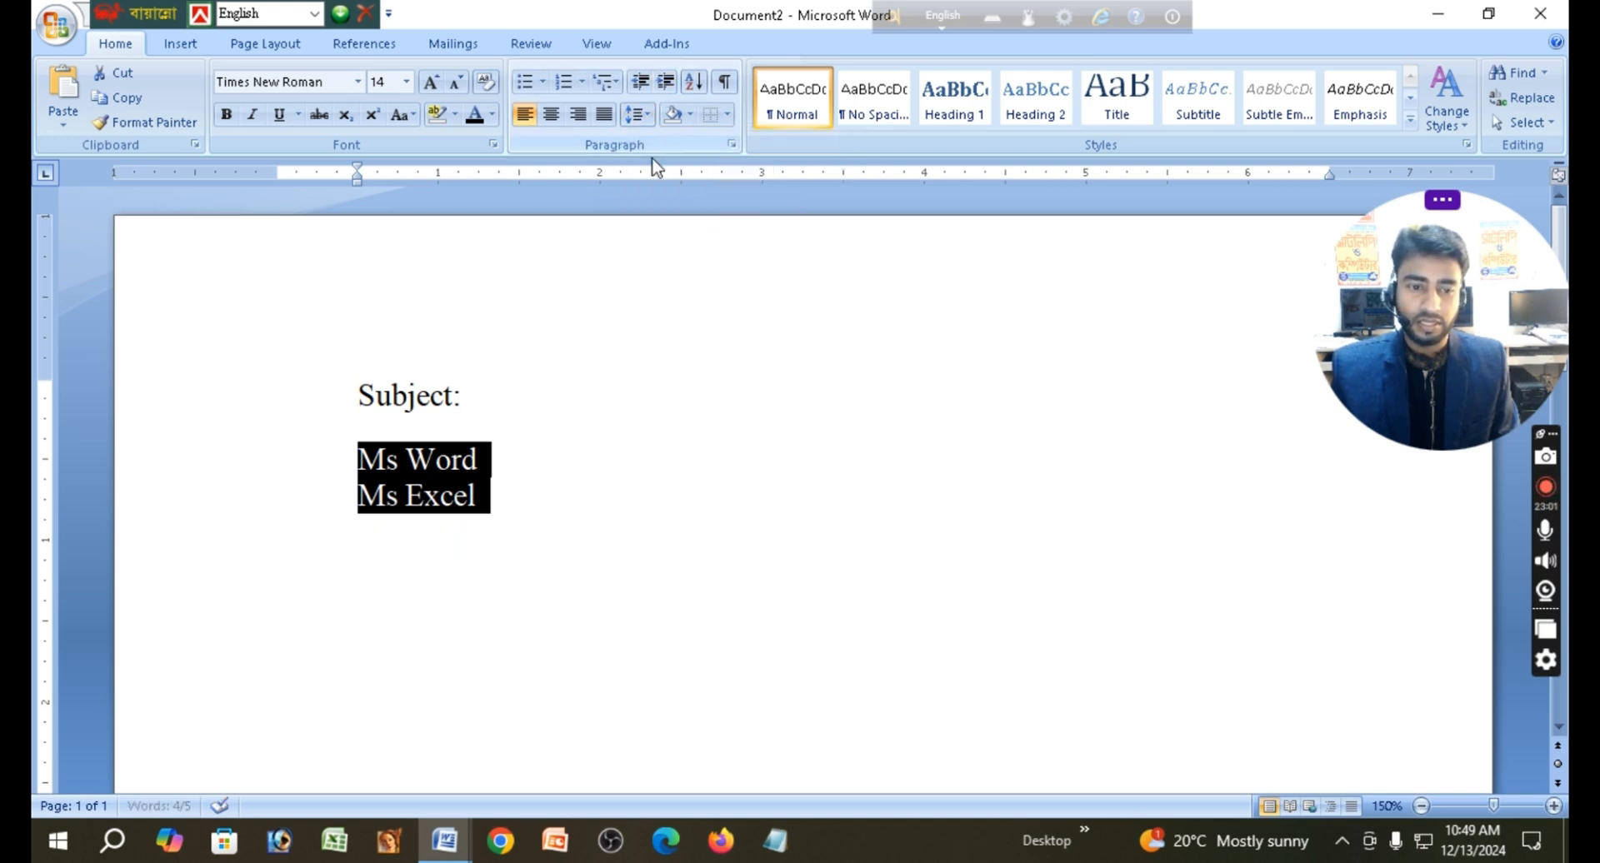
click(510, 500)
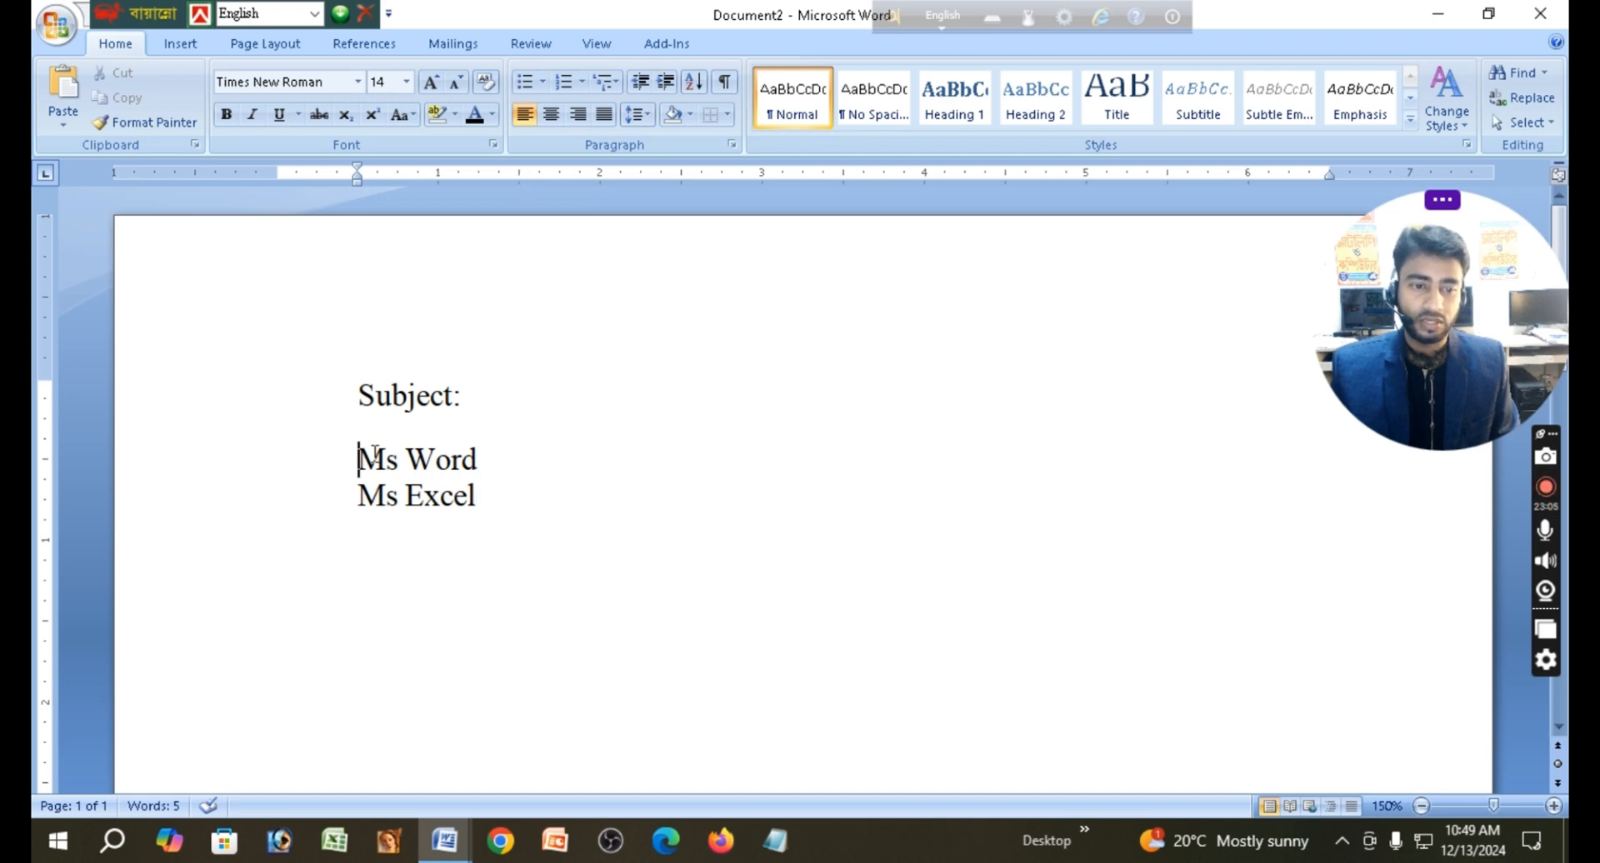
- Increase the indent of the "Ms Word" and "Ms Excel" lines by one level and decrease it by one level
drag(373, 456, 487, 496)
click(664, 83)
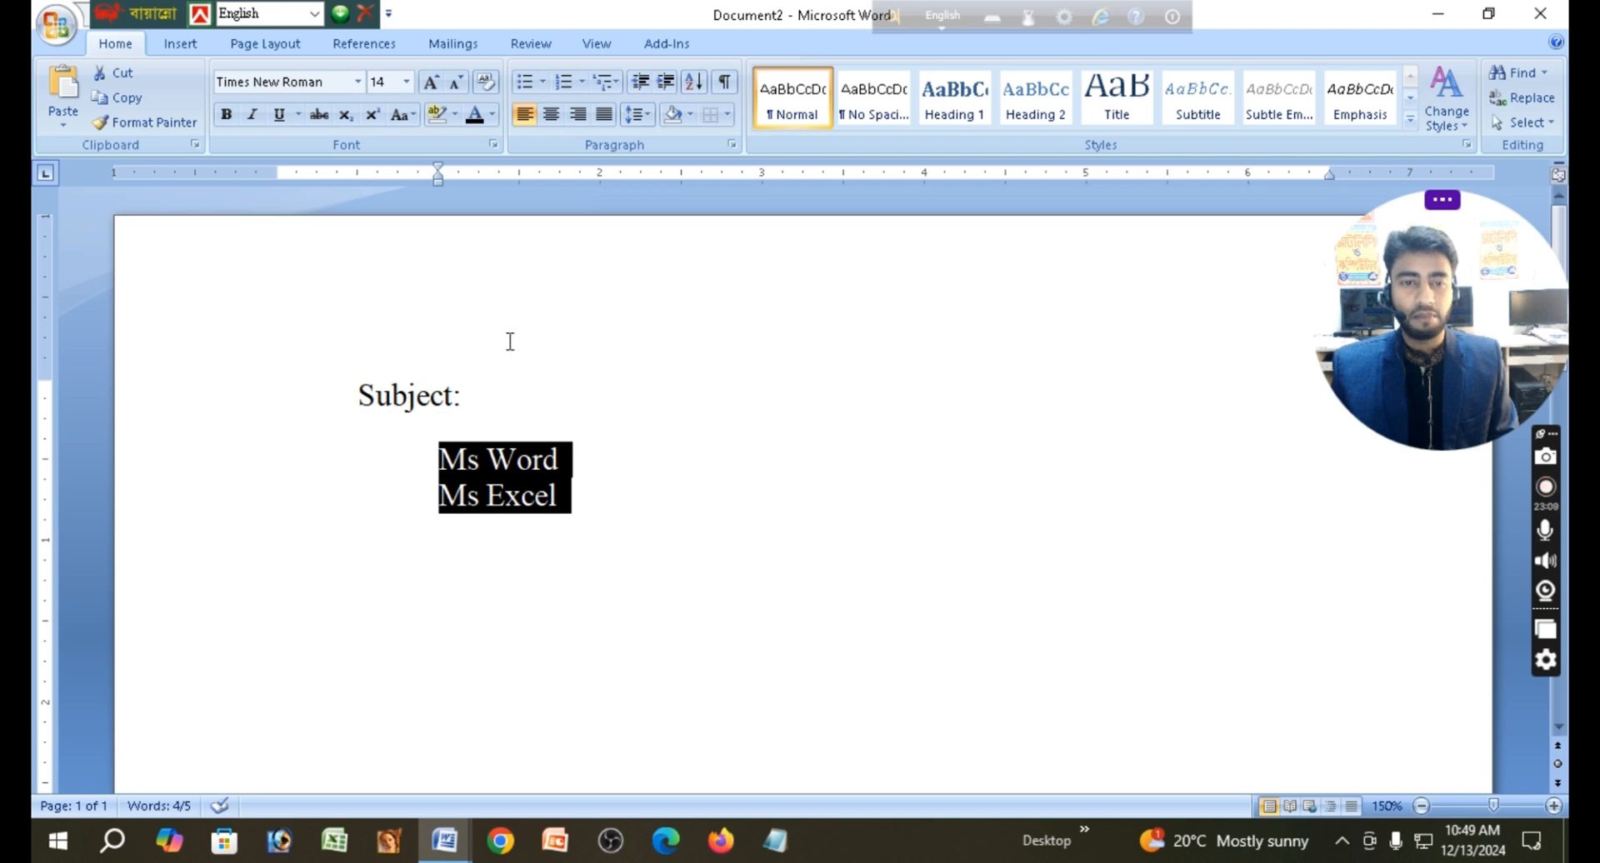
click(640, 84)
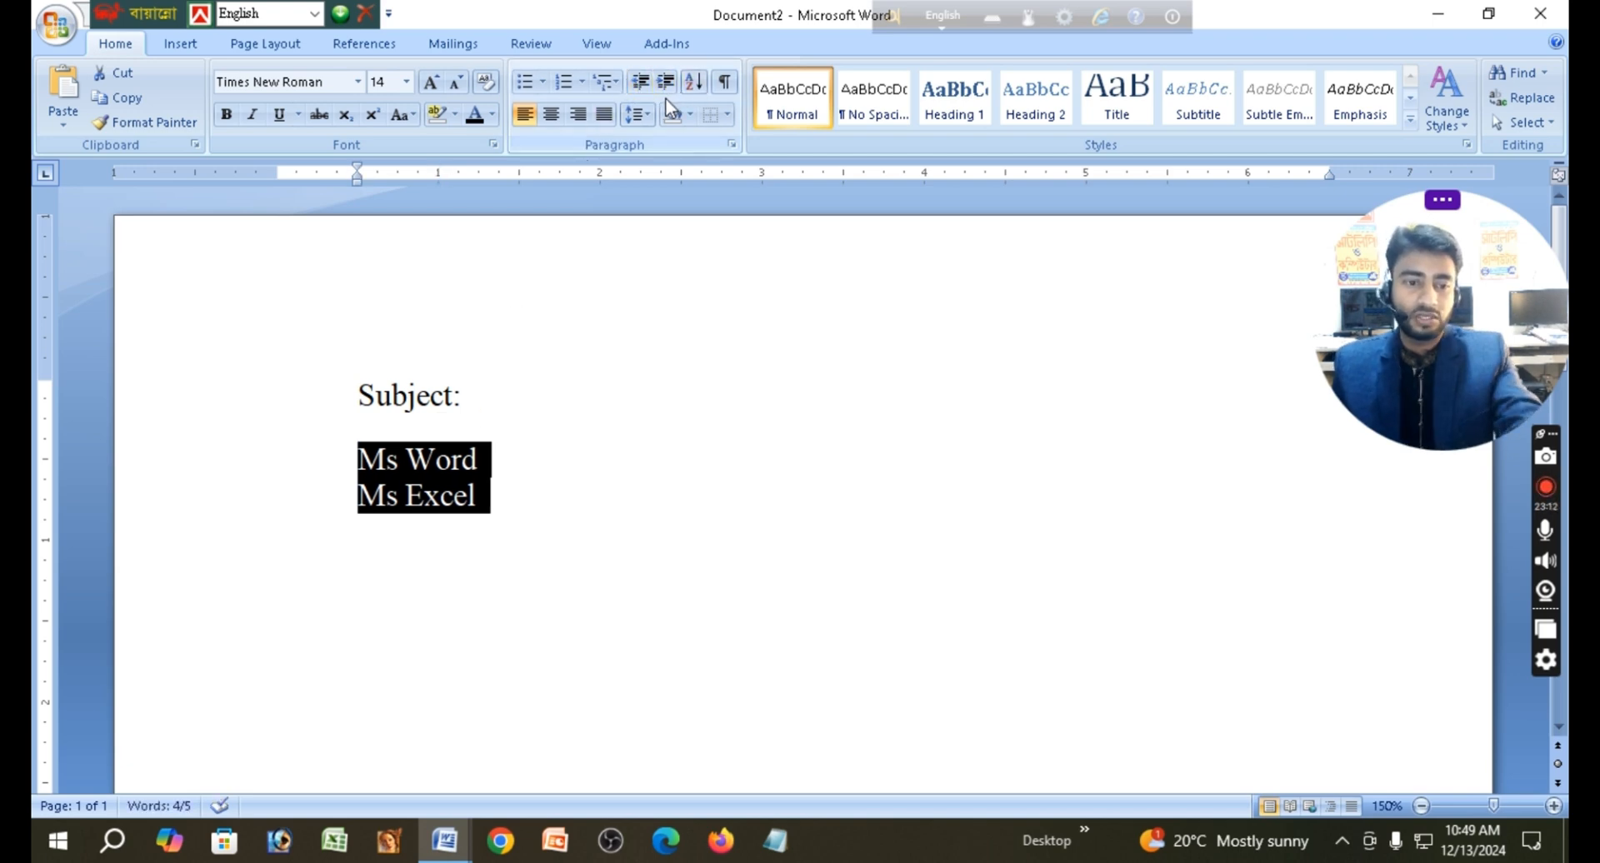
- Make the "Subject:" line bold
click(490, 417)
drag(489, 417, 354, 387)
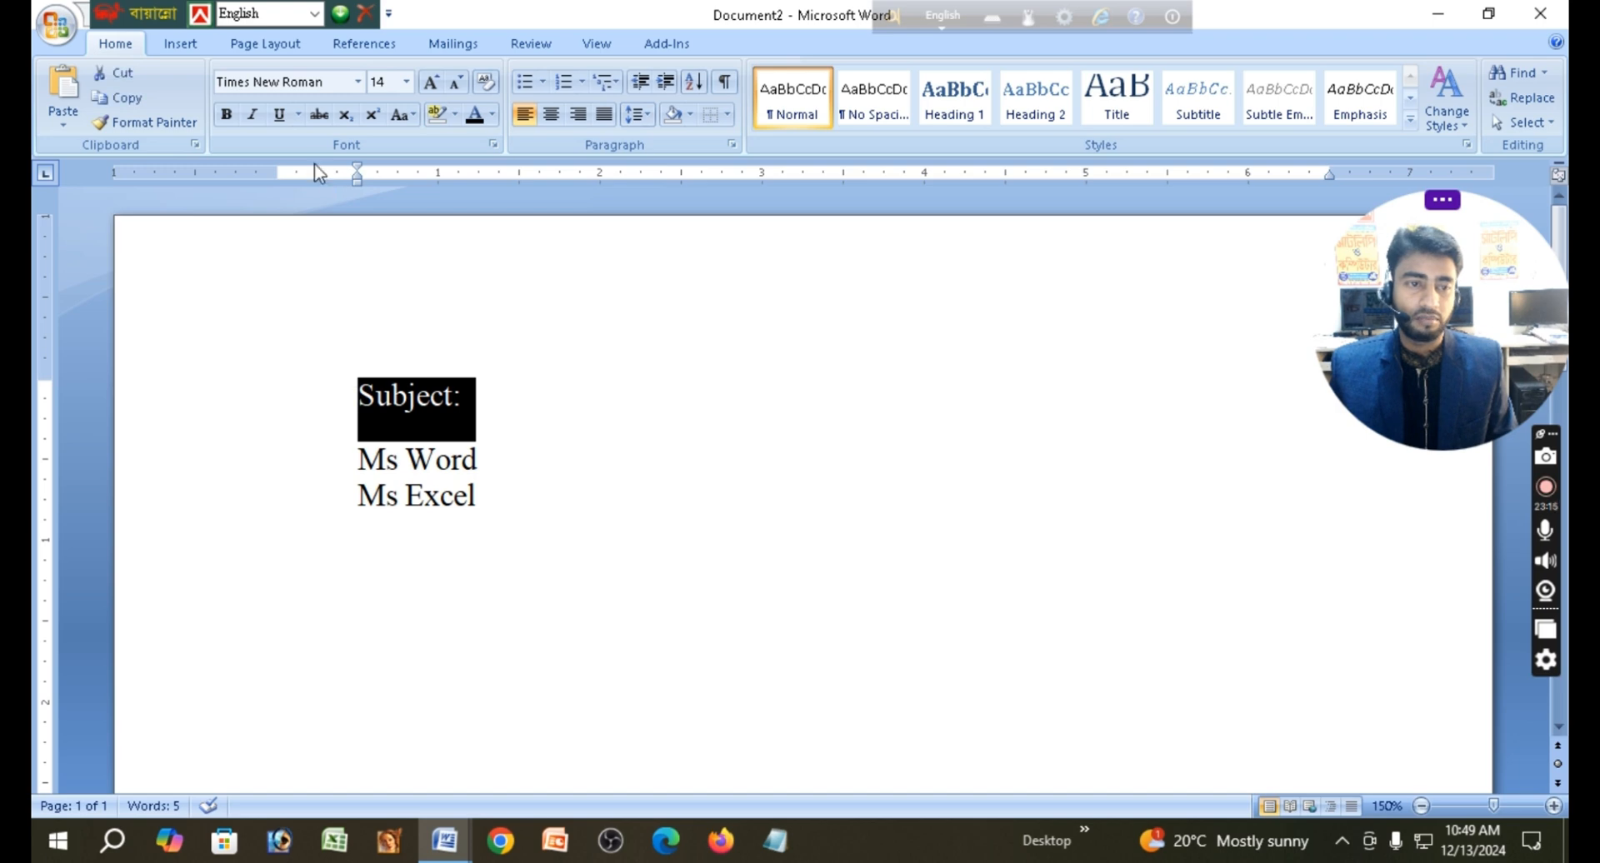
click(226, 116)
click(522, 414)
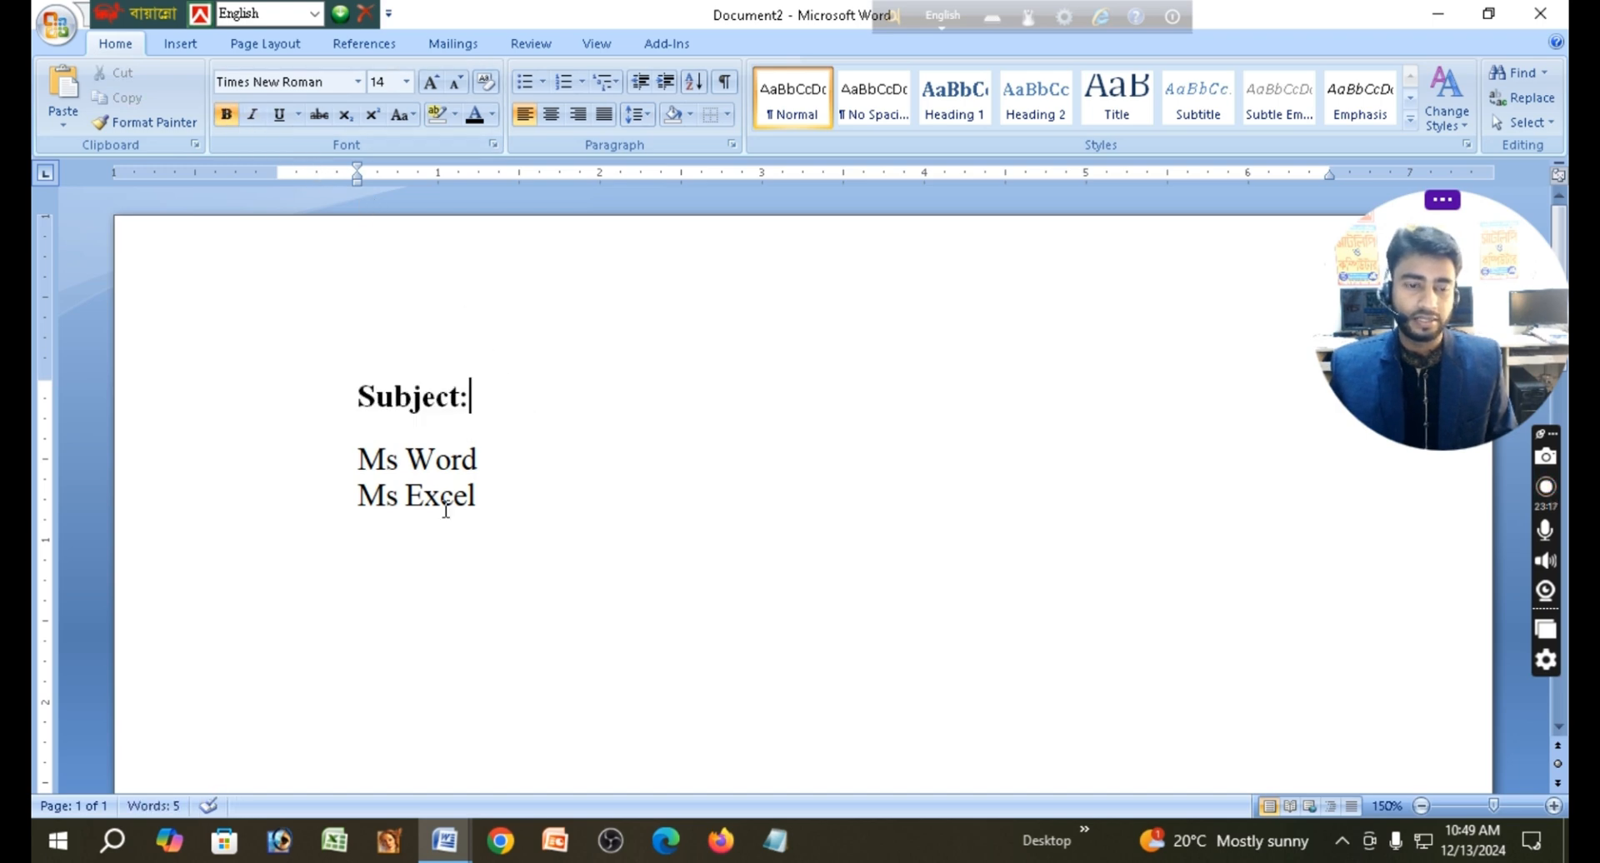
- Indent the "Ms Word" and "Ms Excel" lines by two levels and reduce the indent by one level
drag(495, 518, 348, 466)
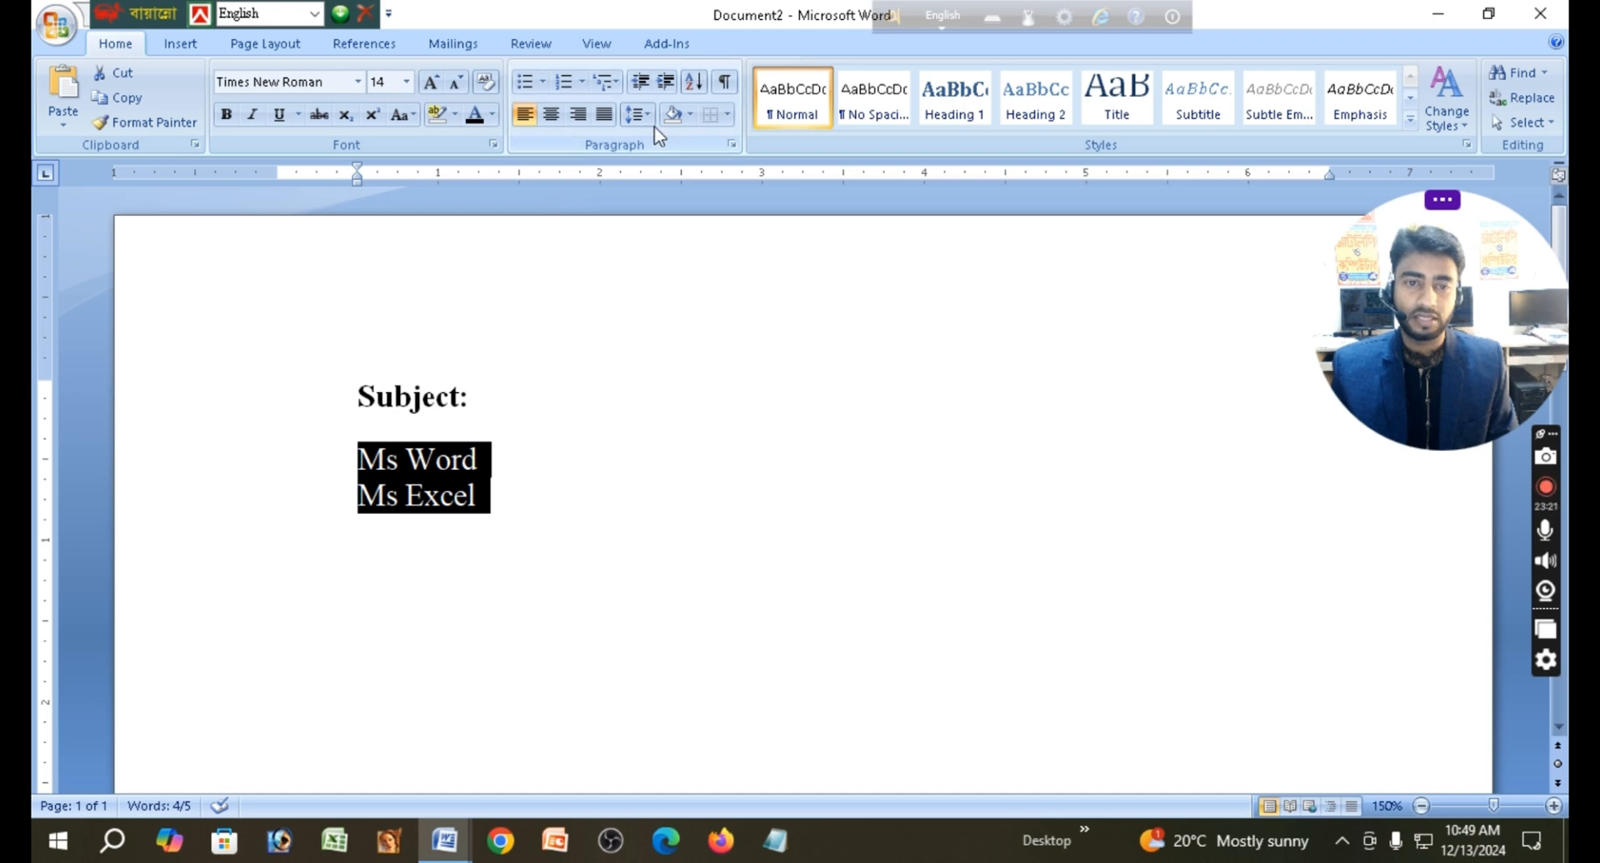
click(671, 93)
click(670, 93)
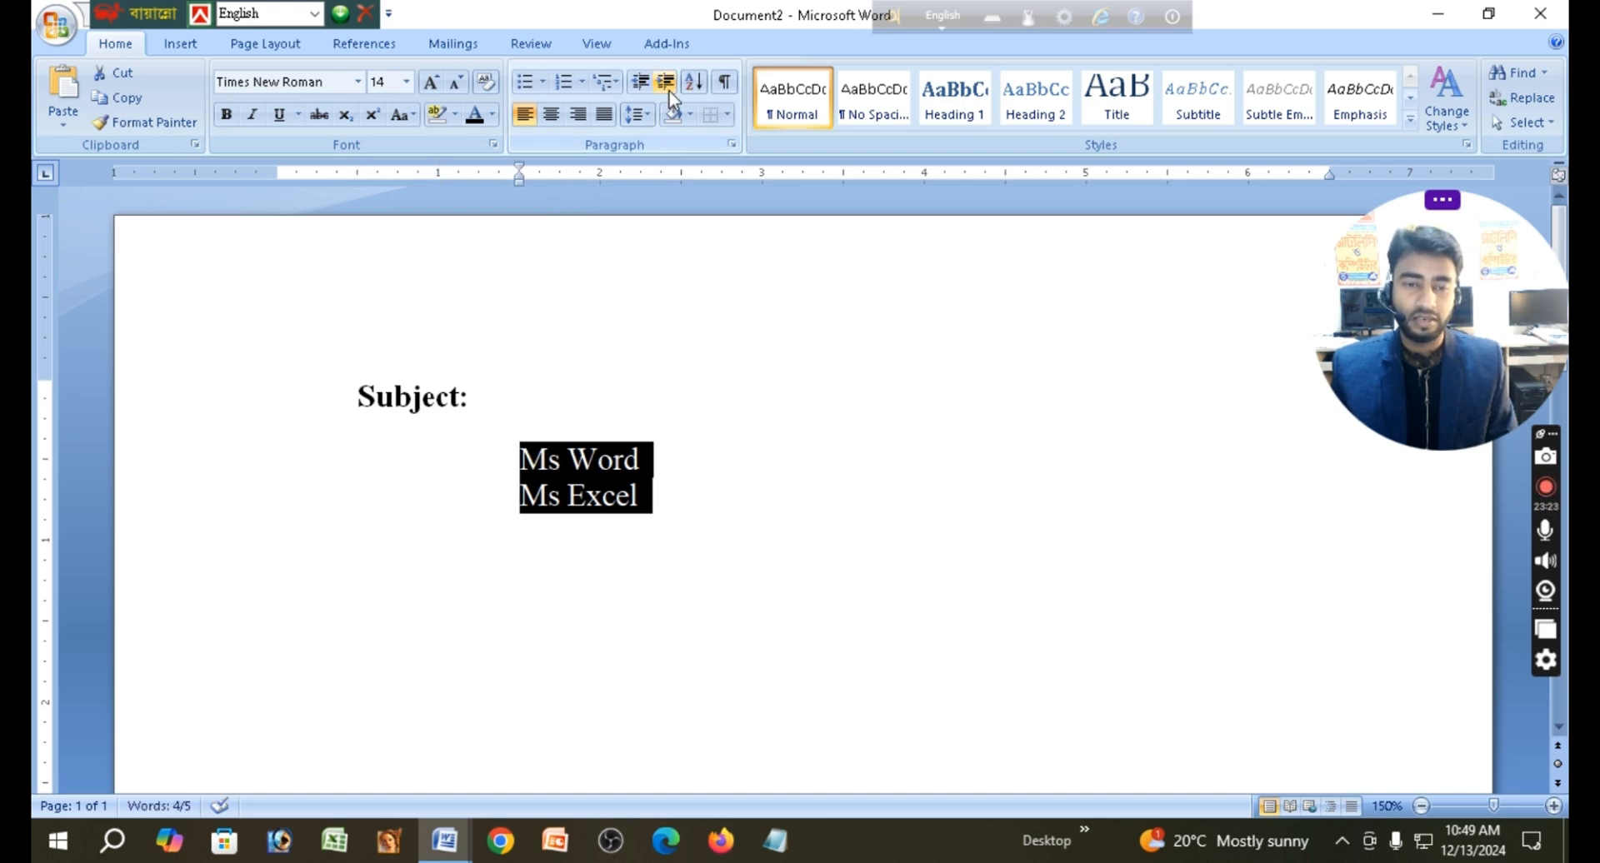
click(638, 92)
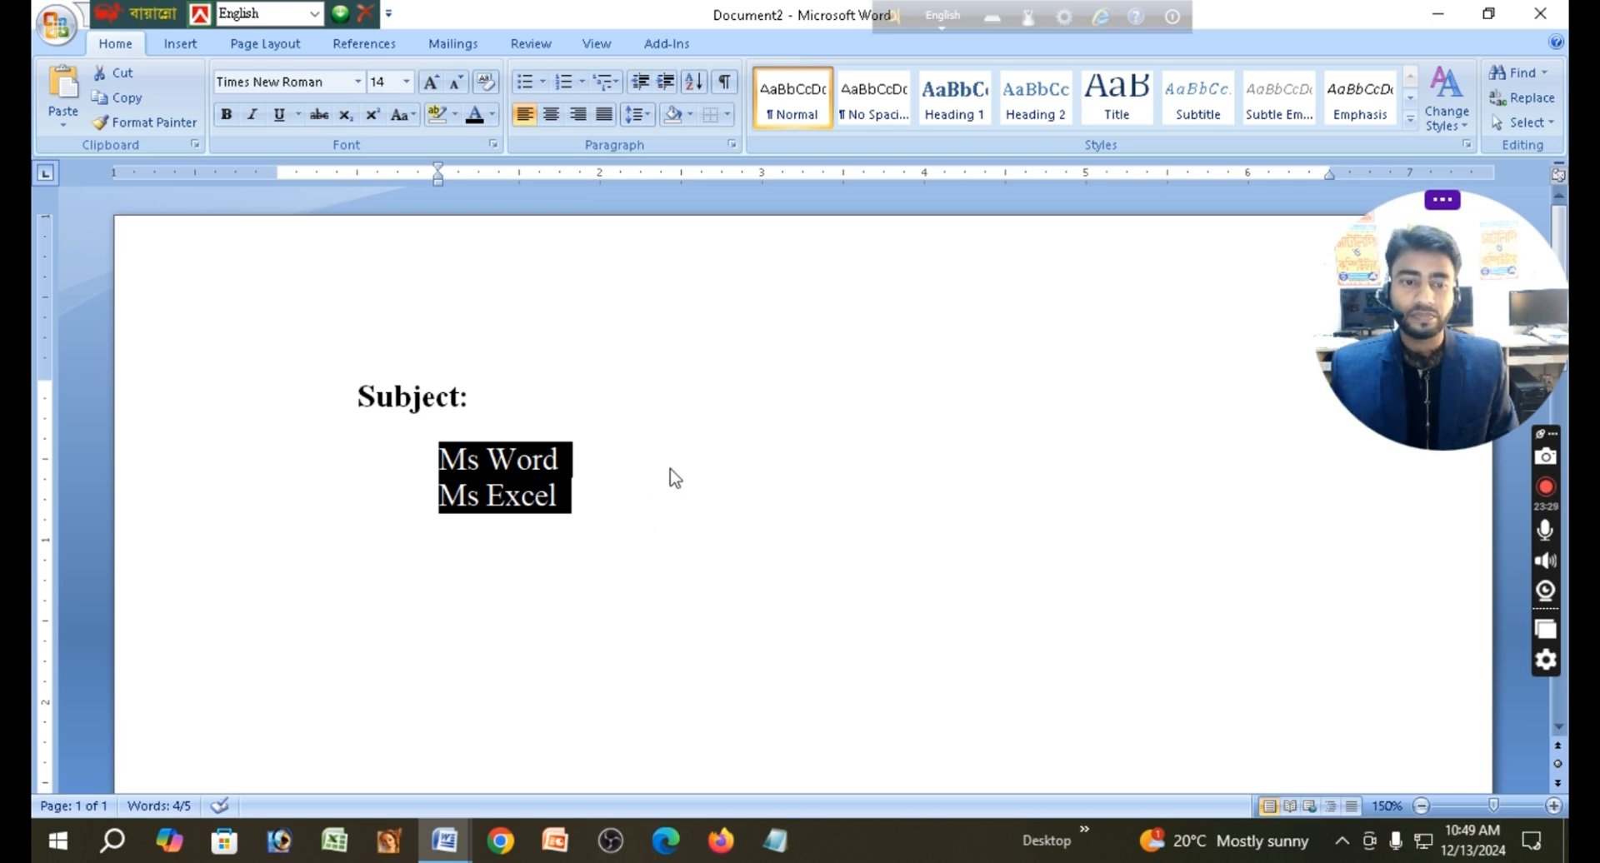
- Replace the "Subject:", "Ms Word" and "Ms Excel" lines with the copied "Bangladesh is a land of rivers" lines
click(592, 480)
drag(593, 479, 254, 400)
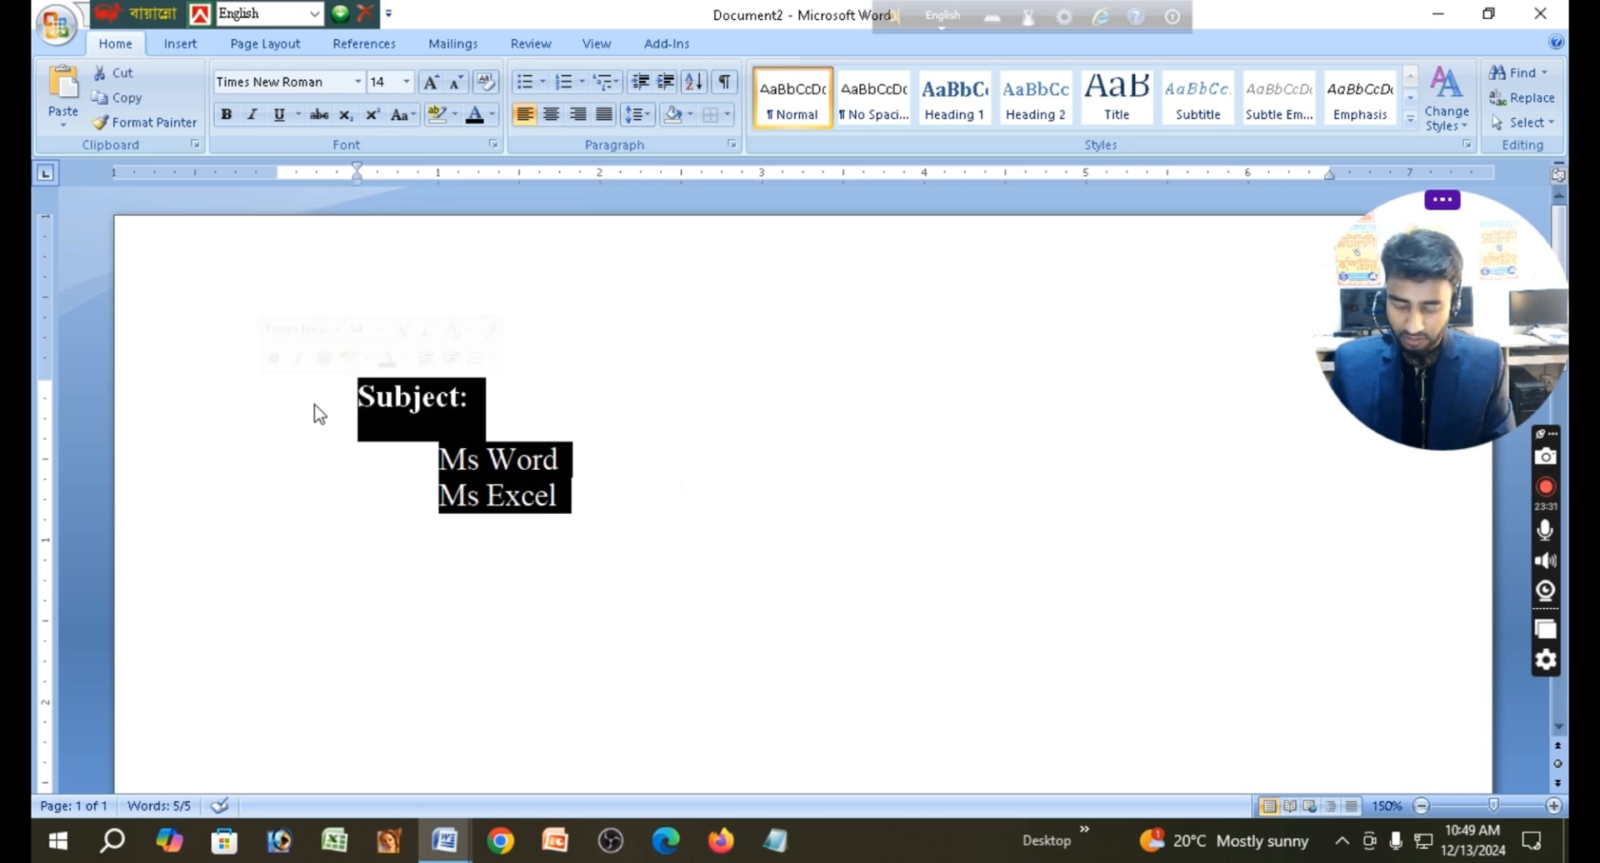
key(Delete)
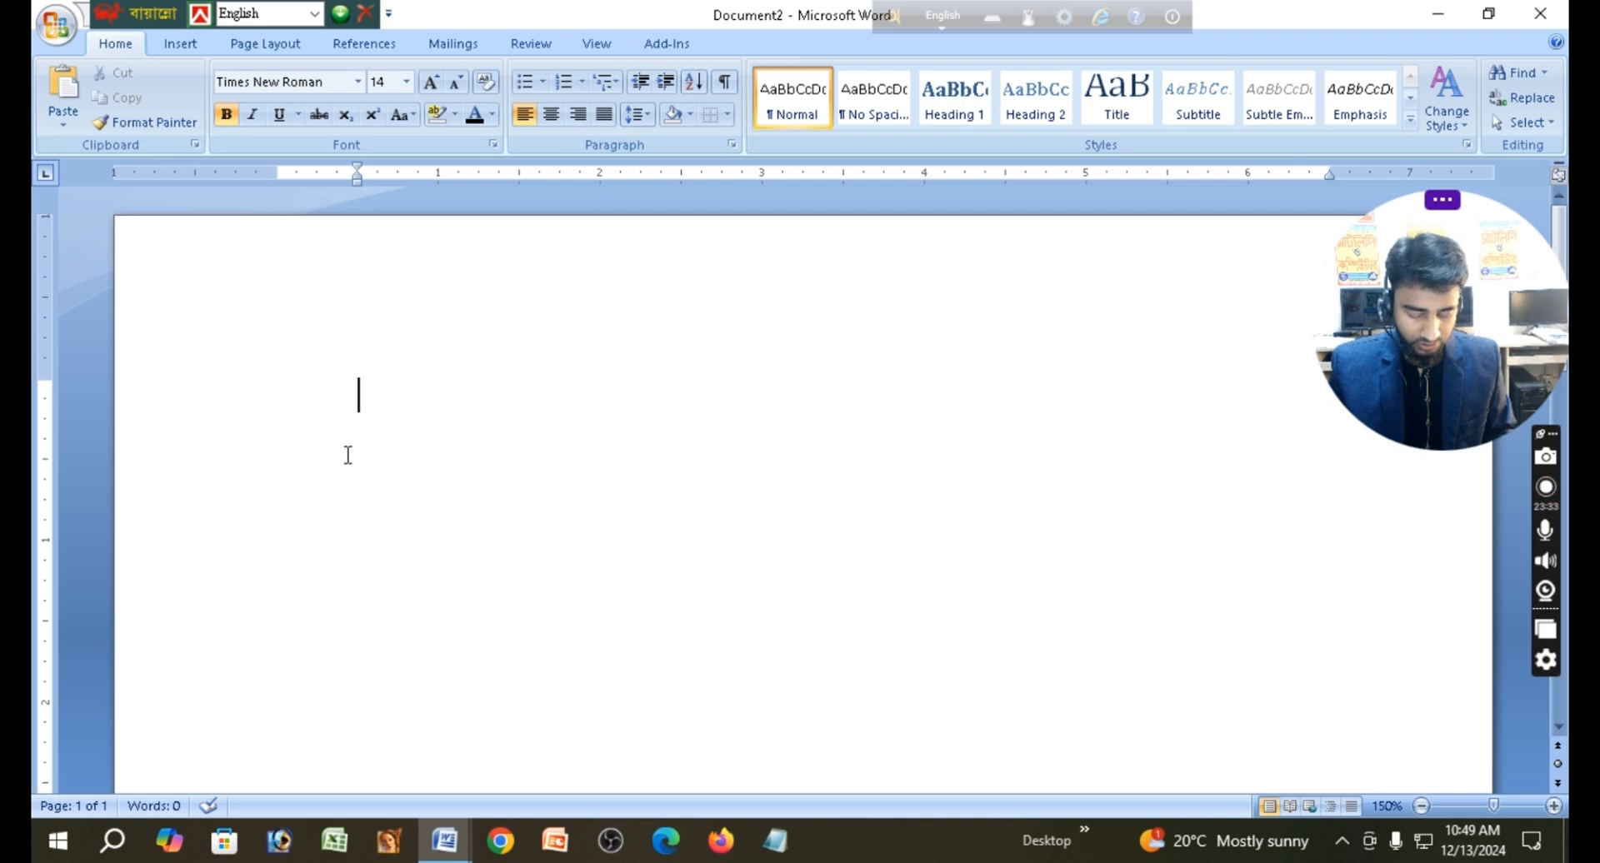
key(ctrl+v)
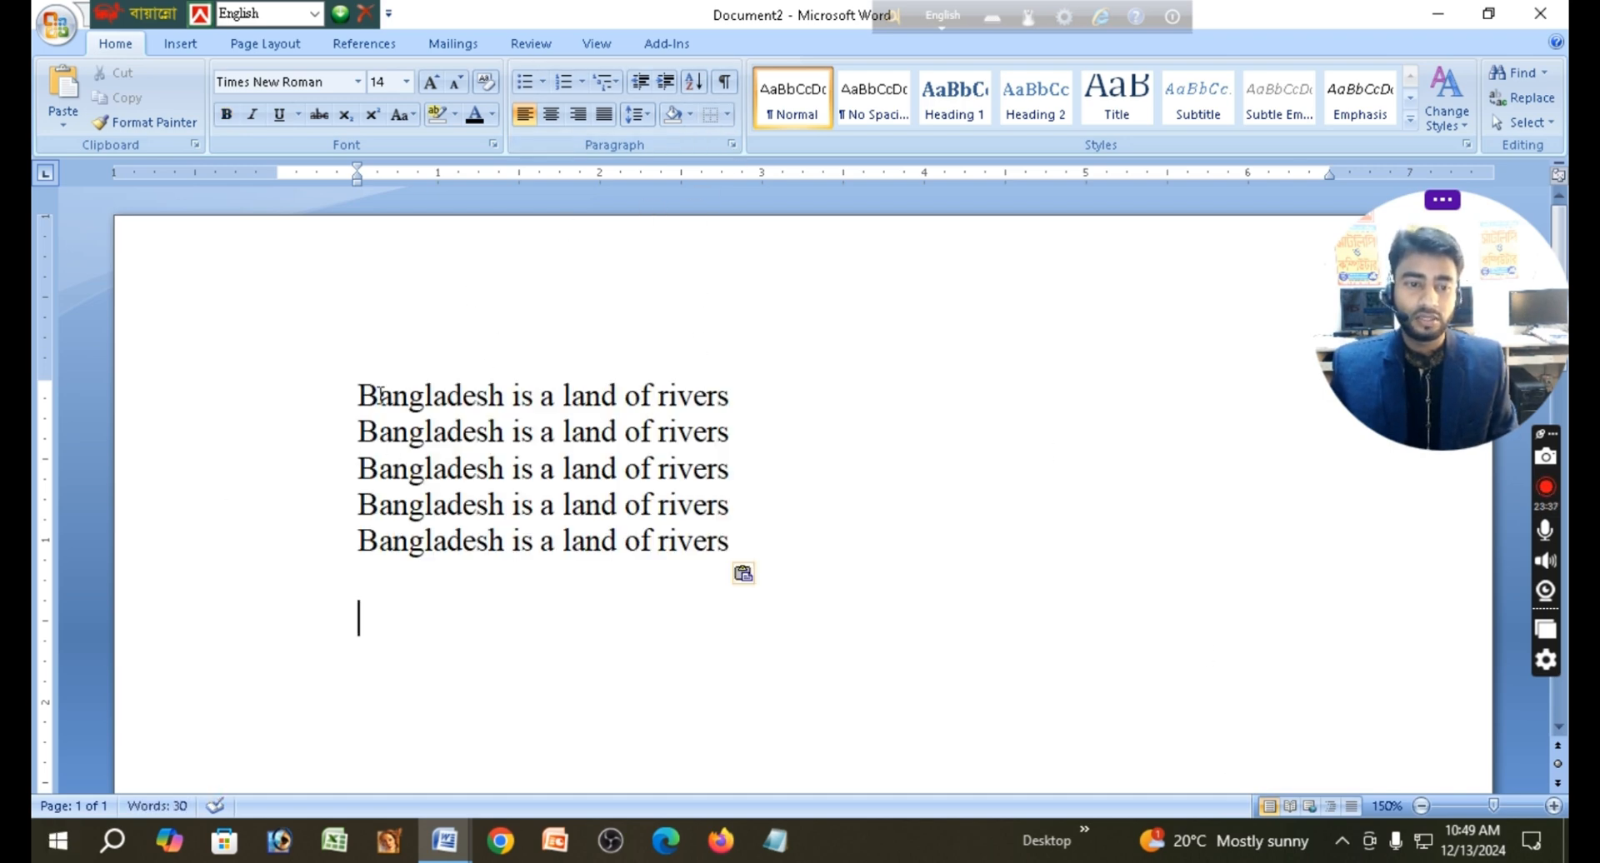
- Show the paragraph marks and delete the empty paragraphs below the five sentence lines
drag(363, 390, 764, 536)
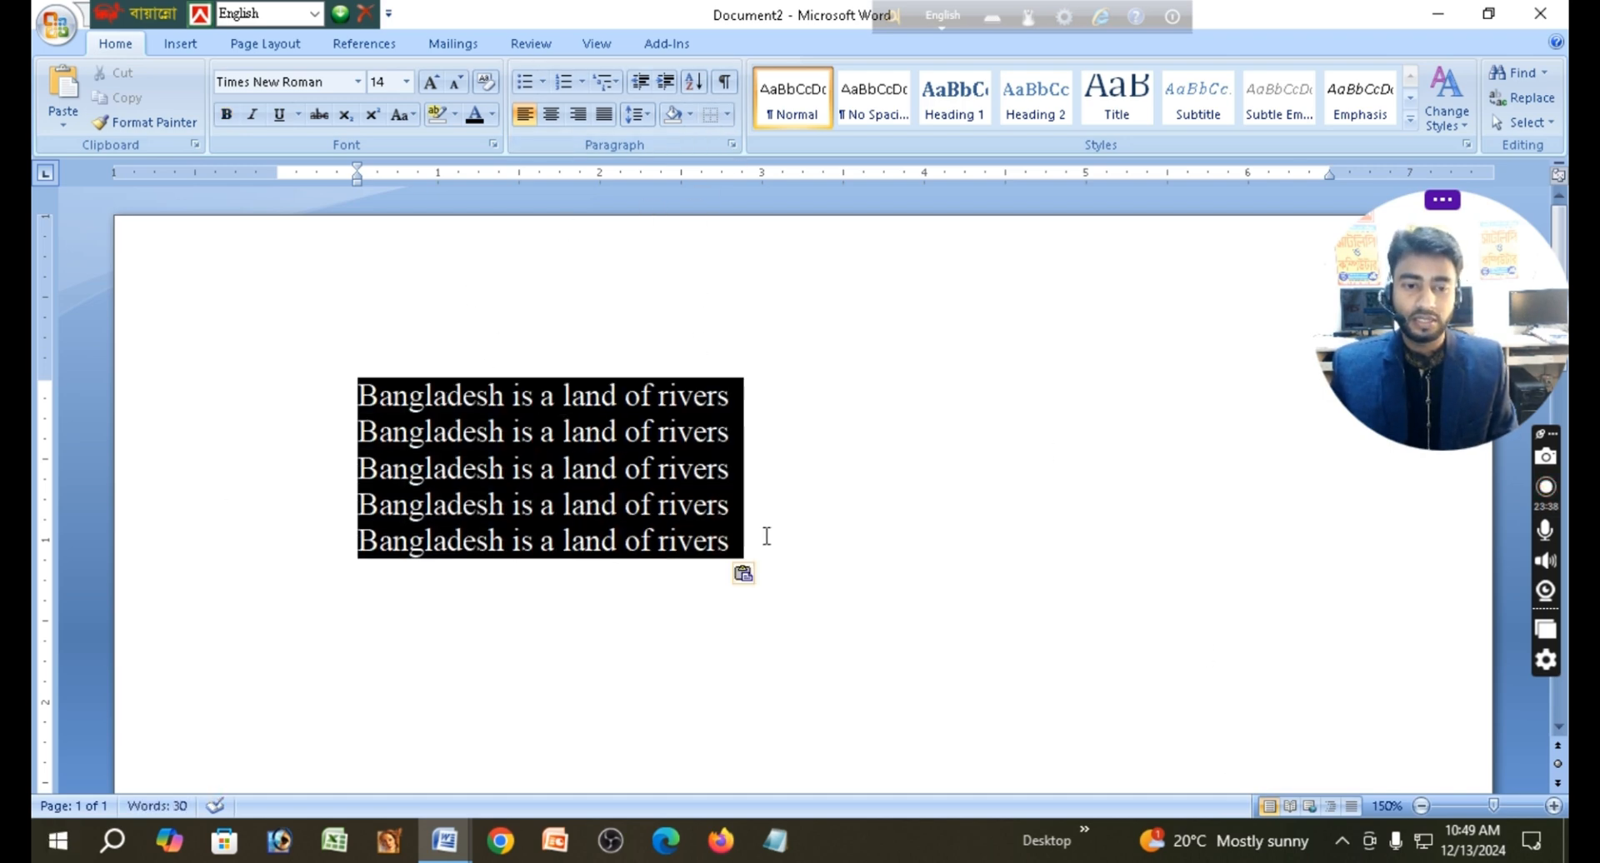
click(723, 92)
click(800, 468)
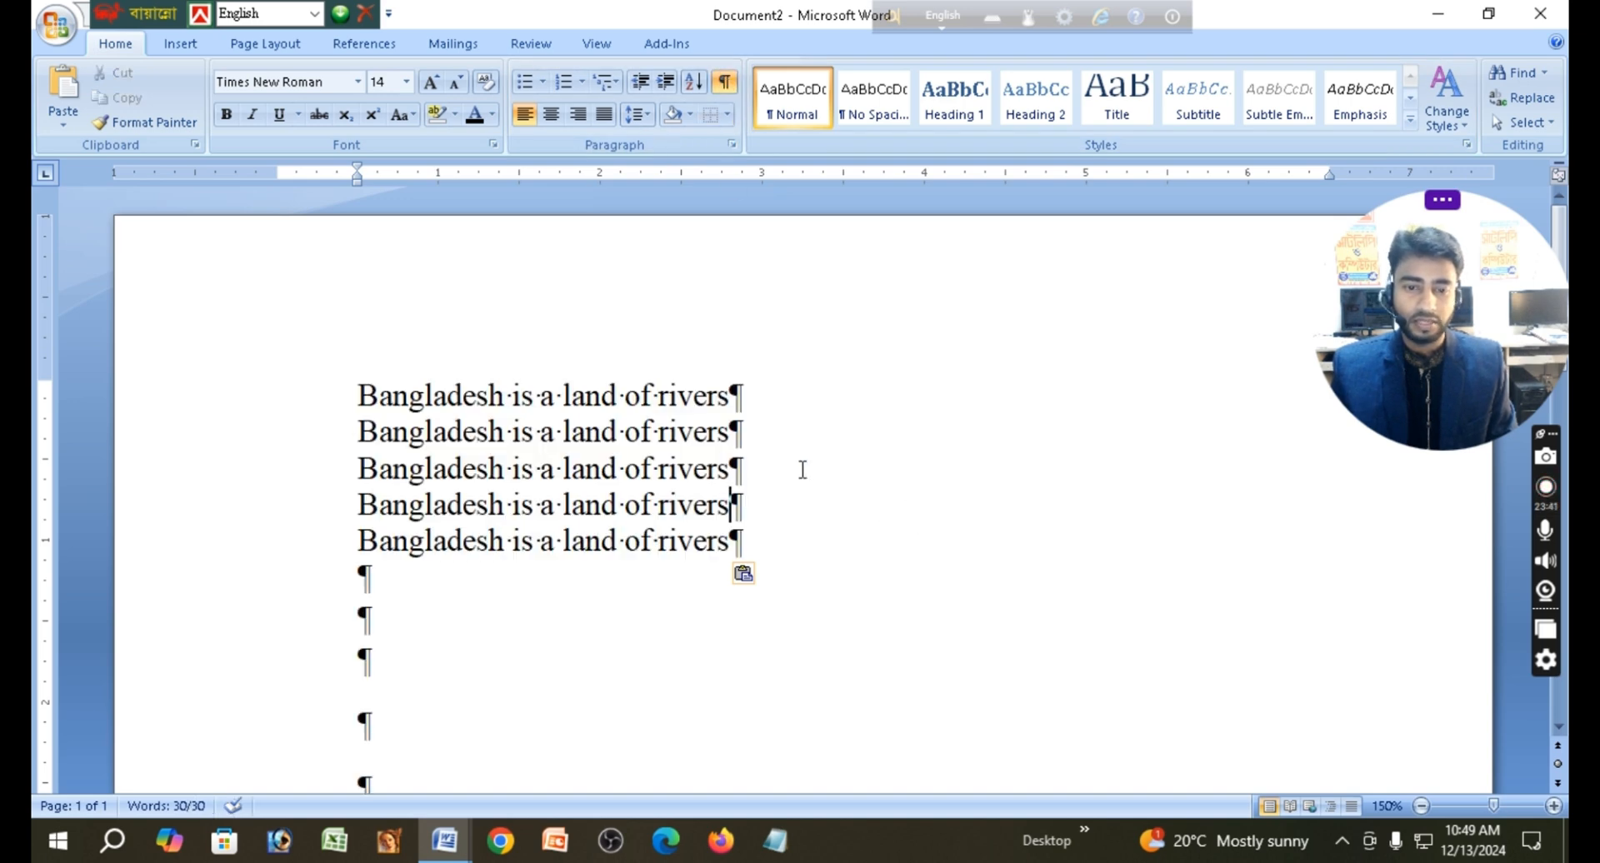
scroll(785, 509, down, 2)
click(461, 710)
drag(461, 709, 218, 431)
key(Delete)
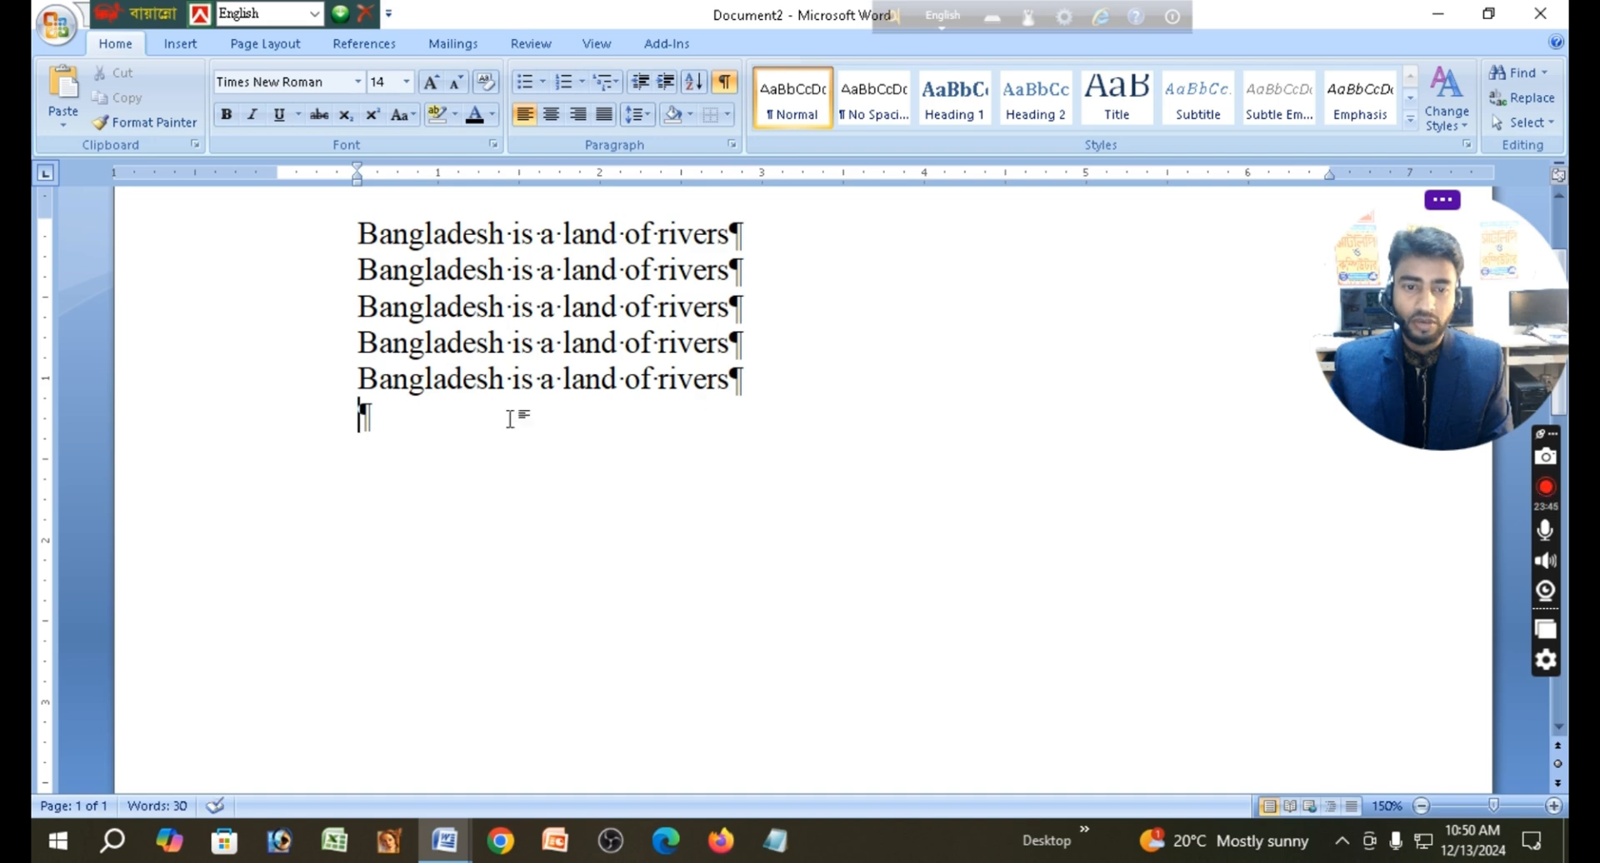
- Delete the five sentence lines and the remaining empty paragraph, and hide the paragraph marks
drag(510, 418, 150, 239)
key(Delete)
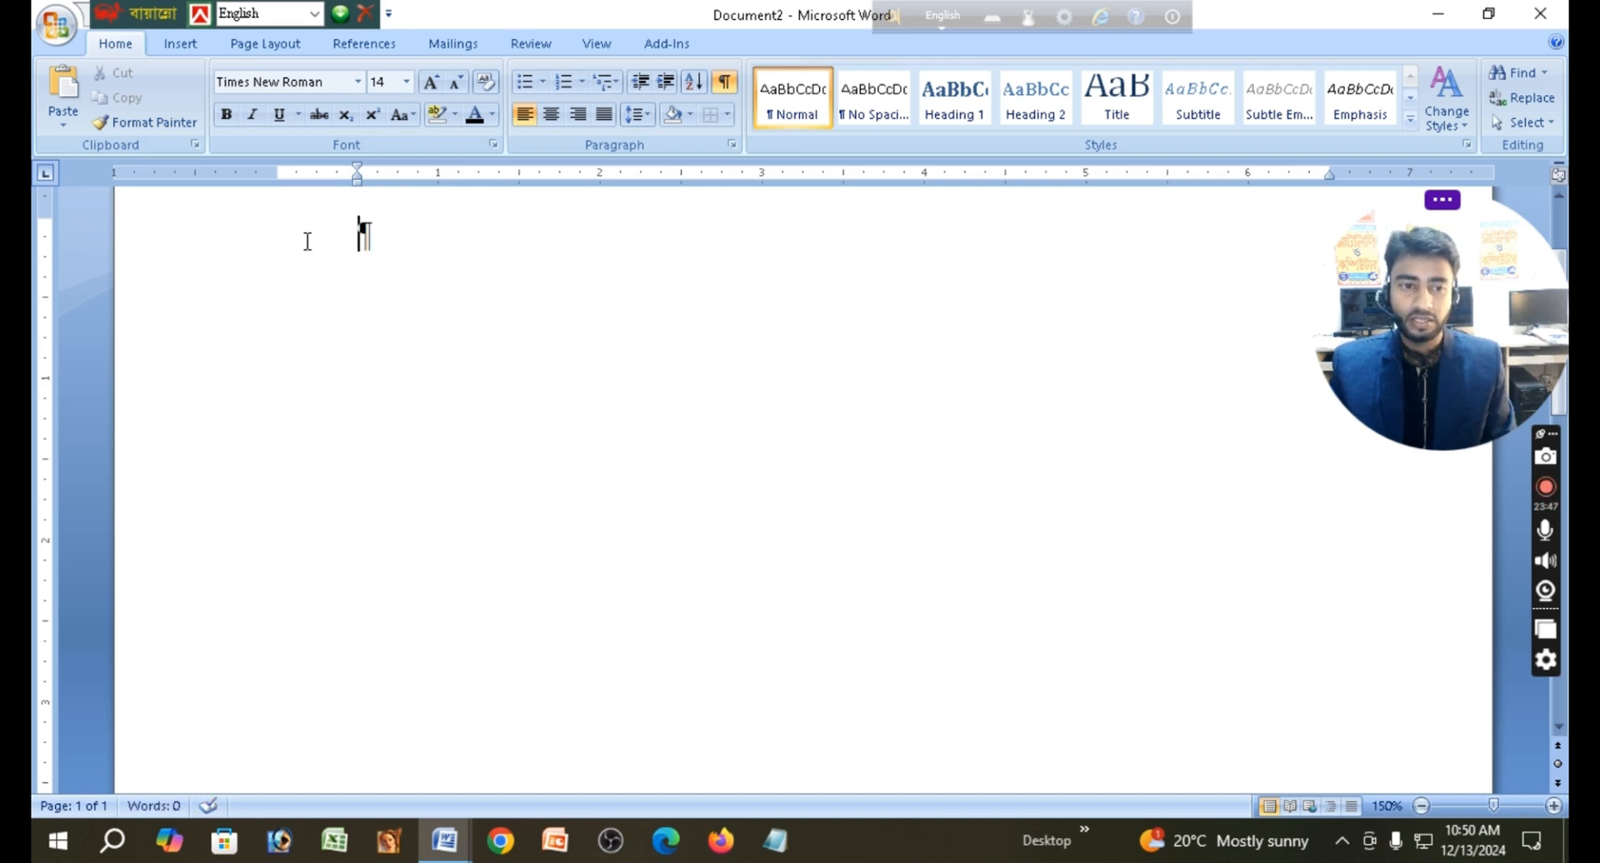
drag(357, 242, 571, 276)
key(Delete)
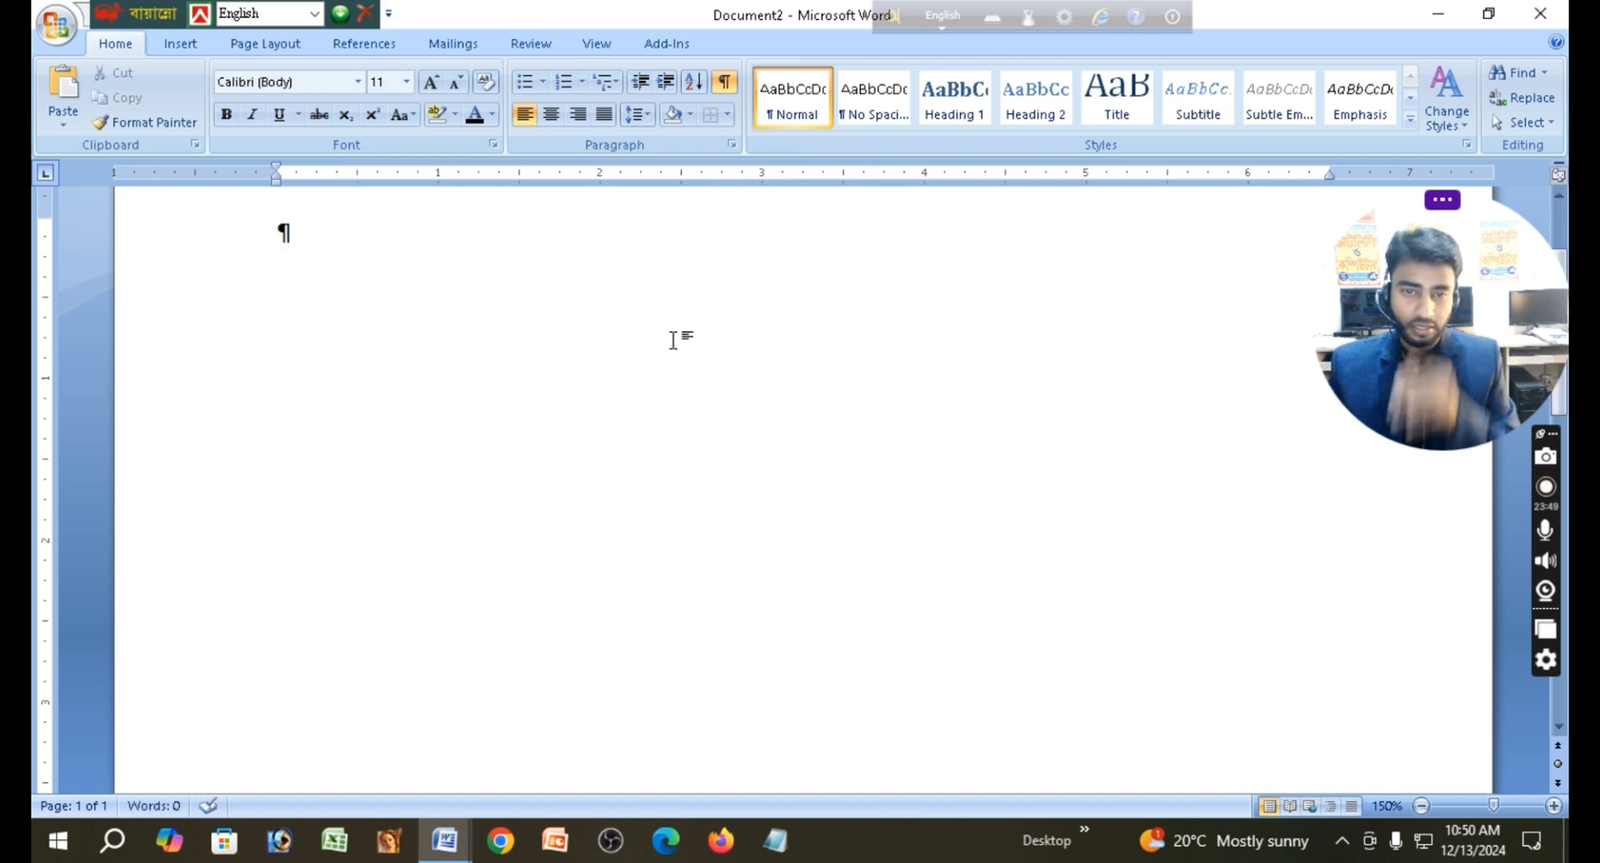
click(729, 82)
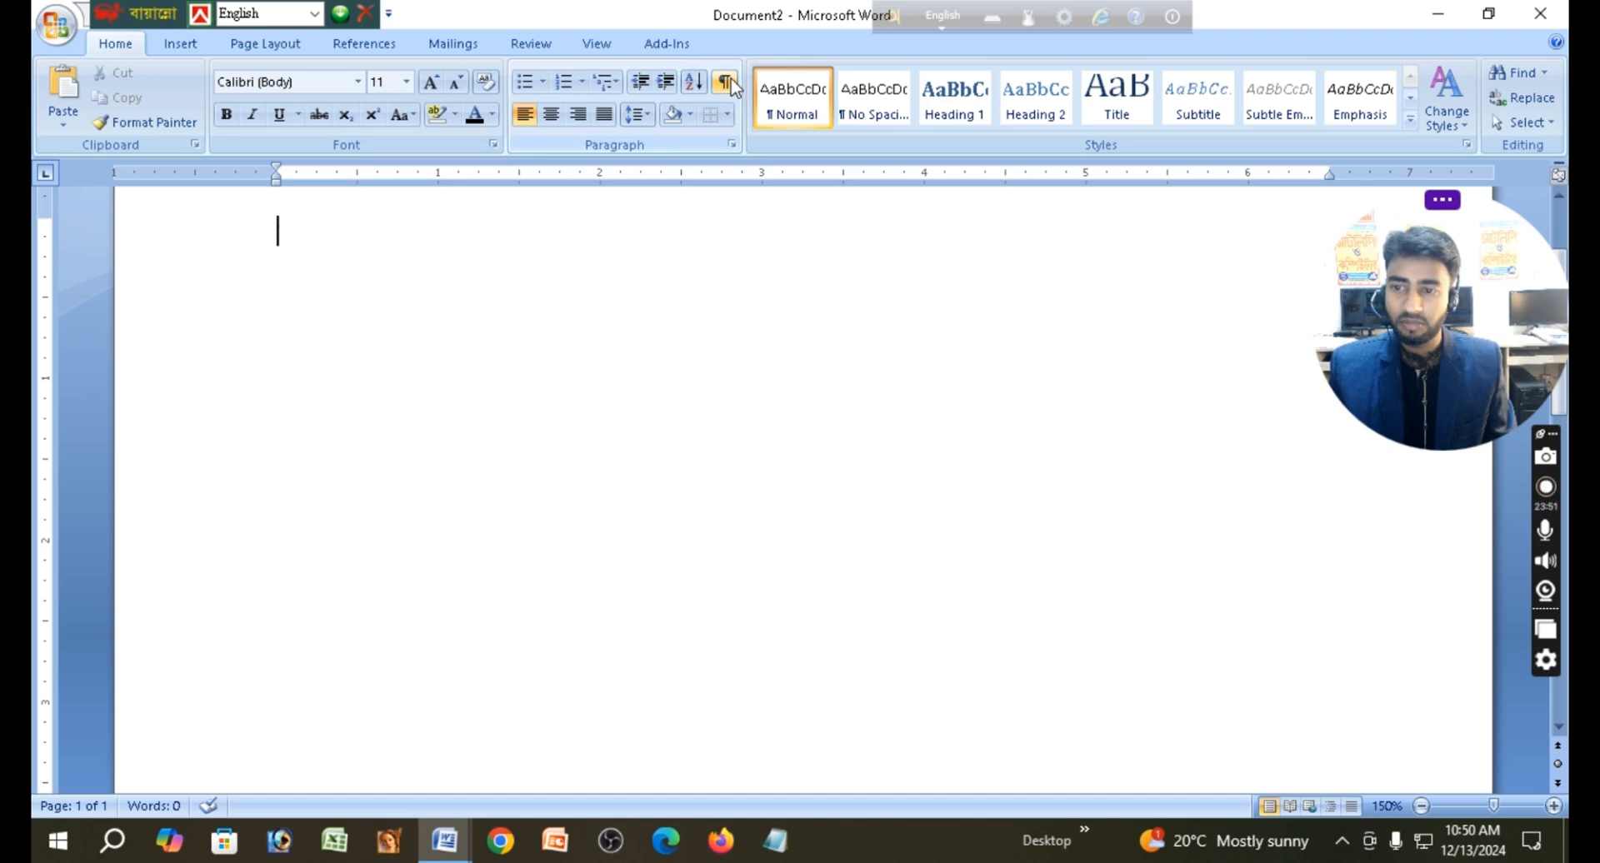
- Undo the deletions of the five sentence lines and the empty paragraphs
key(ctrl+z)
key(ctrl+z)
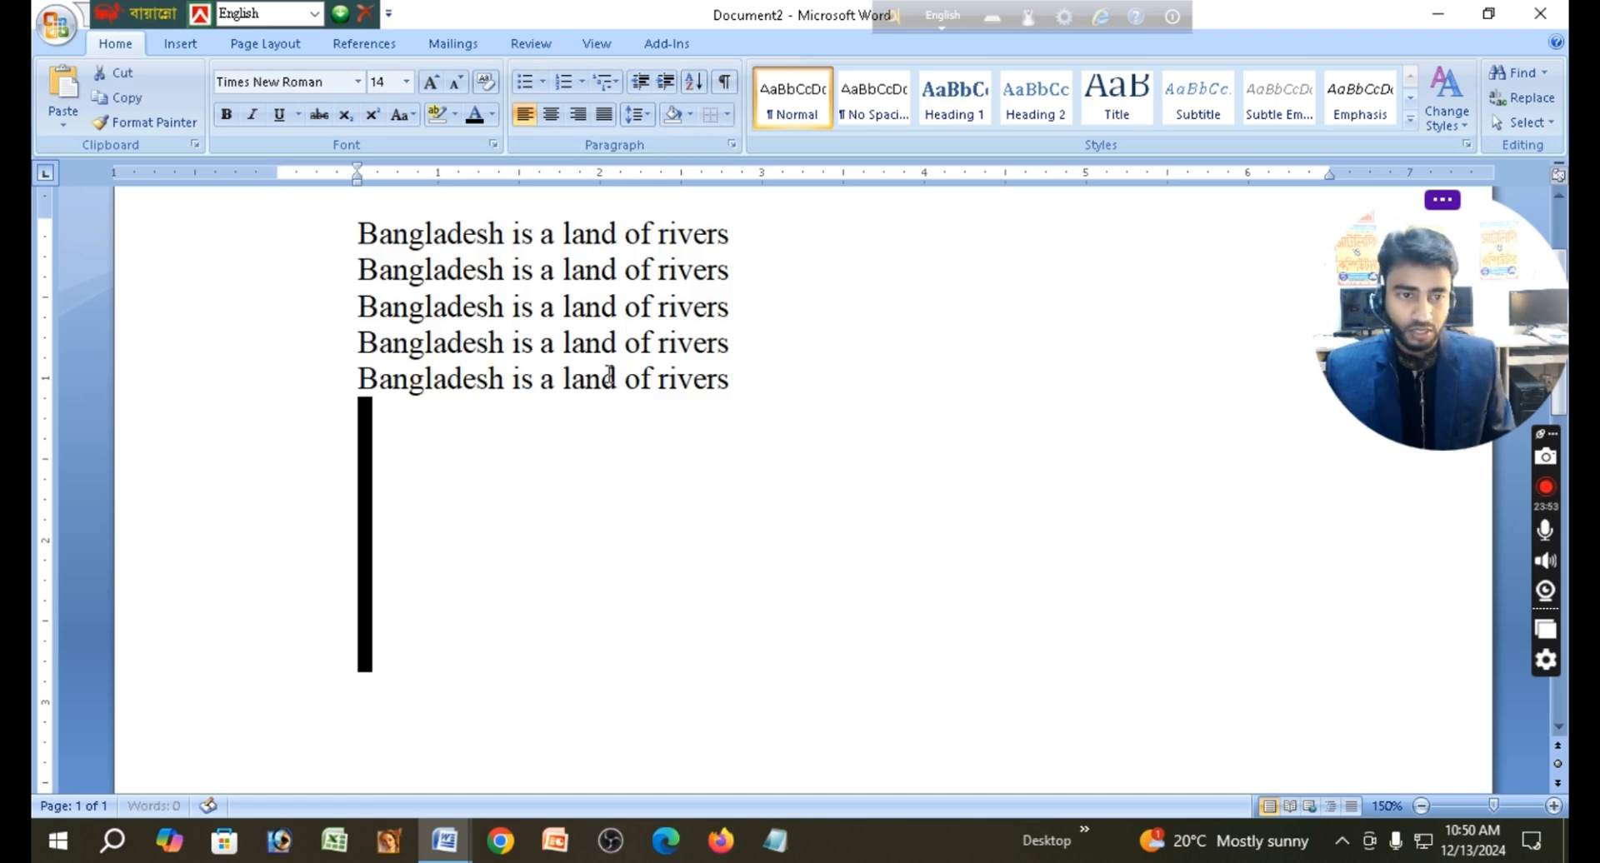
click(631, 464)
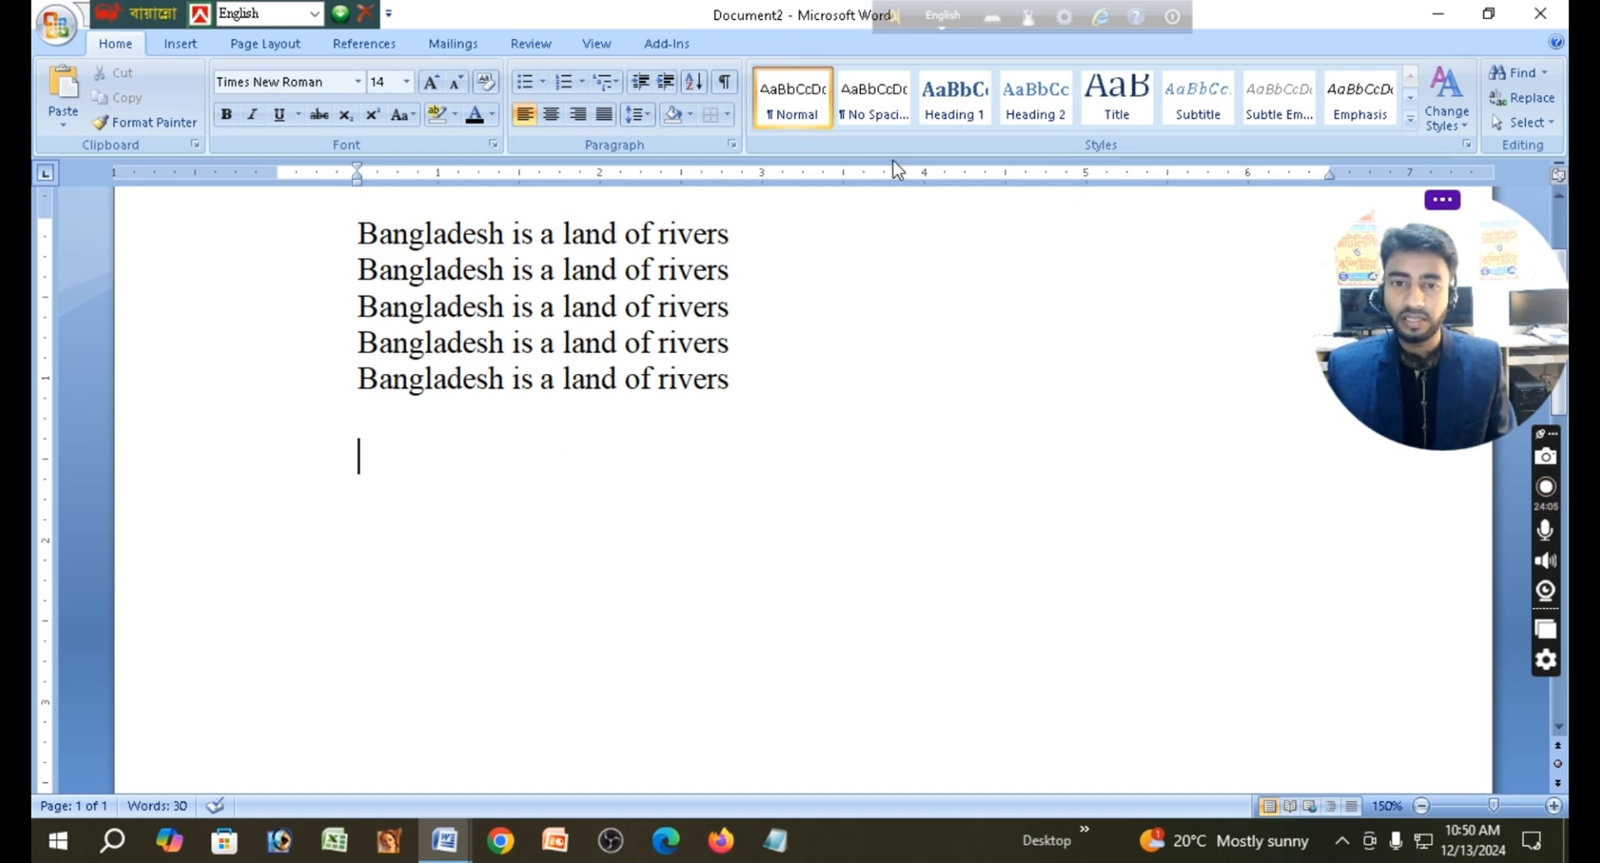
- Apply the Intense Reference style to the entire document text and replace it with the Book Title style
drag(789, 396, 283, 266)
click(279, 239)
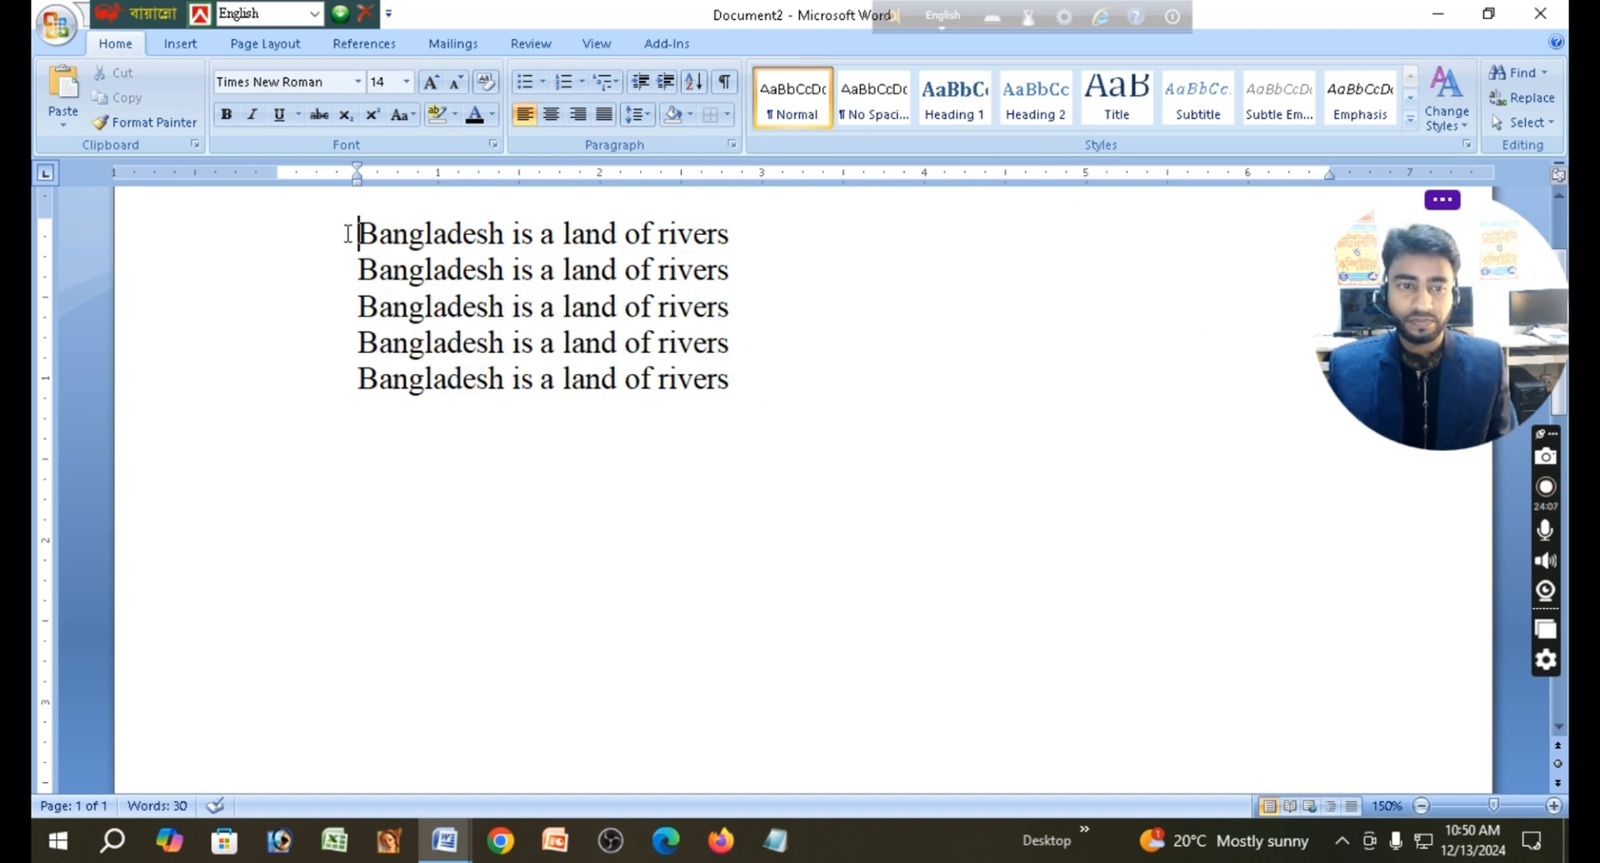
key(ctrl+a)
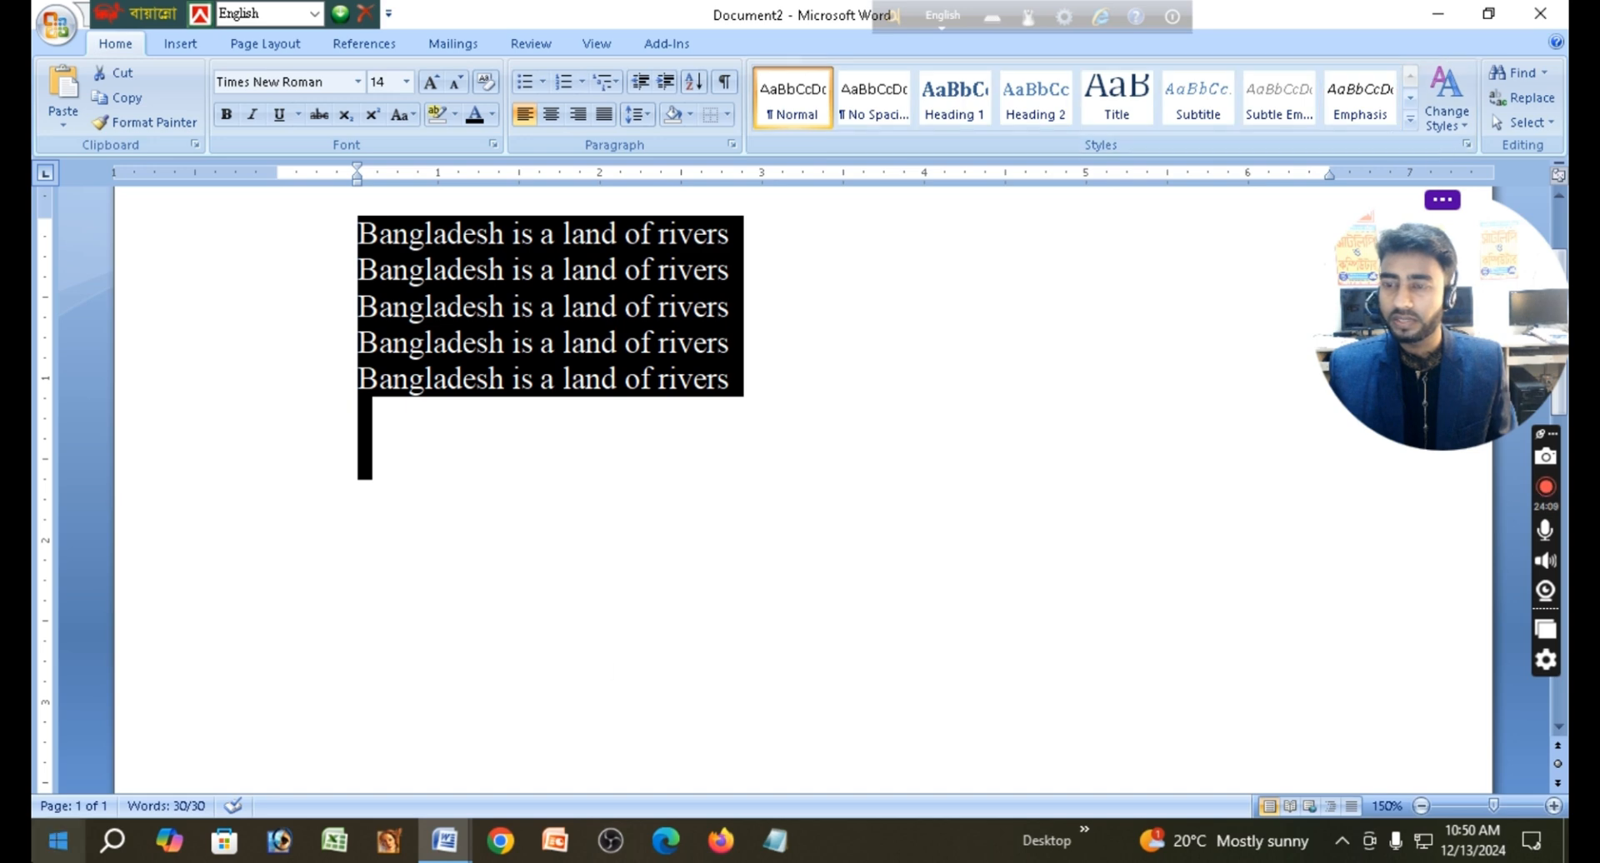
click(1410, 98)
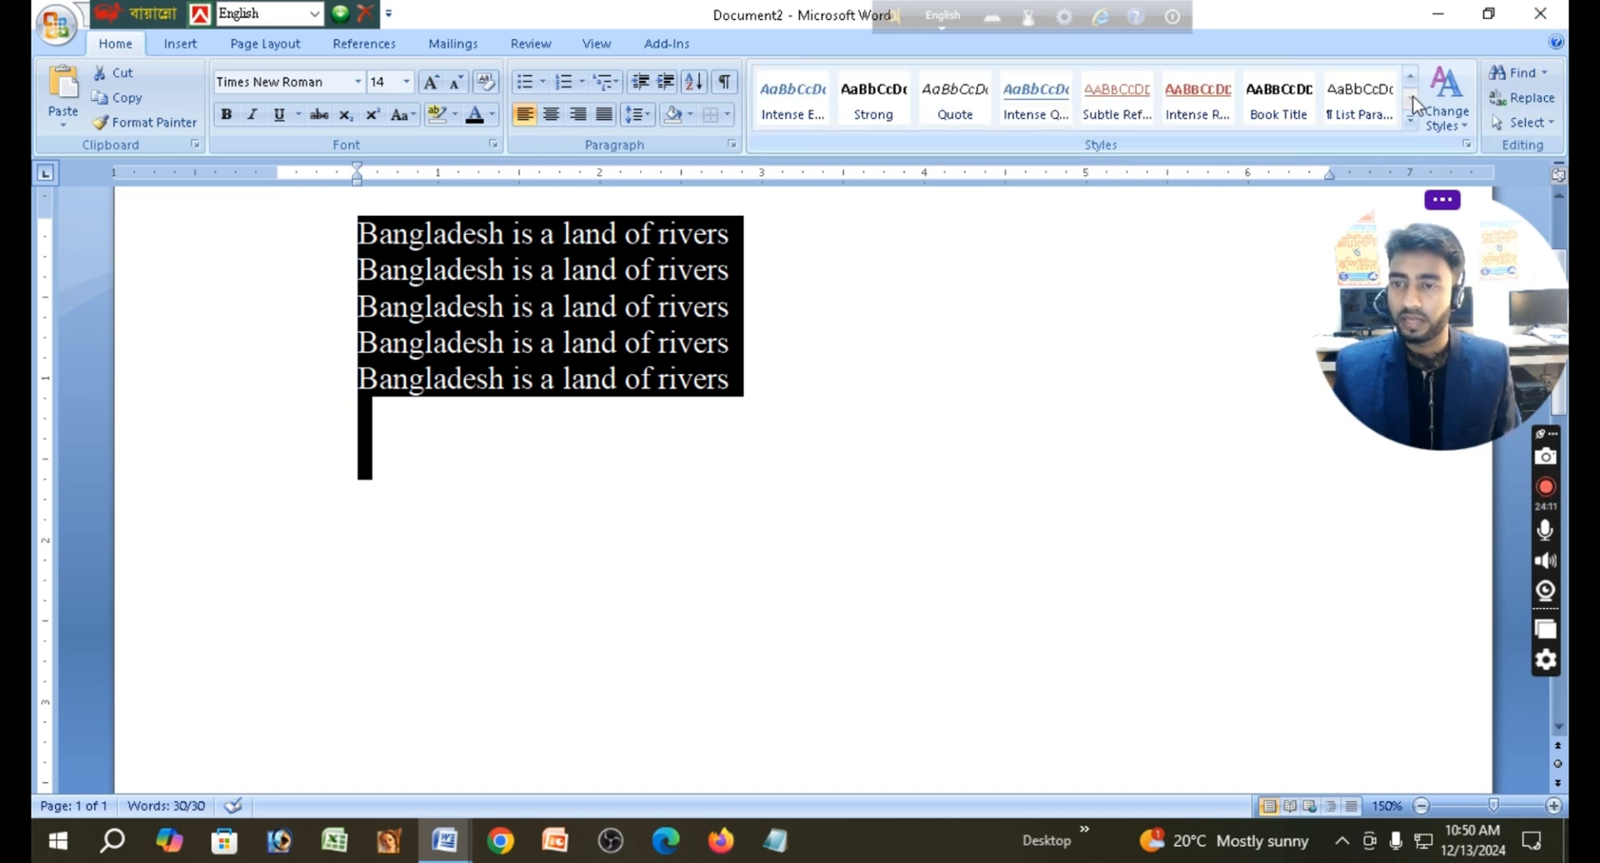
click(1204, 96)
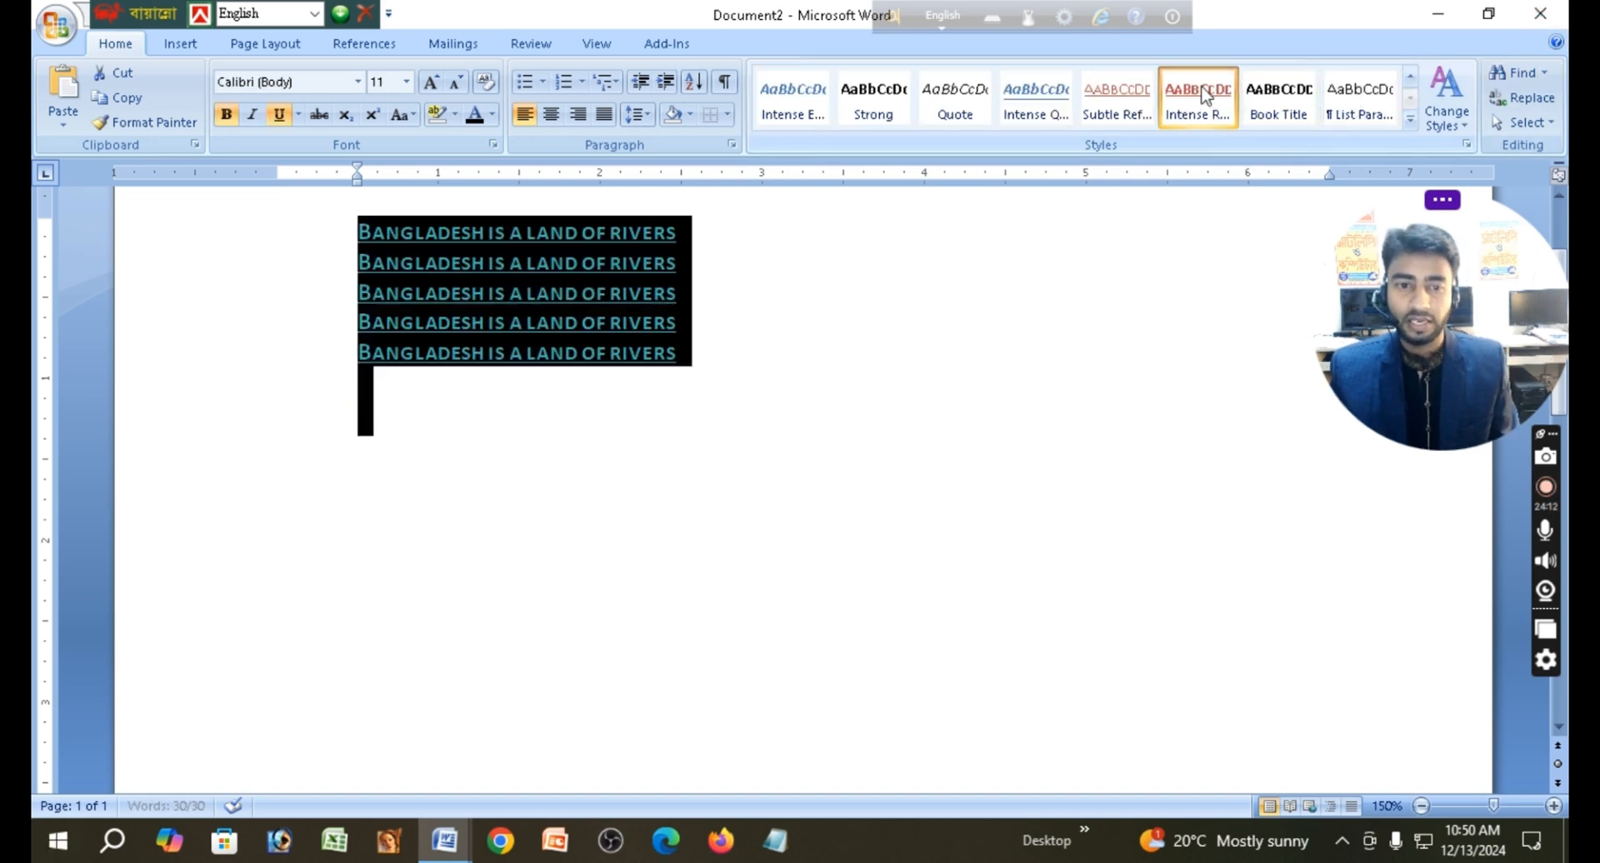
click(1408, 123)
click(1279, 158)
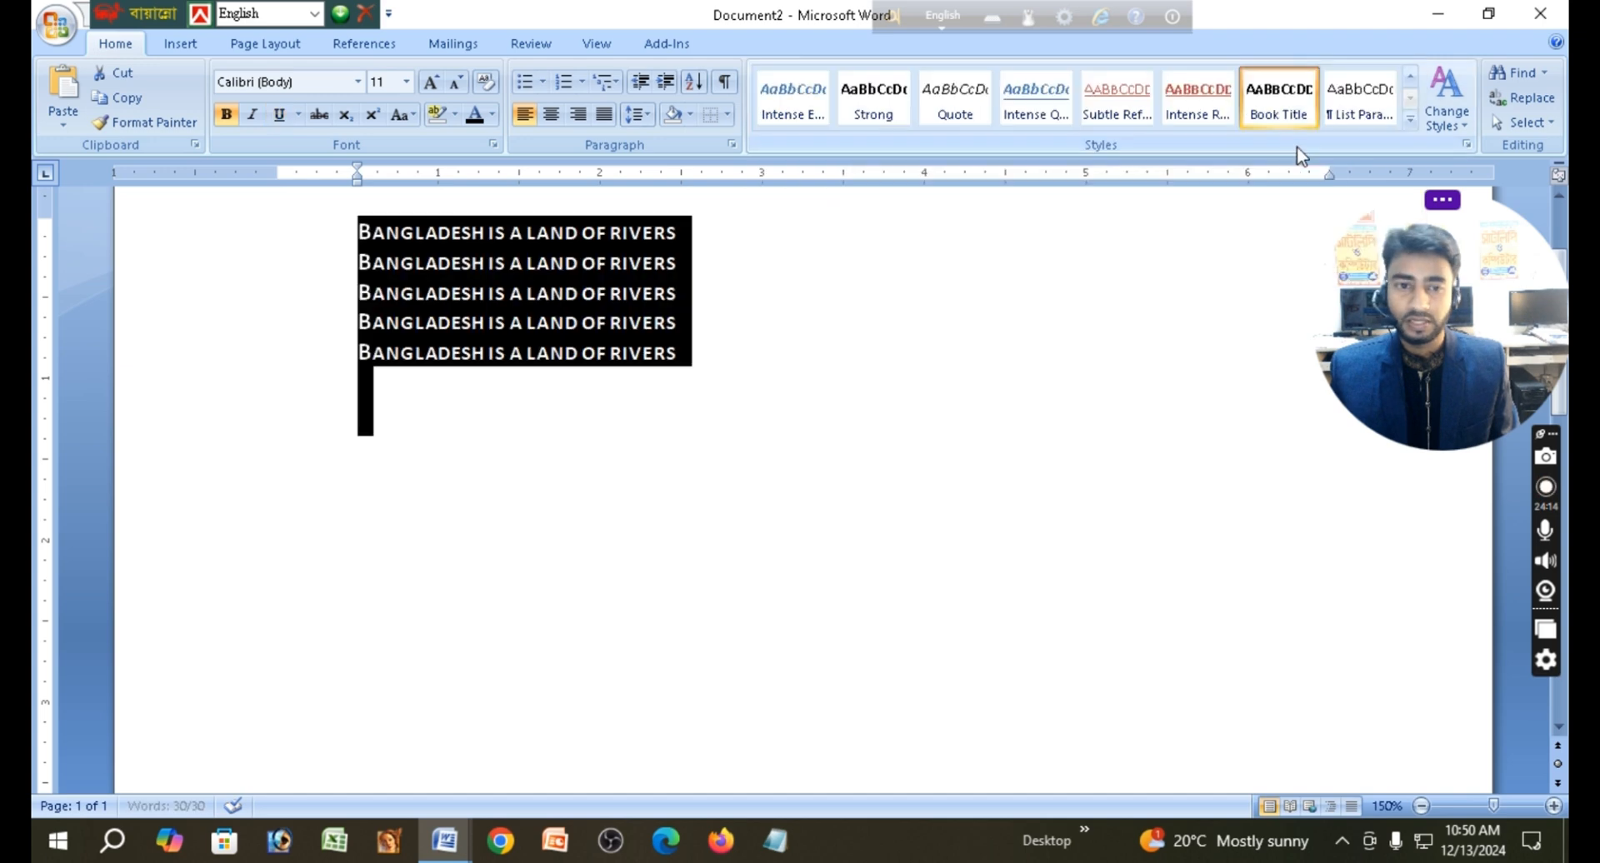
click(773, 282)
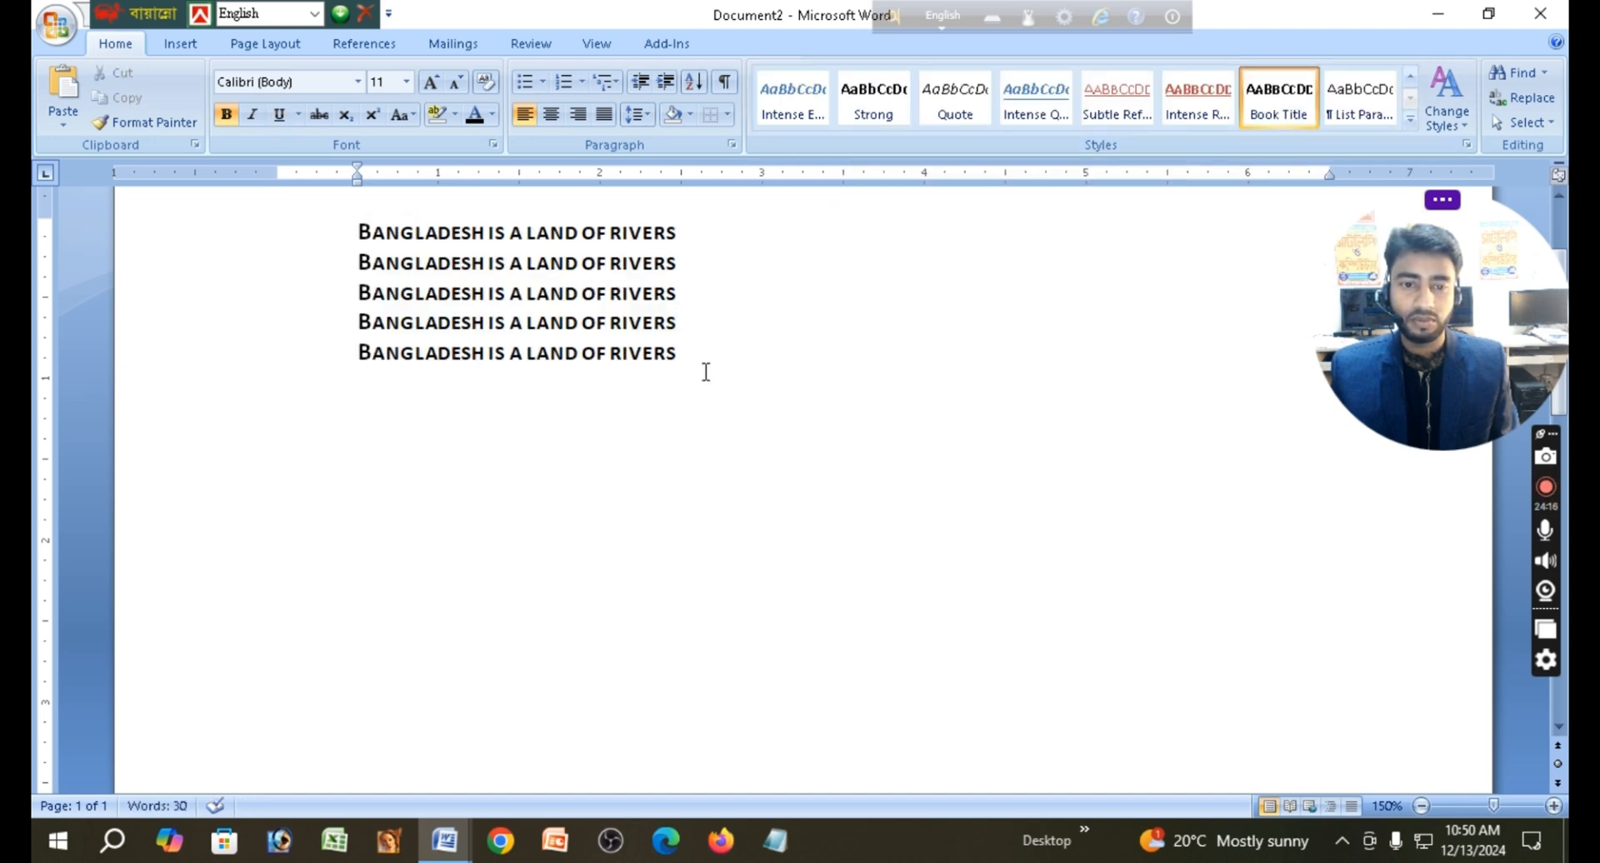
- Select the five sentence lines and view the full quick styles gallery without choosing a style
drag(705, 372, 359, 225)
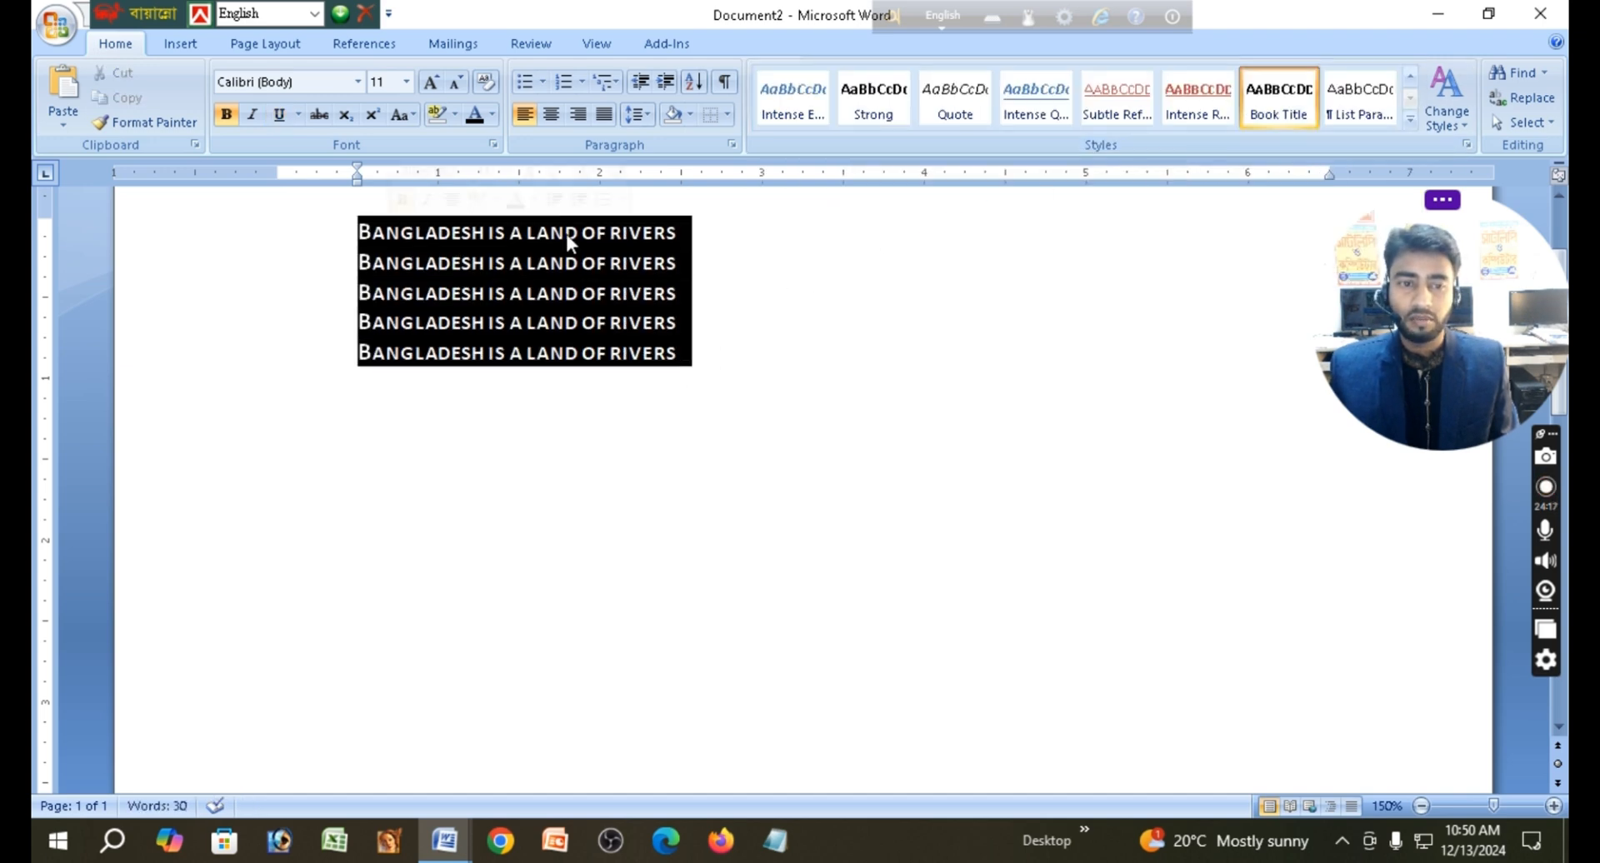
click(1409, 78)
click(1408, 120)
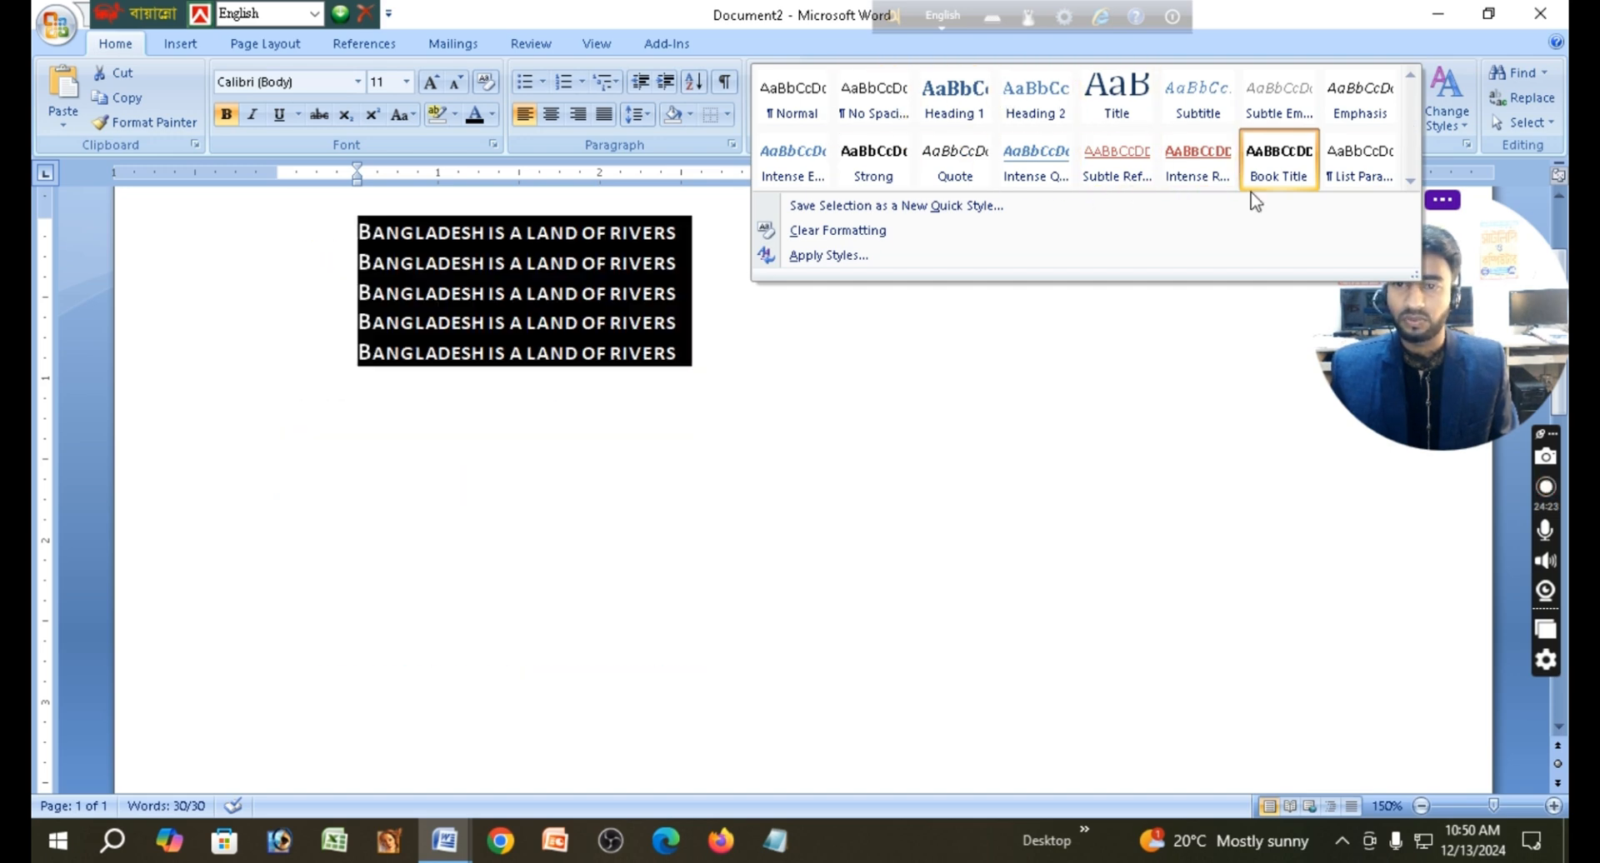
click(1257, 325)
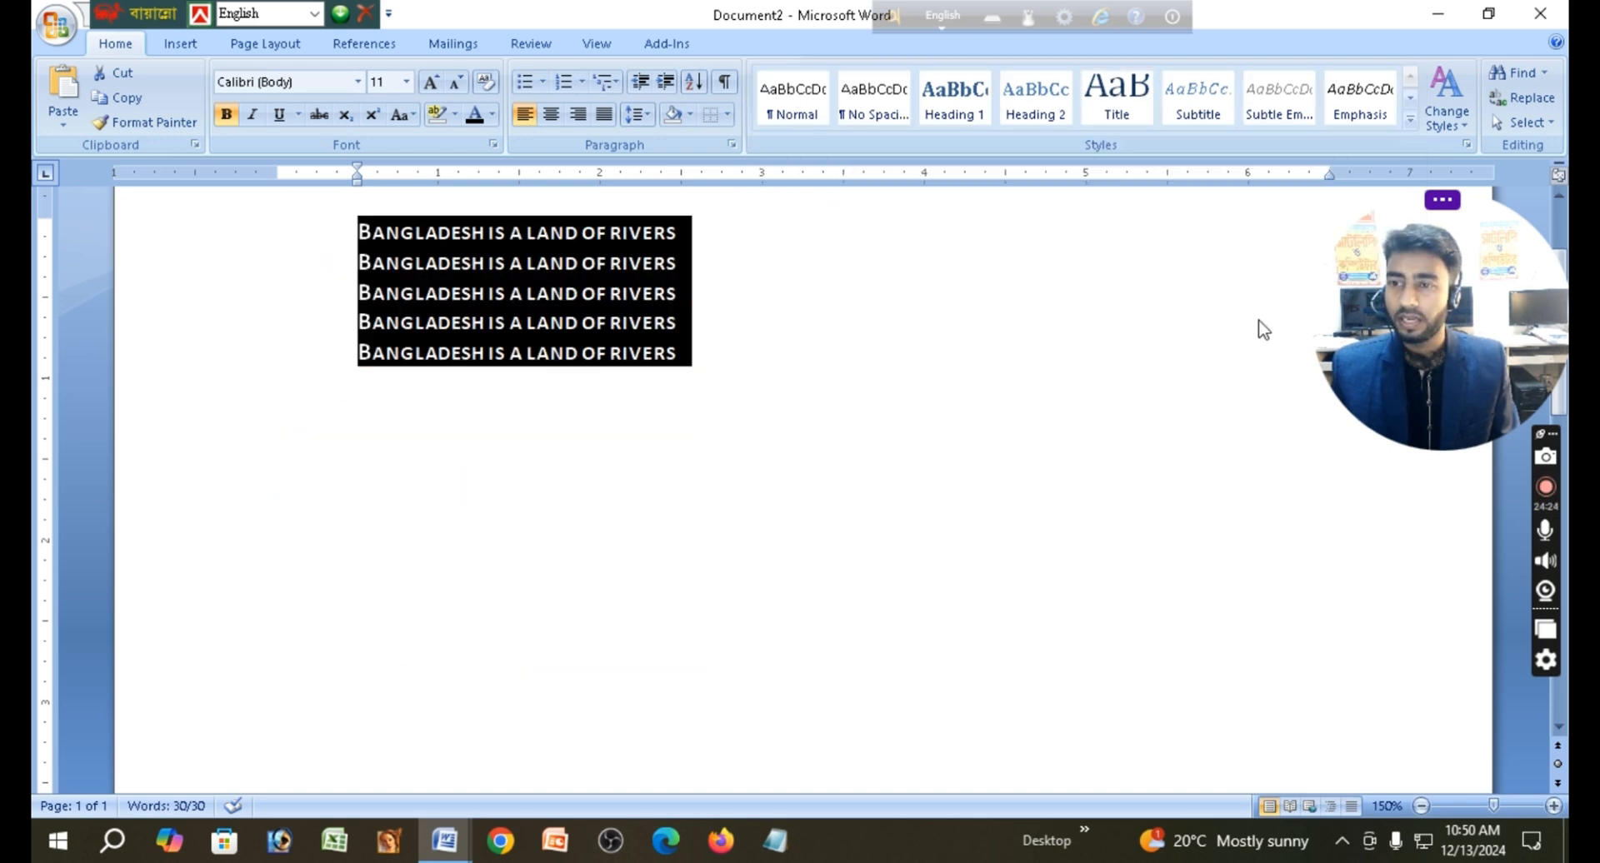
- View the available style sets, theme colors and theme fonts for changing styles without choosing one
click(1468, 130)
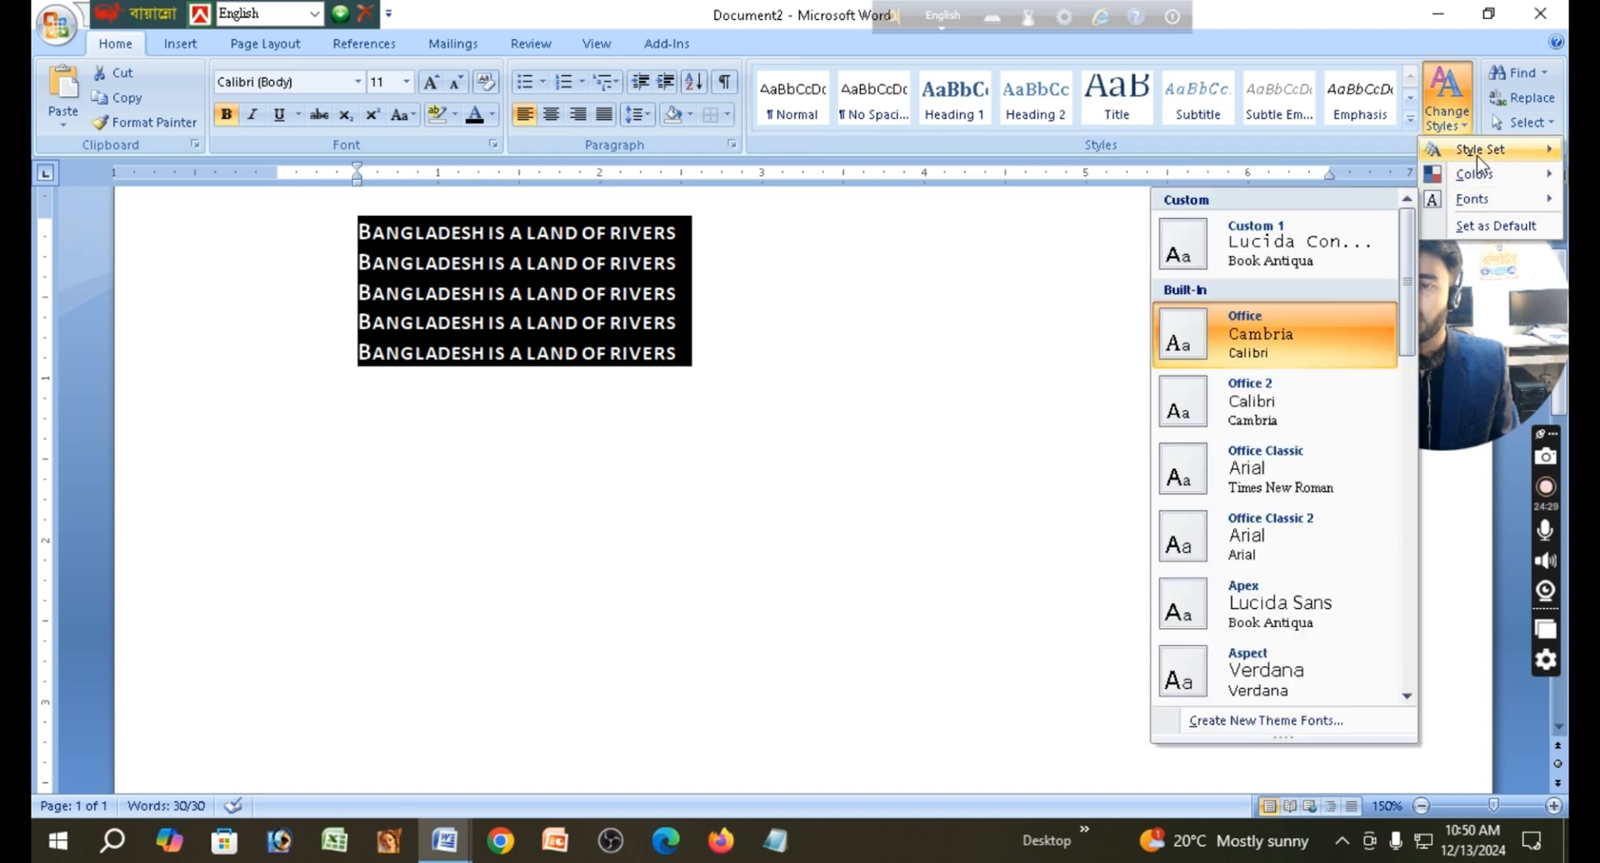
mouse_move(1477, 159)
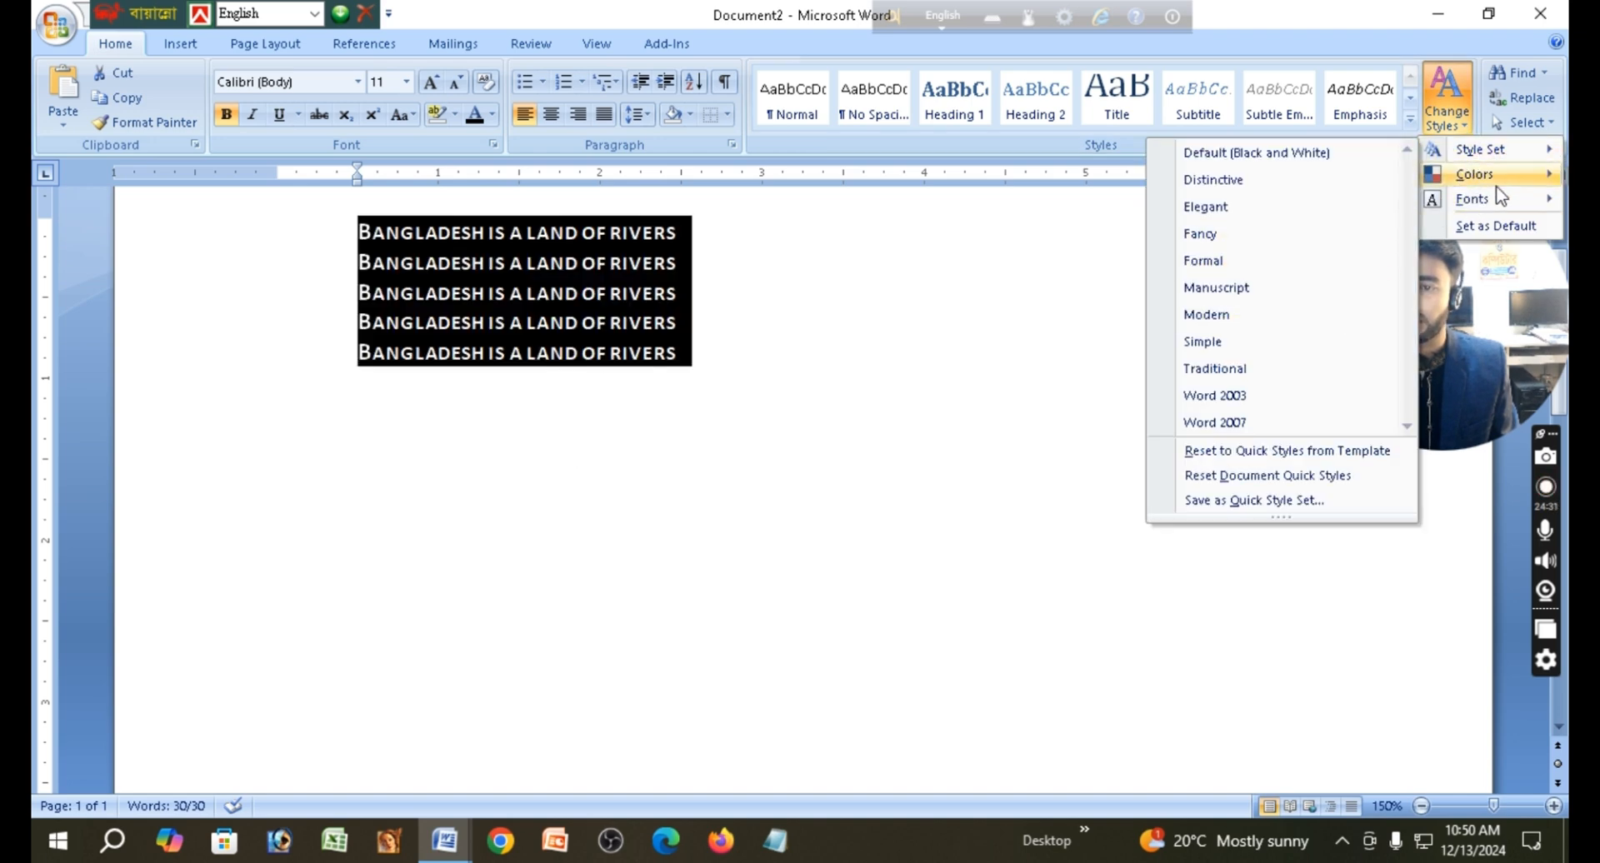
mouse_move(1498, 203)
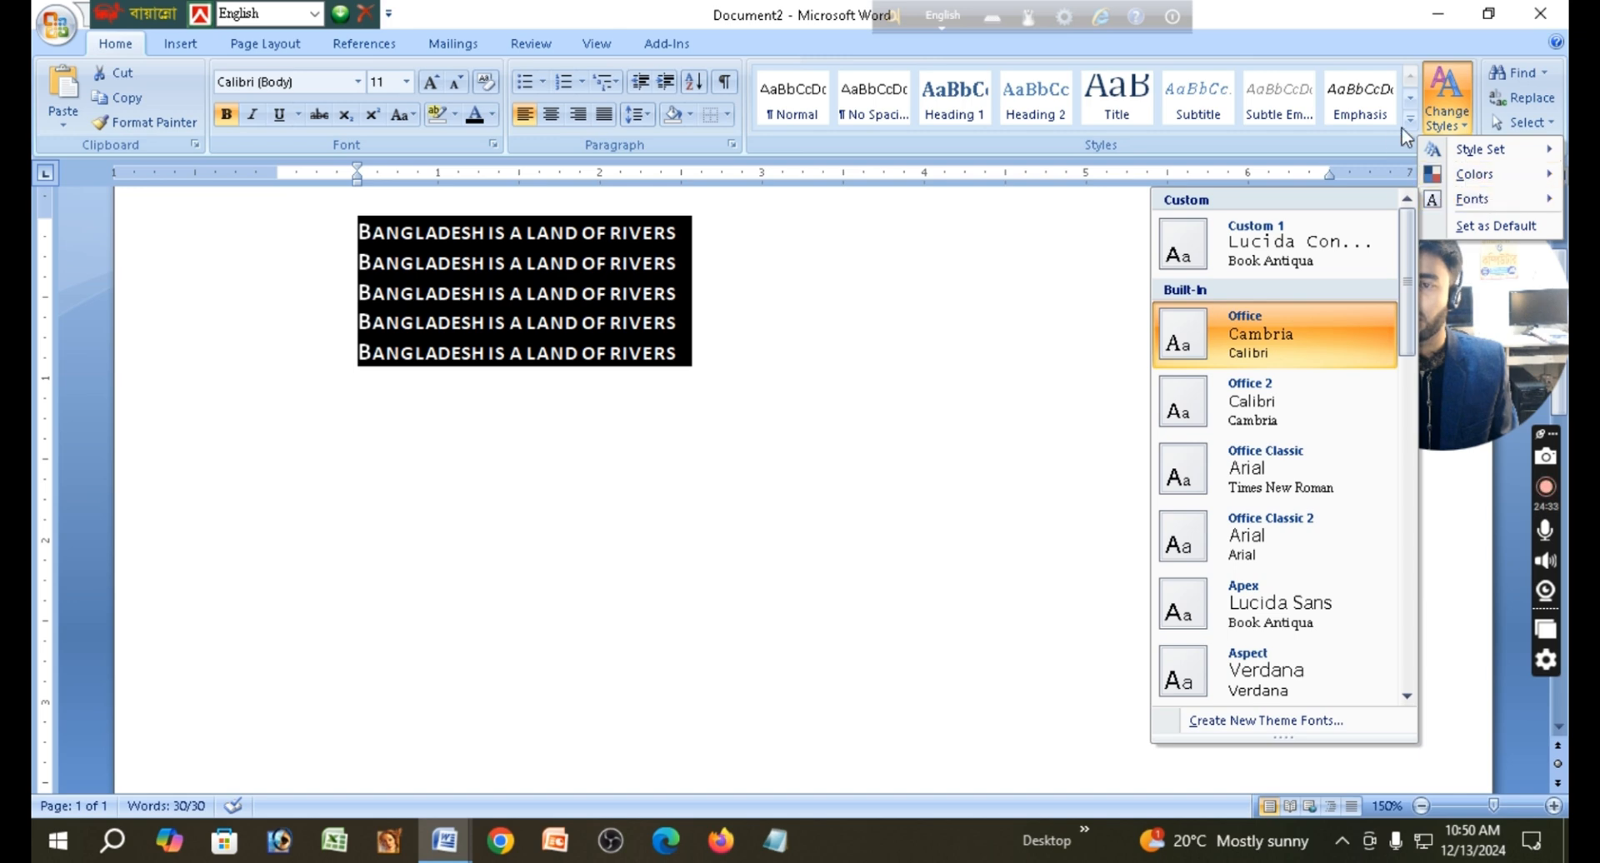
click(1382, 139)
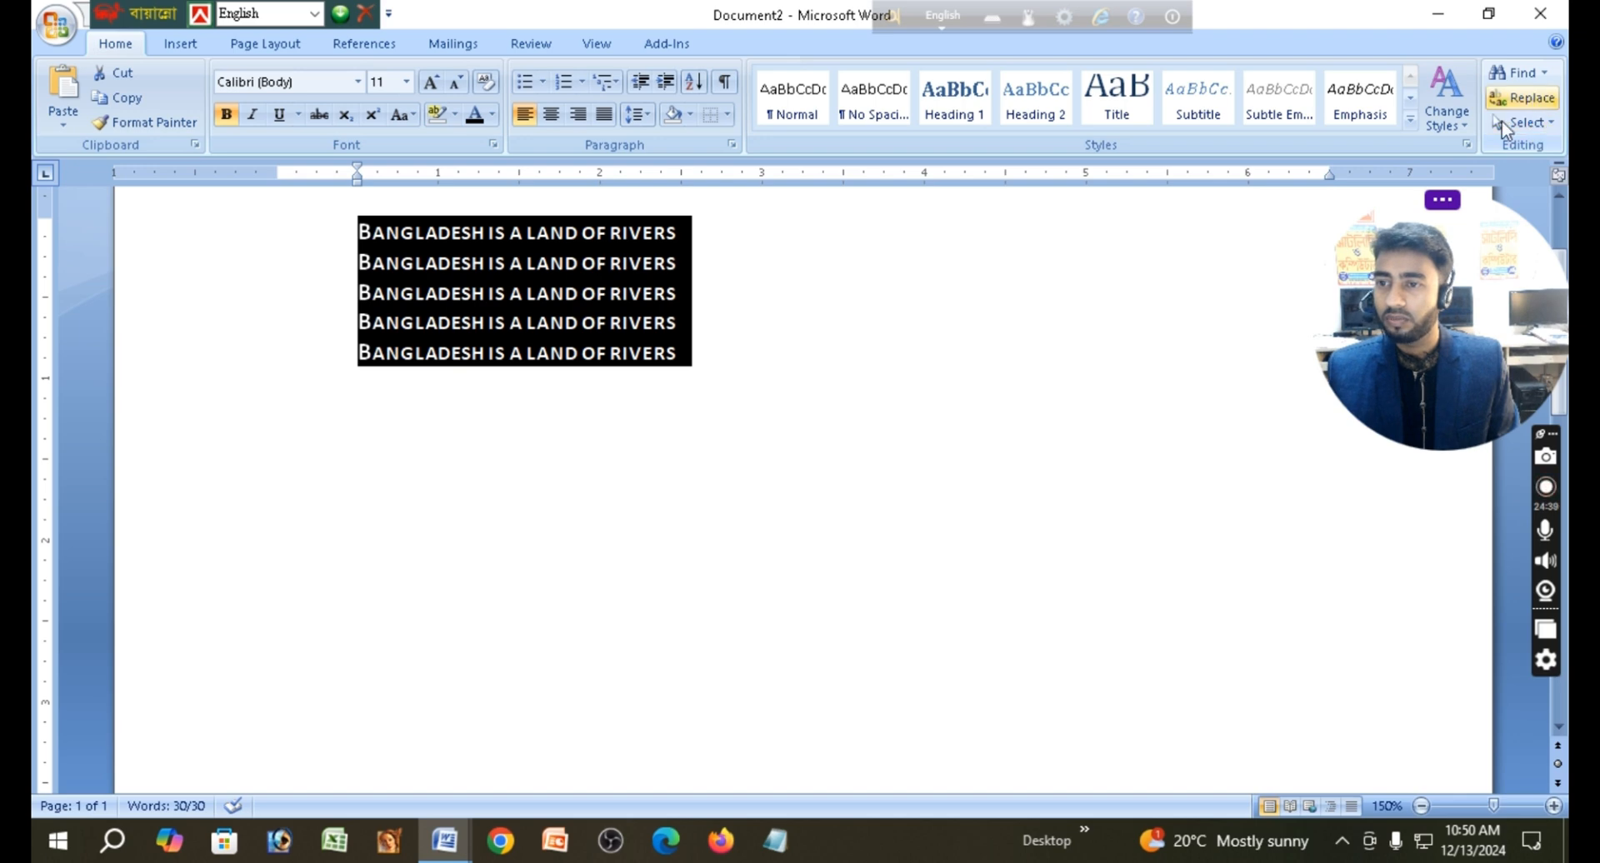
- Replace the five sentence lines with the text "I Looked up from my typewriter one late afternoon a little startled A boy"
click(749, 370)
drag(721, 360, 327, 237)
key(BackSpace)
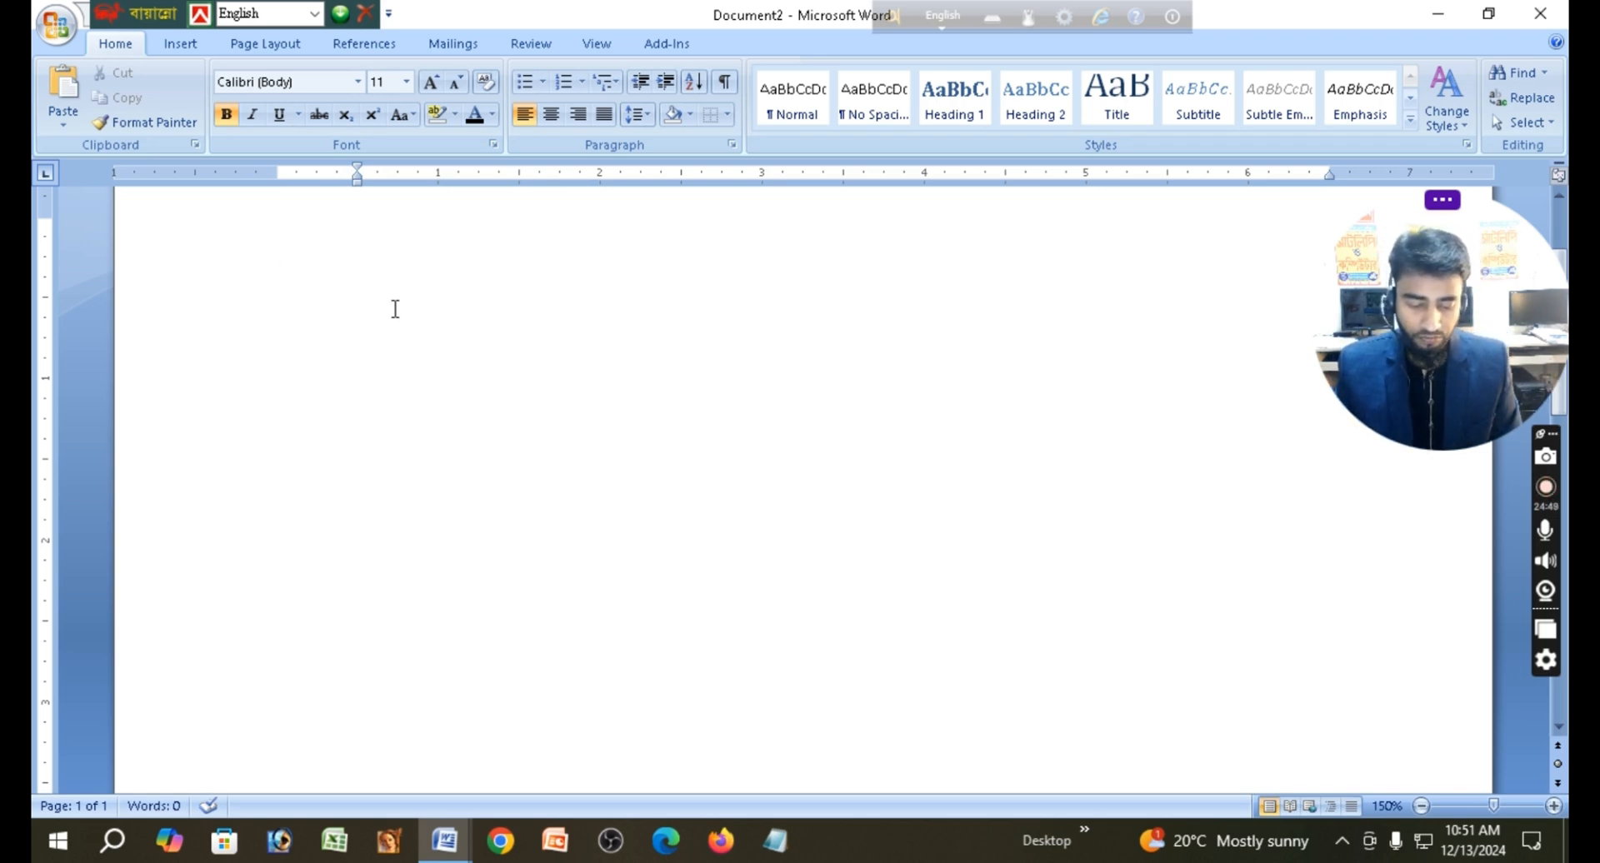
text(I Loo)
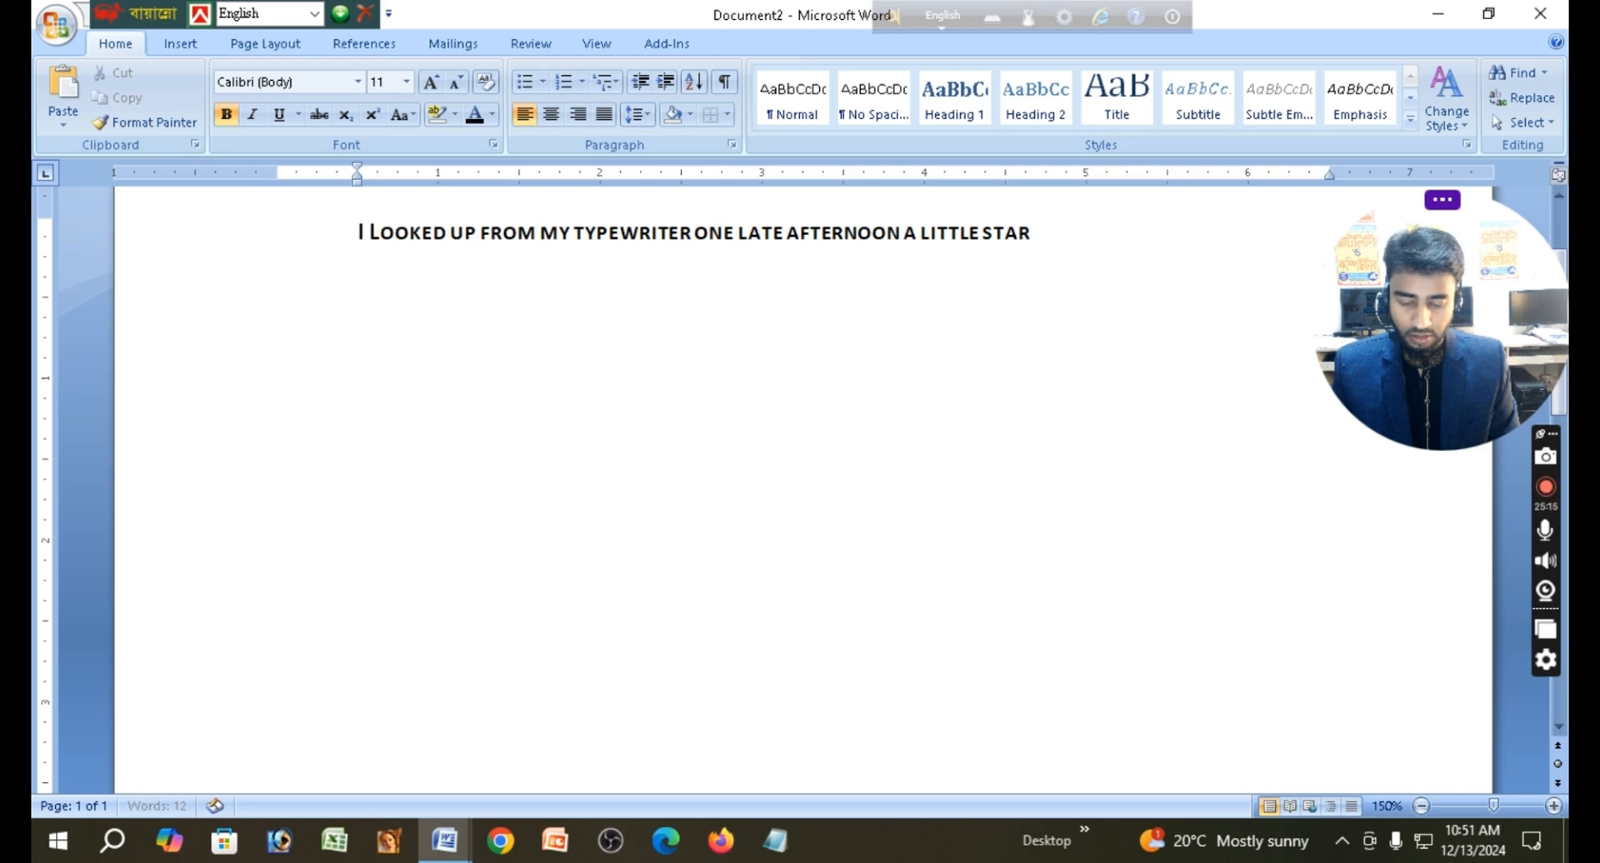
key(BackSpace)
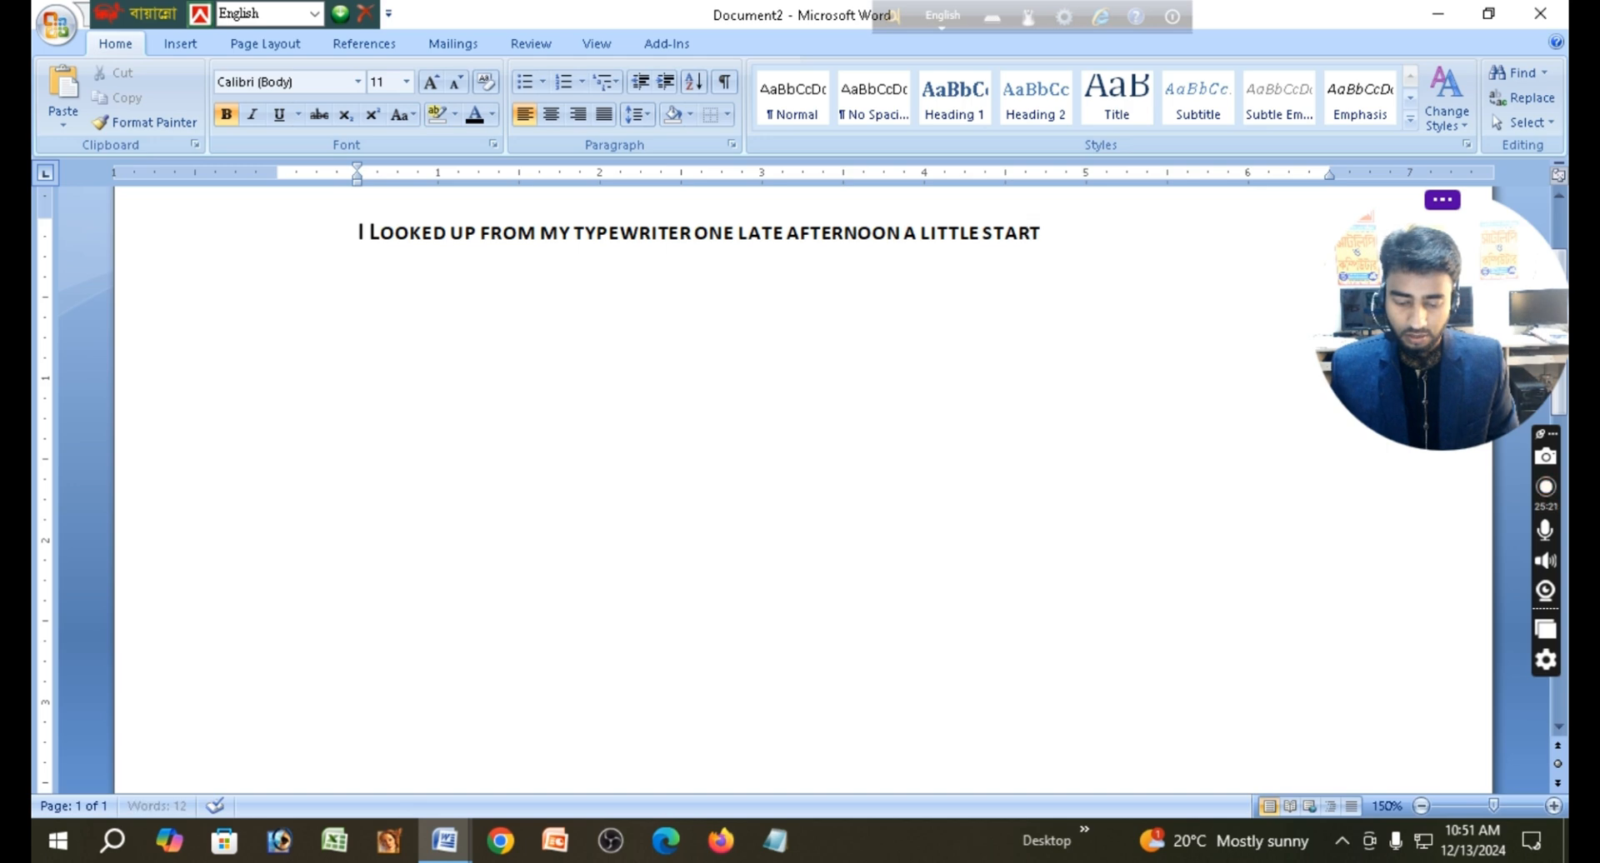
text(A B)
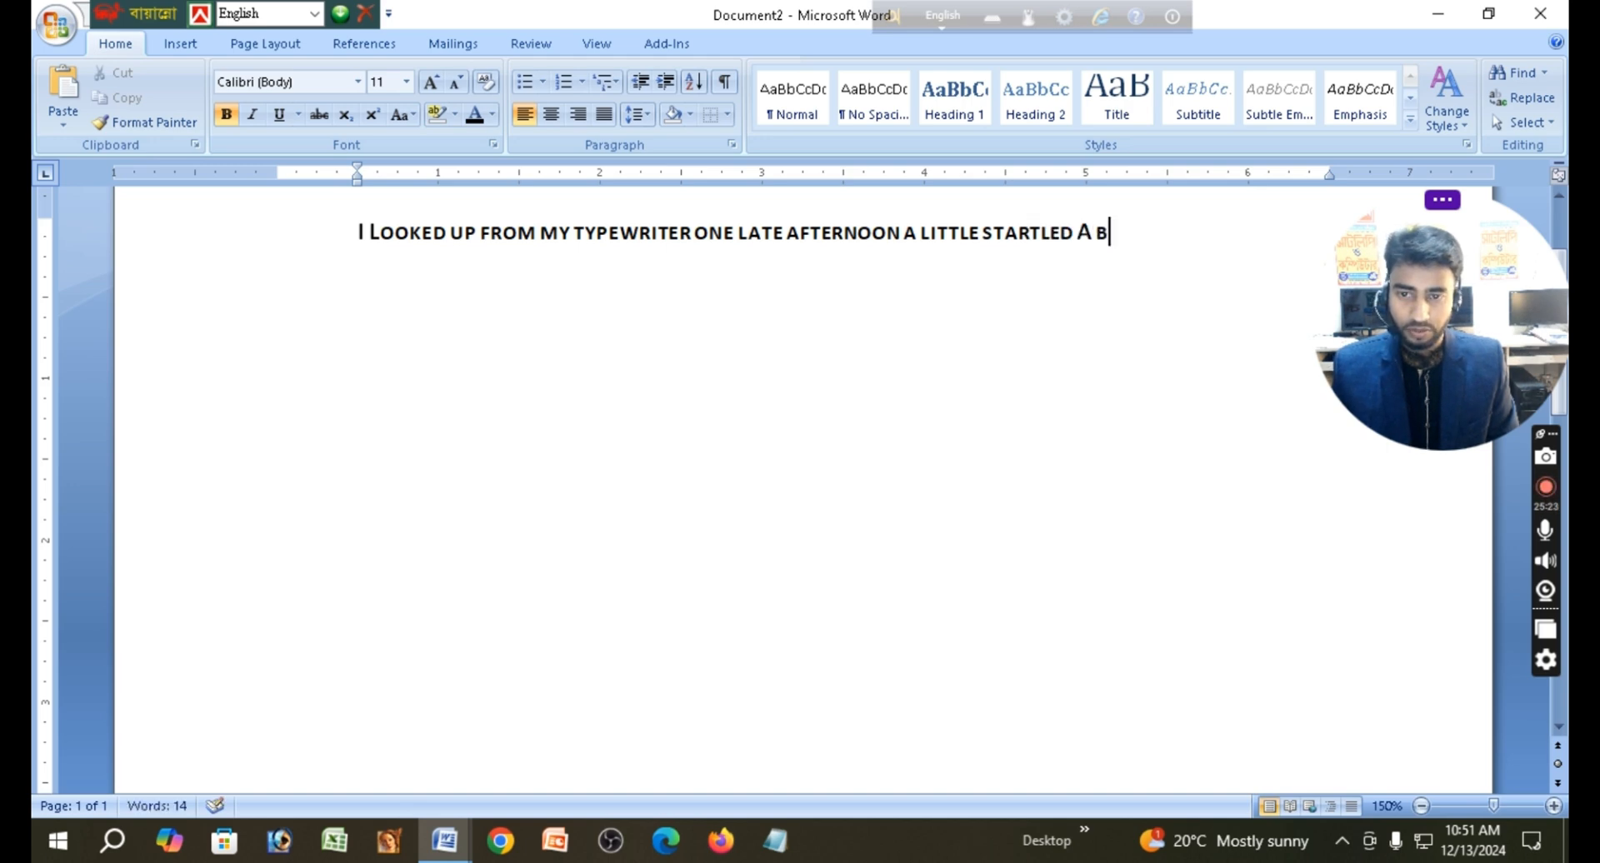
text(OY)
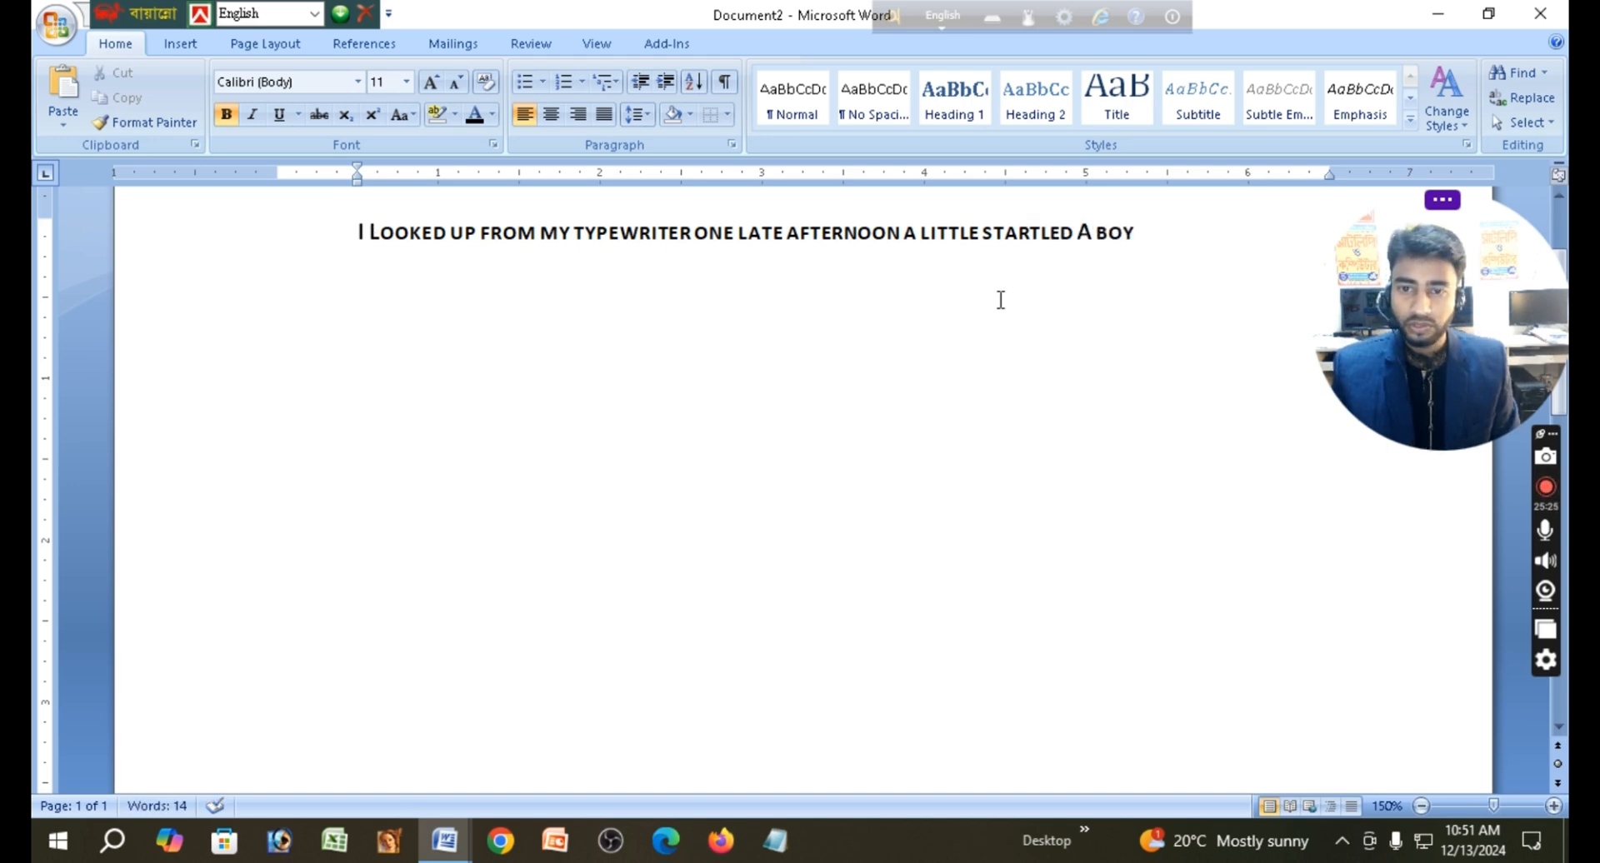
- Remove the bold formatting from the typewriter sentence and set its font to Times New Roman
drag(1143, 236, 322, 214)
click(228, 117)
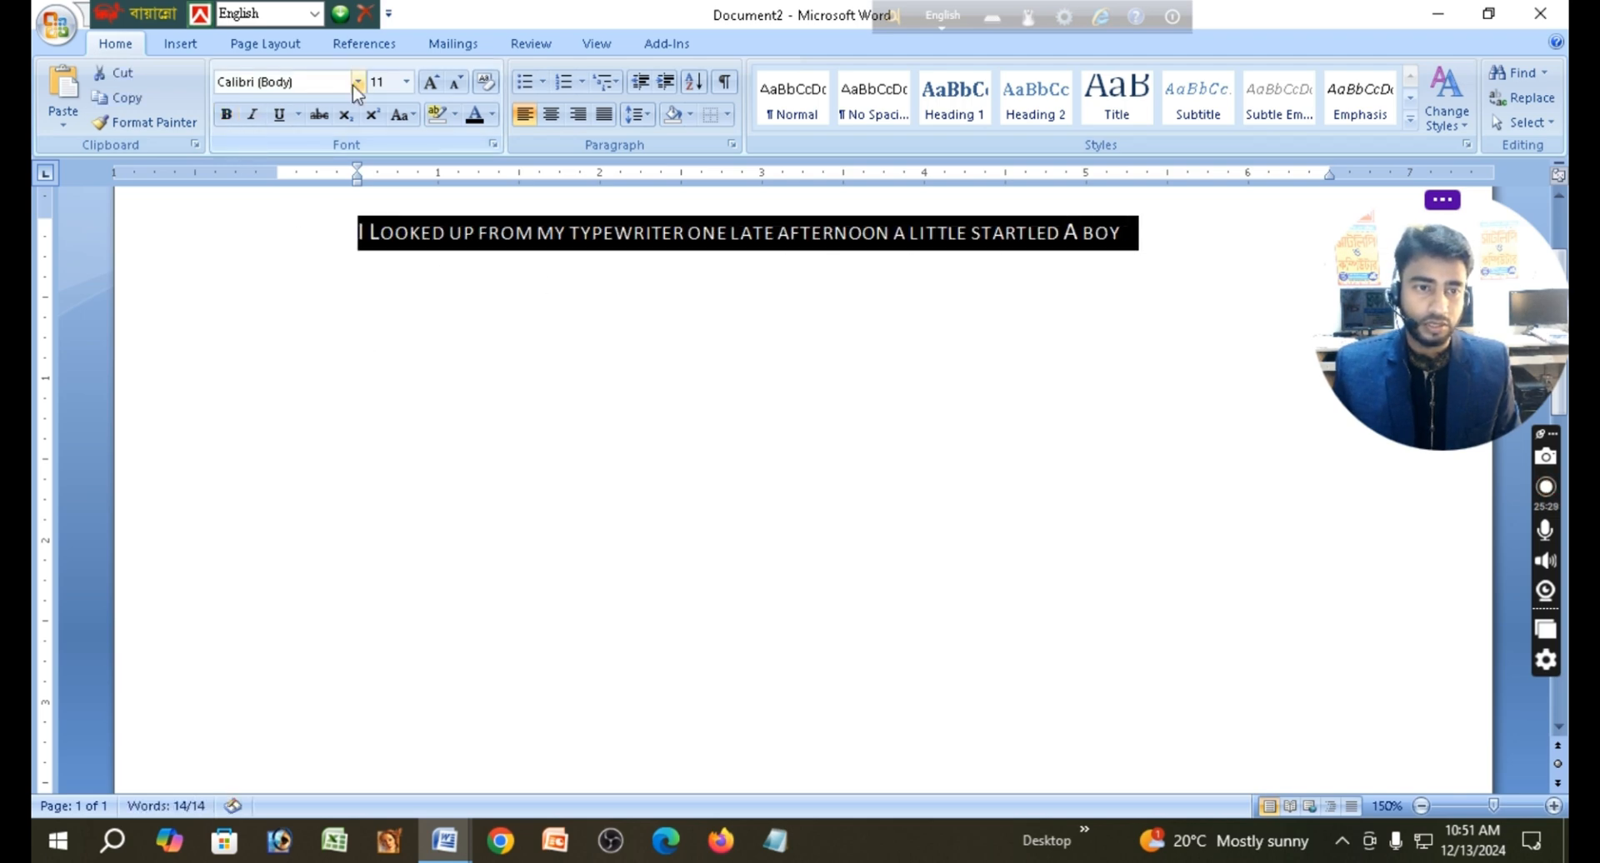
click(359, 82)
click(317, 204)
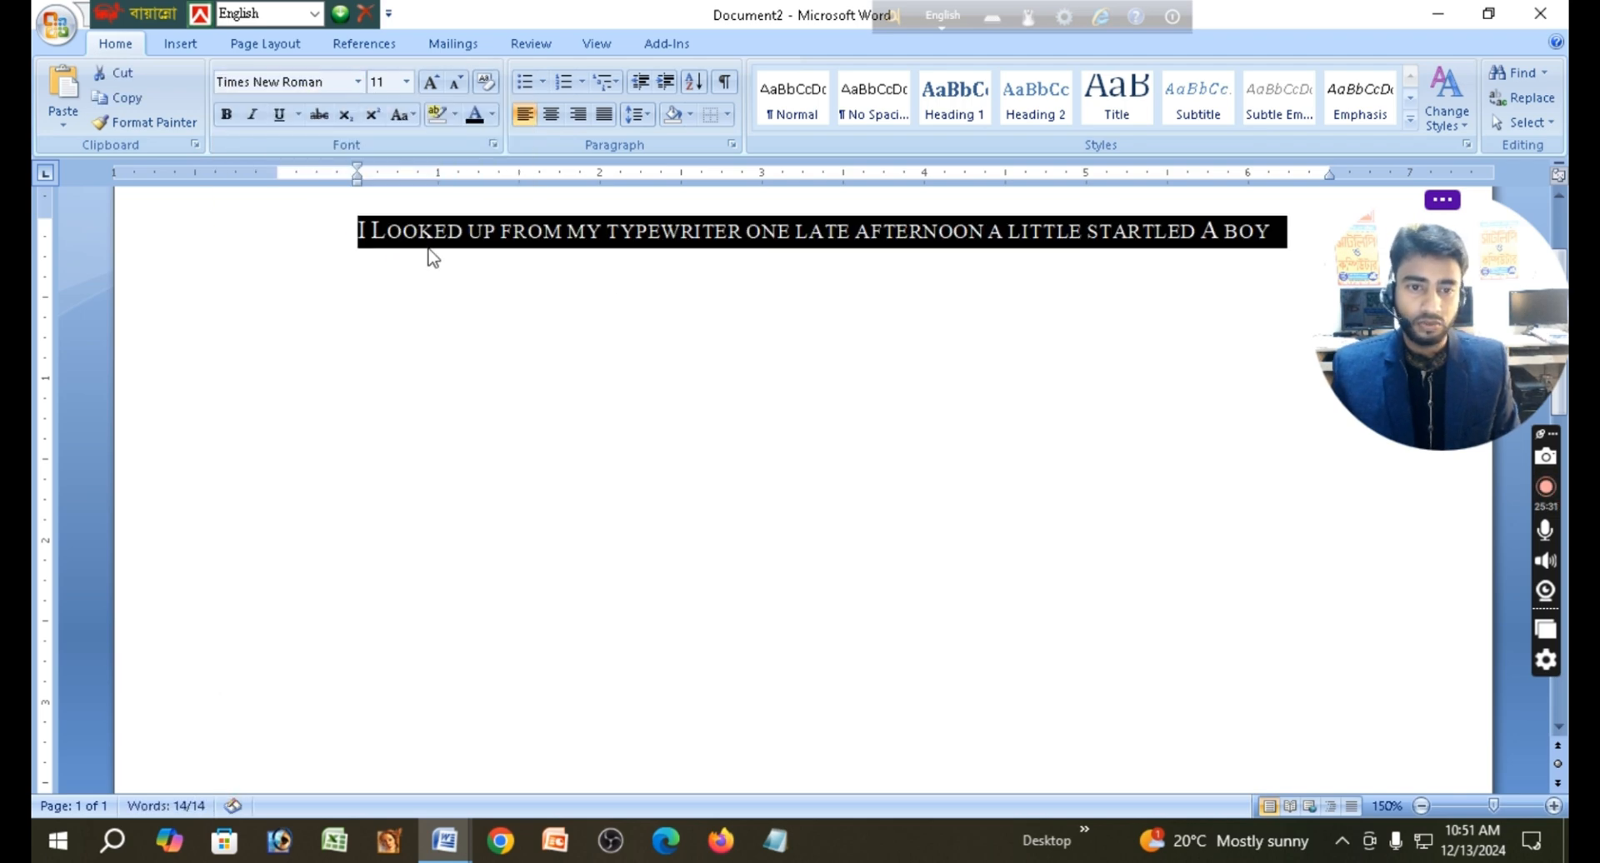
click(414, 117)
click(447, 139)
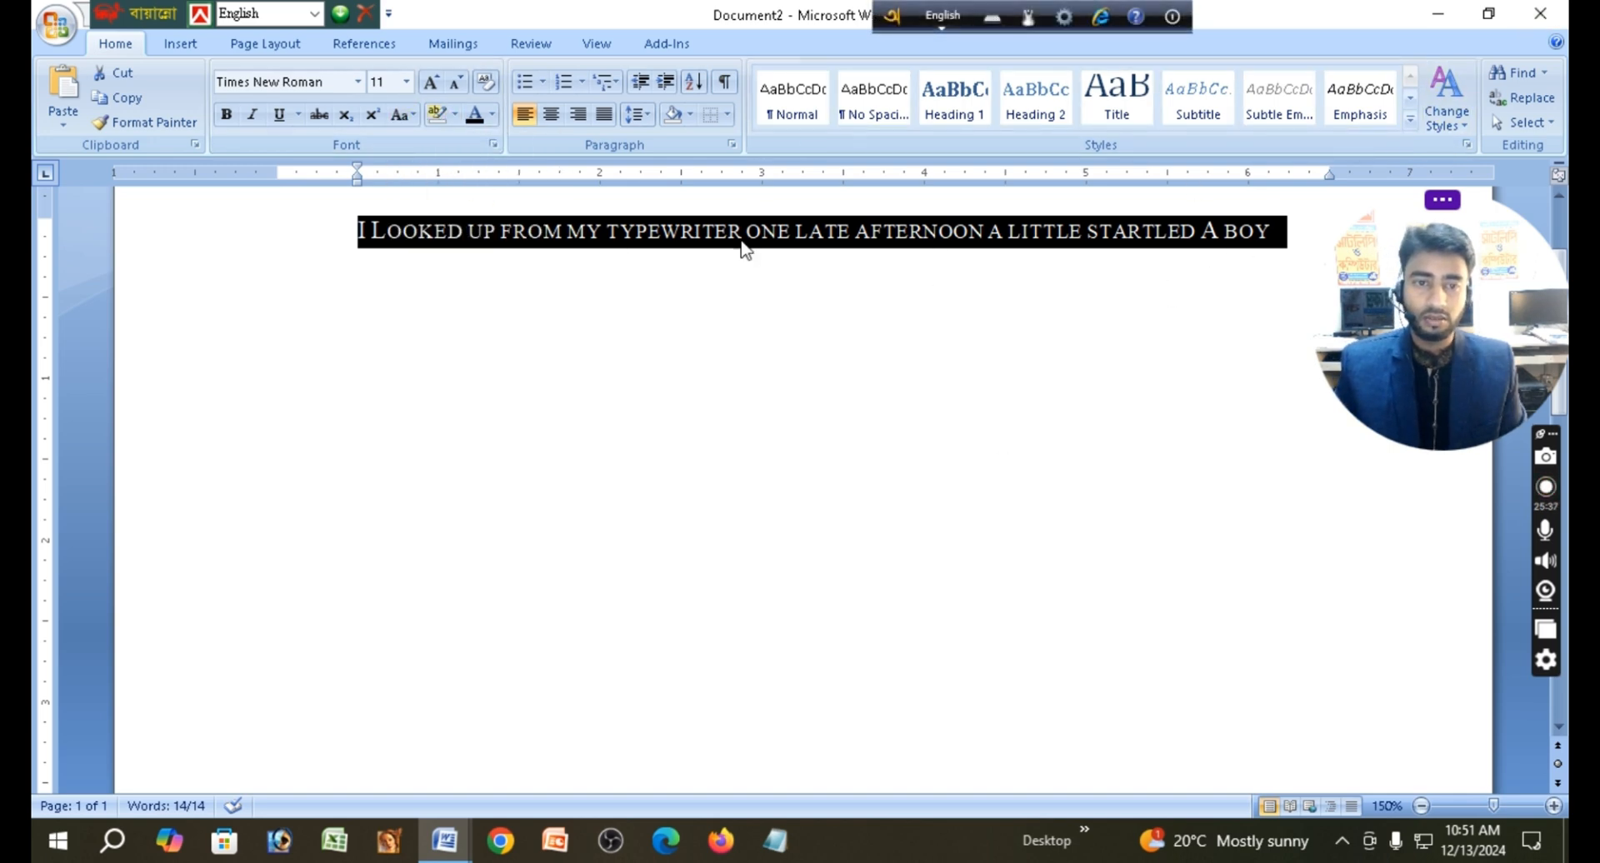
- Apply the built-in Office theme fonts (Cambria and Calibri) to the document's styles
click(1470, 121)
mouse_move(1467, 205)
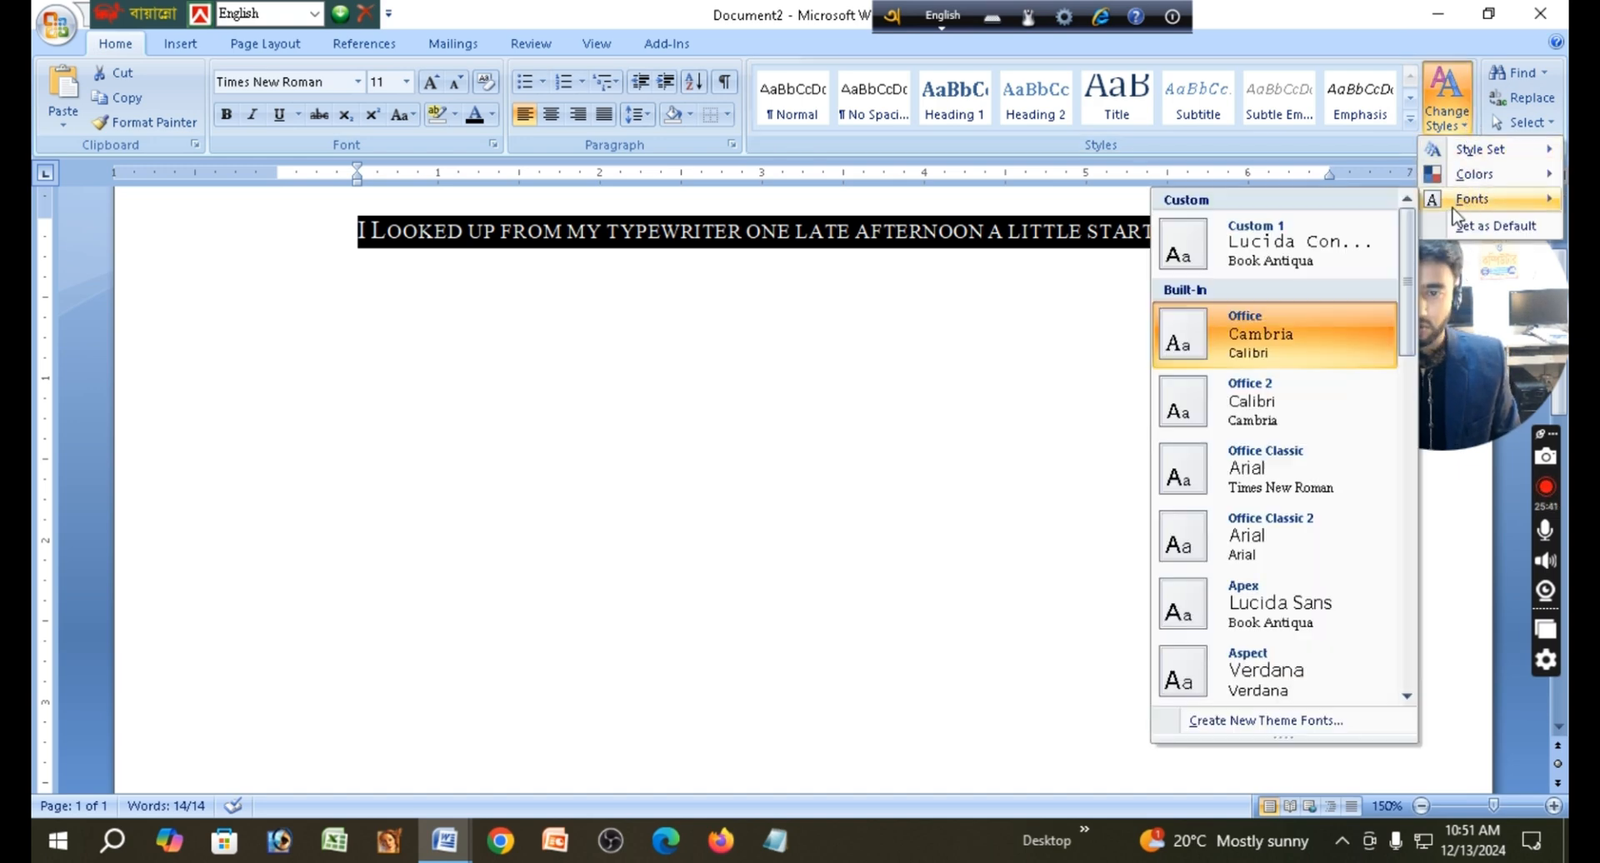
click(1236, 336)
click(1144, 315)
- Undo the typewriter sentence, its formatting and the earlier style changes back to the five "Bangladesh is a land of rivers" lines in Normal style
key(ctrl+z)
key(ctrl+z)
key(ctrl+z)
key(ctrl+z)
key(ctrl+z)
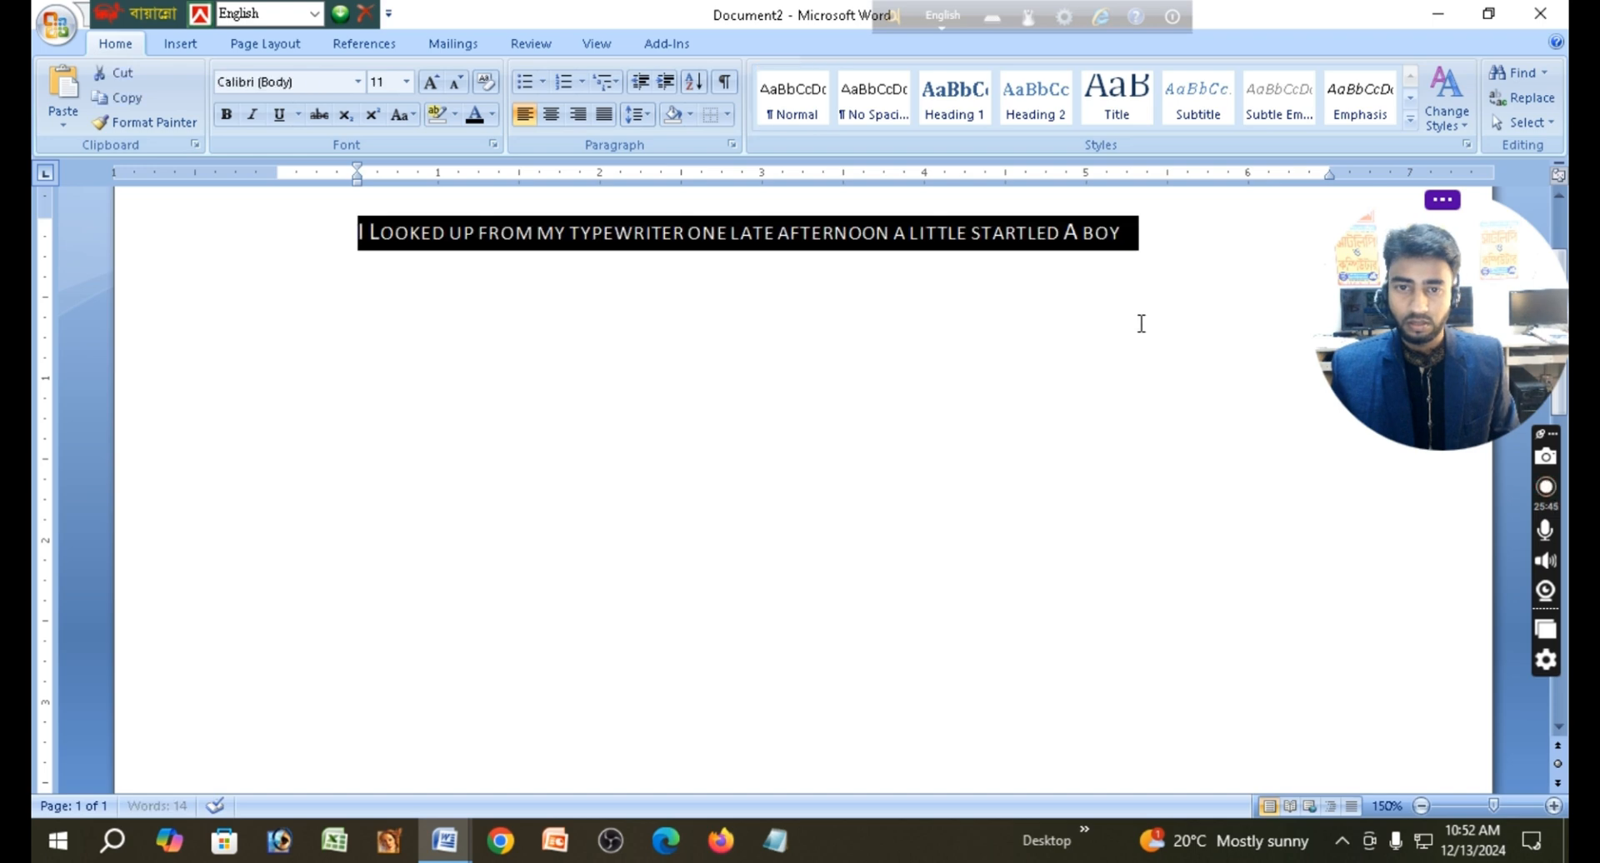
key(ctrl+z)
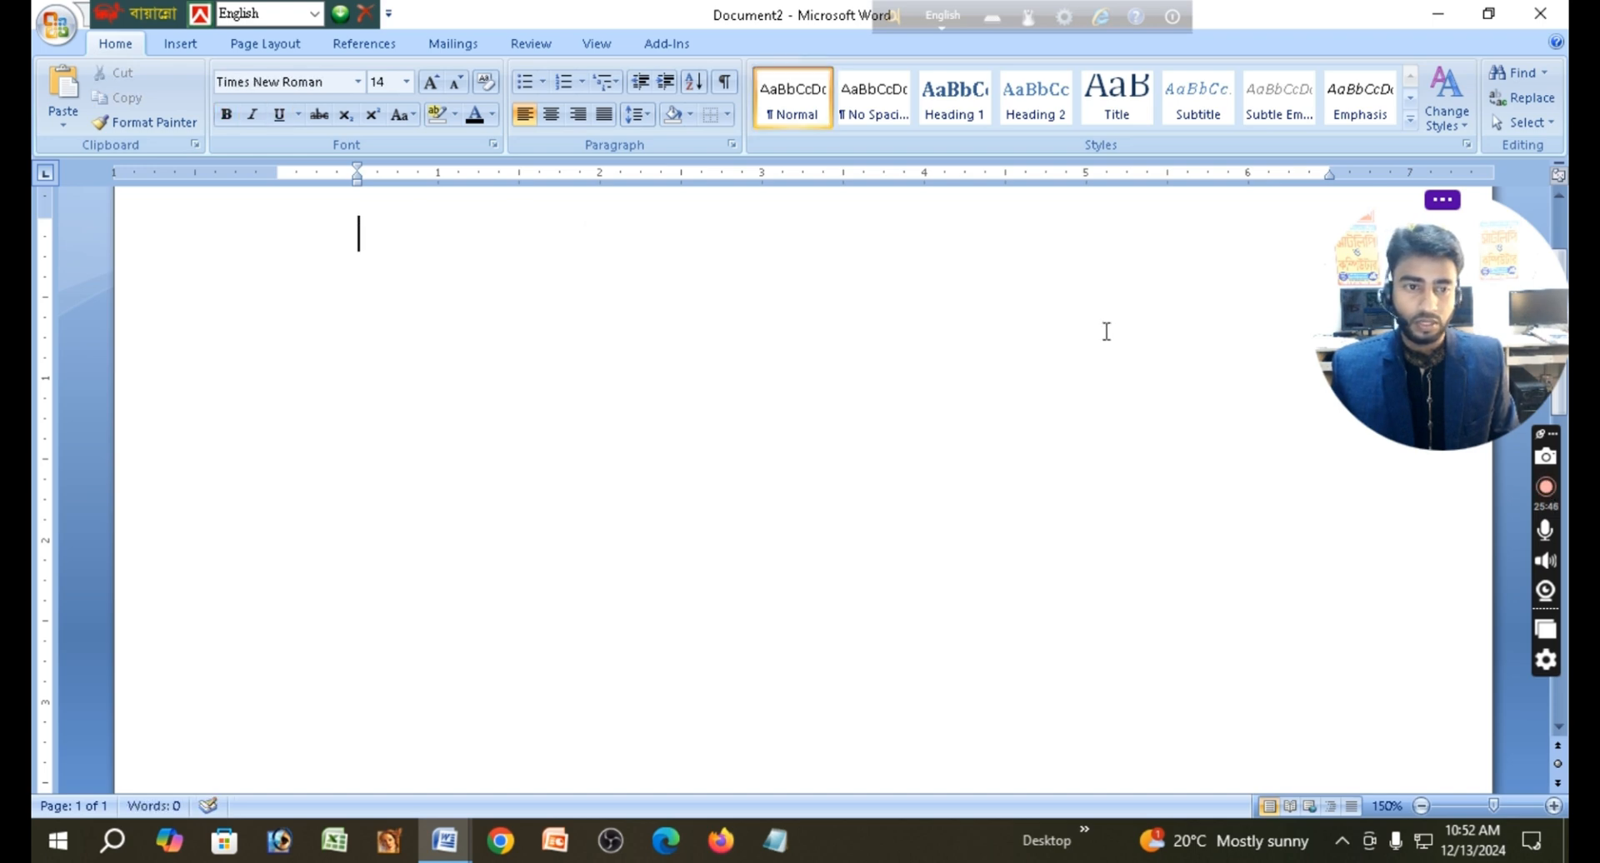
key(ctrl+z)
key(ctrl+z)
key(ctrl+z)
key(ctrl+z)
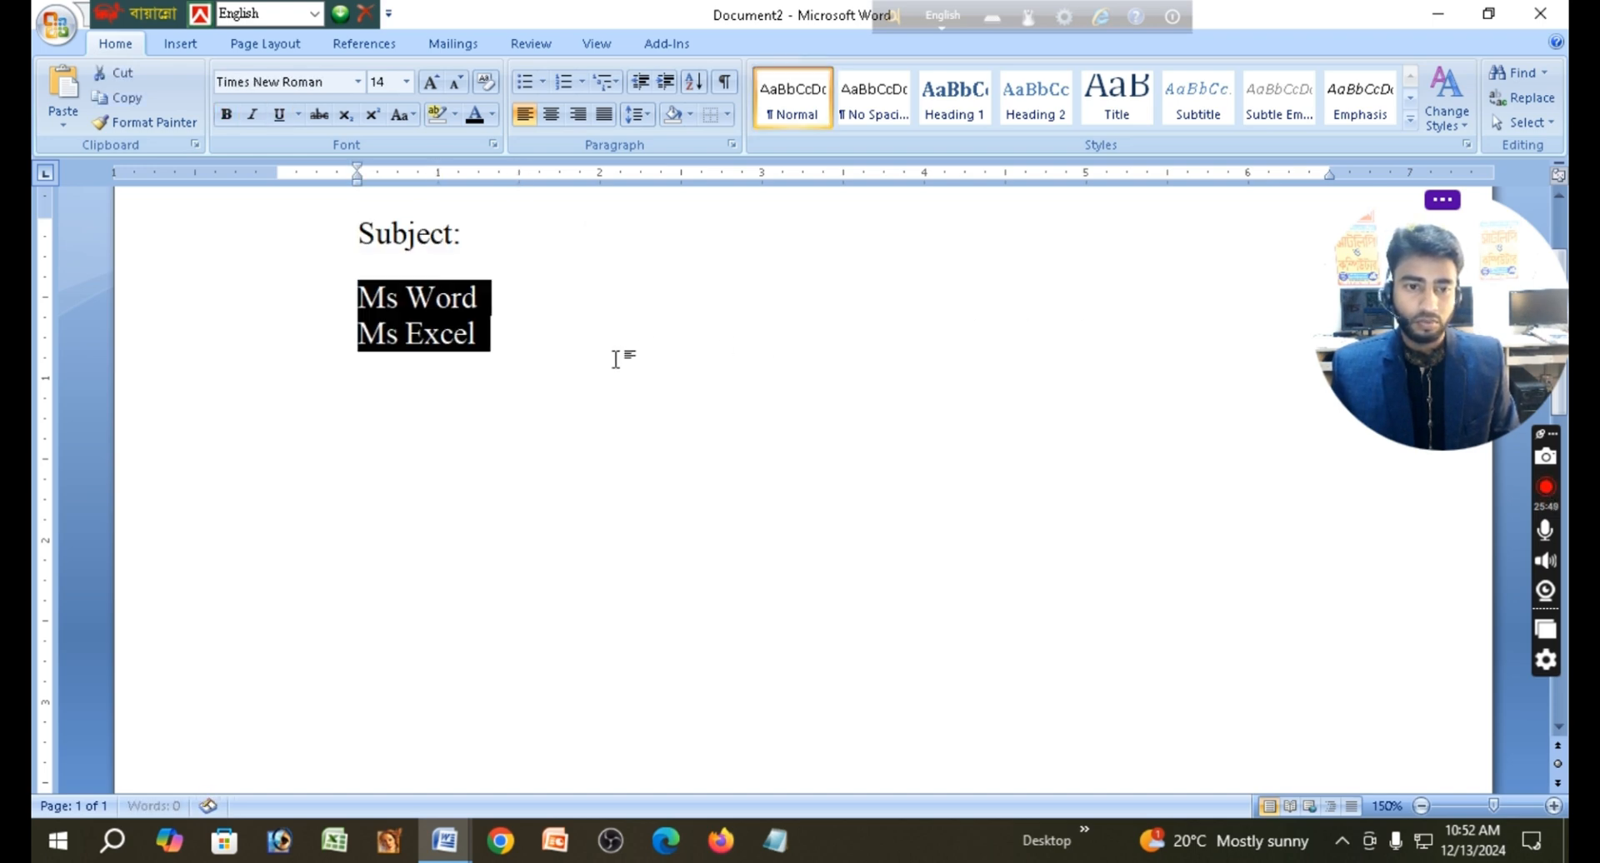
key(ctrl+y)
click(784, 350)
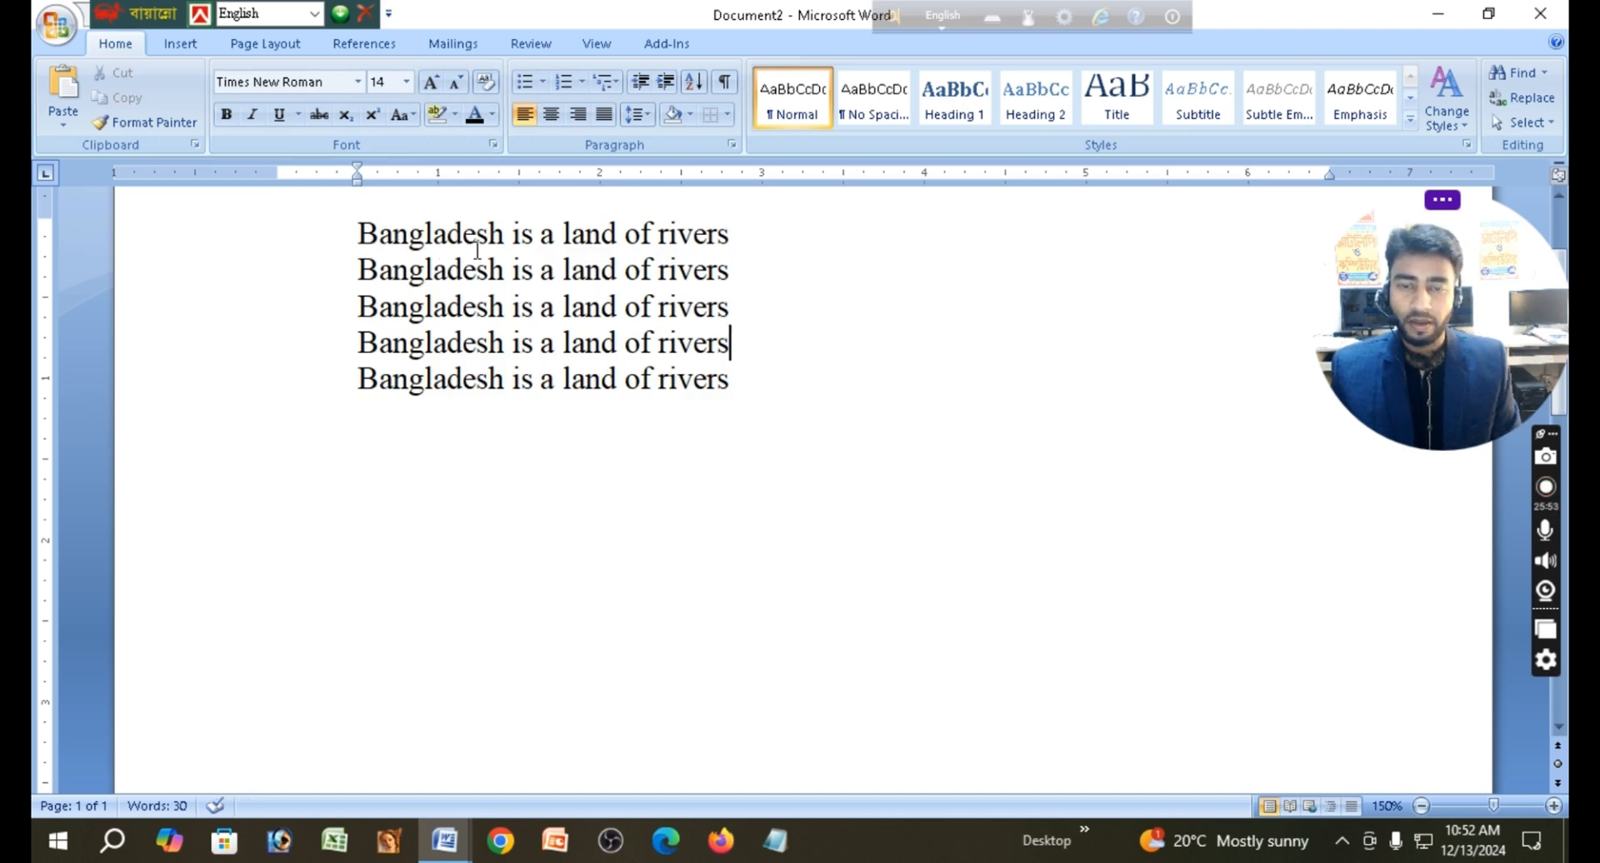
drag(357, 232, 736, 398)
click(857, 415)
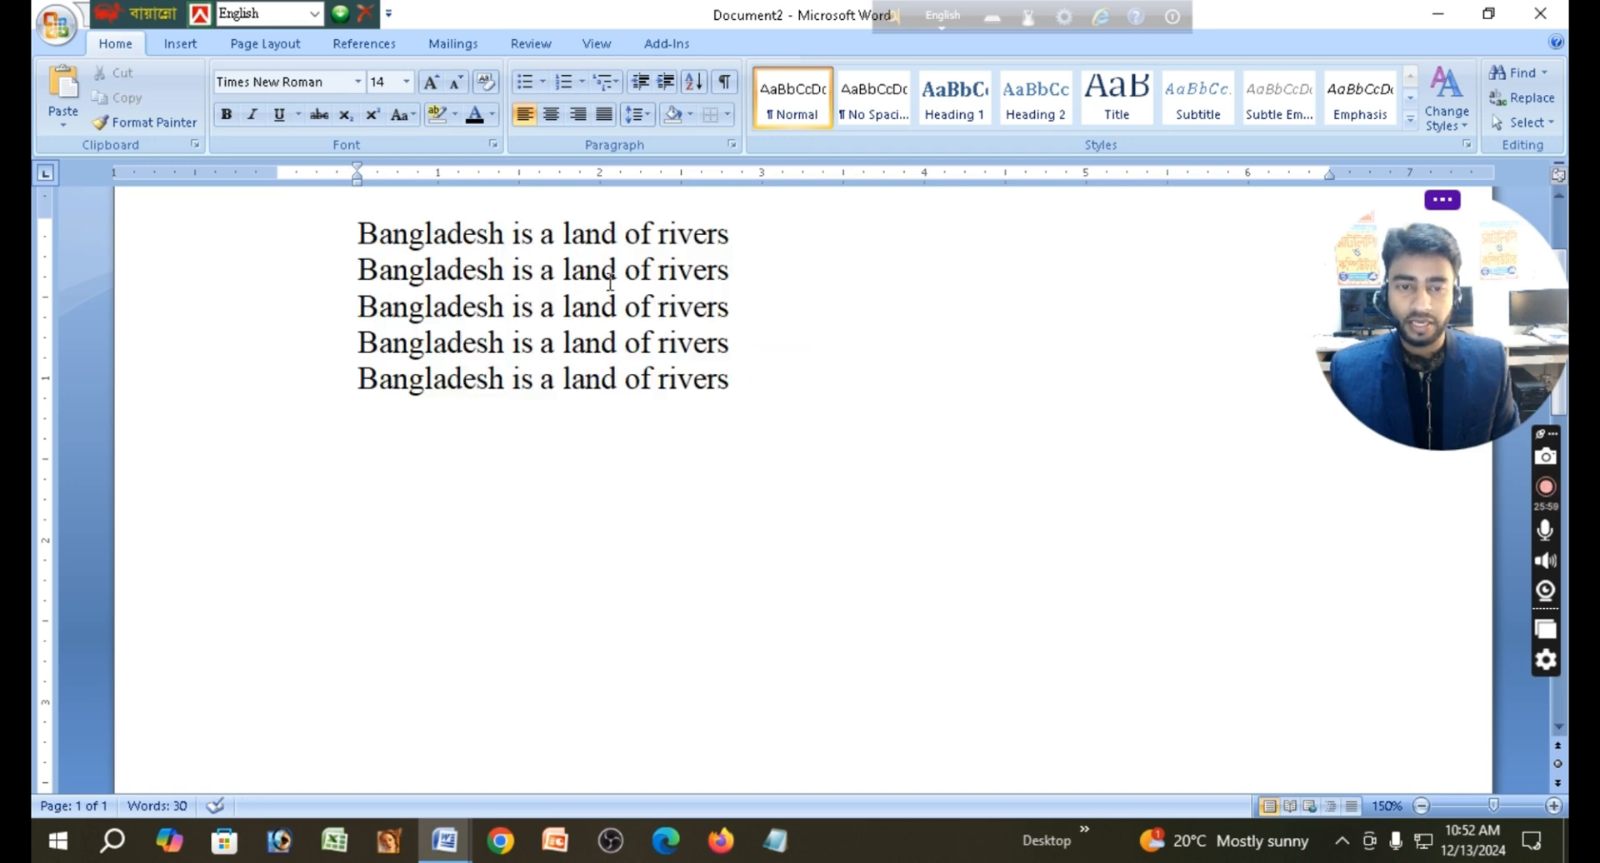
click(1544, 75)
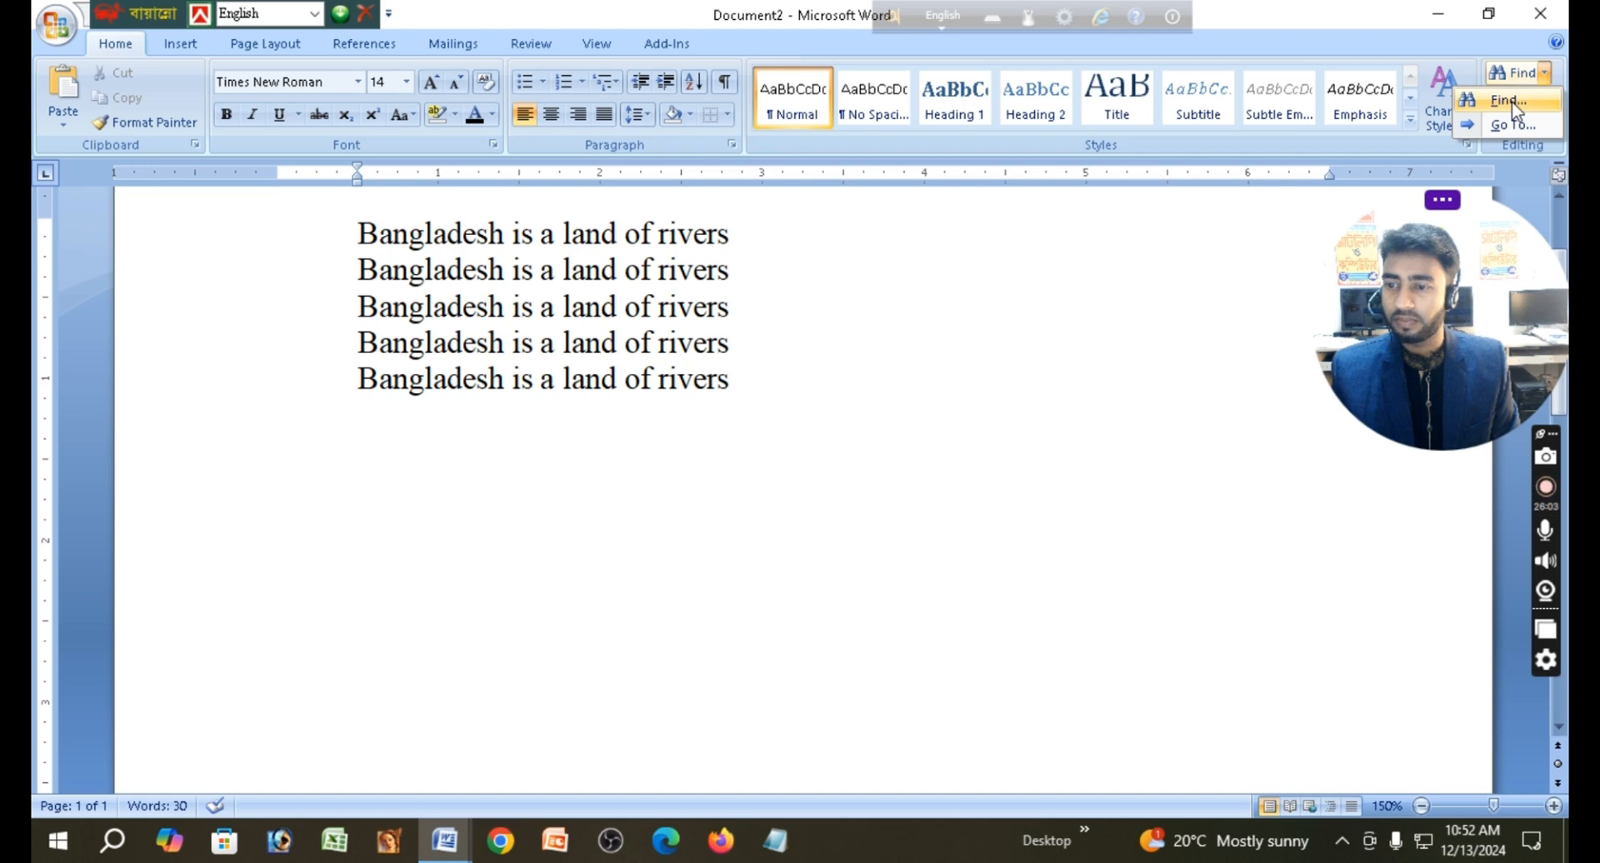
click(1512, 102)
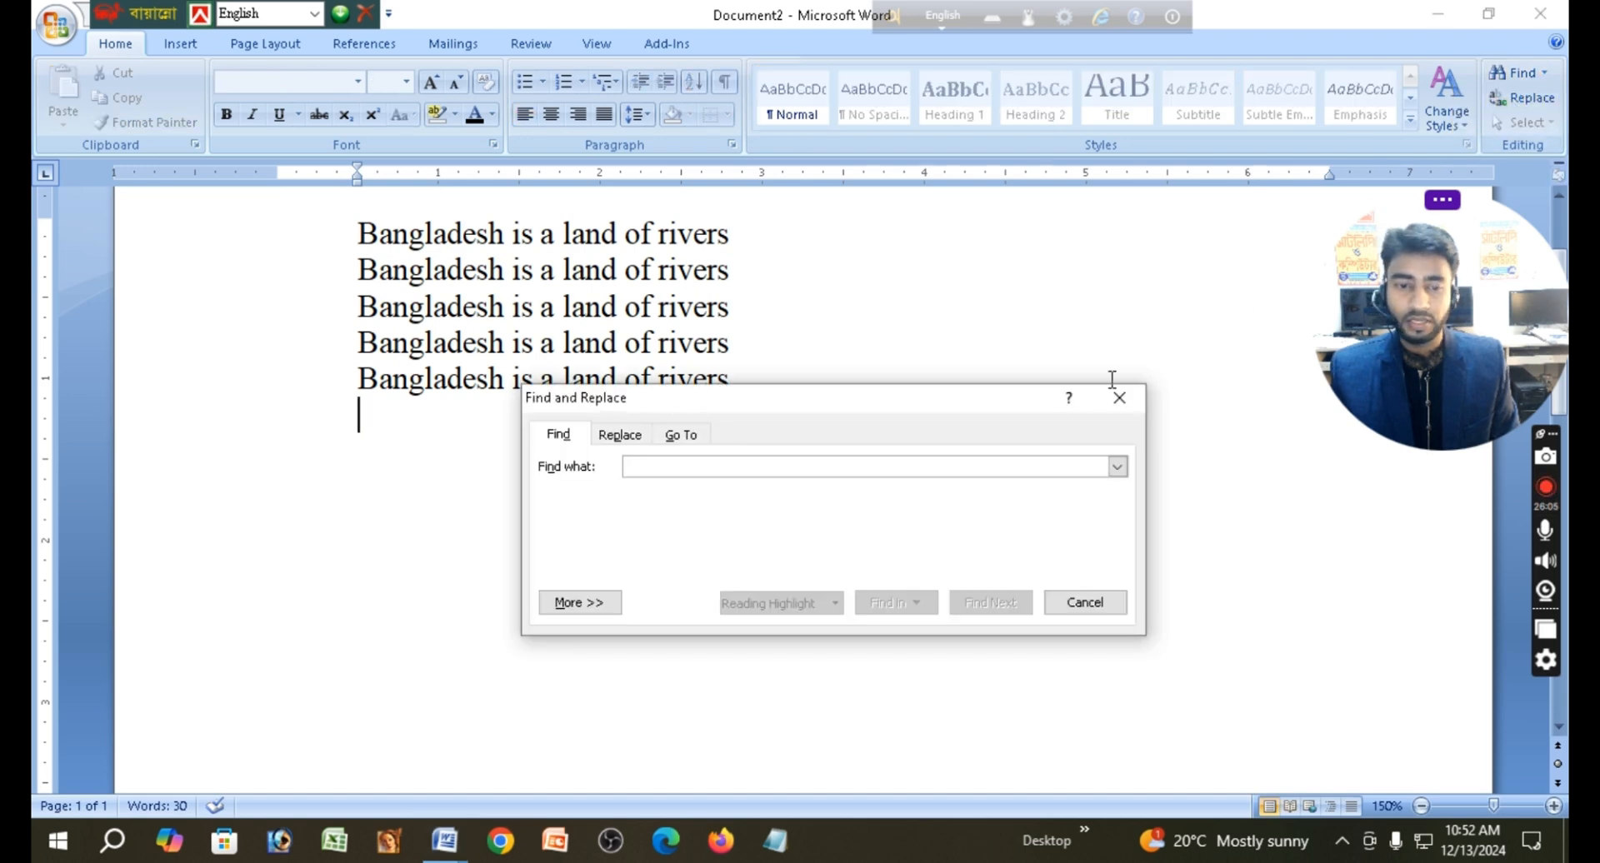
drag(839, 403, 1108, 354)
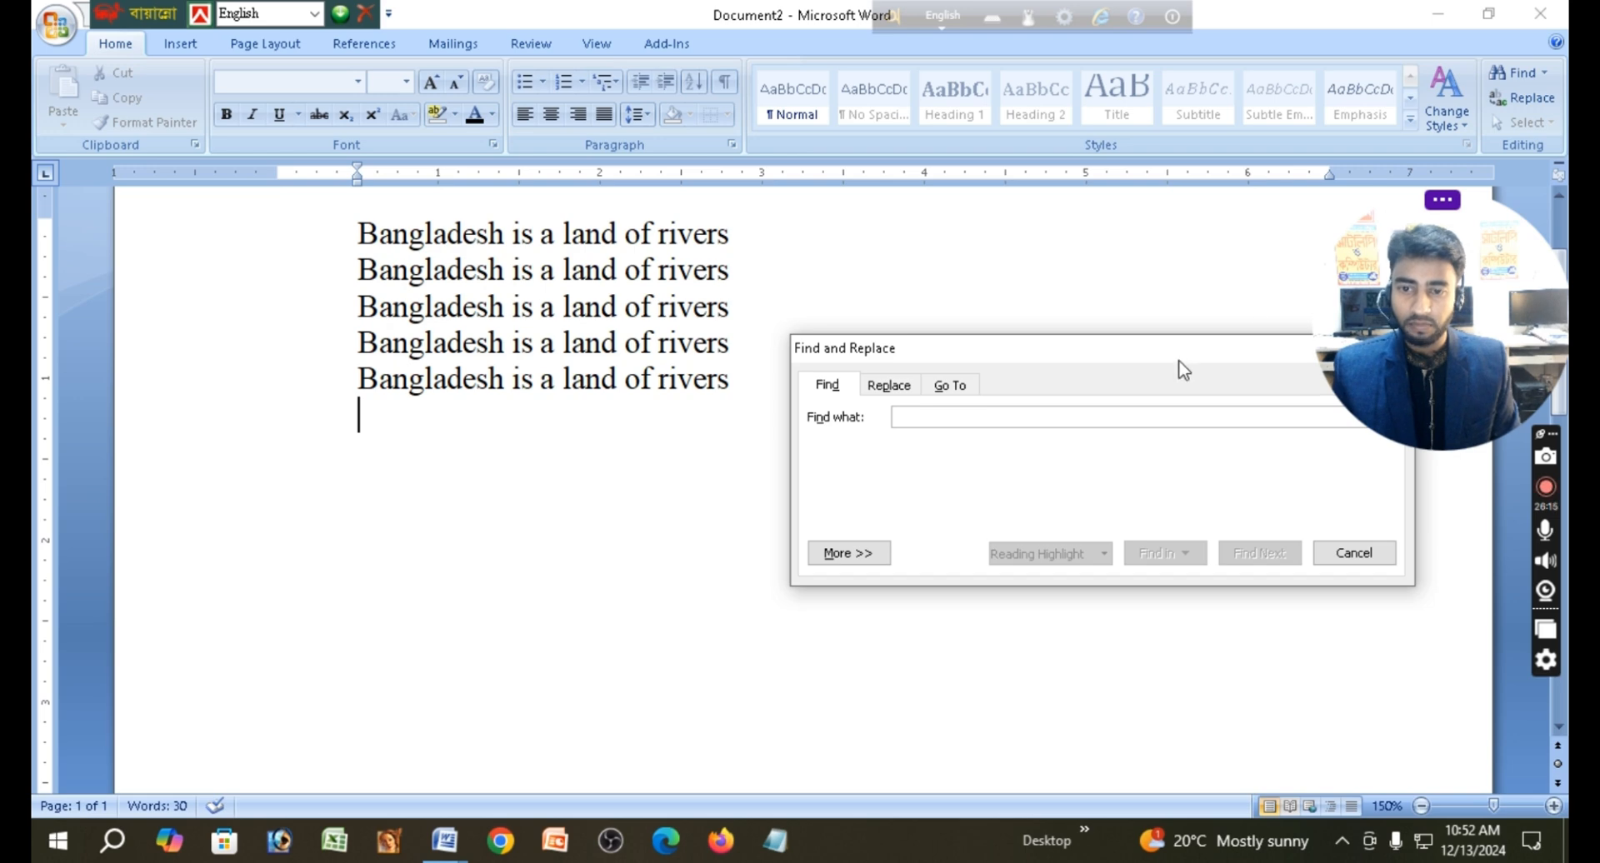
drag(1182, 359, 988, 397)
click(1200, 395)
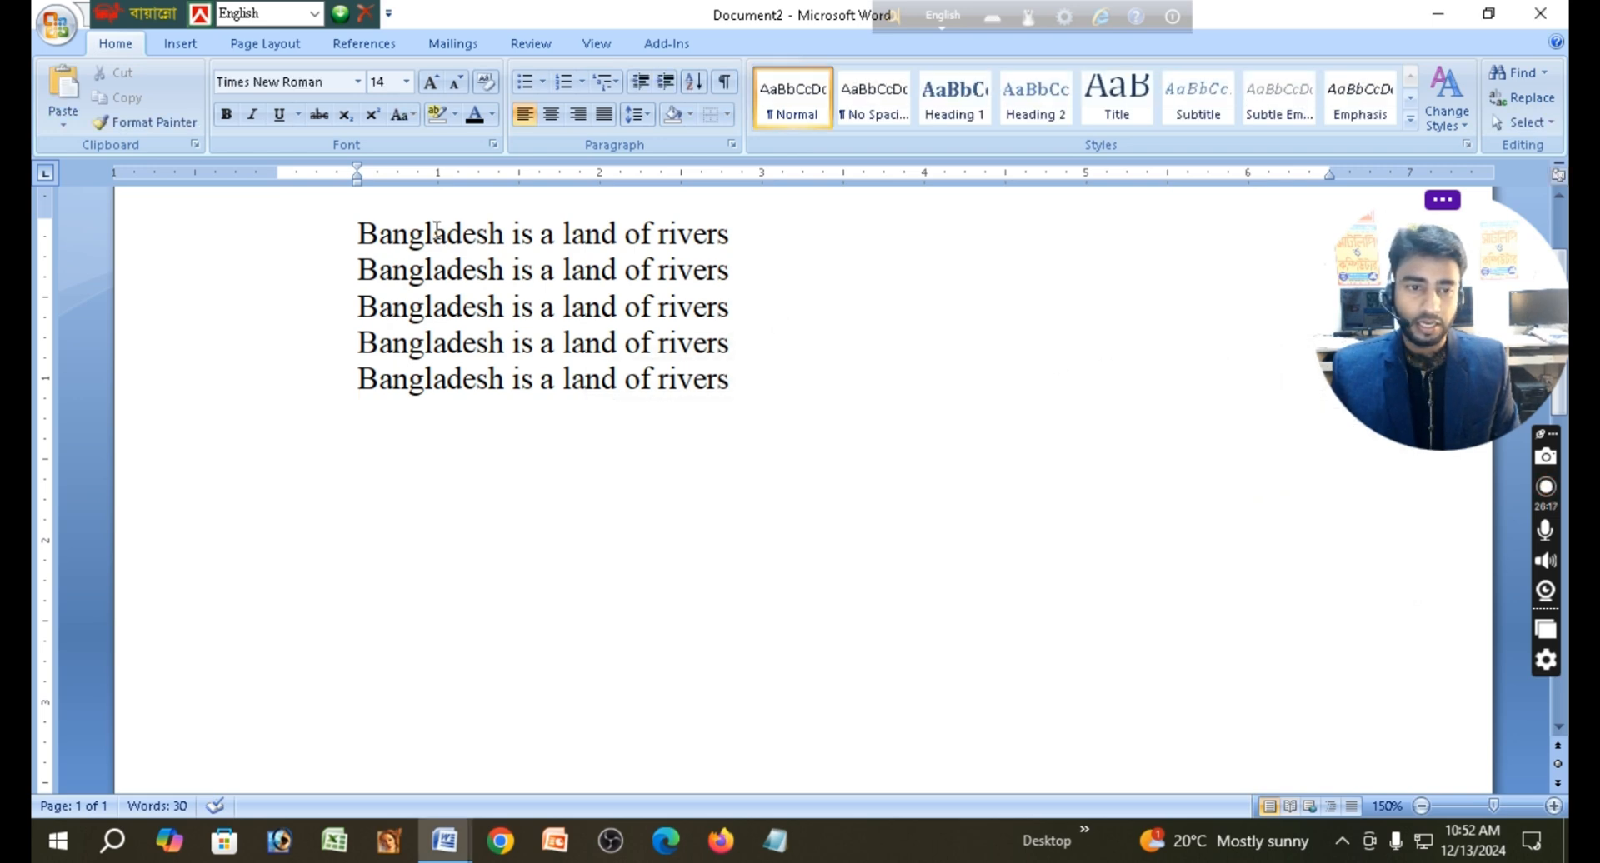
- Search the five selected sentence lines for the word "is", going through every occurrence without searching the rest of the document
drag(360, 220, 758, 417)
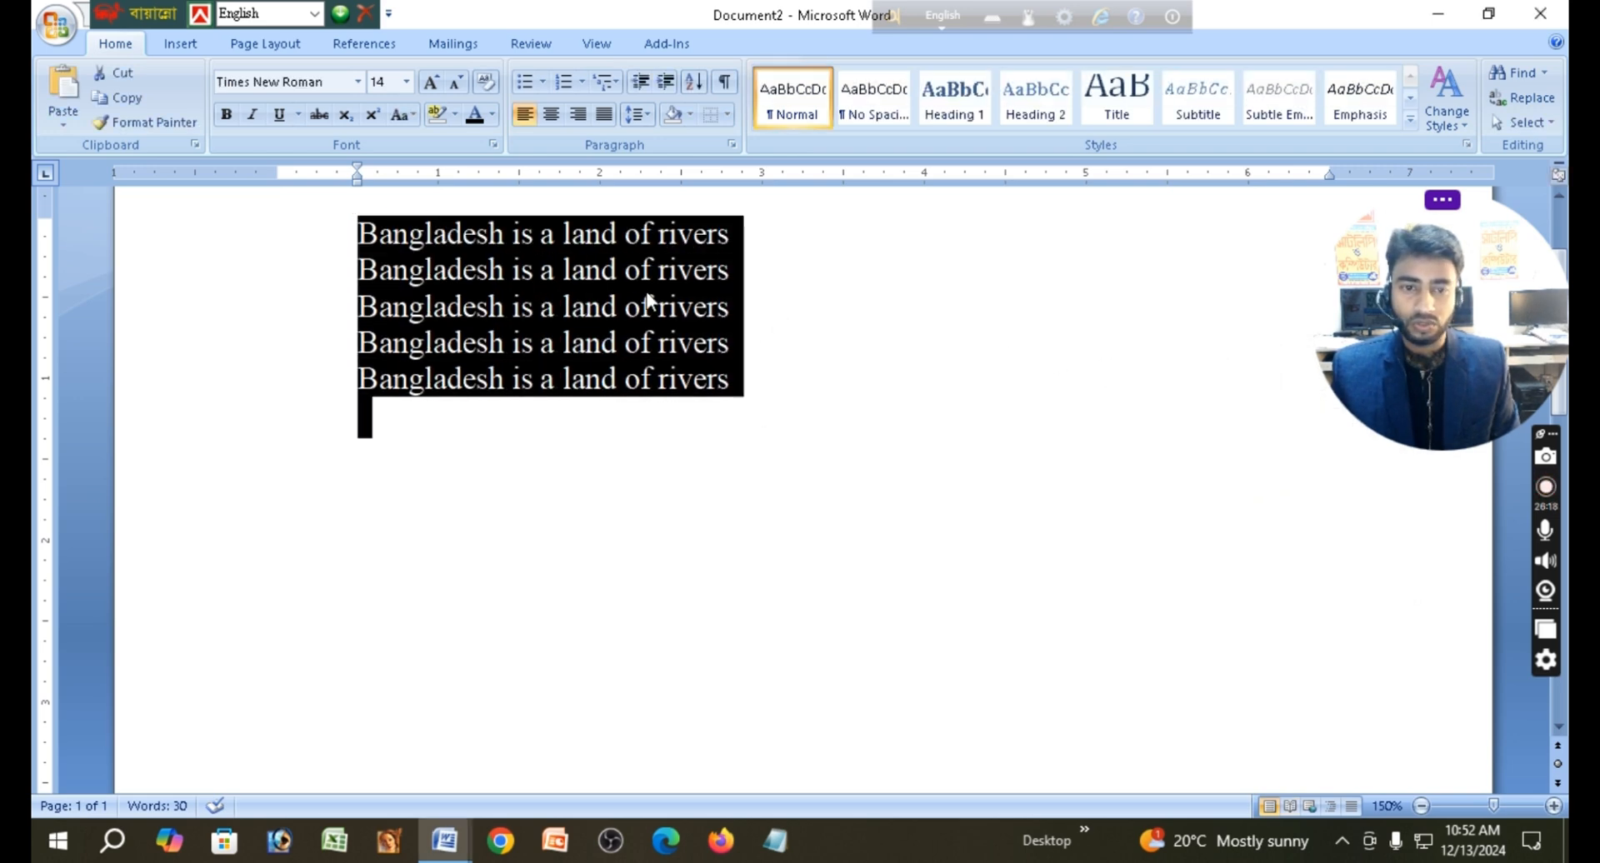
click(1544, 73)
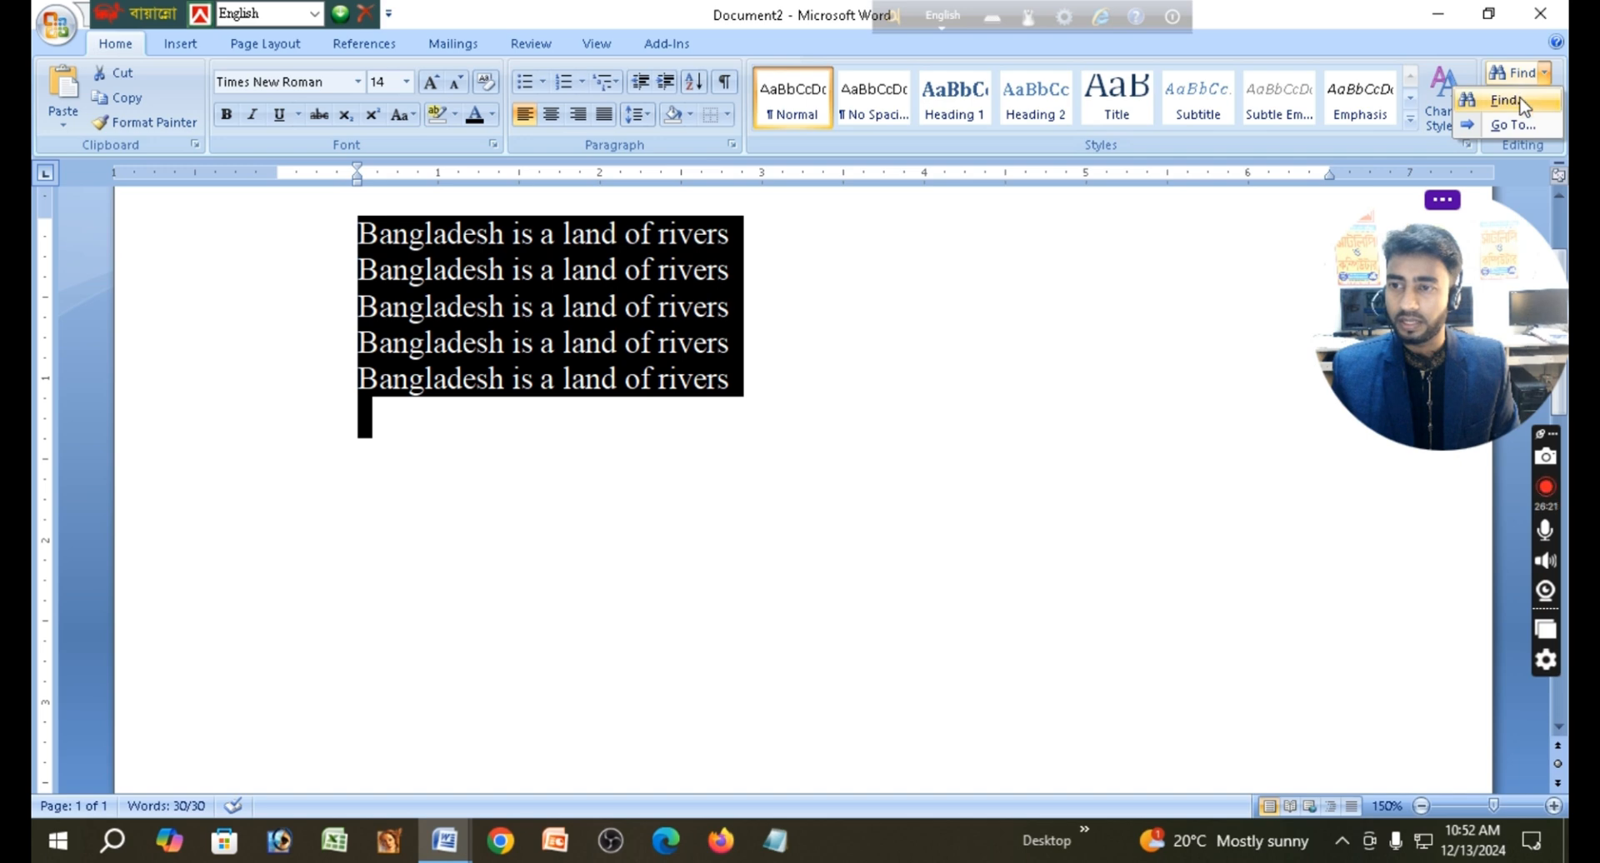
click(1508, 100)
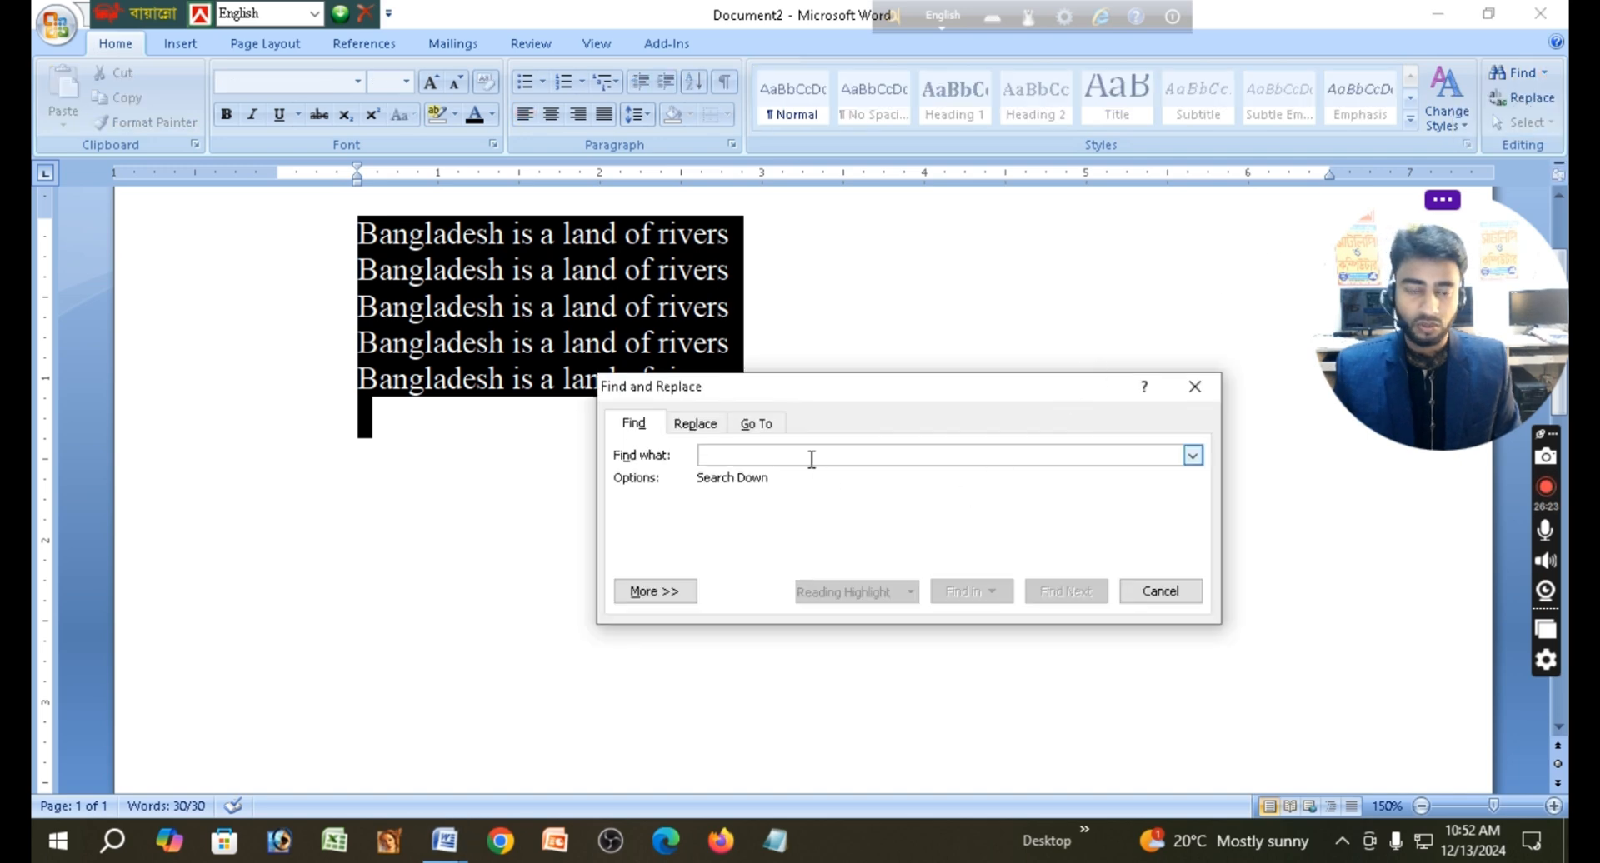
text(is)
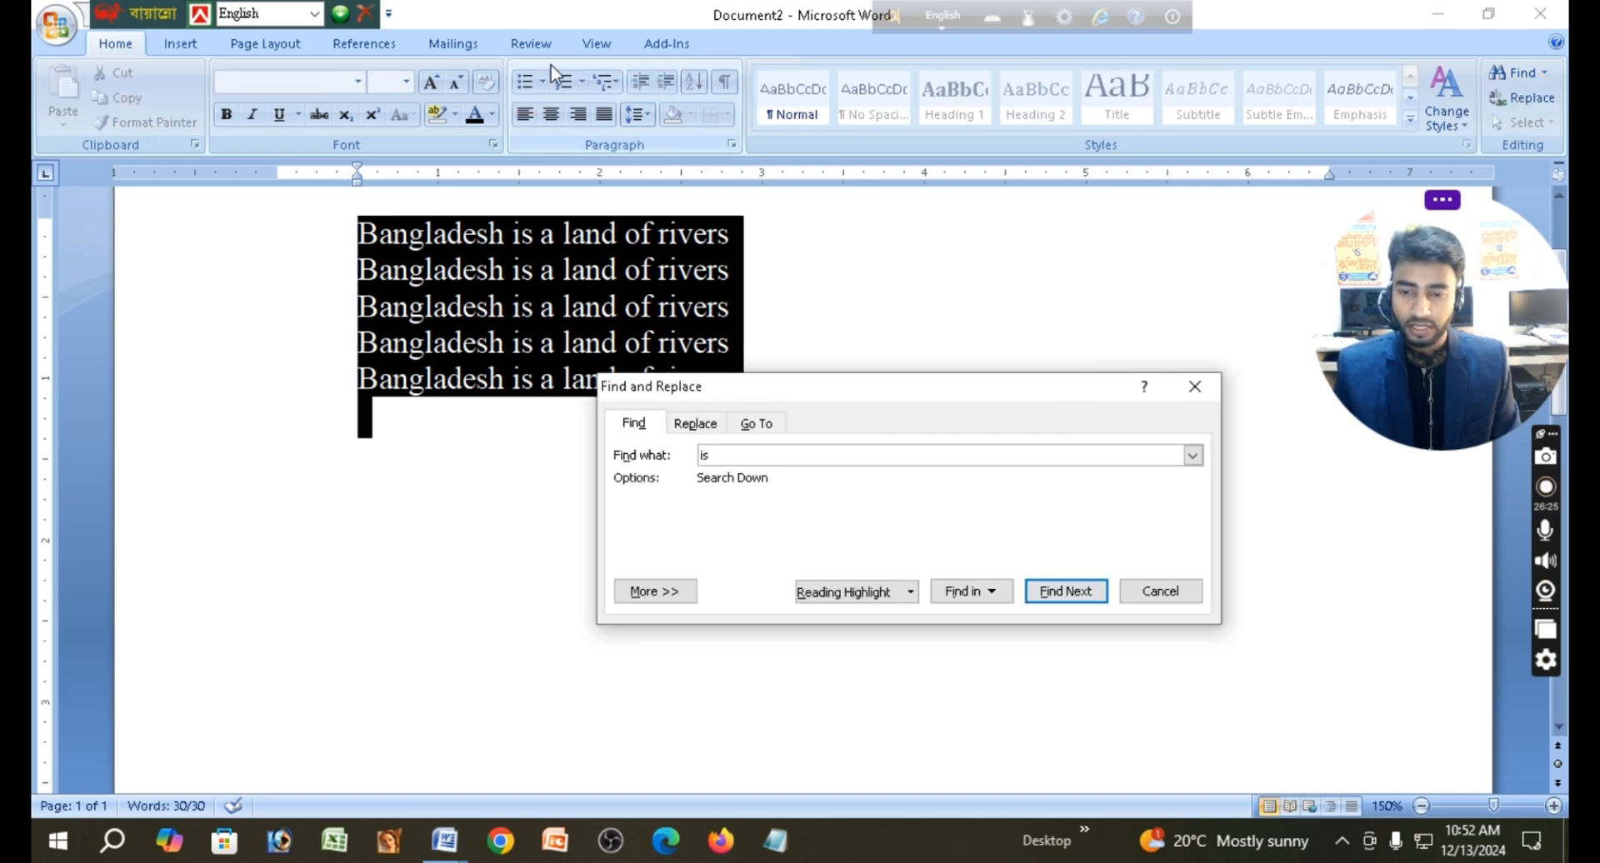
click(1066, 592)
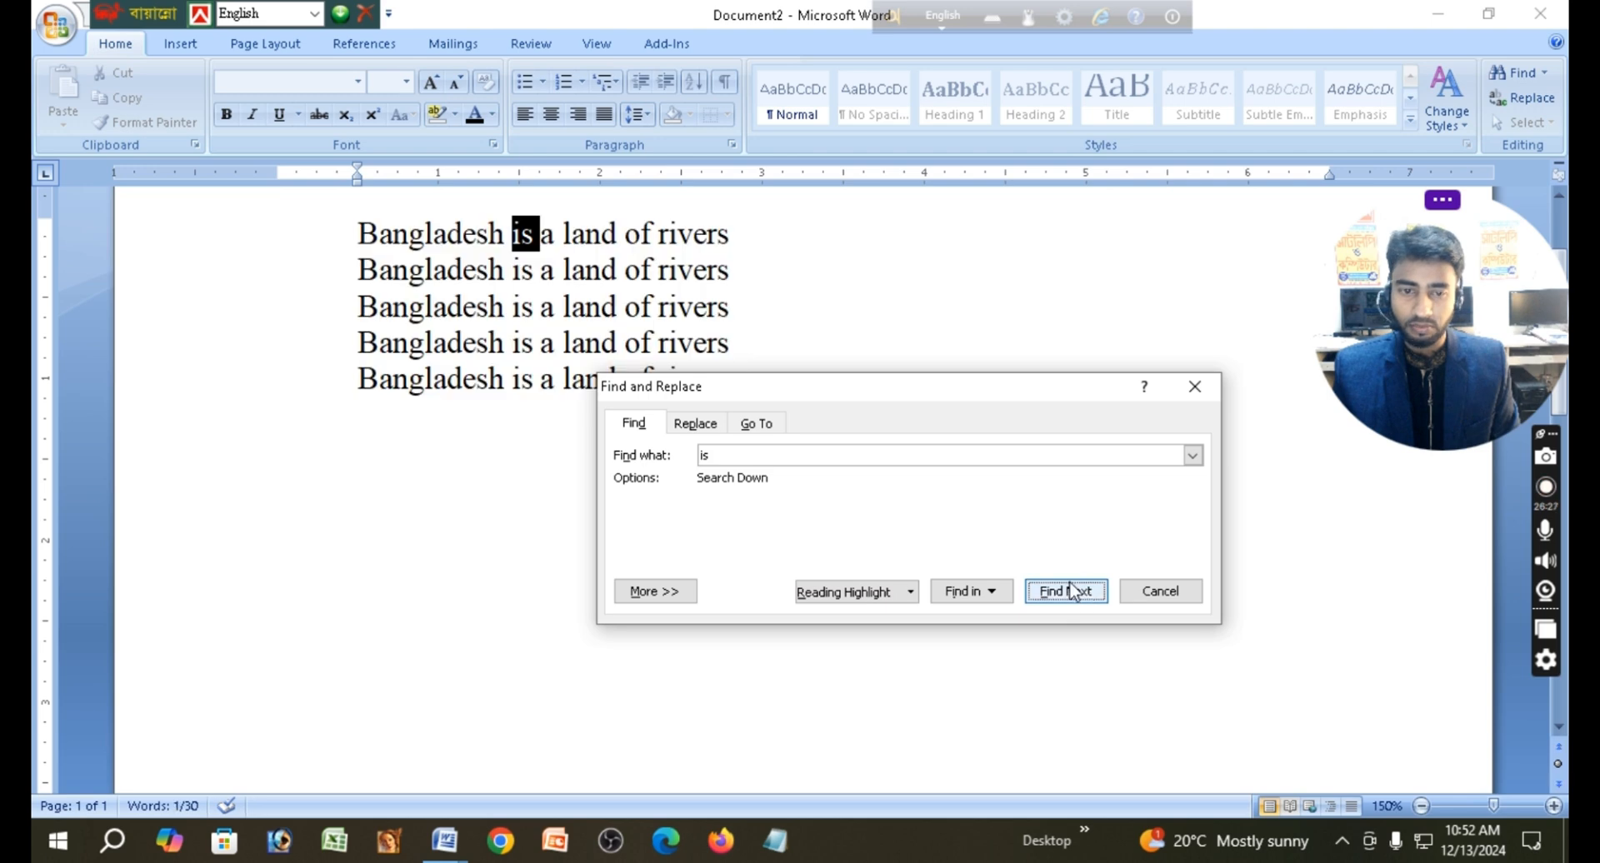
click(1090, 601)
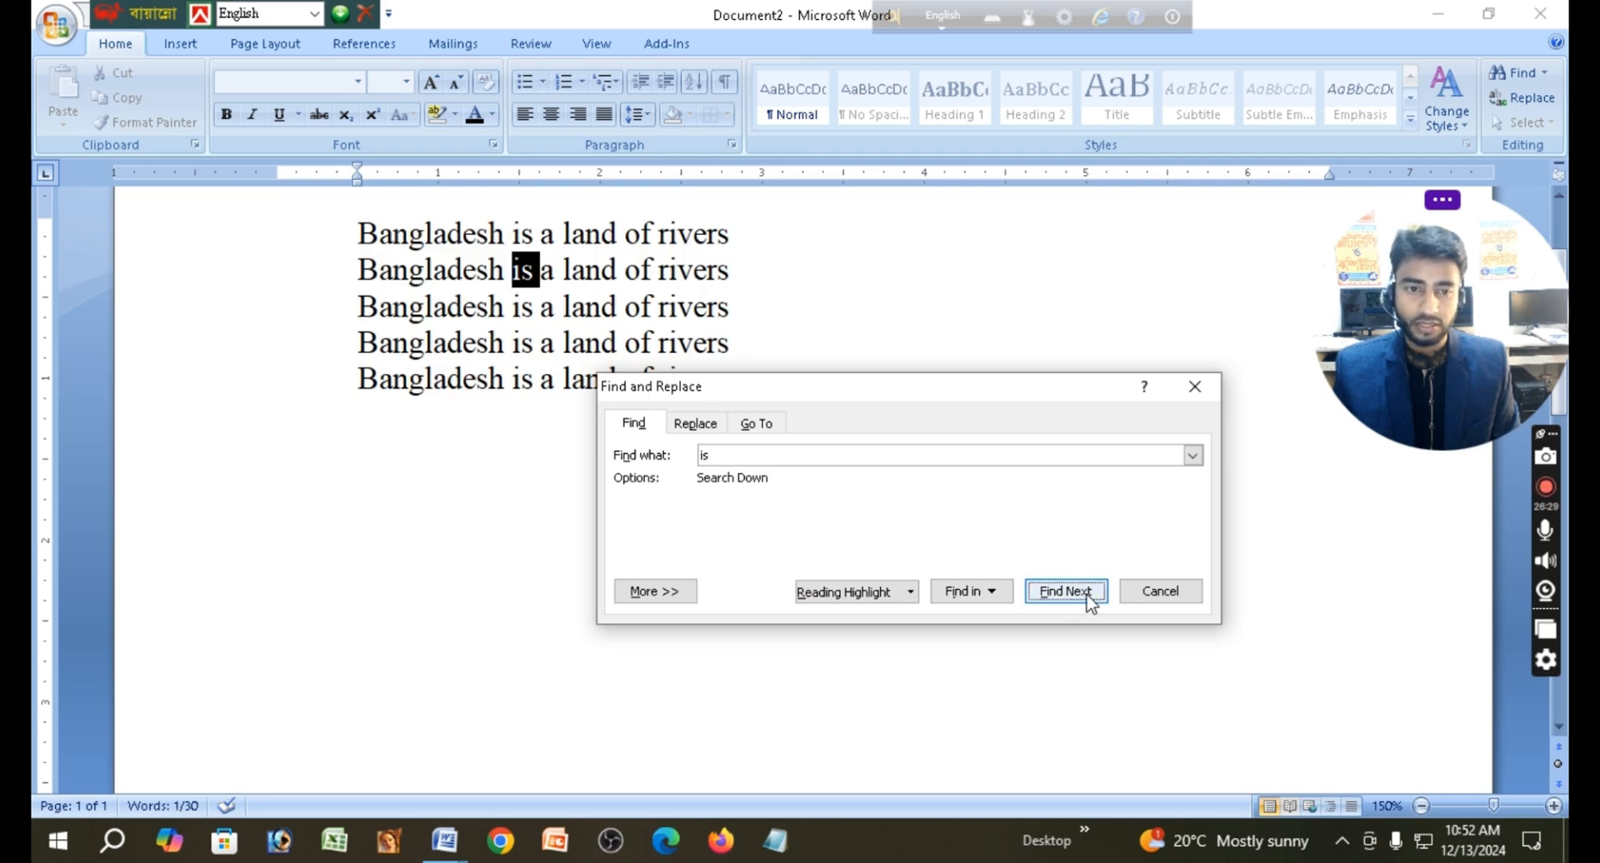
click(1090, 600)
click(1090, 601)
click(1090, 601)
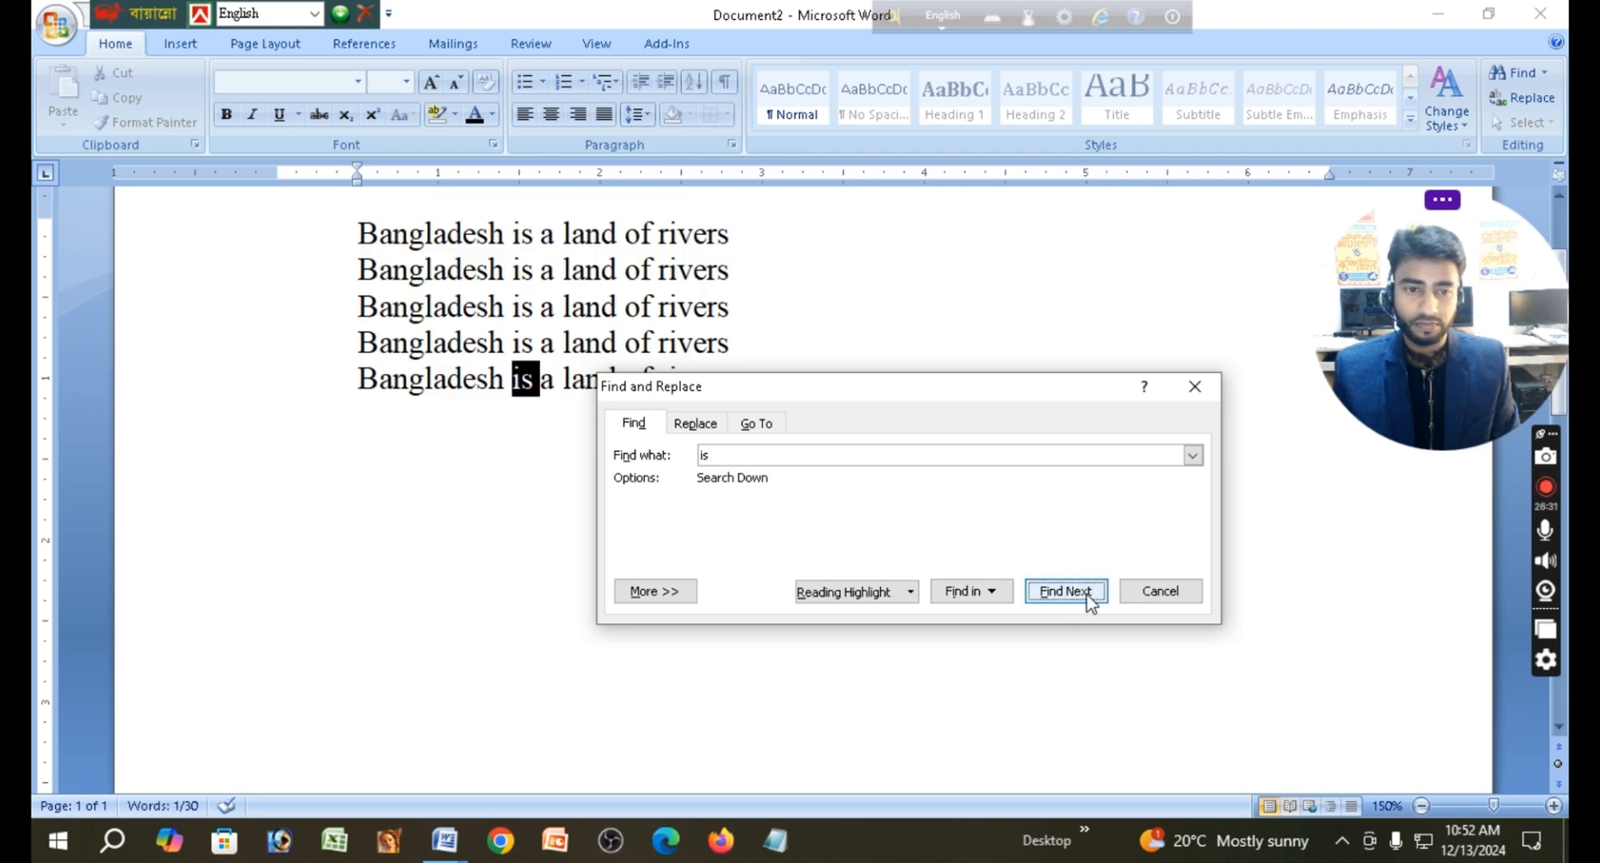
click(1087, 597)
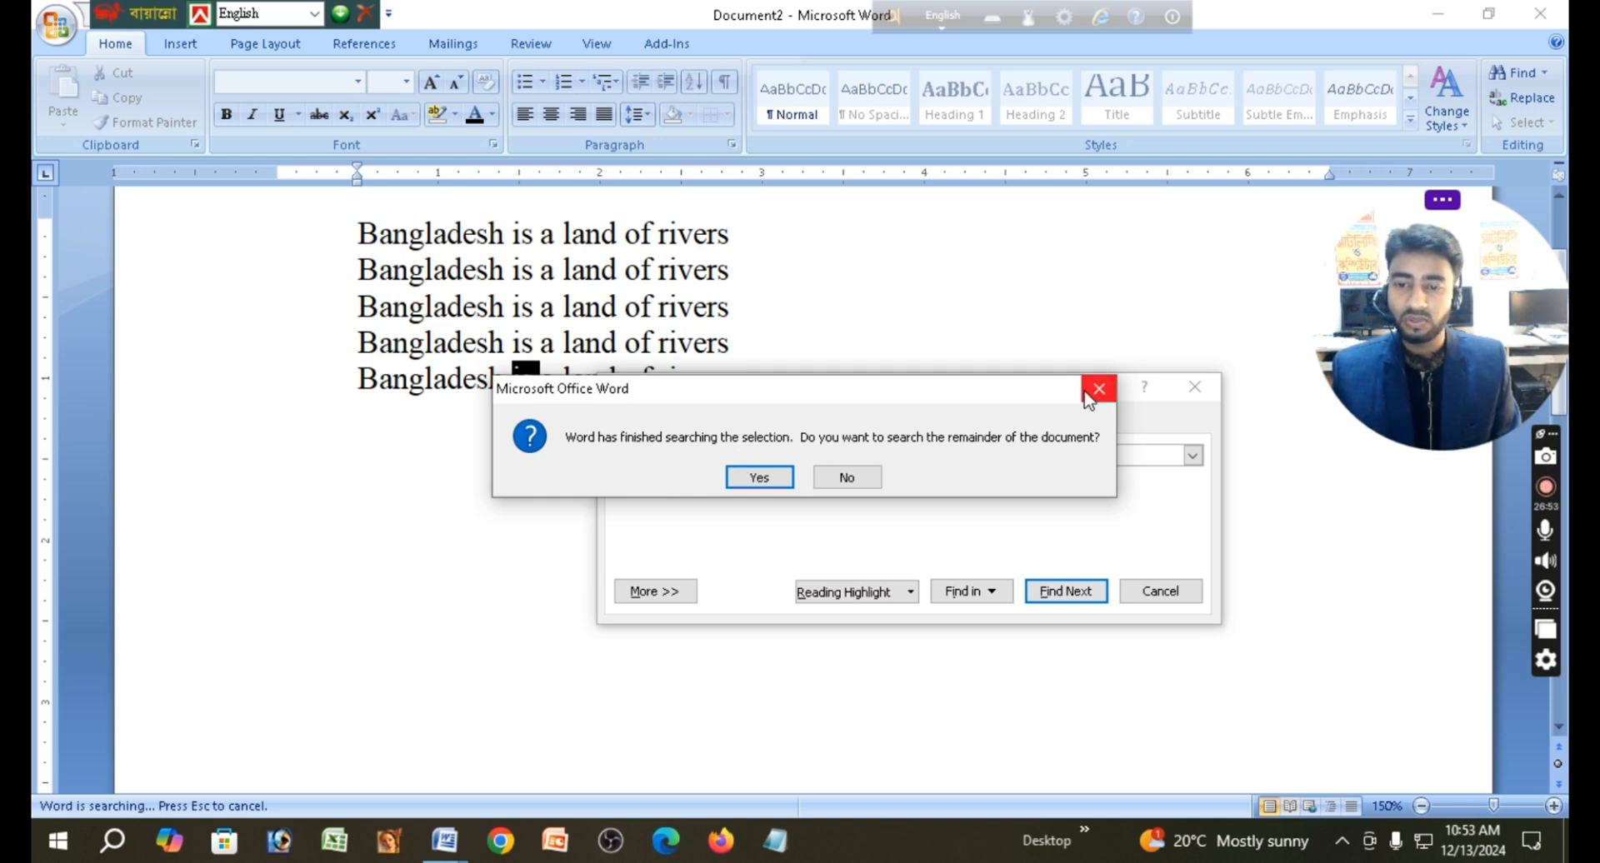
click(1113, 398)
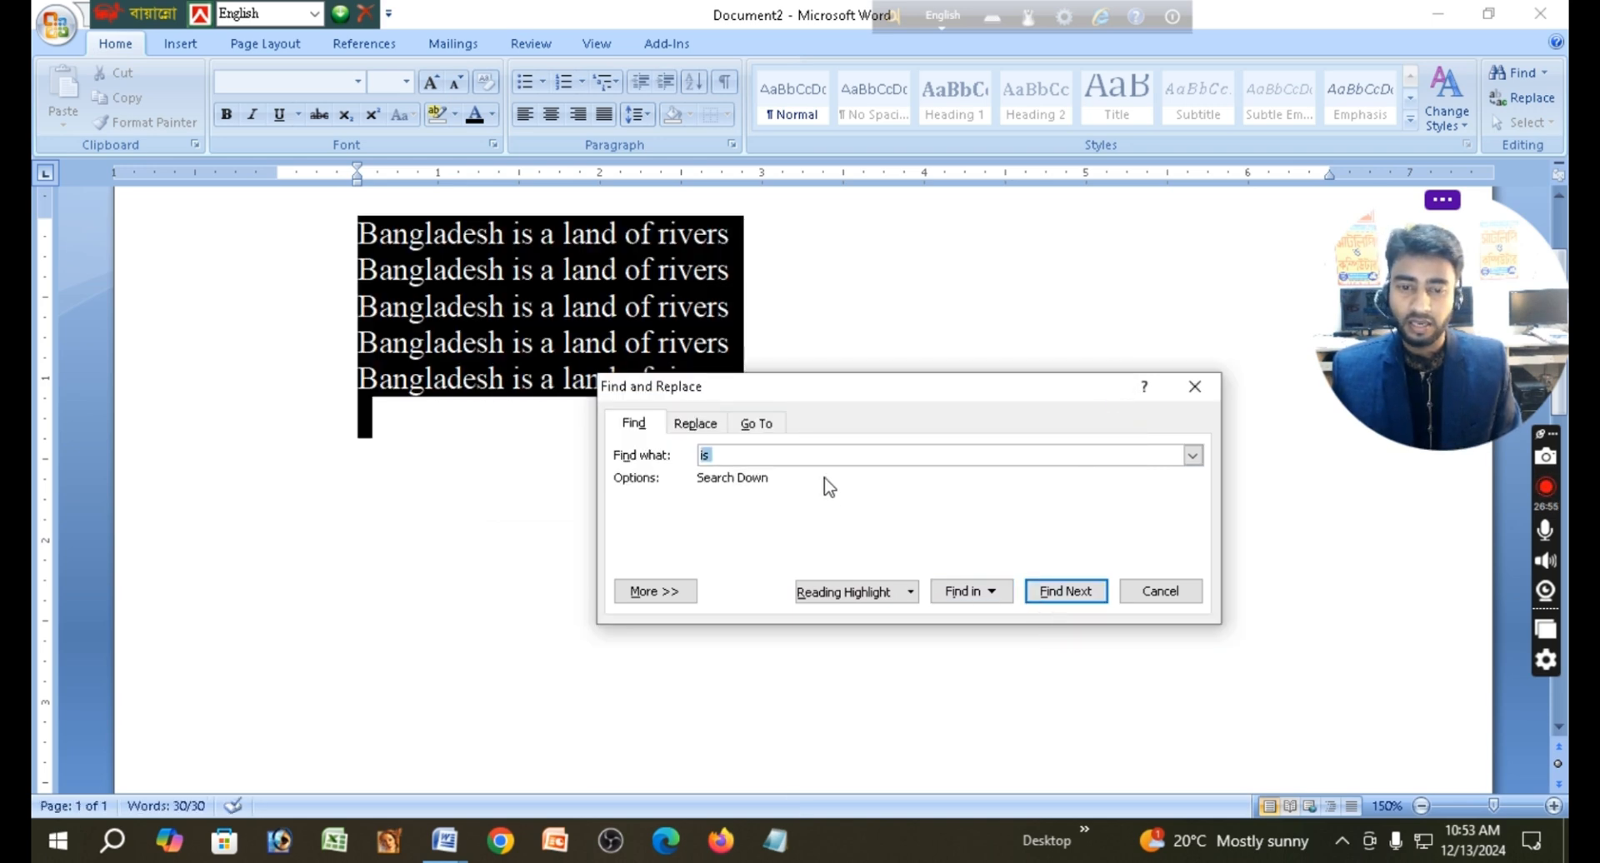
- Change the search term to "of" and find its first occurrence in the selected sentence lines
click(729, 456)
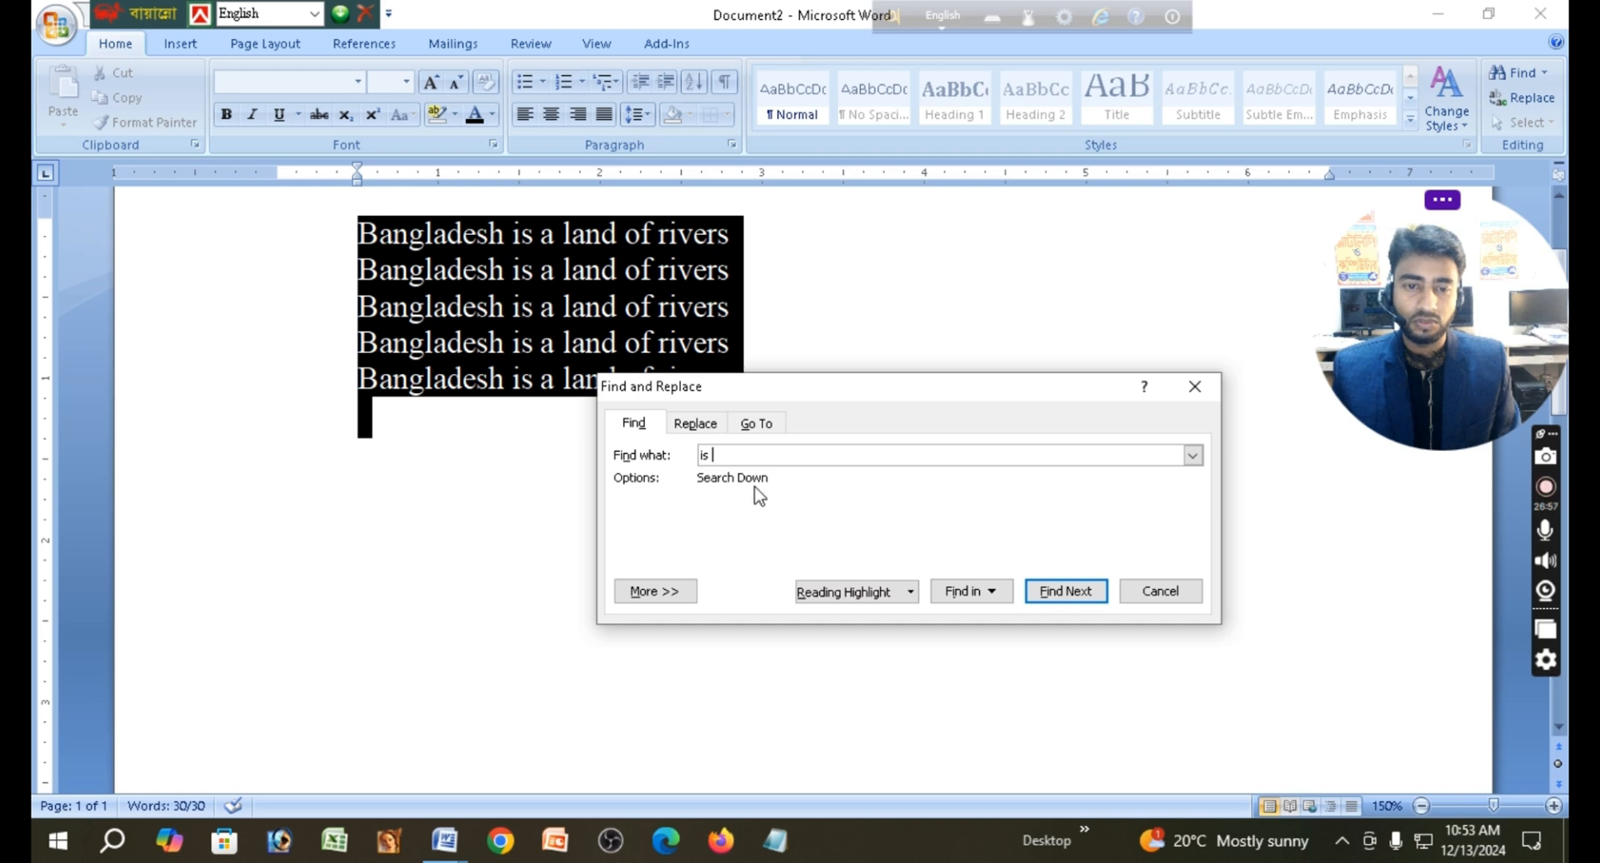
drag(722, 454, 685, 454)
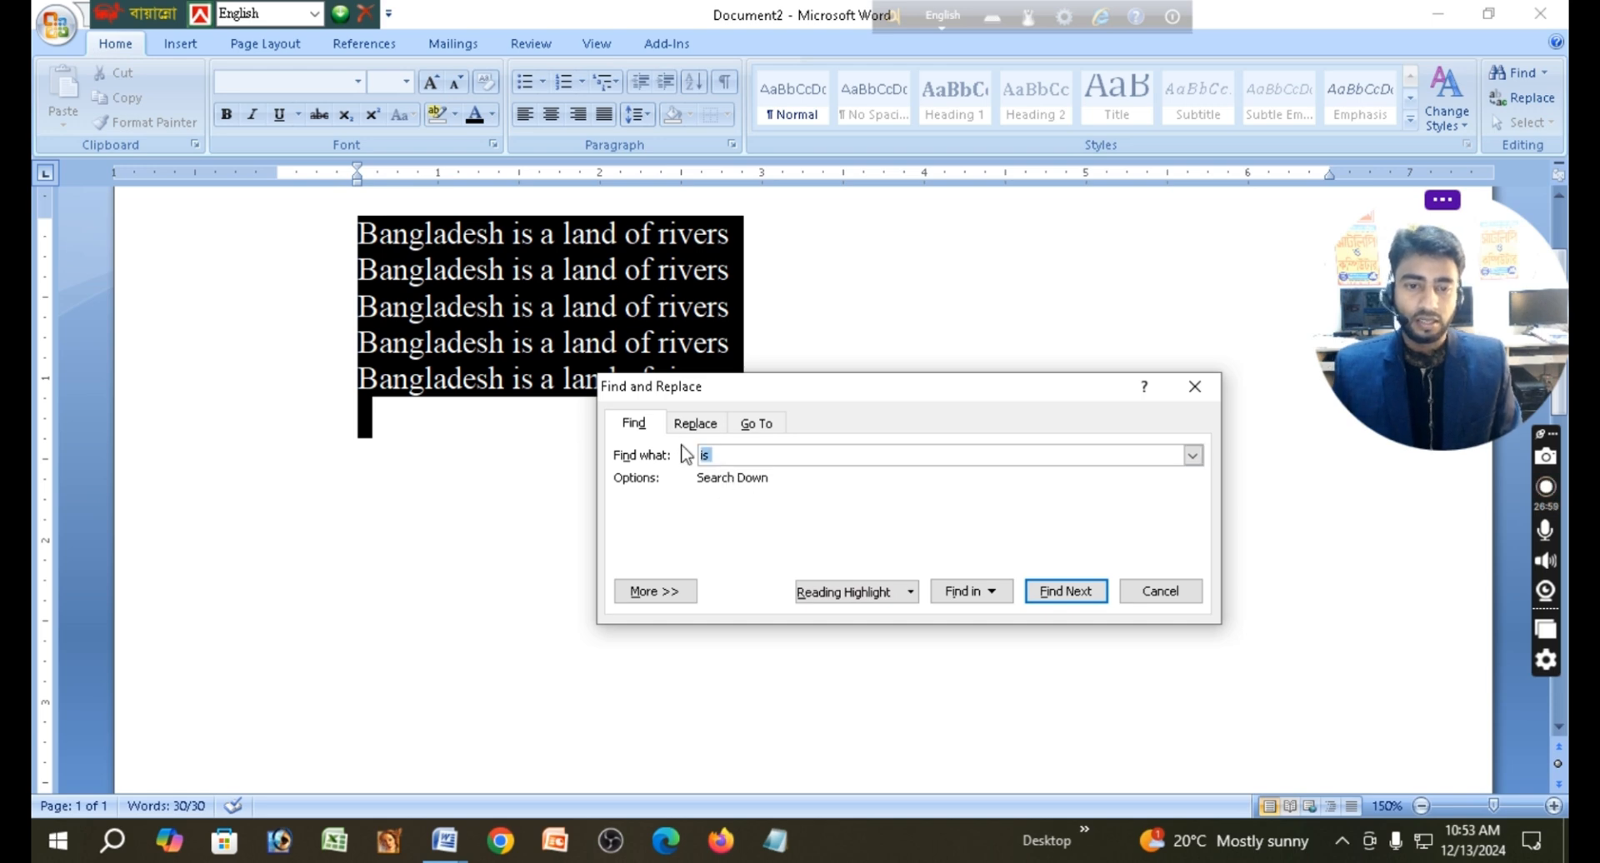
text(of)
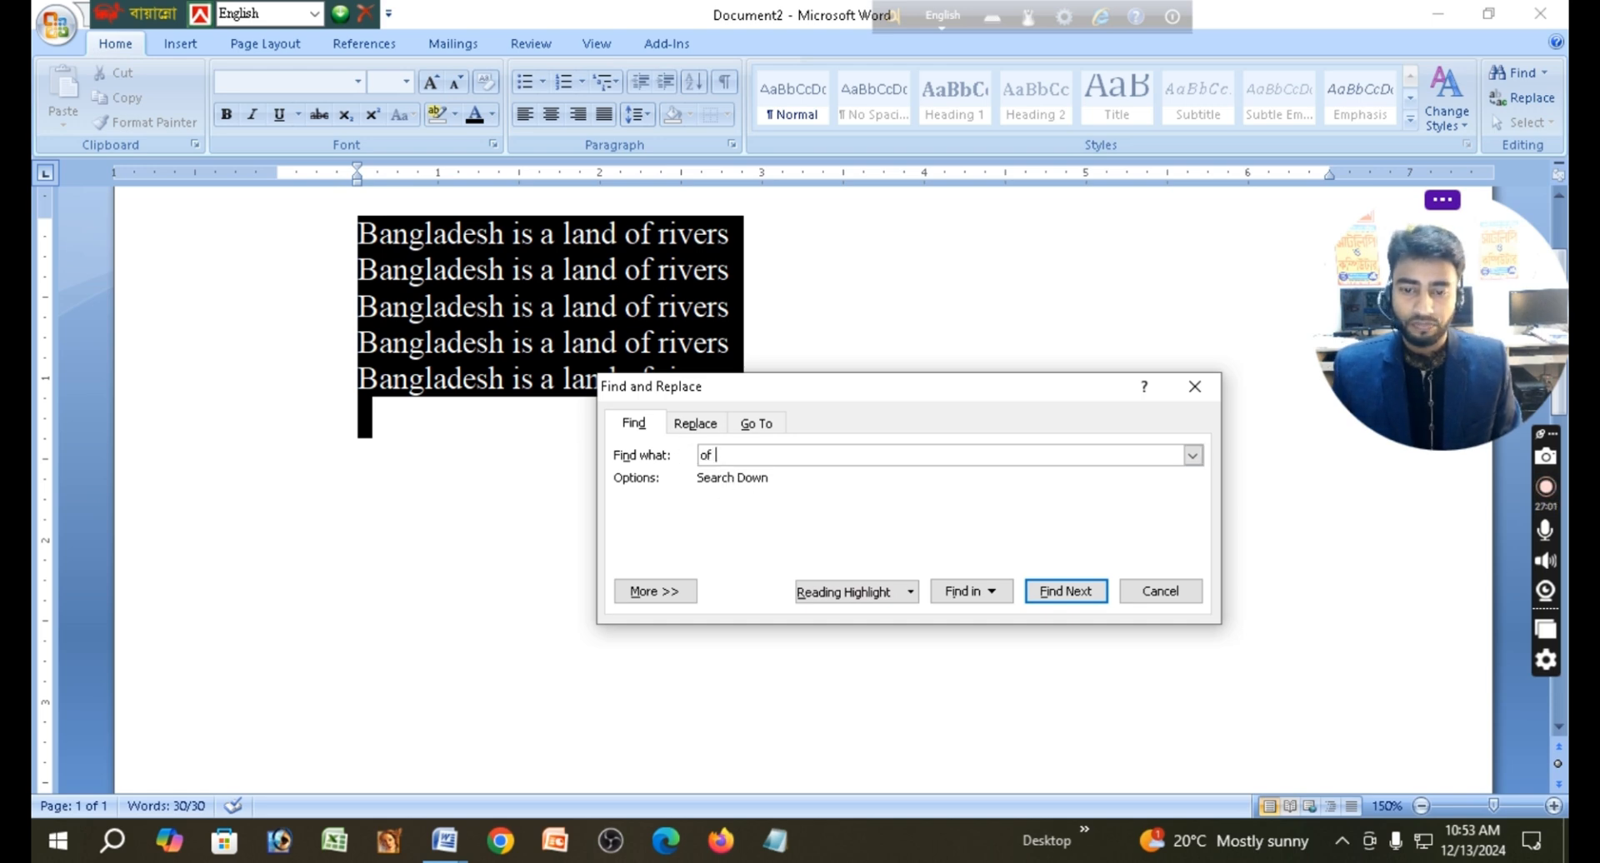
click(1071, 594)
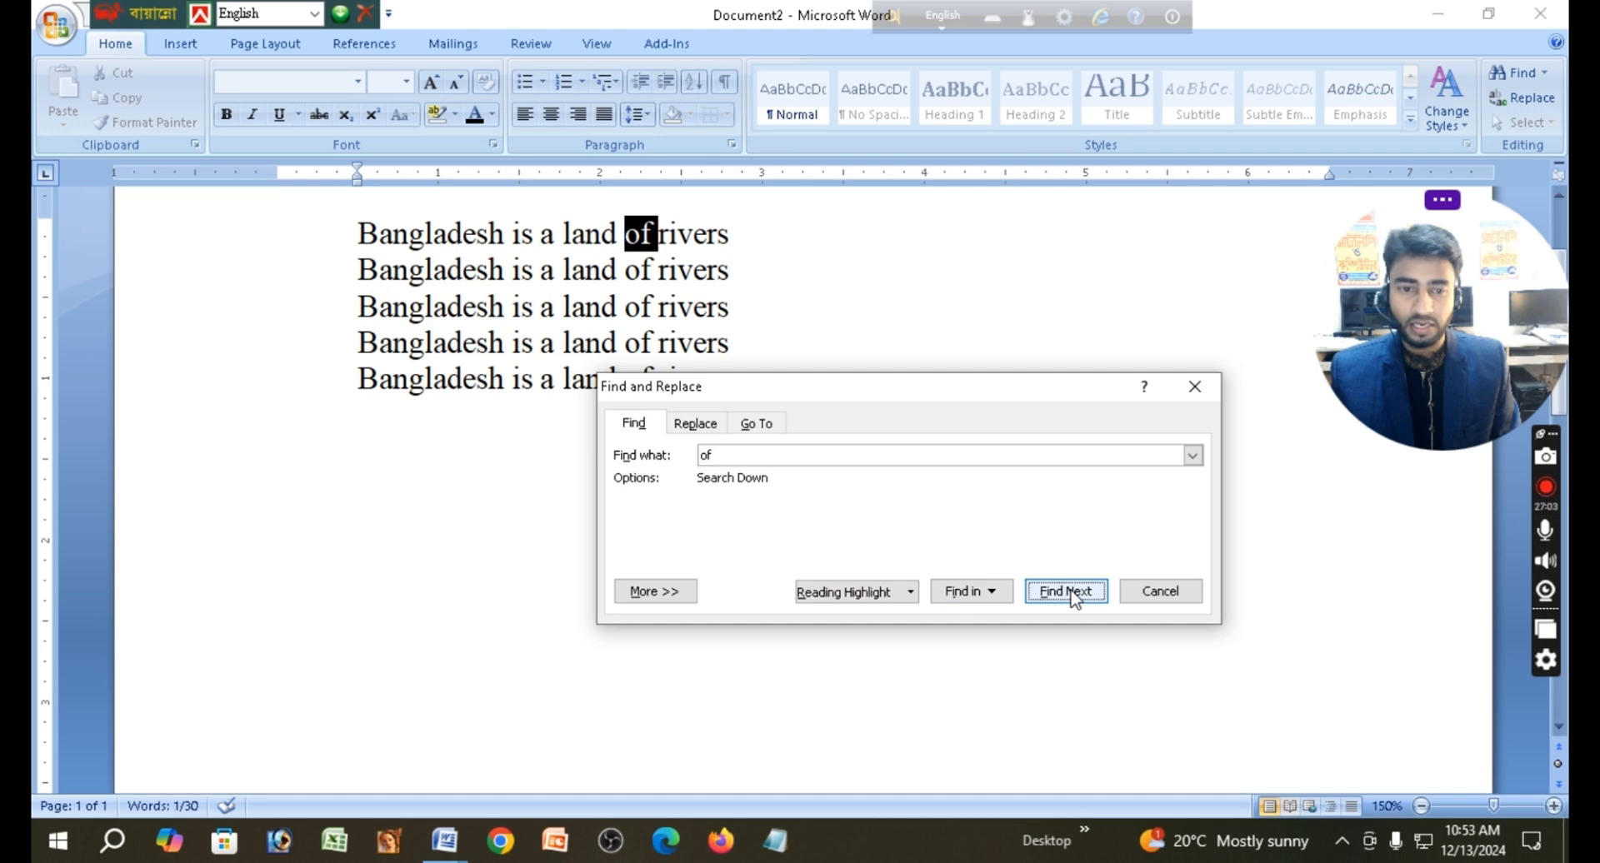
- Go through the remaining occurrences of "of" in the selected sentence lines and close the search without searching the rest of the document
click(1072, 594)
click(1071, 594)
click(1072, 594)
click(1072, 594)
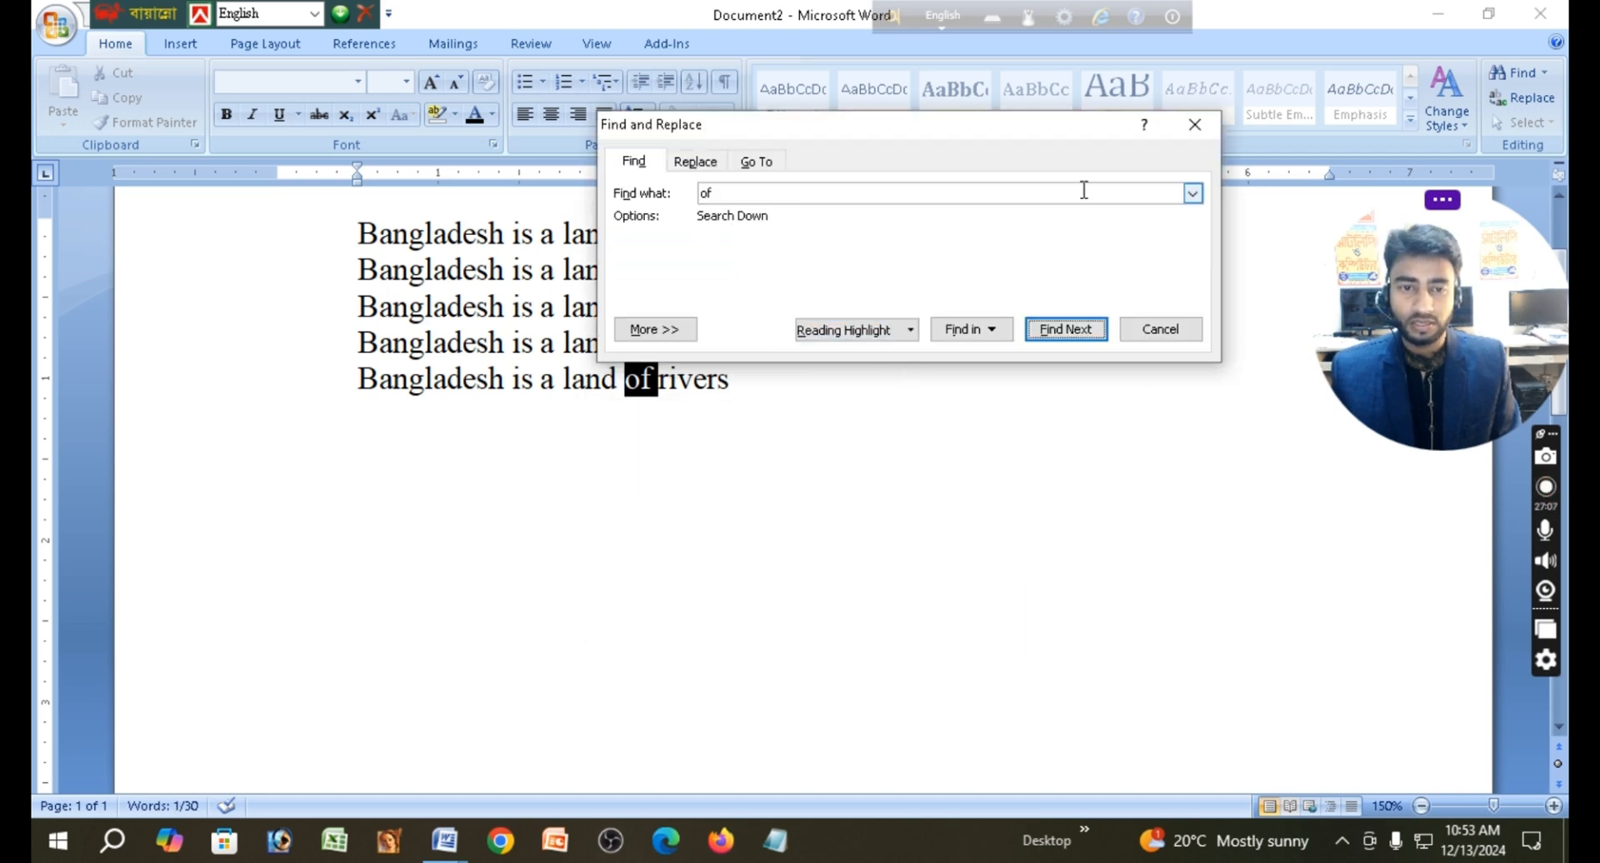
click(1088, 334)
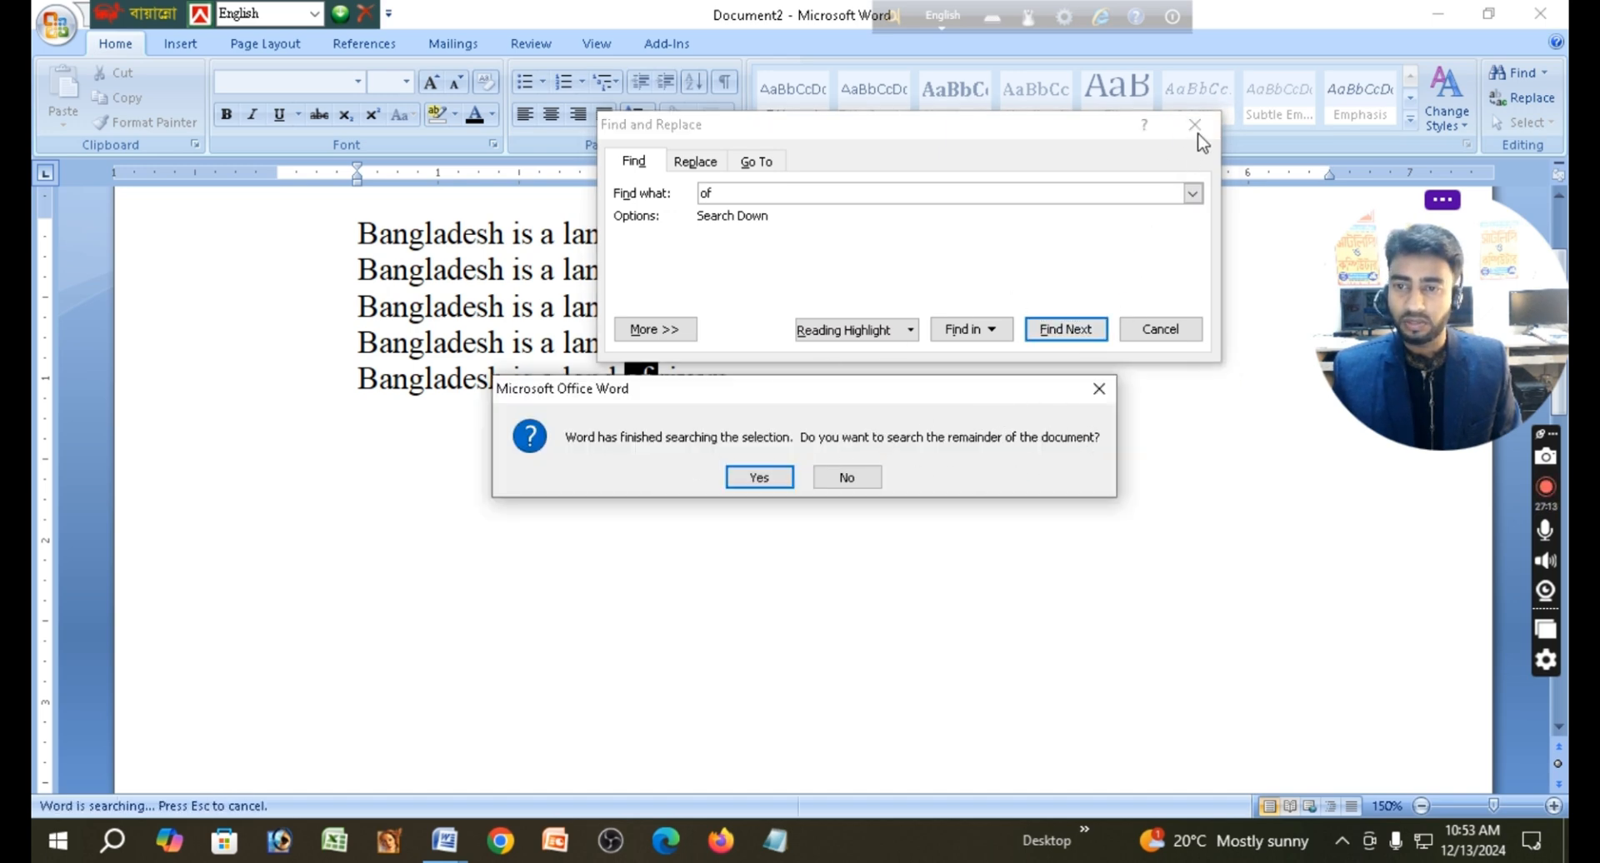
click(1170, 330)
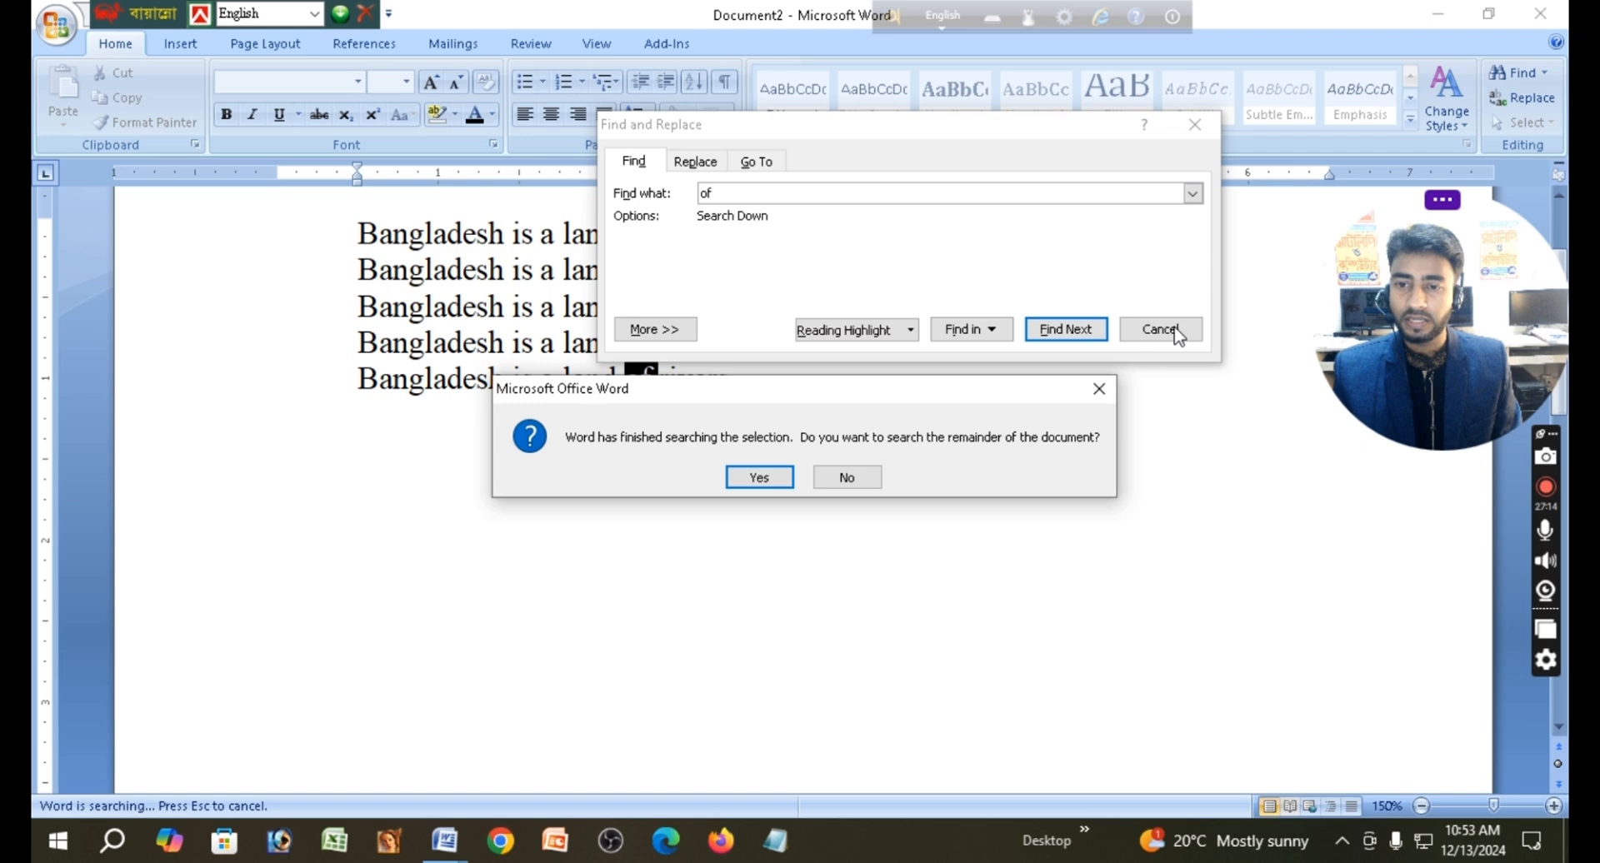
click(1098, 389)
click(1195, 124)
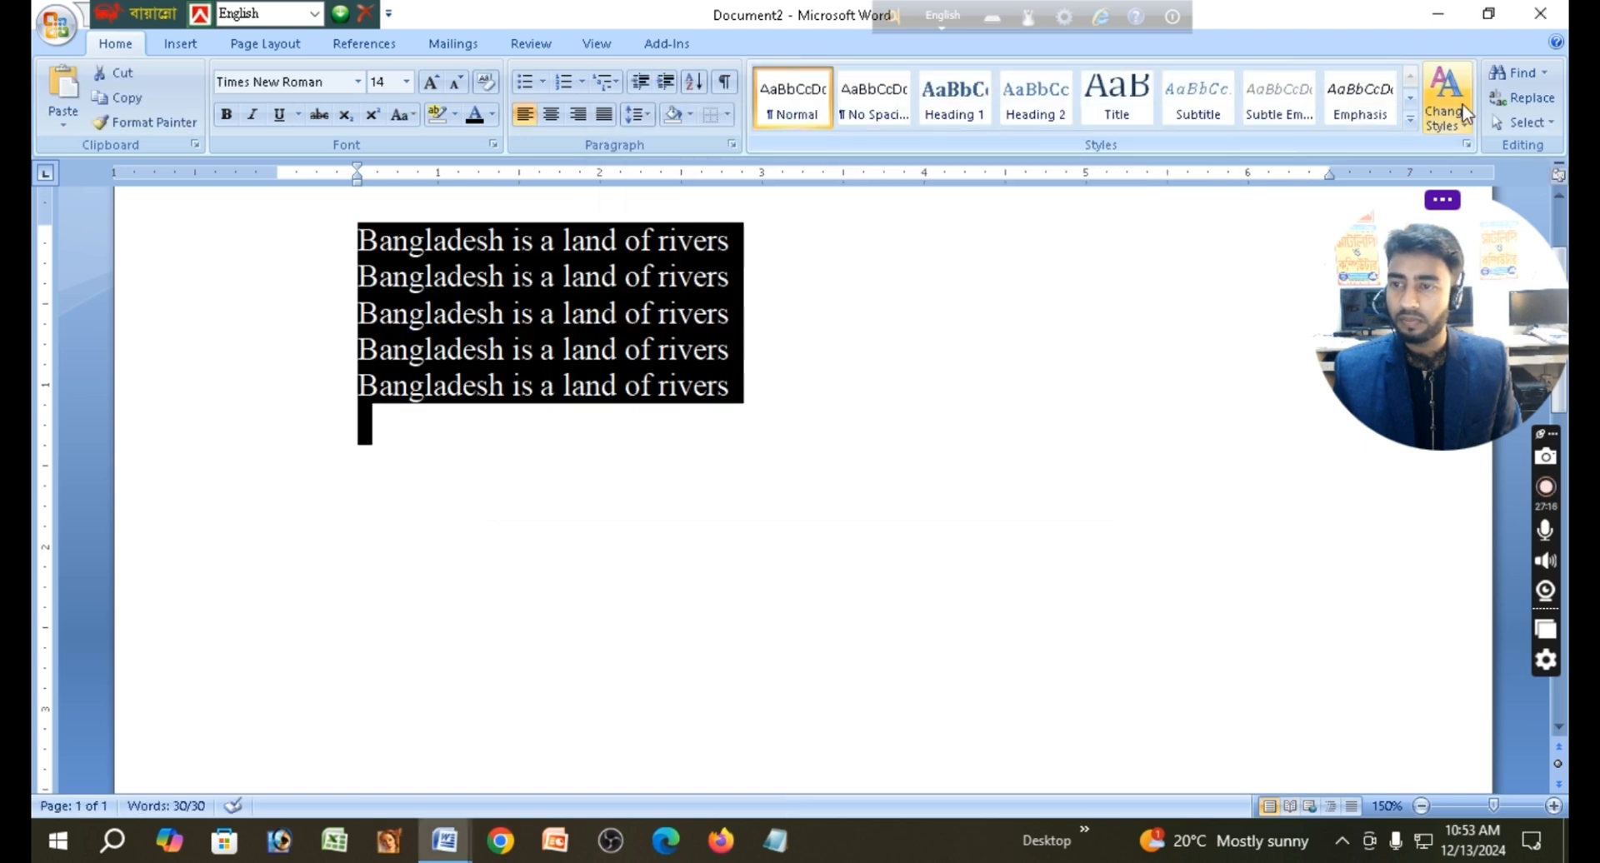
- Replace every "of" in the document with "in", continuing the replacement from the beginning so the first line is included
click(1530, 98)
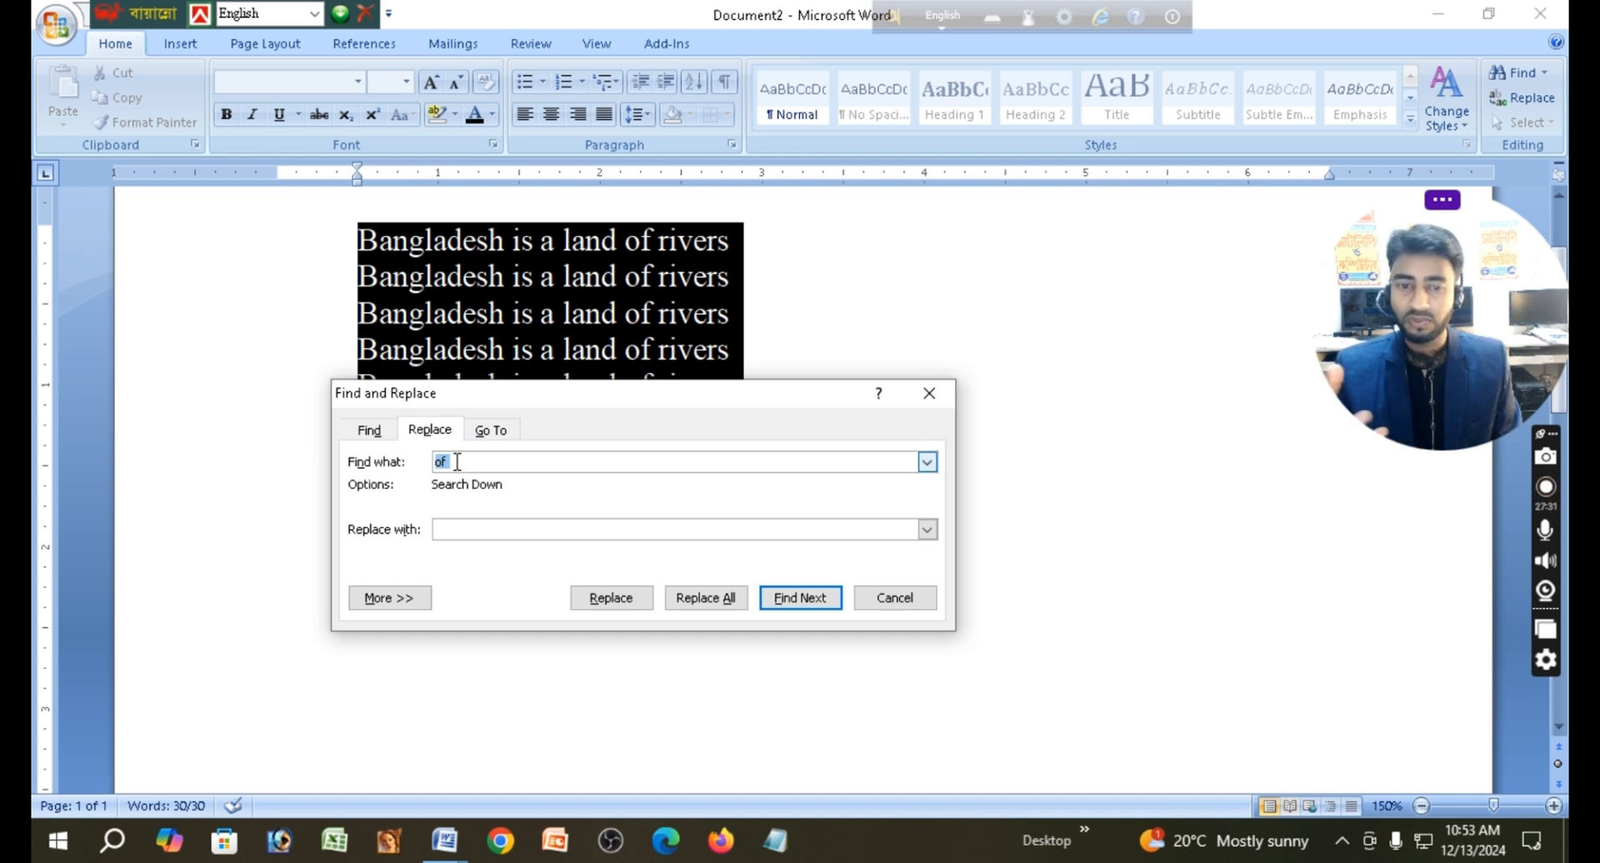
click(505, 532)
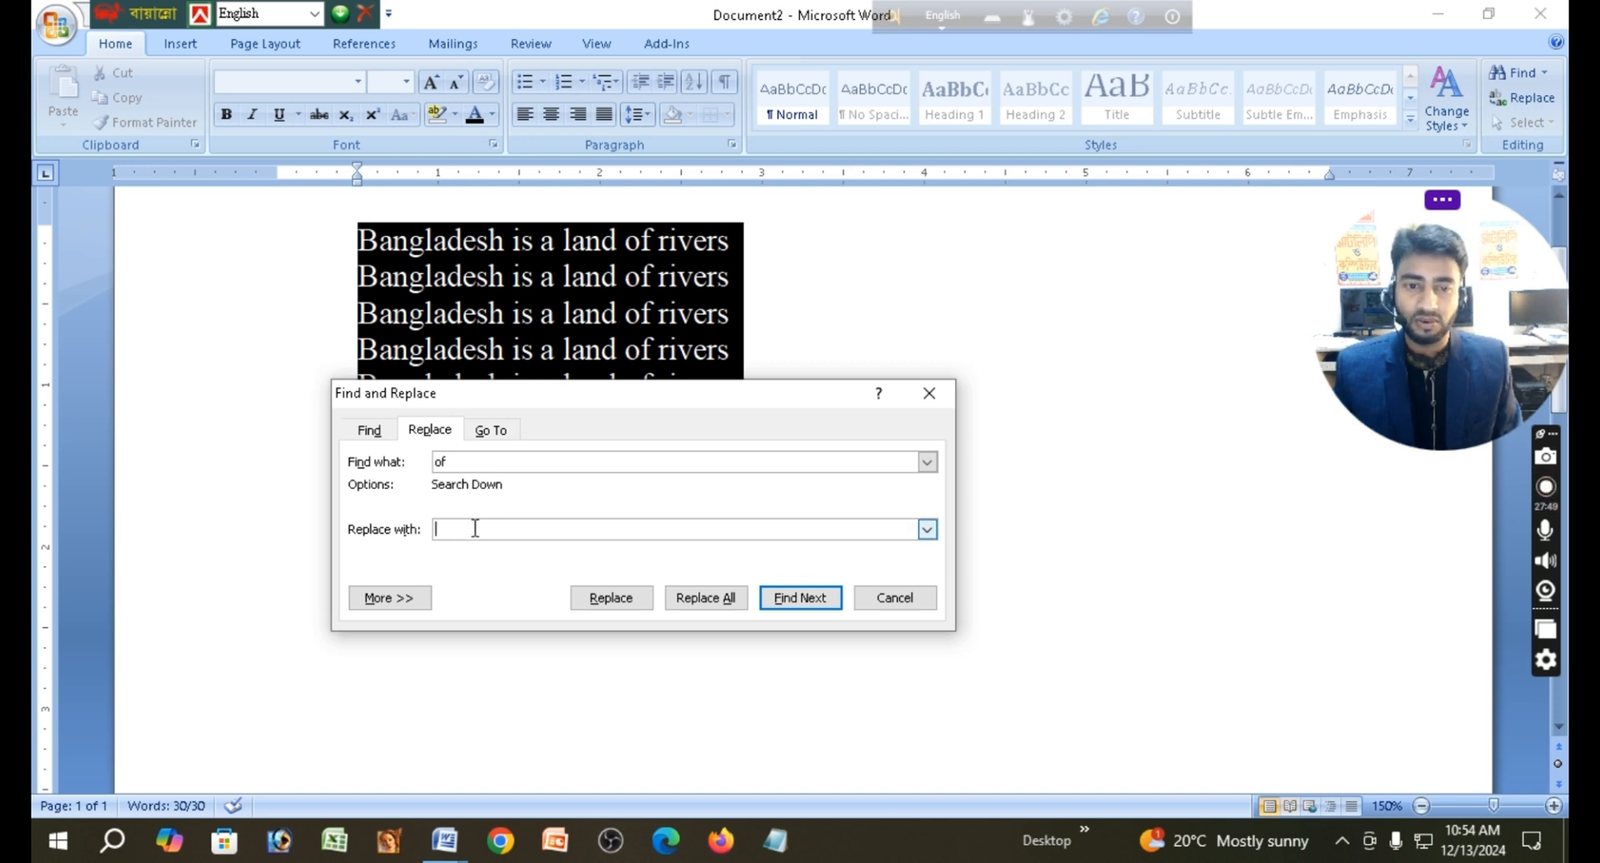
text(in)
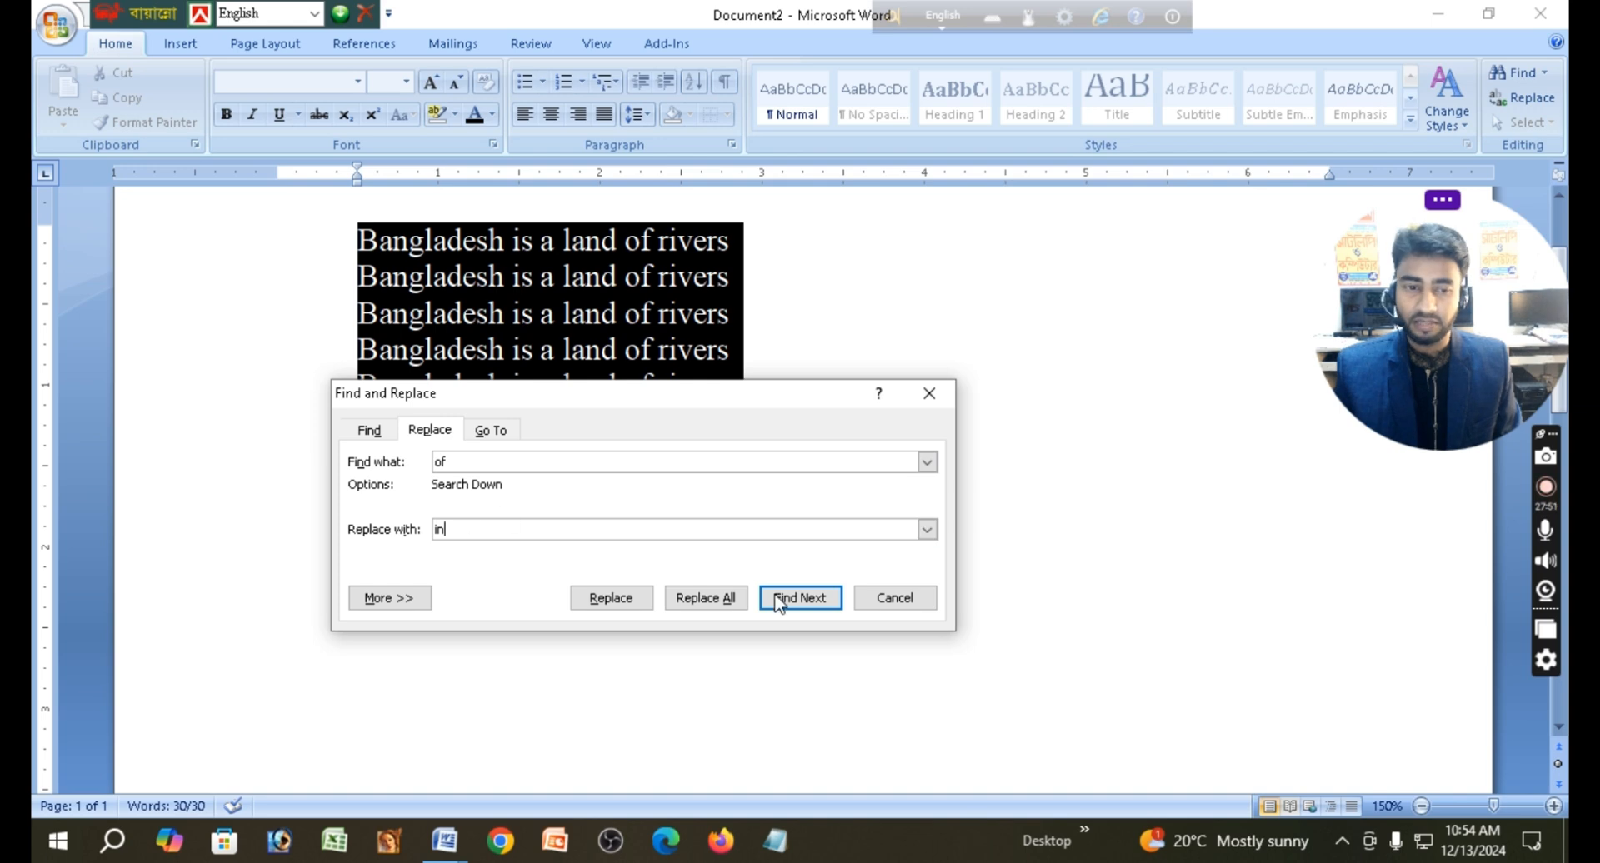
click(821, 599)
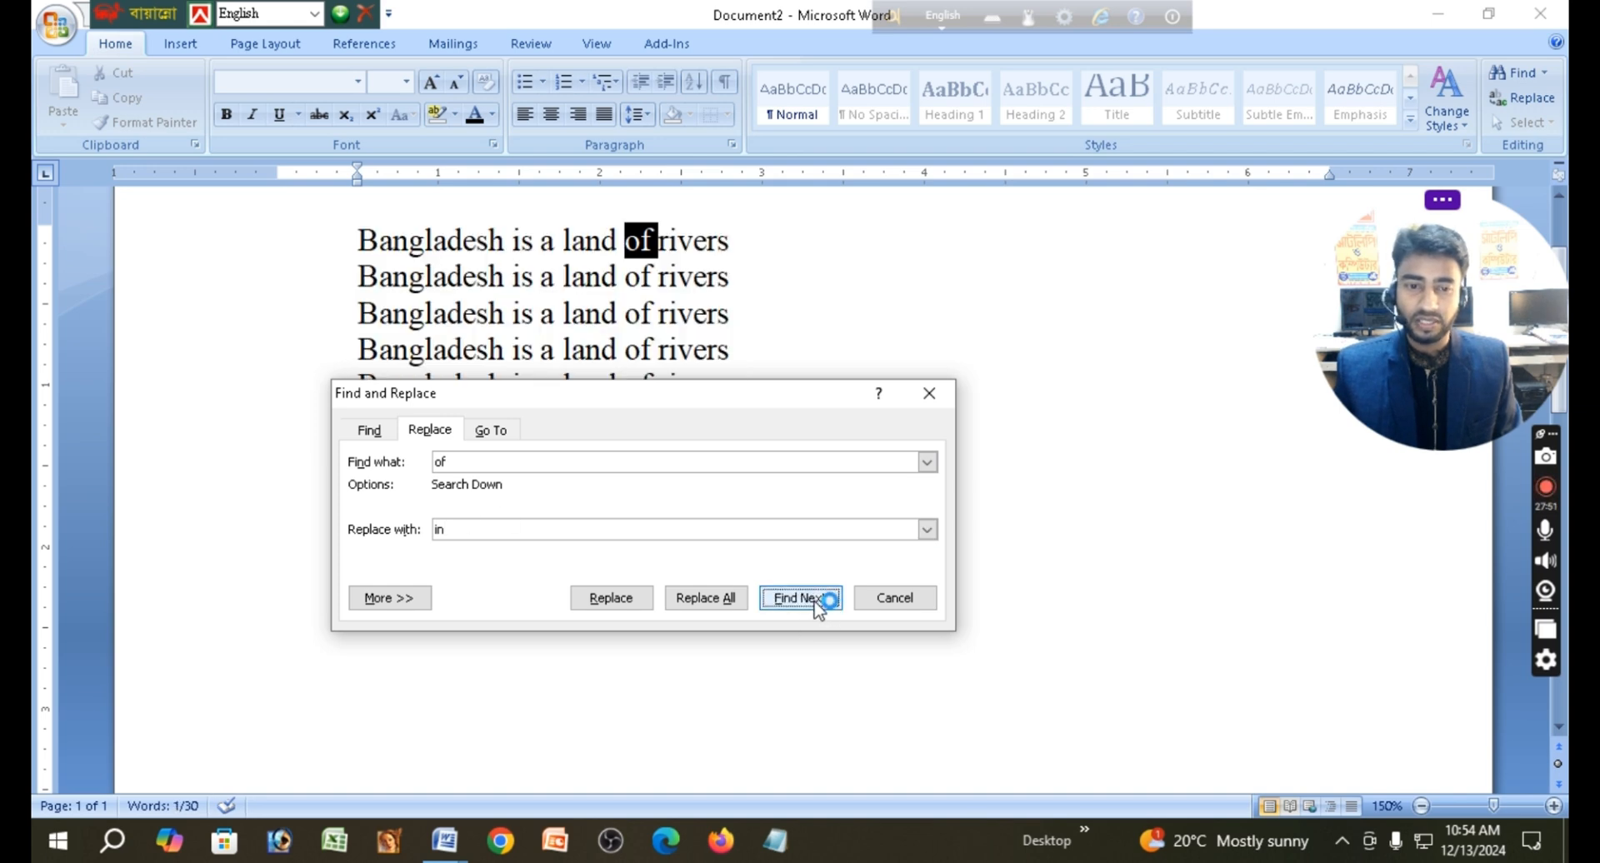
click(820, 605)
click(729, 599)
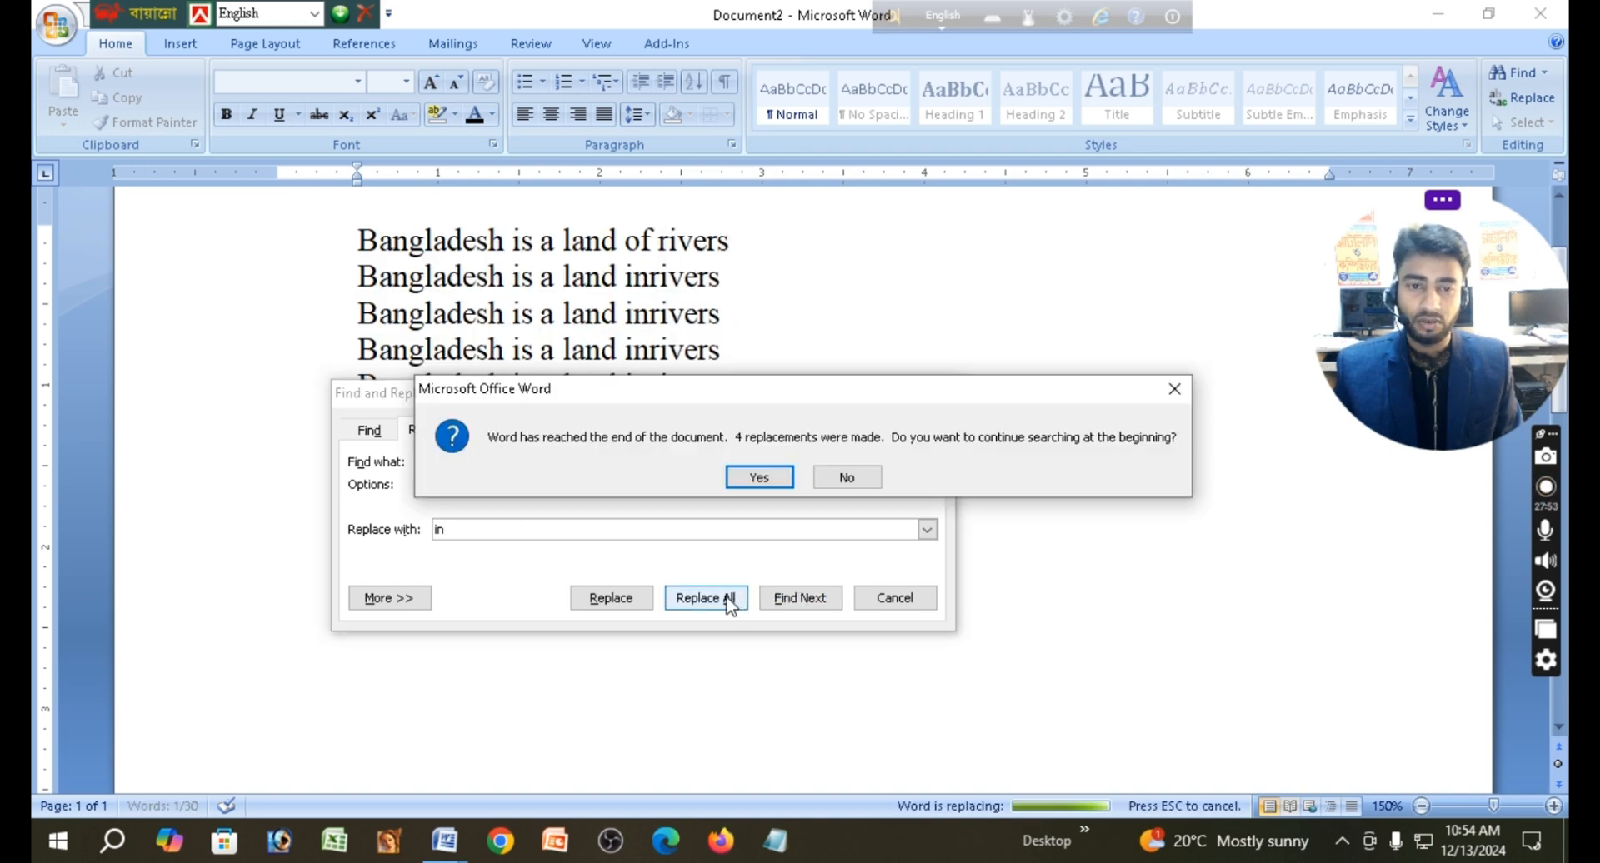
click(760, 478)
click(804, 476)
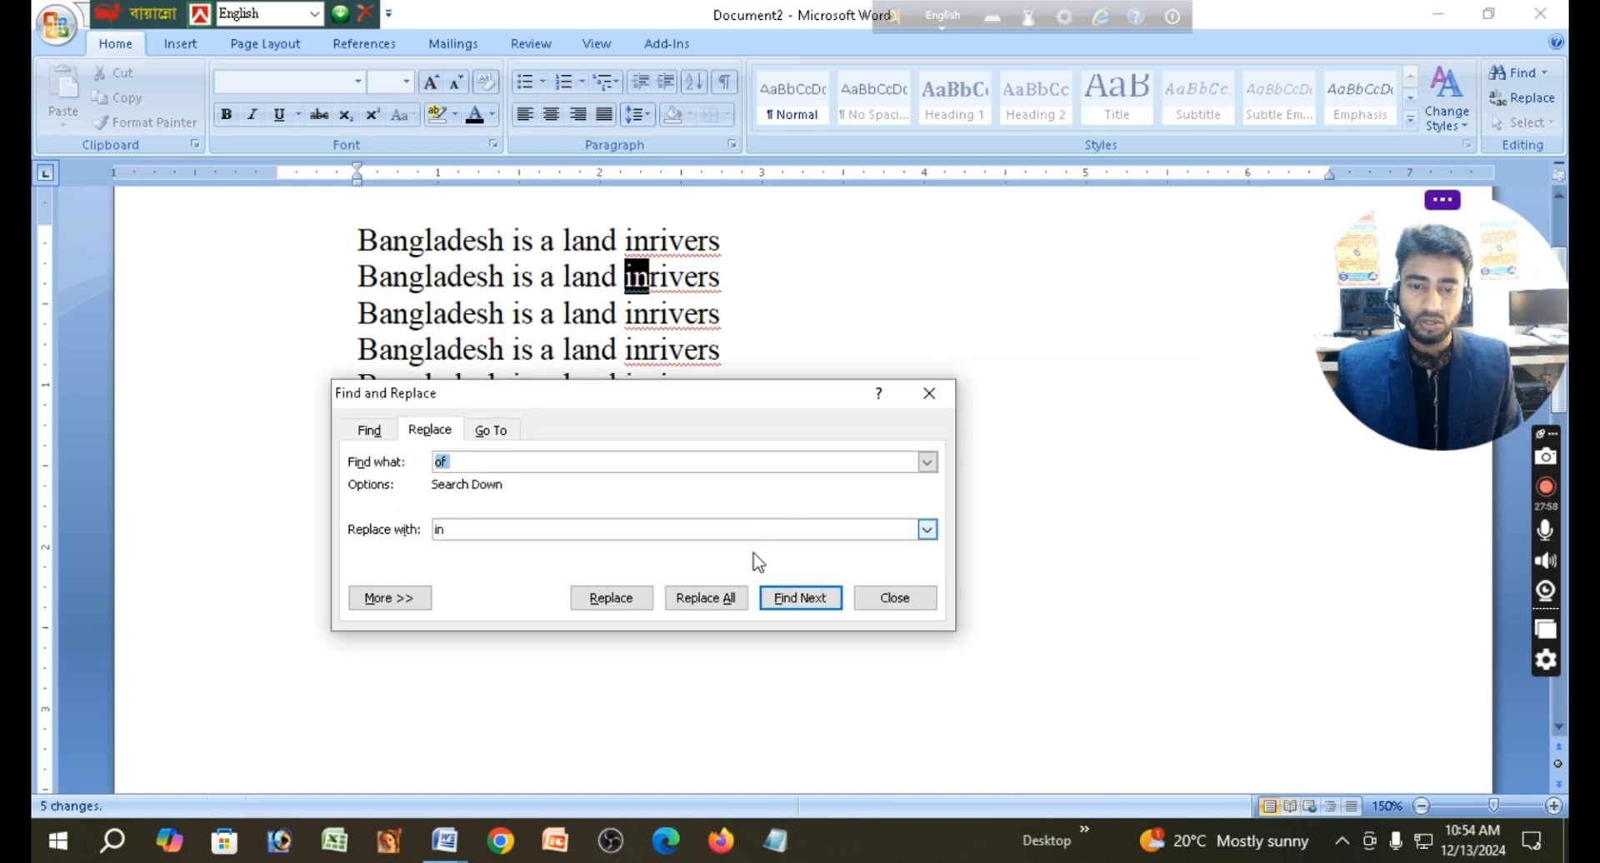
click(926, 394)
- Insert the missing space between "in" and "rivers" in each of the five sentence lines
click(649, 242)
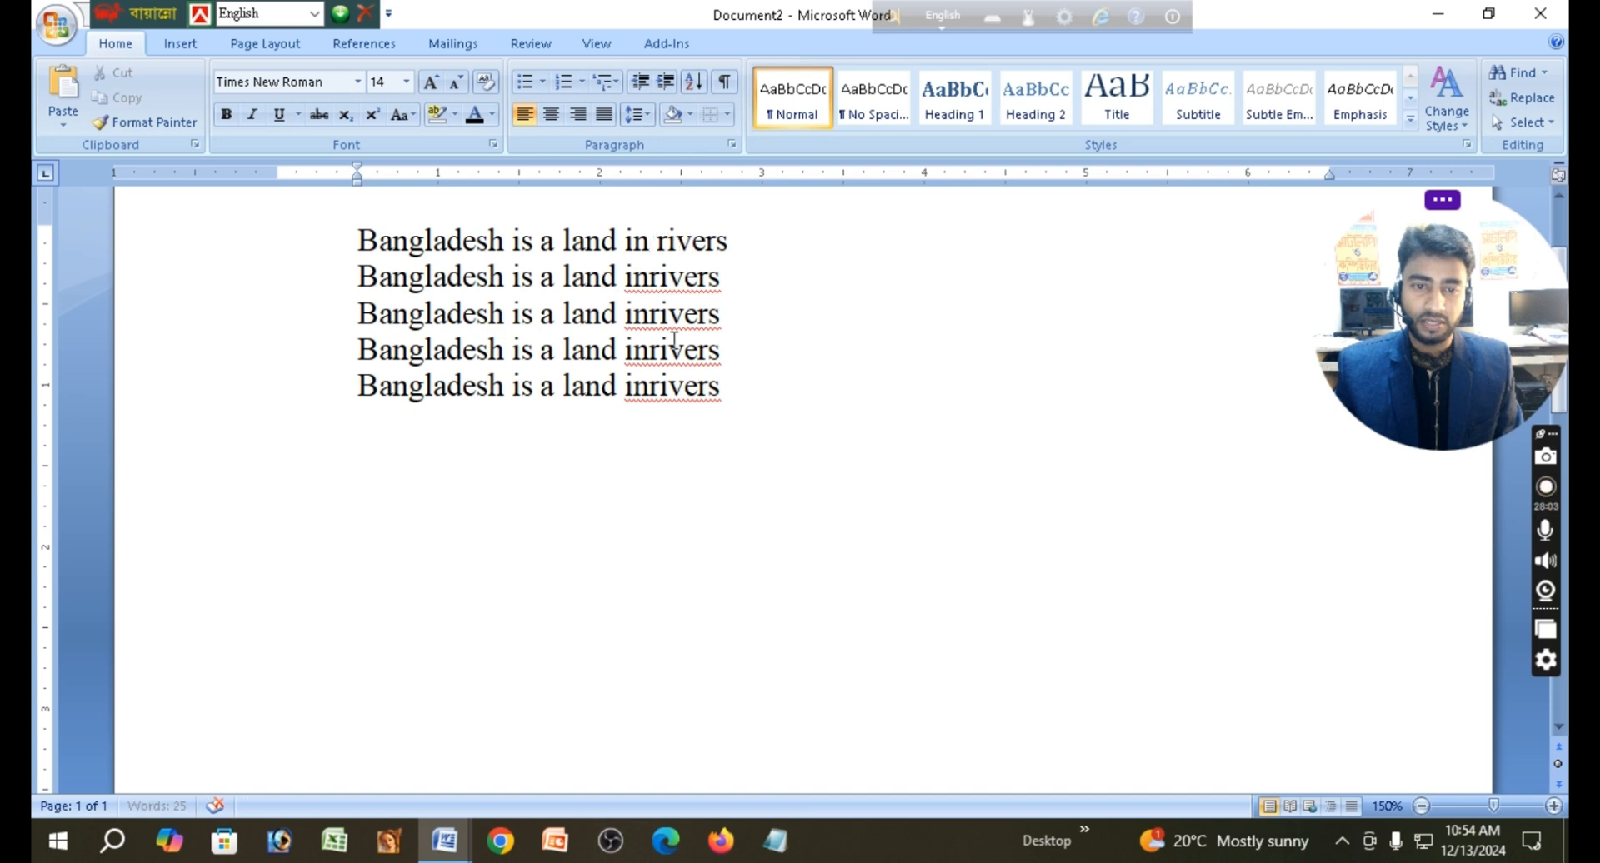
click(649, 277)
click(650, 313)
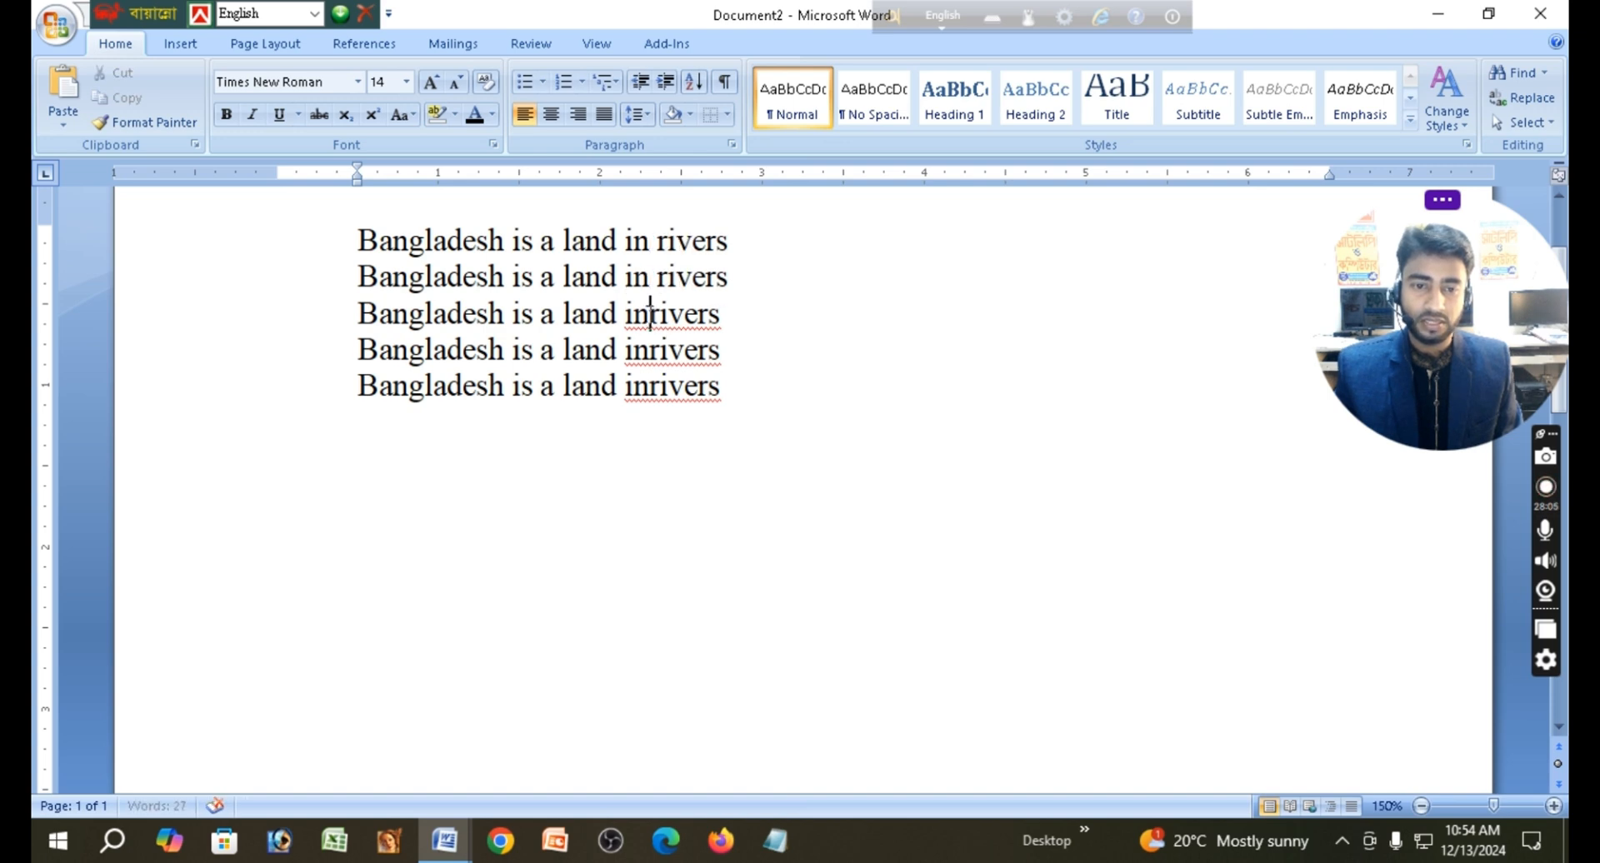
click(651, 350)
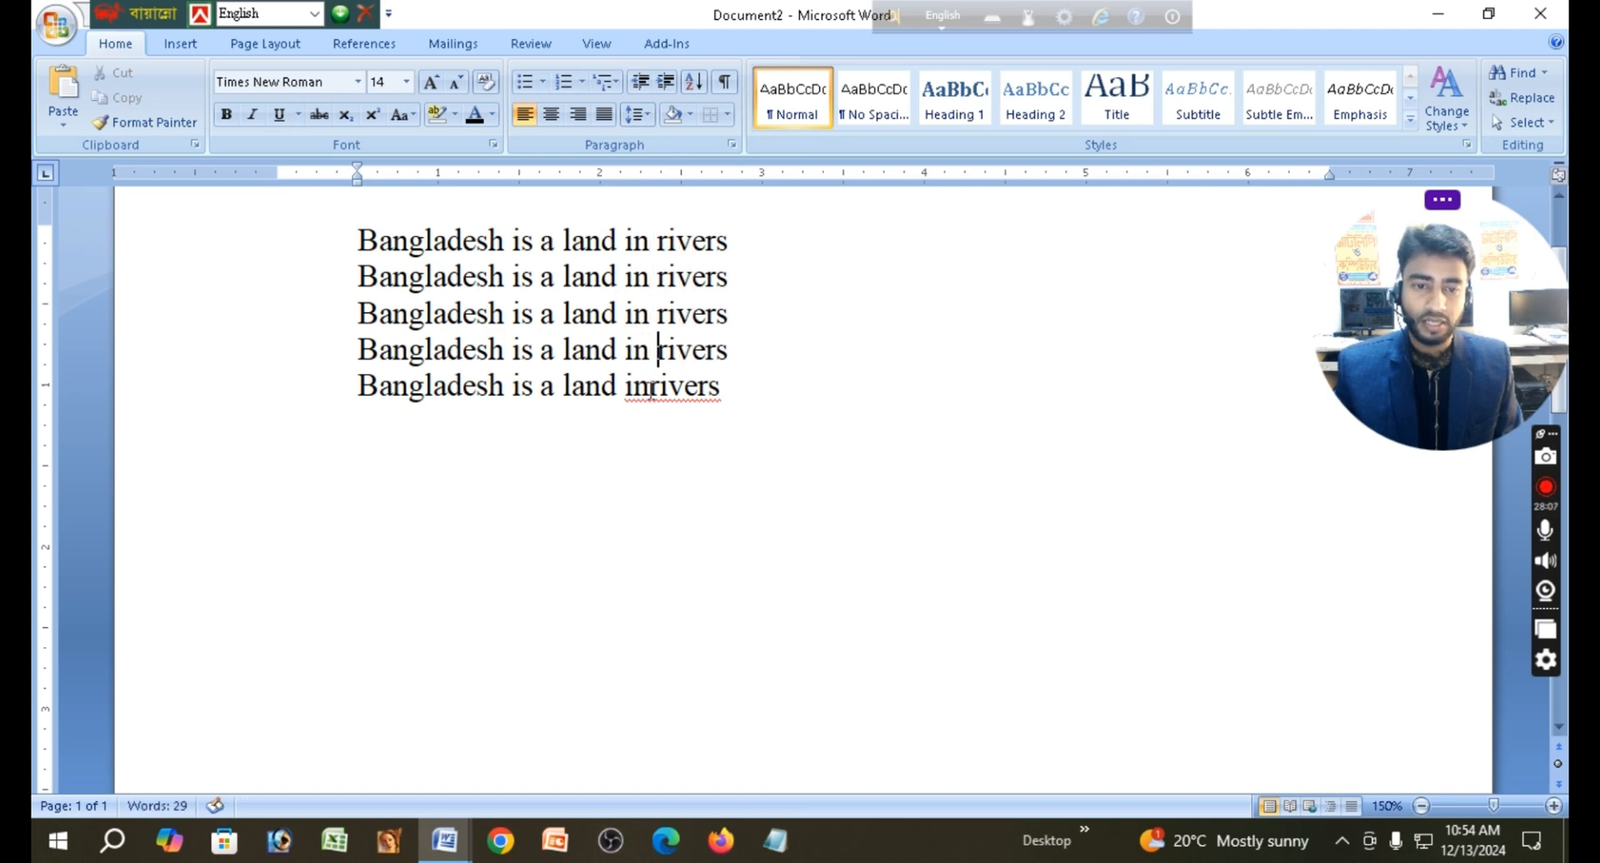
click(651, 388)
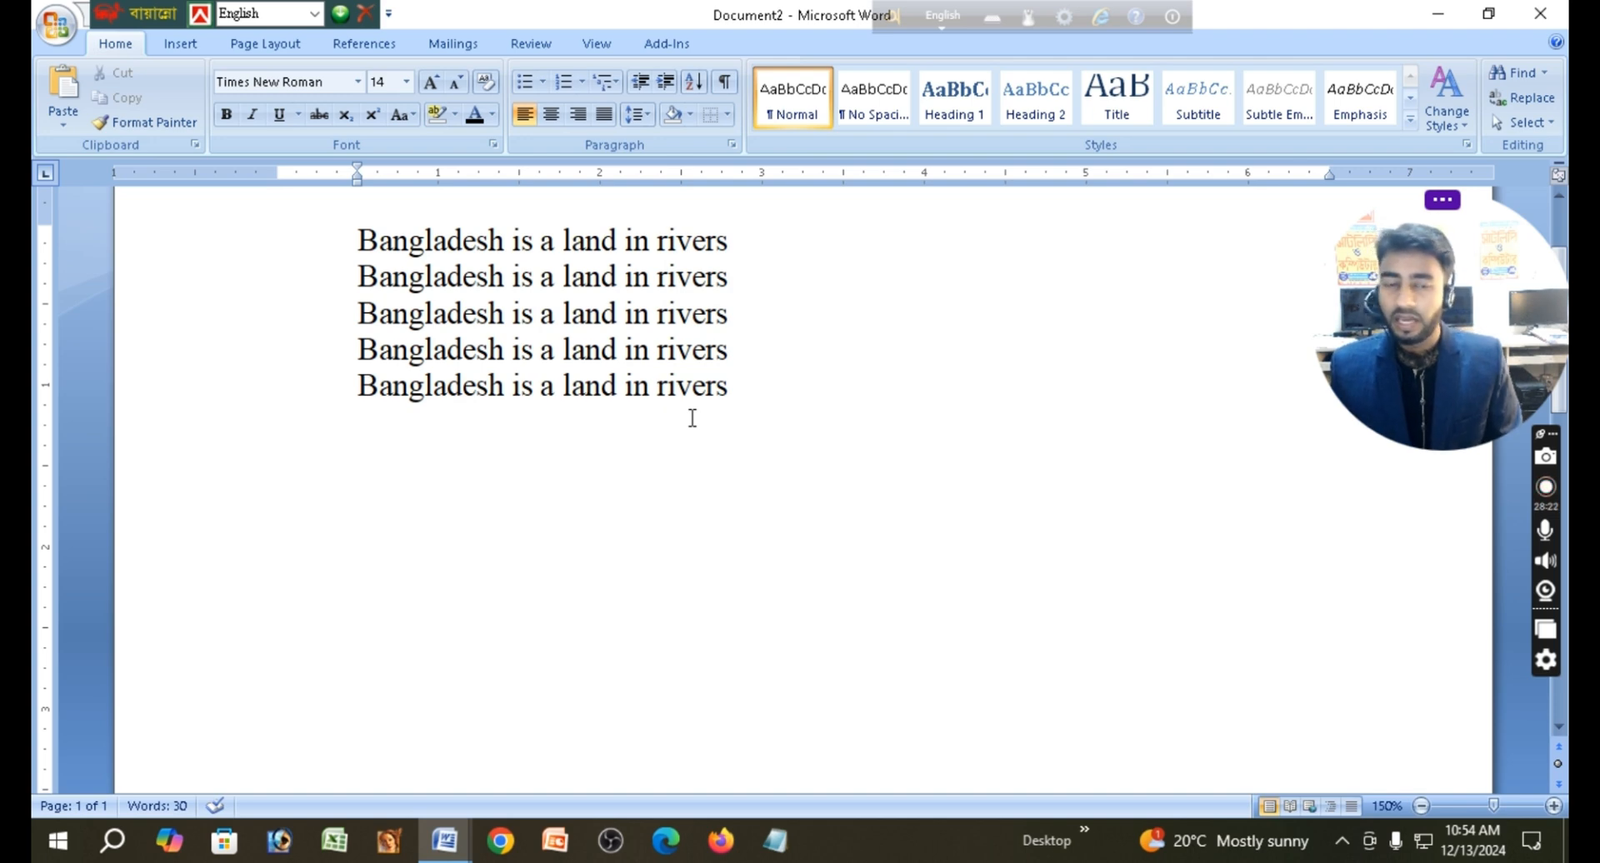
- Select the five sentence lines manually, switch to selecting the whole document, and clear the selection
drag(757, 389, 317, 247)
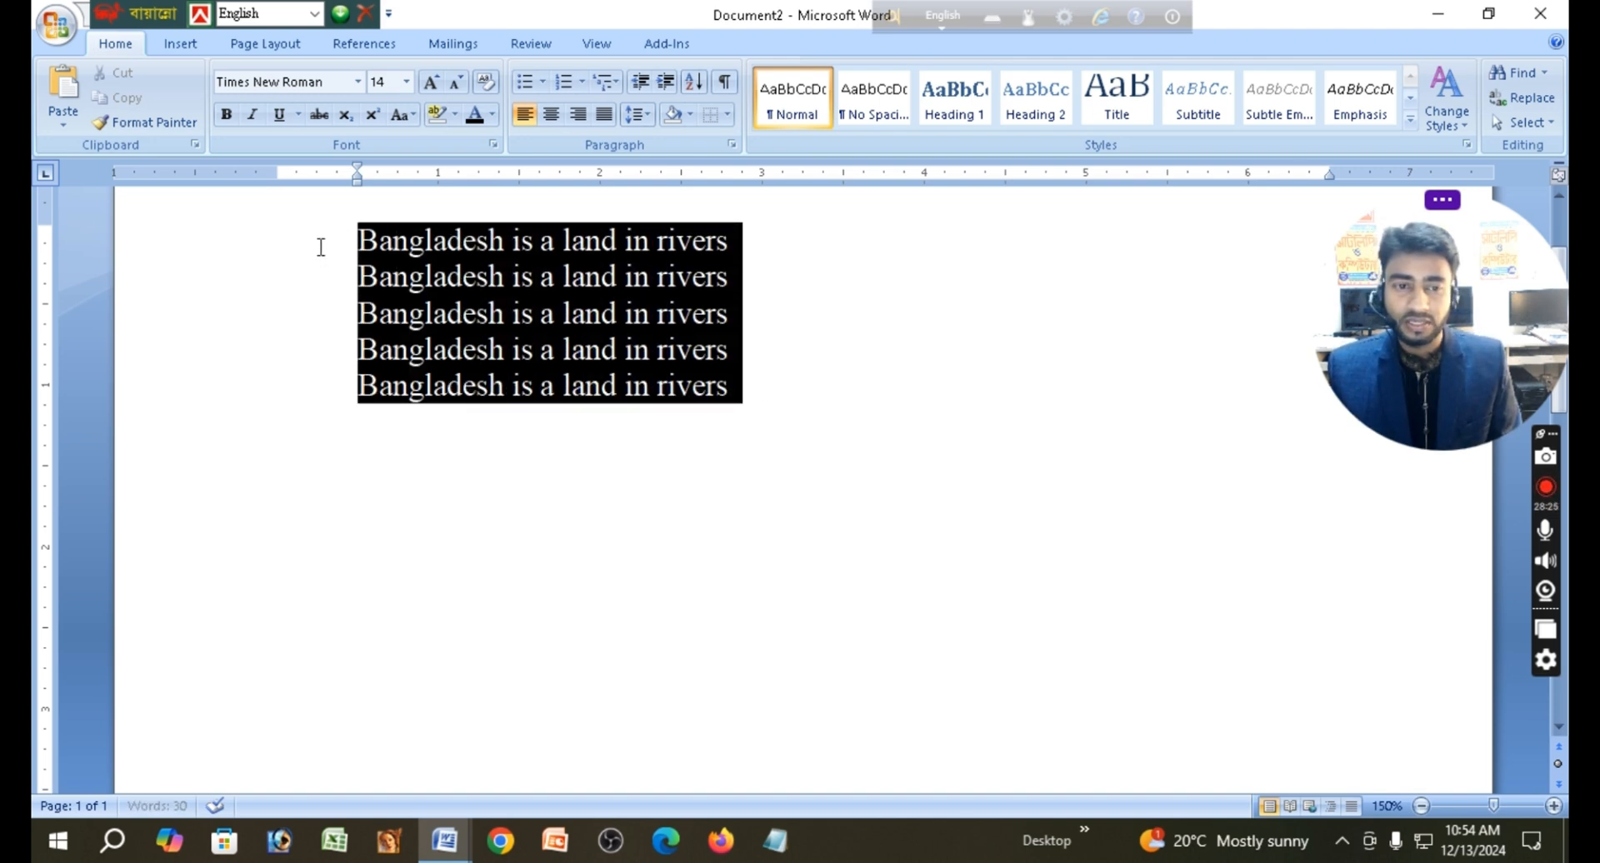
click(933, 402)
key(ctrl+a)
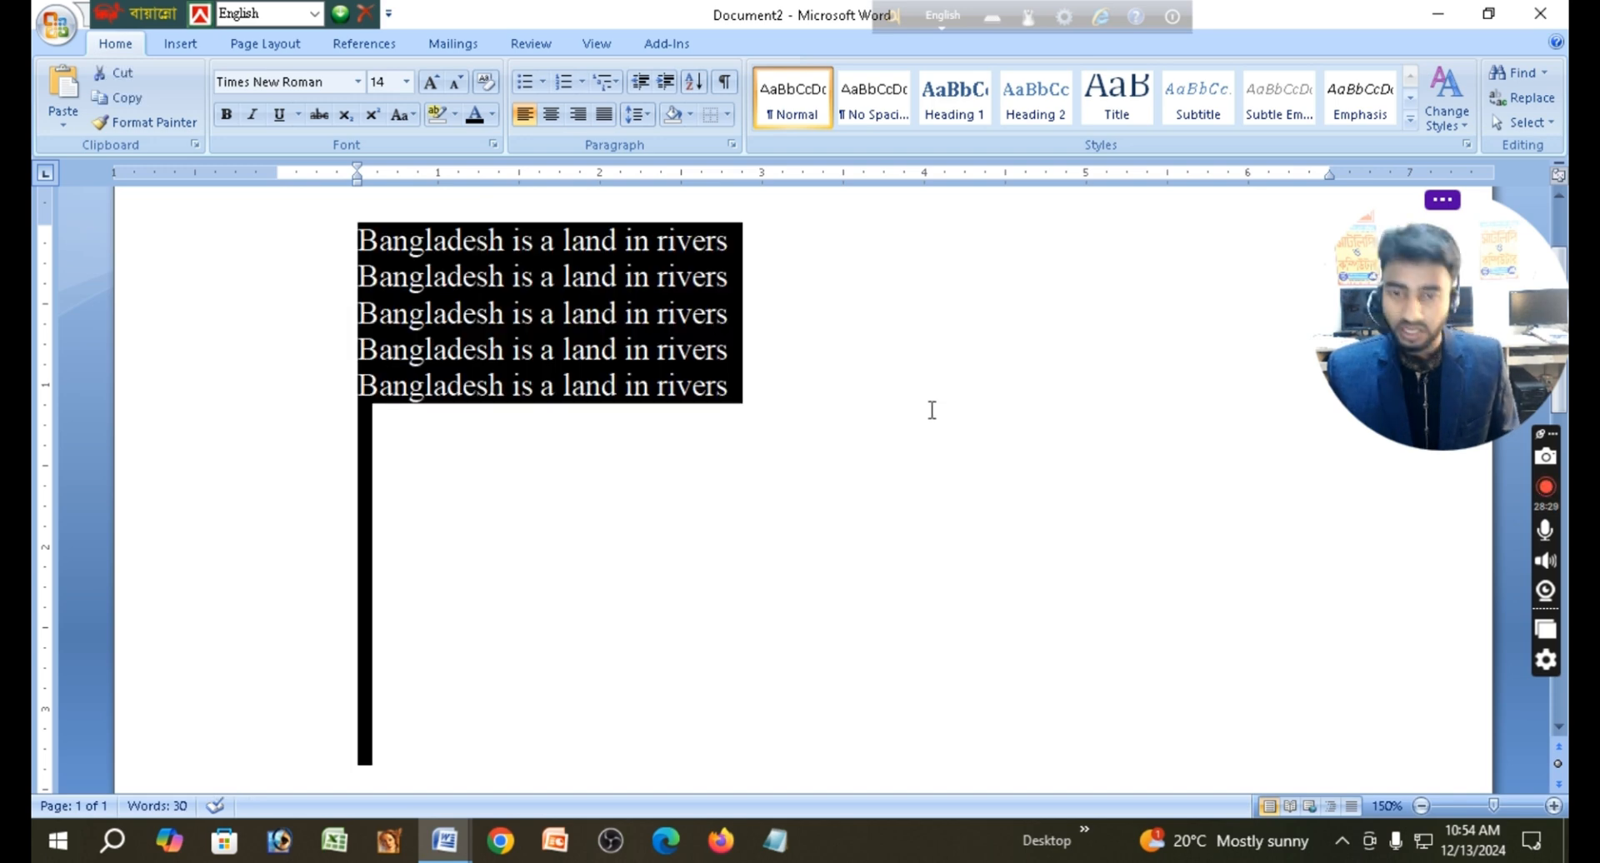
click(976, 420)
- Select the entire document with the Select All command and clear the selection
click(1548, 125)
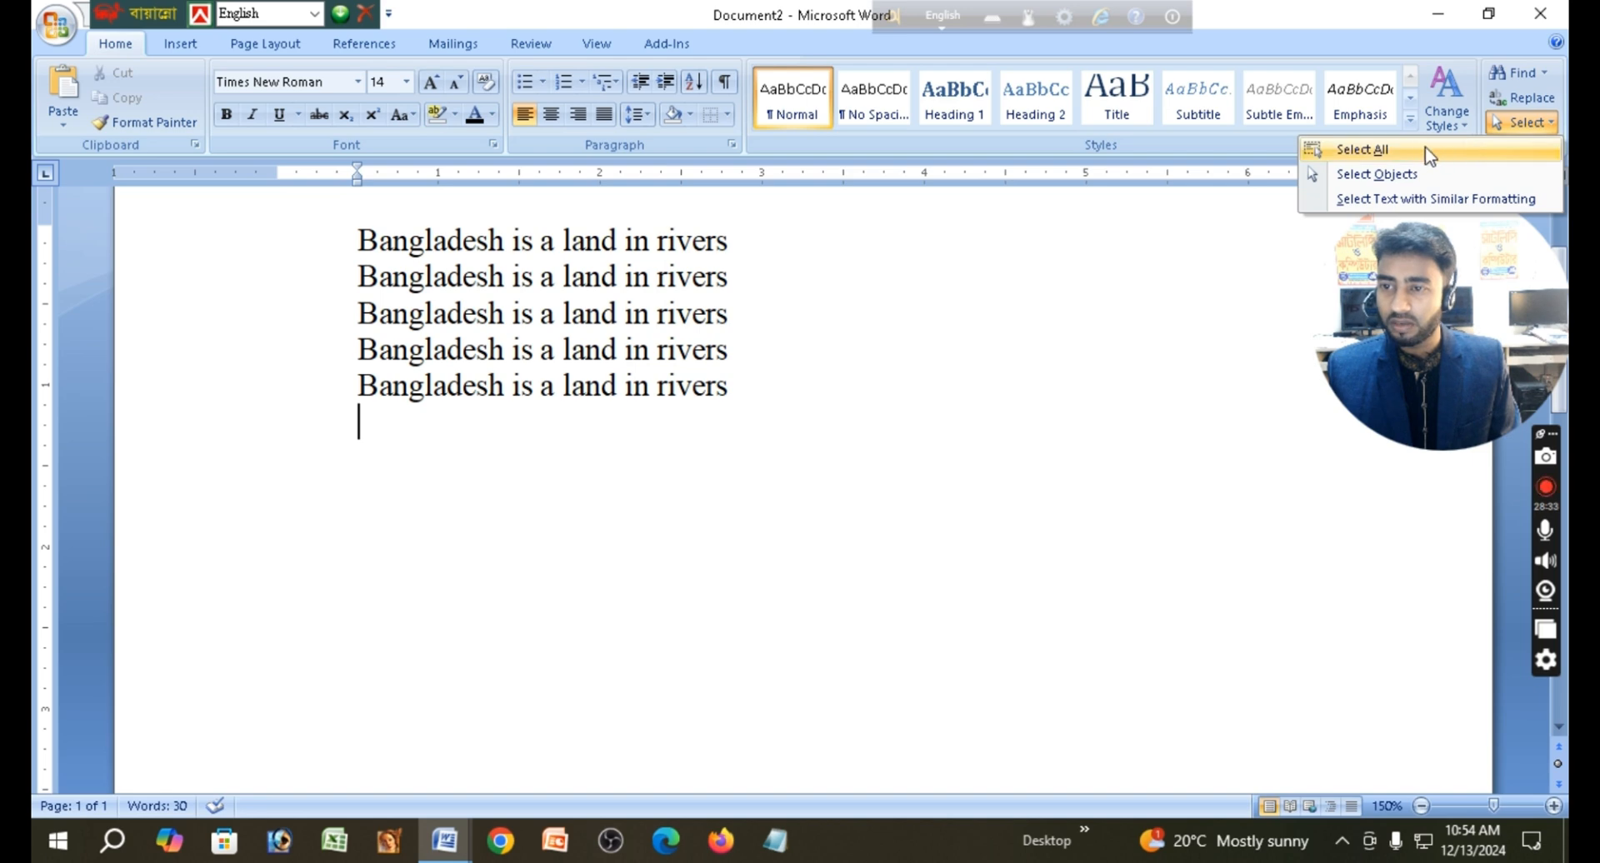
click(1393, 155)
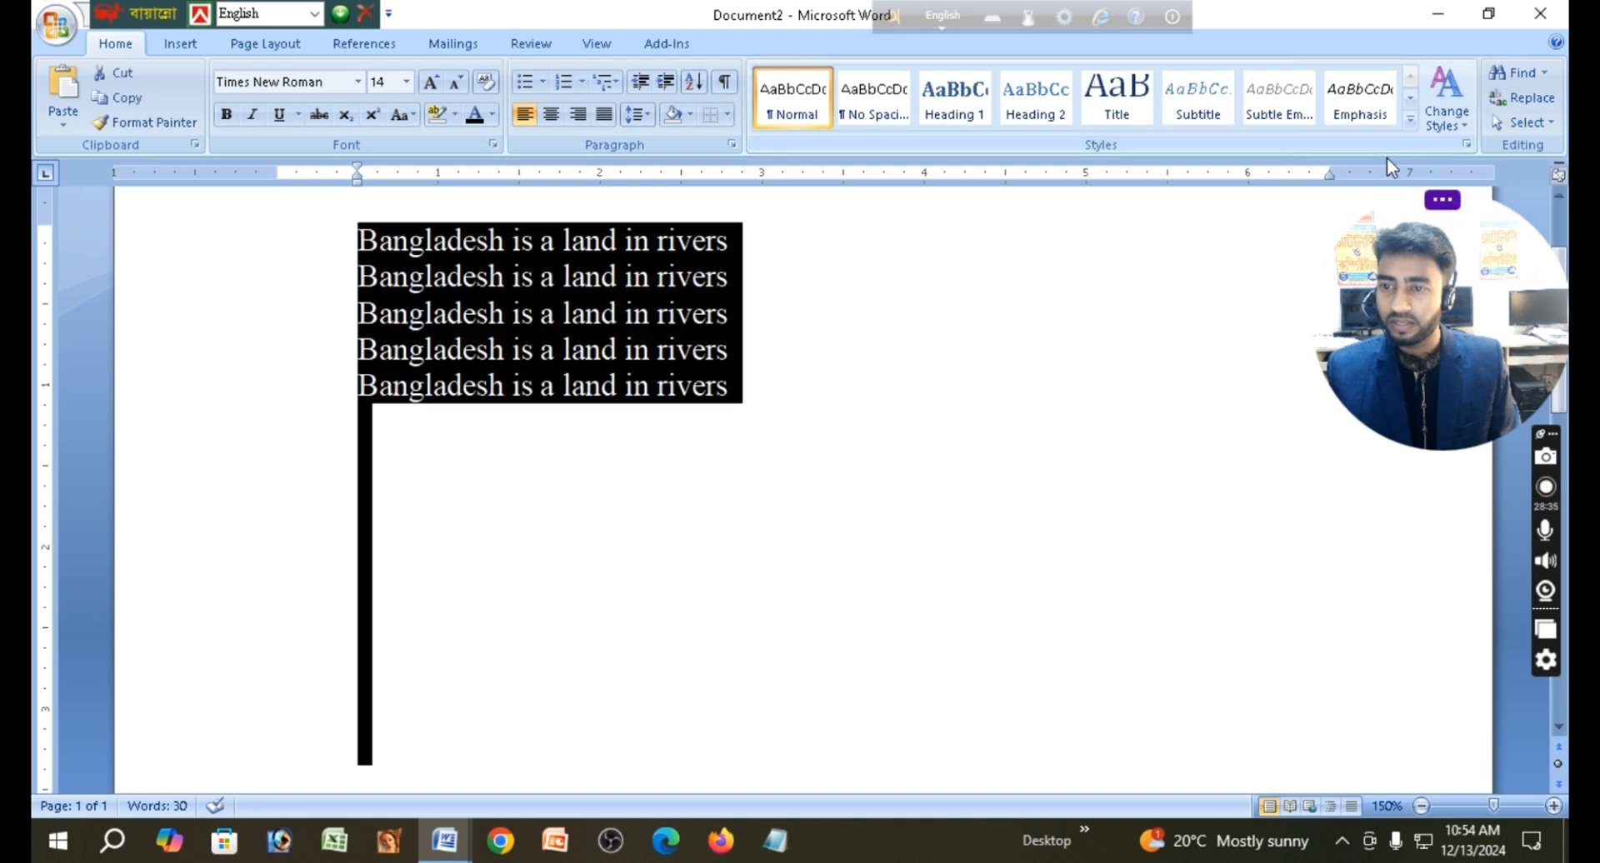
click(916, 366)
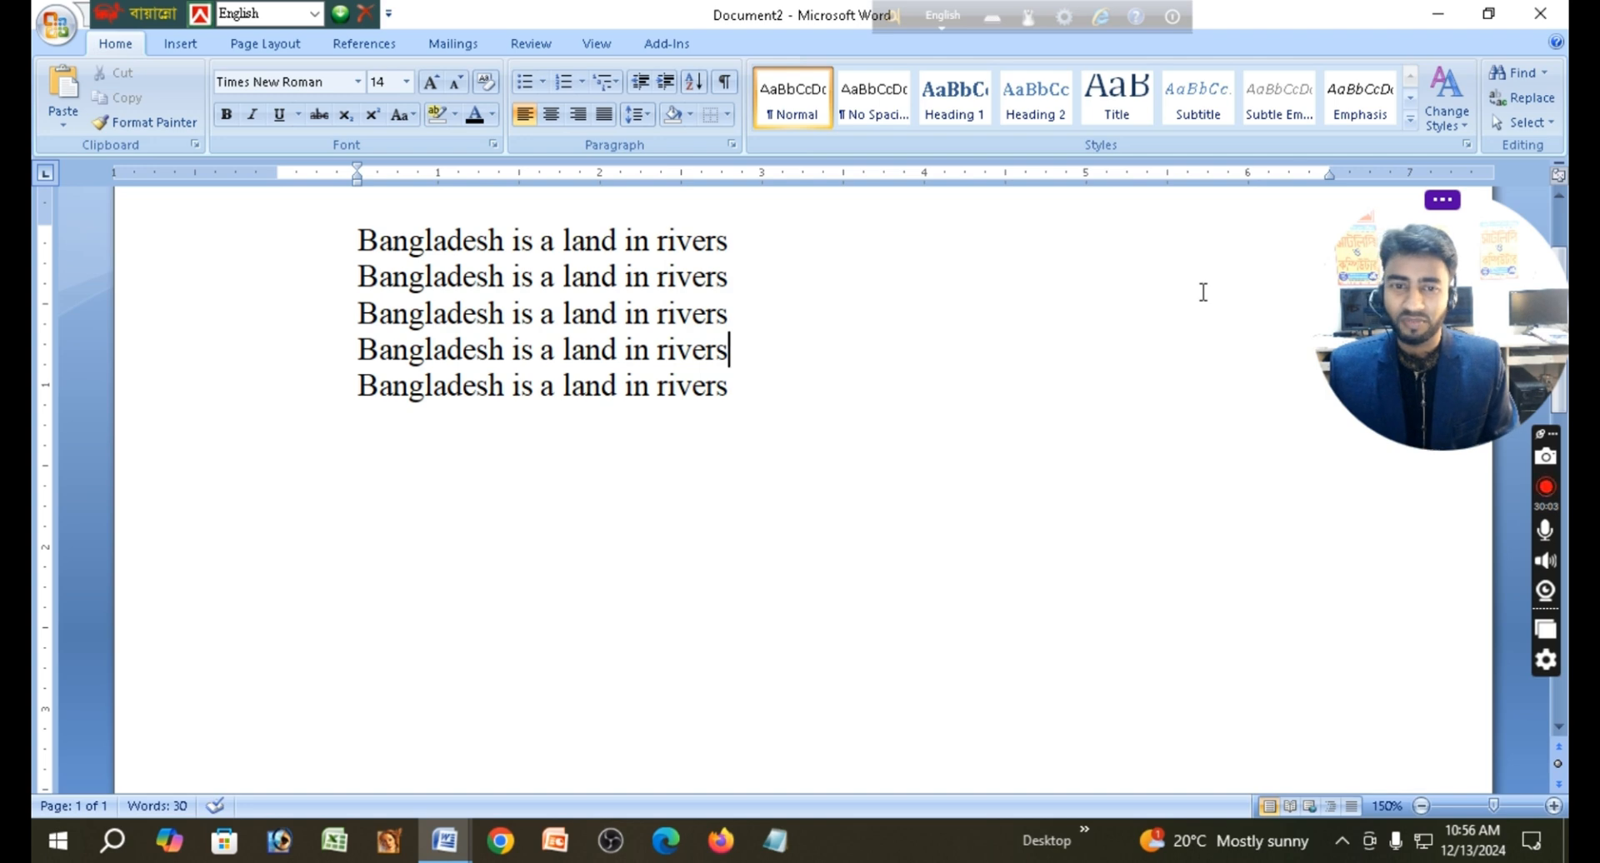
click(1545, 493)
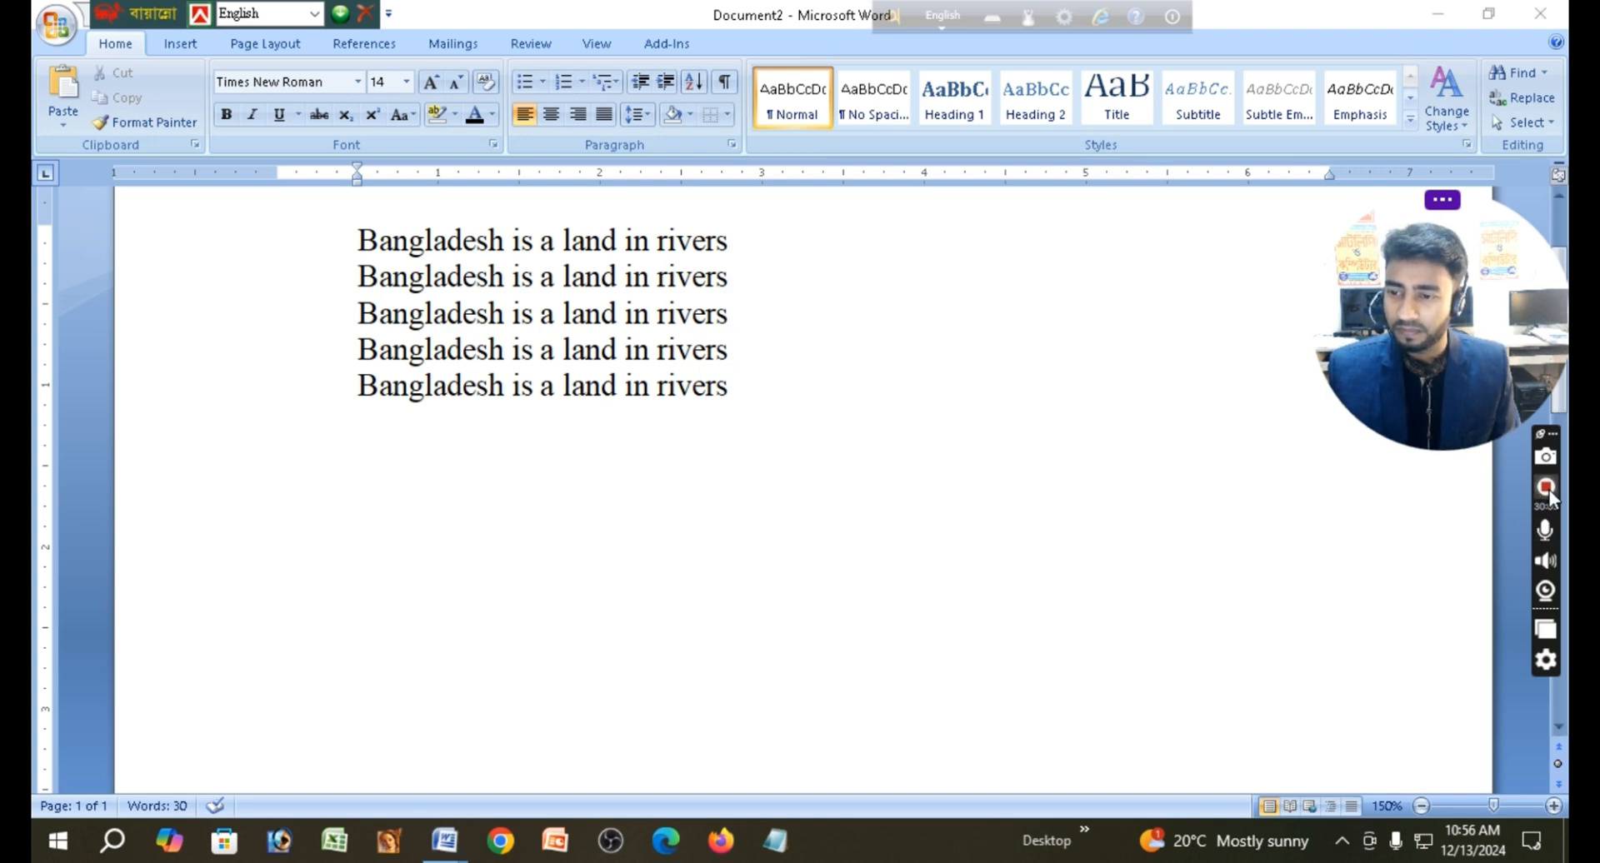